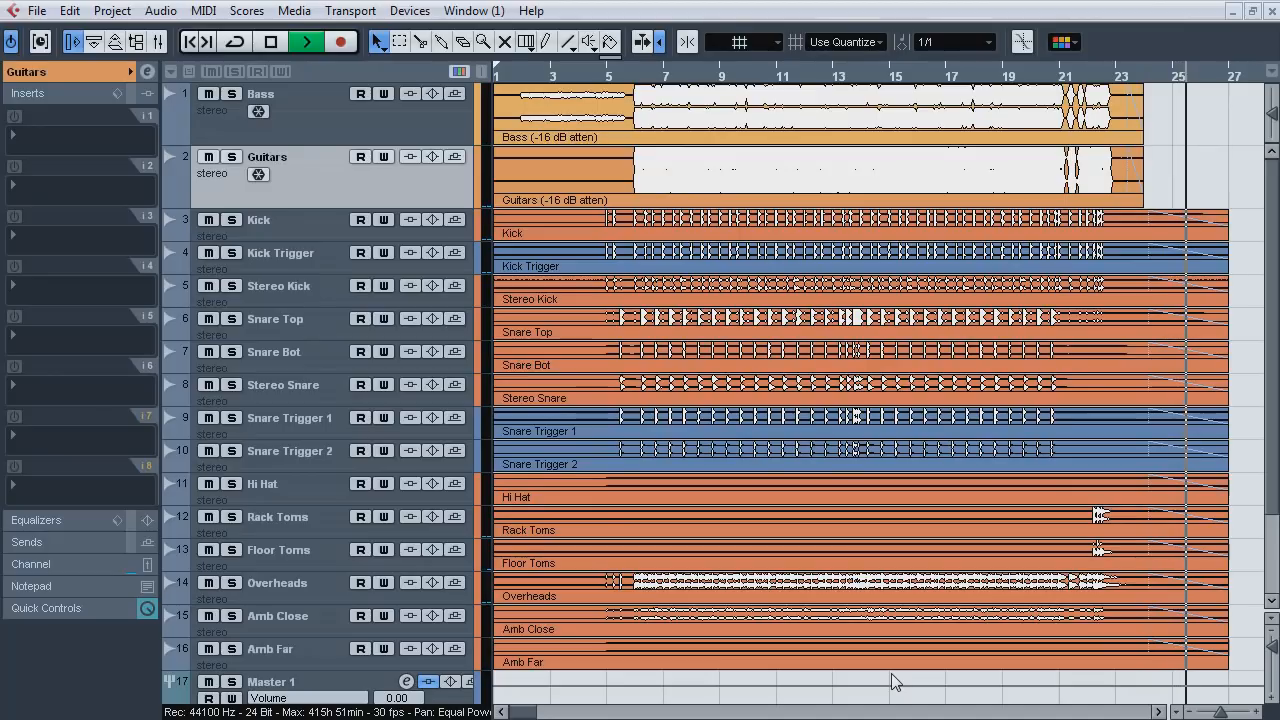
Turn on cycle playback for the guitar section and audition the GTR A pair and the GTR B pair in solo.
{"action": "key", "text": "space"}
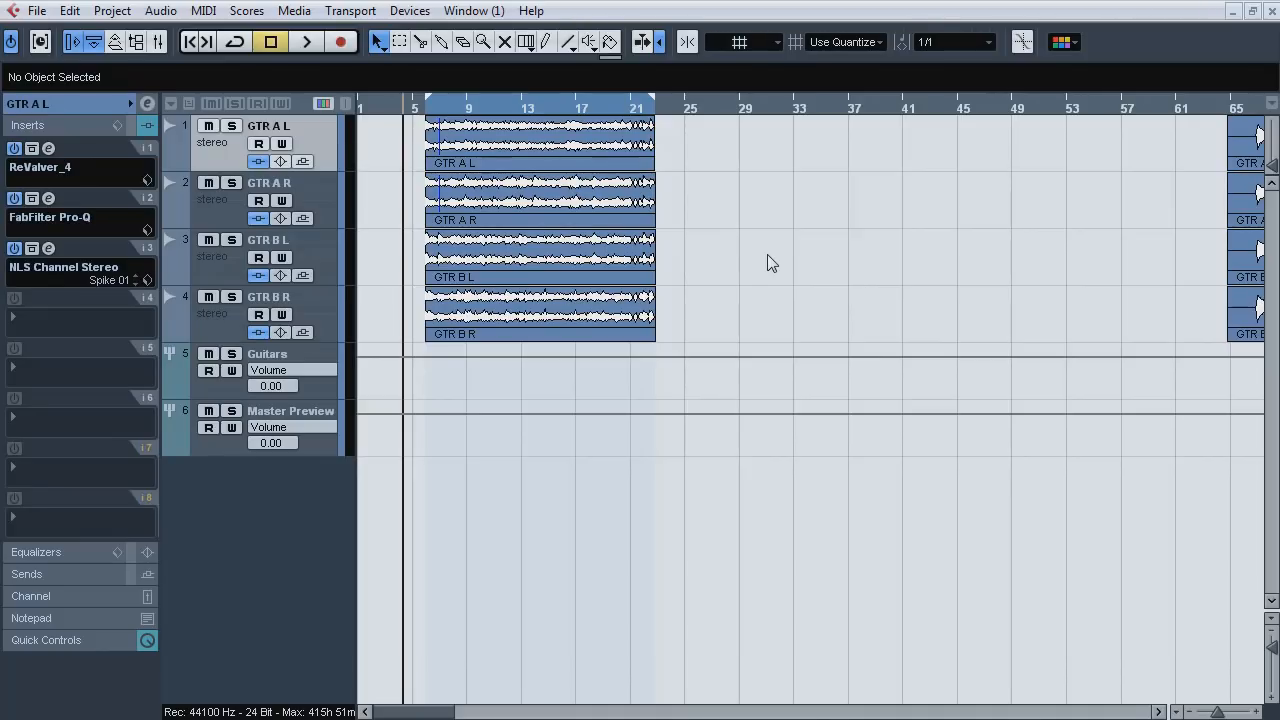
{"action": "left_click", "coordinate": [236, 42]}
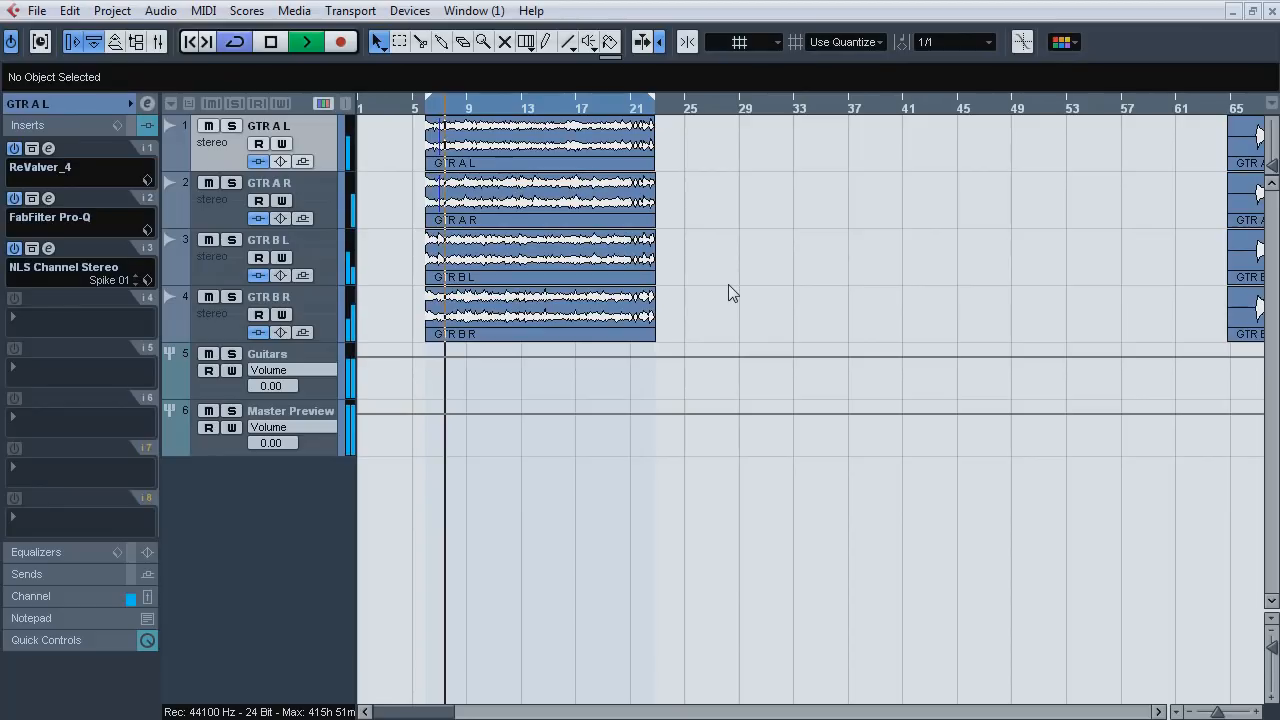
{"action": "left_click", "coordinate": [231, 183]}
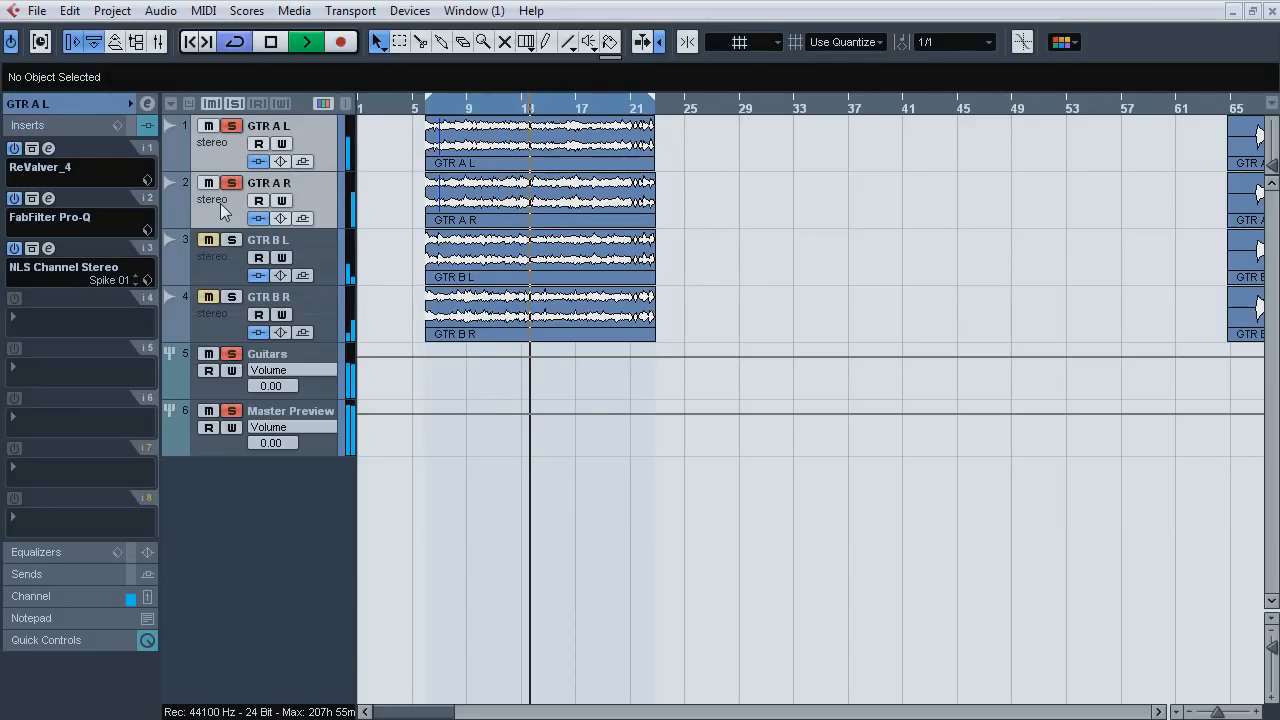
{"action": "left_click", "coordinate": [222, 298], "text": "ctrl"}
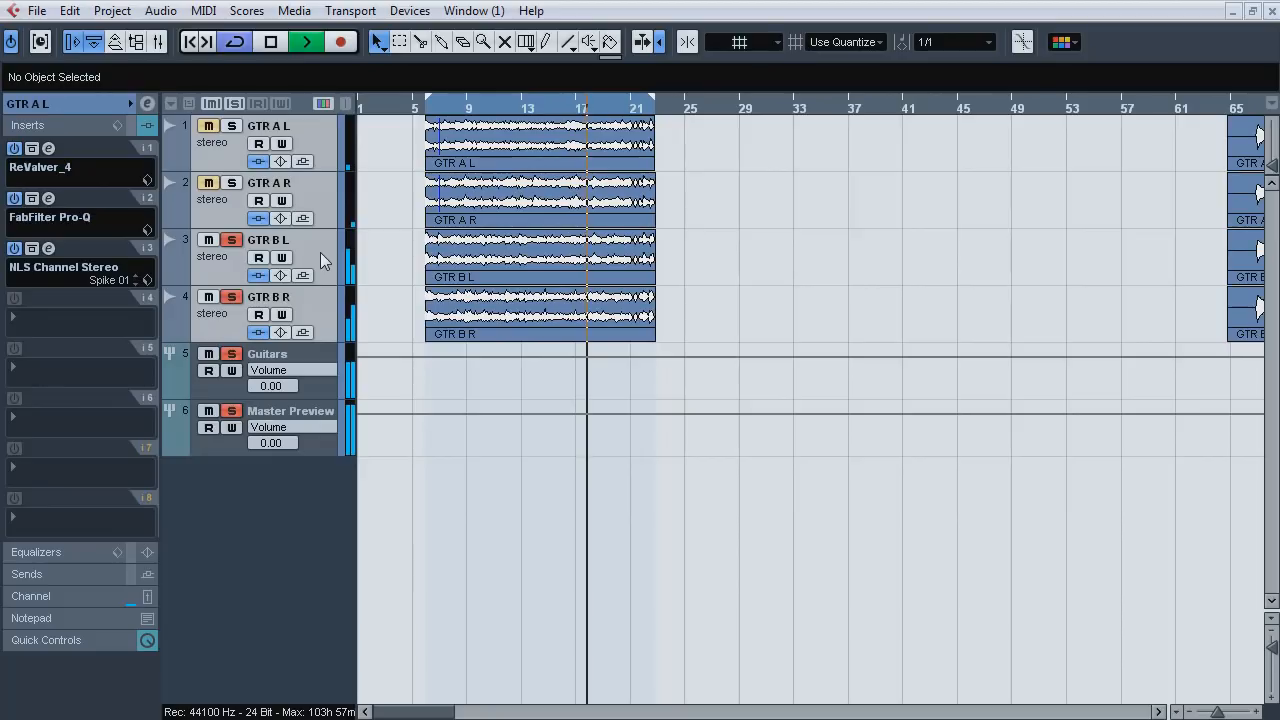
Clear the solos, audition the four guitar tracks by adding them to solo one by one, and stop with all solos cleared.
{"action": "left_click", "coordinate": [234, 103]}
{"action": "left_click", "coordinate": [231, 126]}
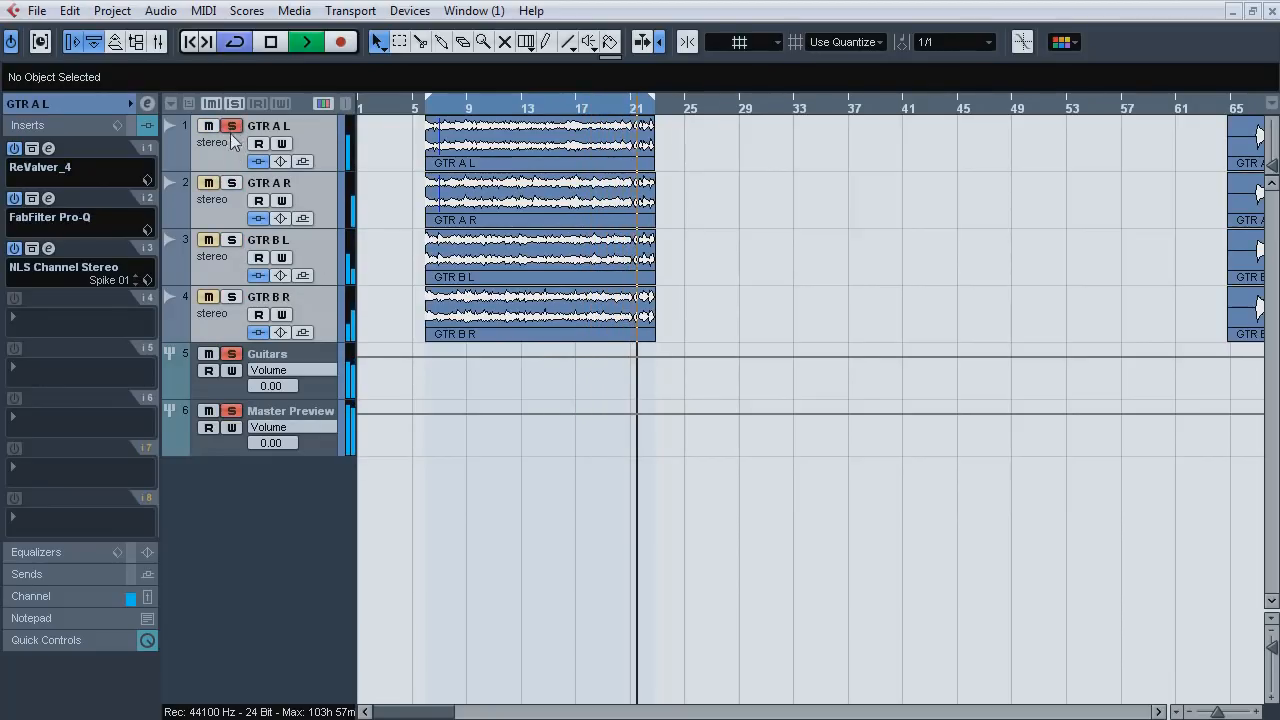
{"action": "left_click", "coordinate": [231, 186]}
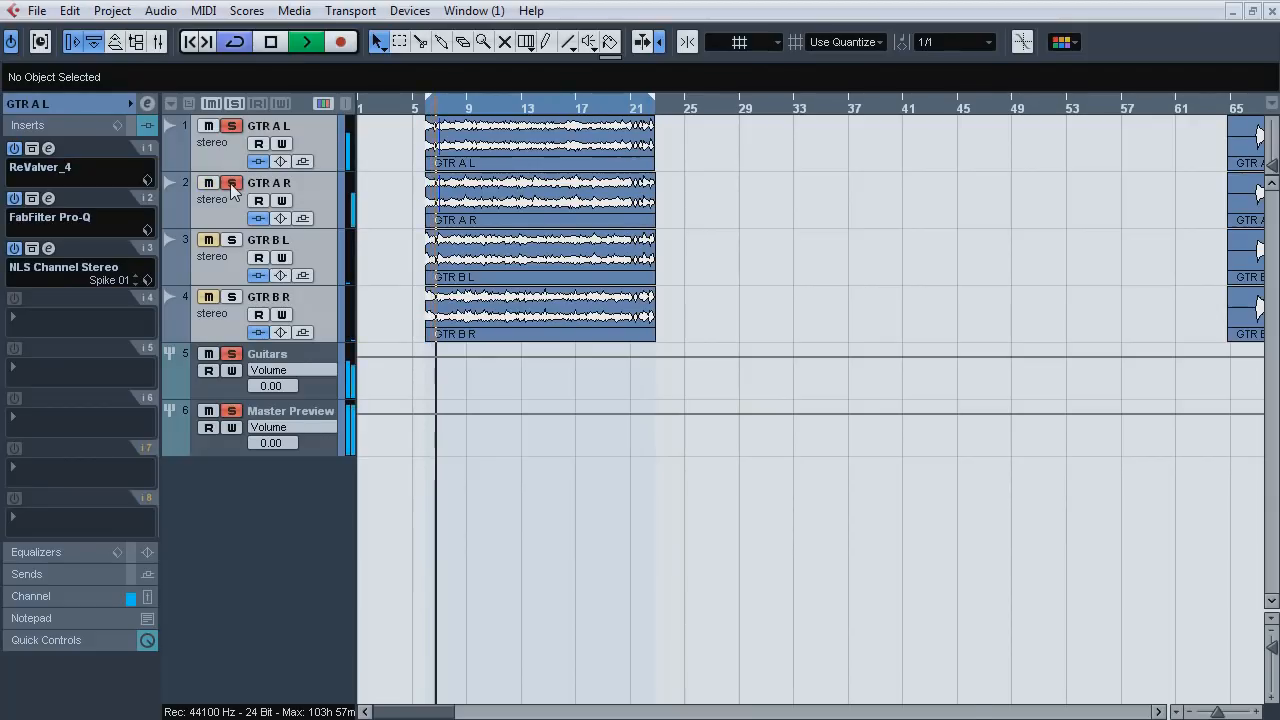
{"action": "left_click", "coordinate": [231, 242]}
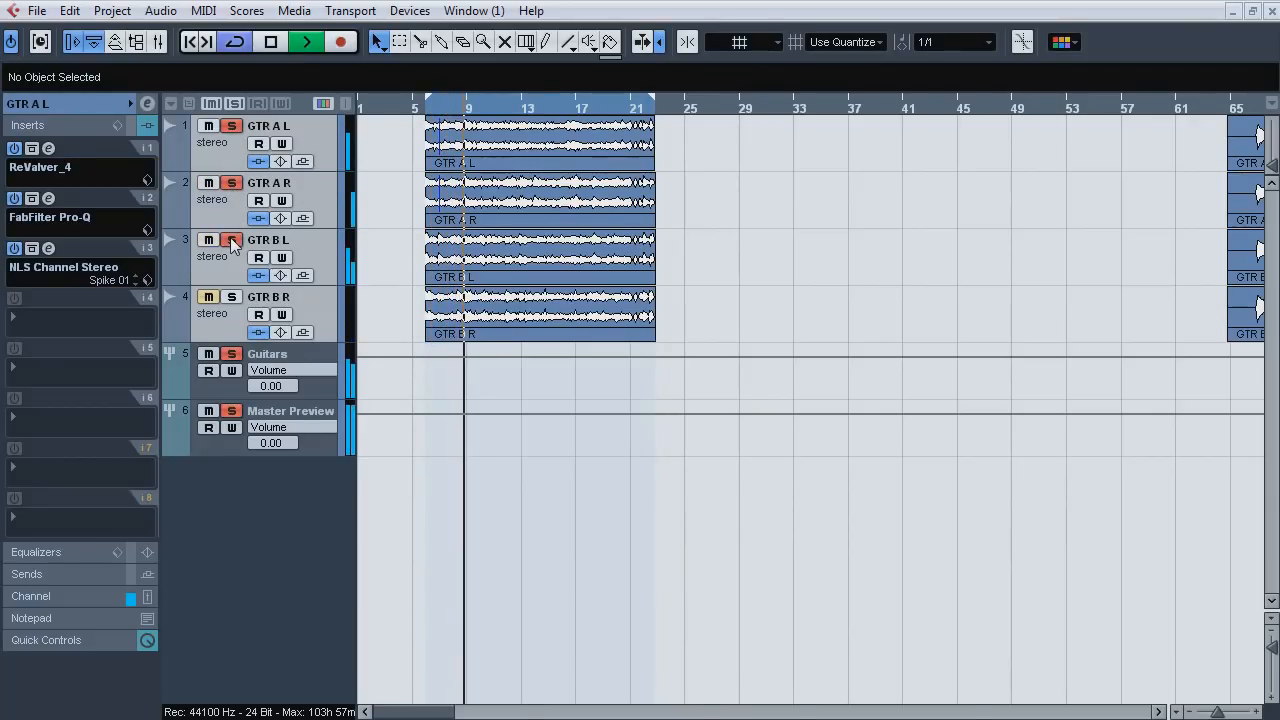
{"action": "left_click", "coordinate": [231, 299]}
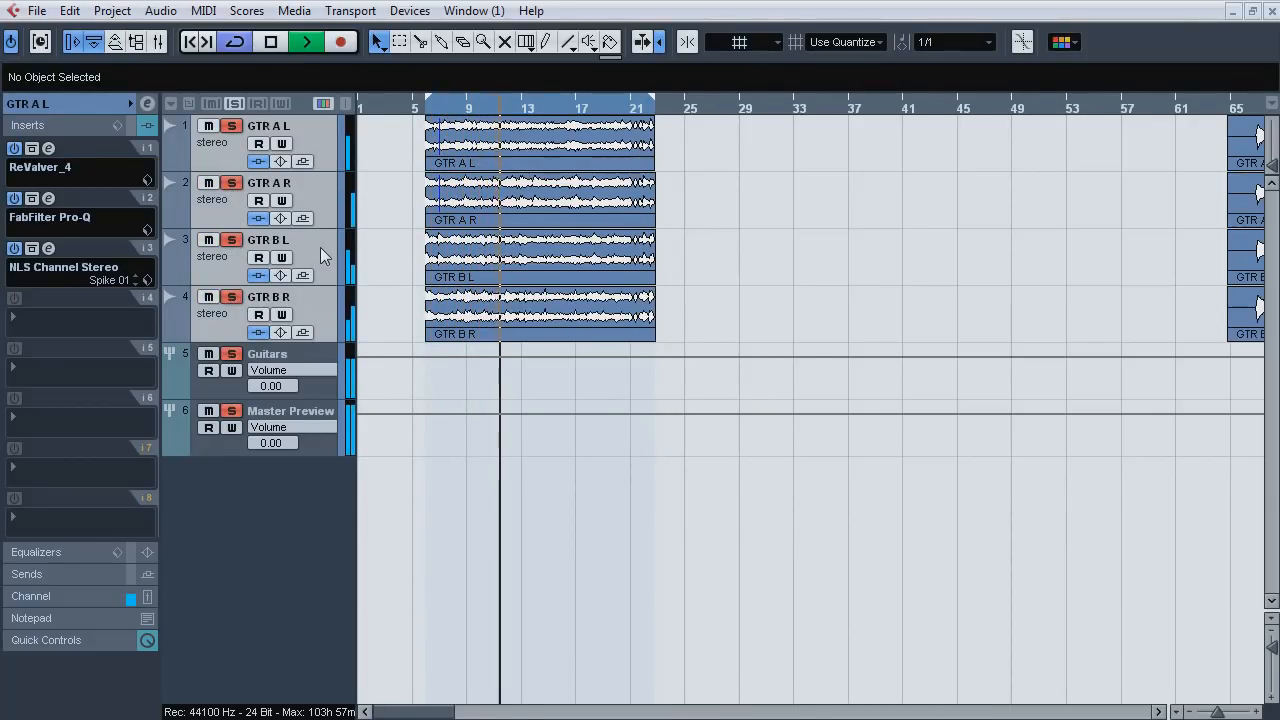
{"action": "left_click", "coordinate": [235, 104]}
{"action": "key", "text": "space"}
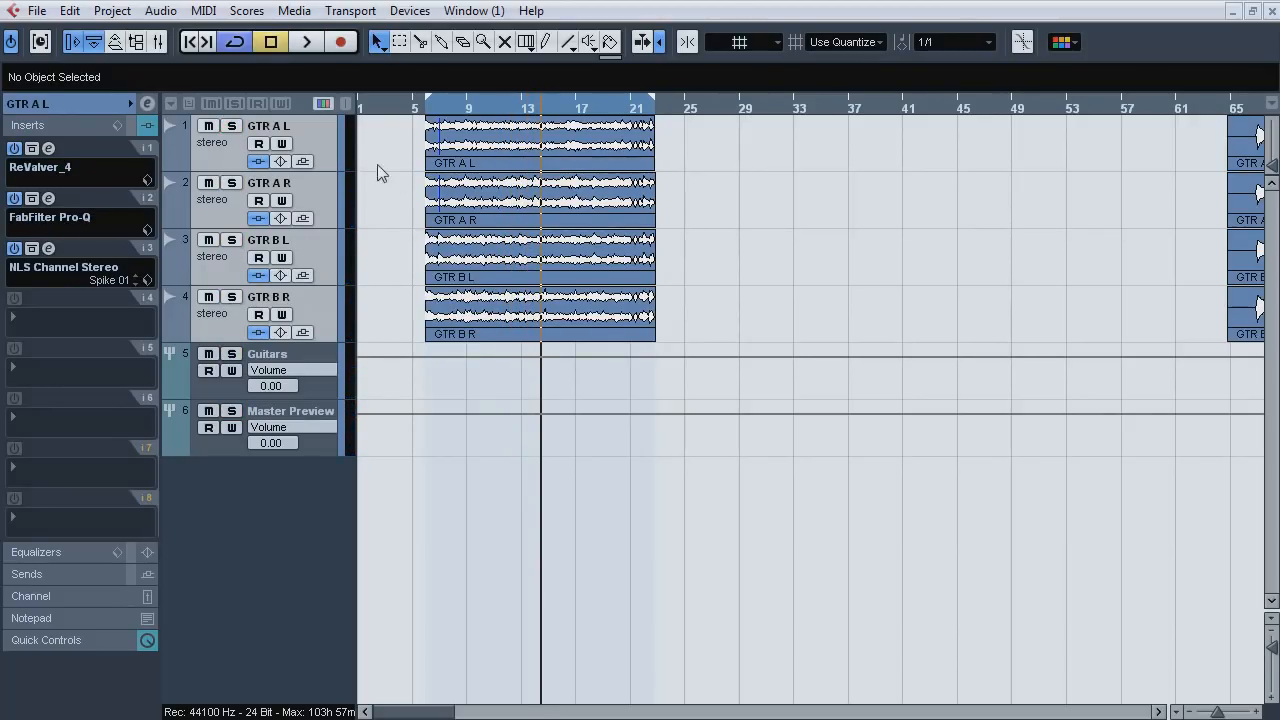
Solo GTR A L and compare its sound with the insert effects bypassed and active during playback.
{"action": "key", "text": "s"}
{"action": "key", "text": "space"}
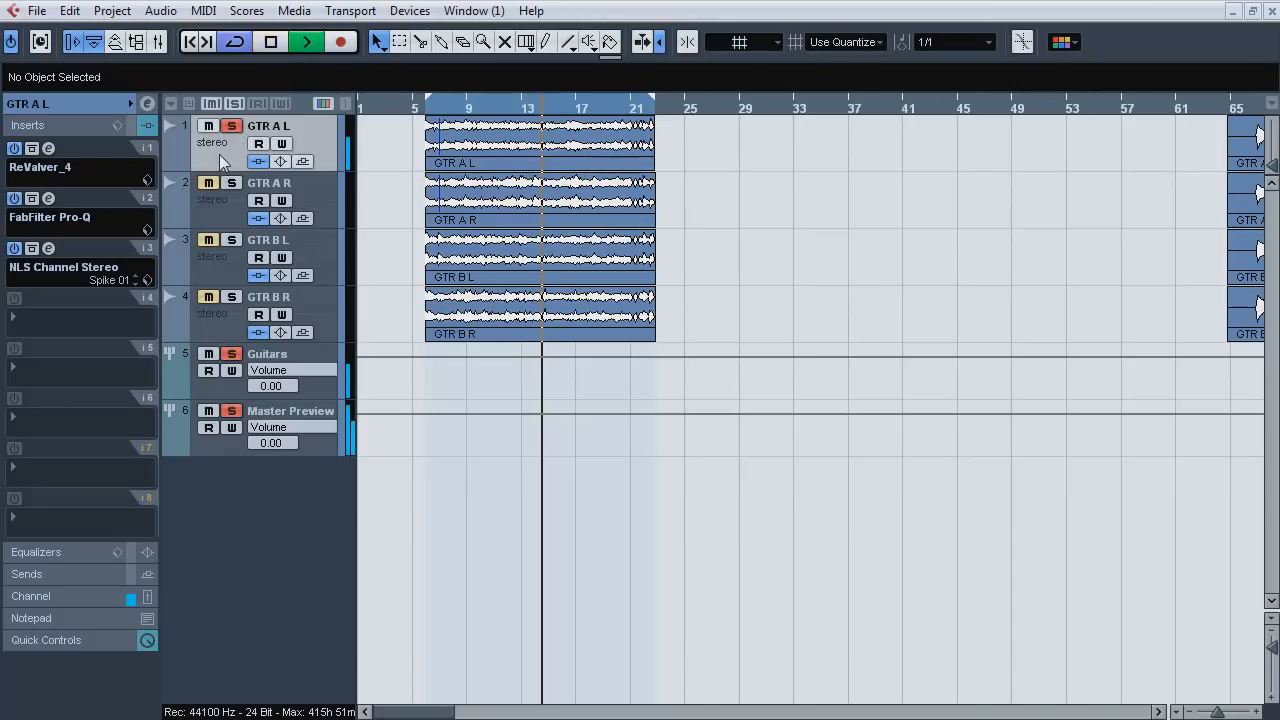
{"action": "left_click", "coordinate": [257, 160]}
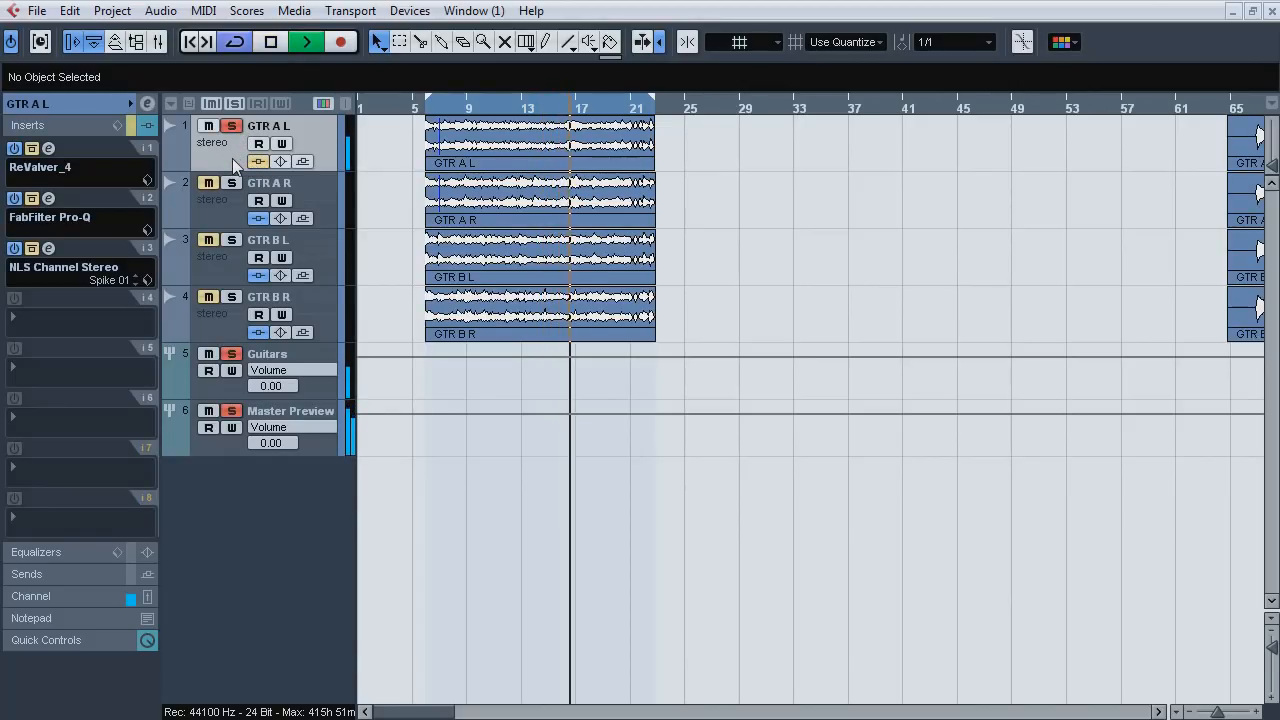
{"action": "left_click", "coordinate": [254, 162]}
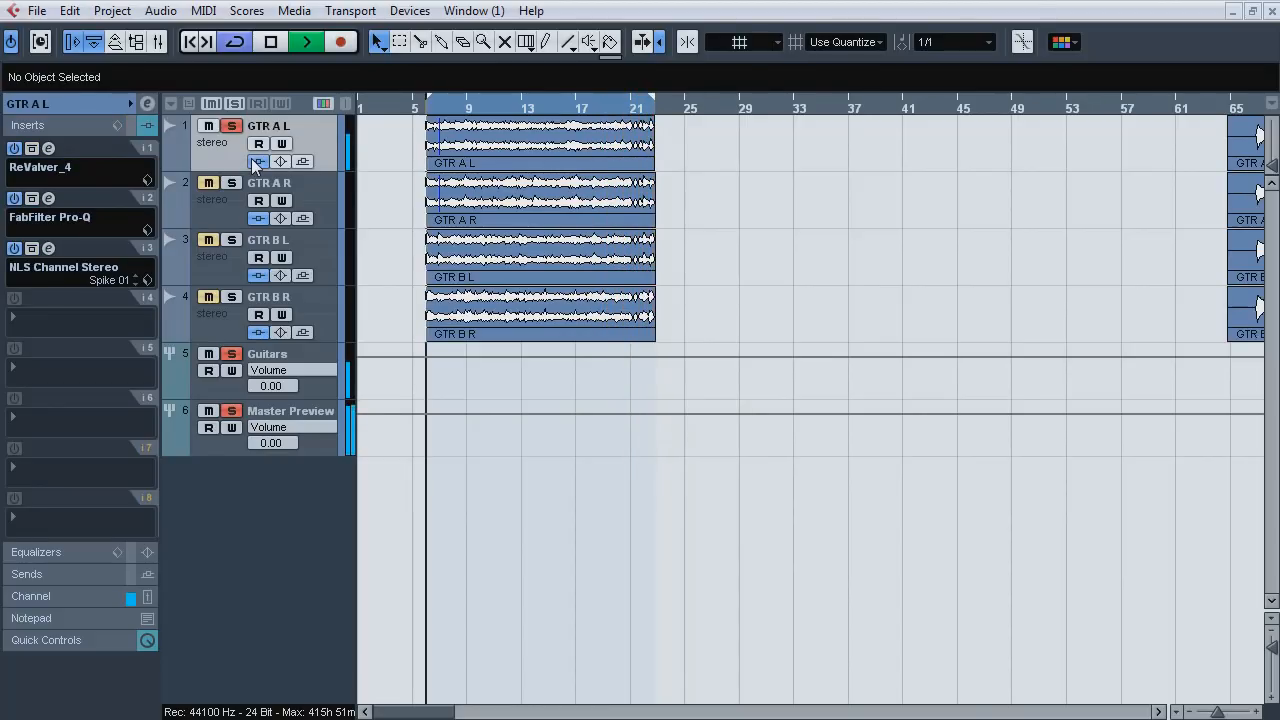
{"action": "left_click", "coordinate": [256, 162]}
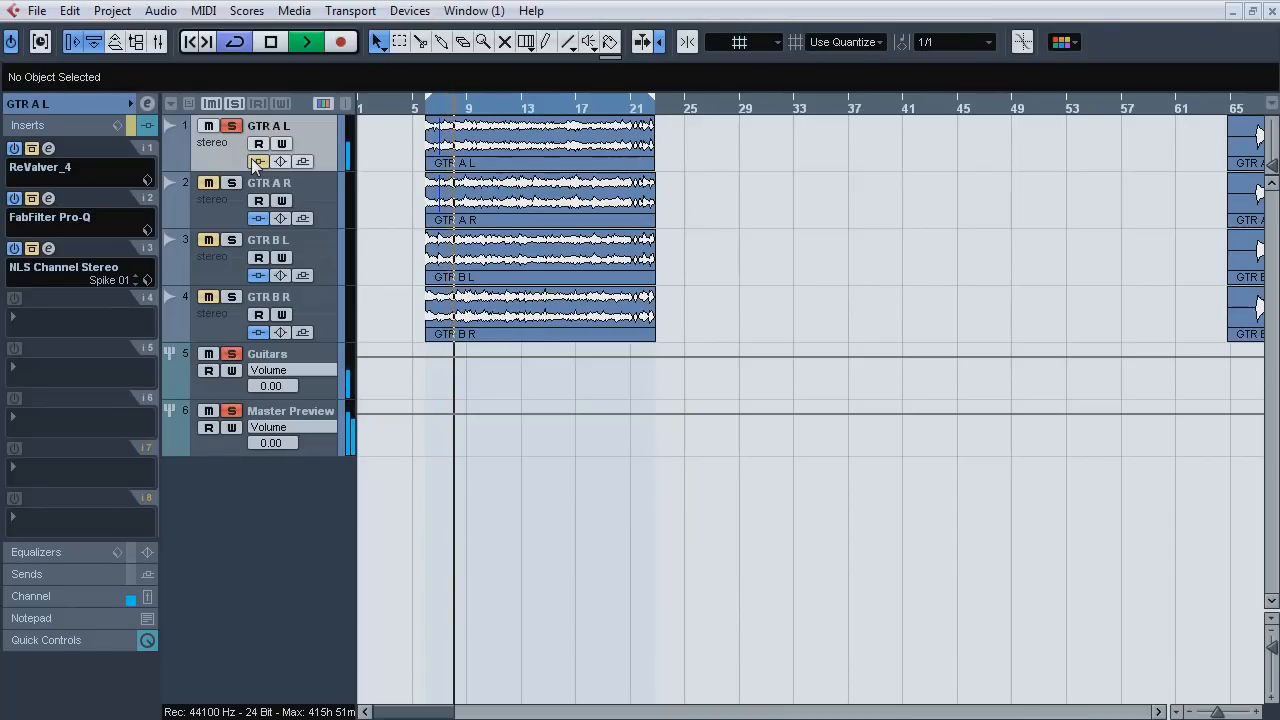
{"action": "left_click", "coordinate": [256, 162]}
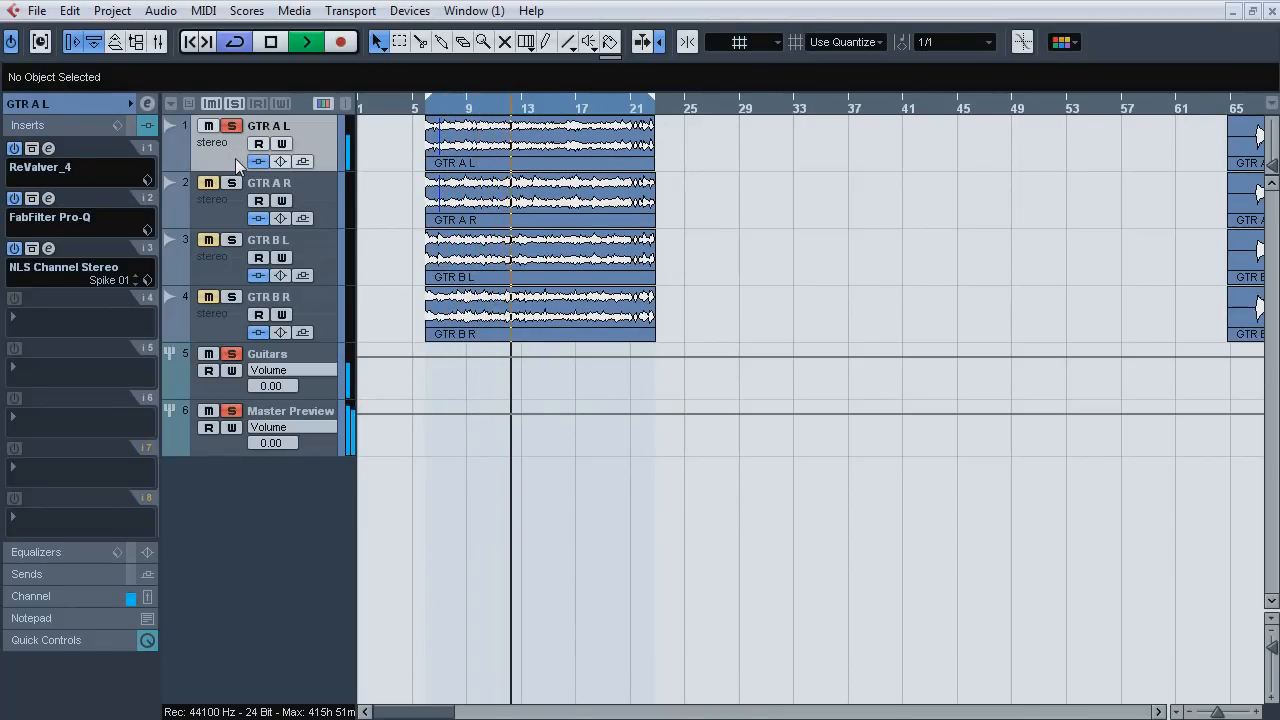
{"action": "key", "text": "space"}
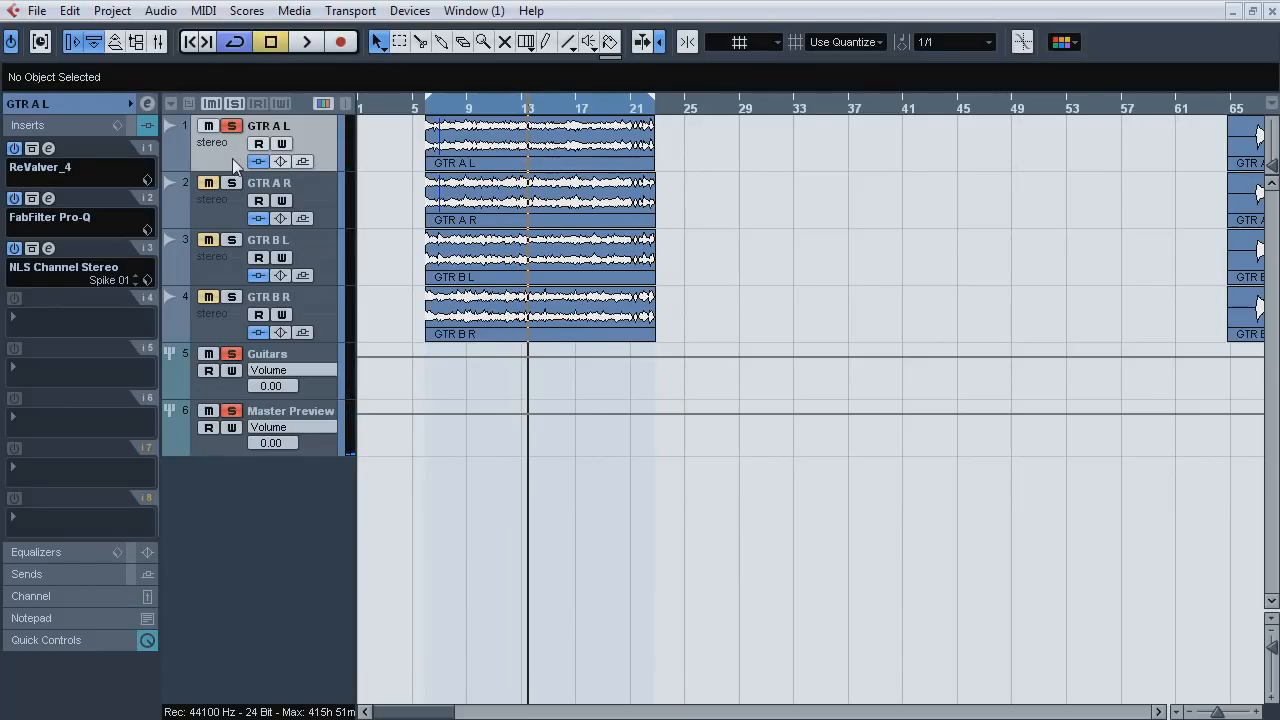
Examine the ReValver_4 amp and Stomps A pedals on GTR A L, checking the base preset in the Presets text file in Notepad.
{"action": "left_click", "coordinate": [48, 148]}
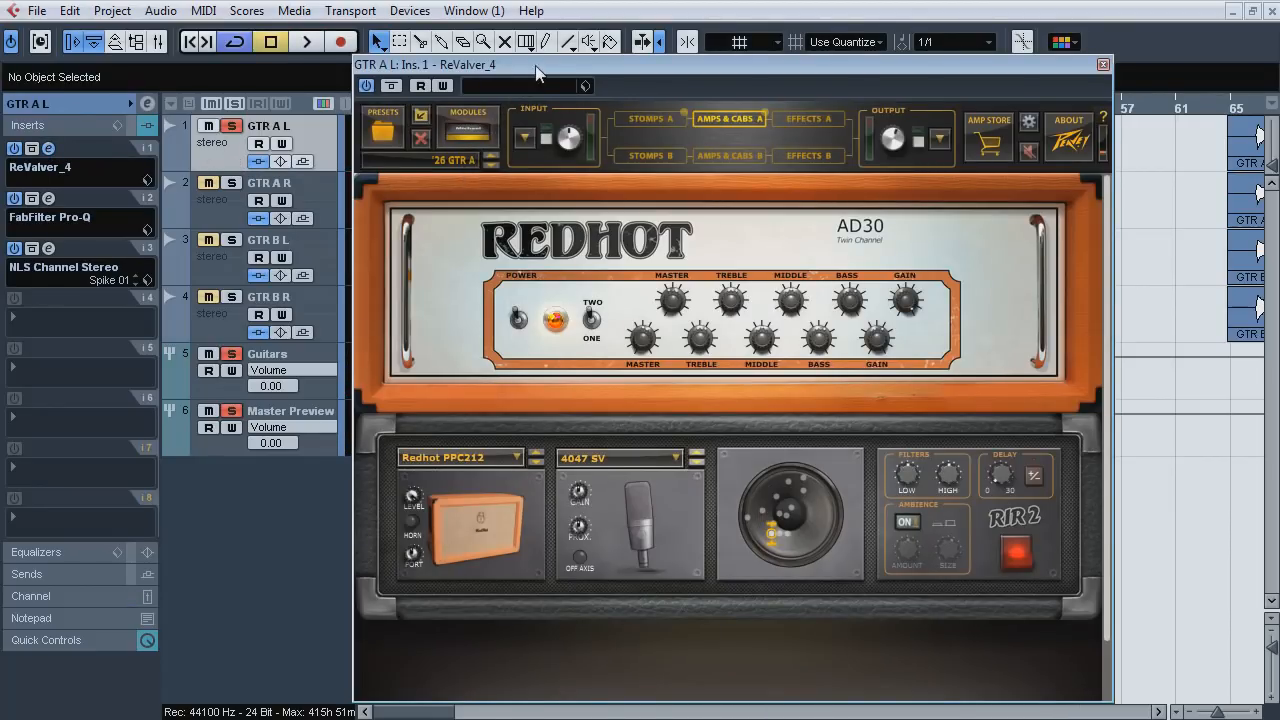
{"action": "left_click_drag", "start_coordinate": [536, 66], "coordinate": [526, 58]}
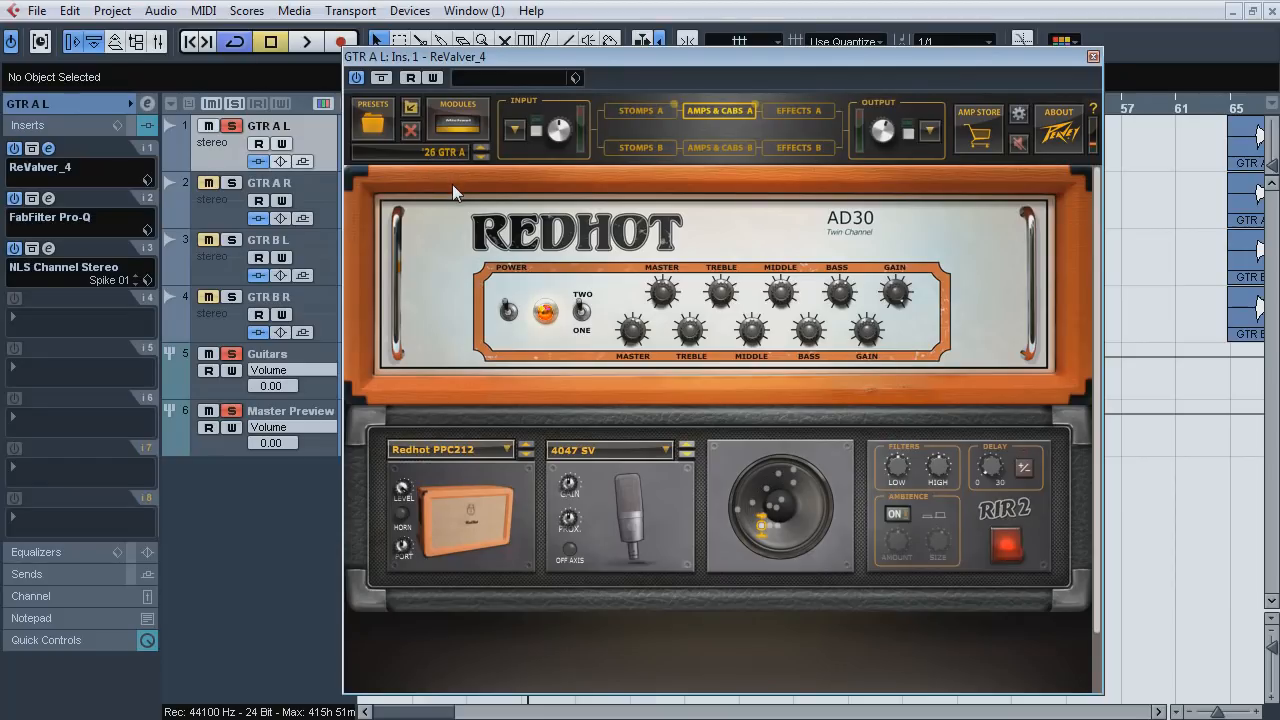
{"action": "key", "text": "alt+Tab"}
{"action": "left_click_drag", "start_coordinate": [580, 578], "coordinate": [738, 368]}
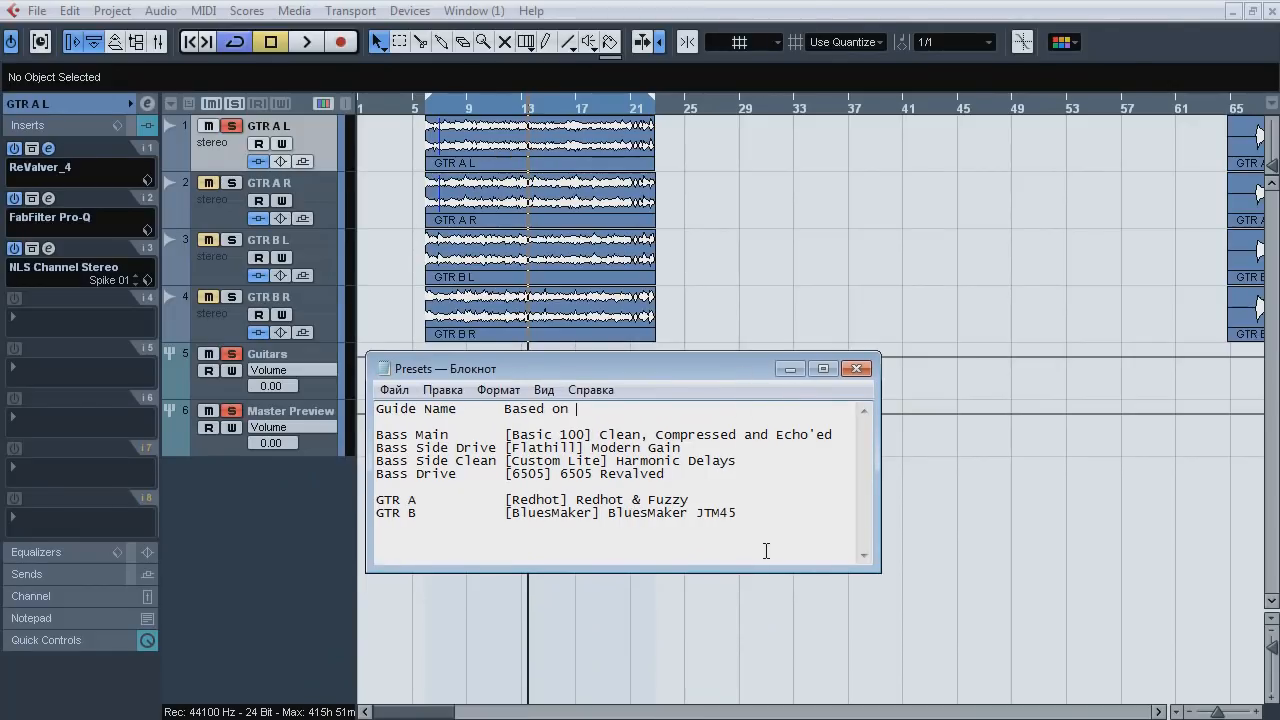
{"action": "left_click", "coordinate": [790, 369]}
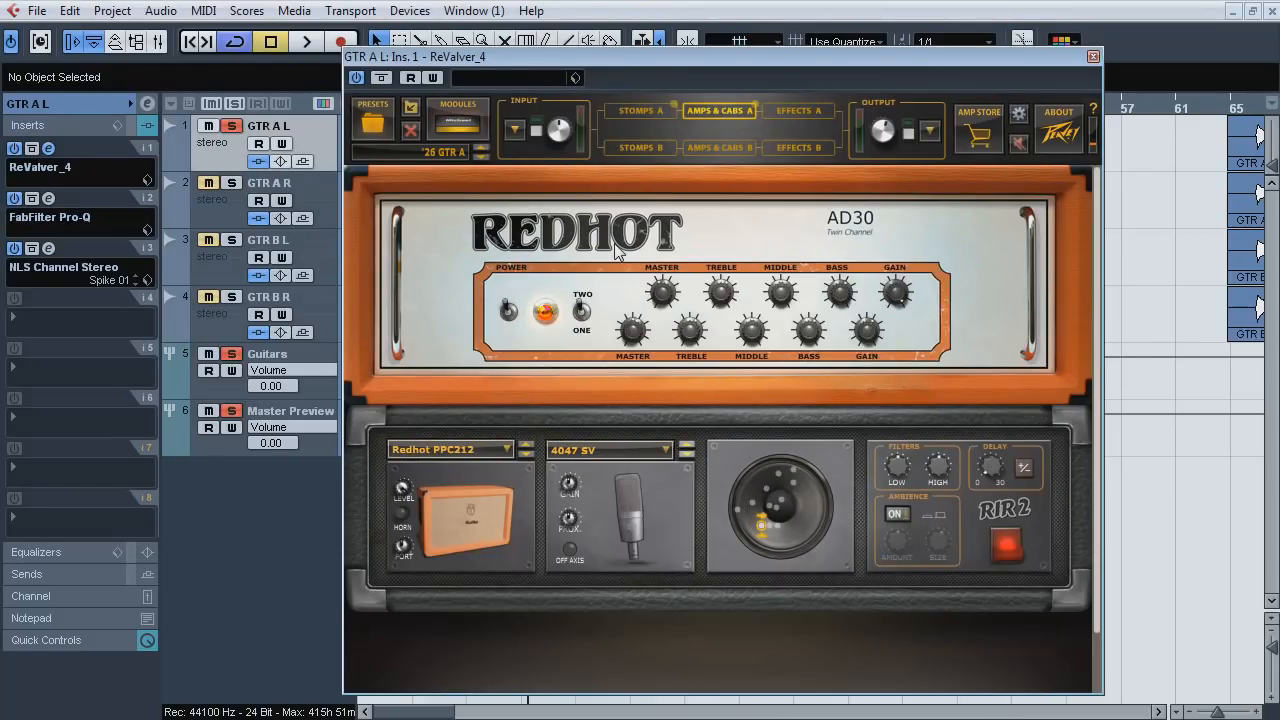
{"action": "left_click", "coordinate": [631, 112]}
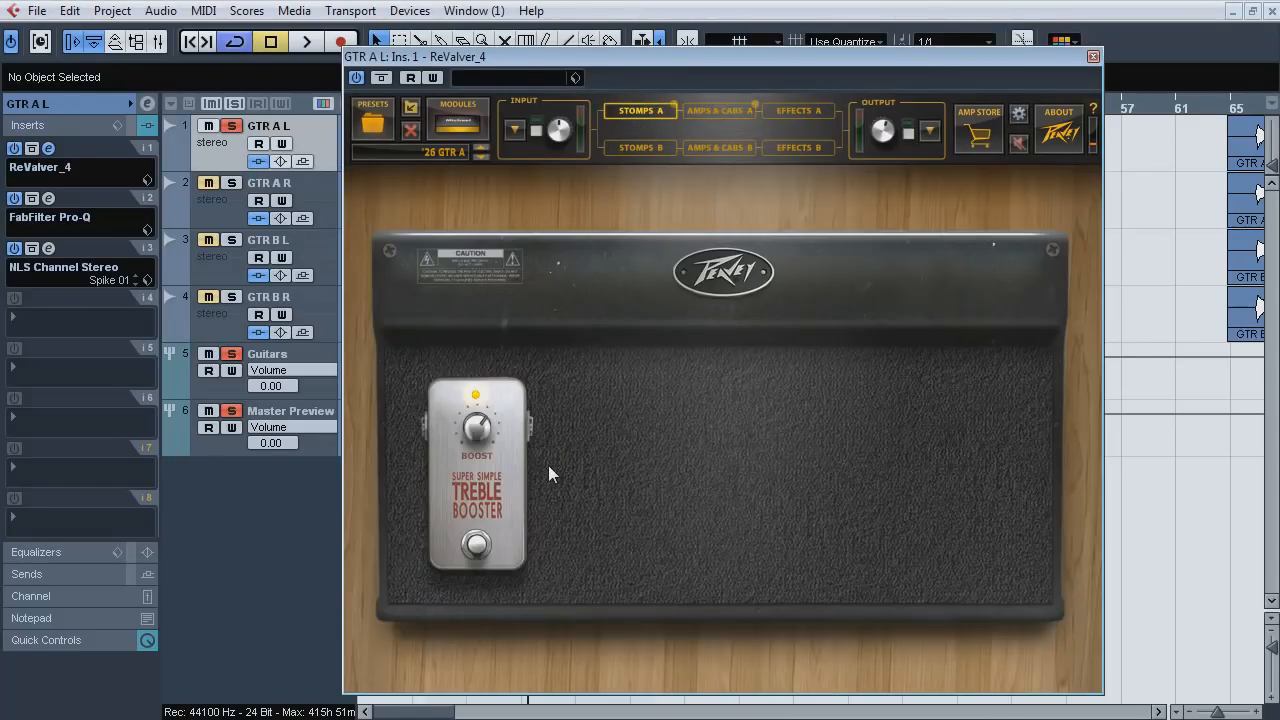
{"action": "left_click", "coordinate": [49, 148]}
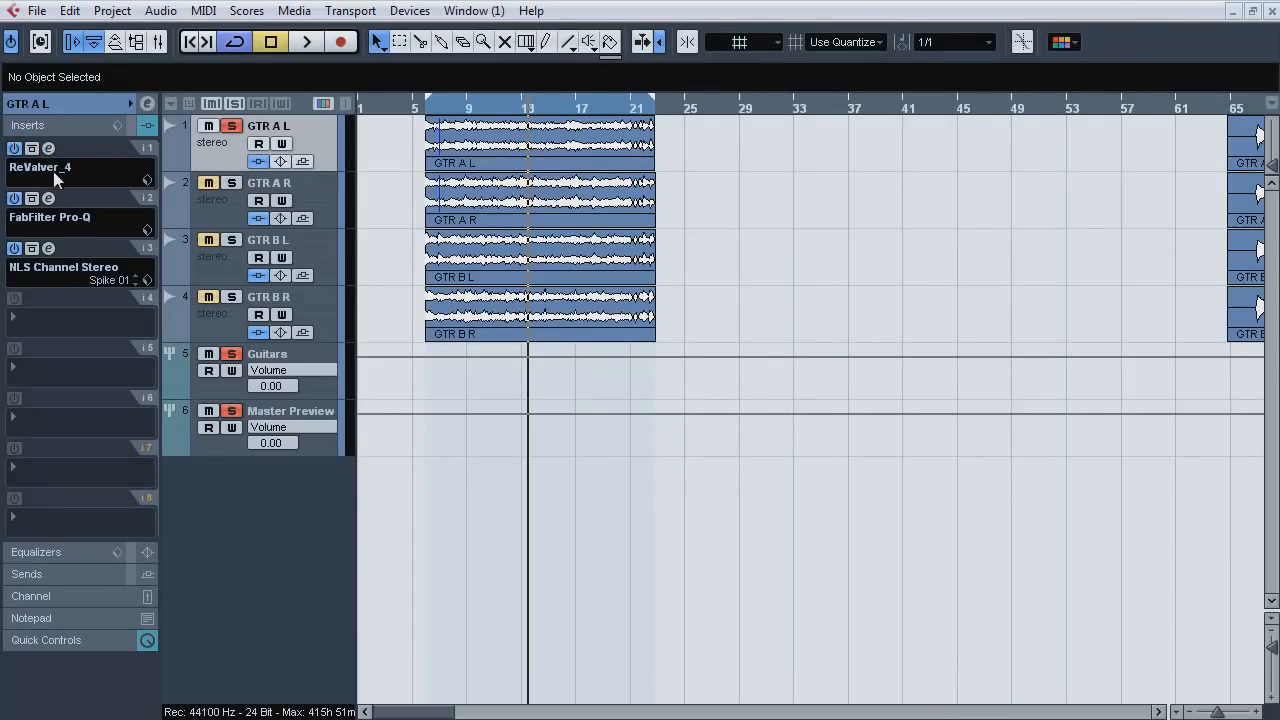
Examine the FabFilter Pro-Q output gain and the NLS Channel Stereo settings on GTR A L.
{"action": "left_click", "coordinate": [49, 199]}
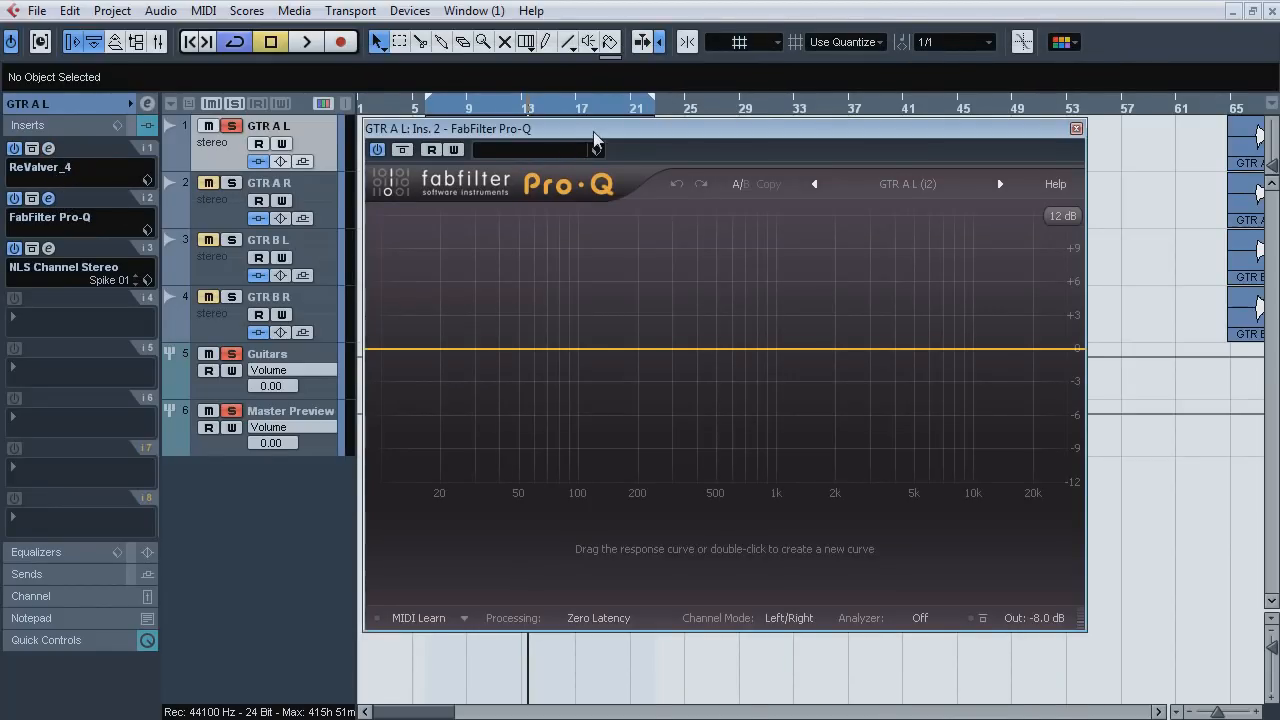
{"action": "left_click_drag", "start_coordinate": [594, 133], "coordinate": [584, 139]}
{"action": "mouse_move", "coordinate": [1012, 633]}
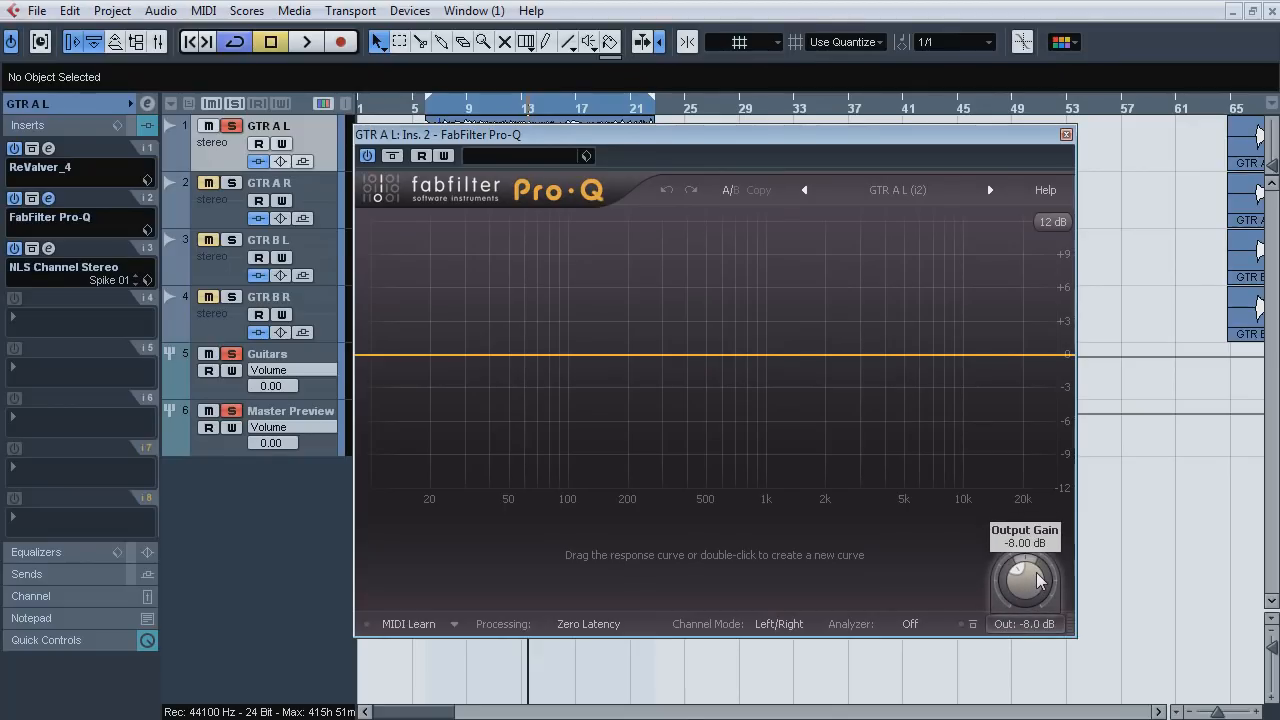
{"action": "left_click", "coordinate": [48, 198]}
{"action": "left_click", "coordinate": [48, 248]}
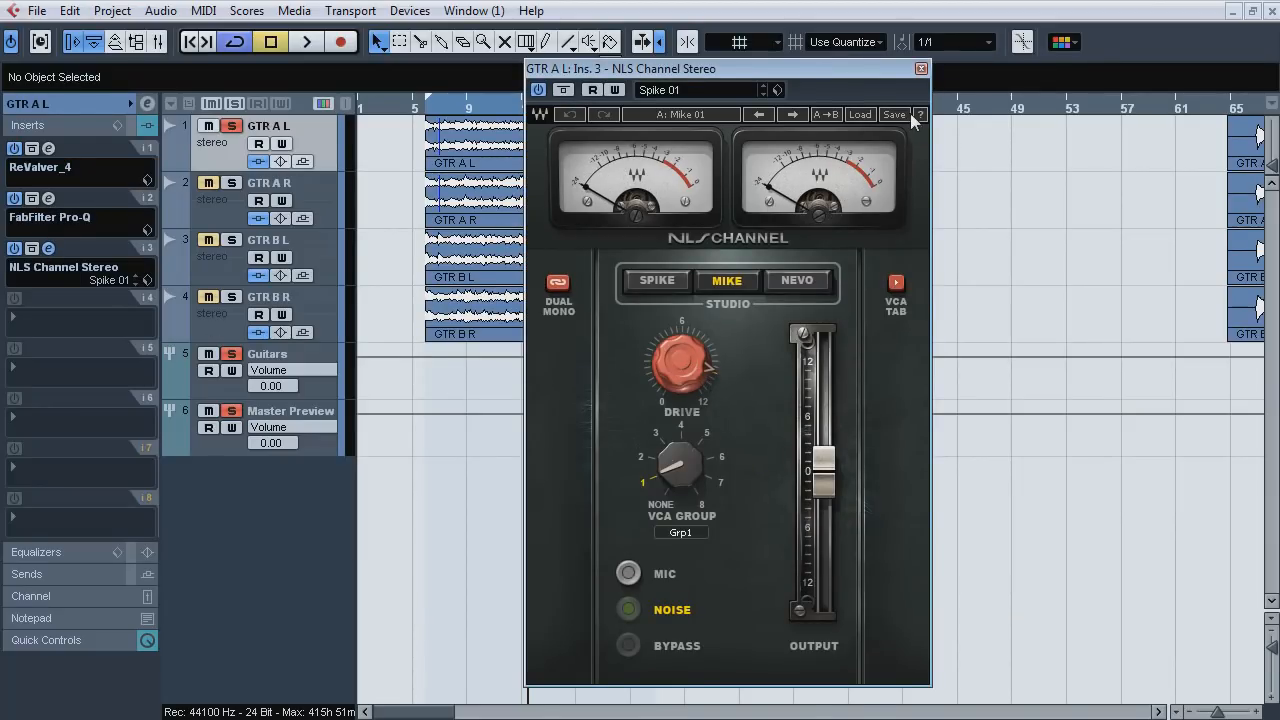
{"action": "left_click", "coordinate": [920, 69]}
Compare the NLS Channel Stereo settings of all four guitar tracks from the mixer, and return to the project view.
{"action": "key", "text": "F3"}
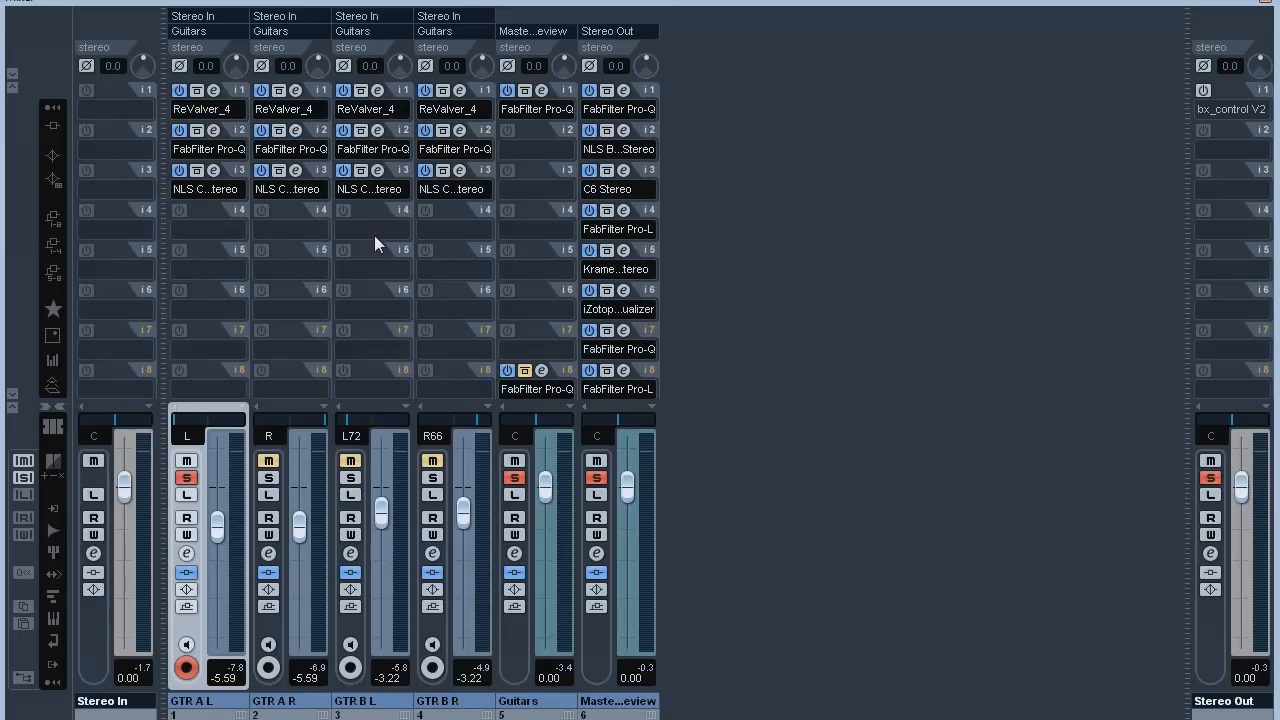
{"action": "left_click", "coordinate": [213, 171]}
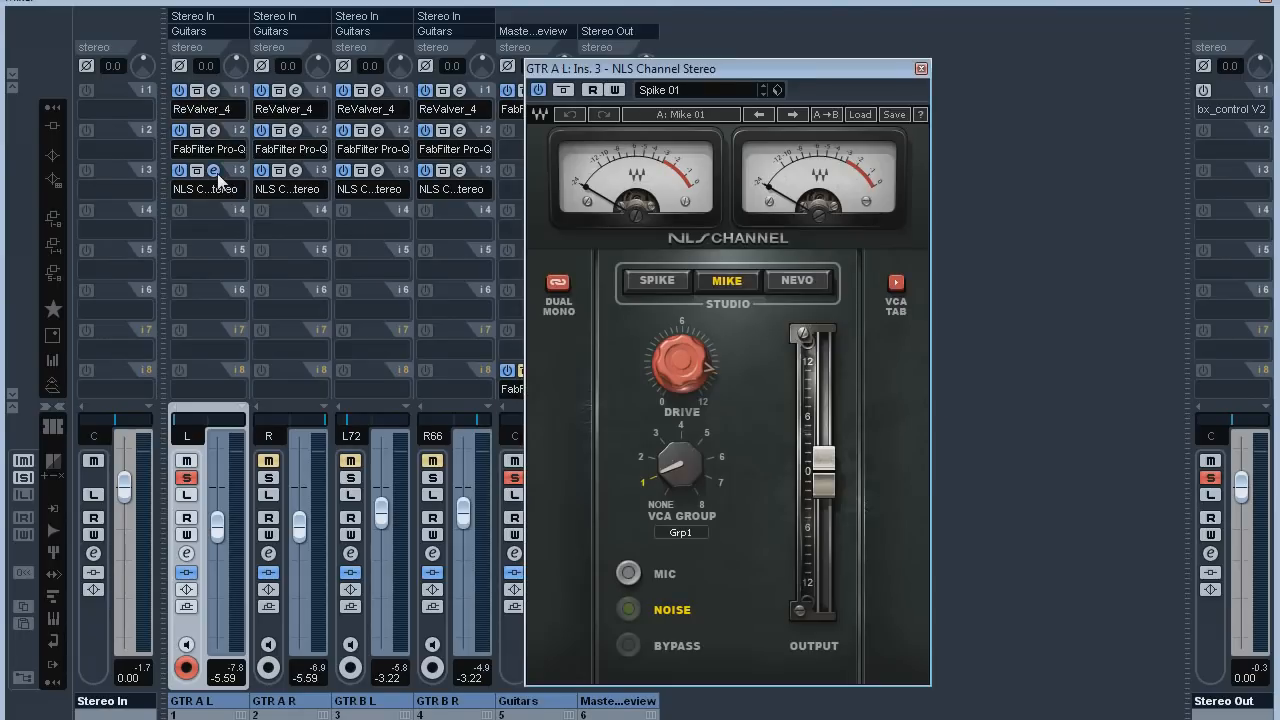
{"action": "left_click", "coordinate": [295, 170]}
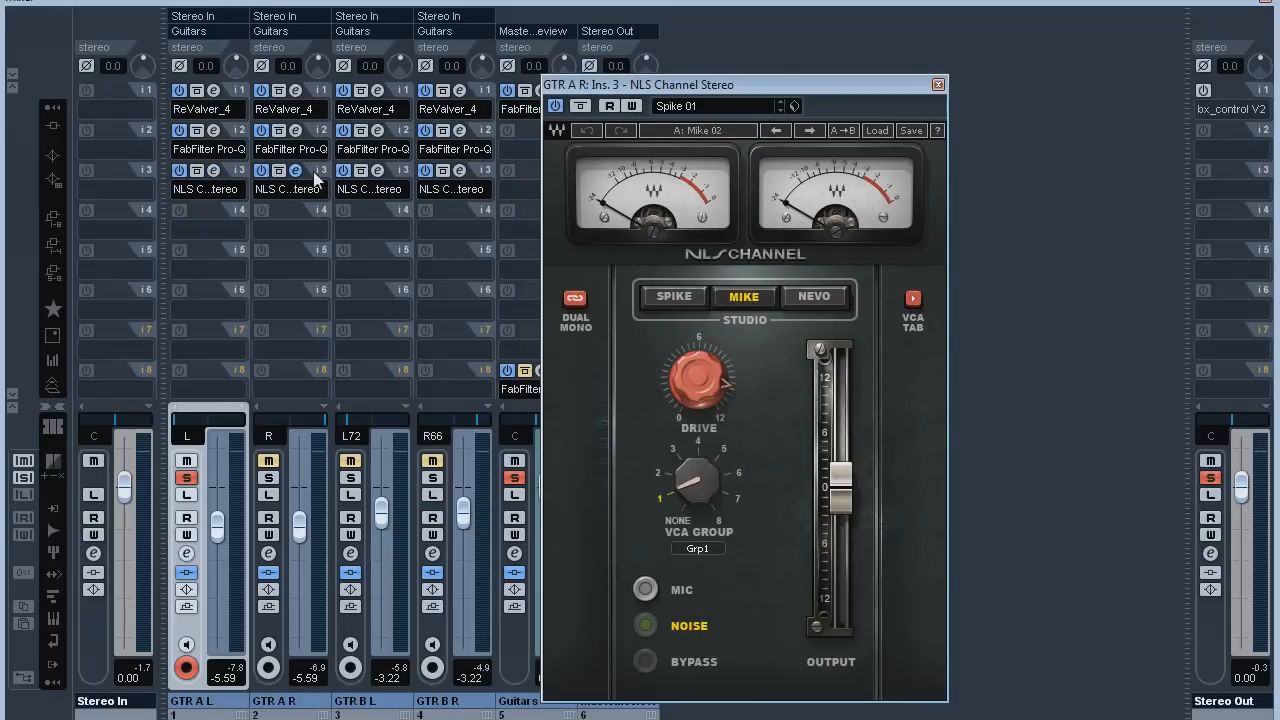
{"action": "left_click", "coordinate": [377, 170]}
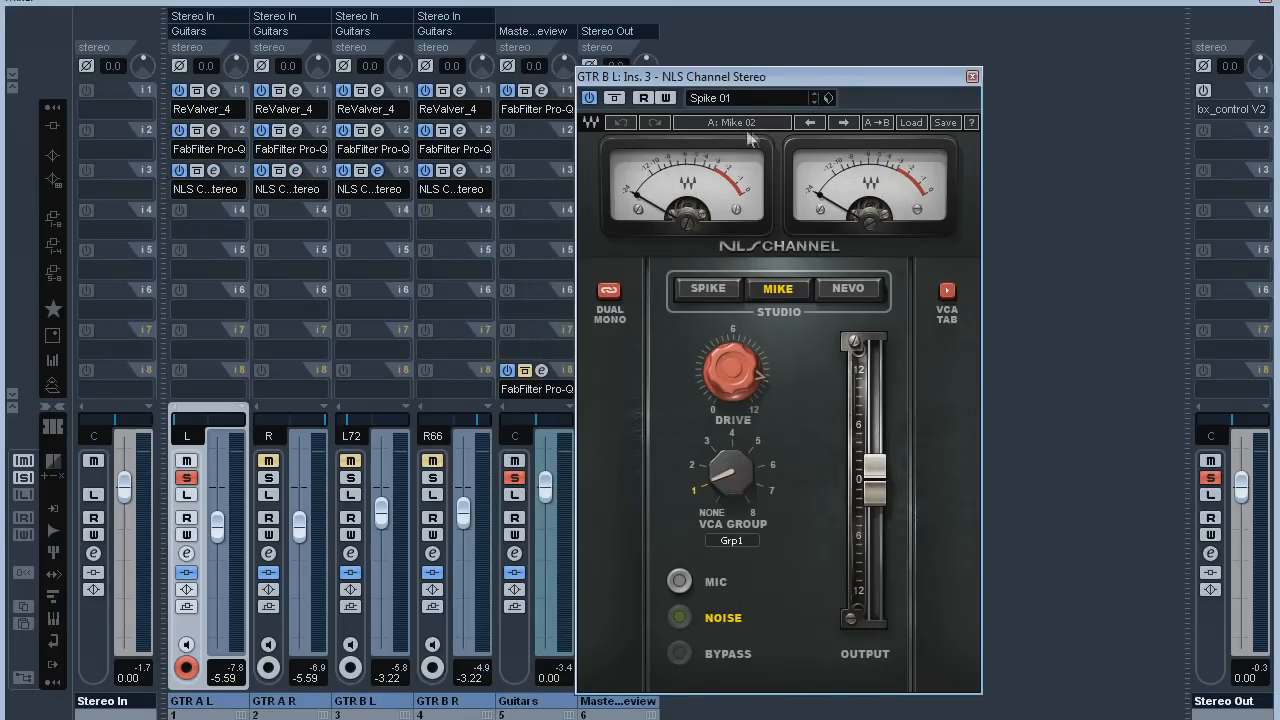
{"action": "left_click", "coordinate": [377, 170]}
{"action": "left_click", "coordinate": [459, 170]}
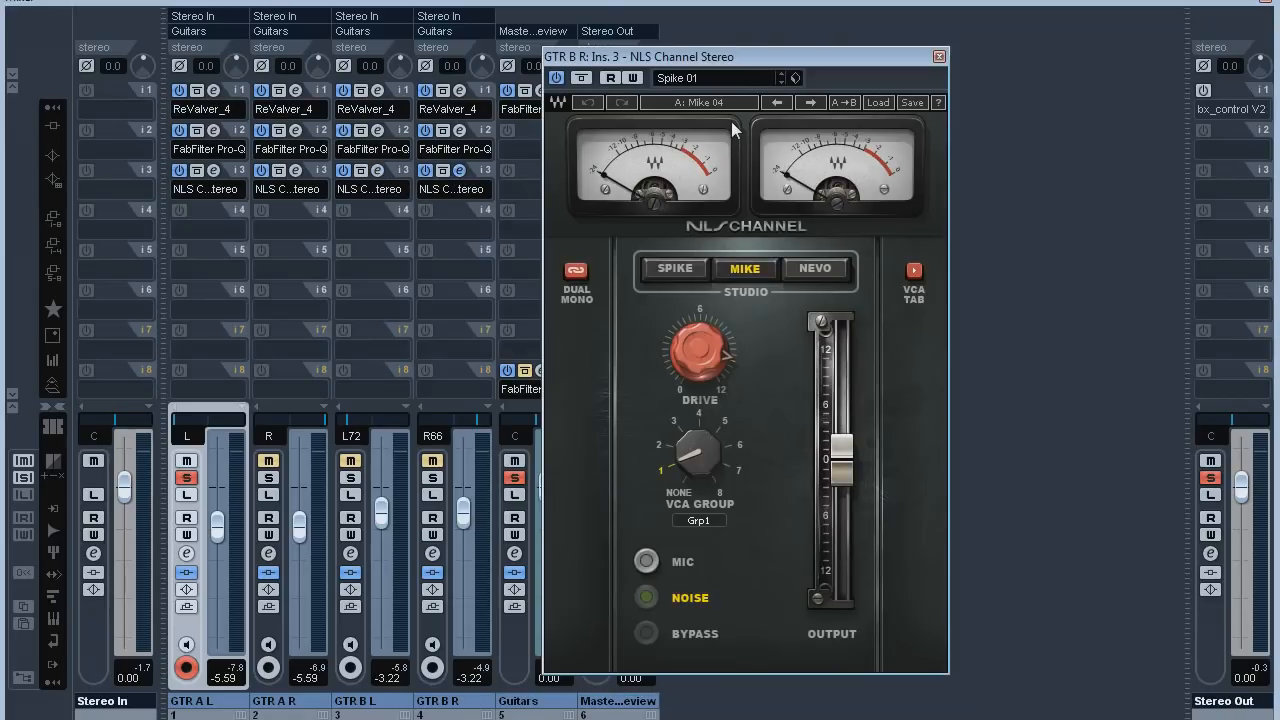
{"action": "left_click", "coordinate": [460, 172]}
{"action": "left_click", "coordinate": [1265, 5]}
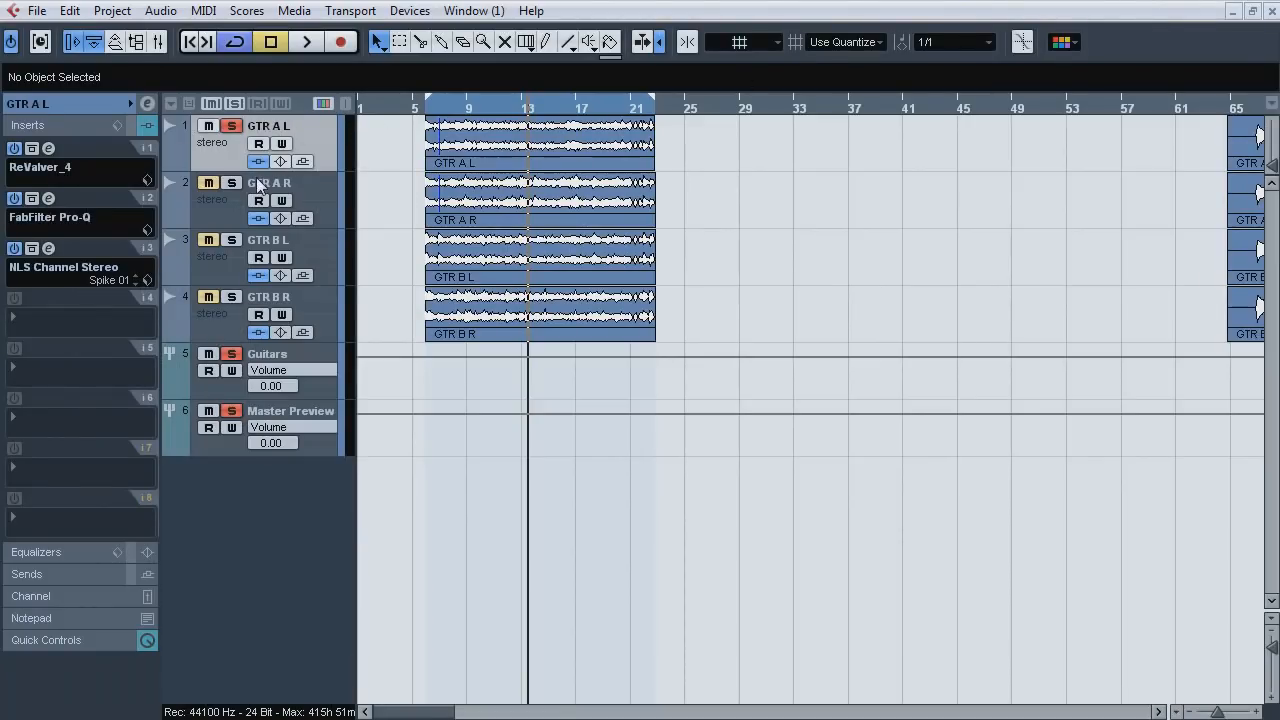
Play GTR A L with FabFilter Pro-Q briefly bypassed to compare, and unsolo the track after stopping playback.
{"action": "key", "text": "space"}
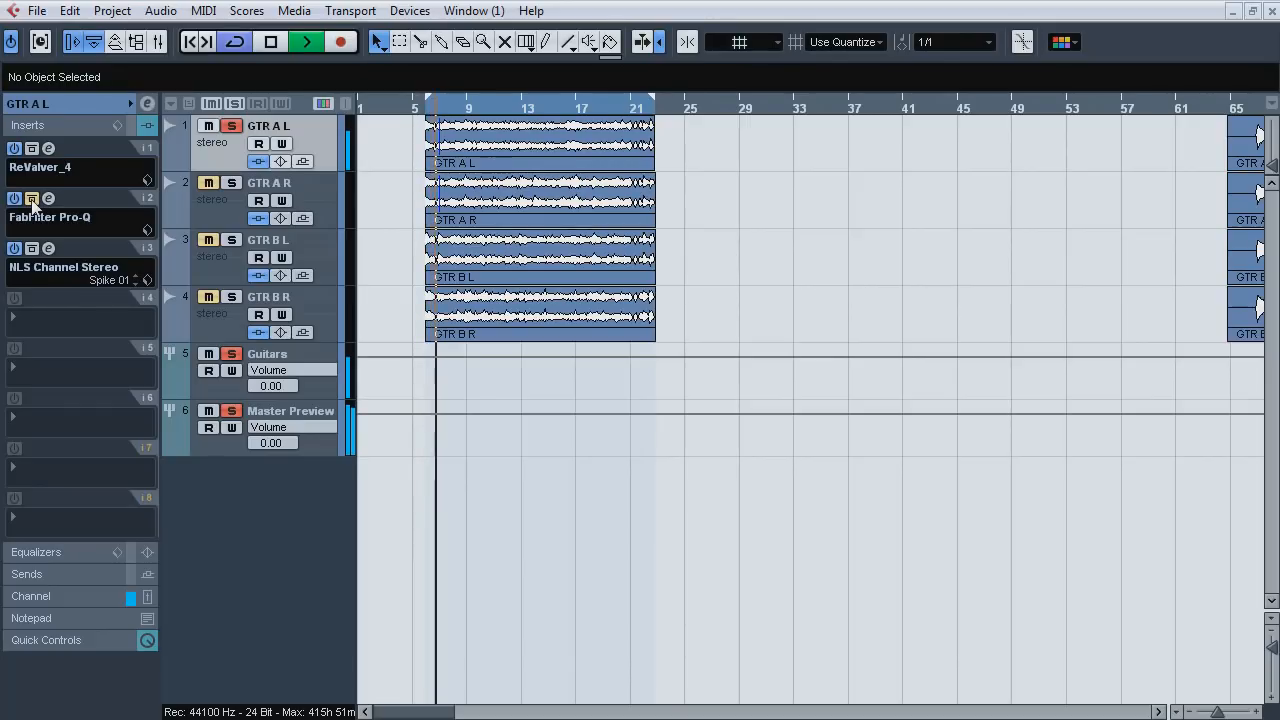
{"action": "key", "text": "space"}
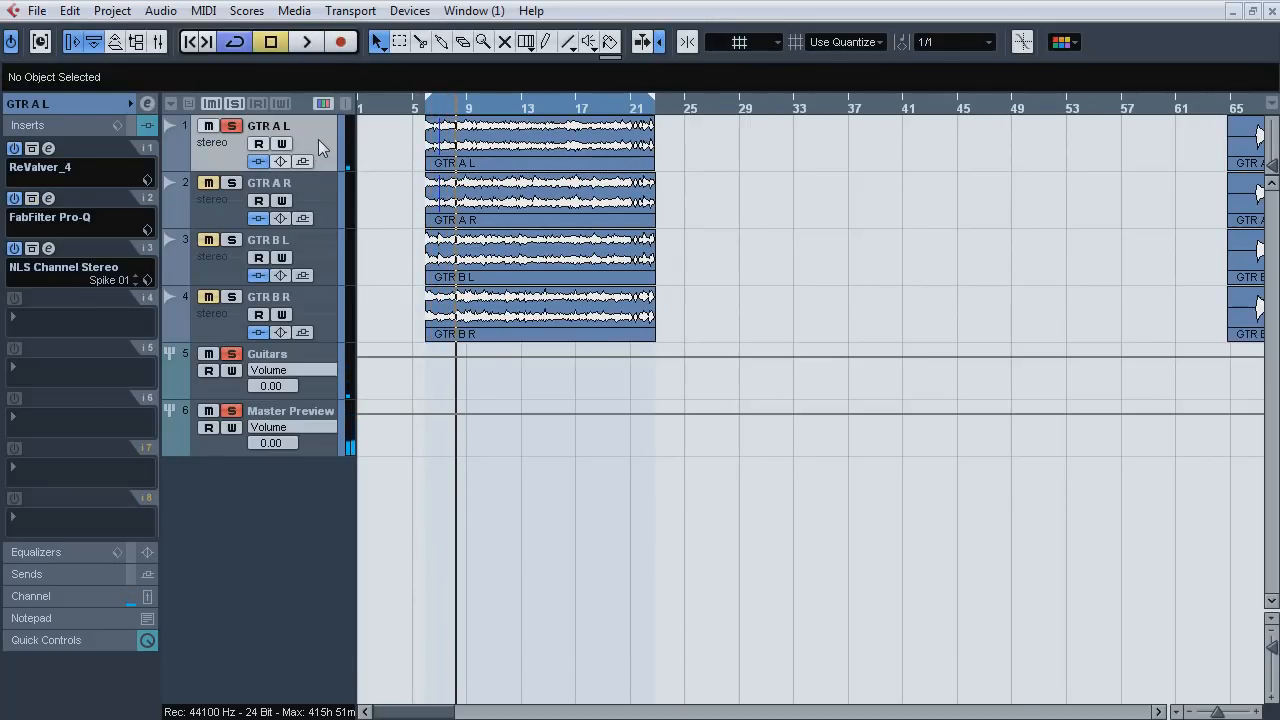
{"action": "left_click", "coordinate": [231, 126]}
Solo GTR B L and examine its ReValver_4 amp, cabinet and Stomps A pedals.
{"action": "left_click", "coordinate": [312, 254]}
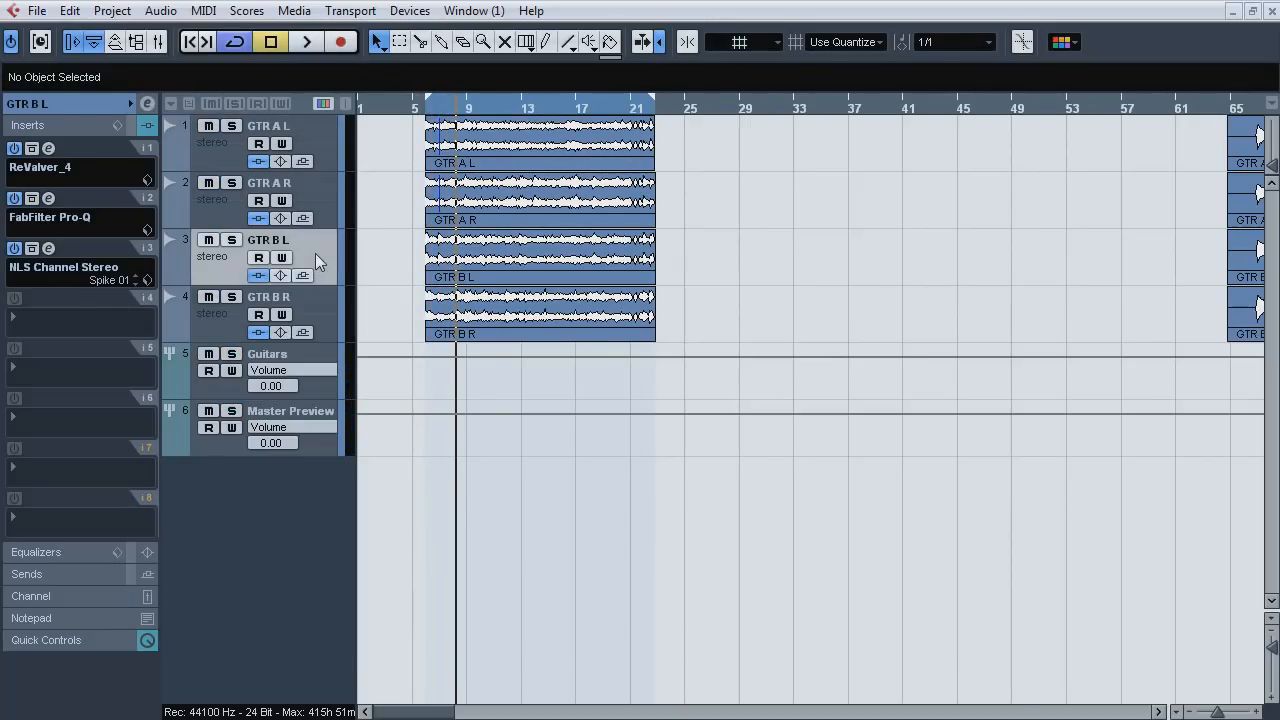
{"action": "left_click", "coordinate": [231, 241]}
{"action": "left_click", "coordinate": [48, 148]}
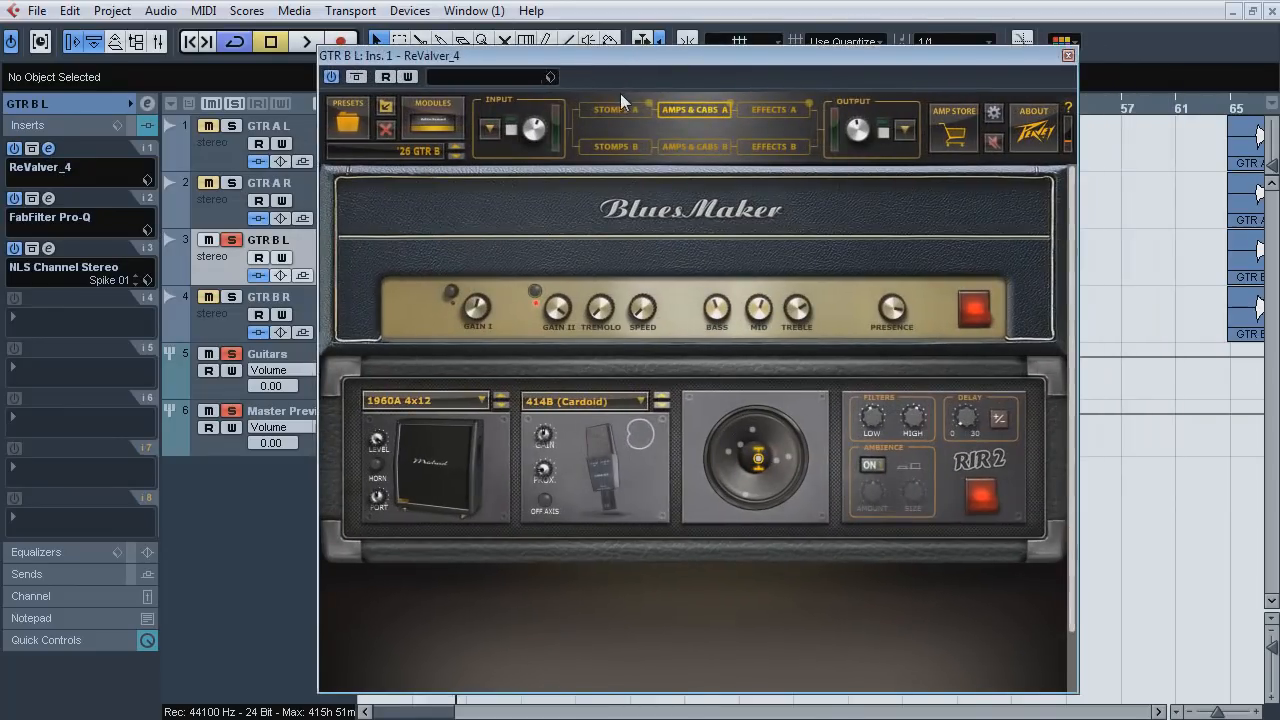
{"action": "left_click", "coordinate": [619, 108]}
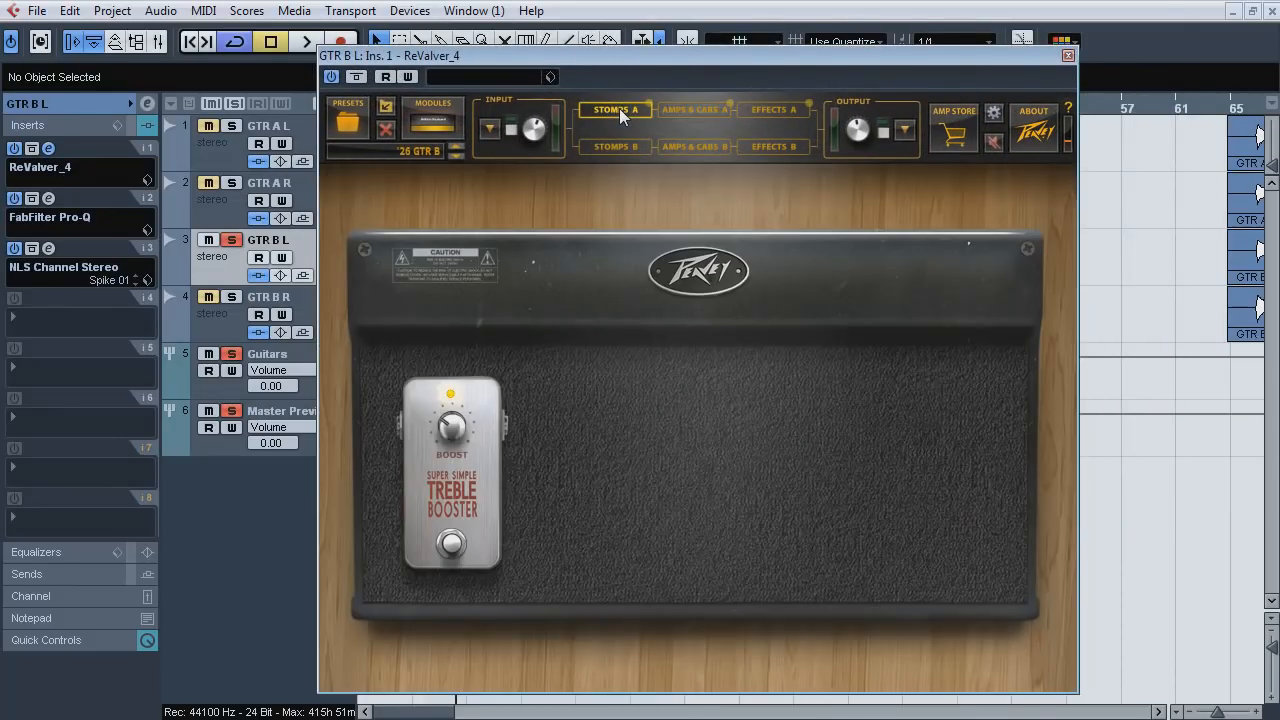
Review GTR B L's amp and cabinet in ReValver_4 and delete the bypassed C-Verb module from Effects A.
{"action": "left_click", "coordinate": [675, 110]}
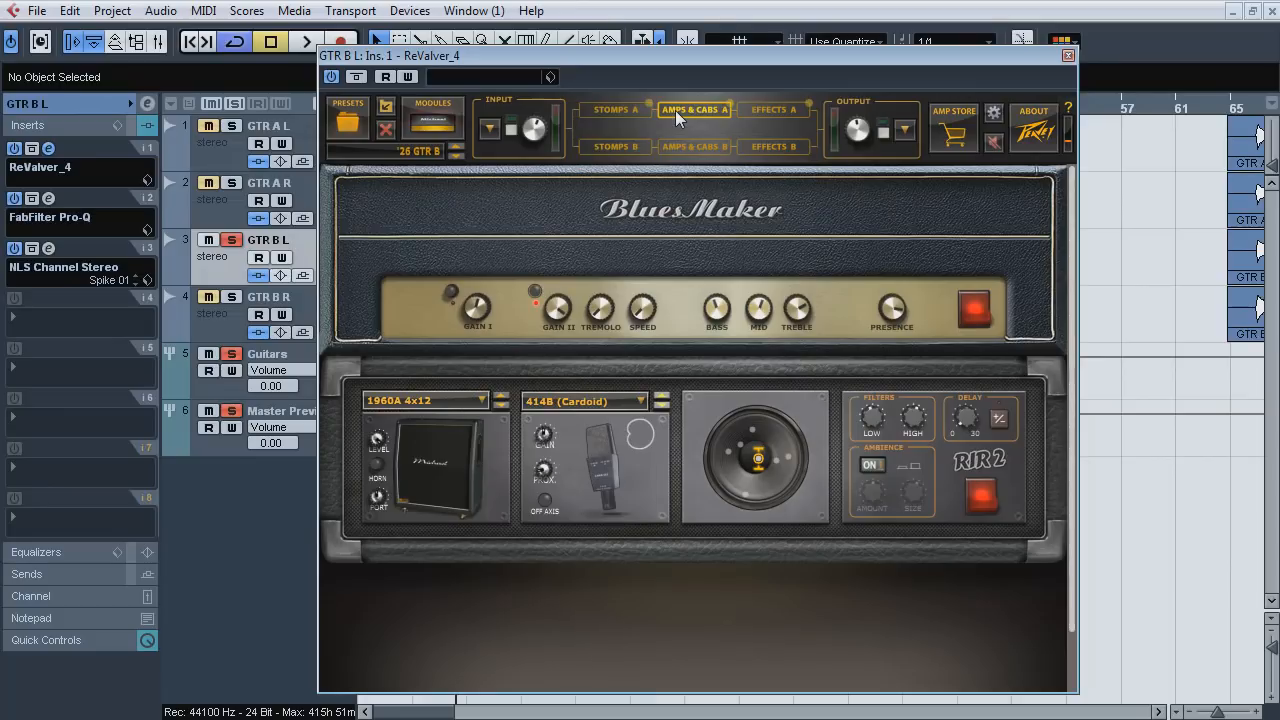
{"action": "left_click", "coordinate": [771, 110]}
{"action": "right_click", "coordinate": [950, 237]}
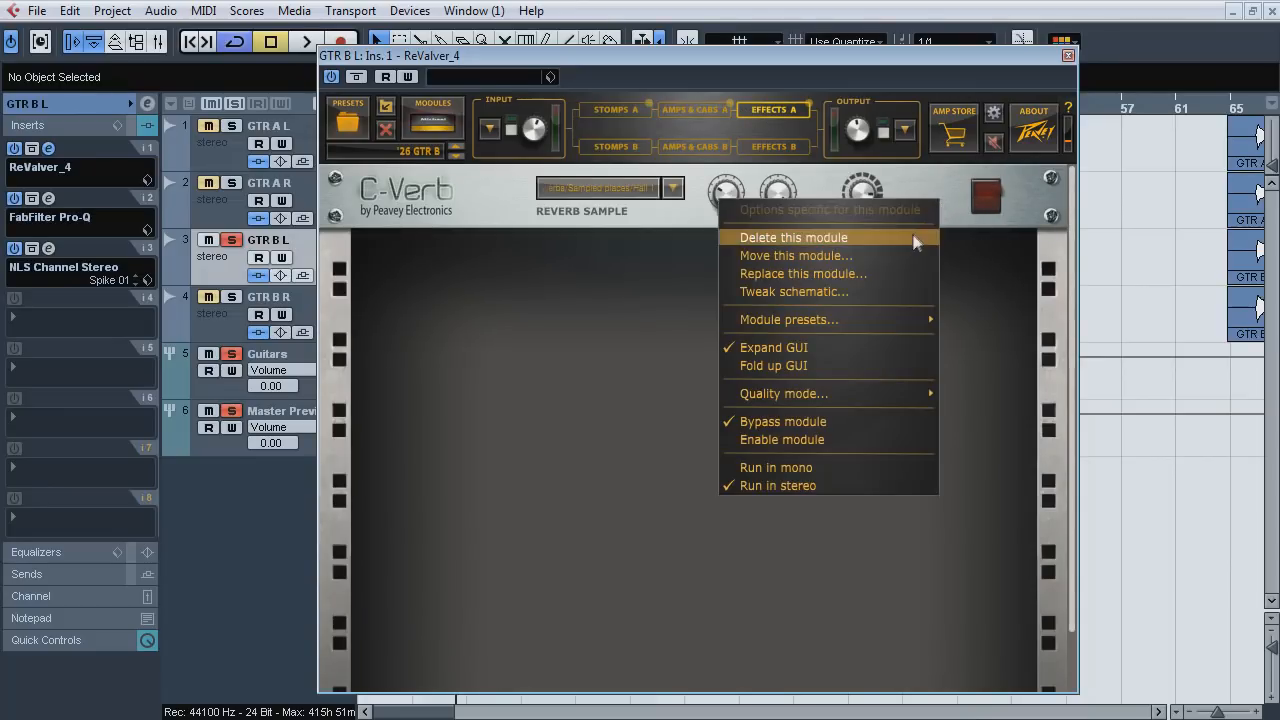
{"action": "left_click", "coordinate": [925, 238]}
Look over ReValver_4's input and output modules for GTR B L, and close the plug-in window.
{"action": "left_click", "coordinate": [903, 130]}
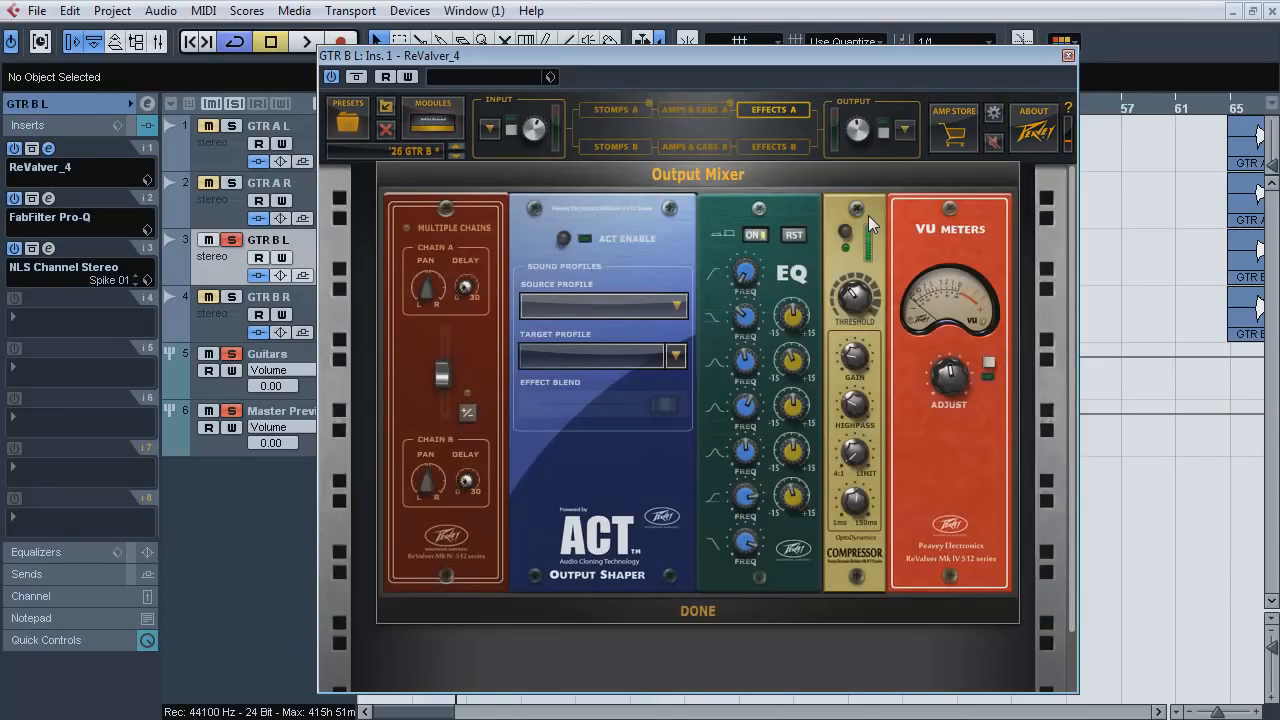
{"action": "left_click", "coordinate": [484, 128]}
{"action": "left_click", "coordinate": [482, 127]}
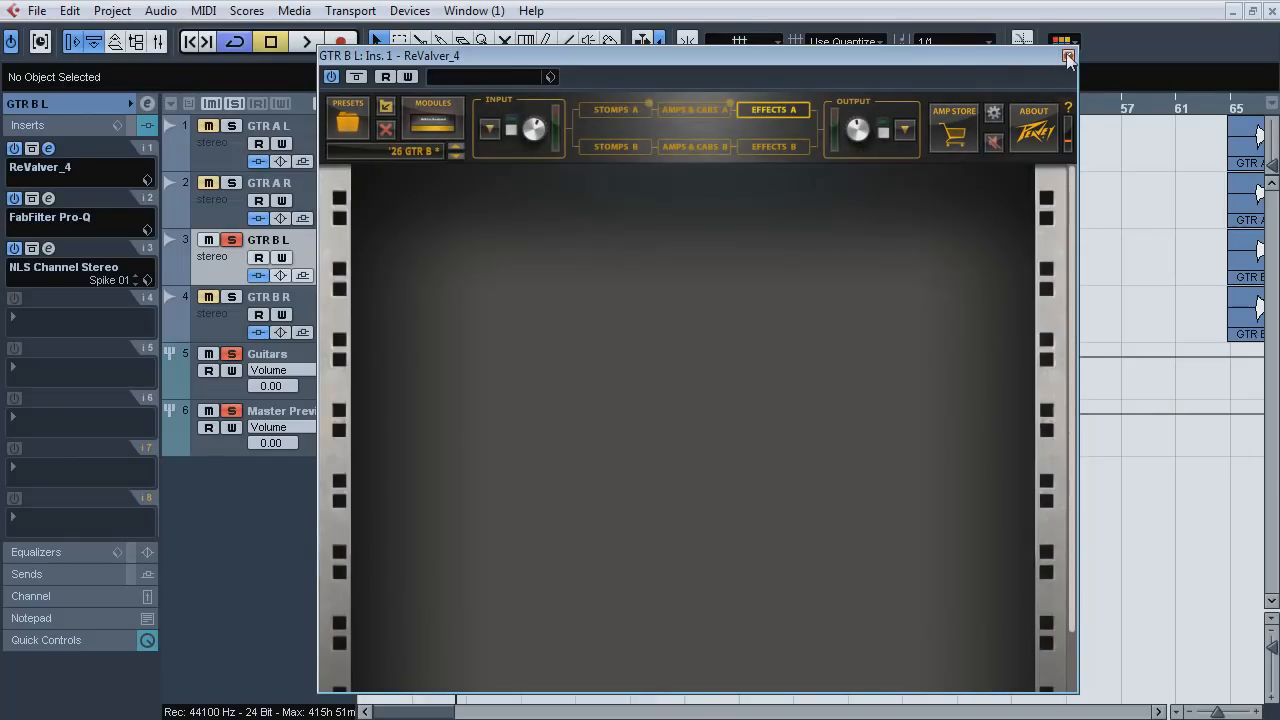
{"action": "left_click", "coordinate": [1068, 55]}
Play GTR B L with all inserts bypassed and reactivate ReValver_4, FabFilter Pro-Q and NLS Channel Stereo one by one.
{"action": "key", "text": "space"}
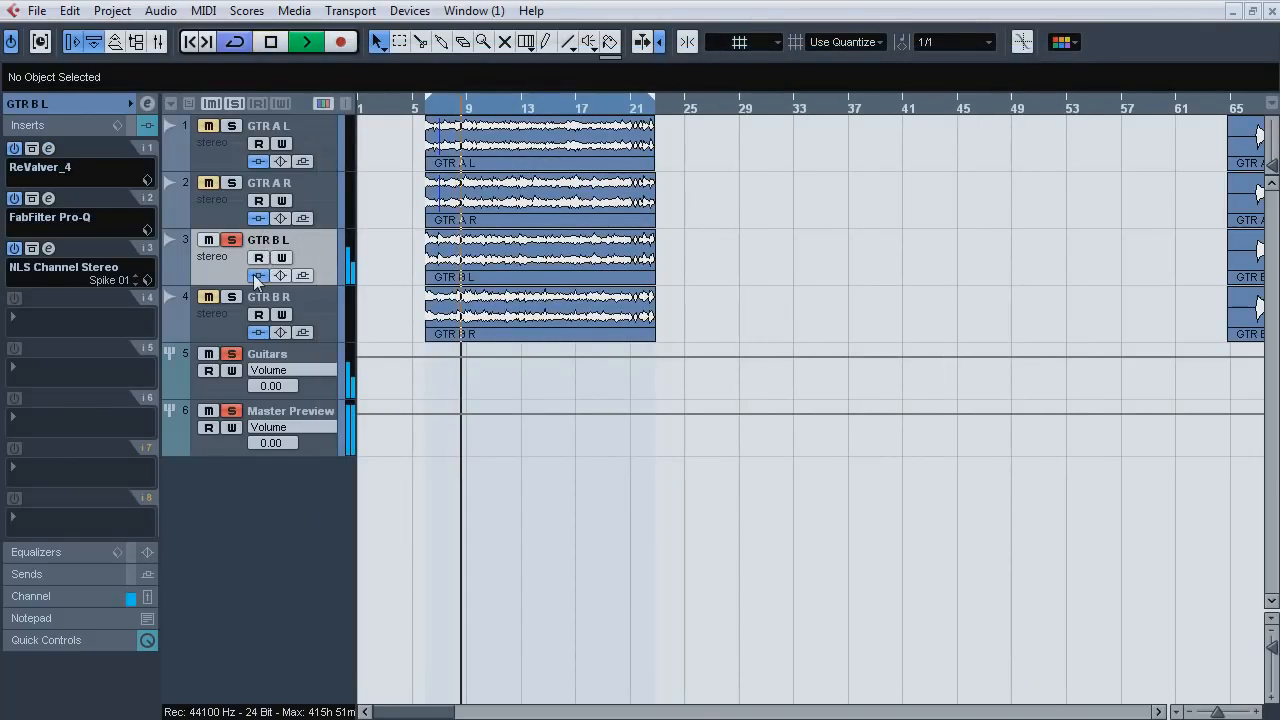
{"action": "left_click", "coordinate": [257, 276]}
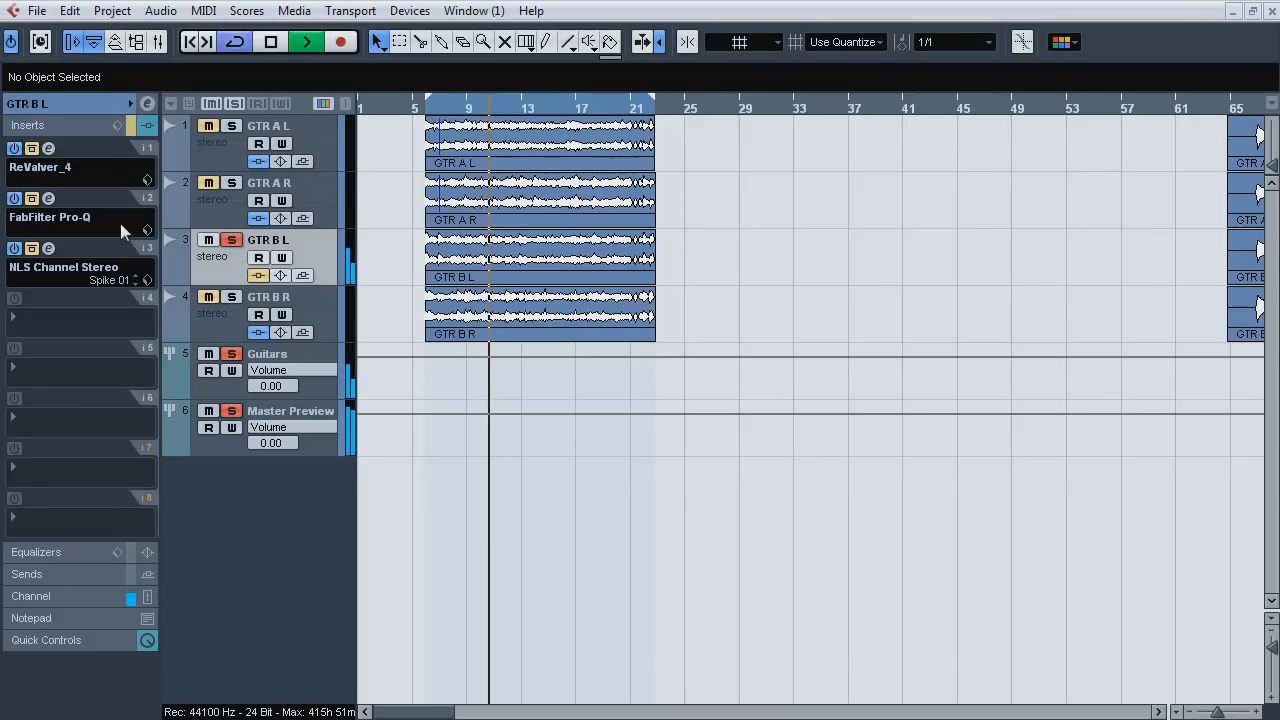
{"action": "left_click", "coordinate": [32, 150]}
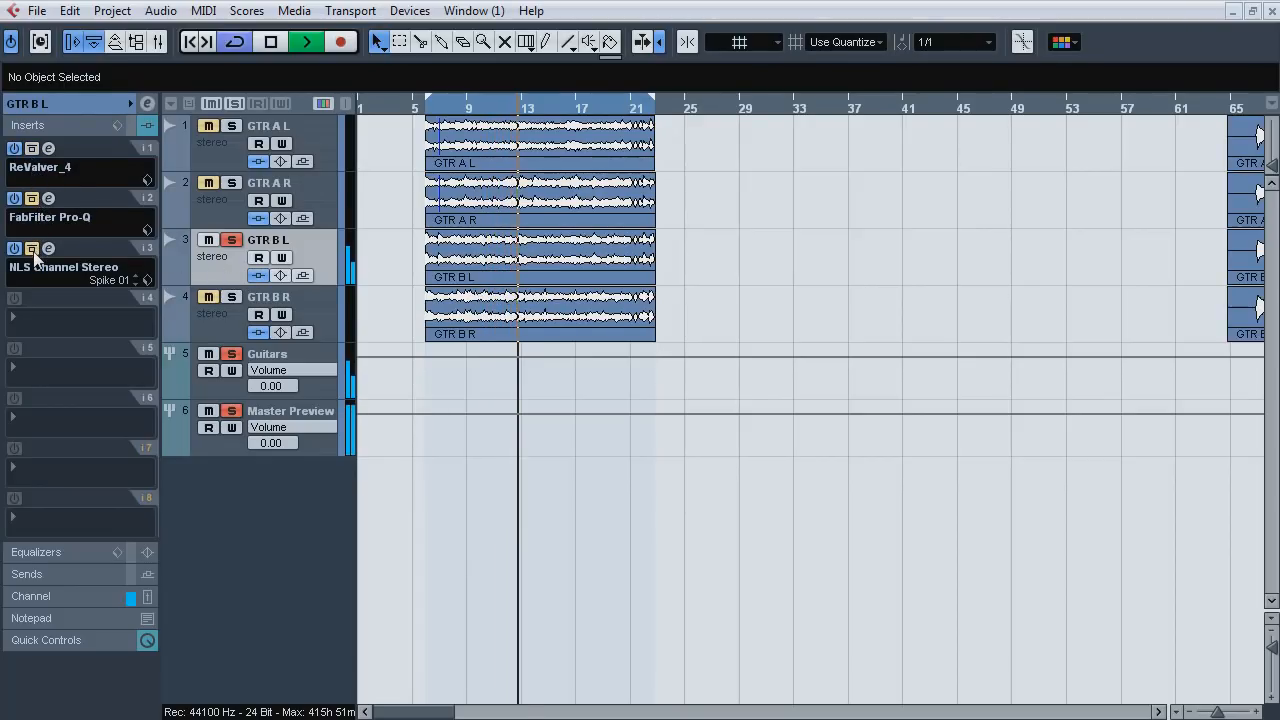
{"action": "left_click", "coordinate": [33, 199]}
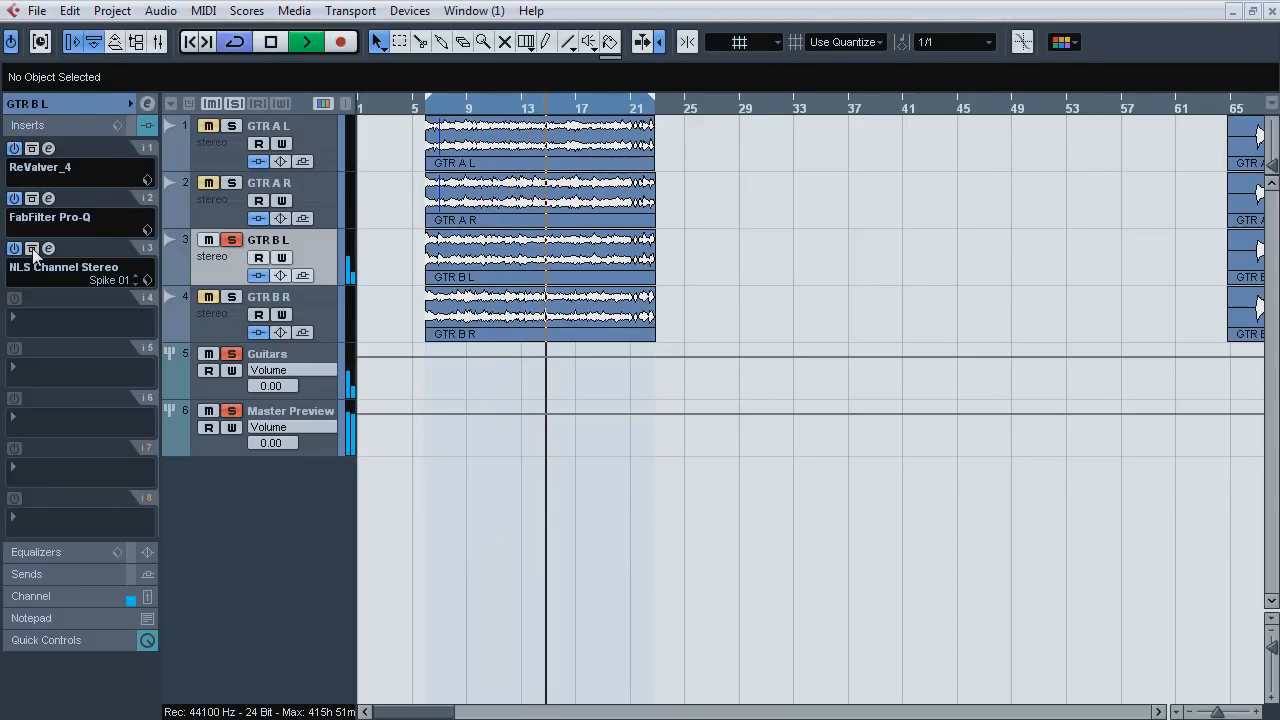
{"action": "left_click", "coordinate": [33, 199]}
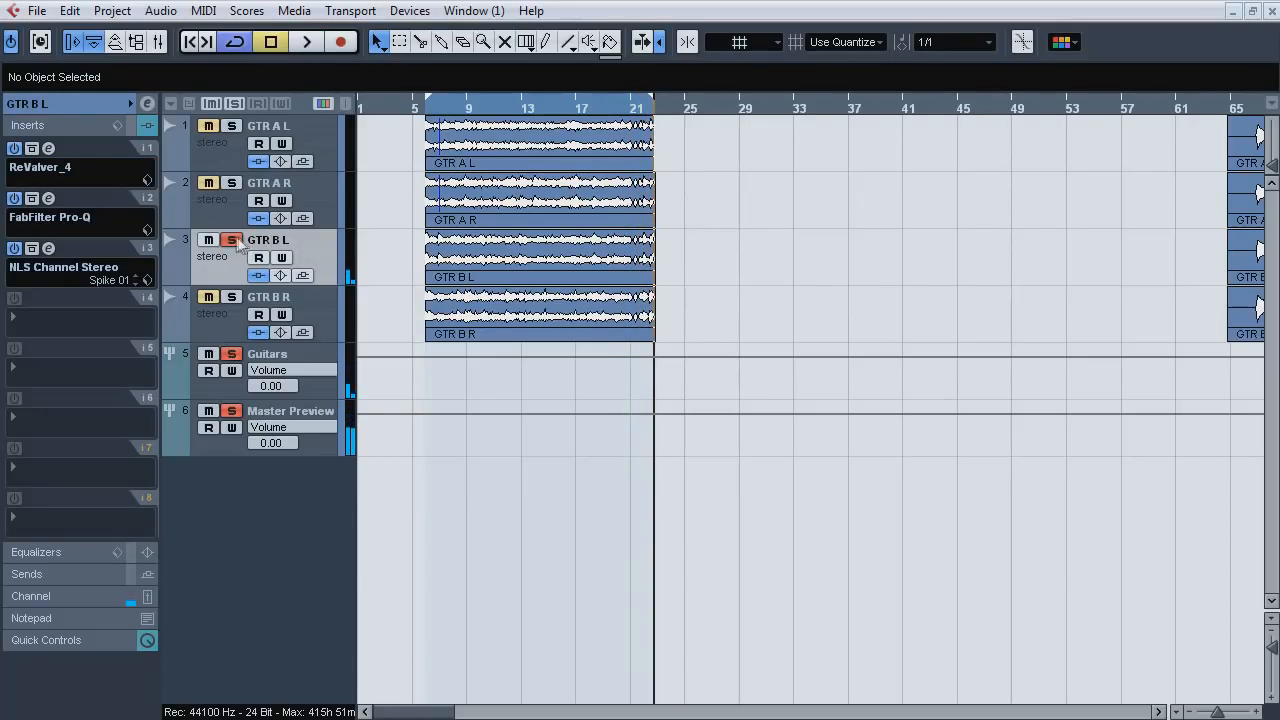
Compare the panning and levels of the GTR A and GTR B pairs in the mixer, ending with all four channels selected.
{"action": "key", "text": "F3"}
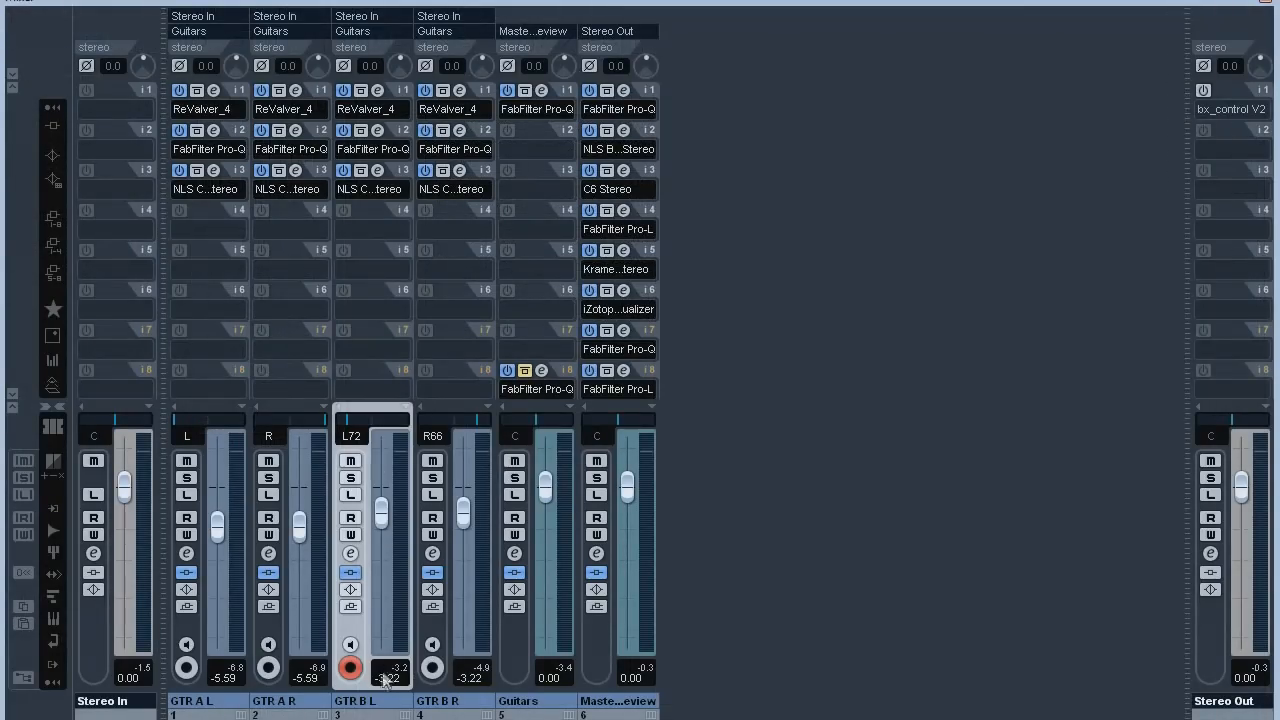
{"action": "left_click", "coordinate": [231, 701]}
{"action": "left_click", "coordinate": [277, 700], "text": "ctrl"}
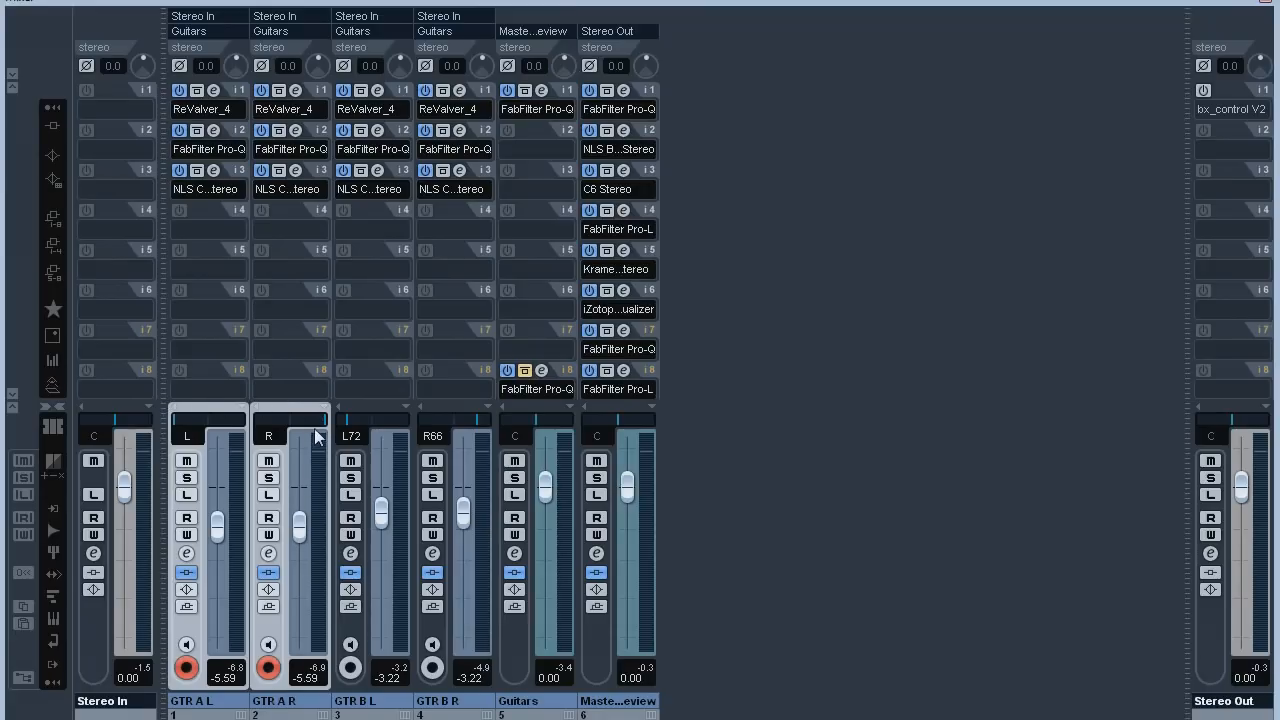
{"action": "left_click", "coordinate": [405, 700]}
{"action": "left_click", "coordinate": [443, 700], "text": "ctrl"}
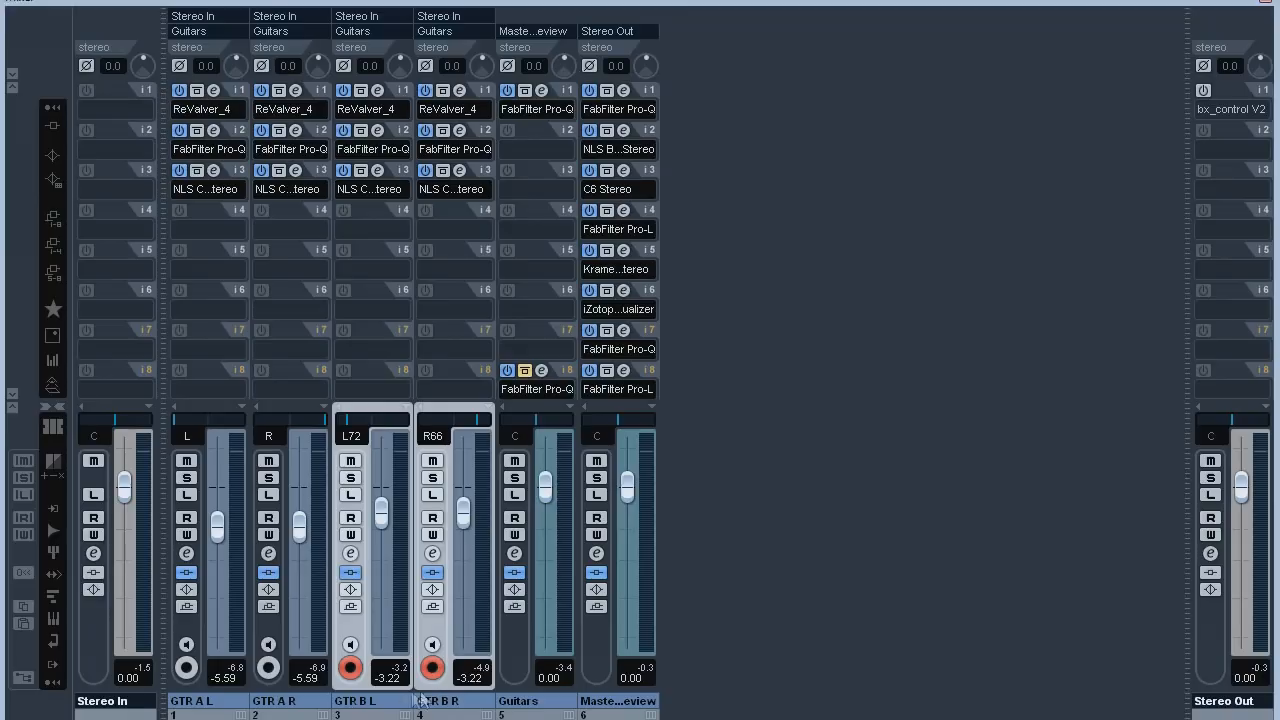
{"action": "left_click", "coordinate": [203, 700], "text": "shift"}
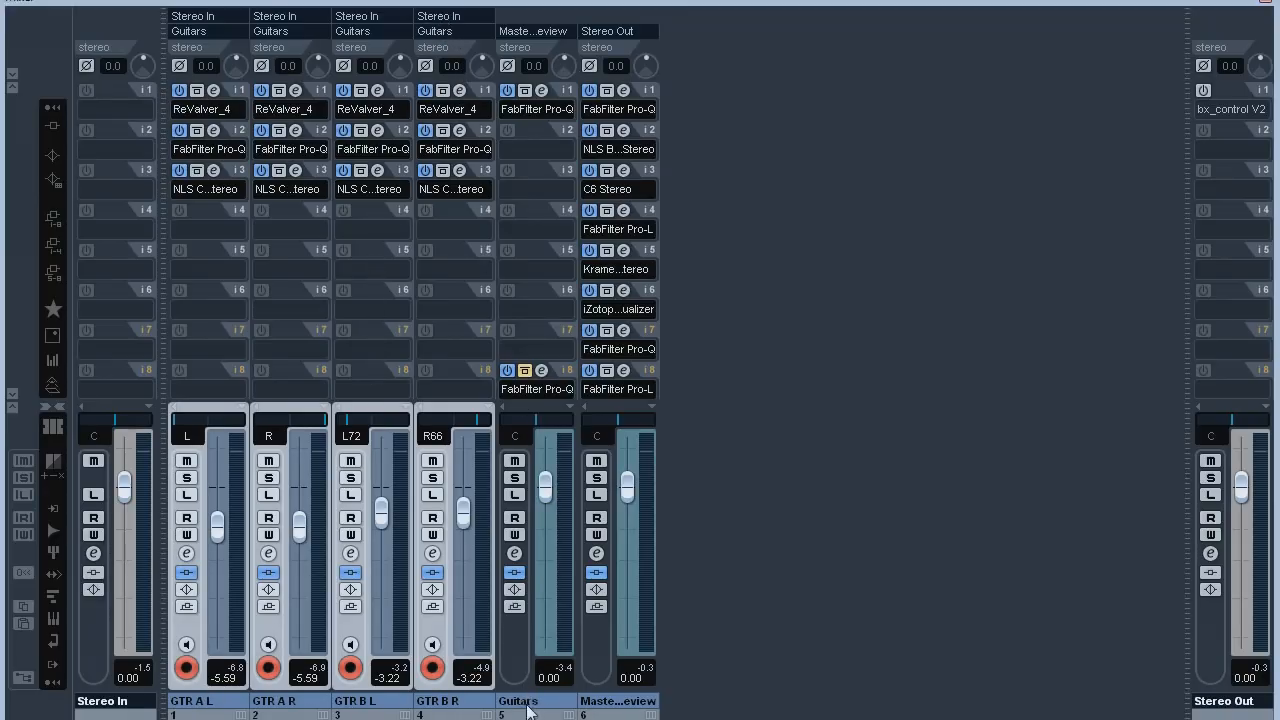
Open the Guitars group's first FabFilter Pro-Q during playback and examine each of its four EQ bands.
{"action": "left_click", "coordinate": [541, 90]}
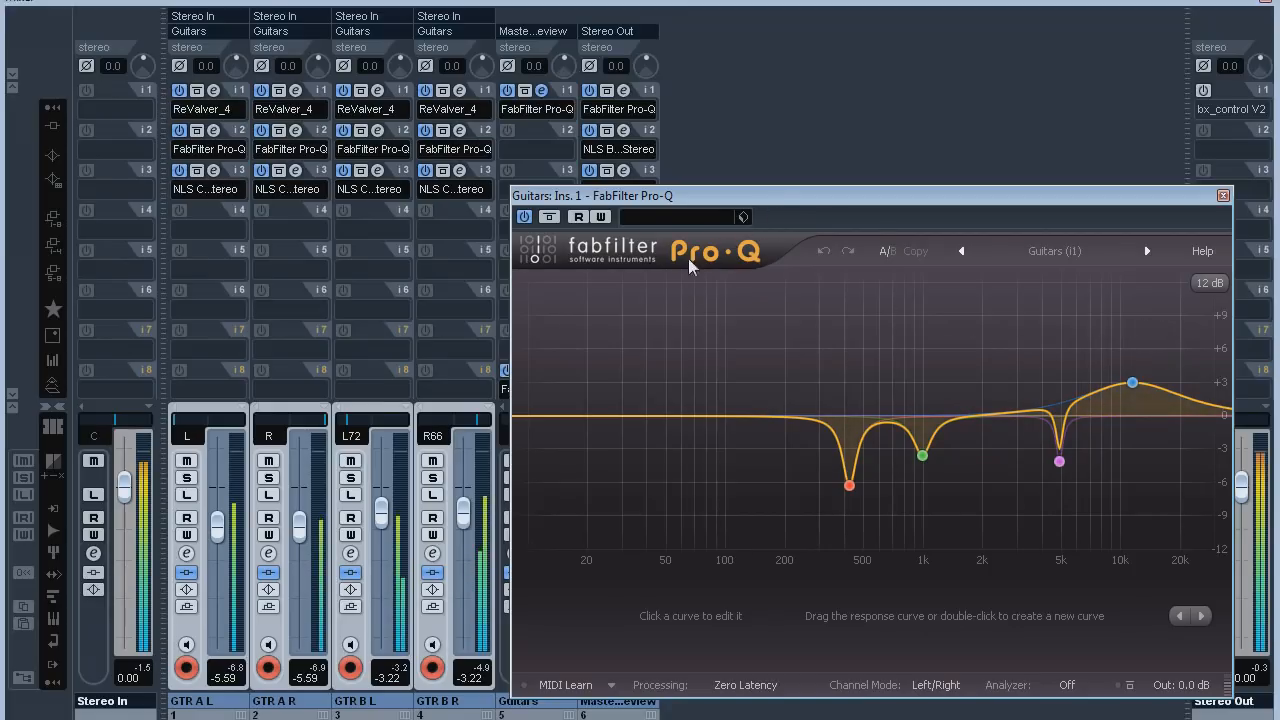
{"action": "left_click", "coordinate": [550, 218]}
{"action": "left_click", "coordinate": [550, 218]}
{"action": "left_click_drag", "start_coordinate": [877, 518], "coordinate": [877, 518]}
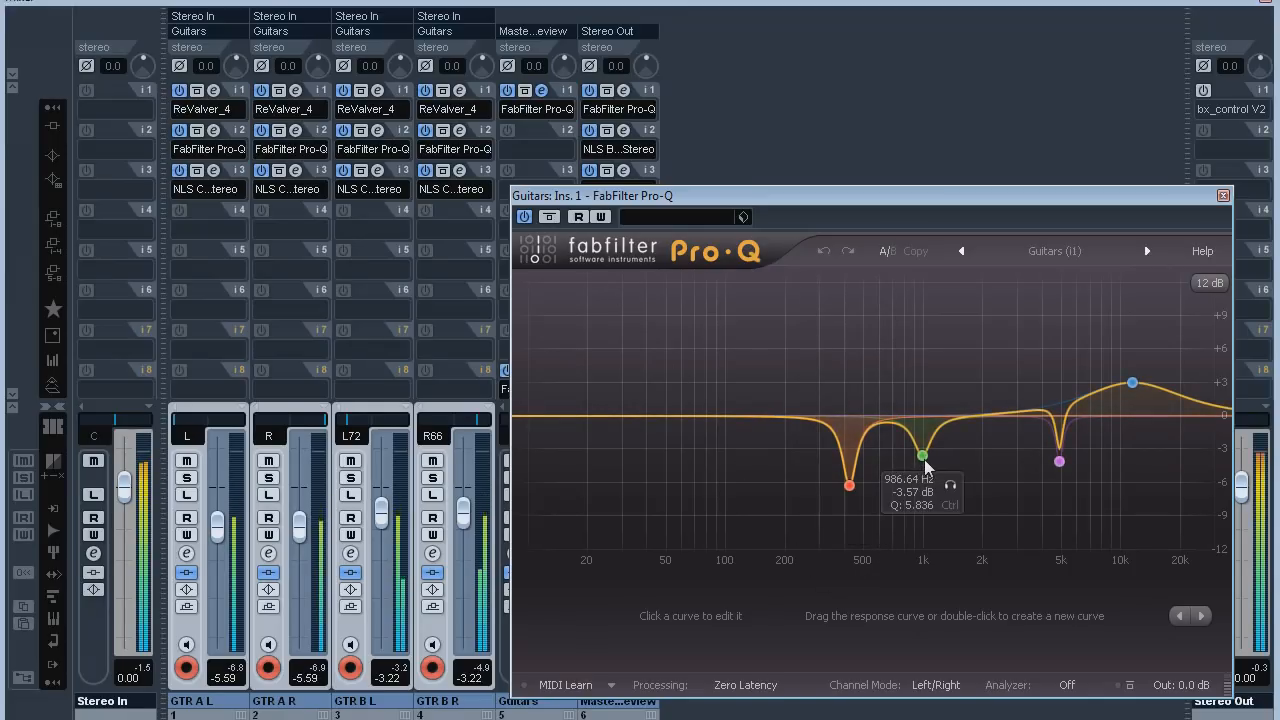
{"action": "left_click_drag", "start_coordinate": [950, 487], "coordinate": [950, 490]}
{"action": "left_click_drag", "start_coordinate": [1087, 490], "coordinate": [1087, 493]}
{"action": "left_click_drag", "start_coordinate": [1163, 343], "coordinate": [1165, 344]}
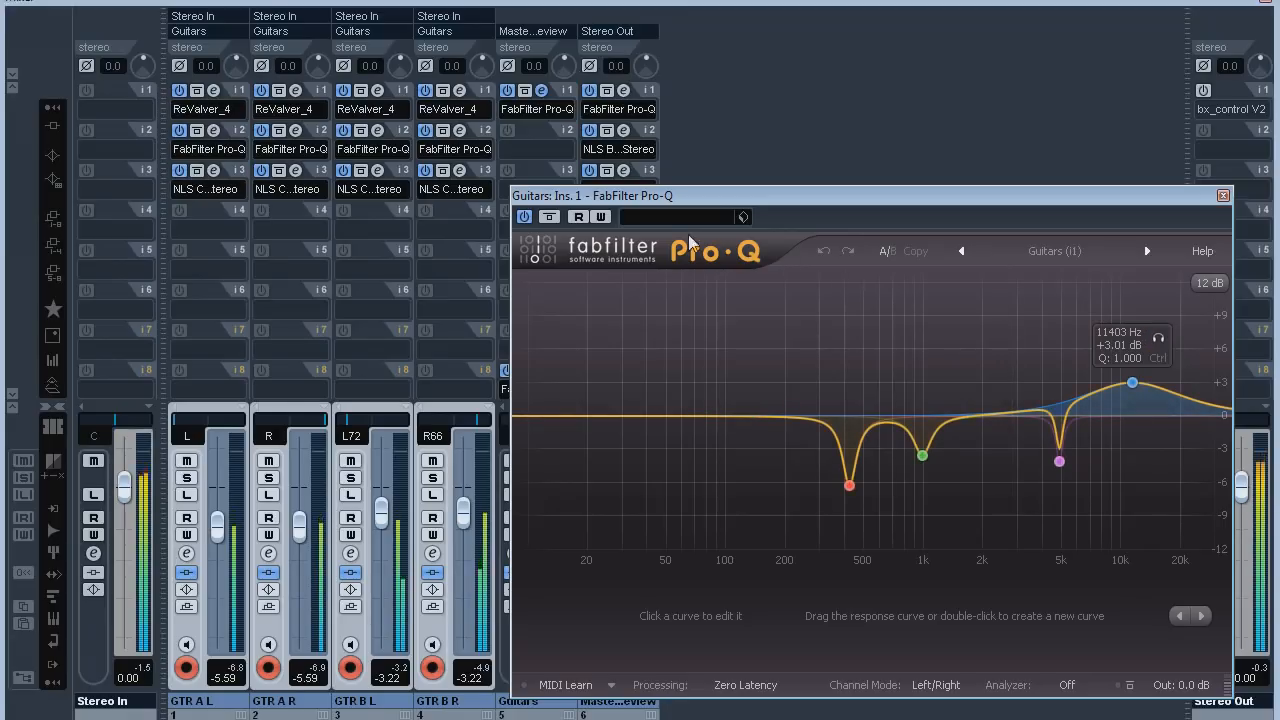
Compare the guitars with the Guitars group's first Pro-Q bypassed and active, and close its window.
{"action": "left_click", "coordinate": [549, 217]}
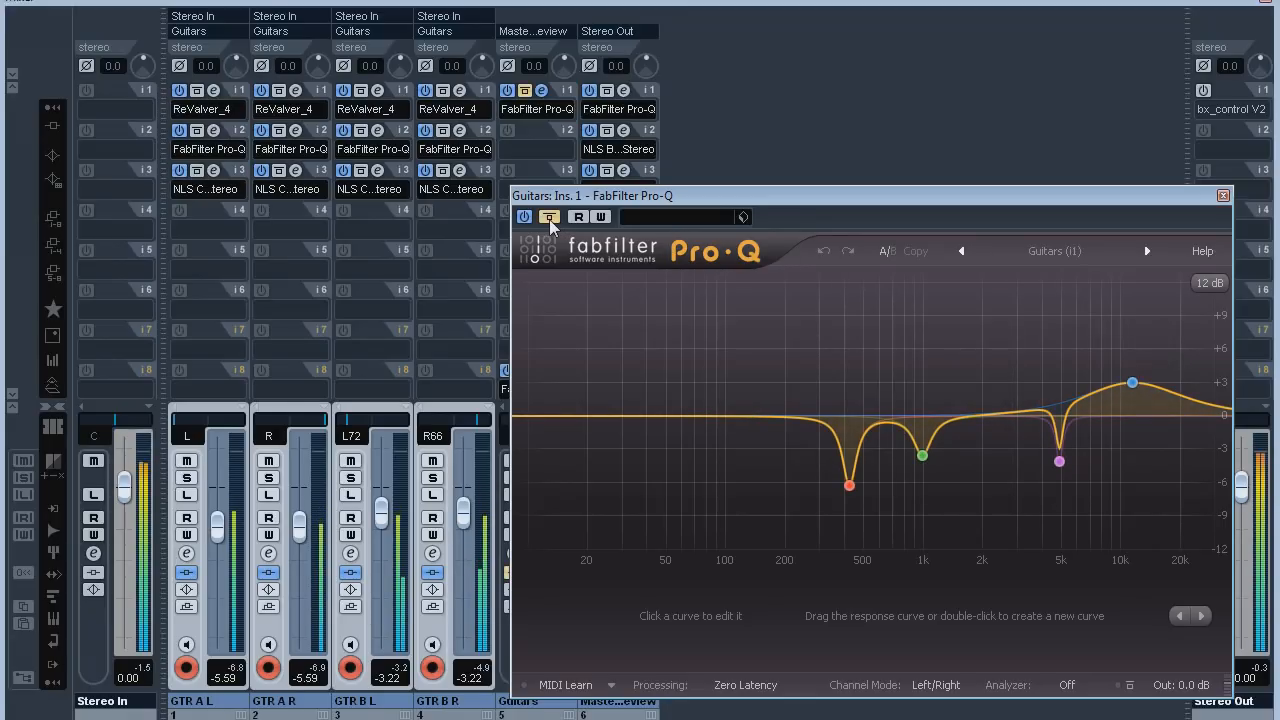
{"action": "left_click", "coordinate": [549, 220]}
{"action": "left_click", "coordinate": [1222, 195]}
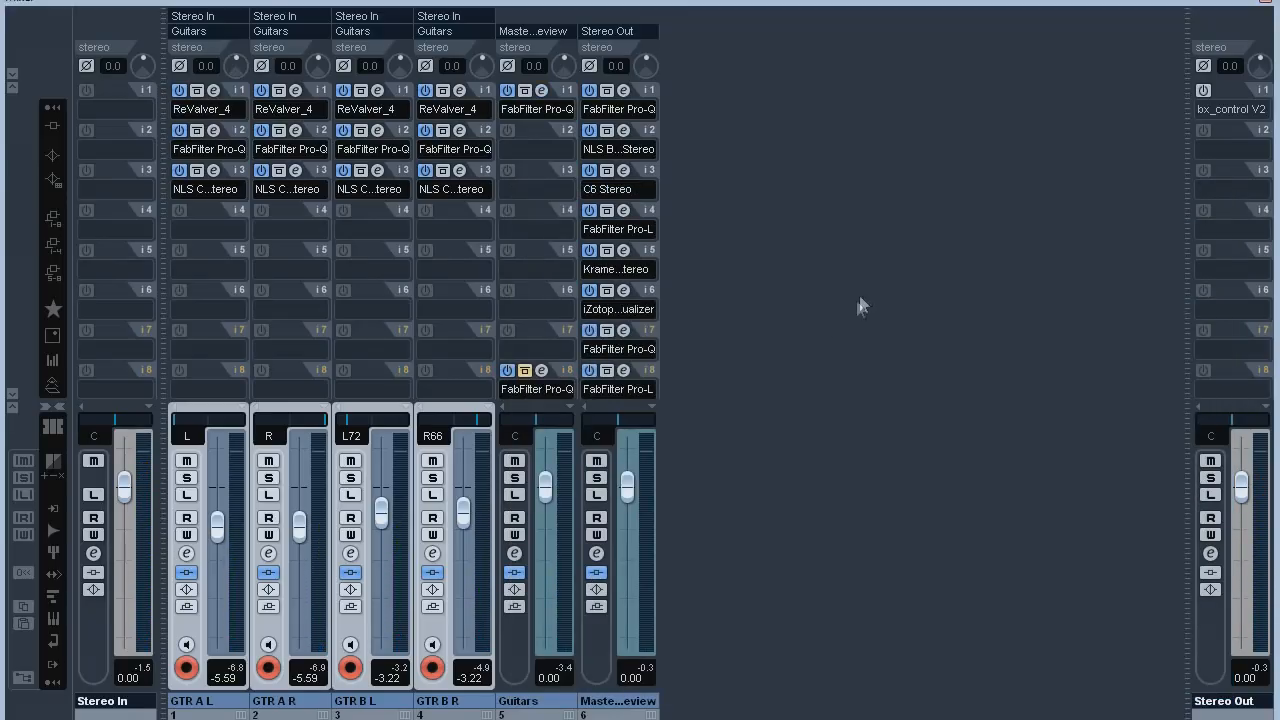
Check the output gain of the bypassed Pro-Q in the Guitars group's insert 8, and return to the project view.
{"action": "left_click", "coordinate": [541, 371]}
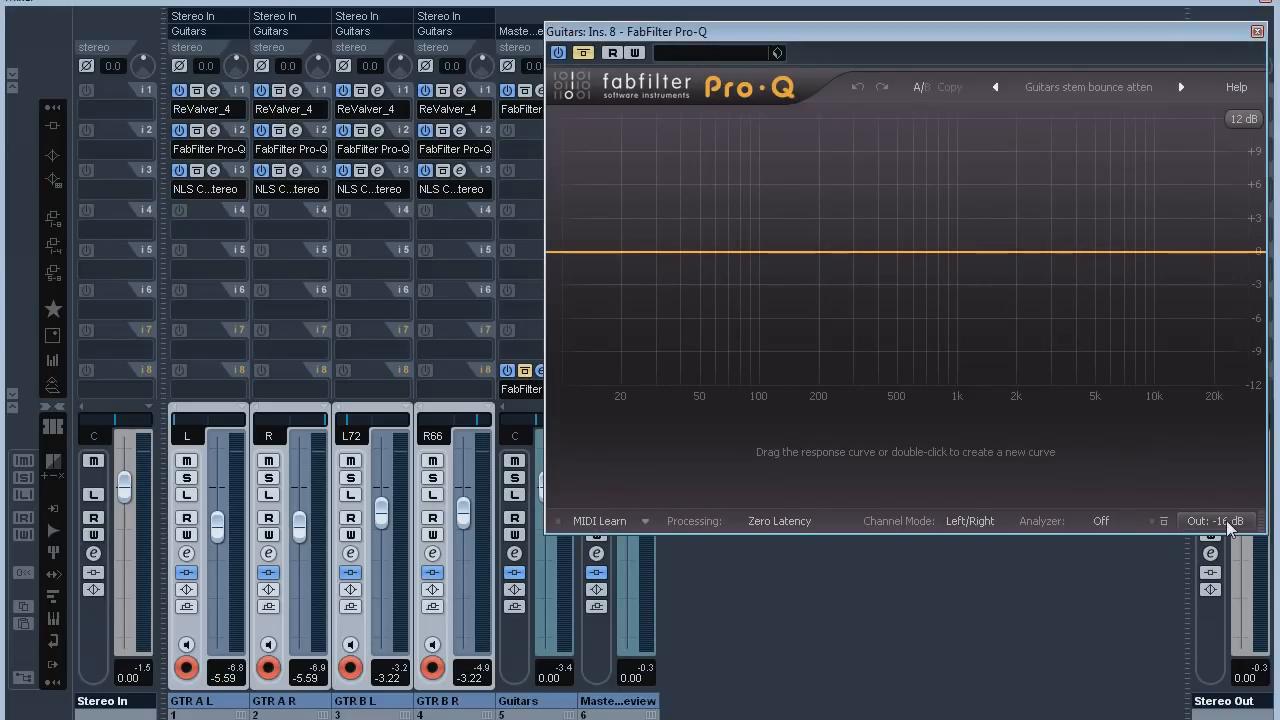
{"action": "mouse_move", "coordinate": [1218, 520]}
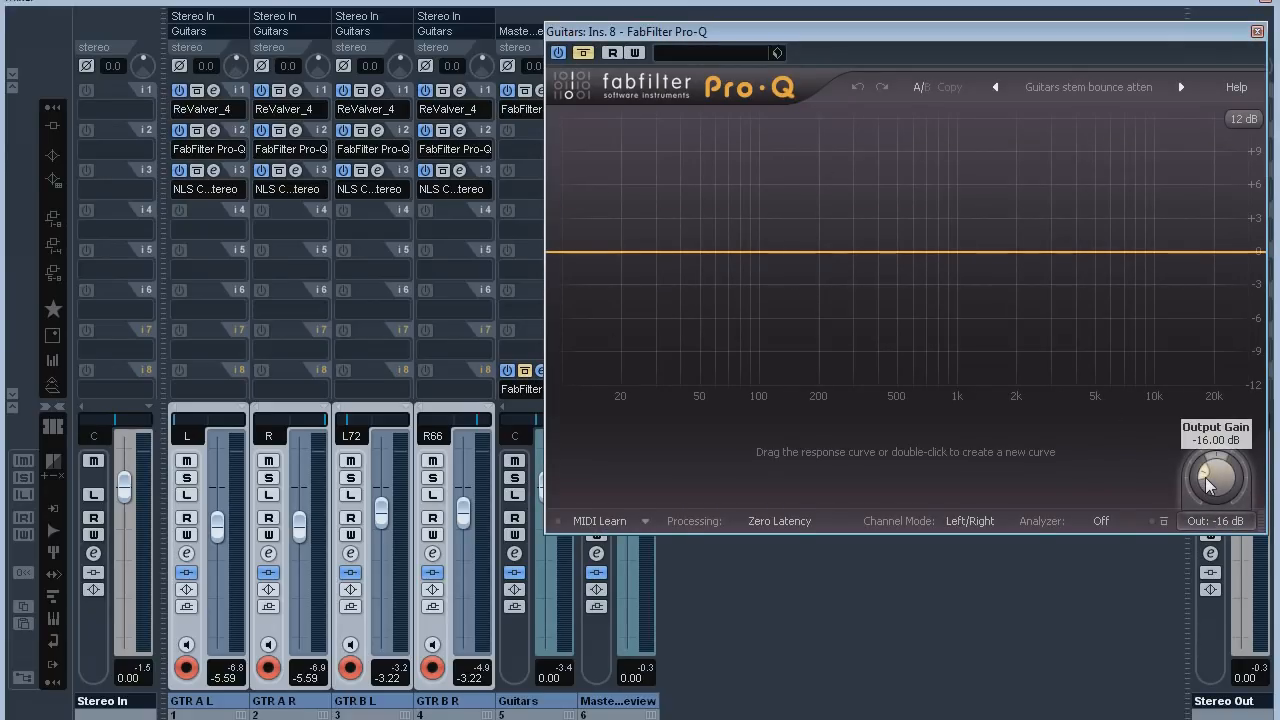
{"action": "left_click", "coordinate": [540, 371]}
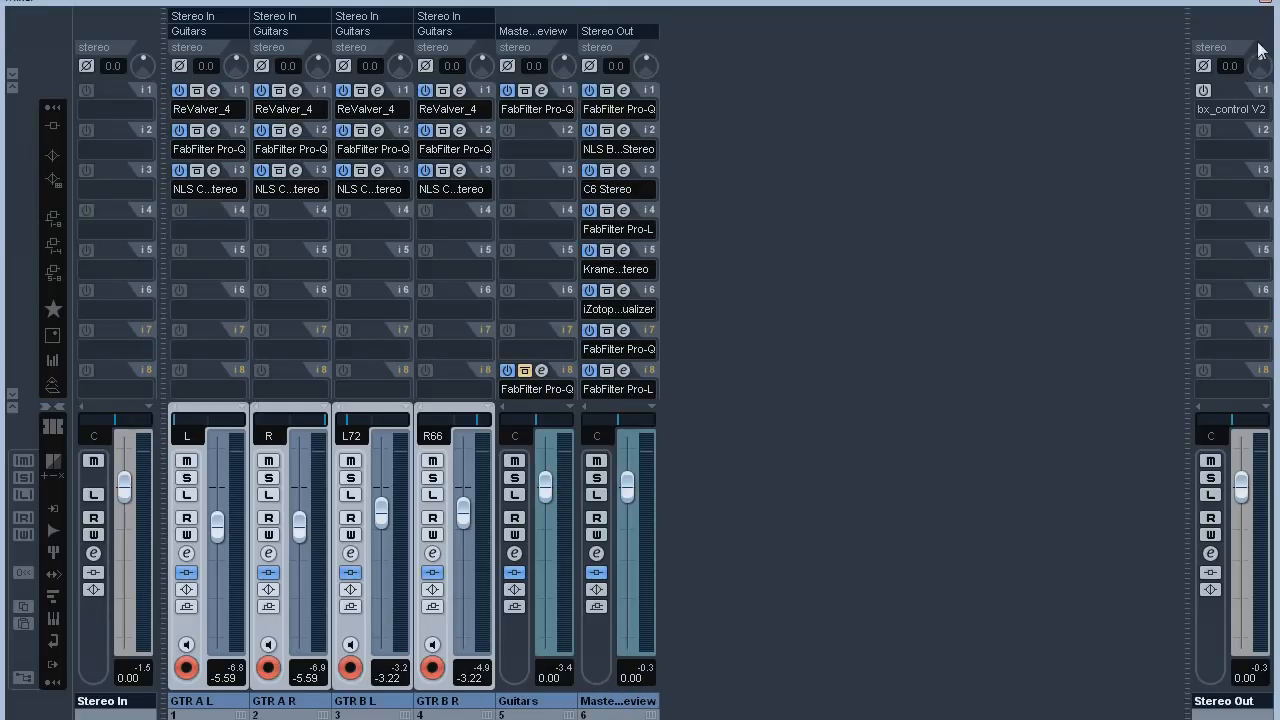
{"action": "left_click", "coordinate": [1268, 8]}
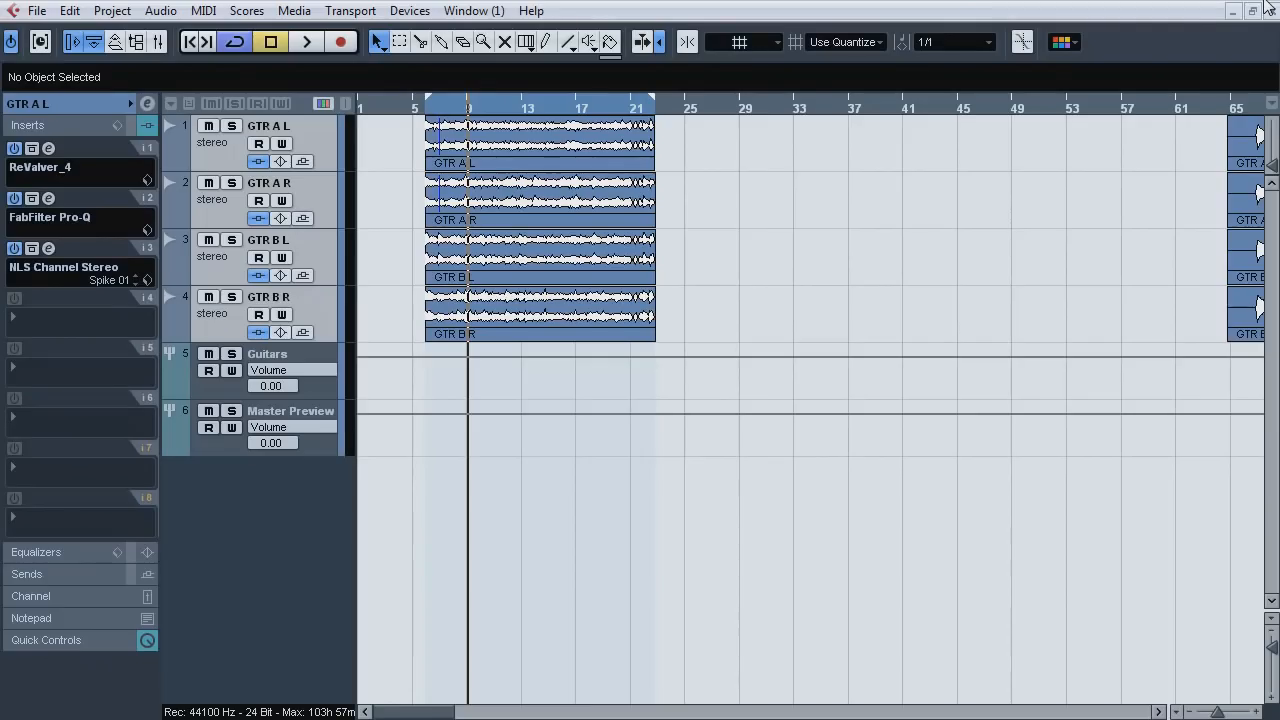
Extend the locator range from bar 1 to just past the end of the first guitar clips, and select the Guitars group.
{"action": "left_click", "coordinate": [291, 416]}
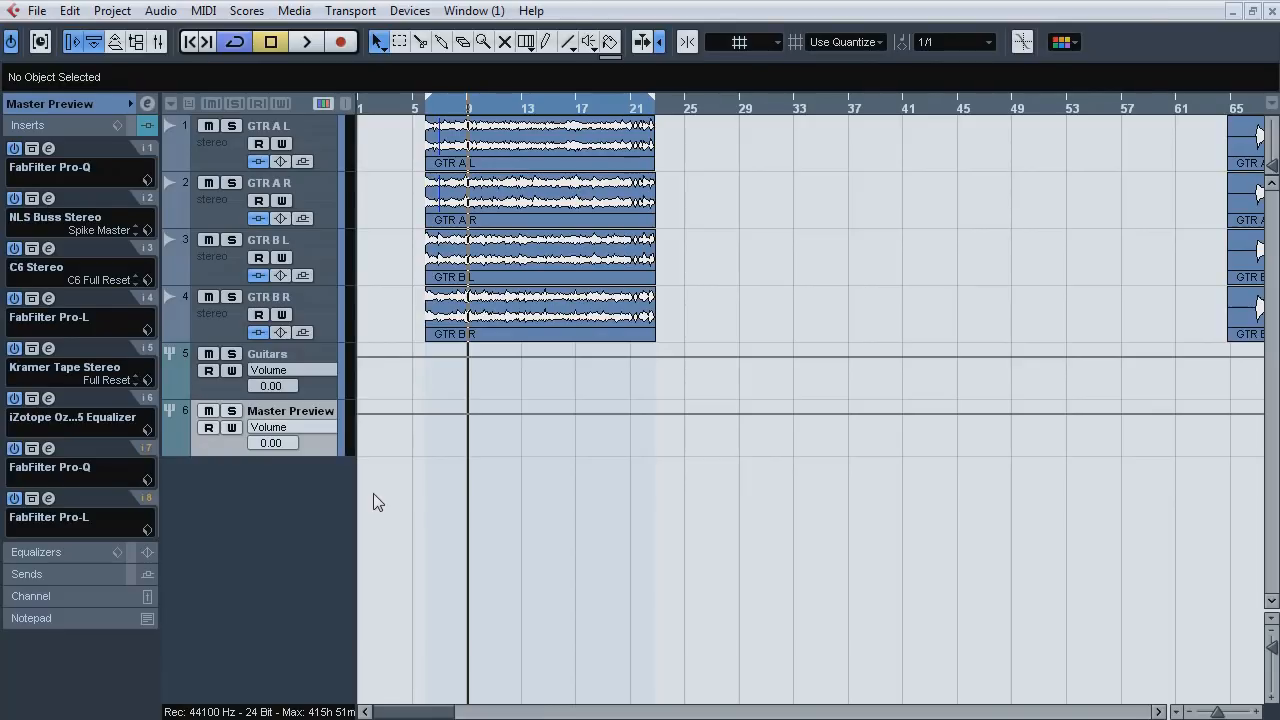
{"action": "left_click_drag", "start_coordinate": [429, 108], "coordinate": [360, 104]}
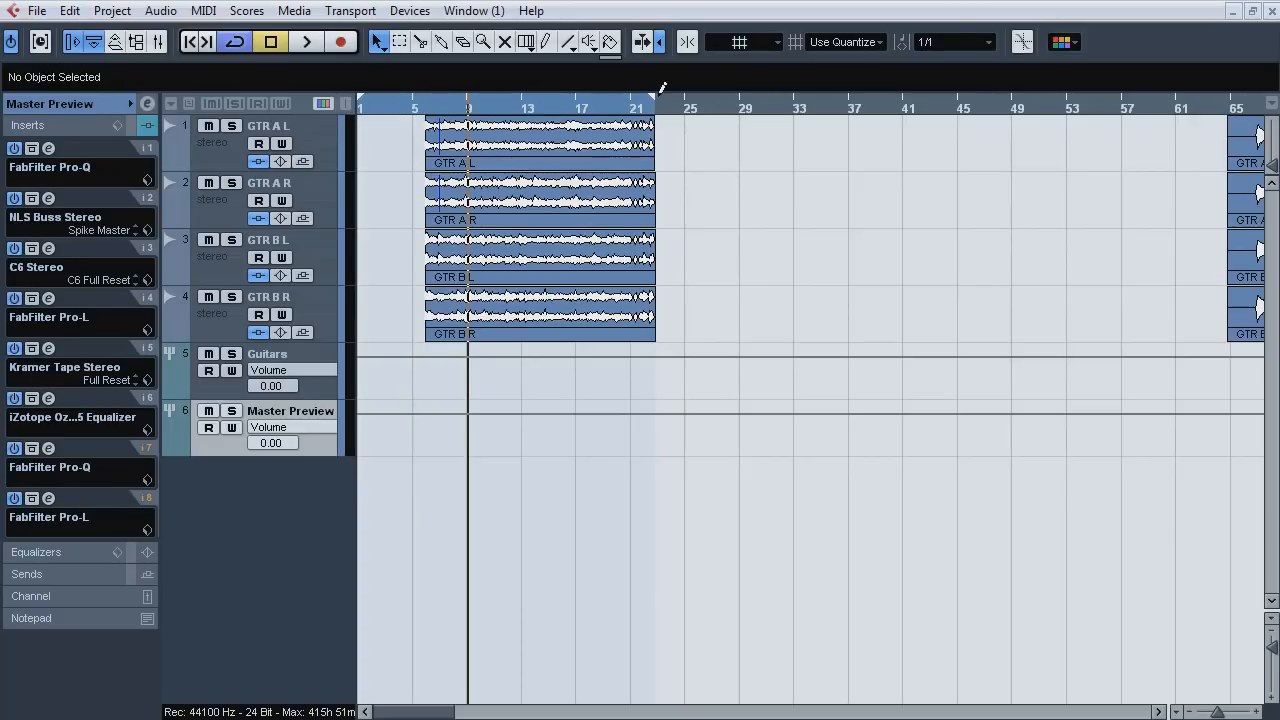
{"action": "mouse_move", "coordinate": [655, 108]}
{"action": "left_mouse_down"}
{"action": "mouse_move", "coordinate": [686, 107]}
{"action": "mouse_move", "coordinate": [668, 106]}
{"action": "left_mouse_up"}
{"action": "left_click", "coordinate": [302, 325]}
{"action": "left_click", "coordinate": [306, 357]}
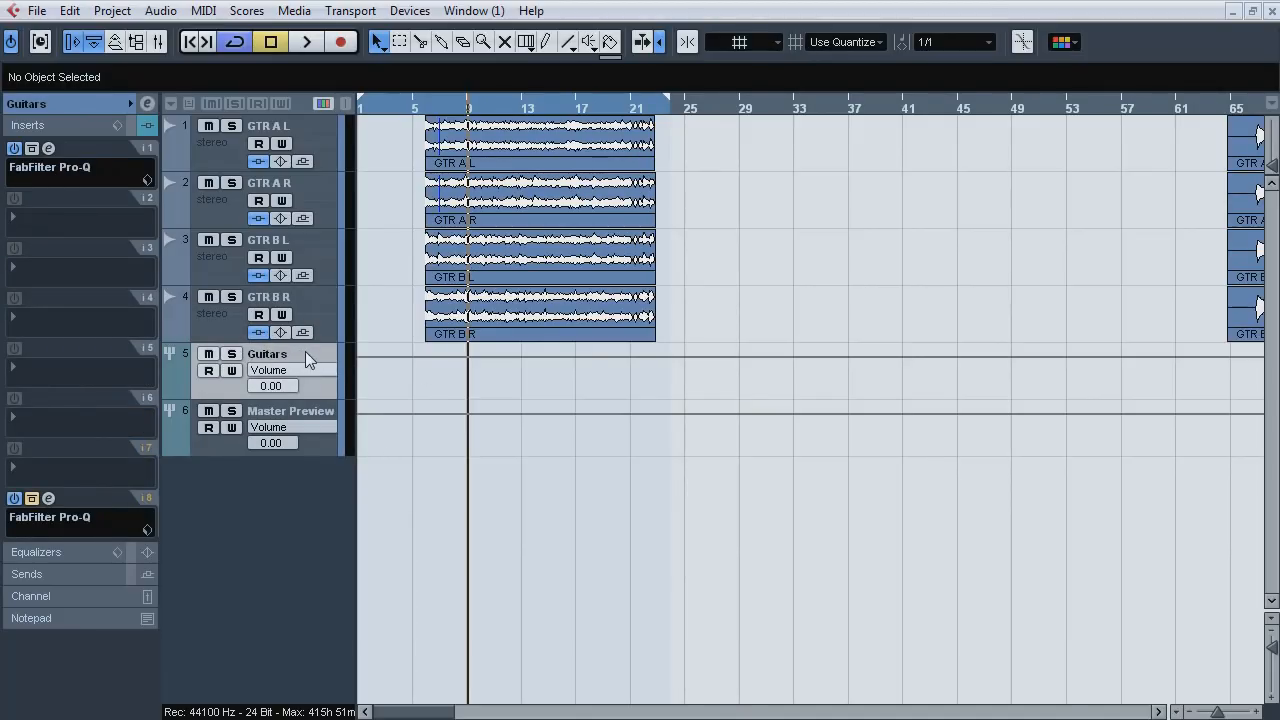
{"action": "left_click_drag", "start_coordinate": [428, 711], "coordinate": [484, 711]}
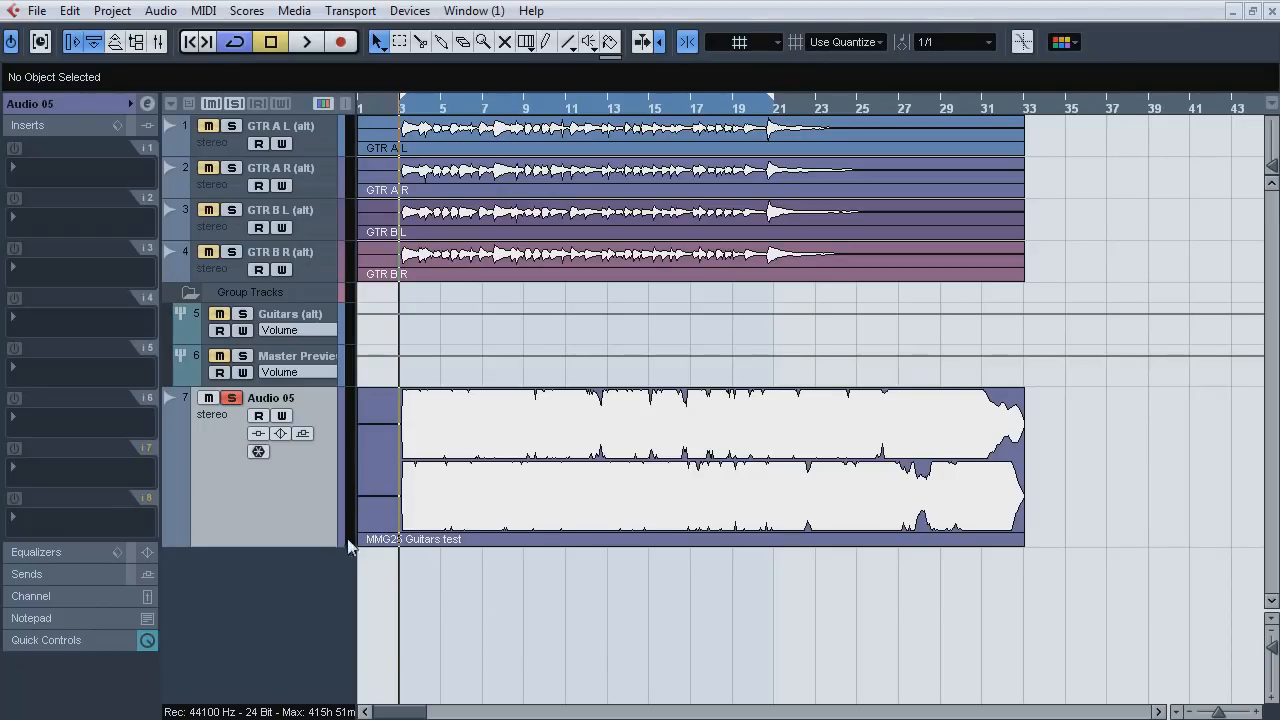
Play the soloed MMG25 Guitars test clip on Audio 05, stop it, and return the playback position to bar 3.
{"action": "key", "text": "space"}
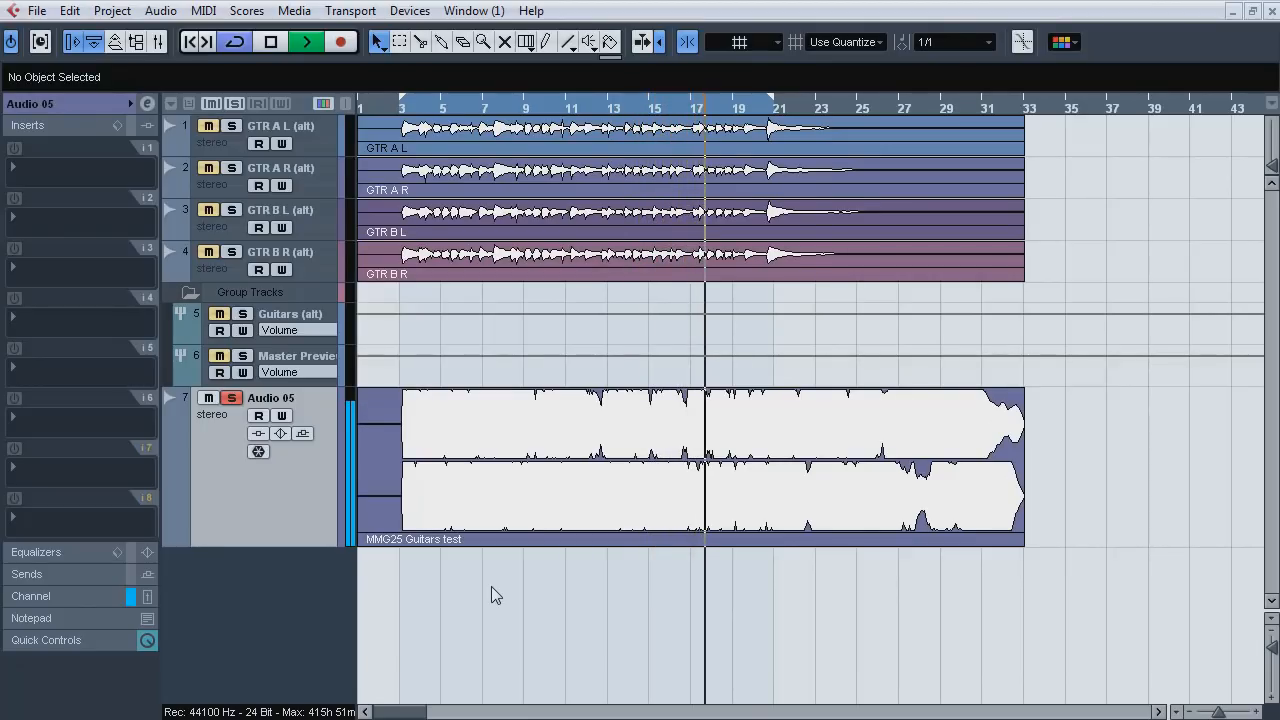
{"action": "key", "text": "space"}
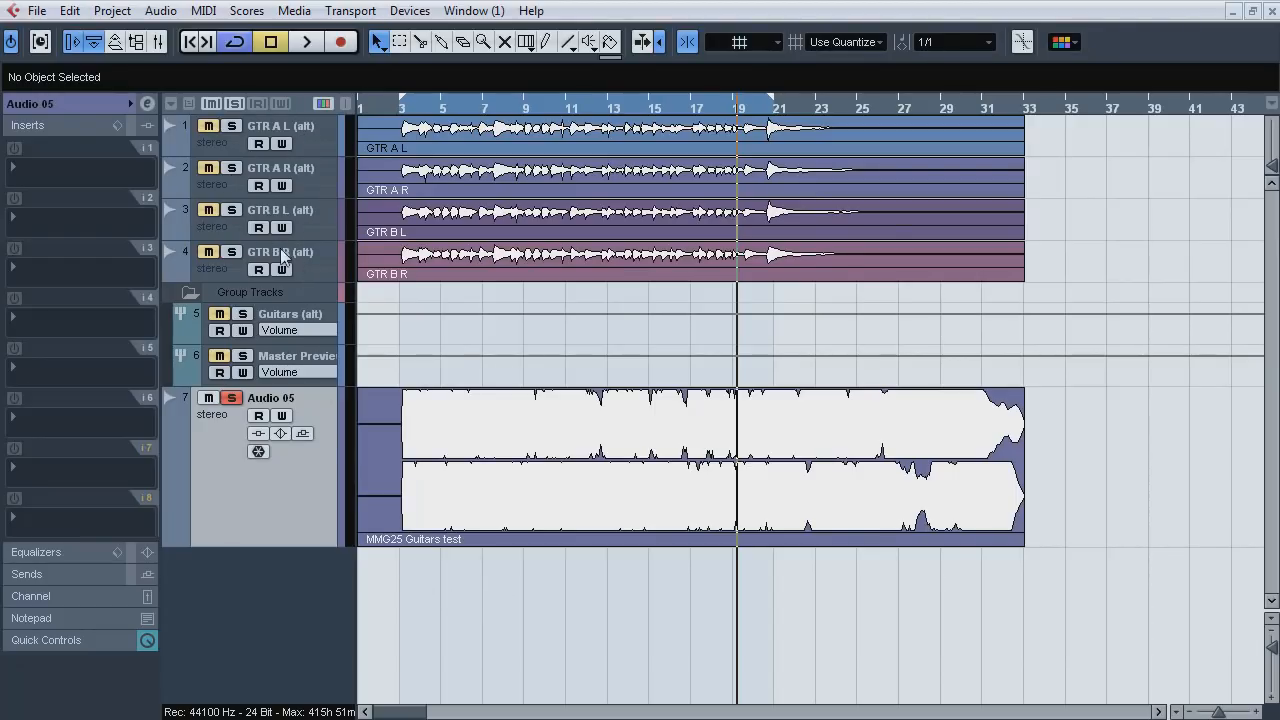
{"action": "left_click", "coordinate": [397, 108]}
Play from bar 3 while alternating between the soloed Audio 05 clip and the four alternate guitar tracks, and stop playback.
{"action": "key", "text": "space"}
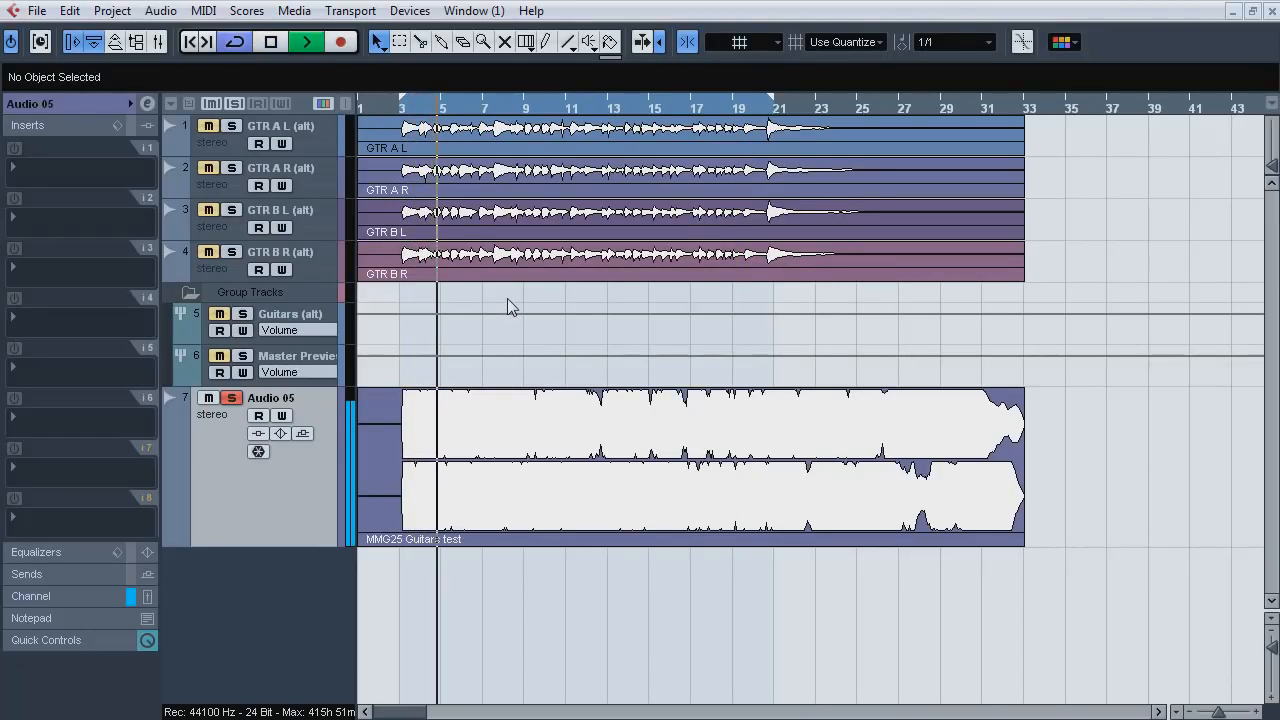
{"action": "key", "text": "m"}
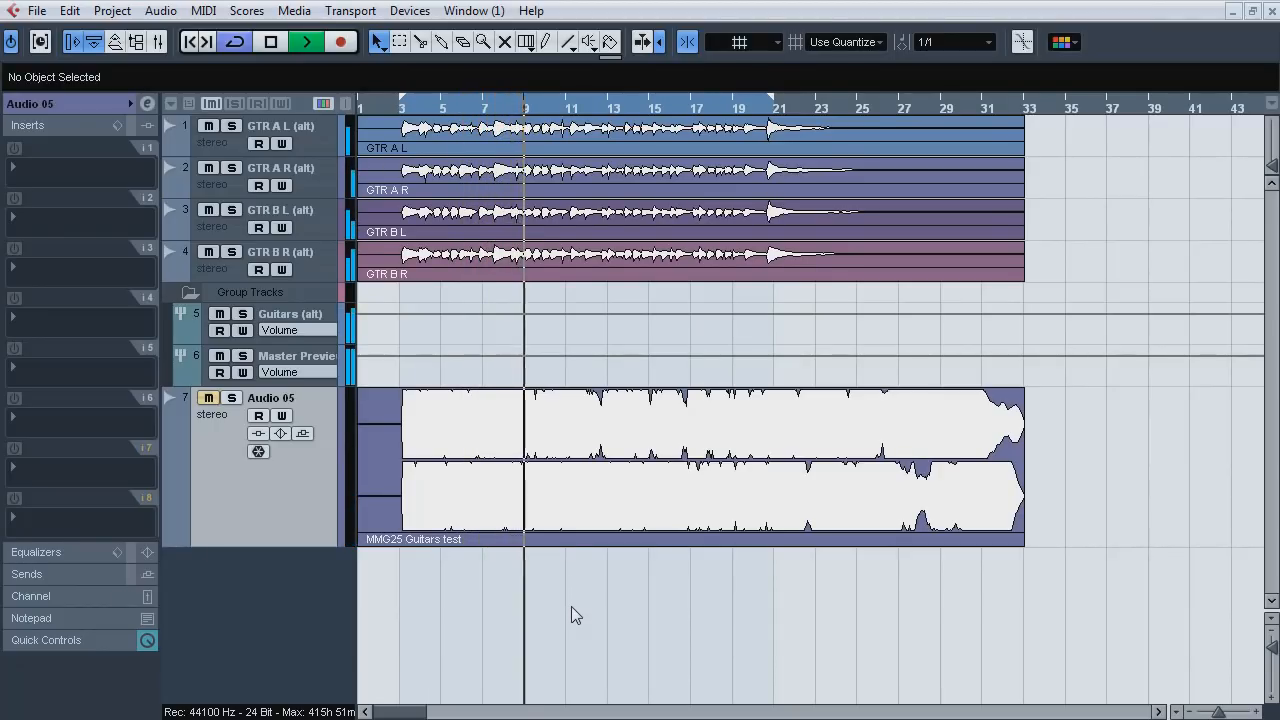
{"action": "key", "text": "s"}
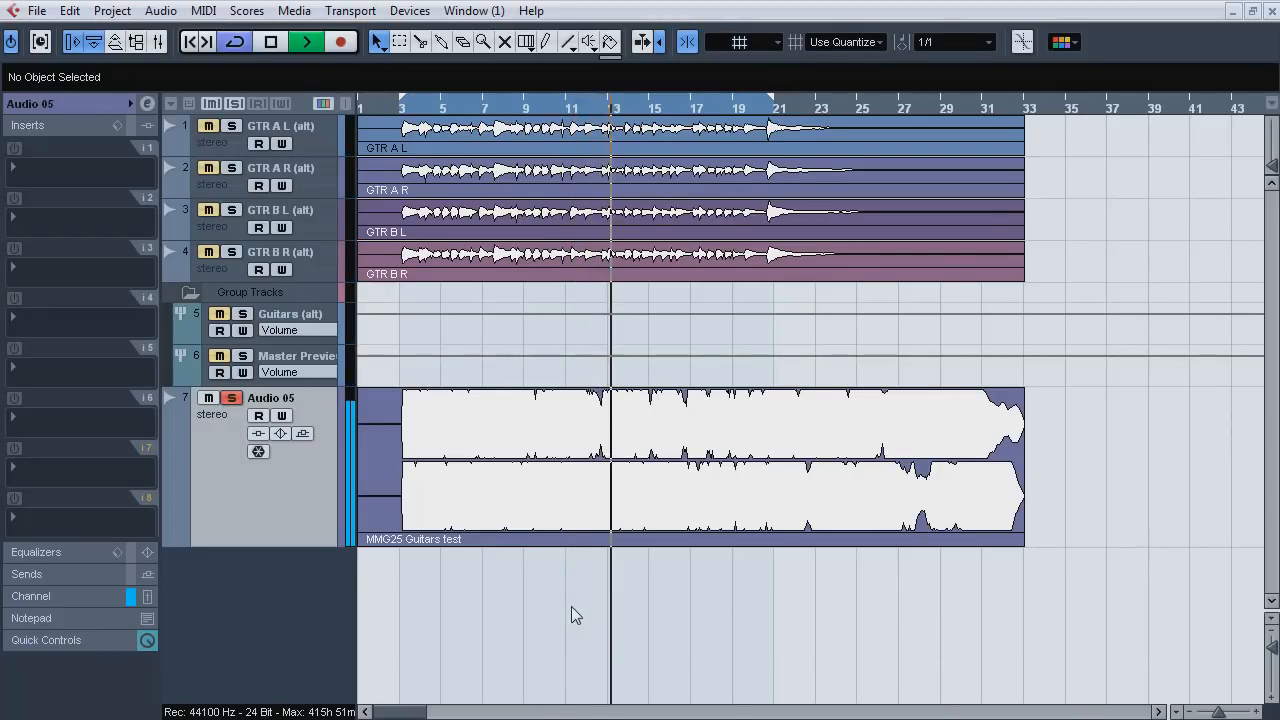
{"action": "key", "text": "s"}
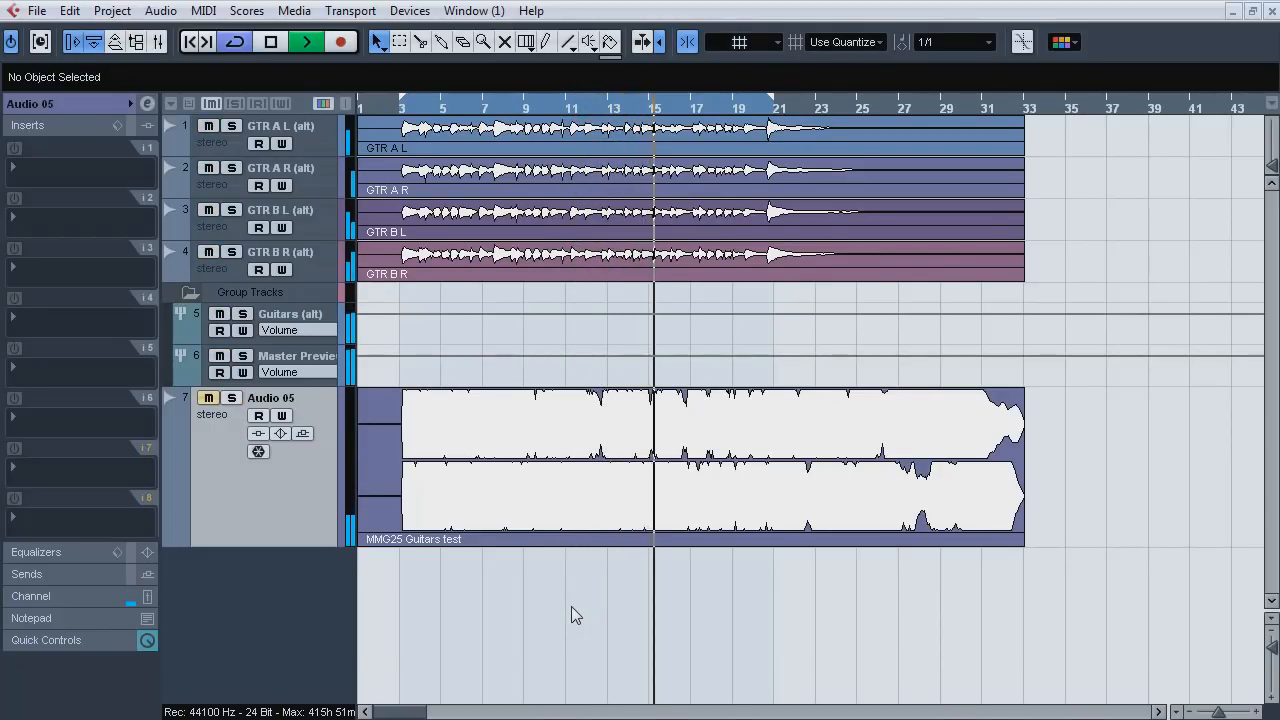
{"action": "key", "text": "s"}
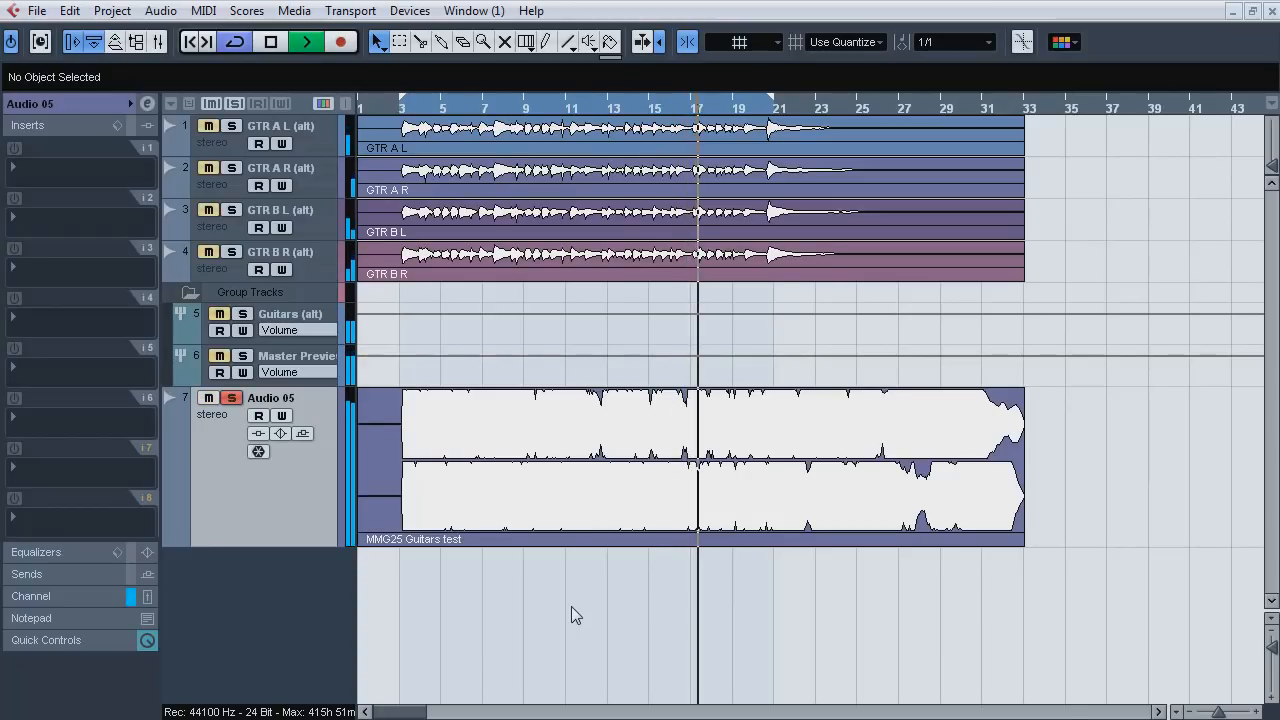
{"action": "key", "text": "s"}
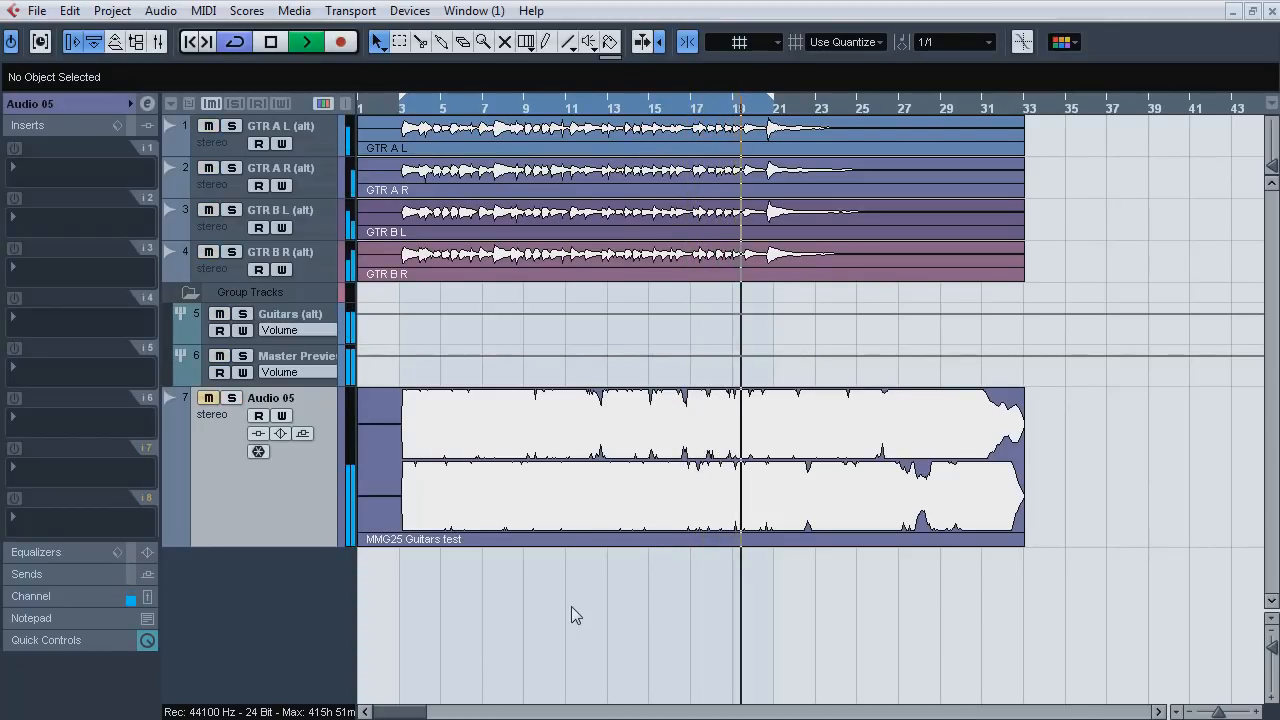
{"action": "key", "text": "space"}
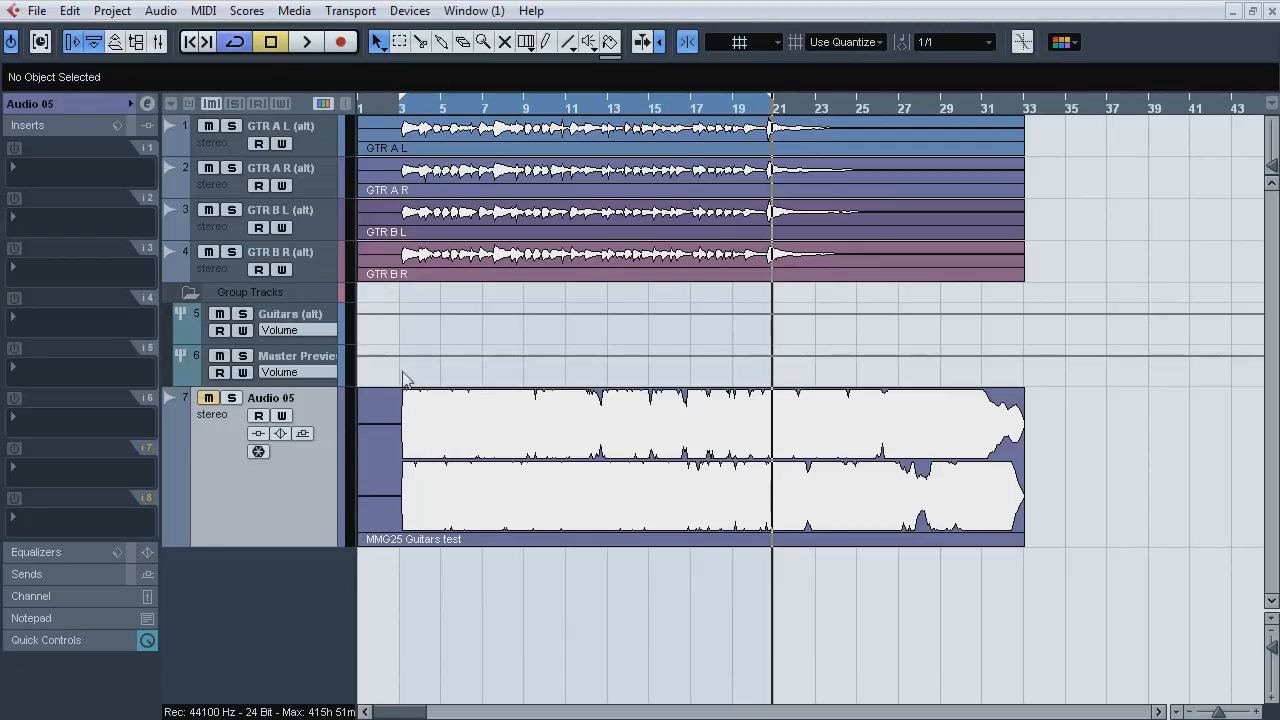
Inspect the stompboxes, input and output mixers, and amp and cab of ReValver_4 on the GTR A L (alt) mixer channel.
{"action": "key", "text": "F3"}
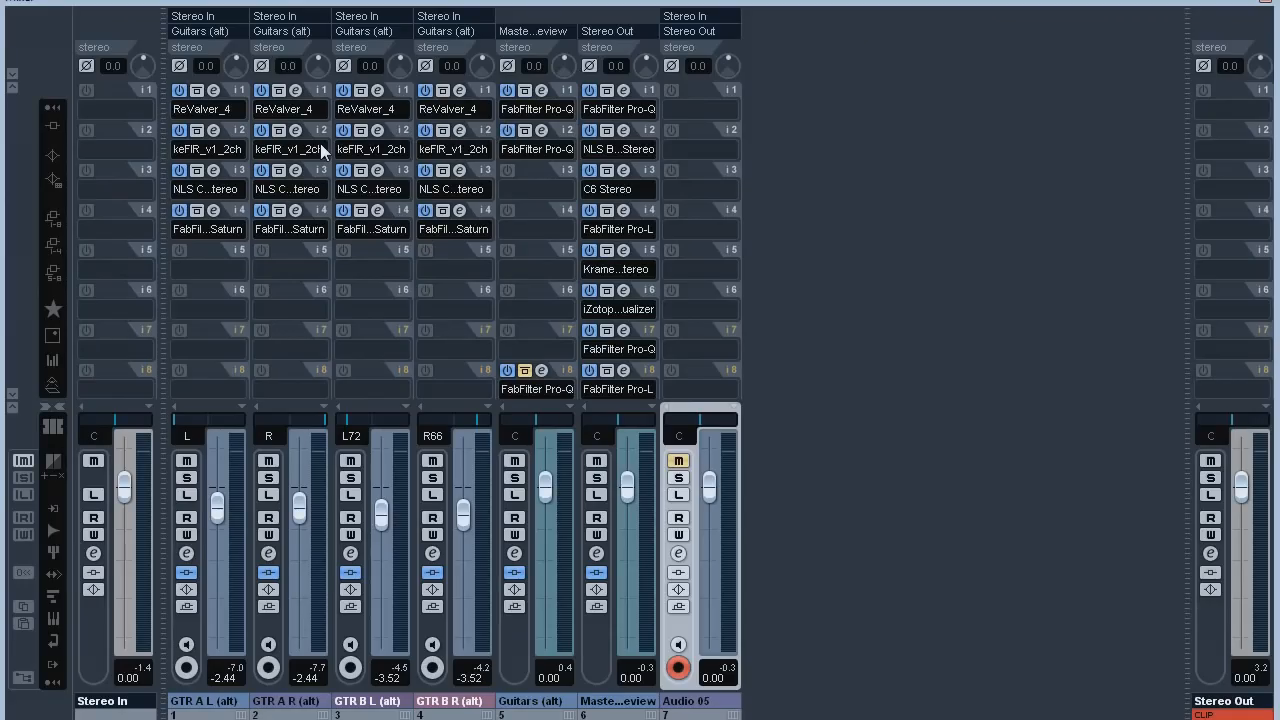
{"action": "left_click", "coordinate": [212, 90]}
{"action": "left_click", "coordinate": [801, 92]}
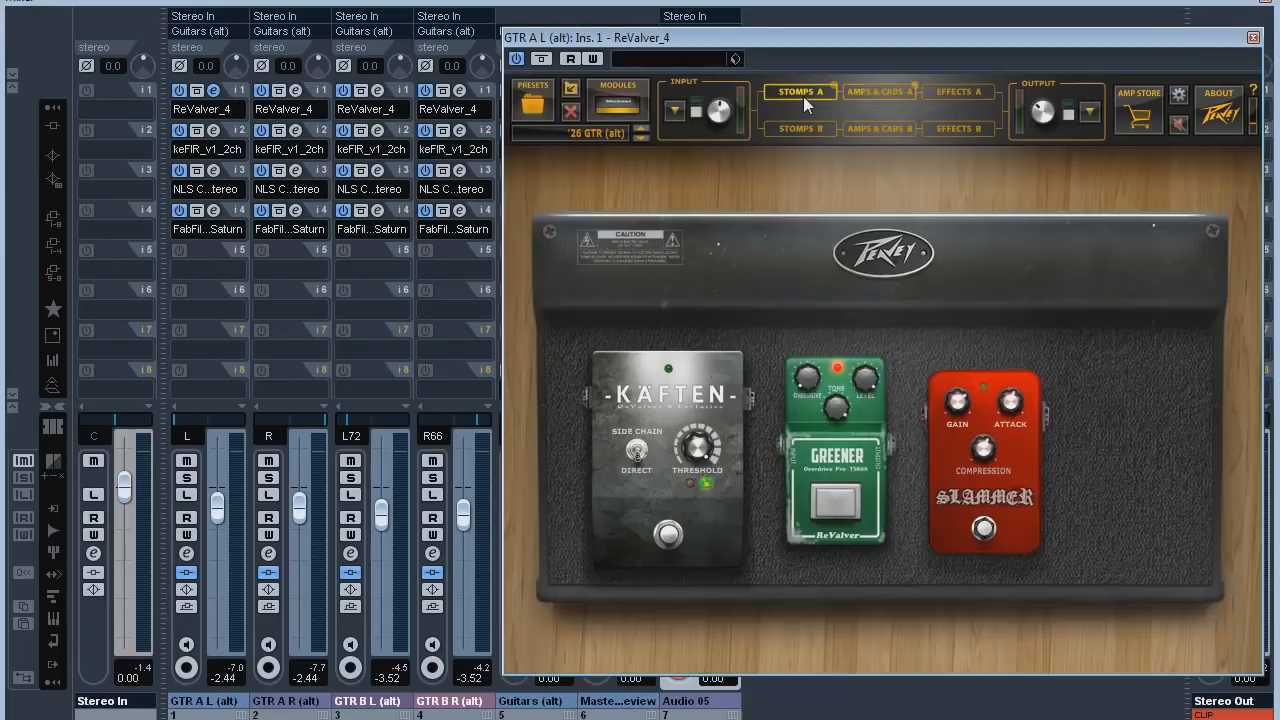
{"action": "left_click", "coordinate": [675, 110]}
{"action": "left_click", "coordinate": [1089, 114]}
{"action": "left_click", "coordinate": [1089, 114]}
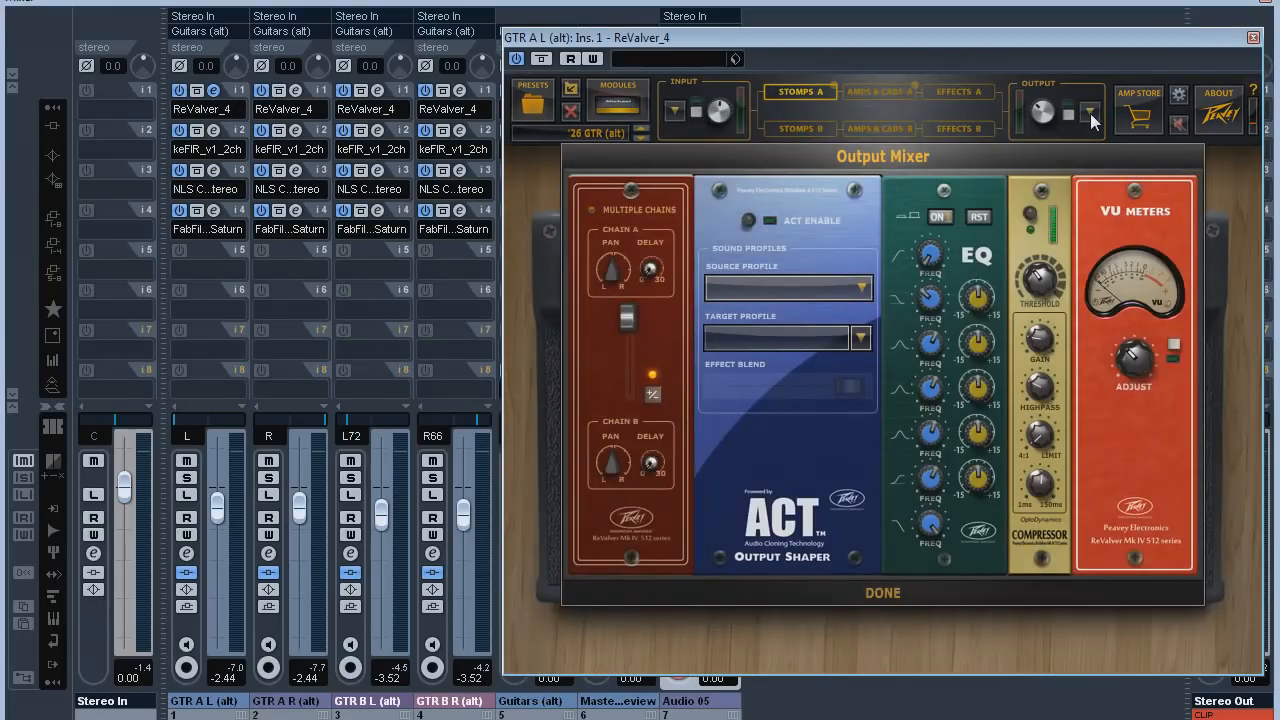
{"action": "left_click", "coordinate": [1089, 114]}
{"action": "left_click", "coordinate": [875, 91]}
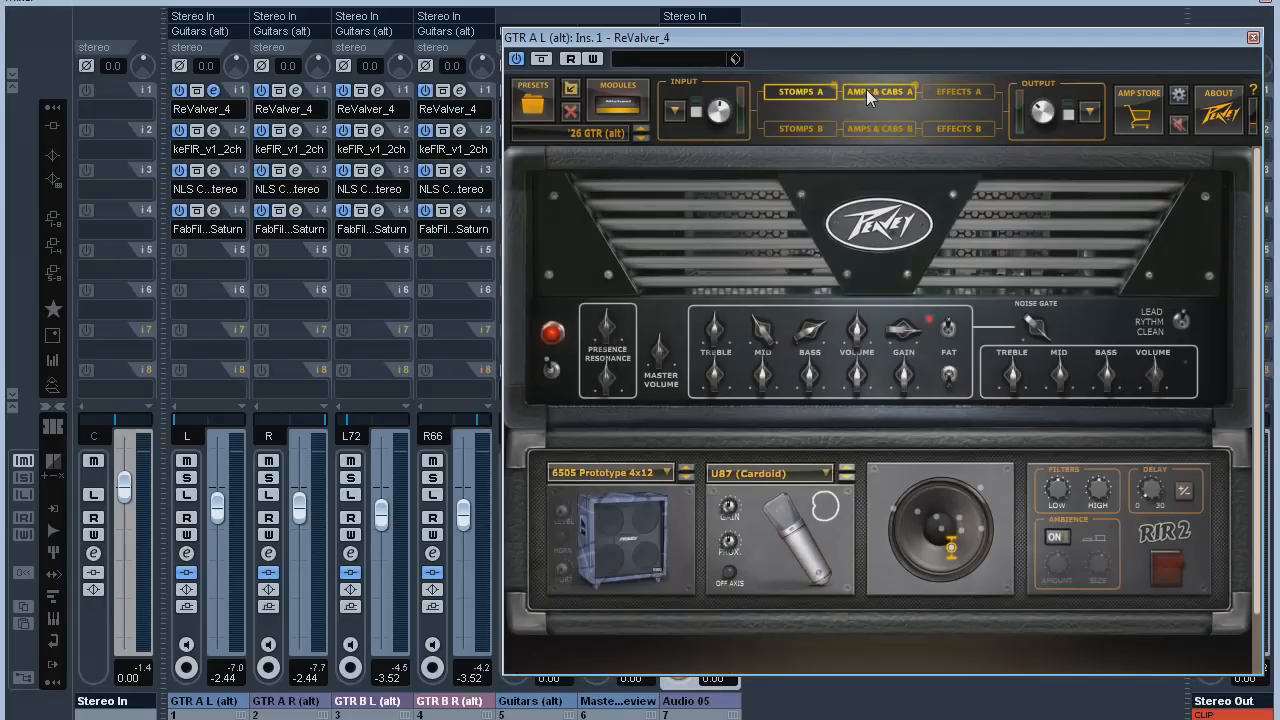
{"action": "left_click", "coordinate": [1254, 38]}
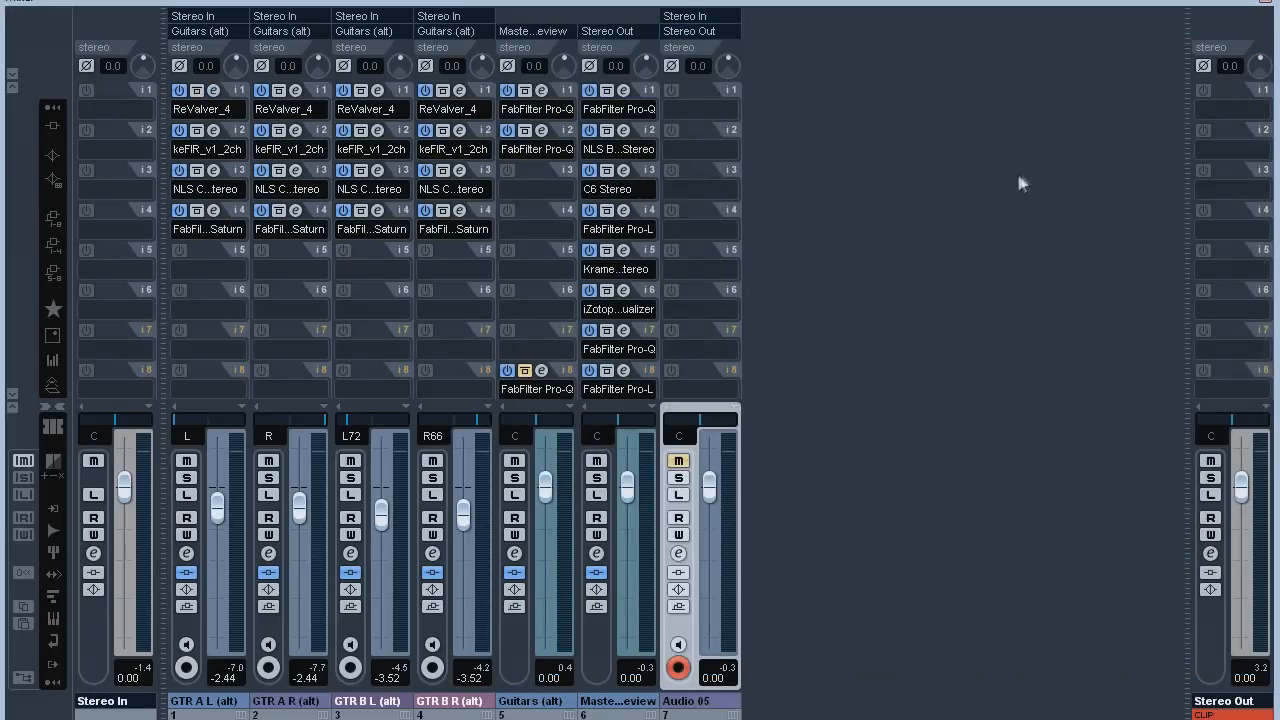
View the keFIR_v1_2ch impulse loader in insert 2 of GTR A L (alt) and GTR B L (alt).
{"action": "left_click", "coordinate": [213, 132]}
{"action": "left_click", "coordinate": [213, 132]}
{"action": "left_click", "coordinate": [374, 131]}
{"action": "left_click", "coordinate": [374, 131]}
Compare the NLS Channel settings in insert 3 across the four alternate guitar channels.
{"action": "left_click", "coordinate": [213, 171]}
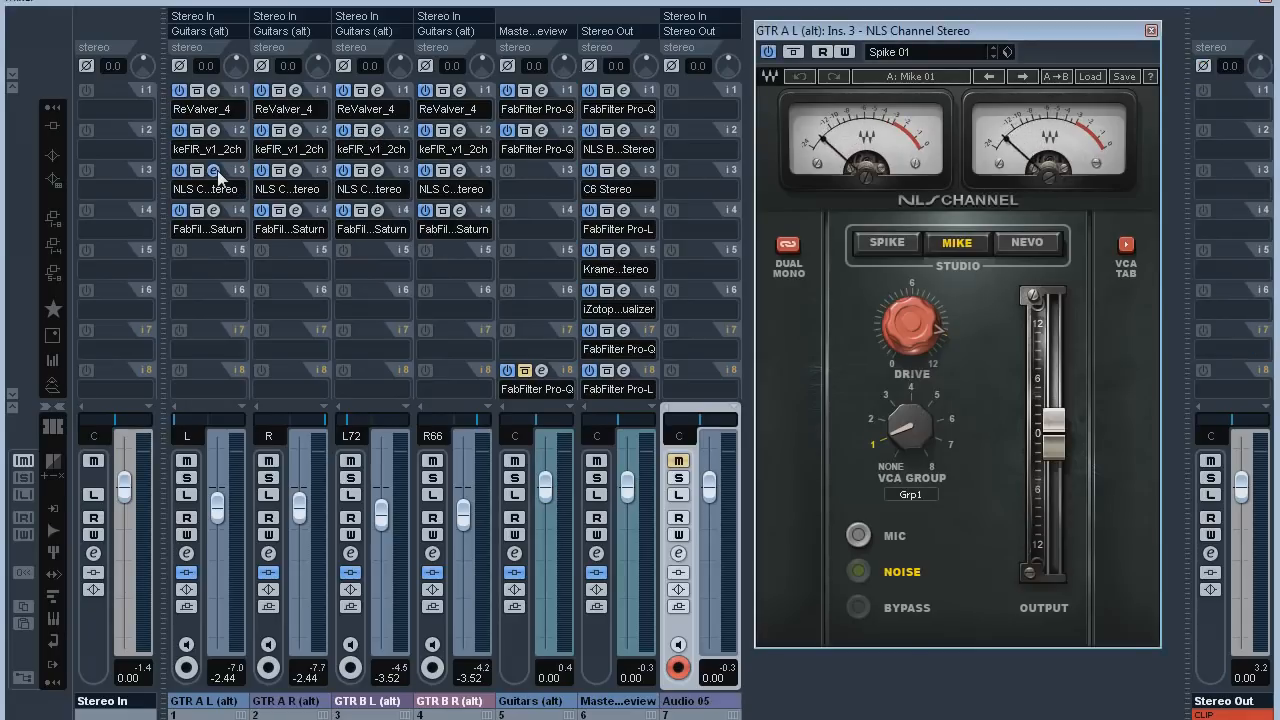
{"action": "left_click", "coordinate": [214, 171]}
{"action": "left_click", "coordinate": [295, 171]}
{"action": "left_click", "coordinate": [295, 171]}
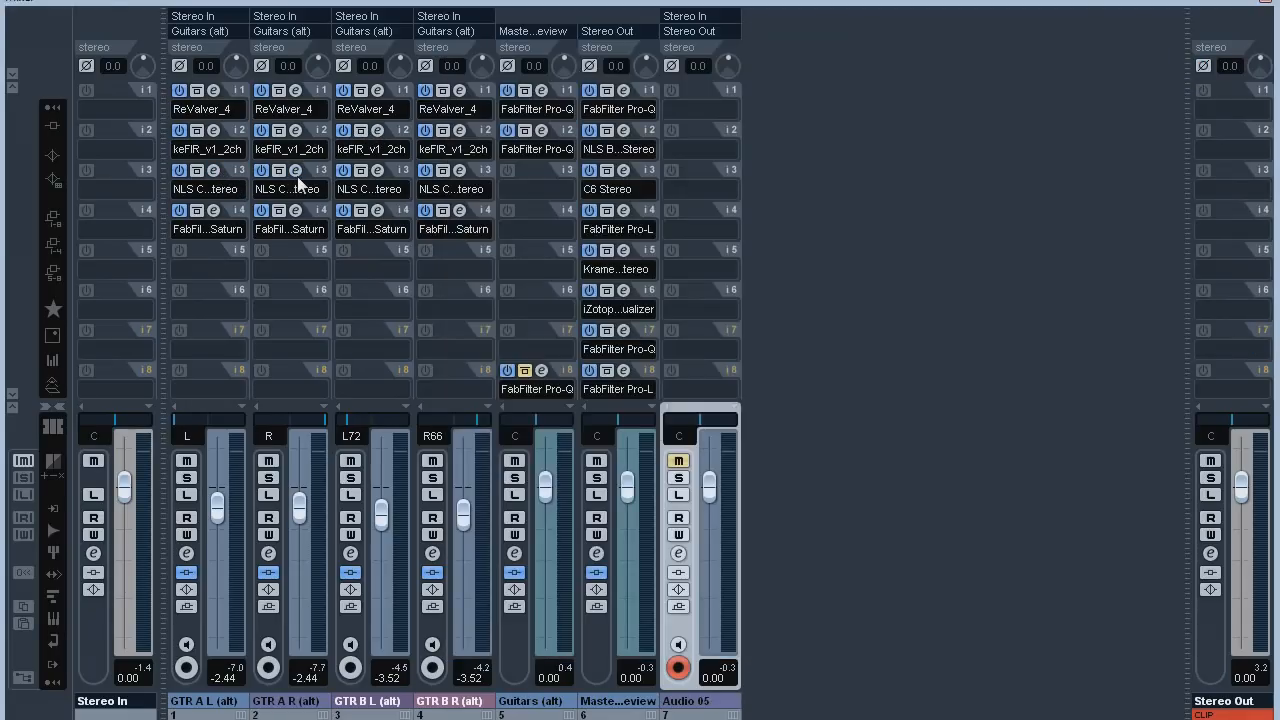
{"action": "left_click", "coordinate": [377, 172]}
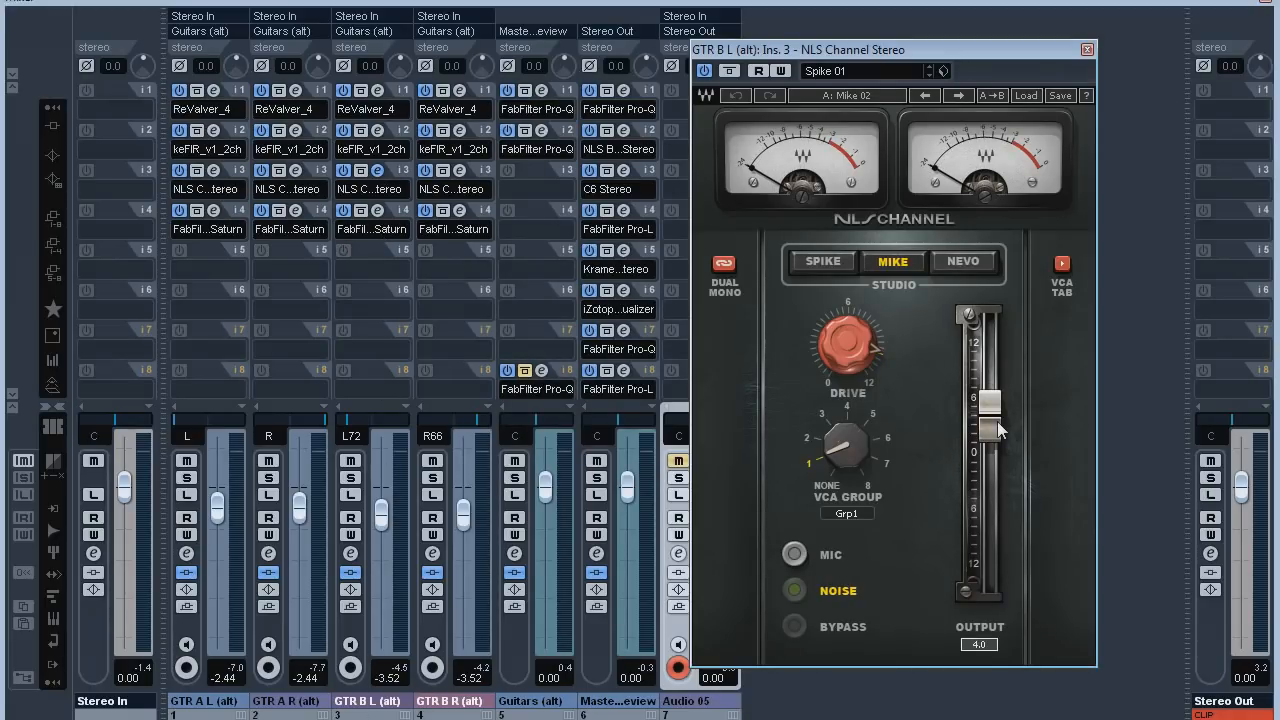
{"action": "left_click", "coordinate": [459, 170]}
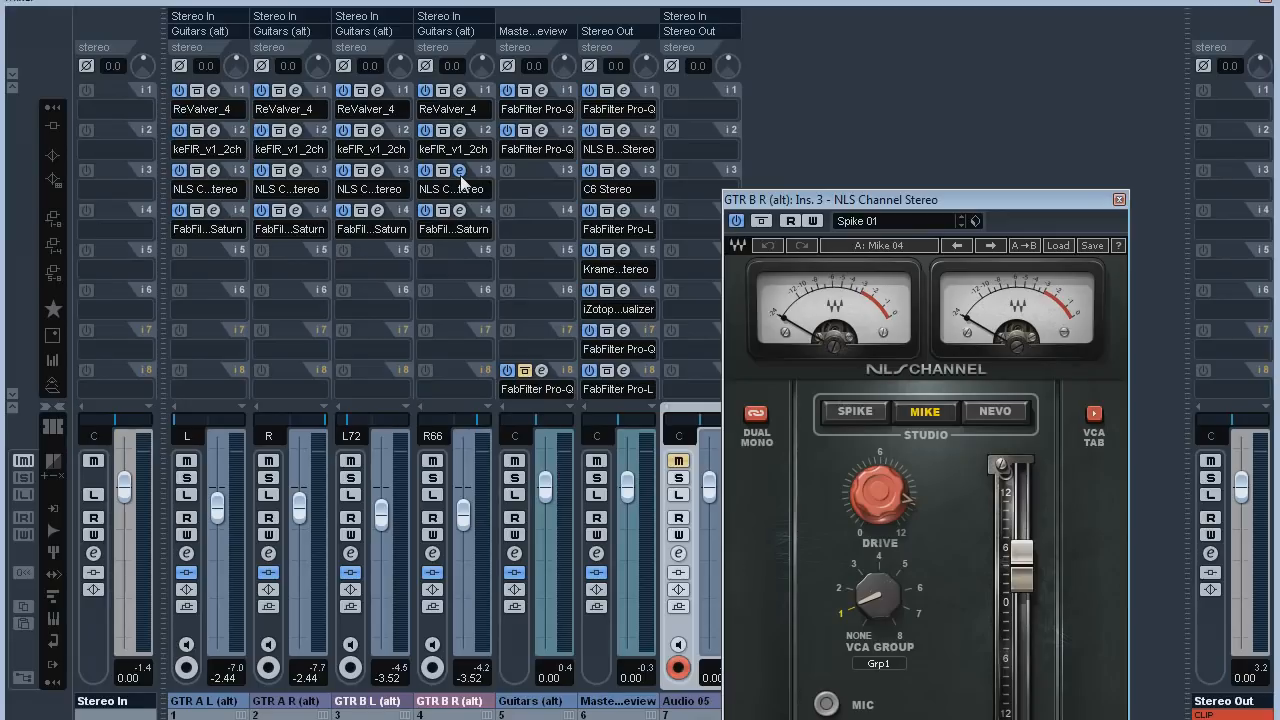
{"action": "left_click", "coordinate": [459, 170]}
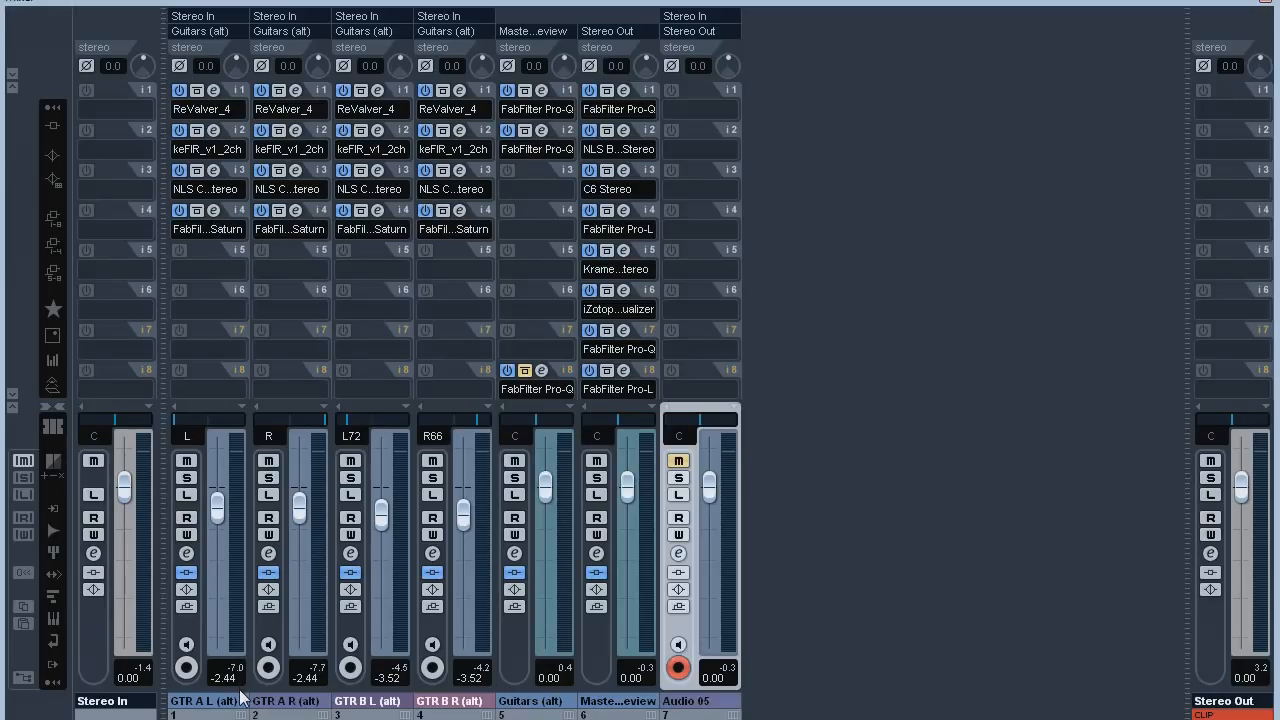
Check the FabFilter Saturn settings in insert 4 of GTR A L (alt) and GTR B L (alt), and return to the project view.
{"action": "left_click", "coordinate": [214, 212]}
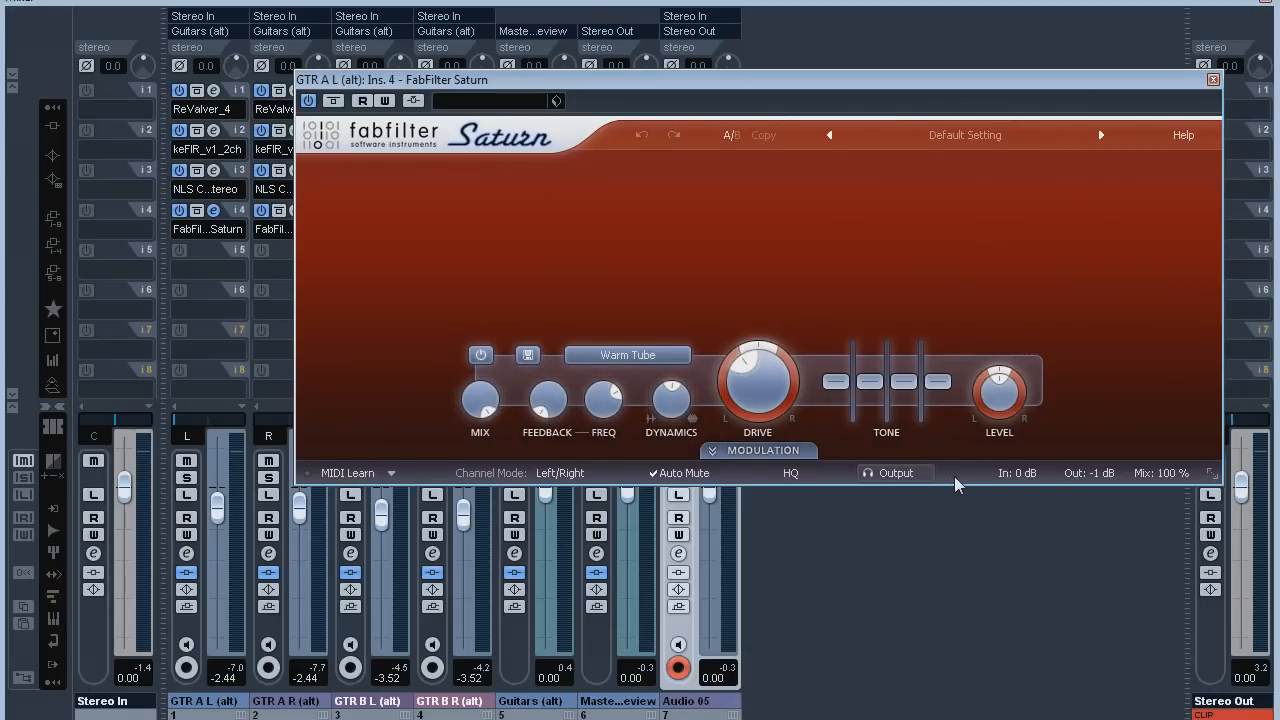
{"action": "left_click", "coordinate": [215, 210]}
{"action": "left_click", "coordinate": [377, 212]}
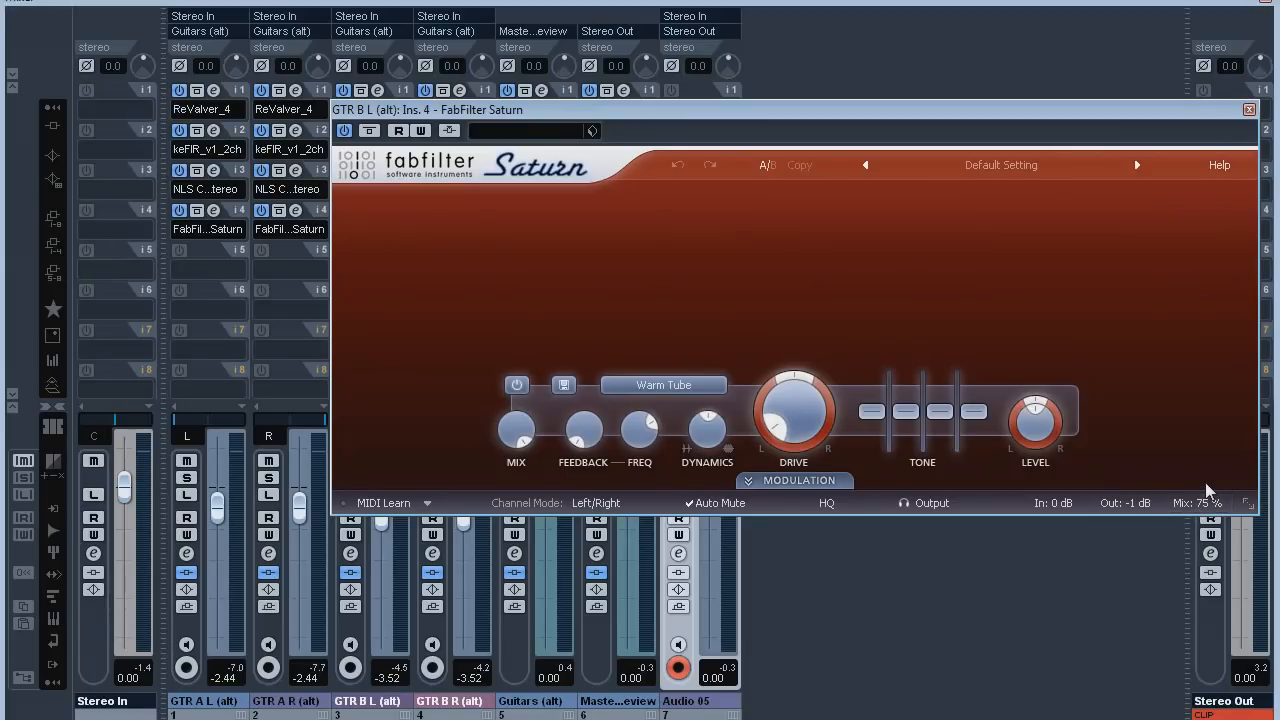
{"action": "left_click", "coordinate": [1249, 109]}
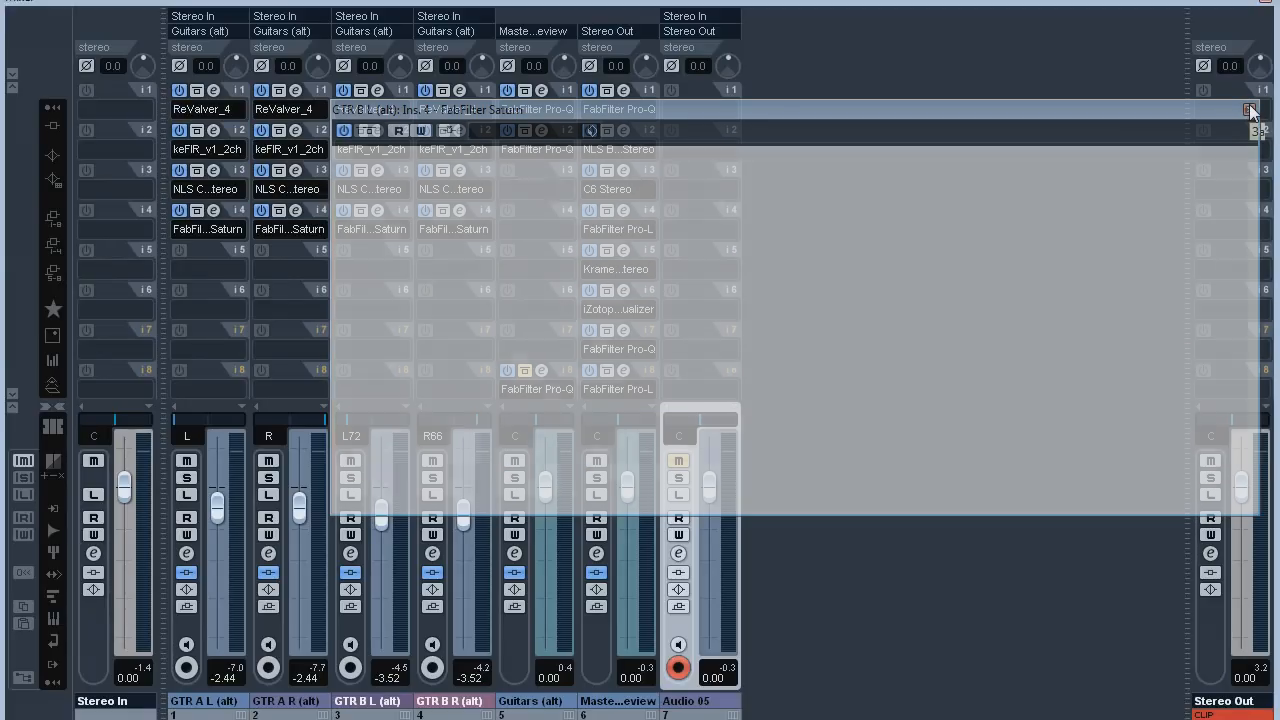
{"action": "key", "text": "F3"}
Audition GTR A L (alt) and GTR B L (alt) soloed with their inserts bypassed and active, and play all four guitars unsoloed.
{"action": "left_click", "coordinate": [232, 126]}
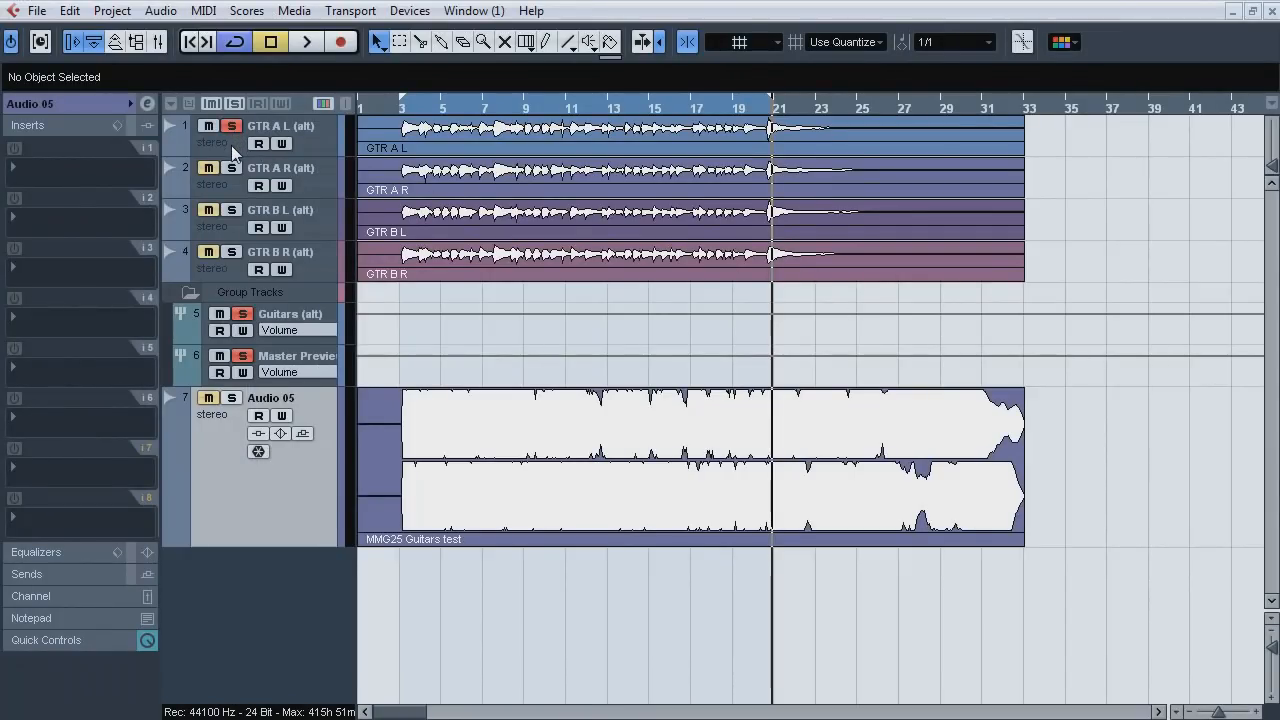
{"action": "left_click", "coordinate": [231, 145]}
{"action": "key", "text": "space"}
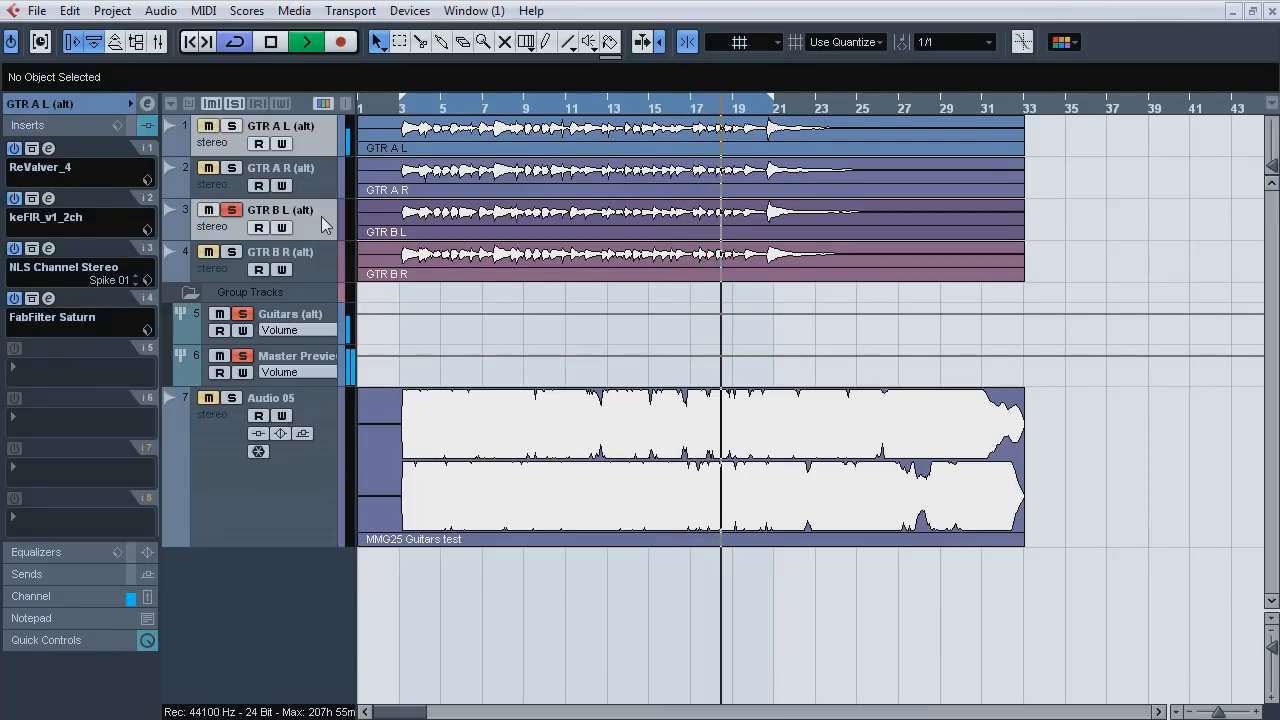
{"action": "left_click", "coordinate": [311, 220]}
{"action": "left_click", "coordinate": [132, 128]}
{"action": "left_click", "coordinate": [132, 128]}
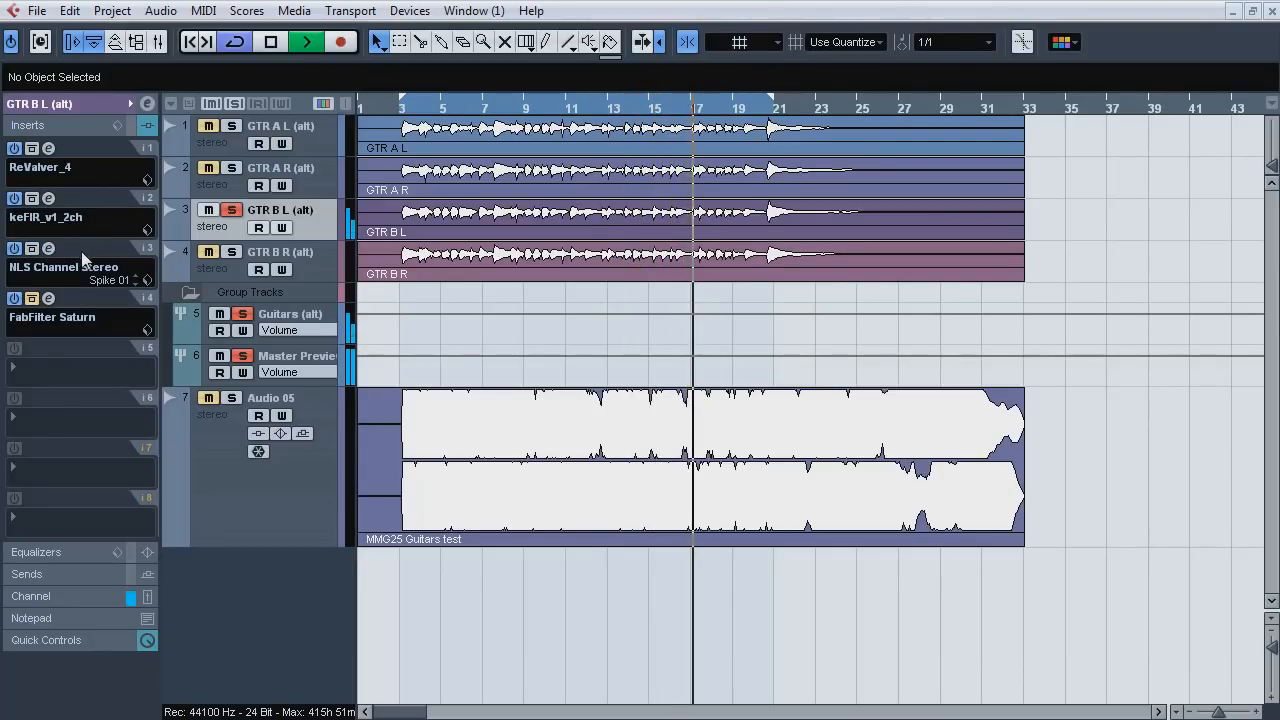
{"action": "left_click", "coordinate": [231, 211]}
{"action": "key", "text": "space"}
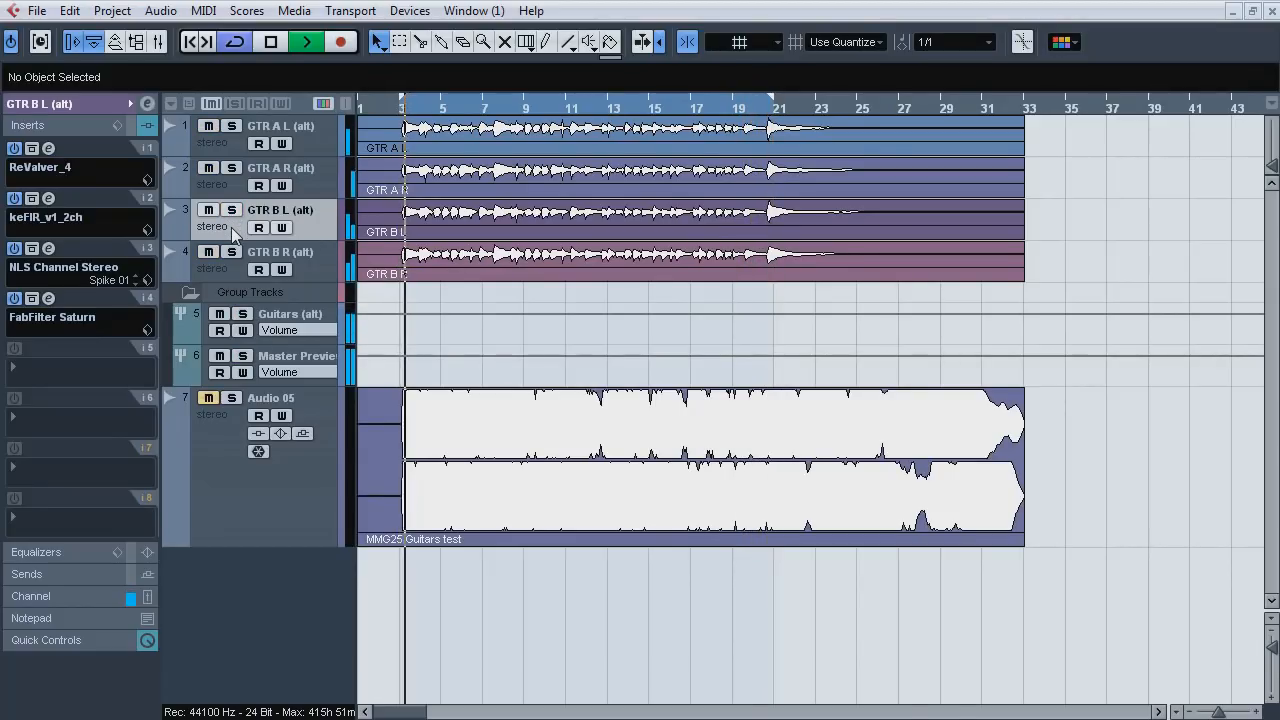
Examine the insert 1 Pro-Q curve on the Guitars (alt) group and compare it bypassed and active during playback.
{"action": "key", "text": "F3"}
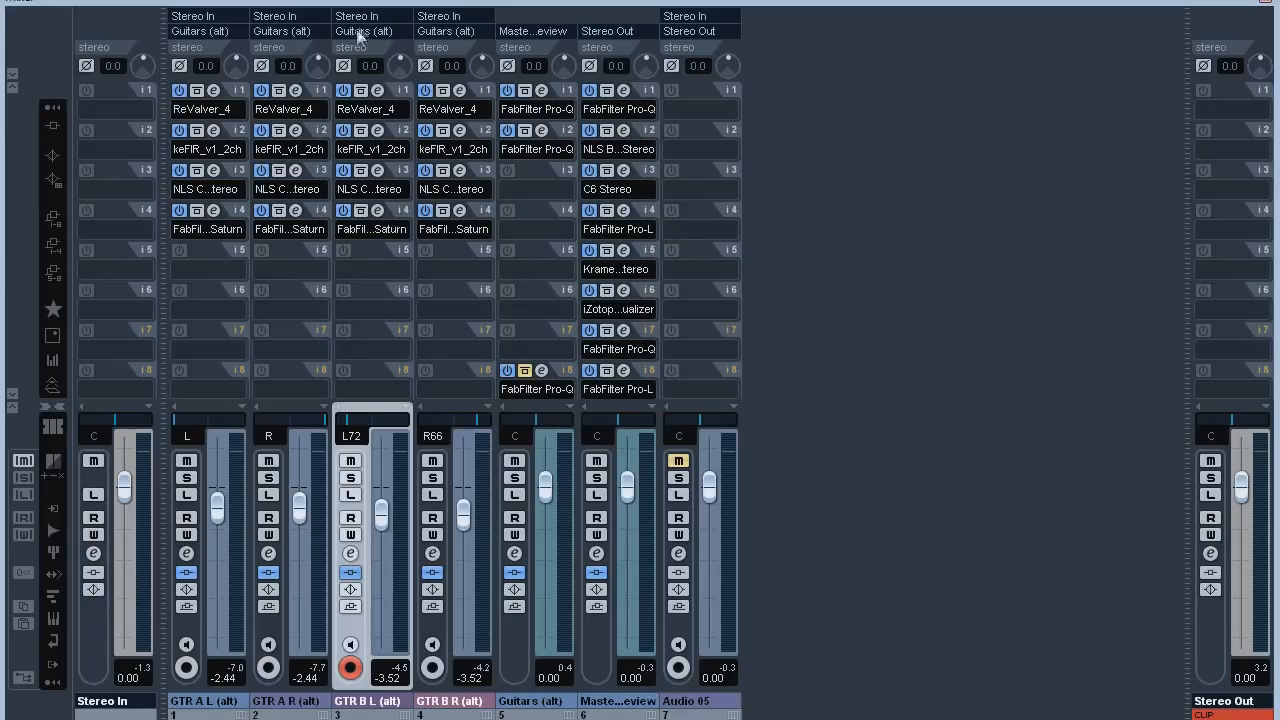
{"action": "left_click", "coordinate": [533, 697]}
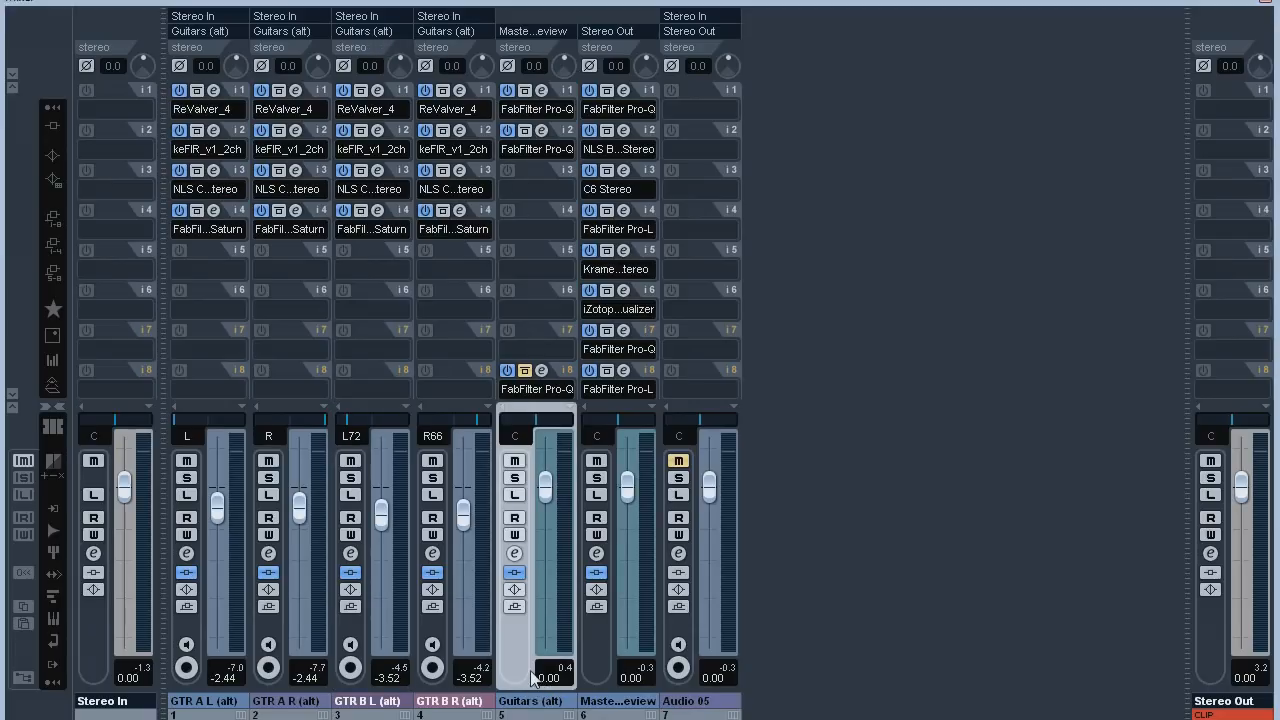
{"action": "left_click", "coordinate": [541, 90]}
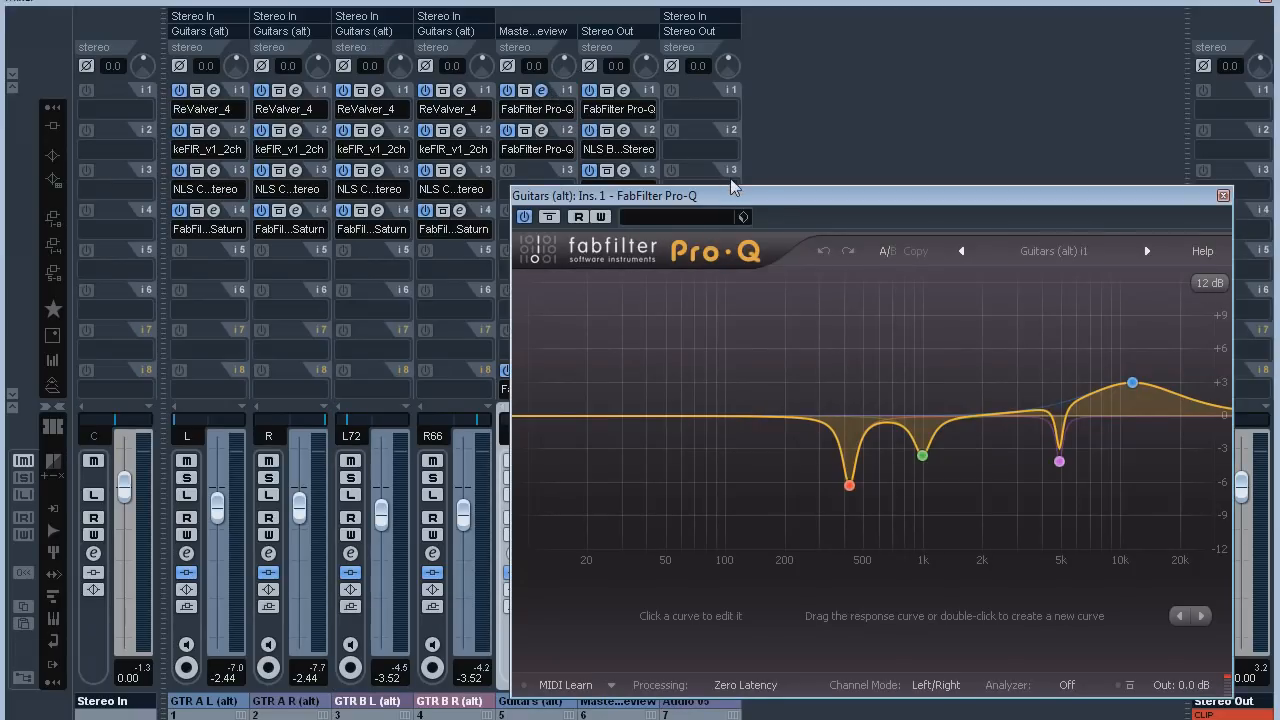
{"action": "mouse_move", "coordinate": [838, 403]}
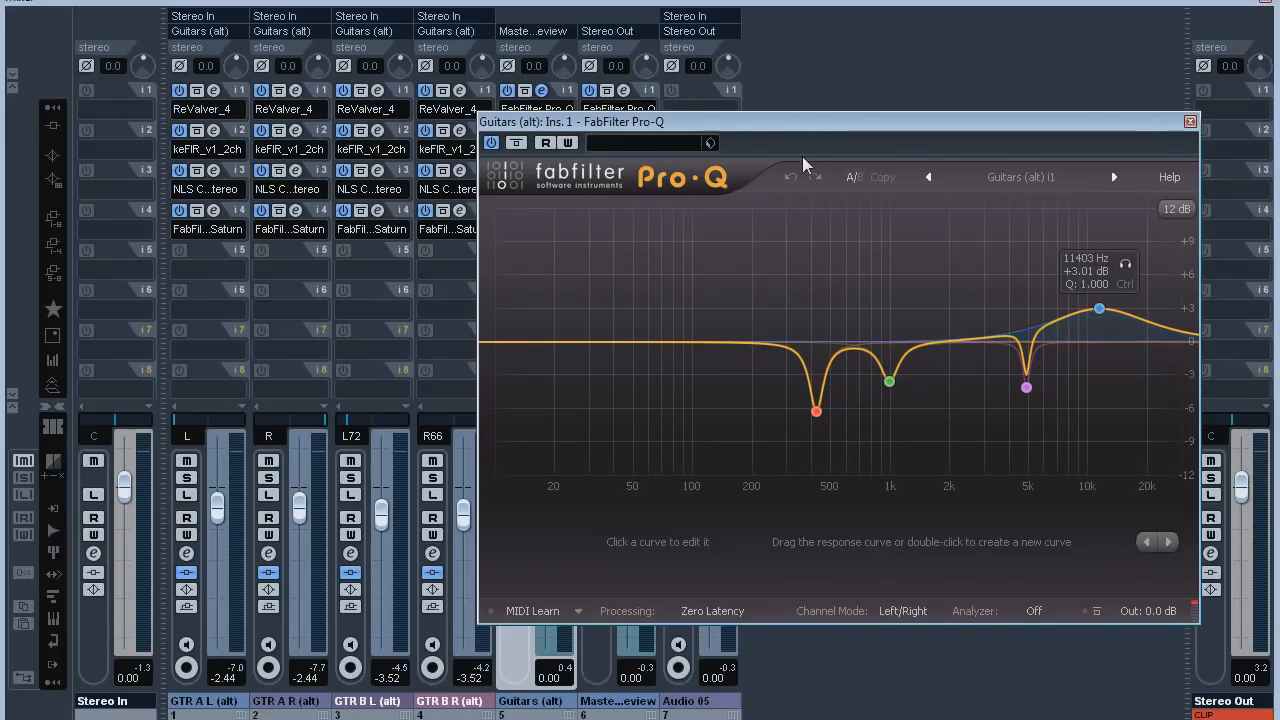
{"action": "key", "text": "space"}
{"action": "left_click", "coordinate": [517, 143]}
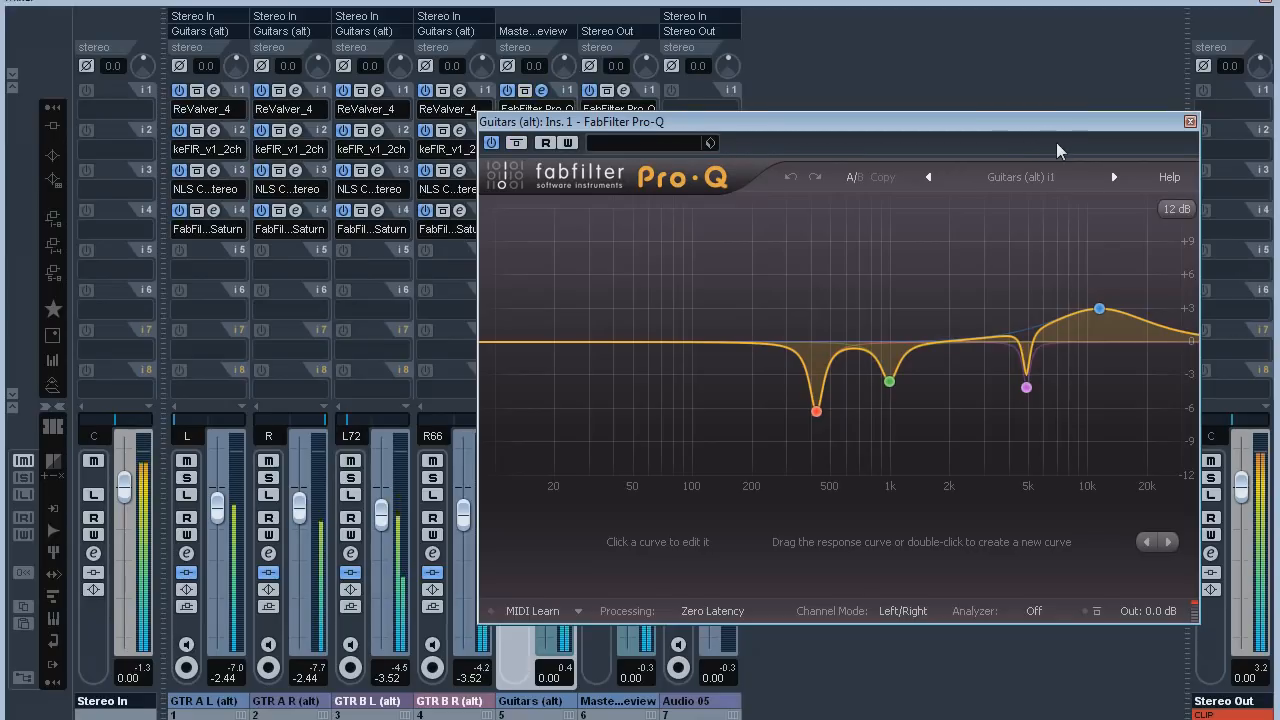
Compare the Guitars (alt) group's insert 2 Pro-Q bypassed and active, and listen to its low-mid and high cut bands in isolation.
{"action": "left_click", "coordinate": [541, 130]}
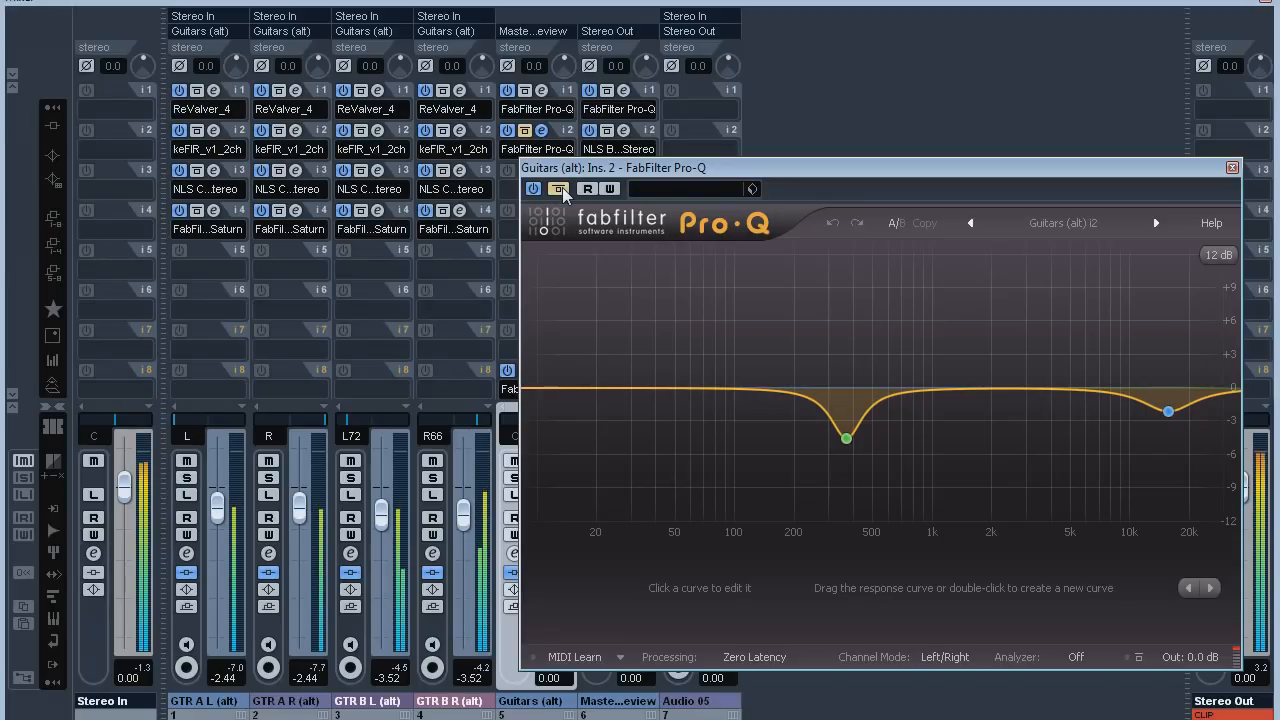
{"action": "mouse_move", "coordinate": [884, 474]}
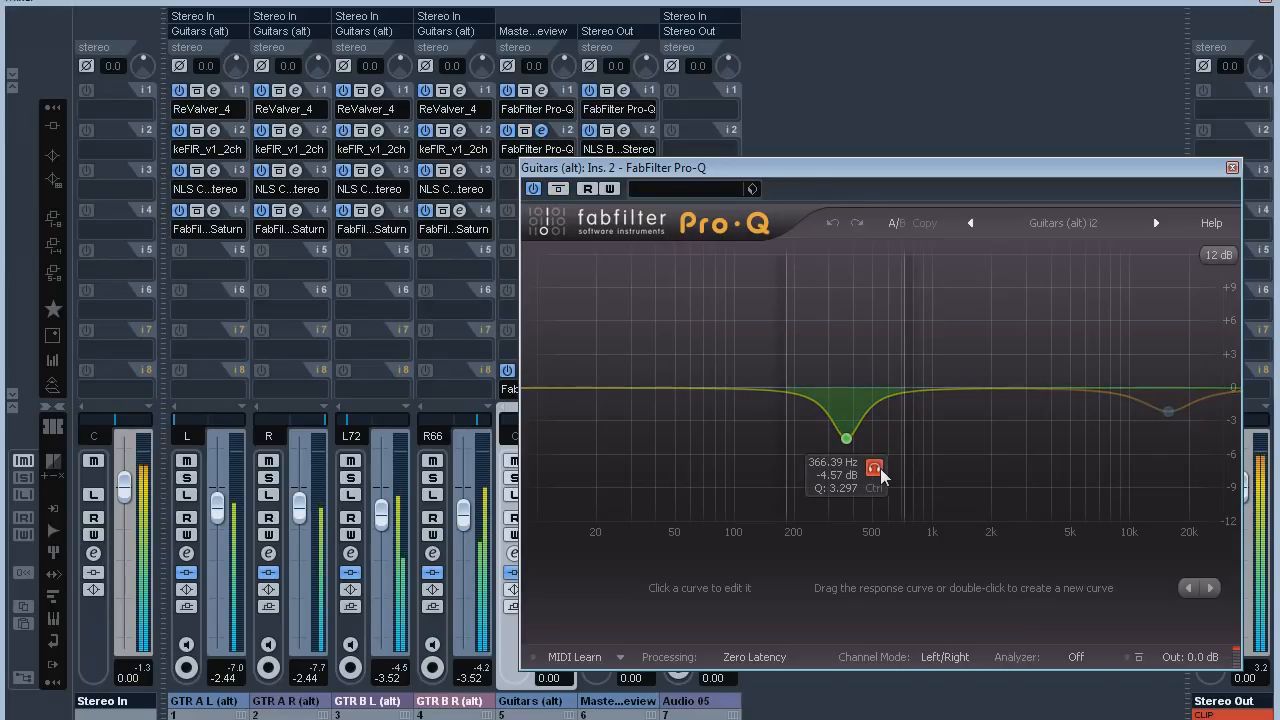
{"action": "left_click", "coordinate": [1196, 445]}
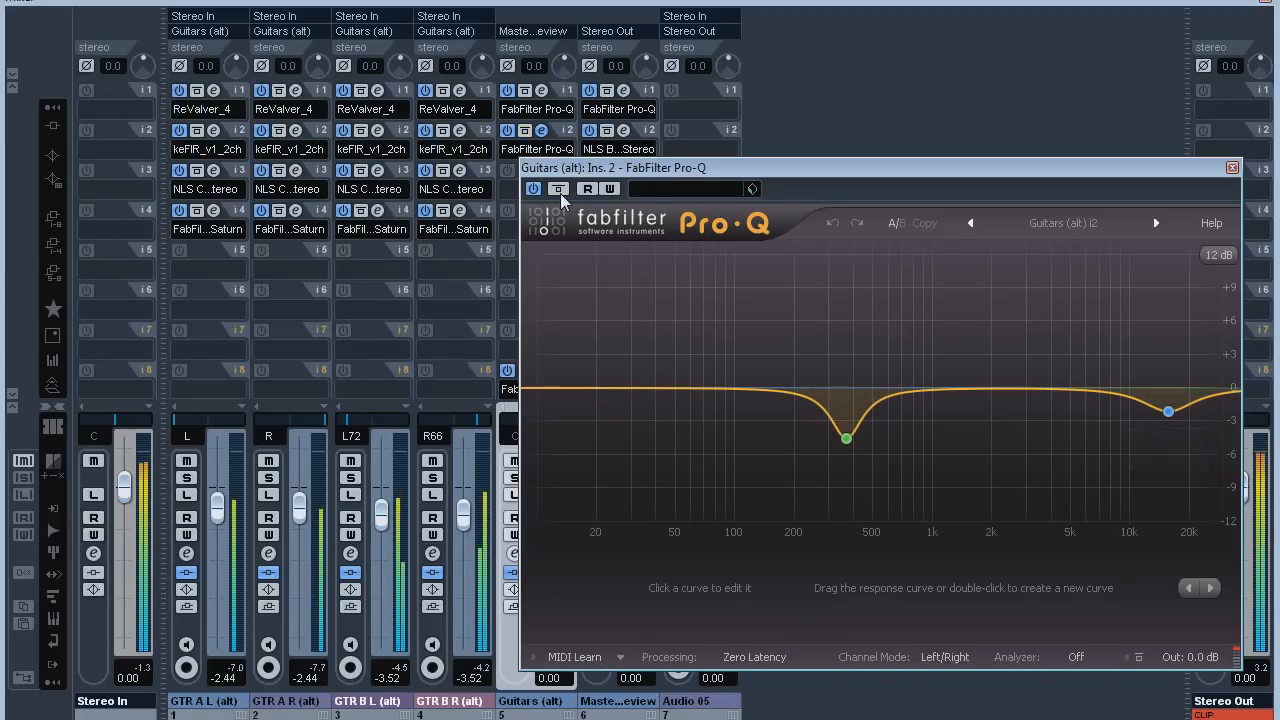
{"action": "left_click", "coordinate": [1232, 168]}
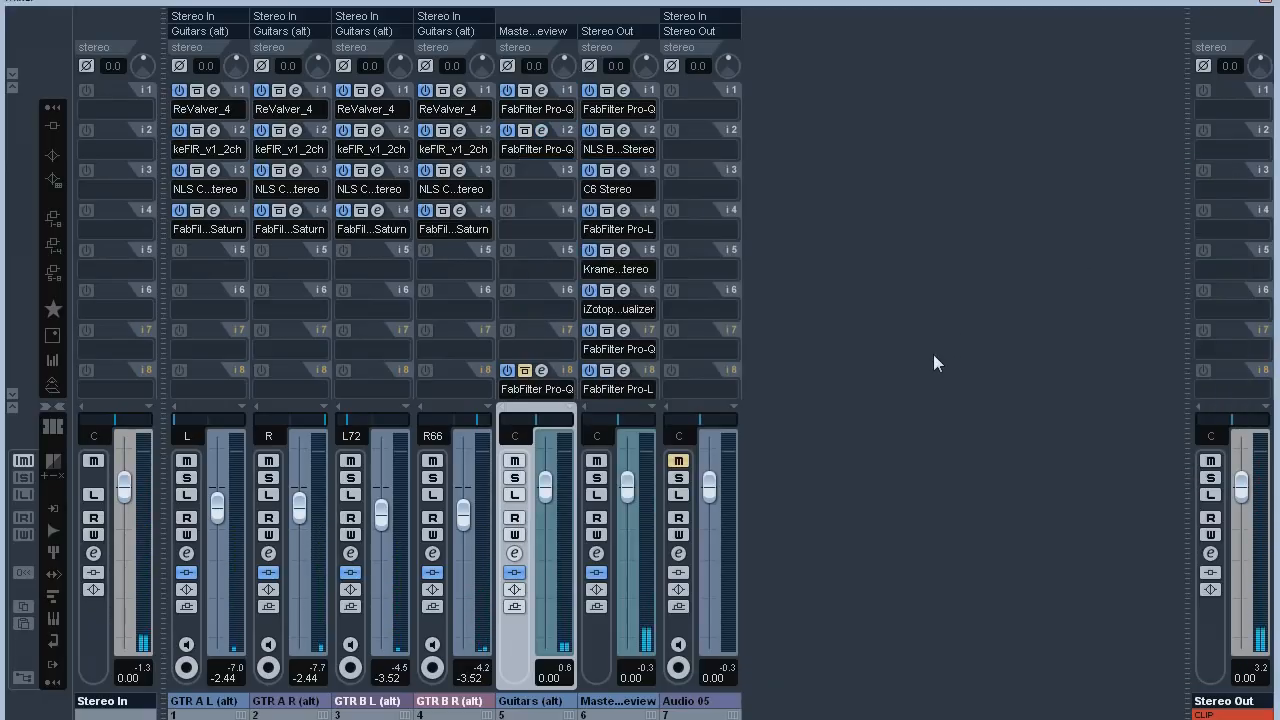
Check the output gain of the bypassed Pro-Q in the Guitars (alt) group's insert 8, and close the plugin.
{"action": "left_click", "coordinate": [541, 370]}
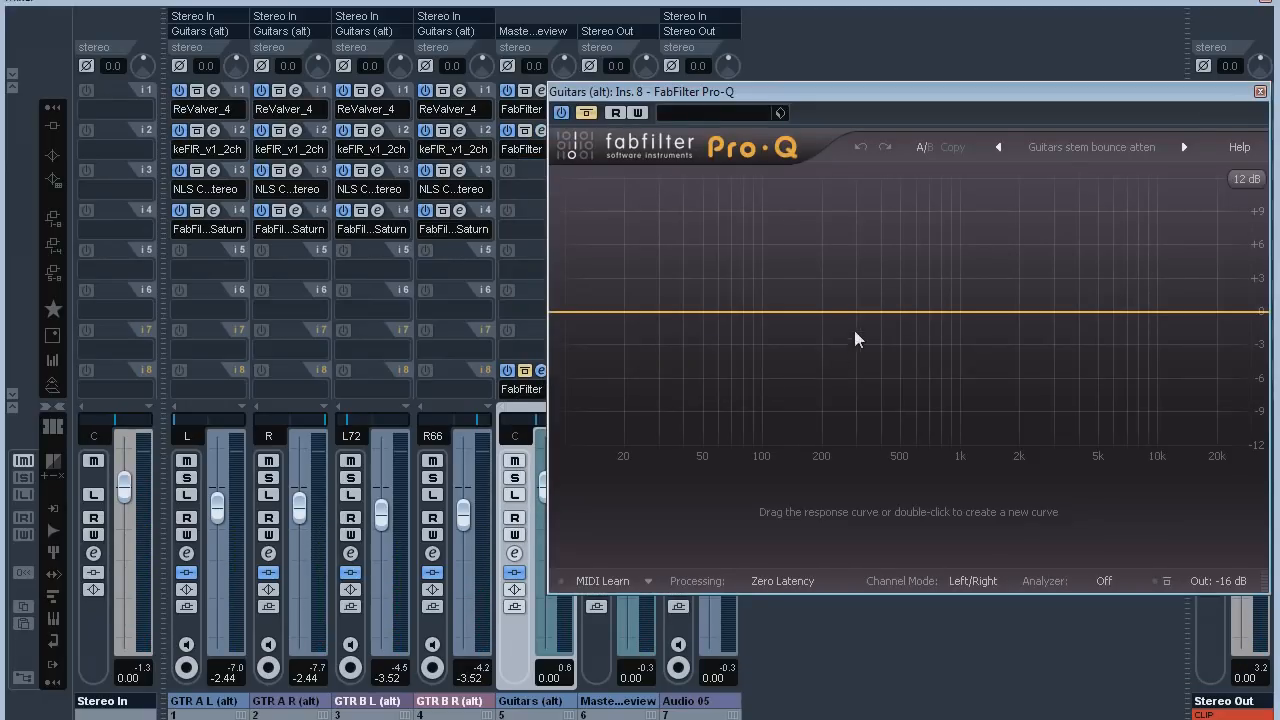
{"action": "mouse_move", "coordinate": [1212, 586]}
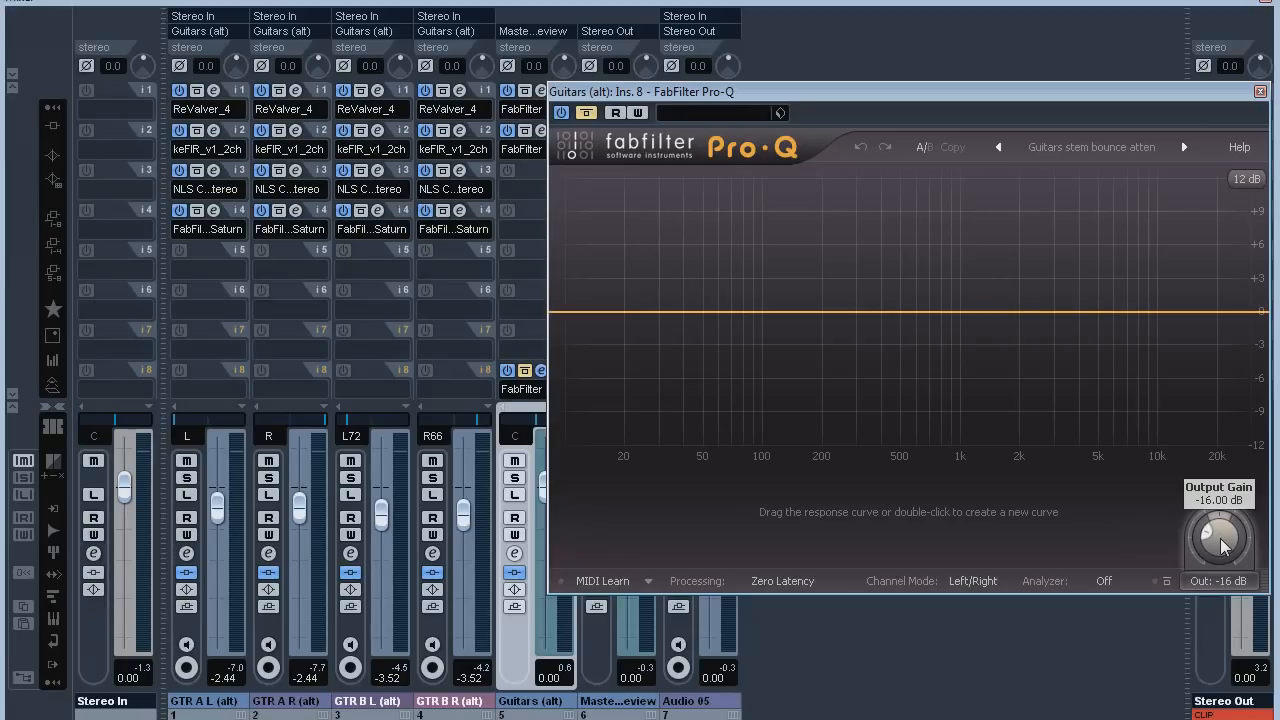
{"action": "left_click", "coordinate": [1260, 91]}
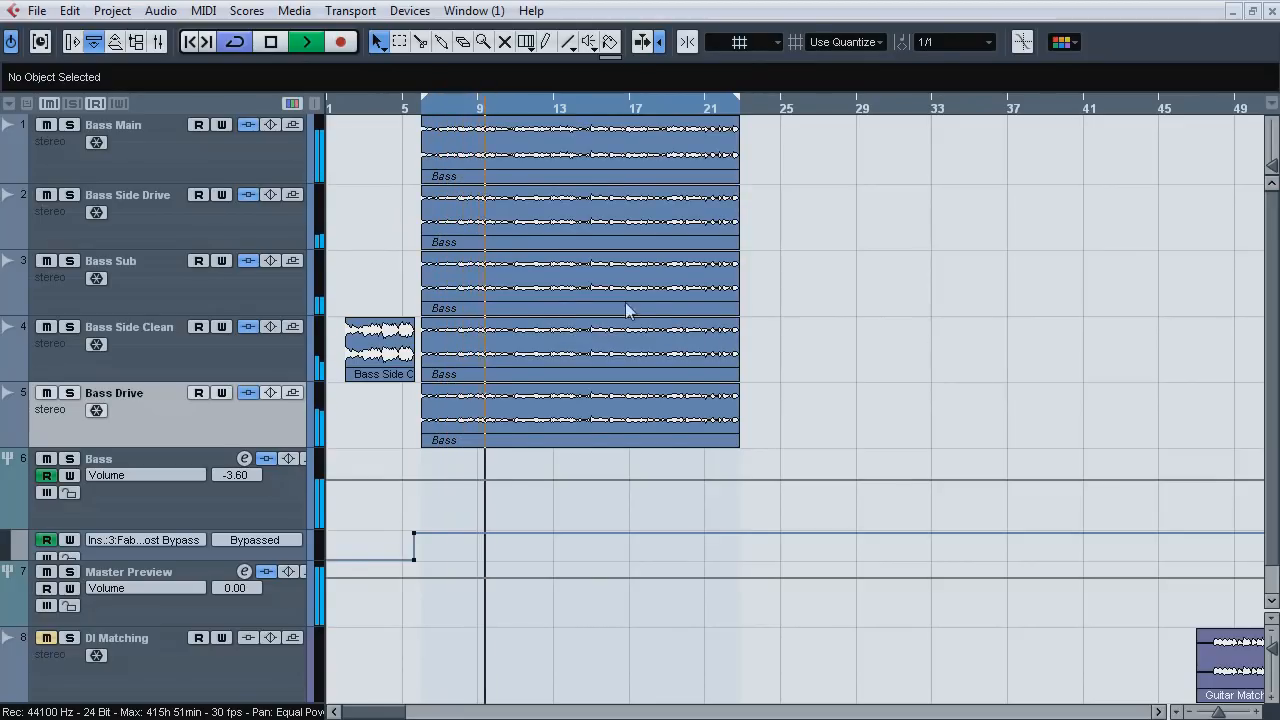
Audition each bass layer soloed in turn during playback: Bass Main, Bass Side Drive, Bass Sub, Bass Side Clean and Bass Drive.
{"action": "left_click", "coordinate": [69, 127]}
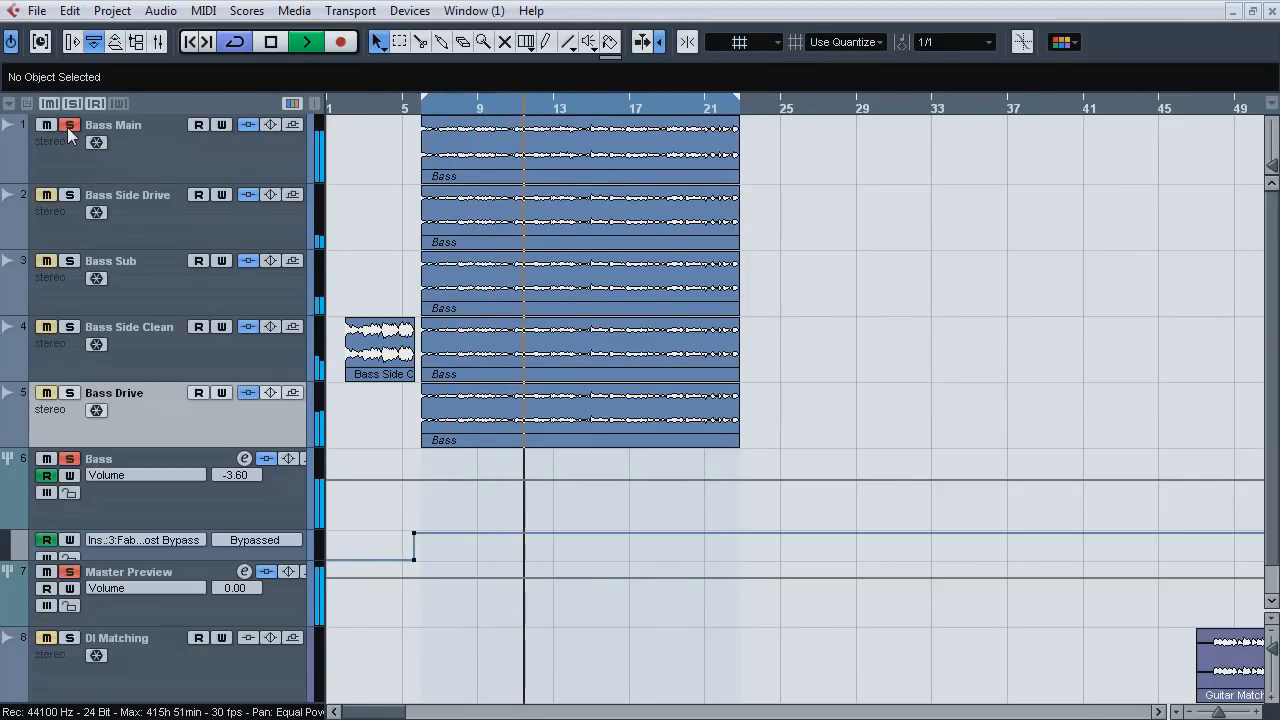
{"action": "left_click", "coordinate": [166, 164]}
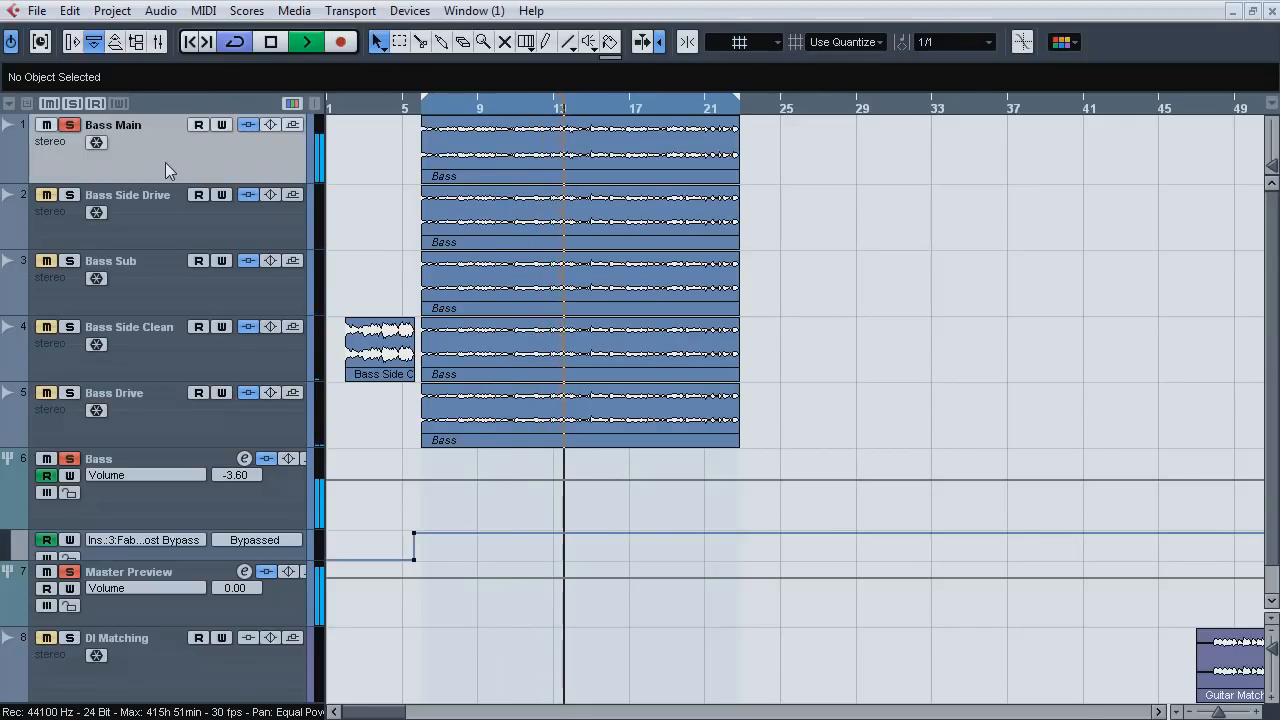
{"action": "left_click", "coordinate": [162, 218]}
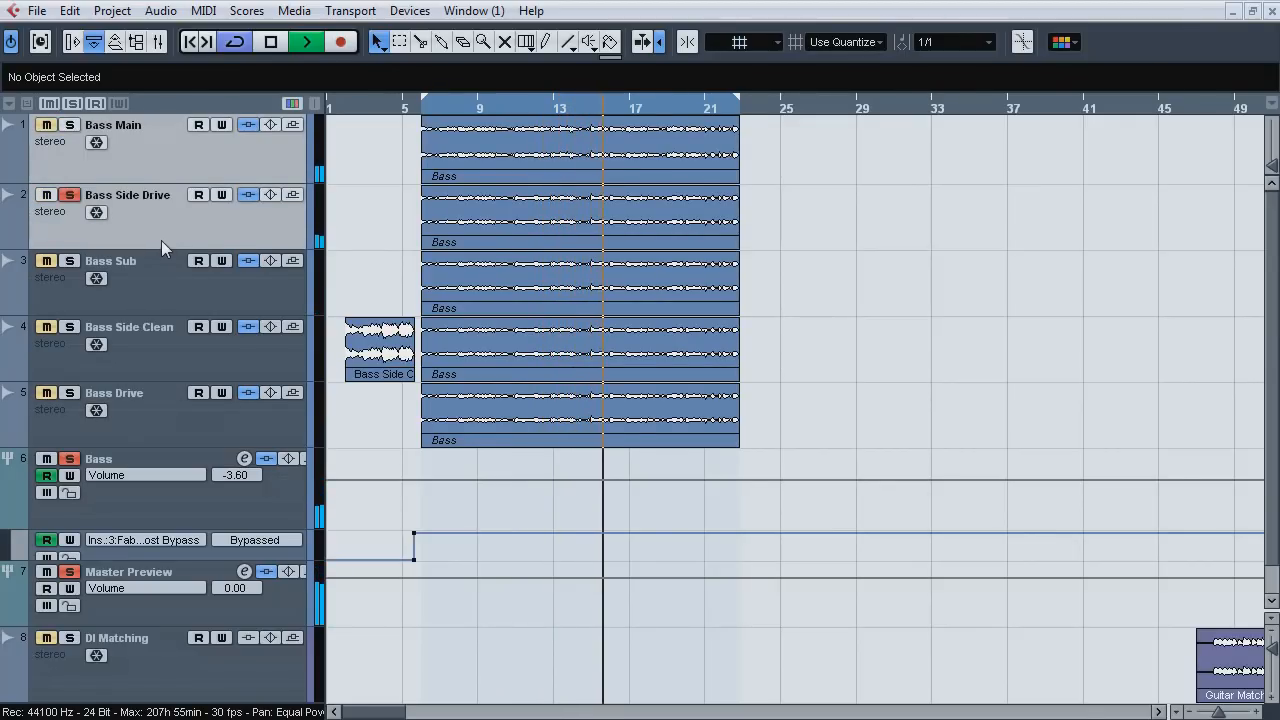
{"action": "left_click", "coordinate": [163, 288]}
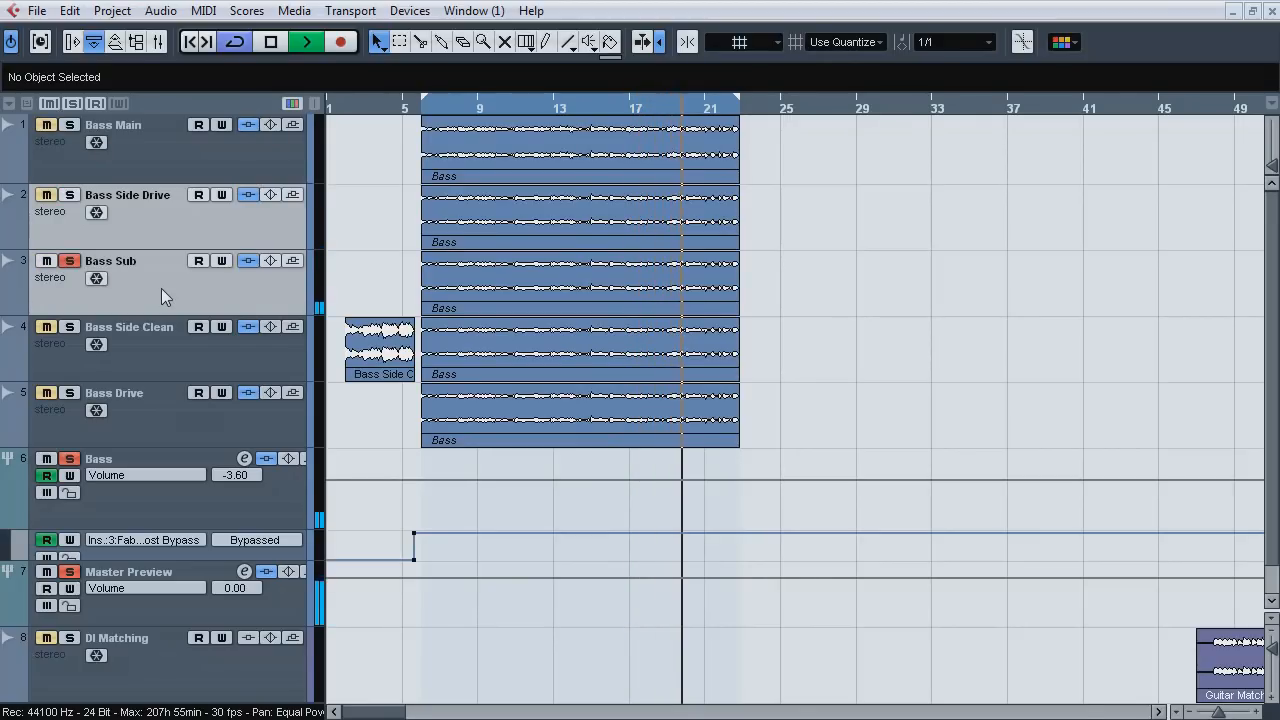
{"action": "left_click", "coordinate": [160, 355]}
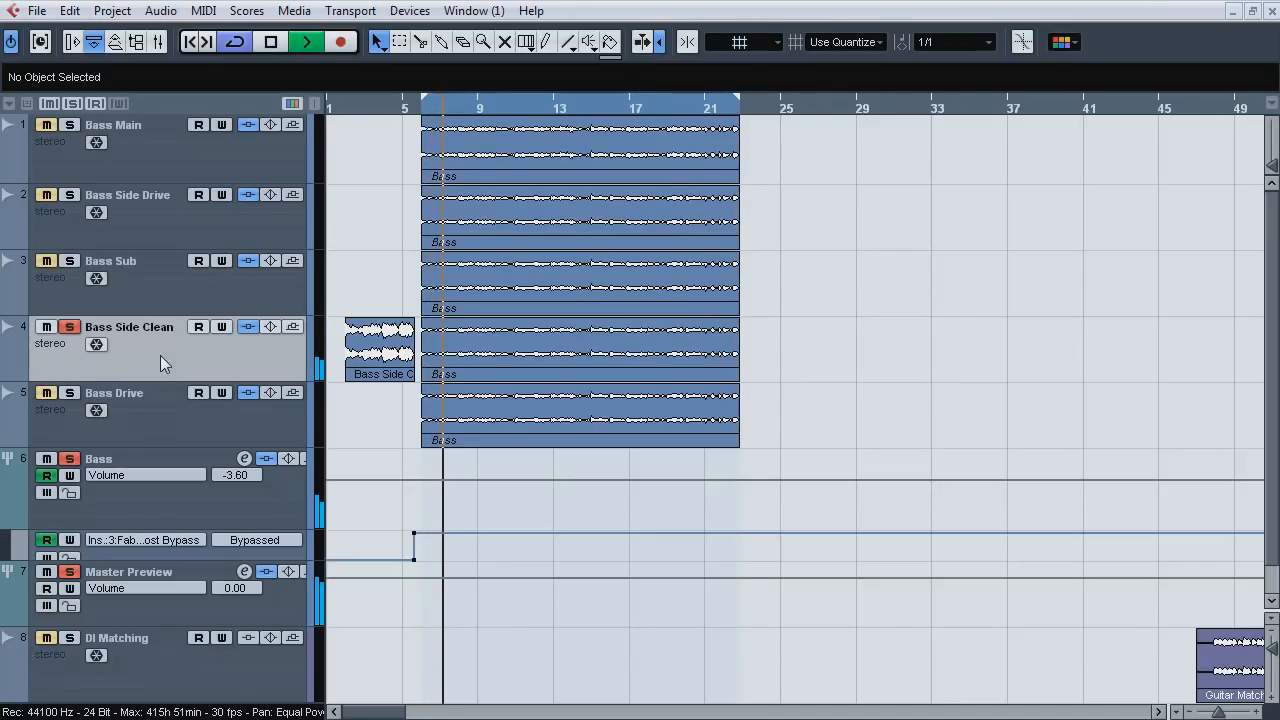
{"action": "left_click", "coordinate": [154, 414]}
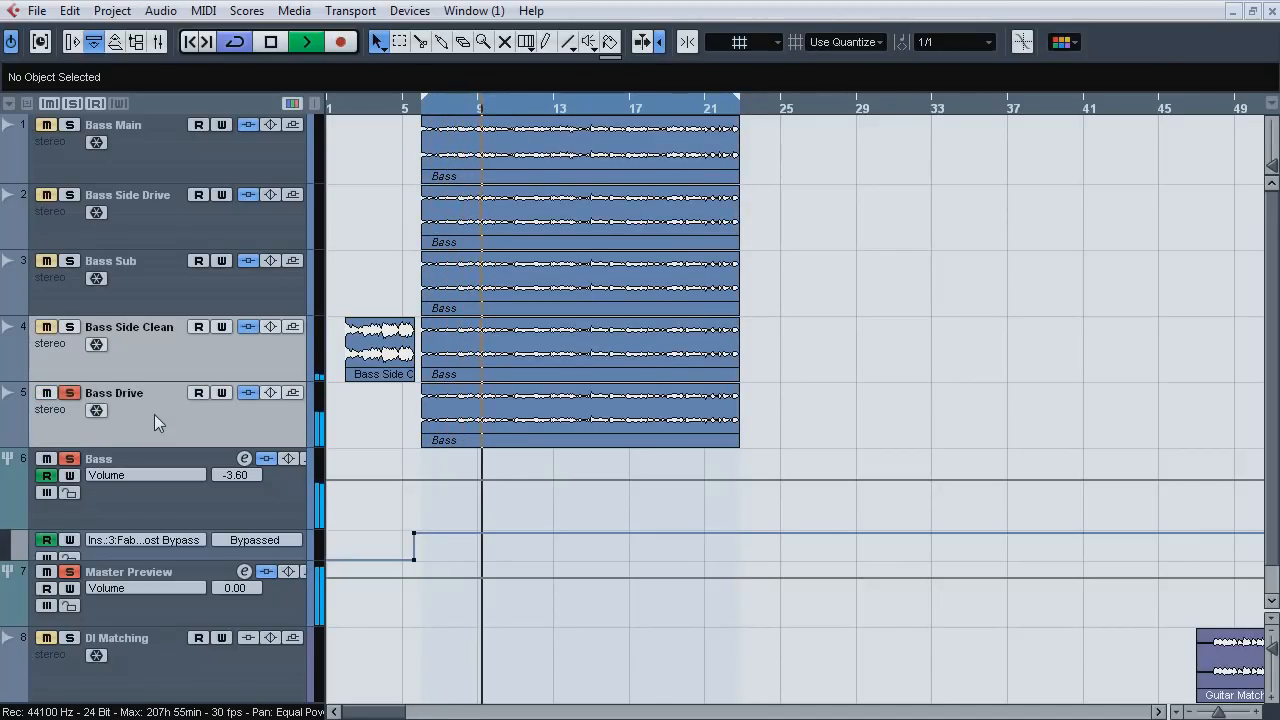
Add Bass Side Clean, Bass Sub, Bass Side Drive and Bass Main to the soloed Bass Drive to hear the layers build up, and stop playback.
{"action": "left_click", "coordinate": [164, 364]}
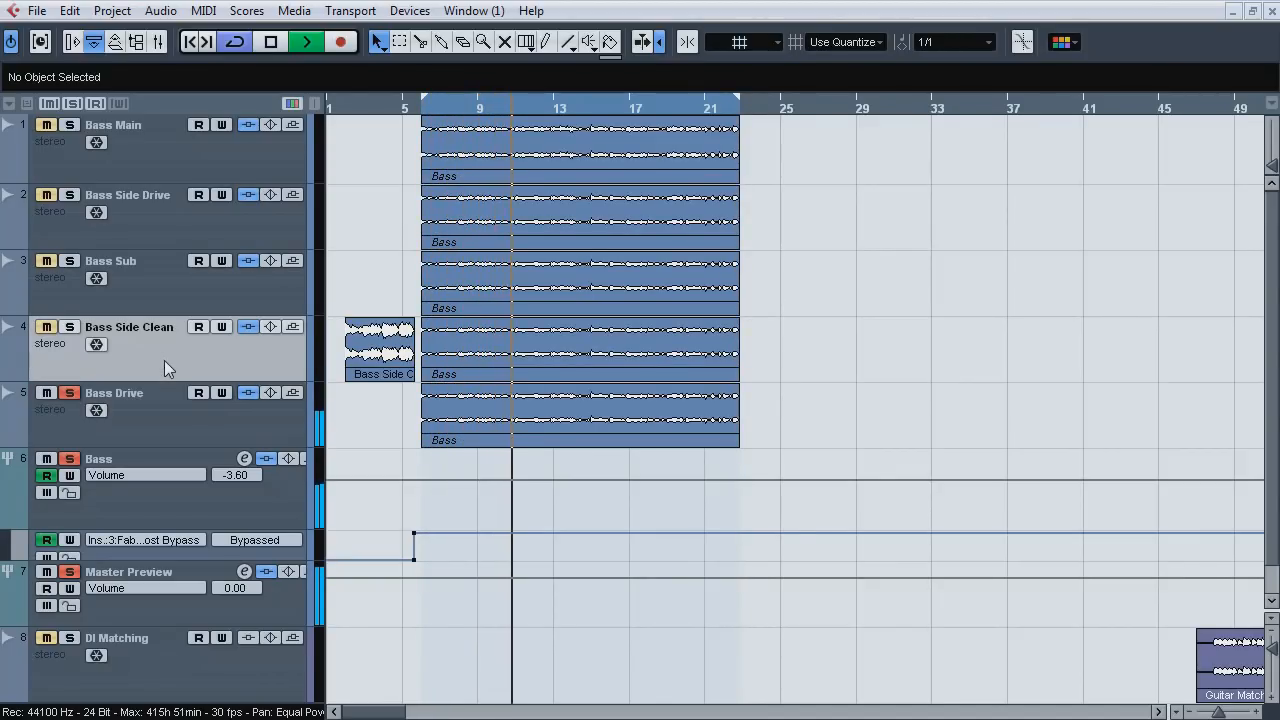
{"action": "left_click", "coordinate": [74, 326]}
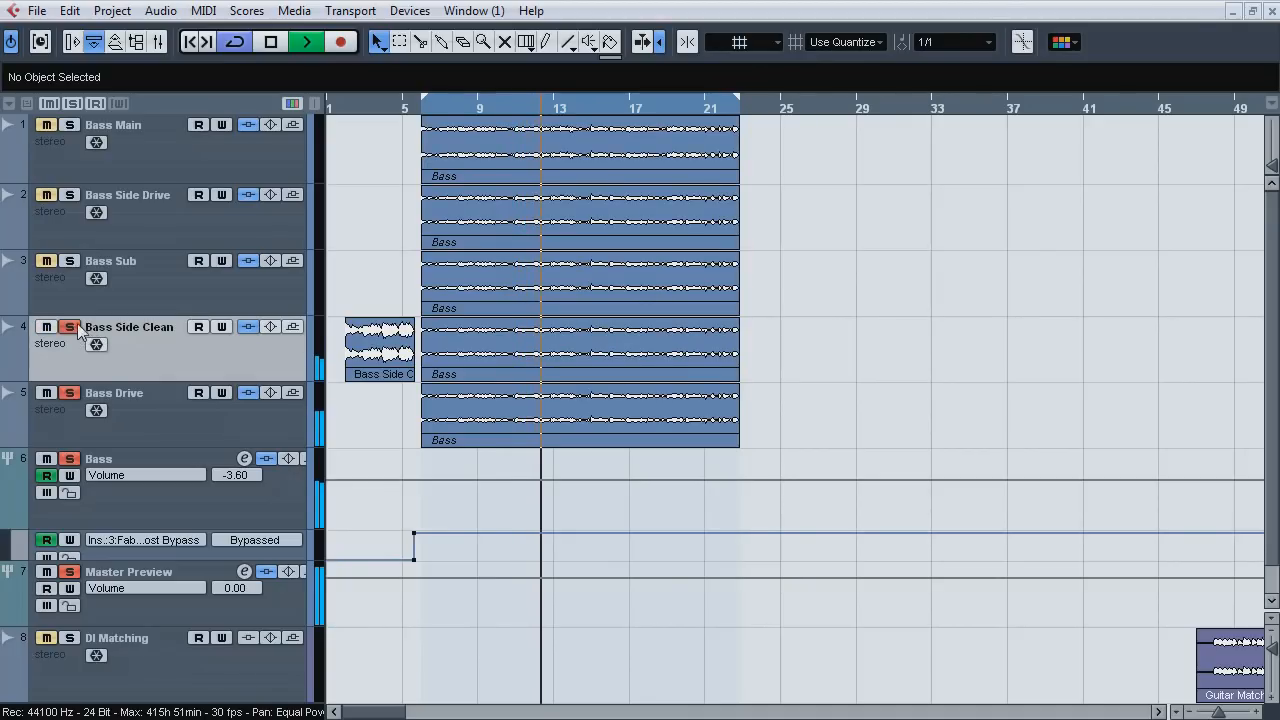
{"action": "left_click", "coordinate": [74, 262]}
{"action": "left_click", "coordinate": [73, 196]}
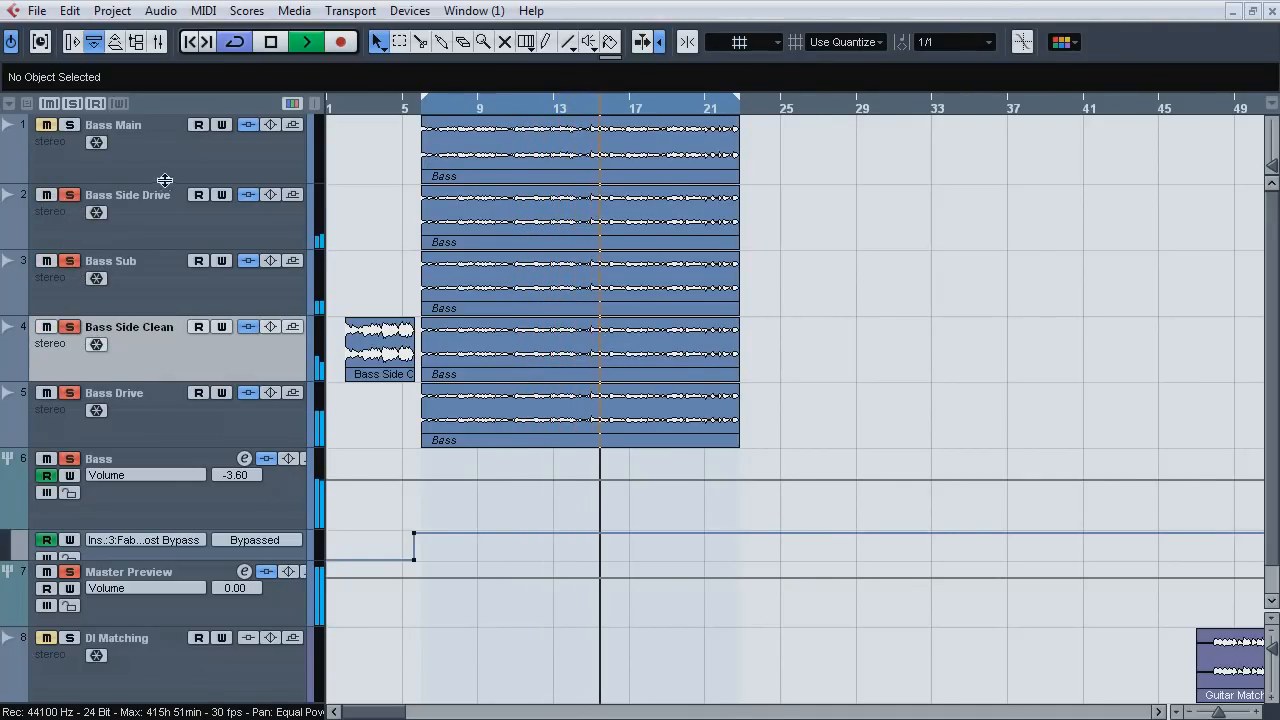
{"action": "left_click", "coordinate": [69, 125]}
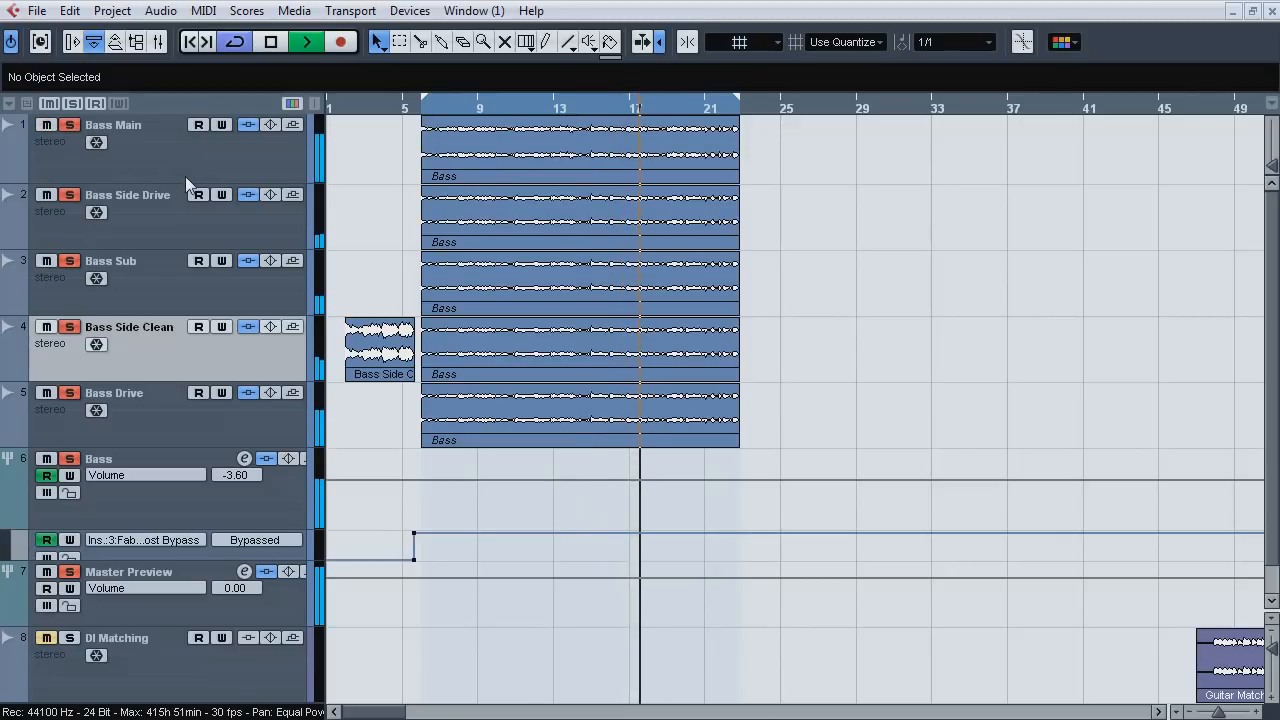
{"action": "key", "text": "space"}
Show the track inspector, solo only Bass Main, and play the Guitars clip at bar 71.
{"action": "left_click", "coordinate": [73, 44]}
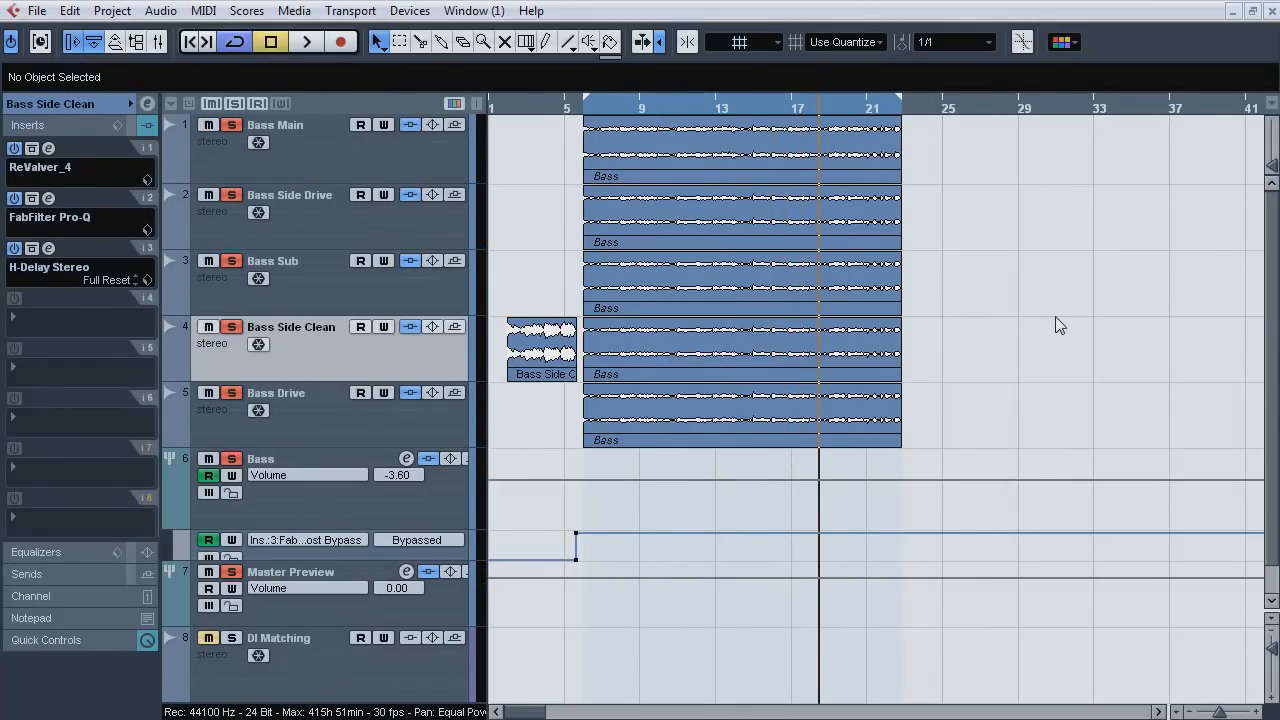
{"action": "left_click_drag", "start_coordinate": [1219, 711], "coordinate": [1212, 711]}
{"action": "left_click_drag", "start_coordinate": [938, 113], "coordinate": [940, 198]}
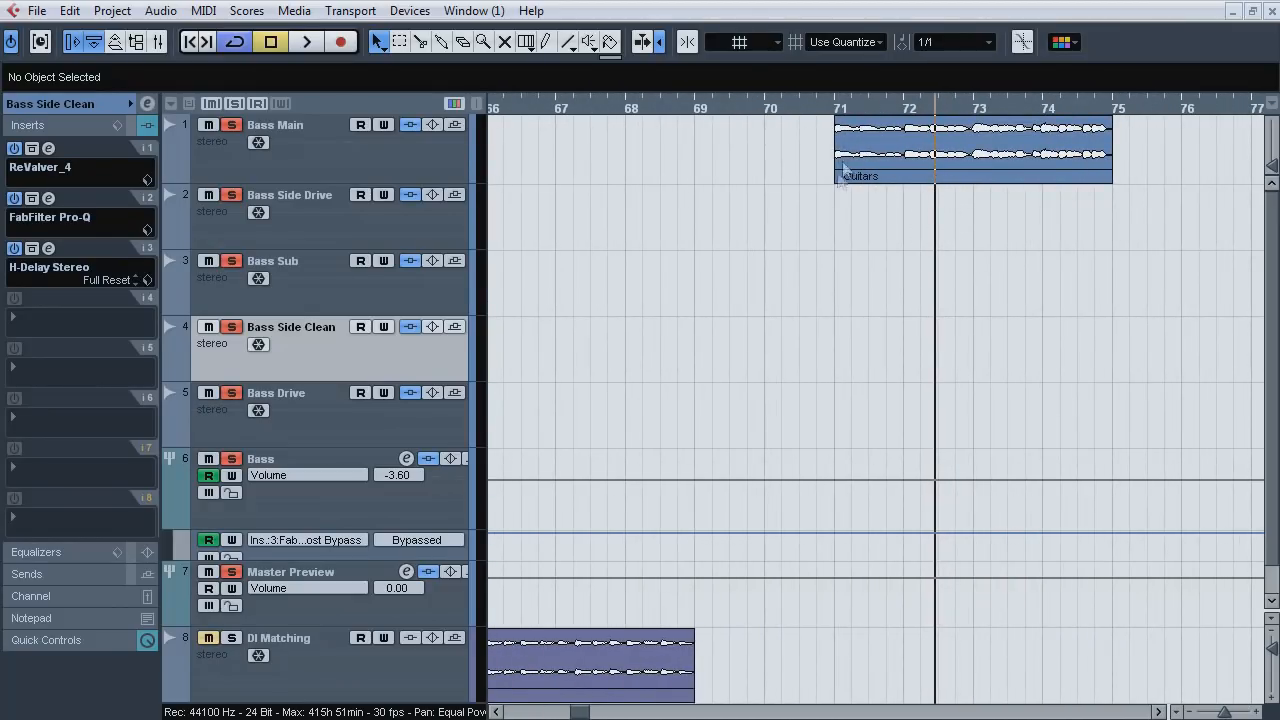
{"action": "left_click", "coordinate": [835, 112]}
{"action": "left_click", "coordinate": [231, 124], "text": "ctrl"}
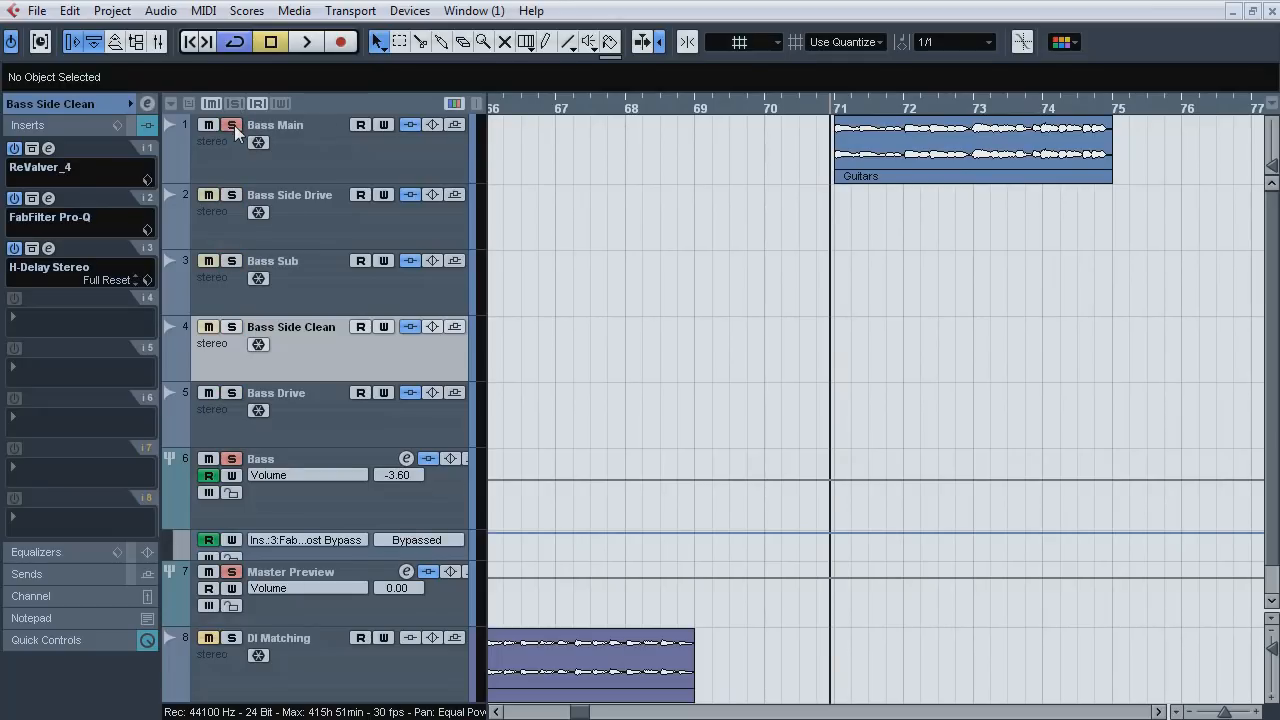
{"action": "key", "text": "space"}
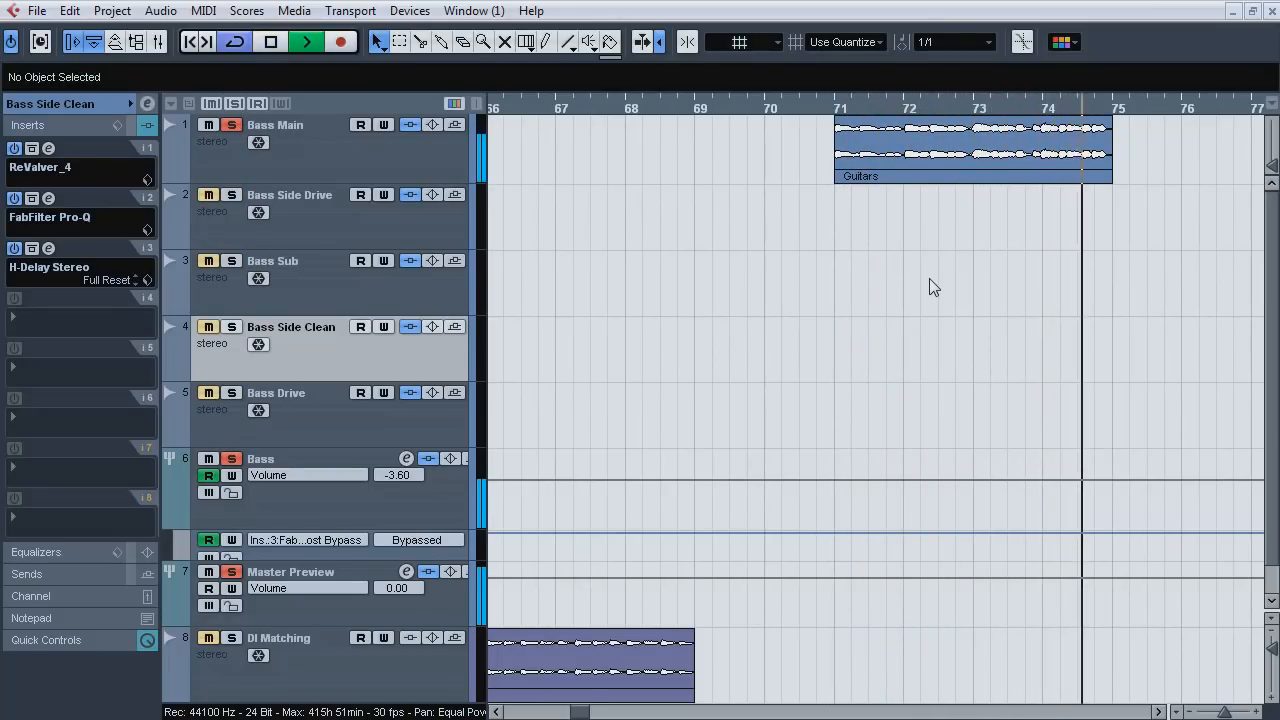
{"action": "key", "text": "space"}
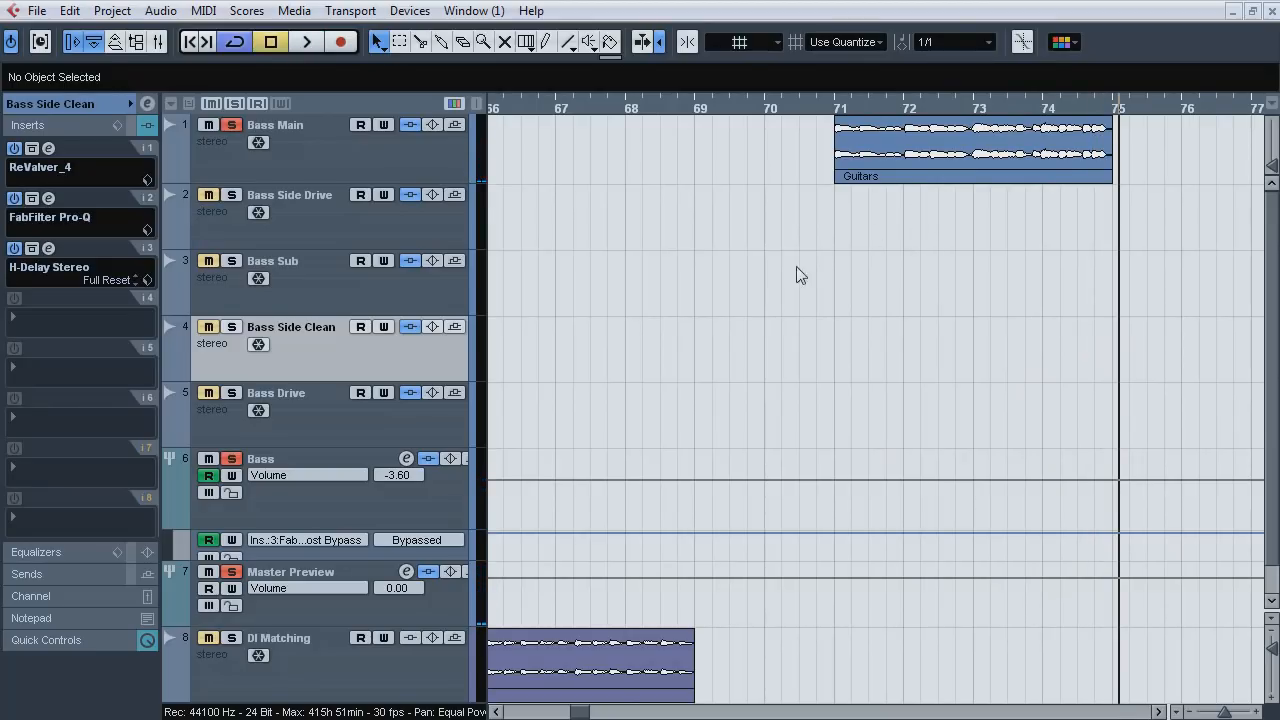
Pitch-shift the Guitars clip by -12 semitones using the MPEX 4 Algorithm at Poly Complex quality, and play it back.
{"action": "left_click", "coordinate": [887, 170]}
{"action": "left_click", "coordinate": [163, 12]}
{"action": "mouse_move", "coordinate": [200, 34]}
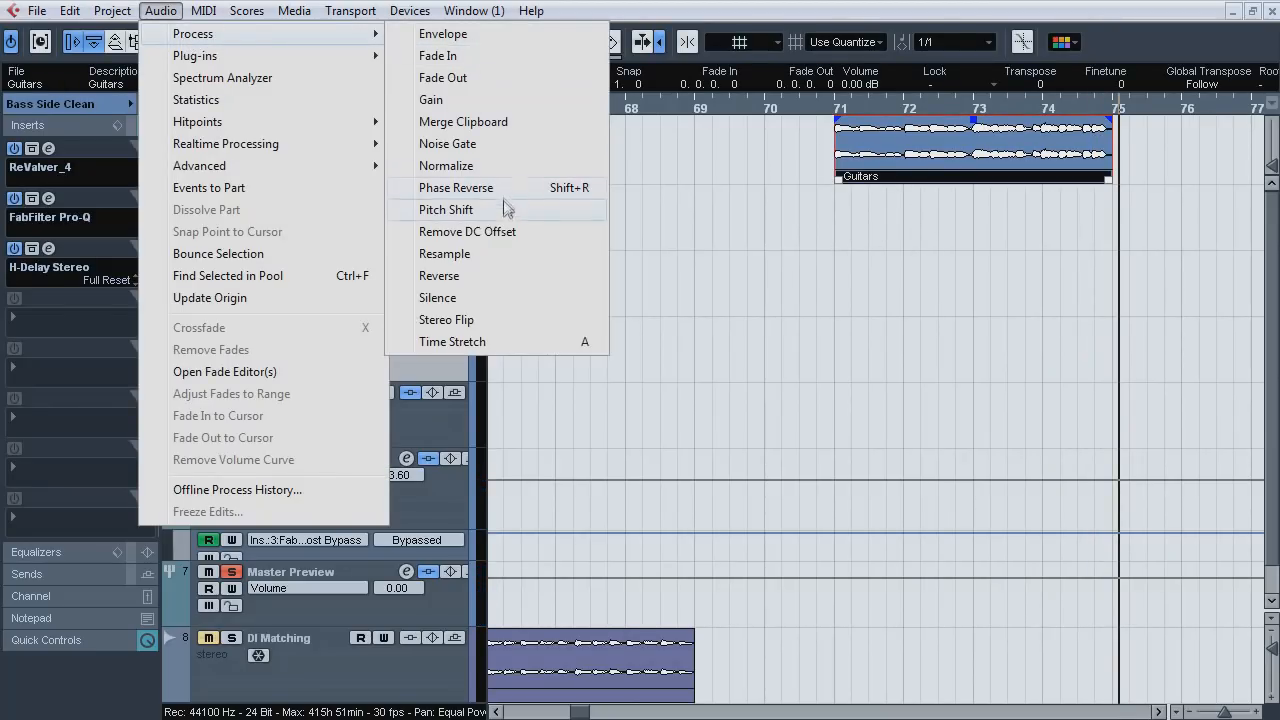
{"action": "left_click", "coordinate": [446, 210]}
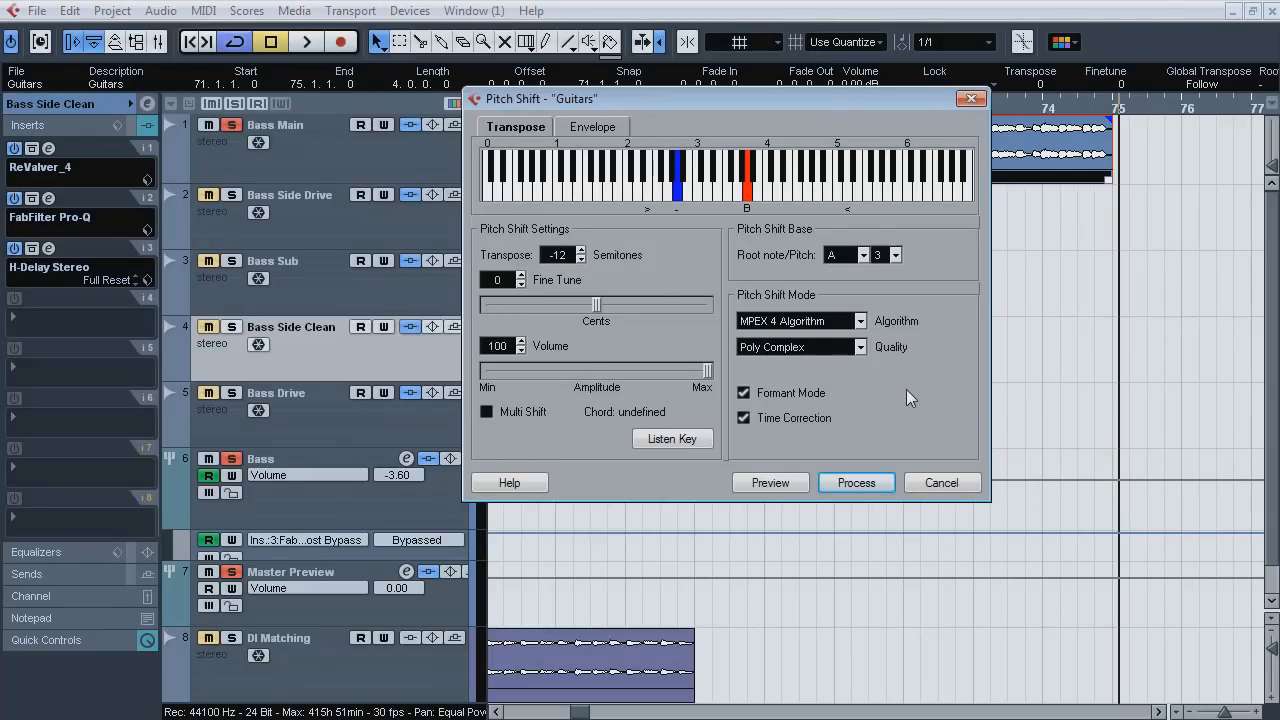
{"action": "left_click", "coordinate": [855, 485]}
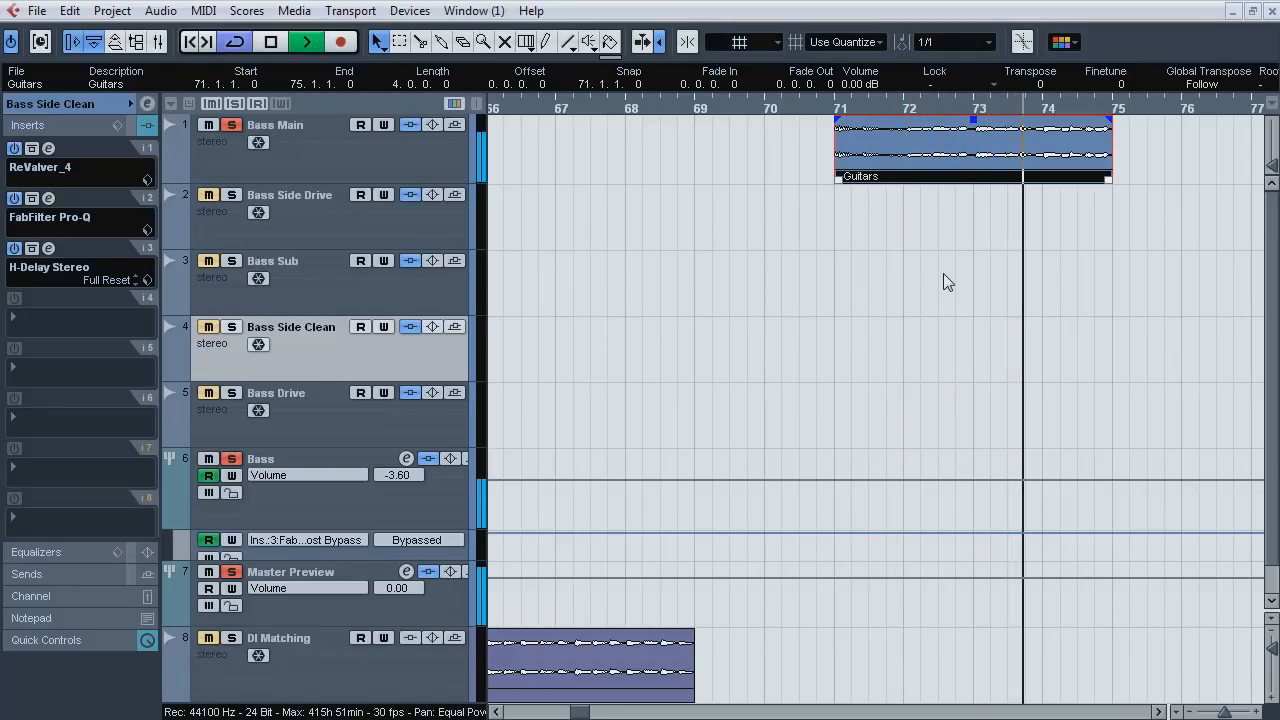
{"action": "key", "text": "space"}
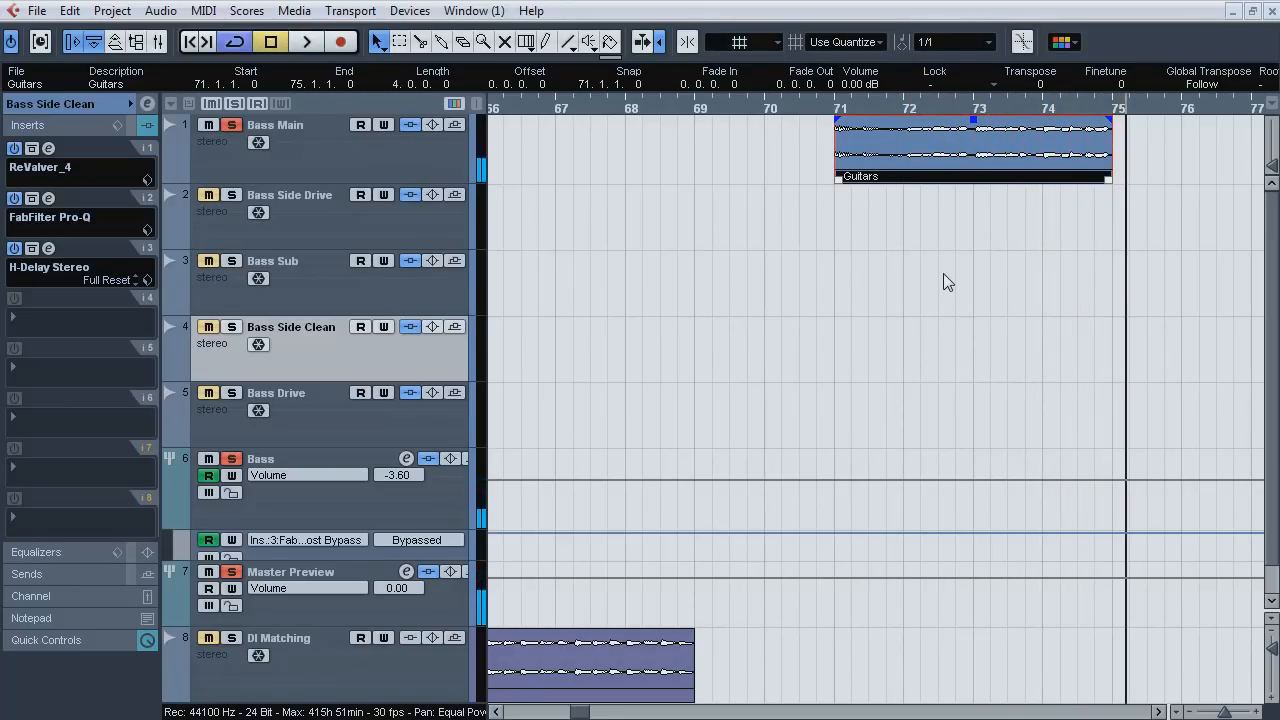
Solo only the DI Matching track and play the Guitar Matching Pattern (not pitched) clip through.
{"action": "left_click_drag", "start_coordinate": [1226, 711], "coordinate": [1215, 708]}
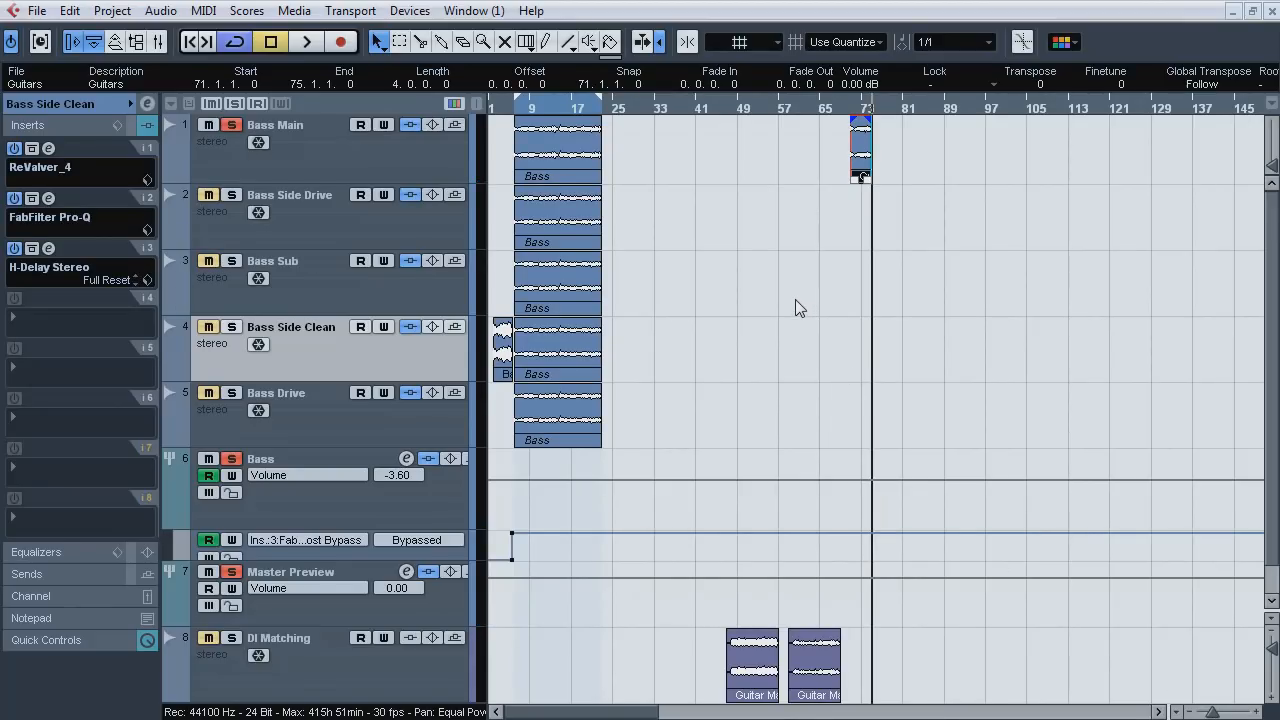
{"action": "left_click_drag", "start_coordinate": [741, 107], "coordinate": [736, 176]}
{"action": "left_click", "coordinate": [240, 106]}
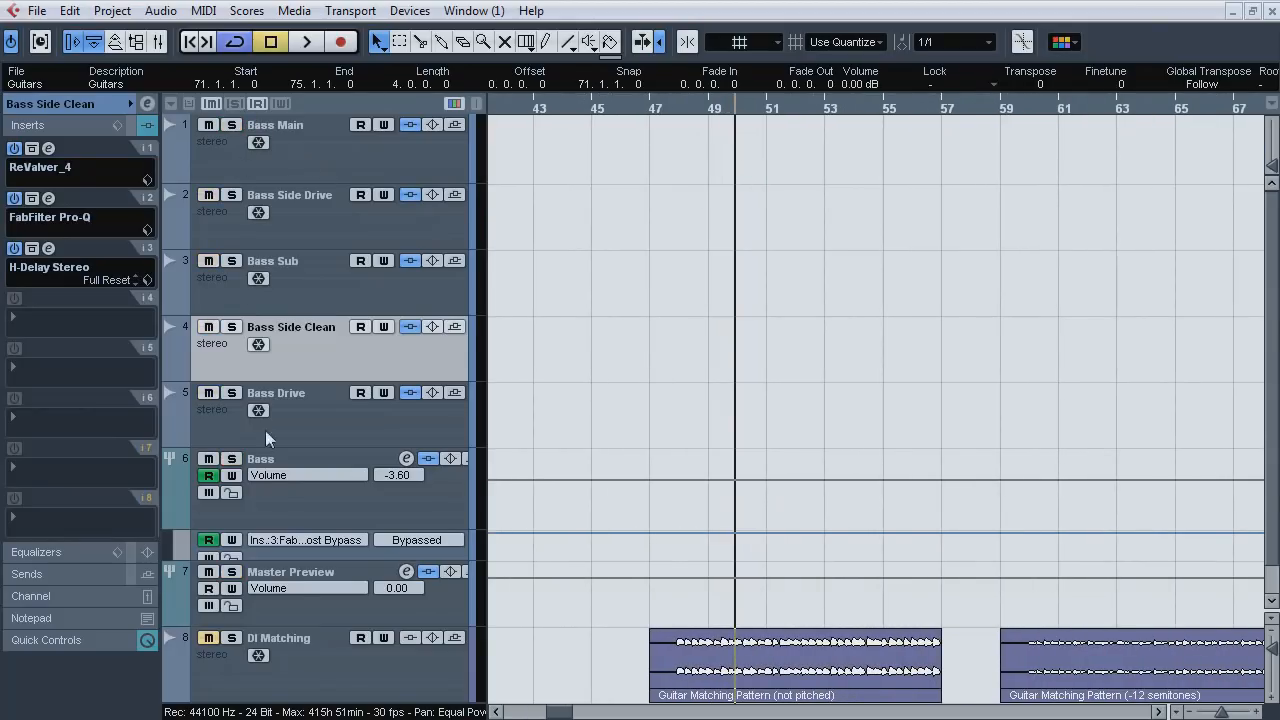
{"action": "left_click", "coordinate": [320, 682]}
{"action": "left_click", "coordinate": [231, 638]}
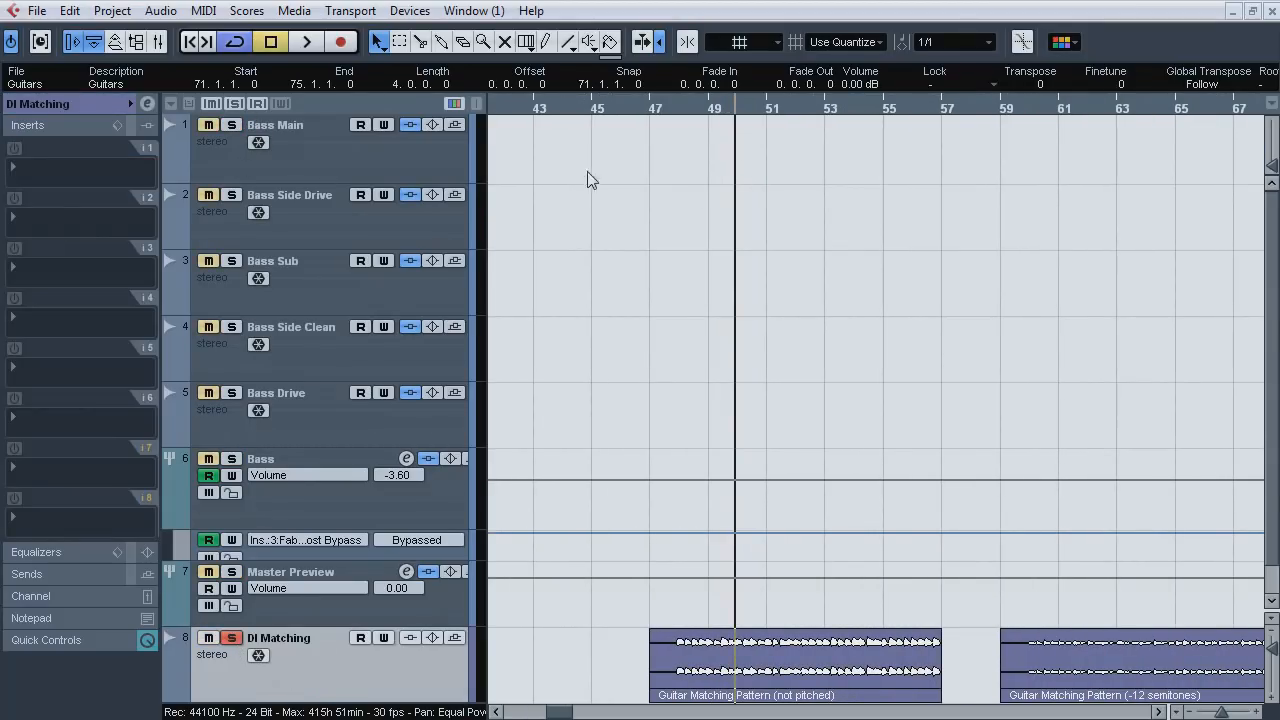
{"action": "left_click", "coordinate": [670, 103]}
{"action": "key", "text": "space"}
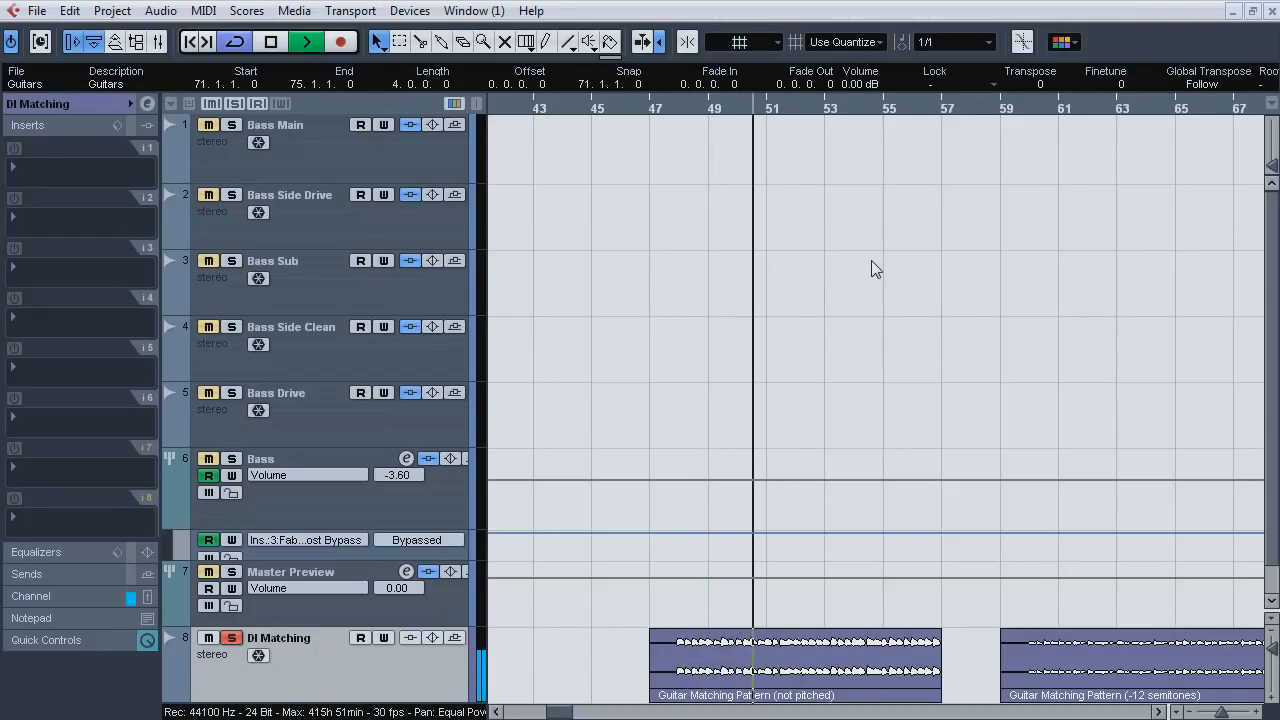
{"action": "scroll", "coordinate": [1270, 302], "scroll_direction": "down", "scroll_amount": 1}
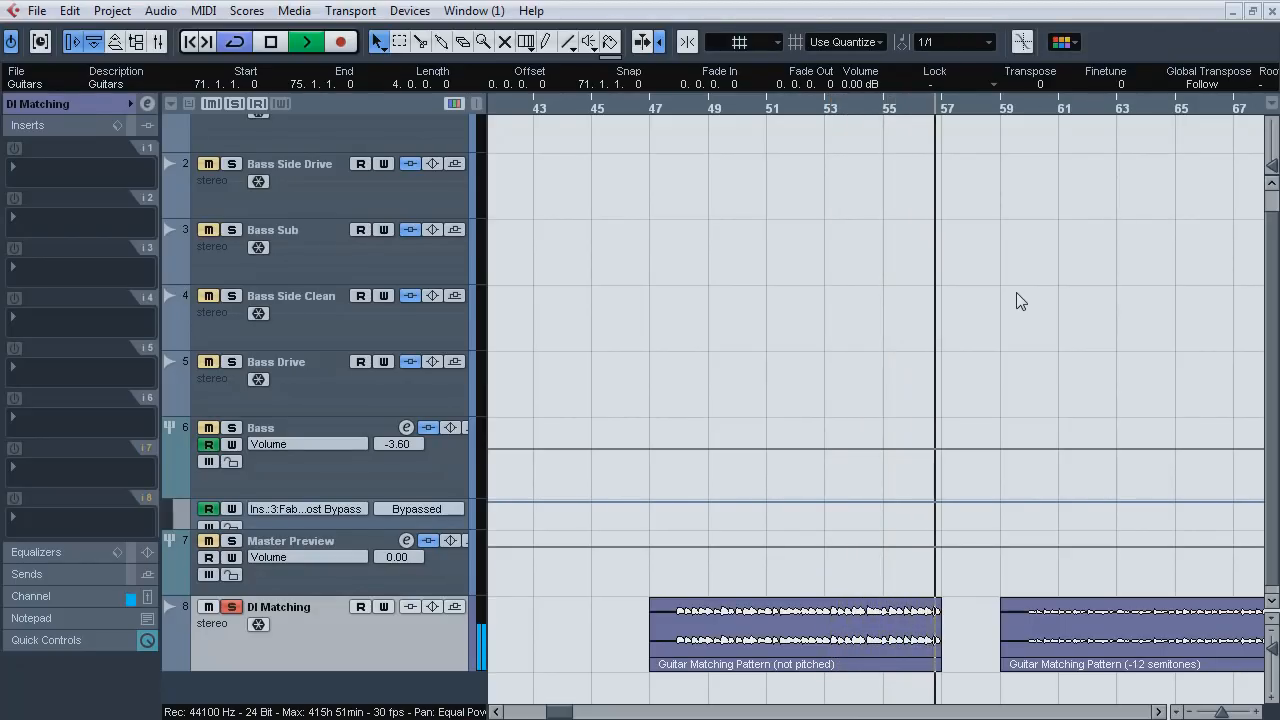
{"action": "key", "text": "space"}
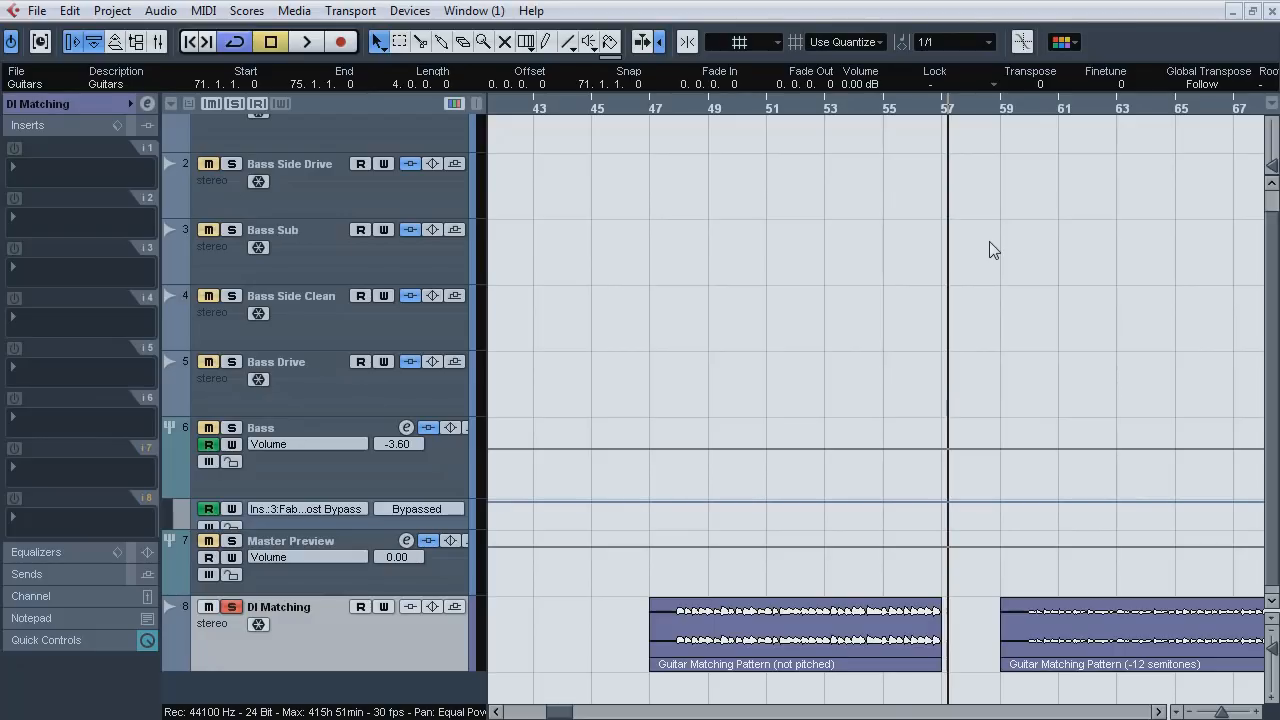
Play the Guitar Matching Pattern (-12 semitones) clip from bar 59 and view the DI Matching track's volume and routing settings.
{"action": "left_click", "coordinate": [1024, 110]}
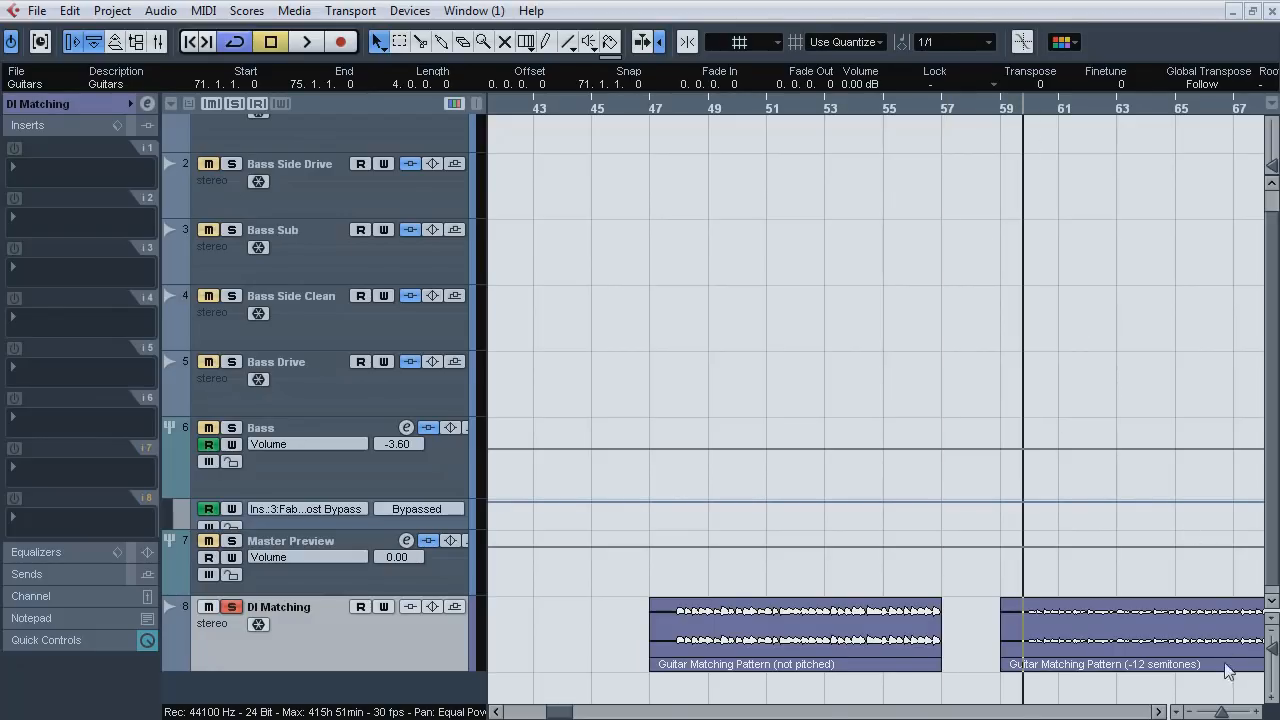
{"action": "left_click", "coordinate": [1160, 712]}
{"action": "key", "text": "space"}
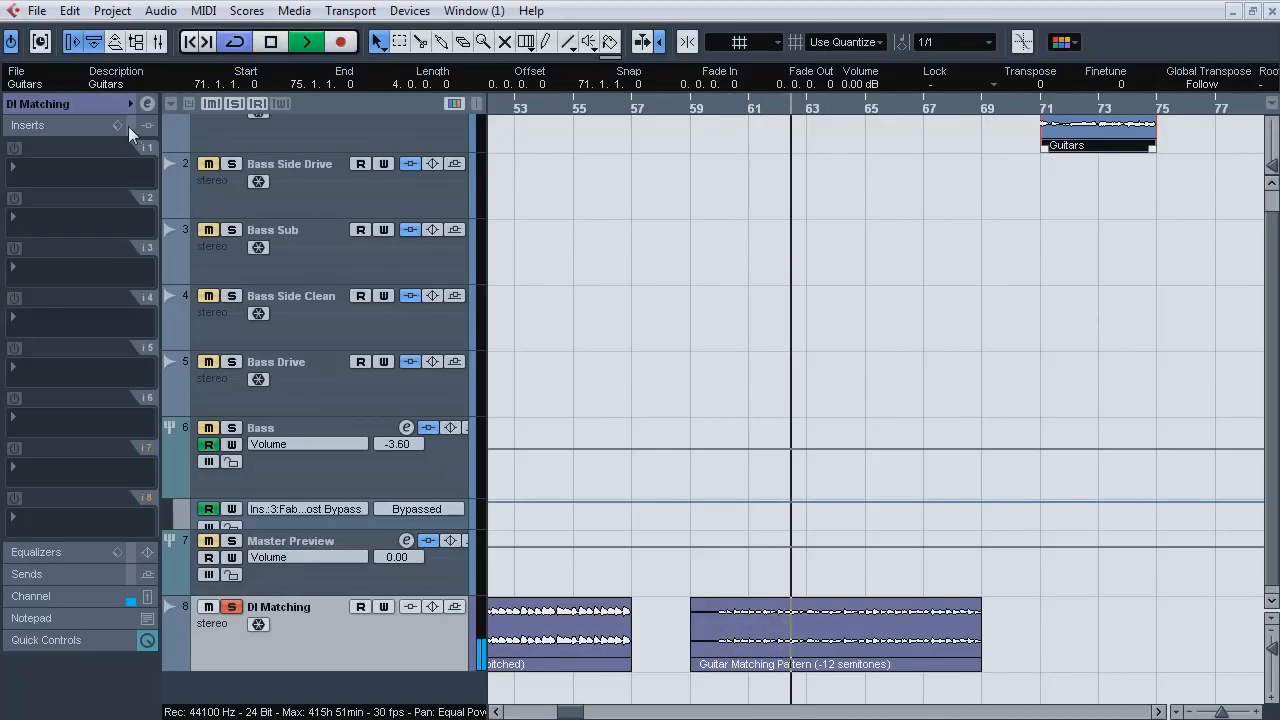
{"action": "left_click", "coordinate": [105, 106]}
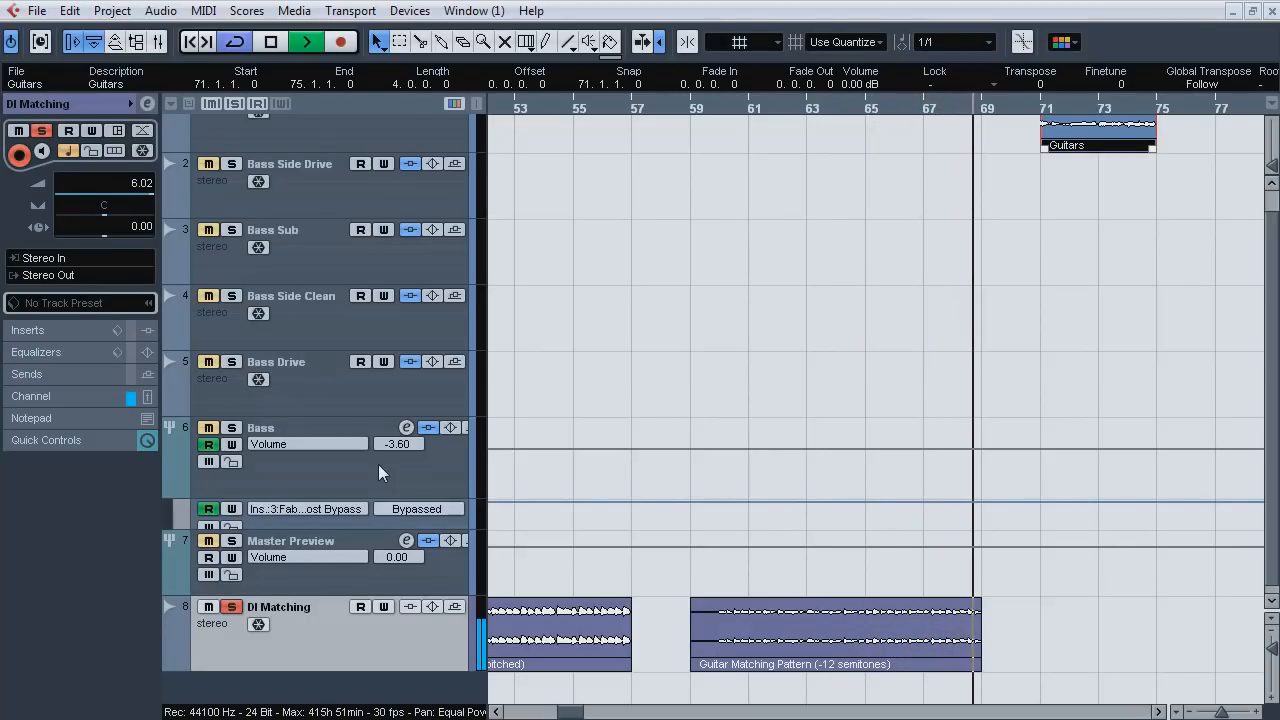
{"action": "key", "text": "space"}
Return to the beginning of the bass arrangement, clear all solos, and select the Bass Main track.
{"action": "left_click_drag", "start_coordinate": [1224, 712], "coordinate": [1215, 712]}
{"action": "left_click_drag", "start_coordinate": [497, 107], "coordinate": [514, 205]}
{"action": "left_click_drag", "start_coordinate": [1271, 355], "coordinate": [1258, 320]}
{"action": "left_click", "coordinate": [234, 104]}
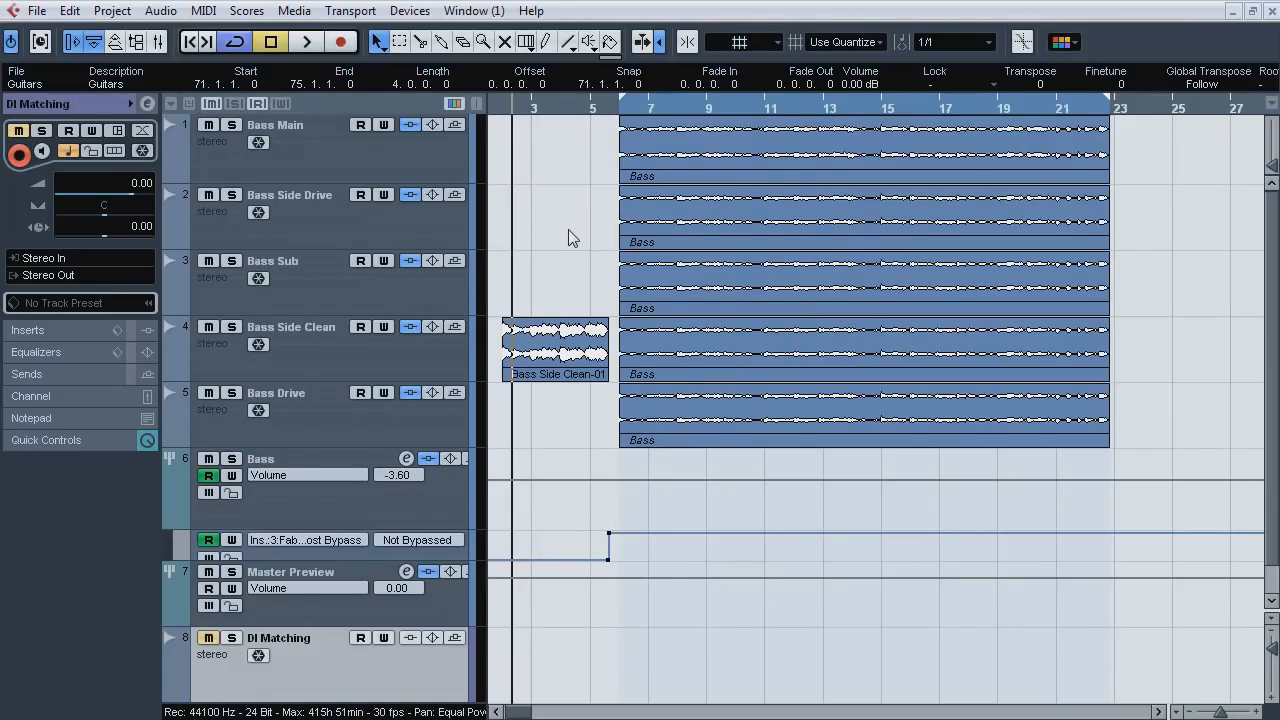
{"action": "left_click", "coordinate": [428, 180]}
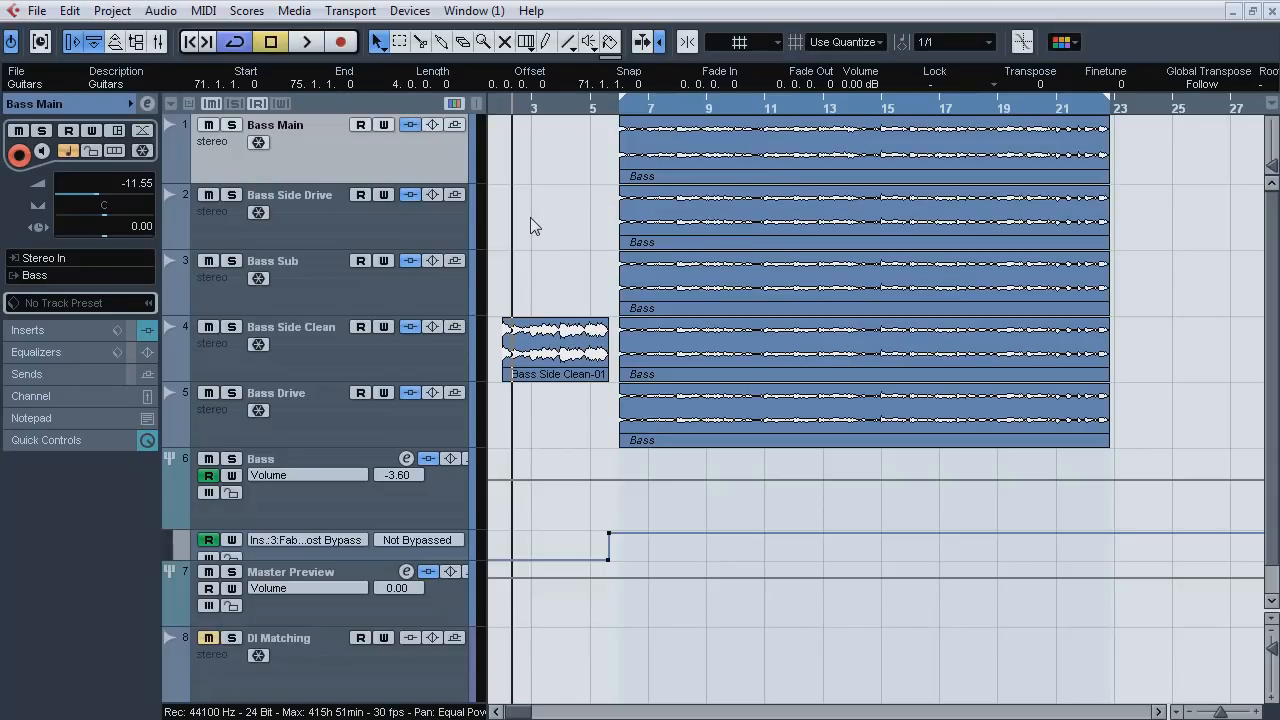
Solo Bass Main in the mixer and examine its insert 1 ReValver_4 amp and cab and its insert 2 Pro-Q curve.
{"action": "key", "text": "F3"}
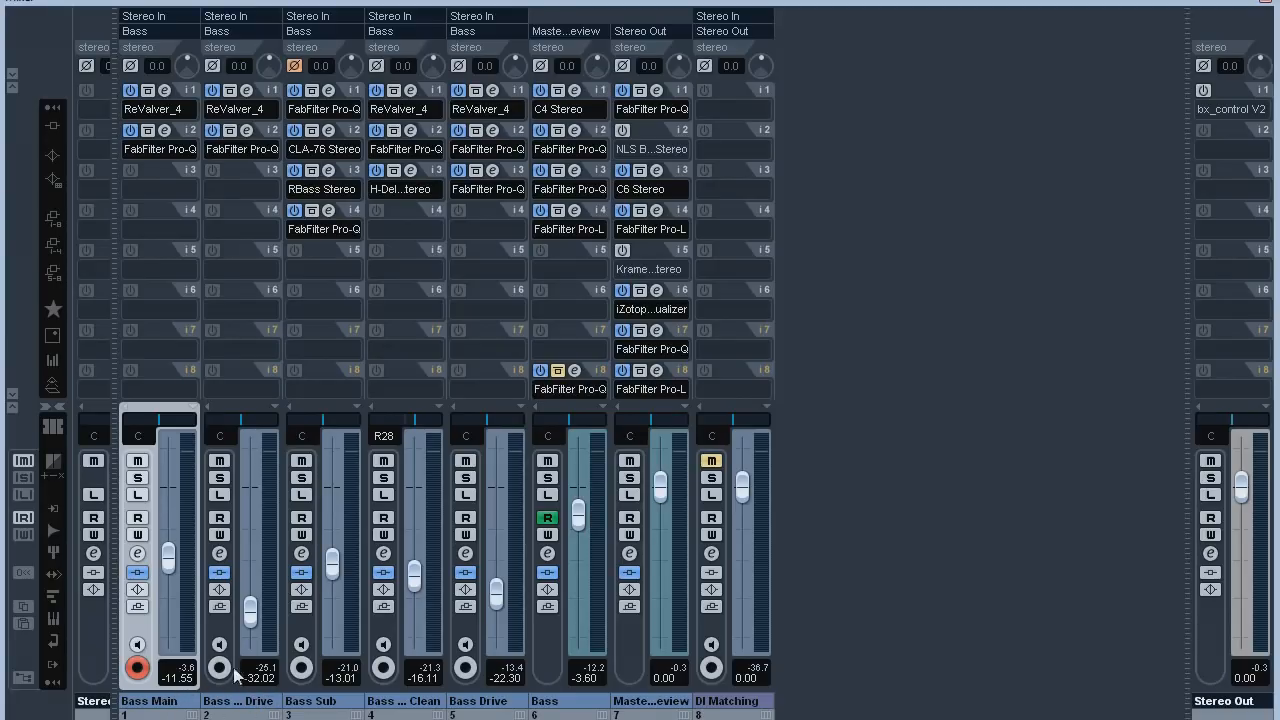
{"action": "key", "text": "s"}
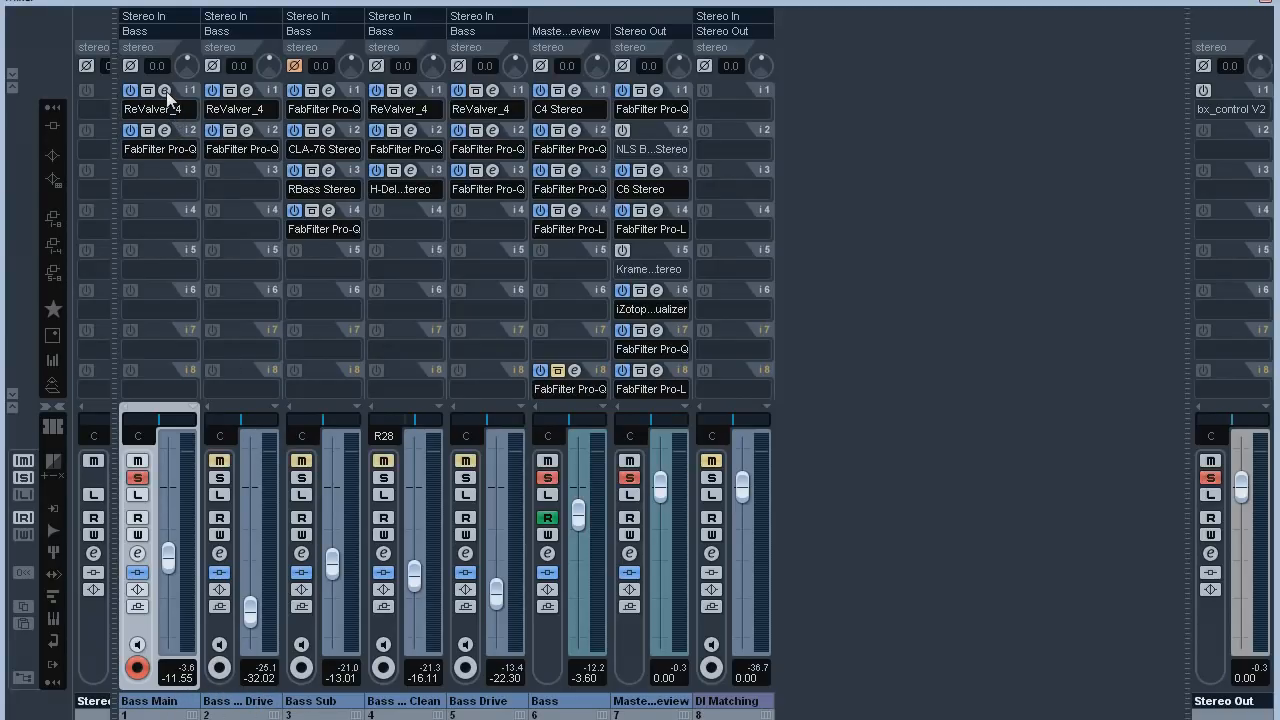
{"action": "left_click", "coordinate": [166, 92]}
{"action": "left_click", "coordinate": [767, 97]}
{"action": "left_click", "coordinate": [866, 98]}
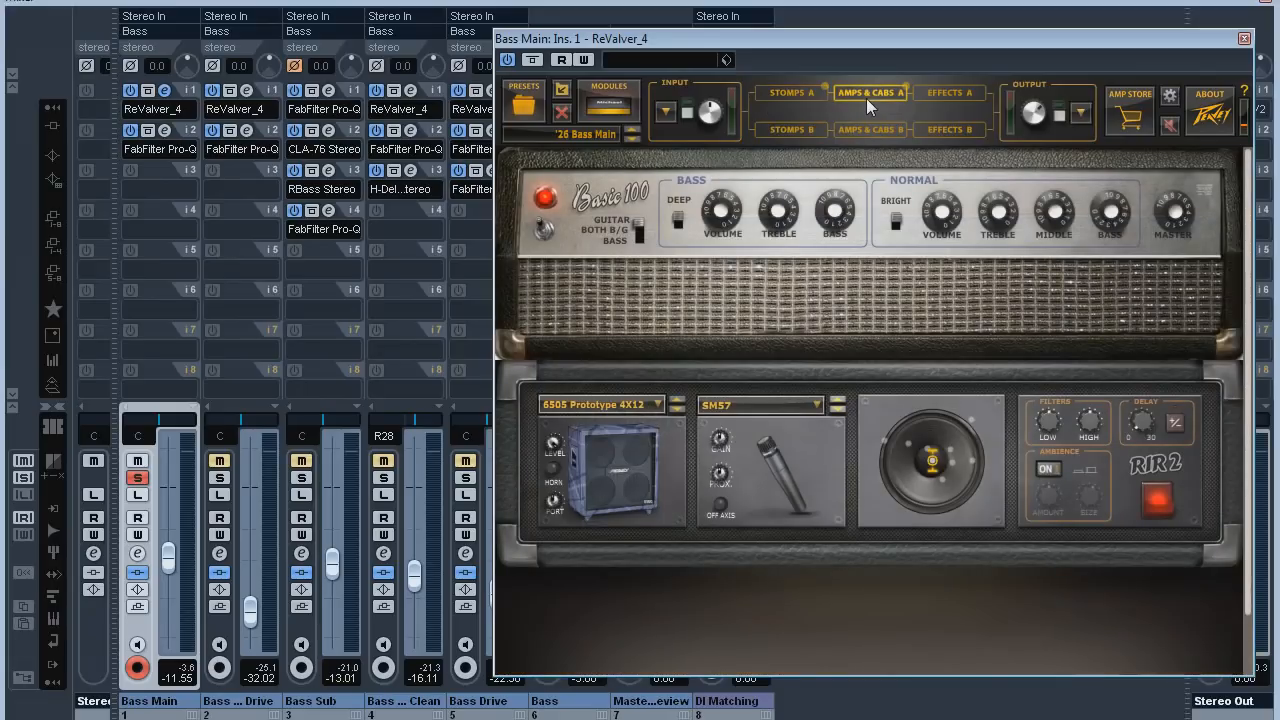
{"action": "left_click", "coordinate": [166, 90]}
{"action": "left_click", "coordinate": [165, 131]}
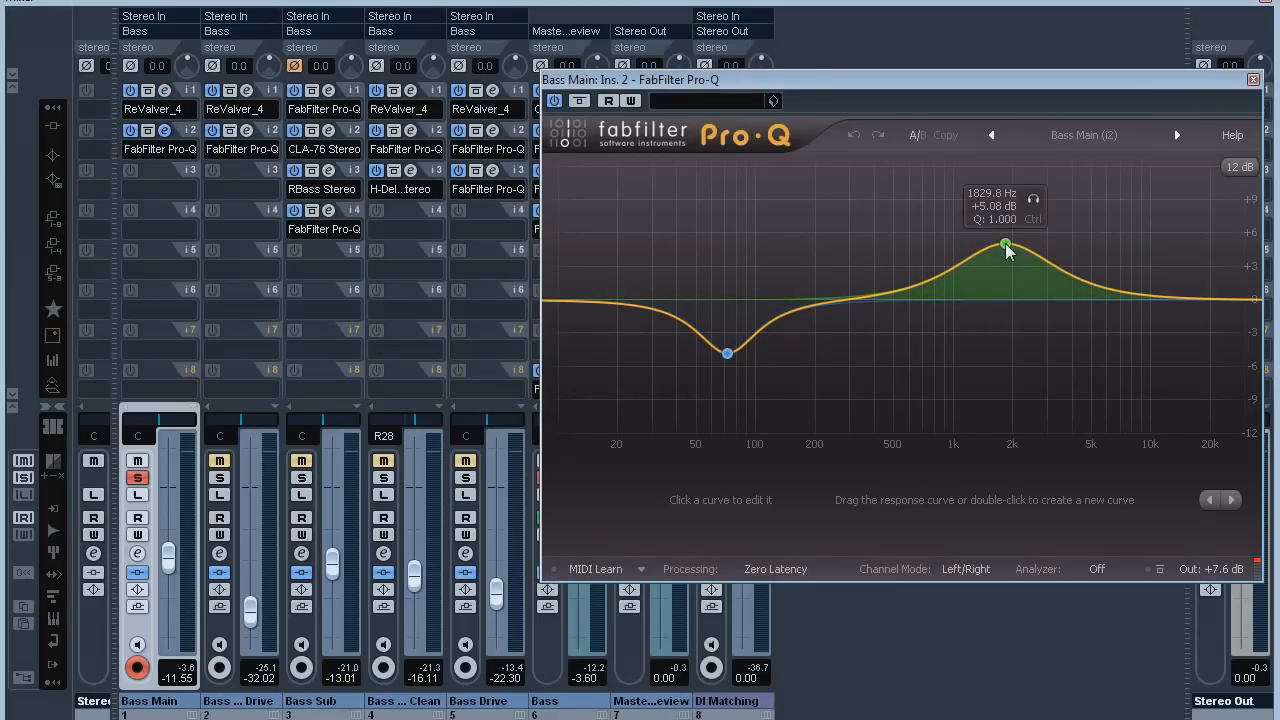
{"action": "left_click", "coordinate": [165, 131]}
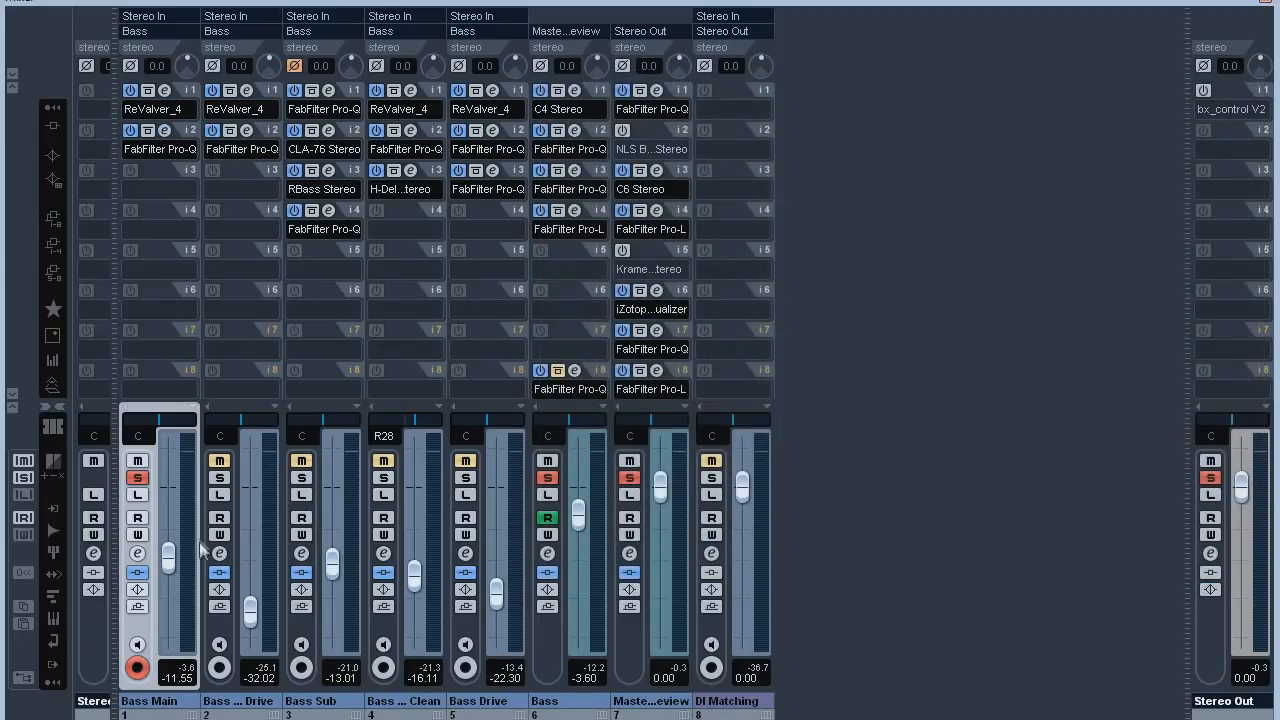
Play the soloed Bass Main track and compare it with all its inserts bypassed and active.
{"action": "key", "text": "F3"}
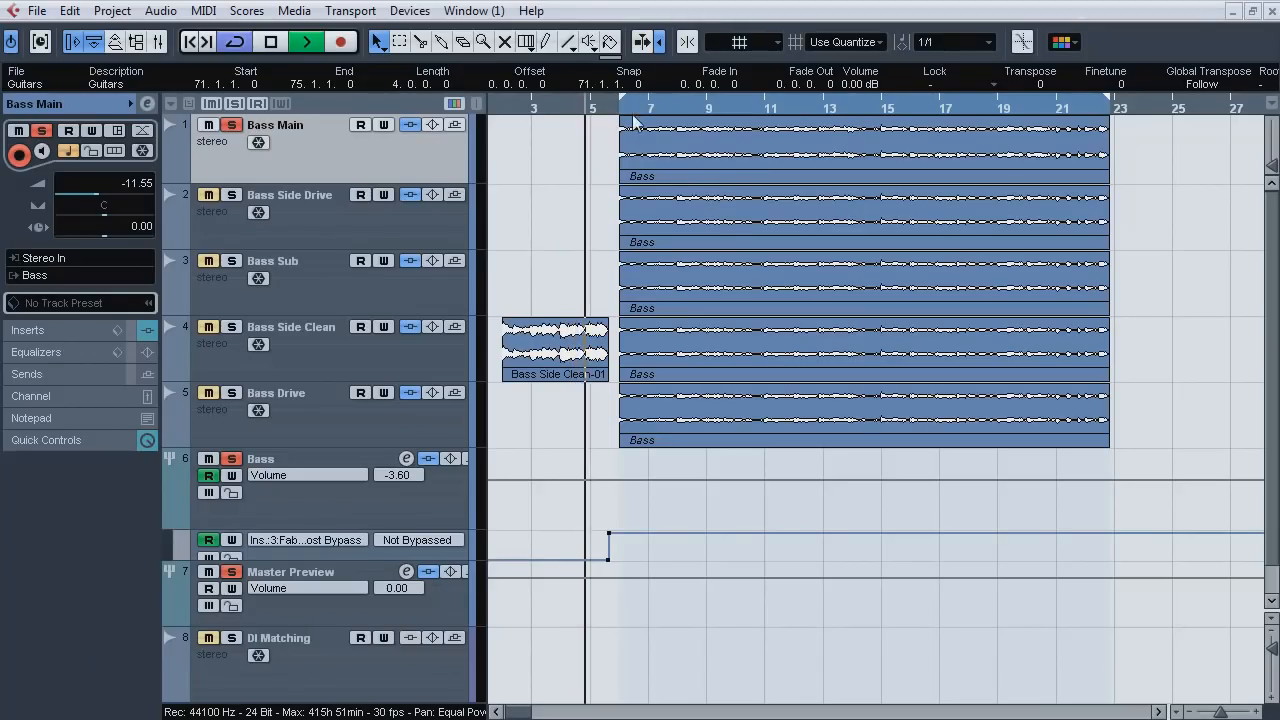
{"action": "key", "text": "F3"}
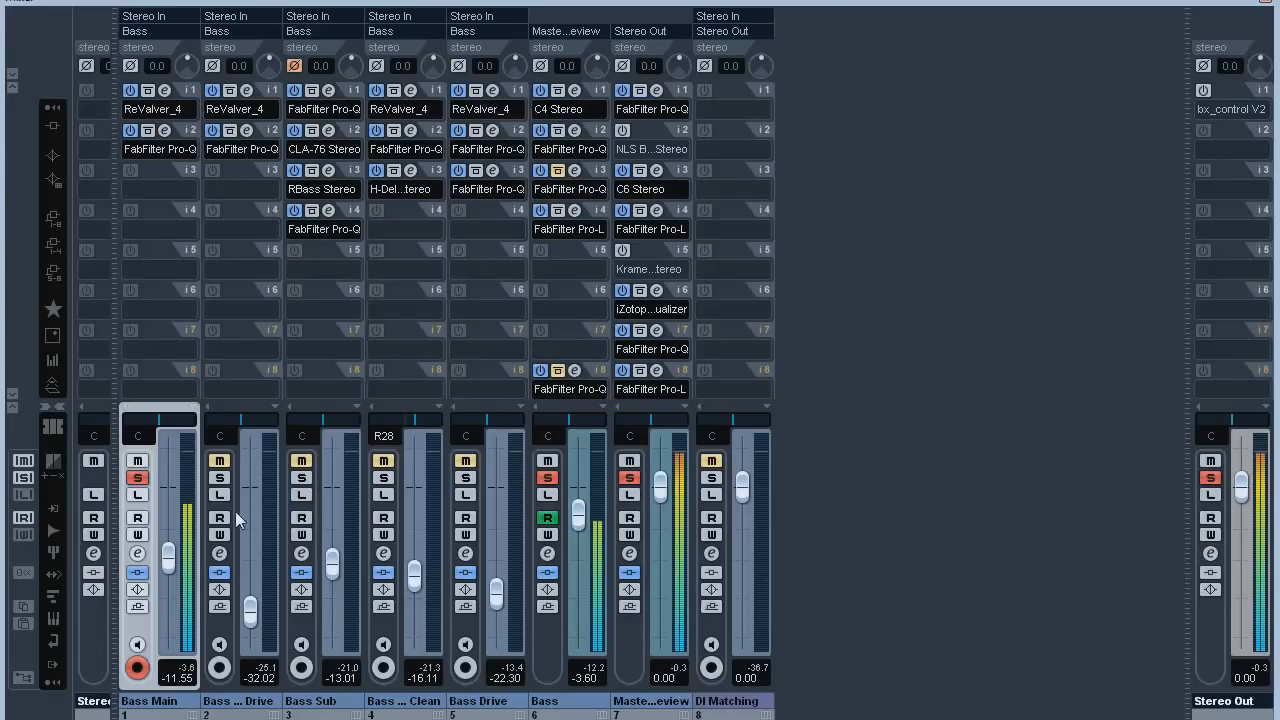
{"action": "left_click", "coordinate": [137, 573]}
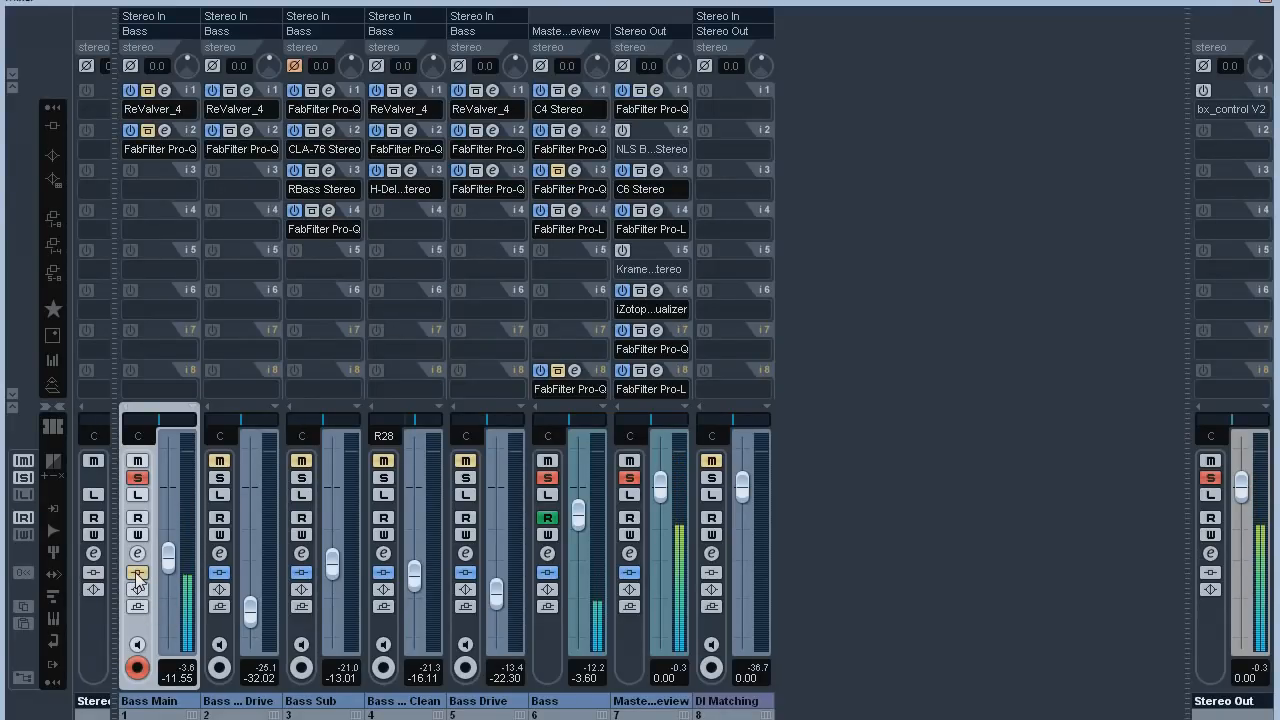
{"action": "left_click", "coordinate": [137, 573]}
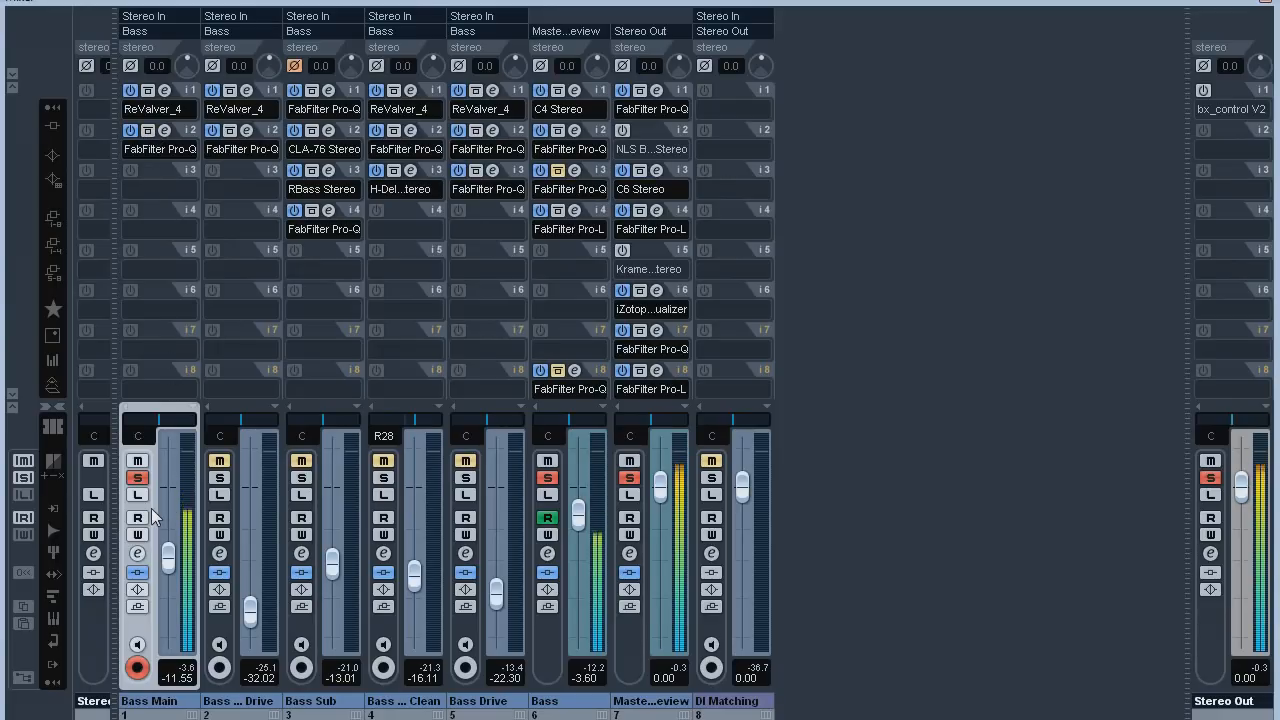
Solo the Bass Side Drive track and examine the module chains and the input and output sections of its insert 1 ReValver_4.
{"action": "left_click", "coordinate": [220, 478]}
{"action": "left_click", "coordinate": [247, 90]}
{"action": "left_click", "coordinate": [798, 90]}
{"action": "left_click", "coordinate": [826, 131]}
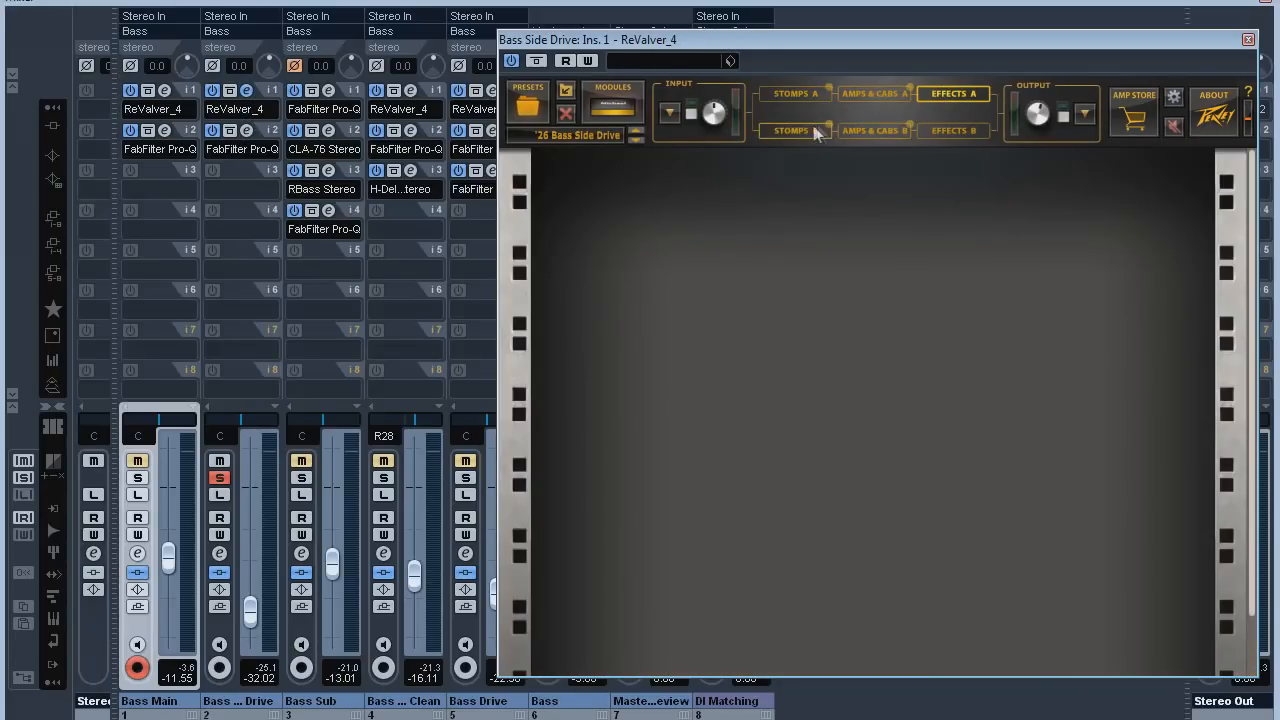
{"action": "left_click", "coordinate": [877, 130]}
{"action": "left_click", "coordinate": [957, 131]}
{"action": "left_click", "coordinate": [1084, 114]}
{"action": "left_click", "coordinate": [669, 112]}
{"action": "left_click", "coordinate": [669, 112]}
{"action": "left_click", "coordinate": [669, 112]}
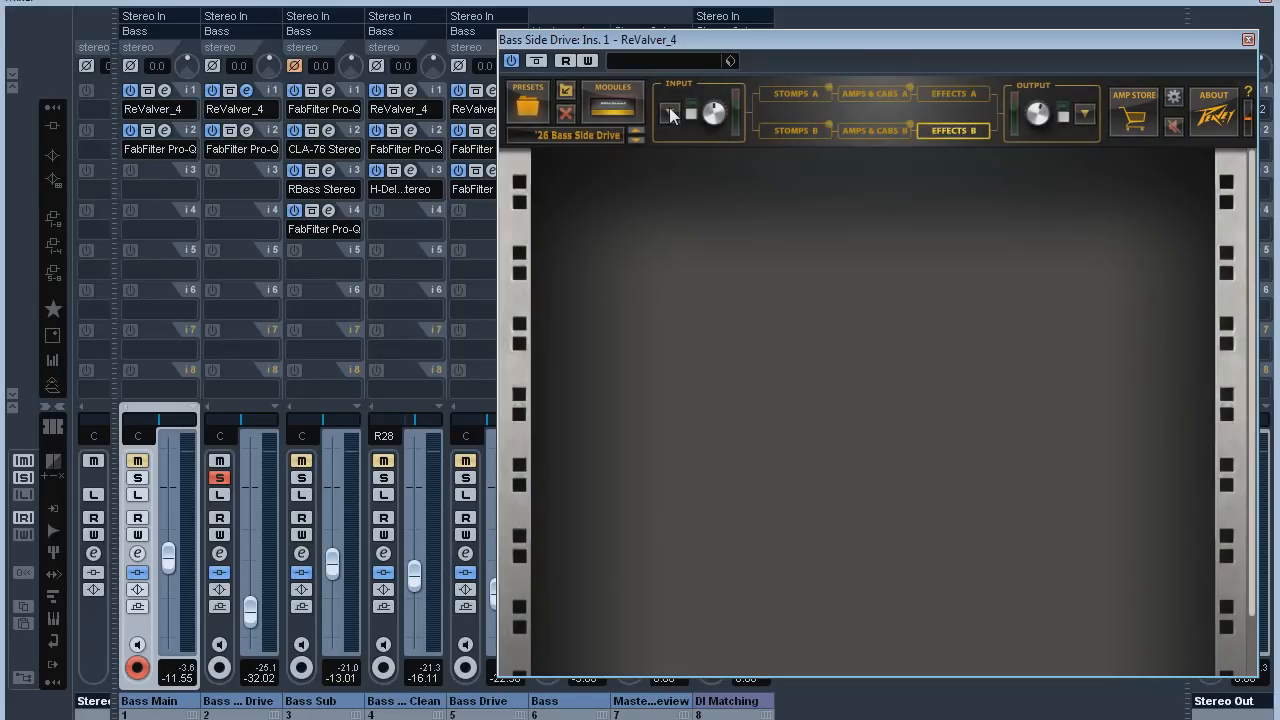
{"action": "left_click", "coordinate": [247, 90]}
Inspect Bass Side Drive's insert 2 Pro-Q curve and output gain, and compare the playing track with its inserts bypassed and active.
{"action": "left_click", "coordinate": [247, 130]}
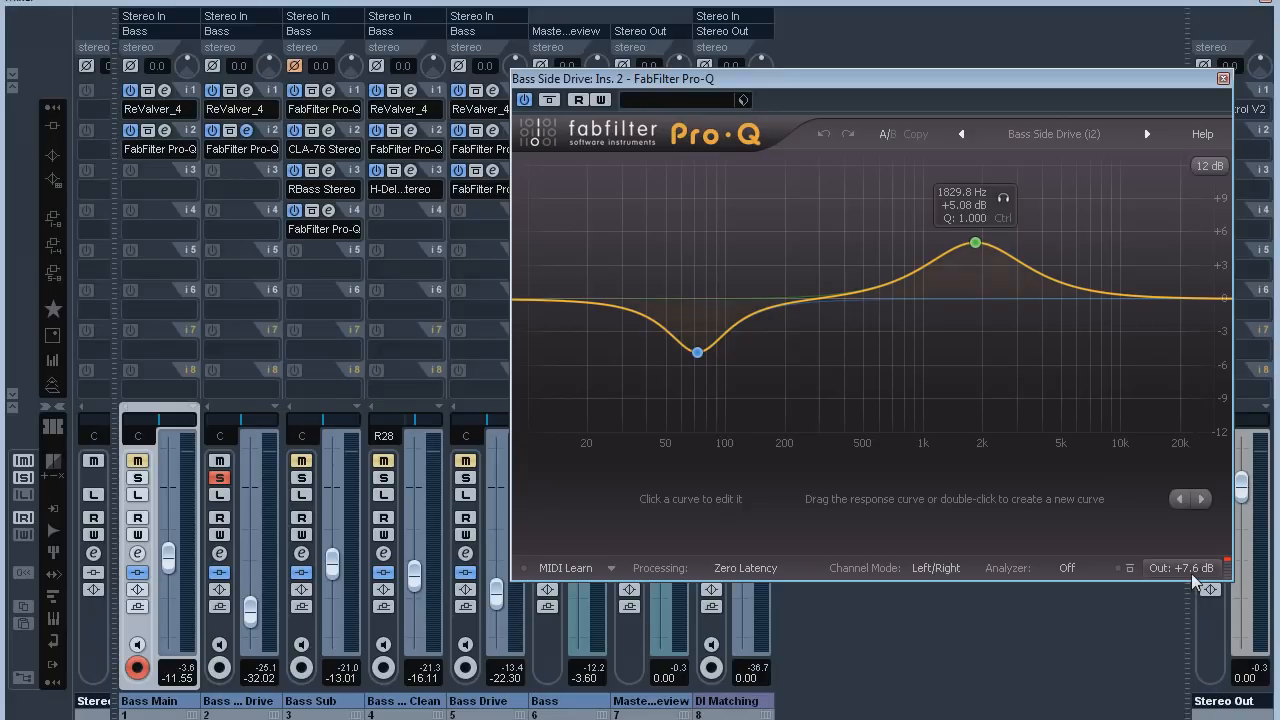
{"action": "left_click", "coordinate": [247, 132]}
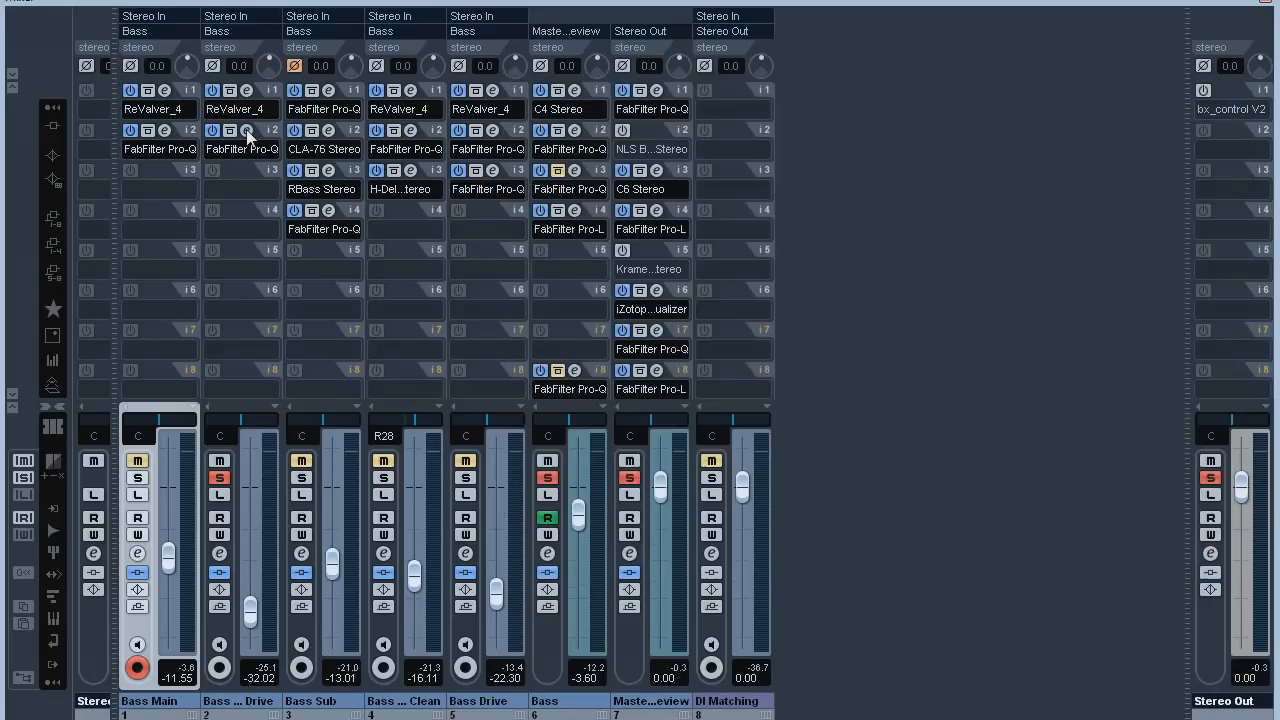
{"action": "left_click", "coordinate": [219, 573]}
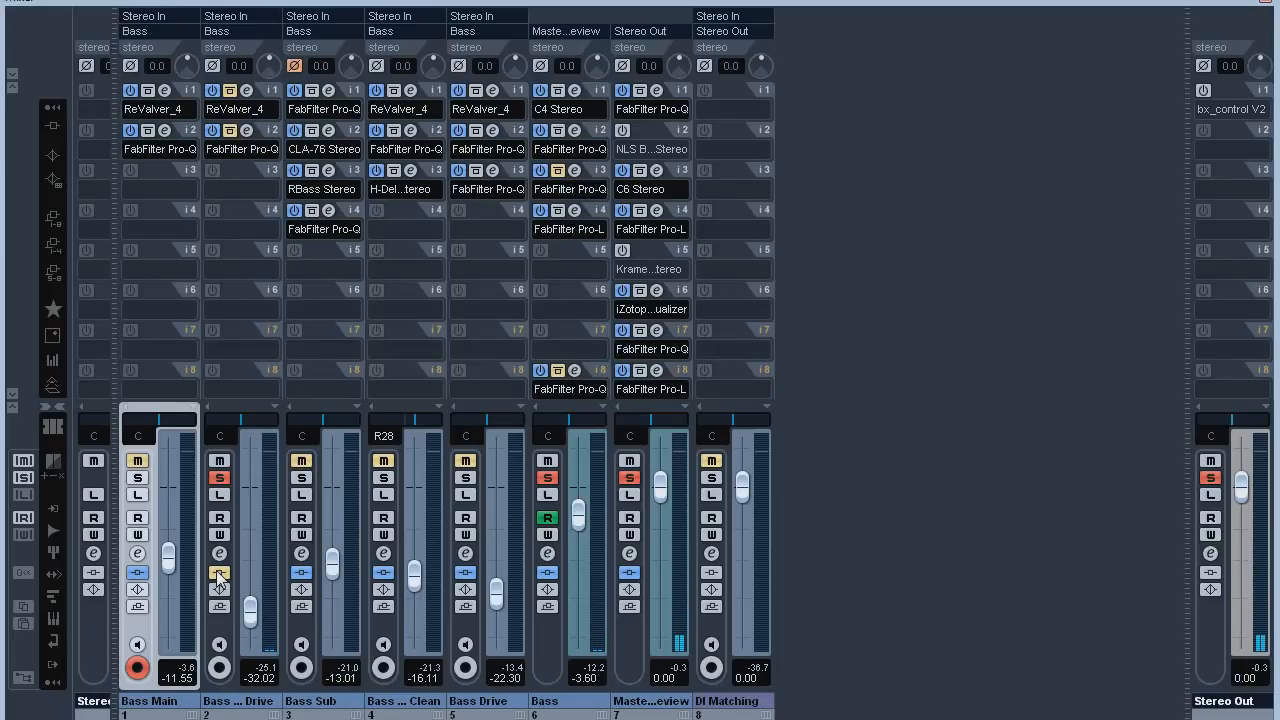
{"action": "left_click", "coordinate": [219, 573]}
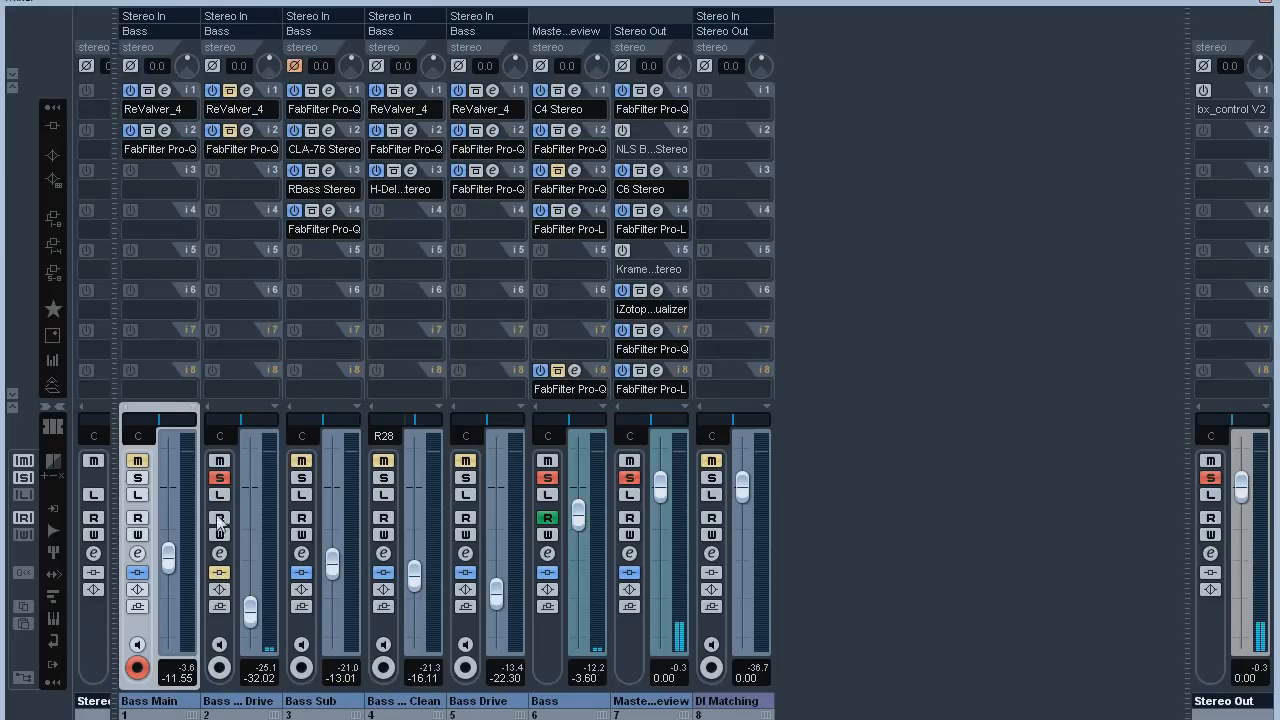
{"action": "left_click", "coordinate": [230, 132]}
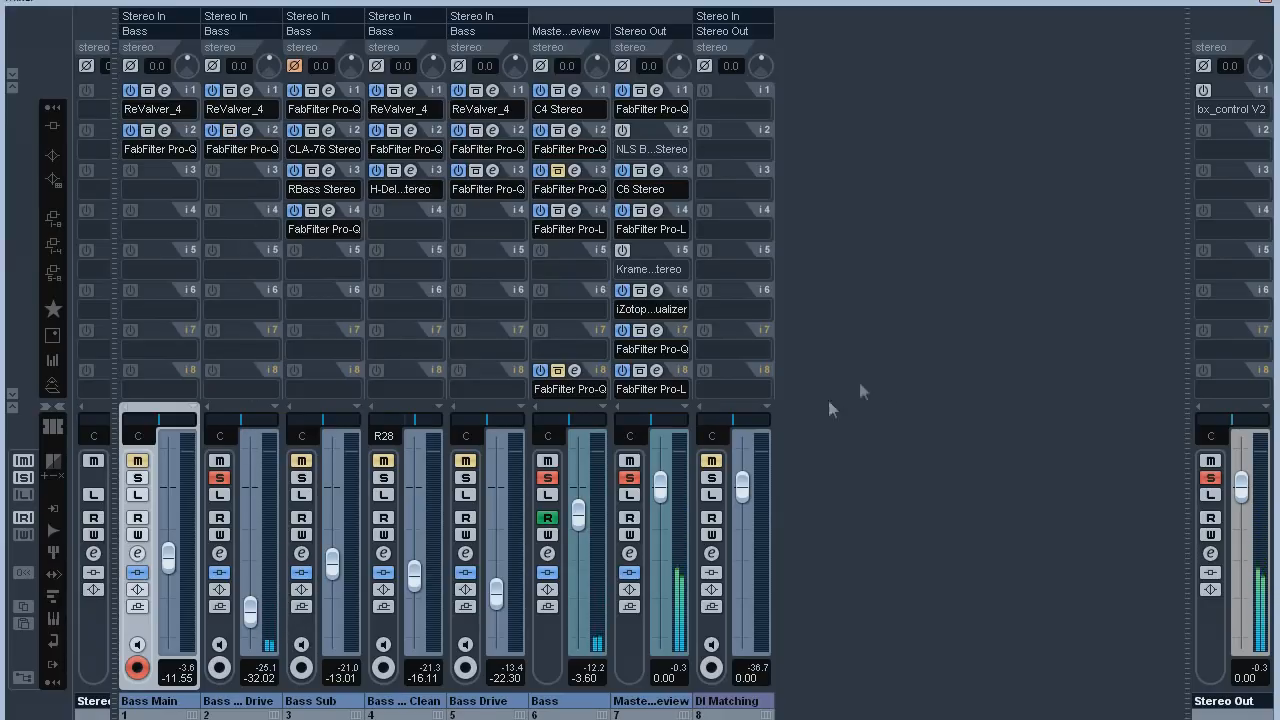
Switch the solo to Bass Sub and examine its insert 1 Pro-Q low-pass curve and insert 2 CLA-76 compressor settings.
{"action": "left_click", "coordinate": [219, 477]}
{"action": "left_click", "coordinate": [301, 477]}
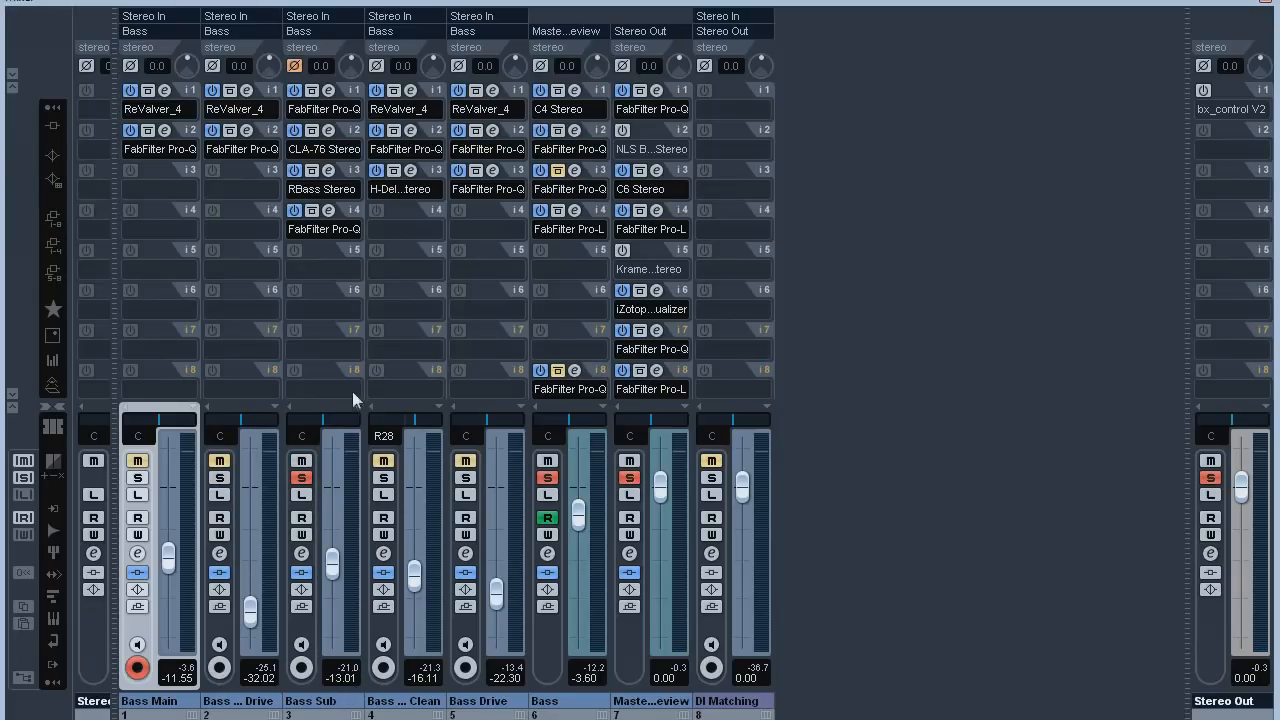
{"action": "left_click", "coordinate": [329, 91]}
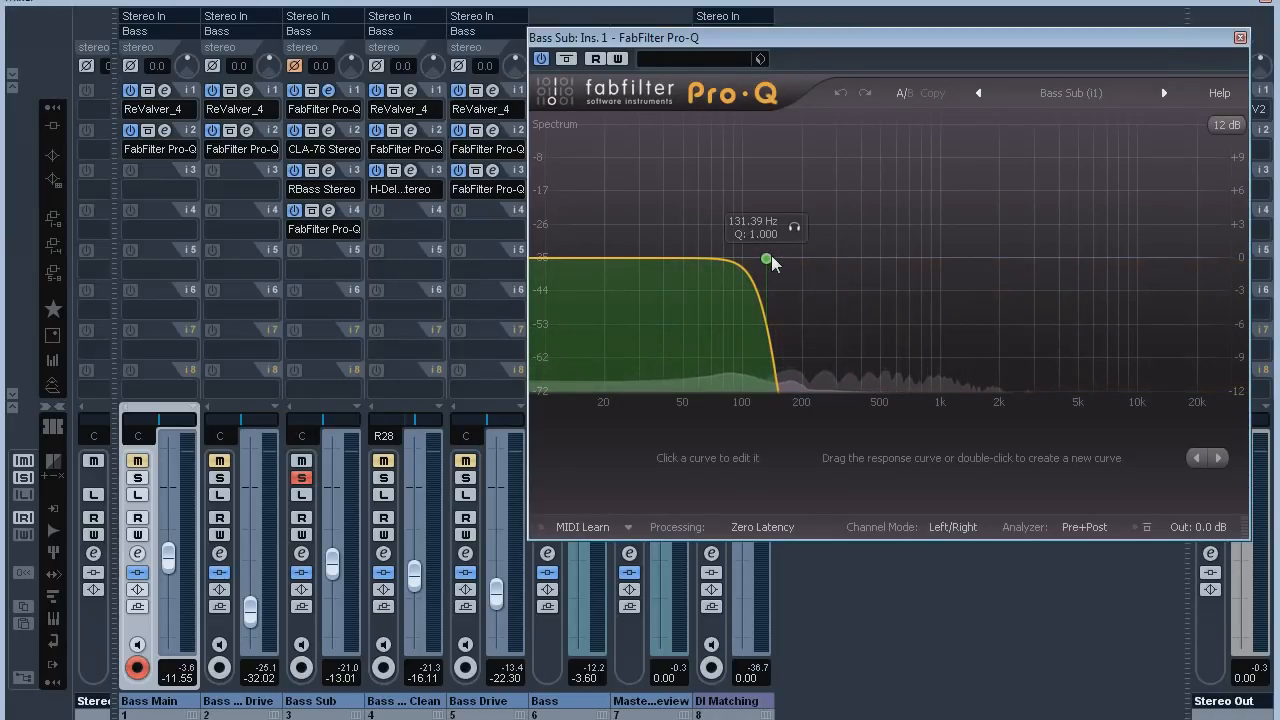
{"action": "left_click", "coordinate": [330, 92]}
{"action": "left_click", "coordinate": [329, 131]}
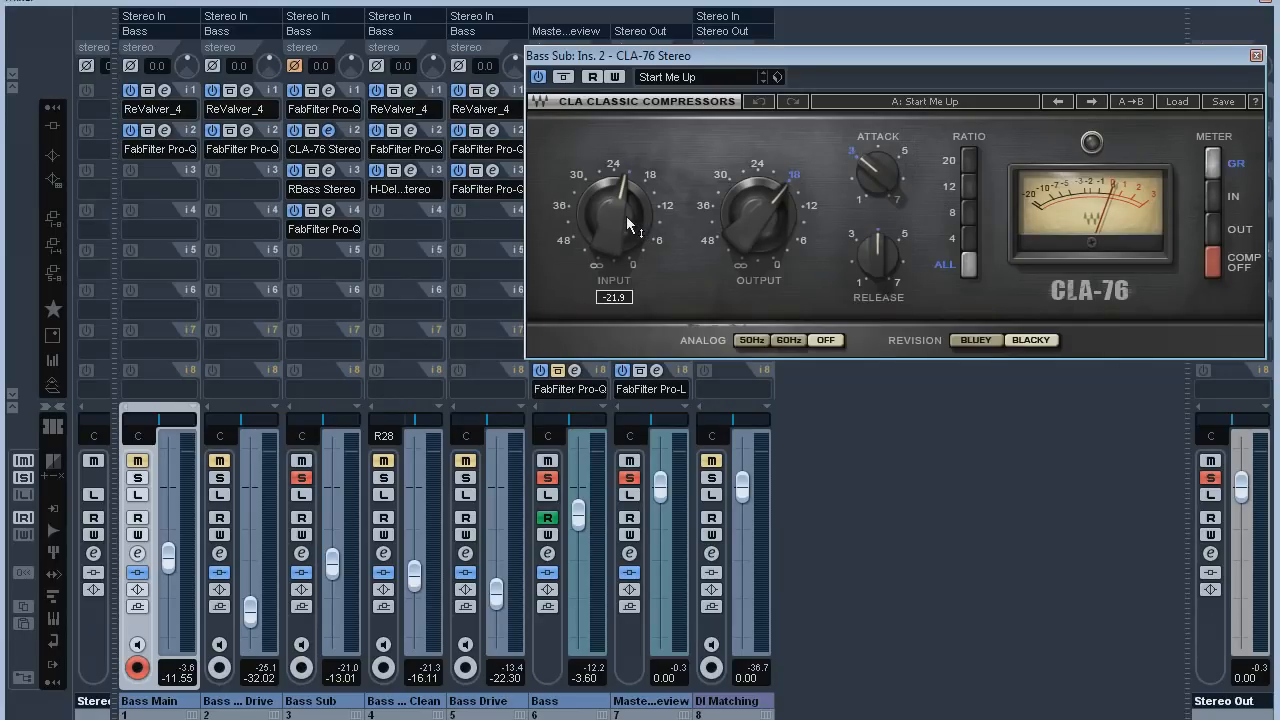
{"action": "mouse_move", "coordinate": [877, 176]}
{"action": "mouse_move", "coordinate": [879, 263]}
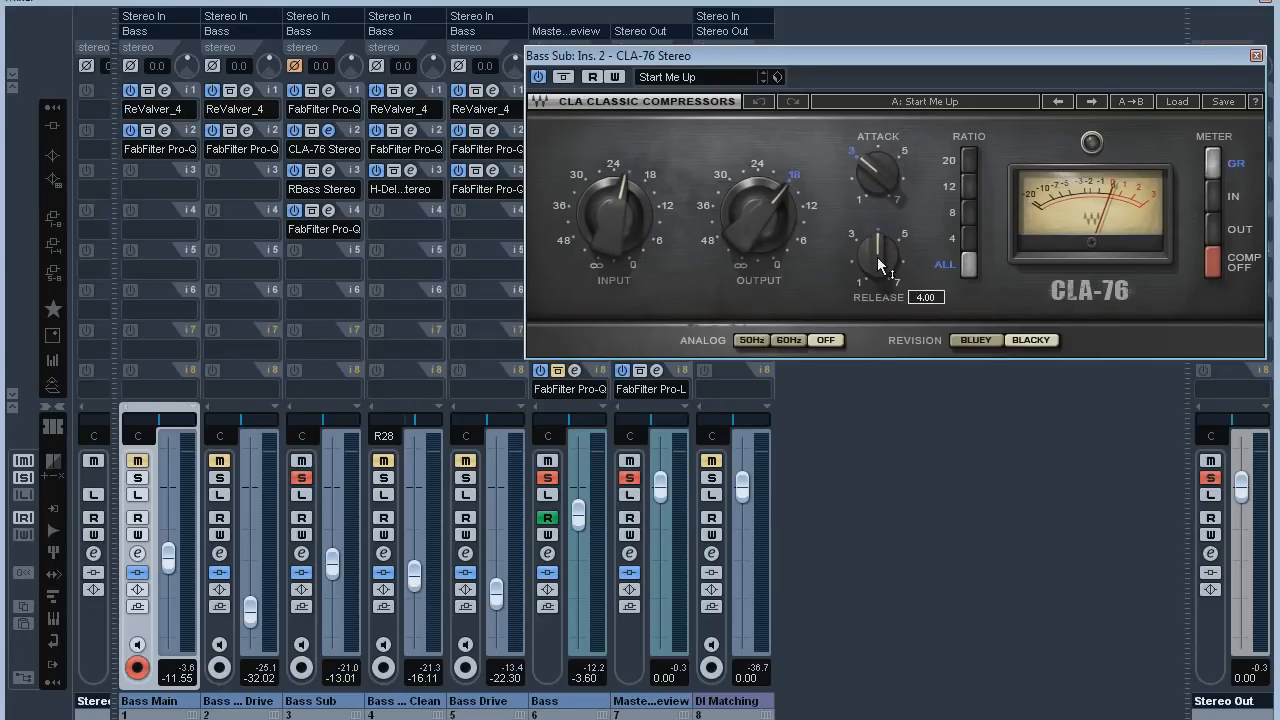
{"action": "left_click", "coordinate": [330, 131]}
Examine Bass Sub's insert 3 RBass settings and its insert 4 Pro-Q low-pass curve.
{"action": "left_click", "coordinate": [329, 171]}
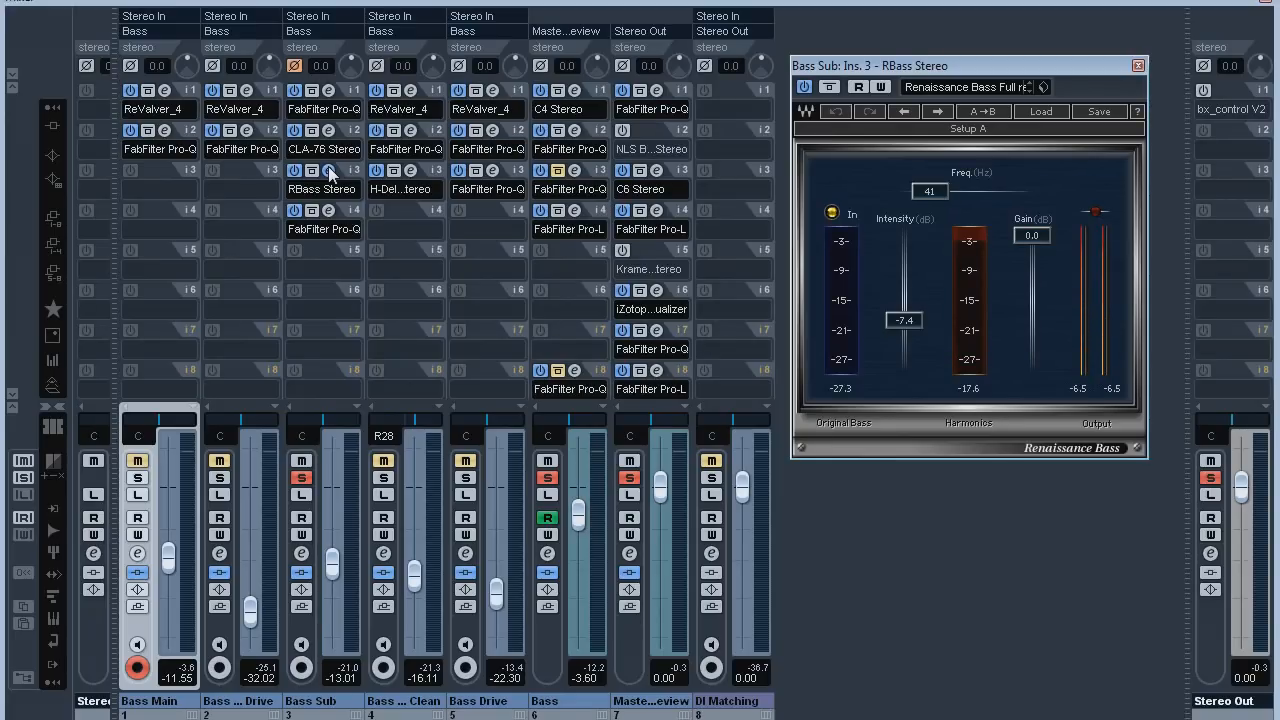
{"action": "left_click", "coordinate": [330, 172]}
{"action": "left_click", "coordinate": [329, 210]}
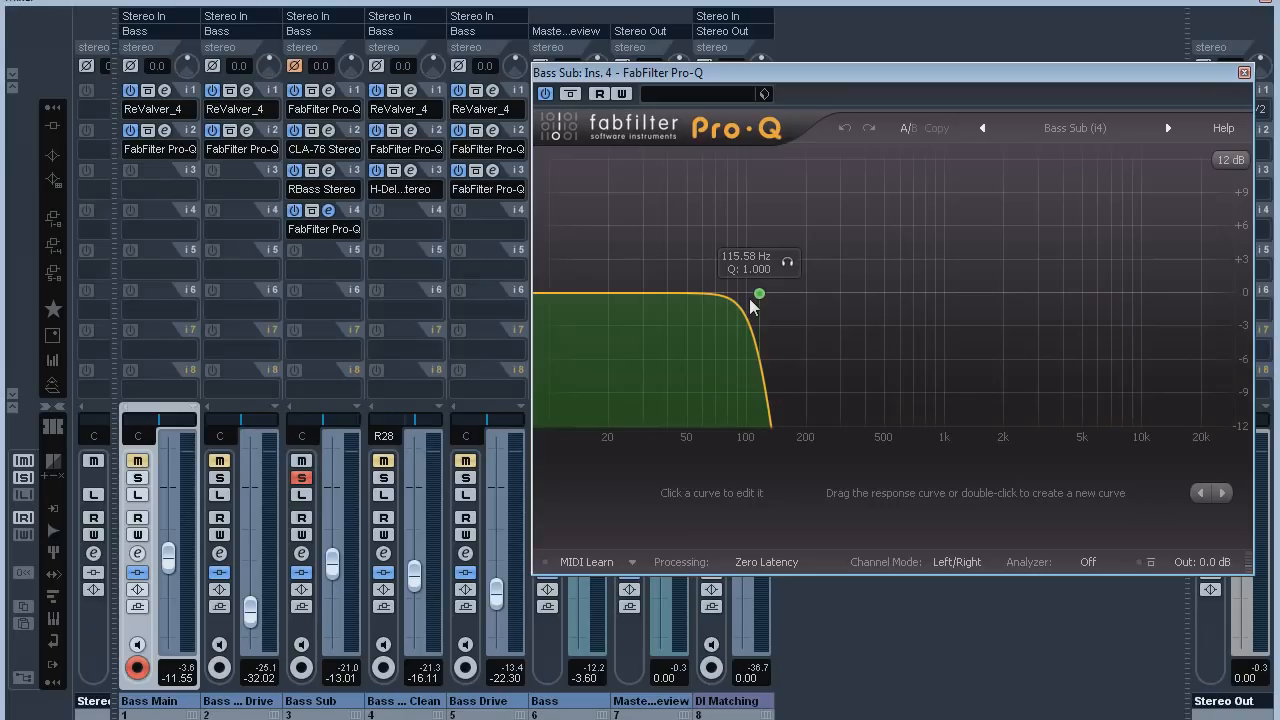
{"action": "left_click", "coordinate": [329, 210]}
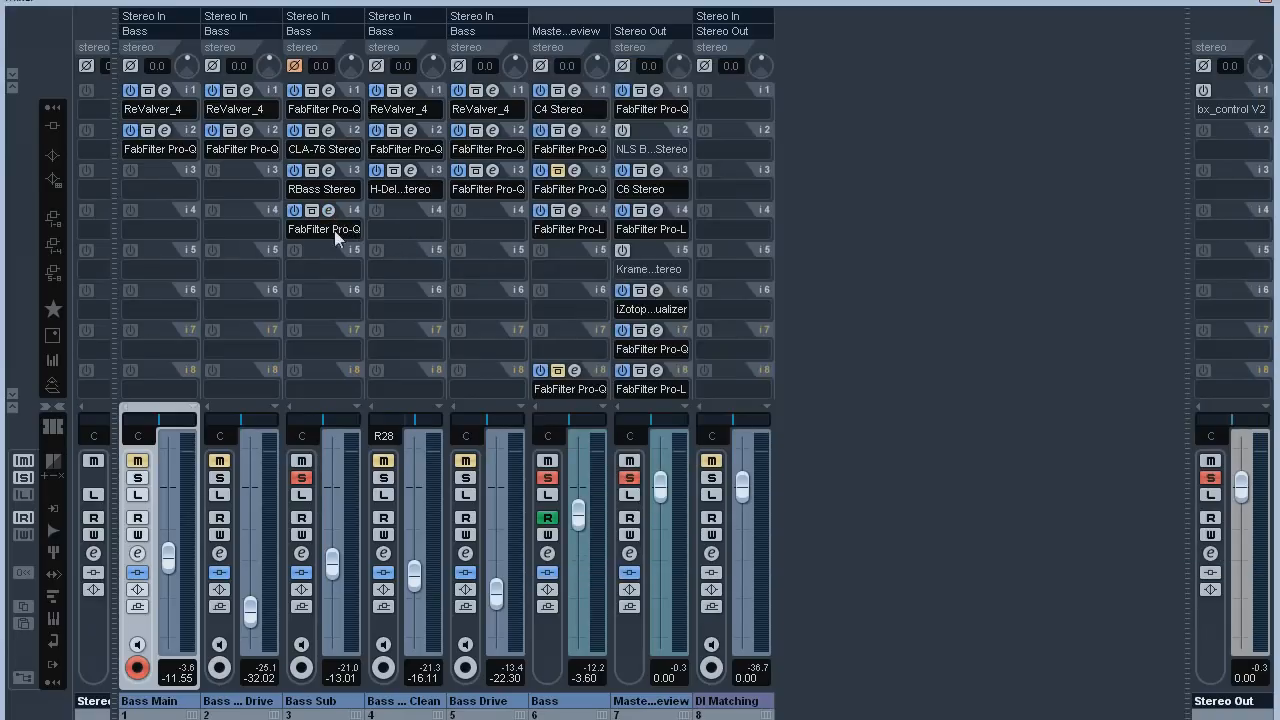
Play Bass Sub with all its inserts bypassed, and reactivate inserts 1 to 4 one by one to hear each effect.
{"action": "left_click", "coordinate": [301, 572]}
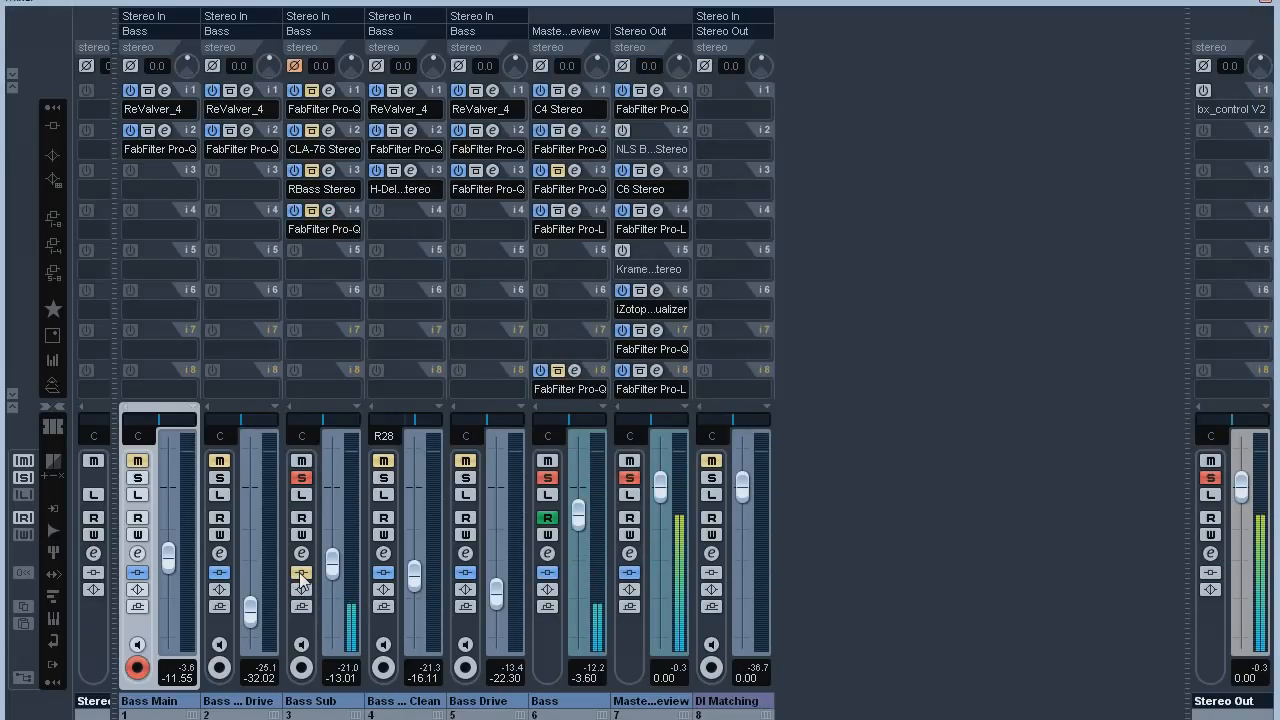
{"action": "left_click", "coordinate": [312, 90]}
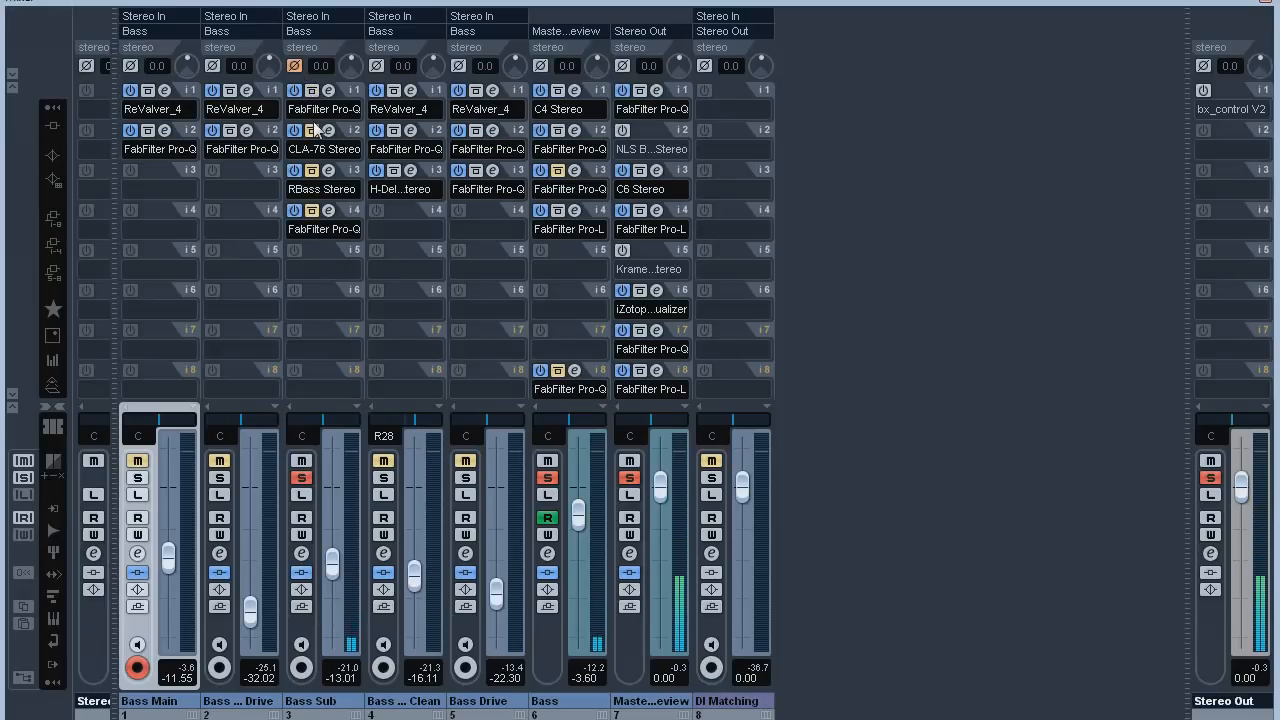
{"action": "left_click", "coordinate": [313, 132]}
{"action": "left_click", "coordinate": [312, 171]}
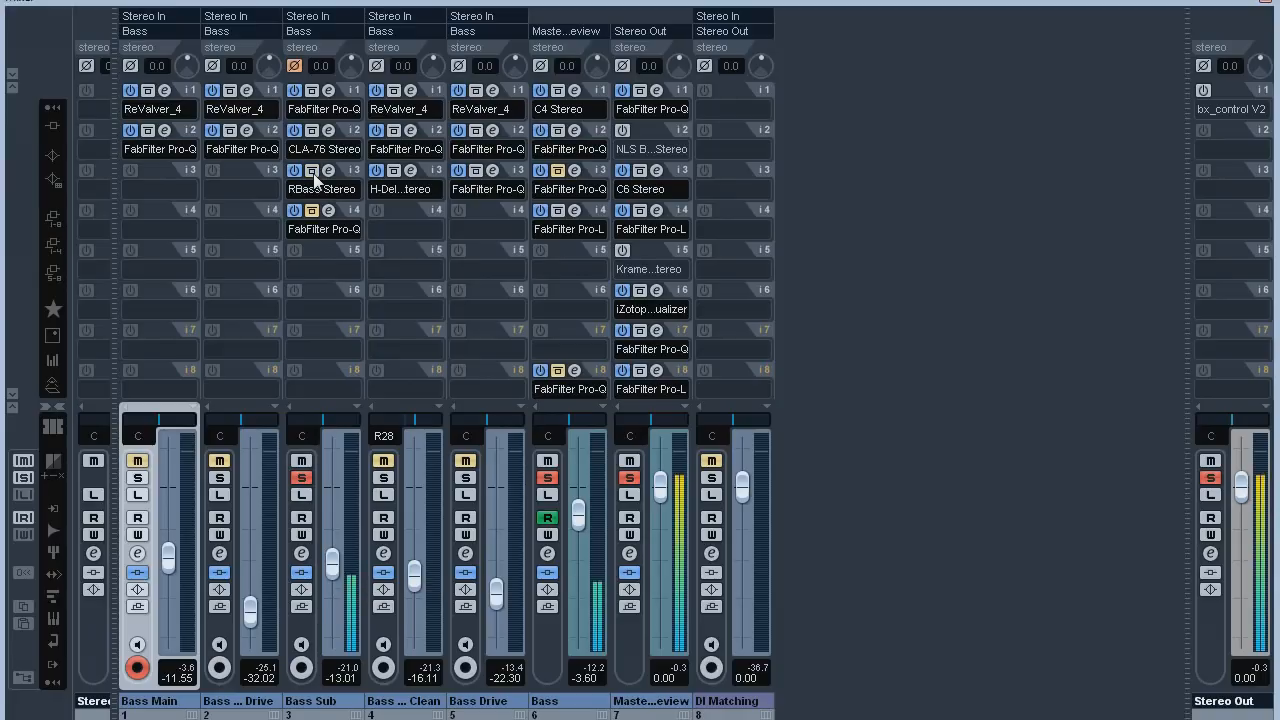
{"action": "left_click", "coordinate": [312, 211]}
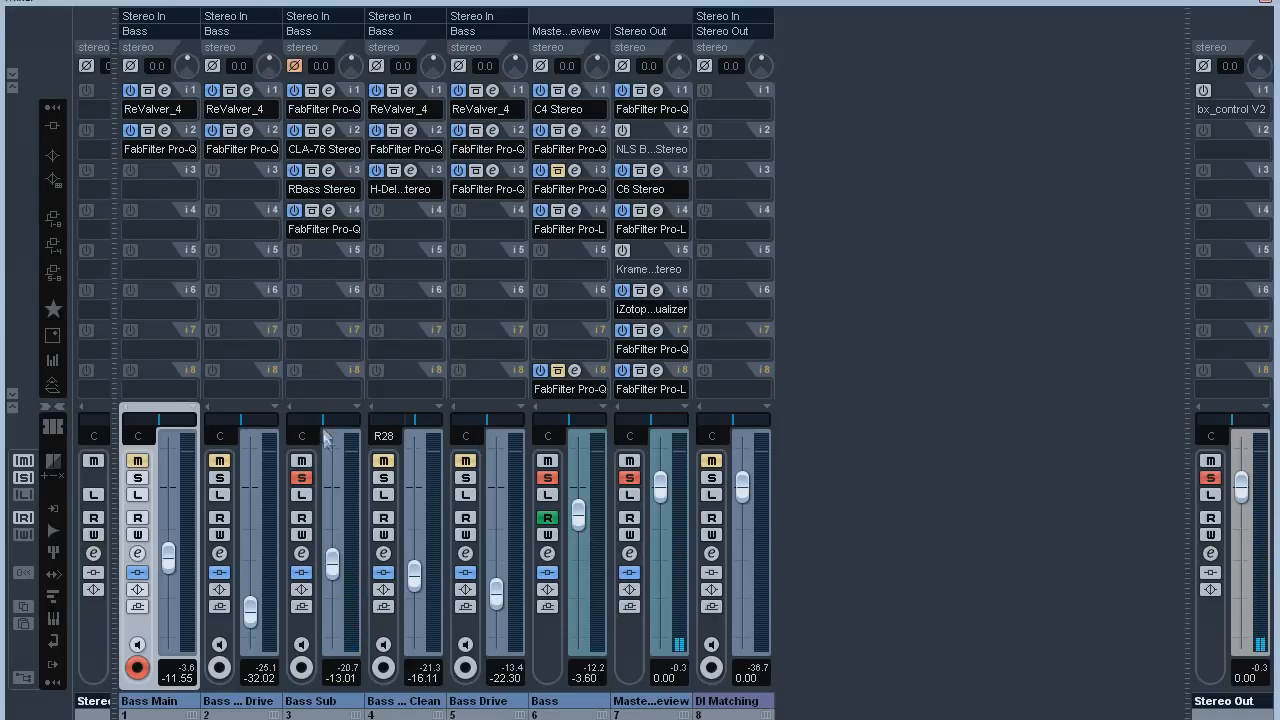
Switch the solo to Bass Side Clean and examine its insert 1 ReValver_4 amp, stomps, effects, and output and input mixers.
{"action": "left_click", "coordinate": [301, 477]}
{"action": "left_click", "coordinate": [383, 477]}
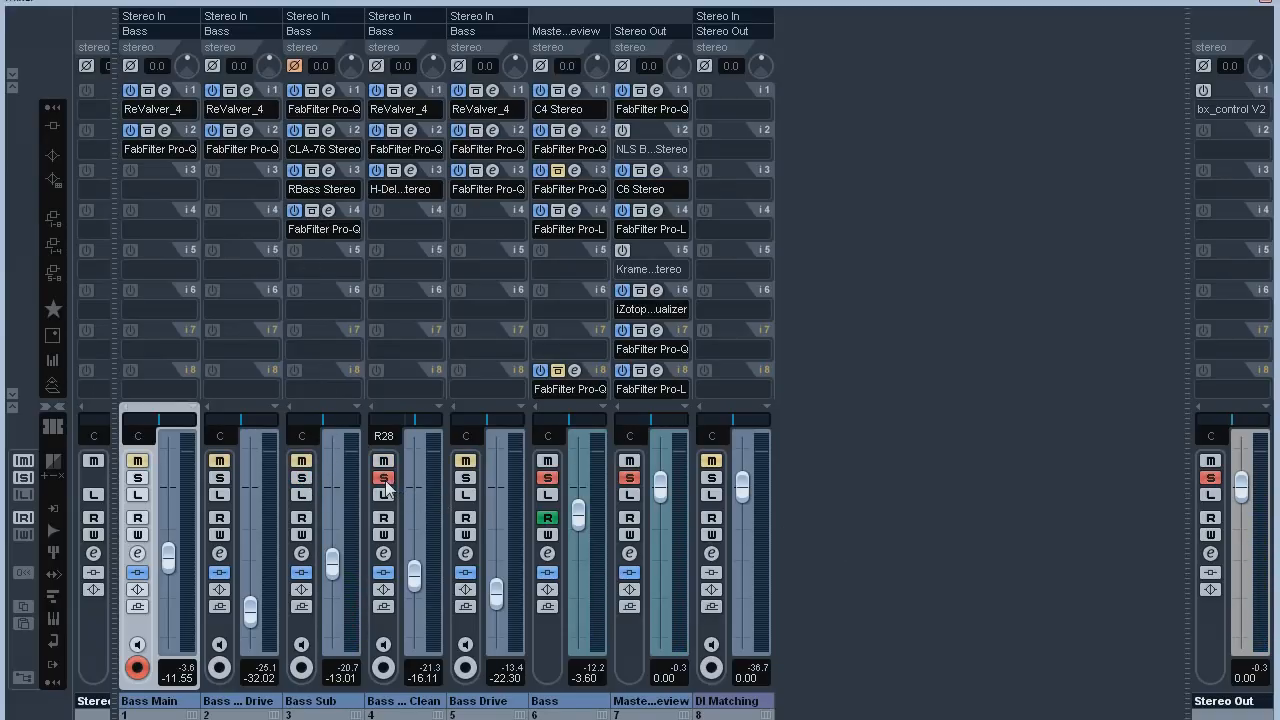
{"action": "left_click", "coordinate": [411, 91]}
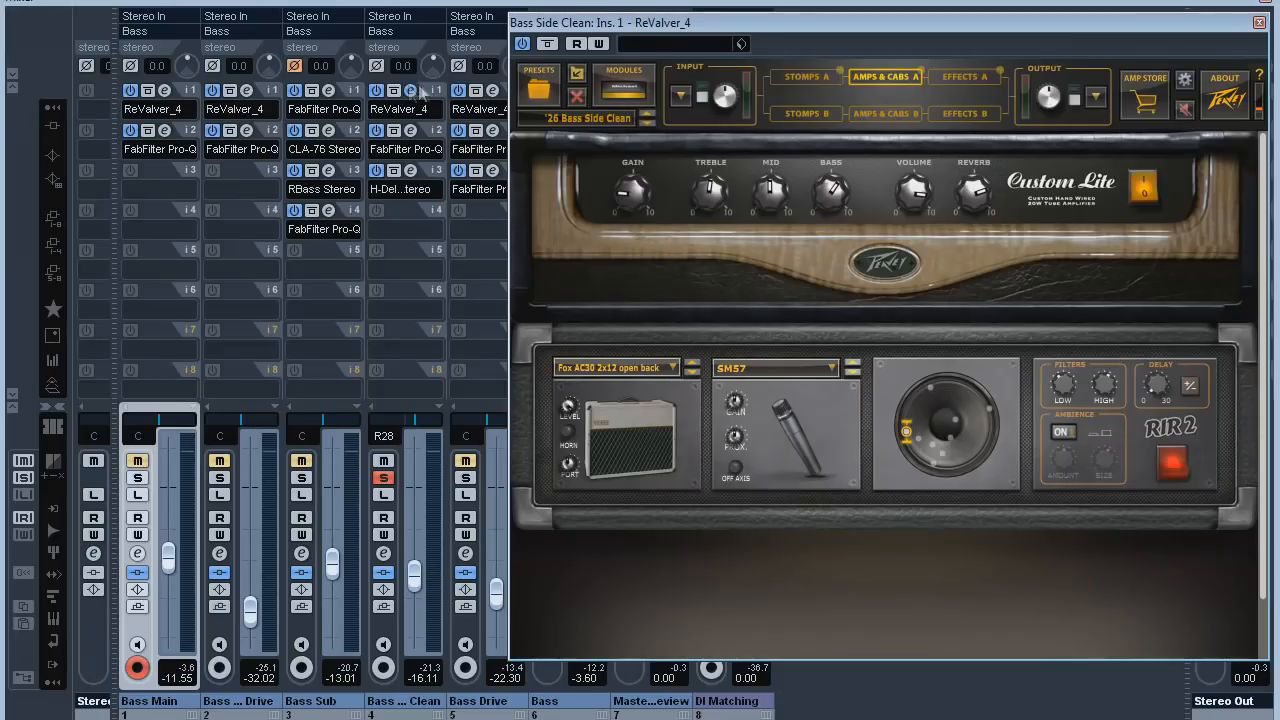
{"action": "left_click", "coordinate": [806, 76]}
{"action": "left_click", "coordinate": [966, 77]}
{"action": "left_click", "coordinate": [885, 113]}
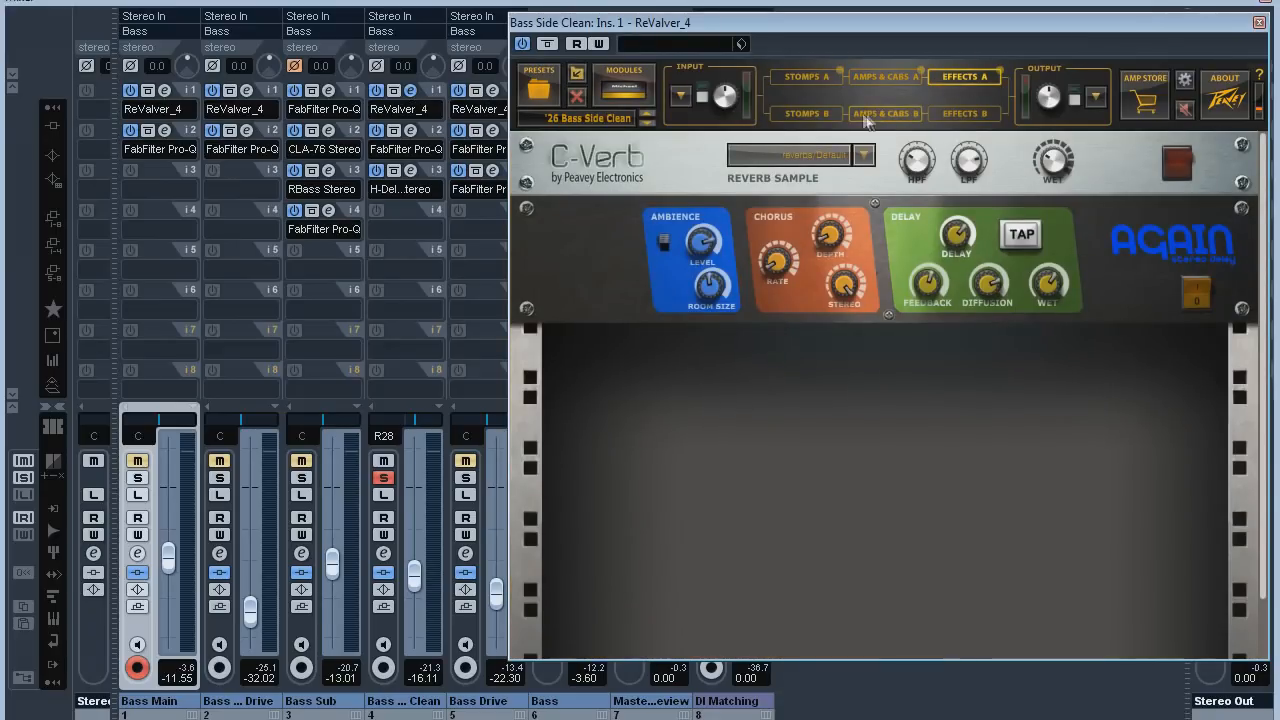
{"action": "left_click", "coordinate": [963, 113]}
{"action": "left_click", "coordinate": [1096, 100]}
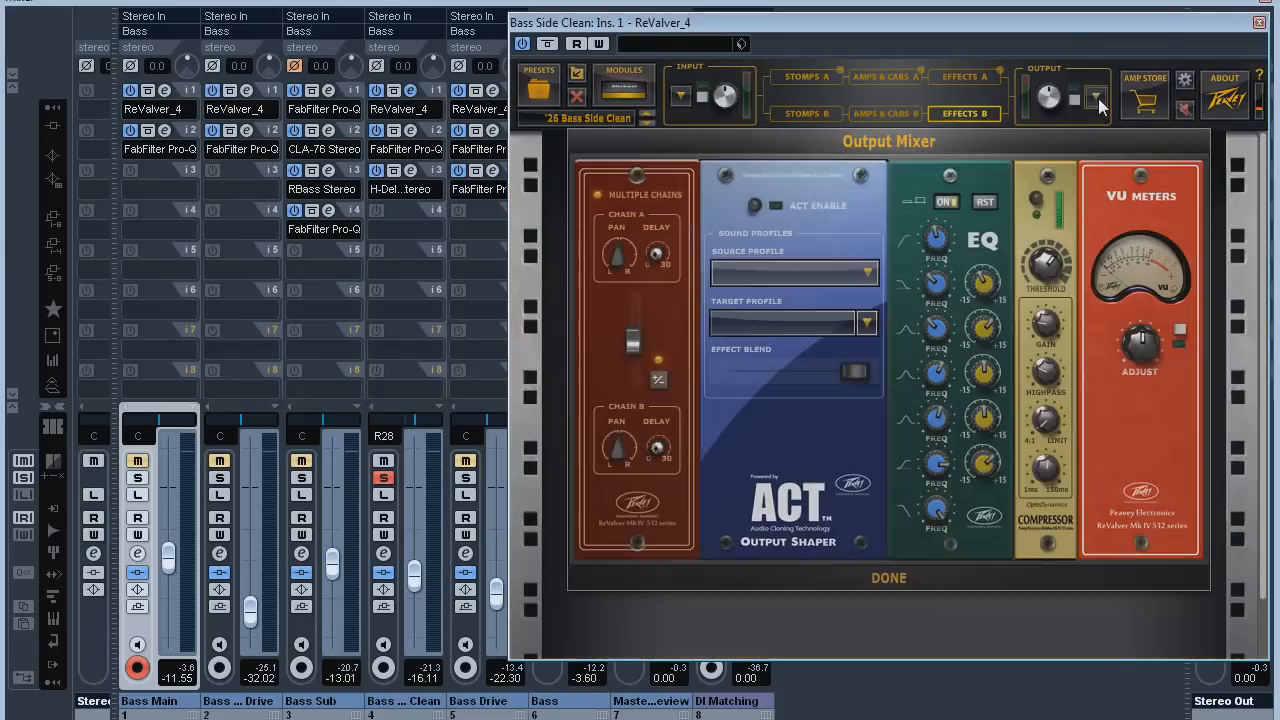
{"action": "left_click", "coordinate": [672, 94]}
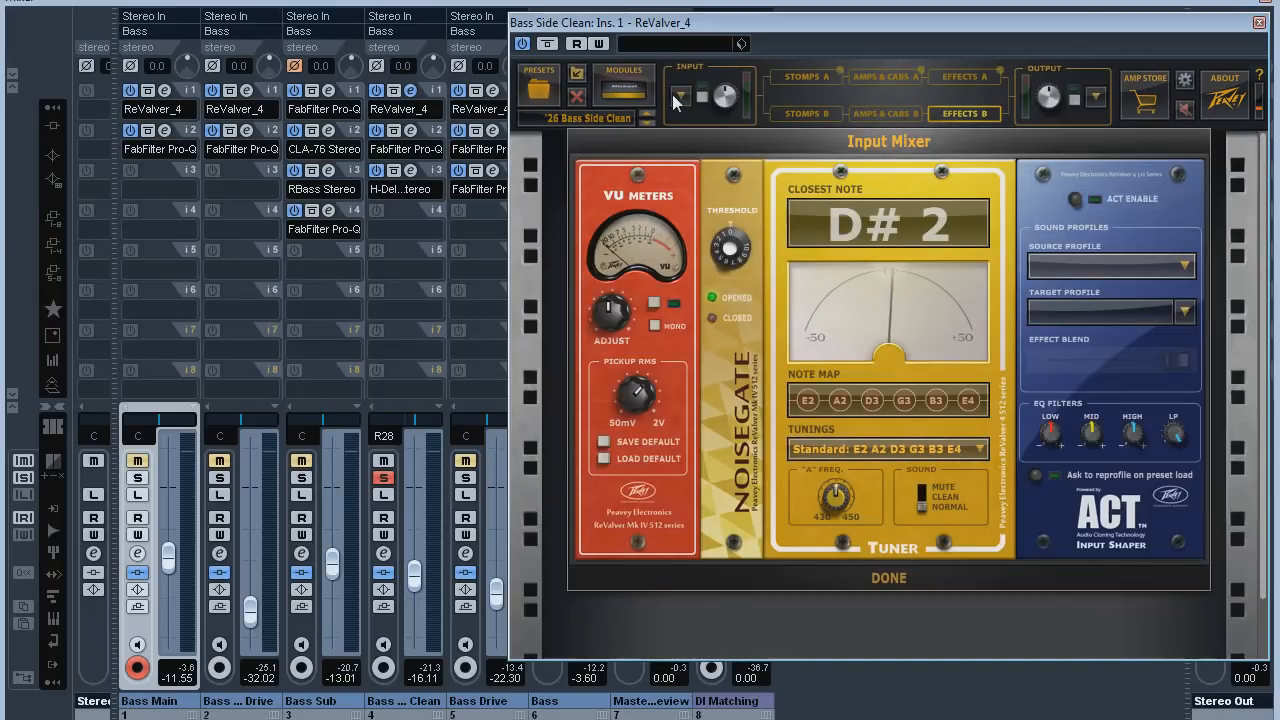
{"action": "left_click", "coordinate": [672, 94]}
{"action": "left_click", "coordinate": [409, 89]}
Examine Bass Side Clean's insert 2 Pro-Q curve and output gain and its insert 3 H-Delay settings.
{"action": "left_click", "coordinate": [409, 127]}
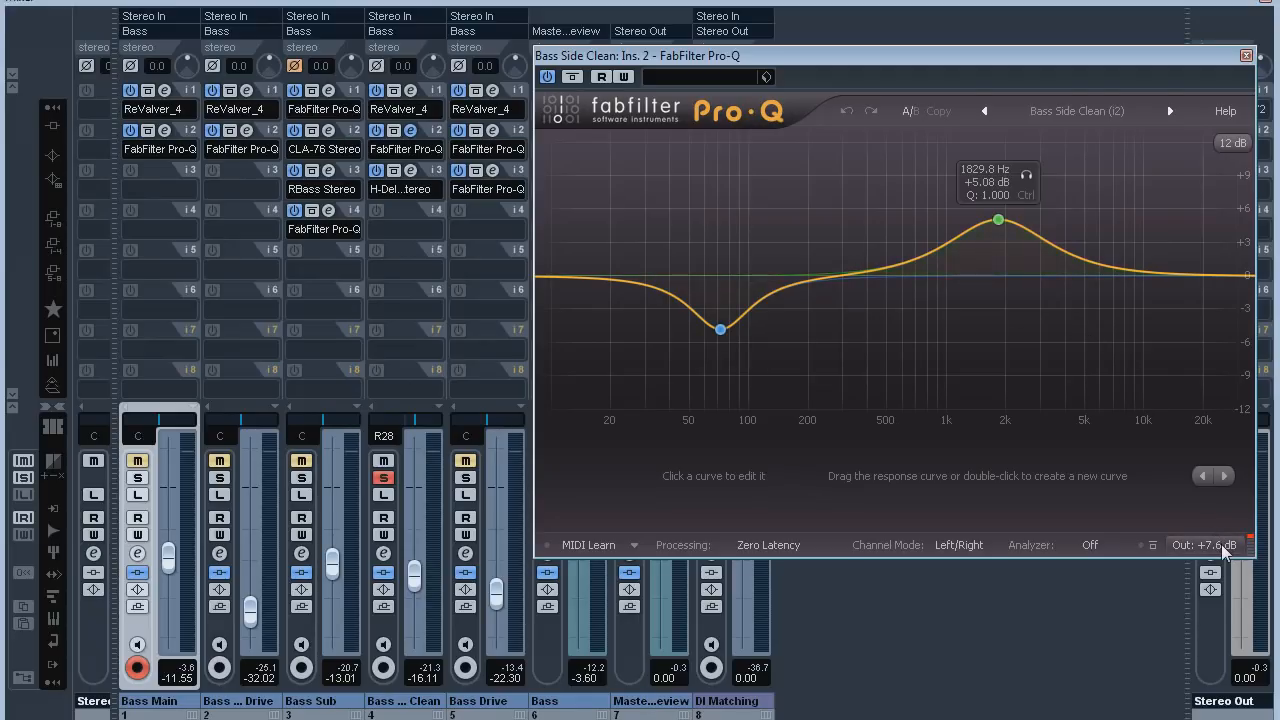
{"action": "left_click", "coordinate": [409, 170]}
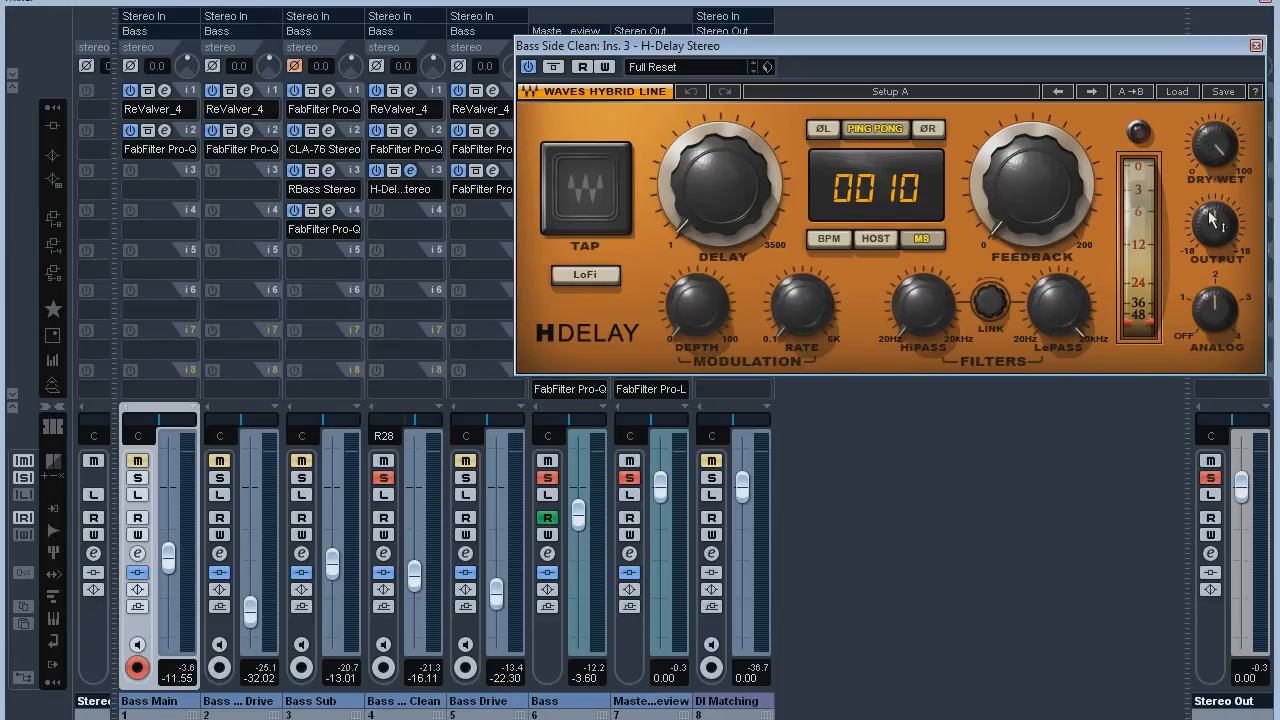
{"action": "left_click", "coordinate": [411, 171]}
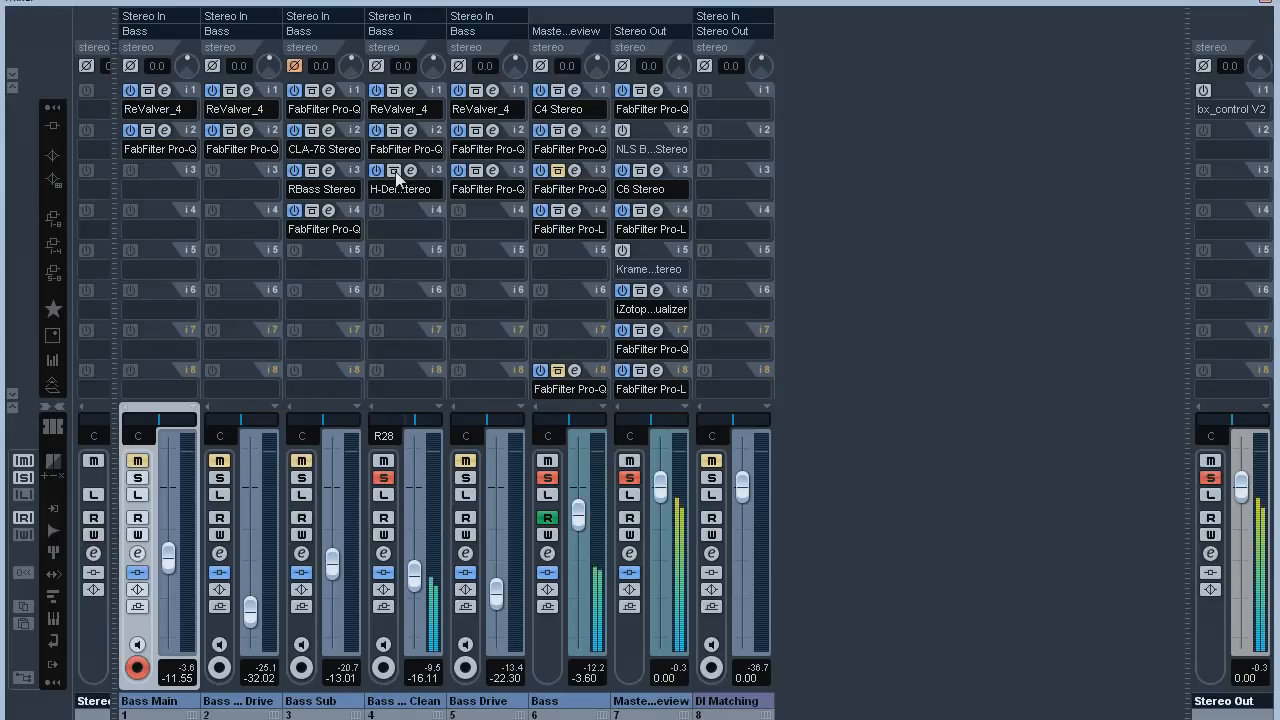
Switch the solo to Bass Drive and examine its insert 1 ReValver_4 amp and cab, stomps, effects, and input and output mixers.
{"action": "left_click", "coordinate": [383, 477]}
{"action": "left_click", "coordinate": [465, 477]}
{"action": "left_click", "coordinate": [491, 90]}
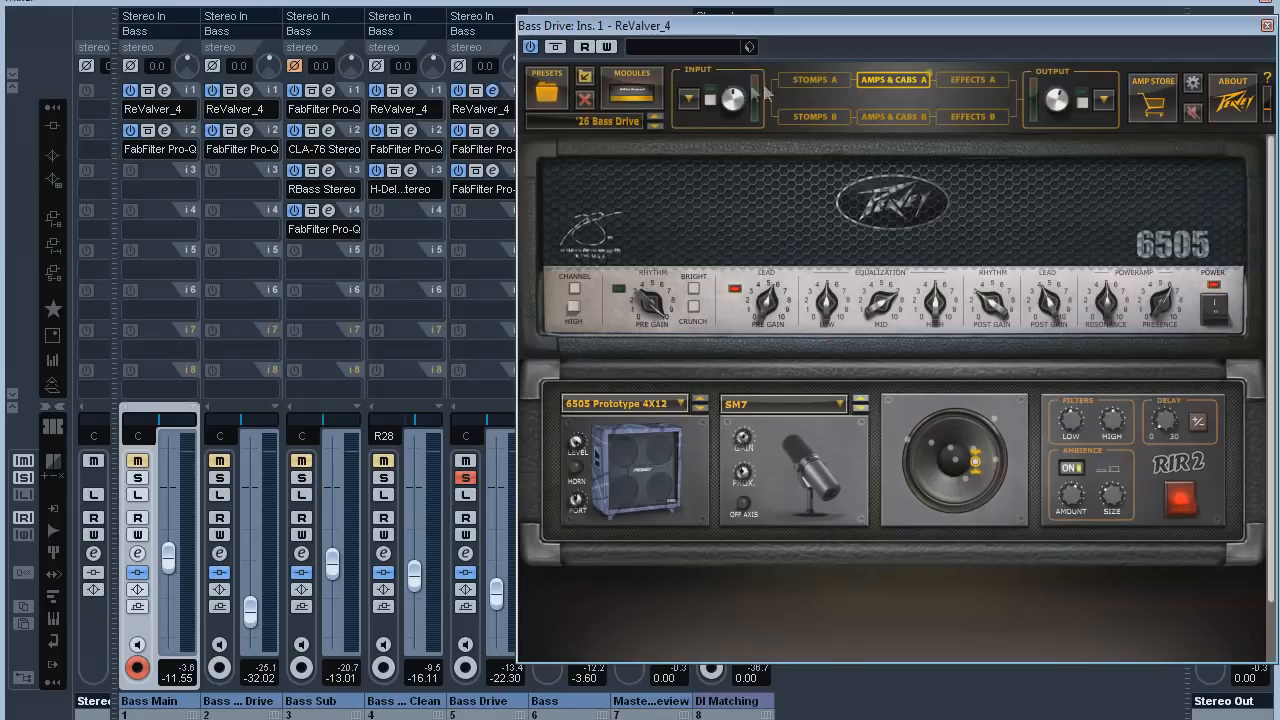
{"action": "left_click", "coordinate": [836, 81]}
{"action": "left_click", "coordinate": [973, 80]}
{"action": "left_click", "coordinate": [688, 96]}
{"action": "left_click", "coordinate": [1106, 98]}
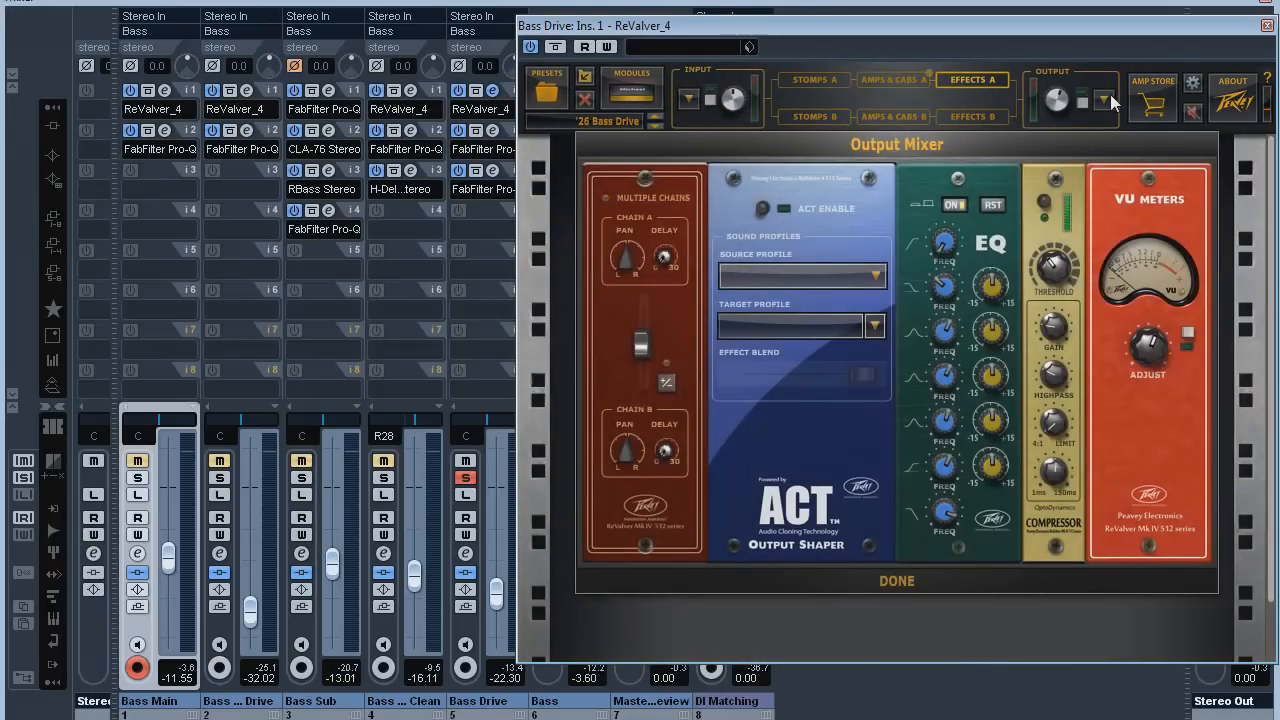
{"action": "left_click", "coordinate": [1106, 98]}
{"action": "left_click", "coordinate": [491, 90]}
Examine the Pro-Q curves and output gains on Bass Drive's inserts 2 and 3.
{"action": "left_click", "coordinate": [491, 130]}
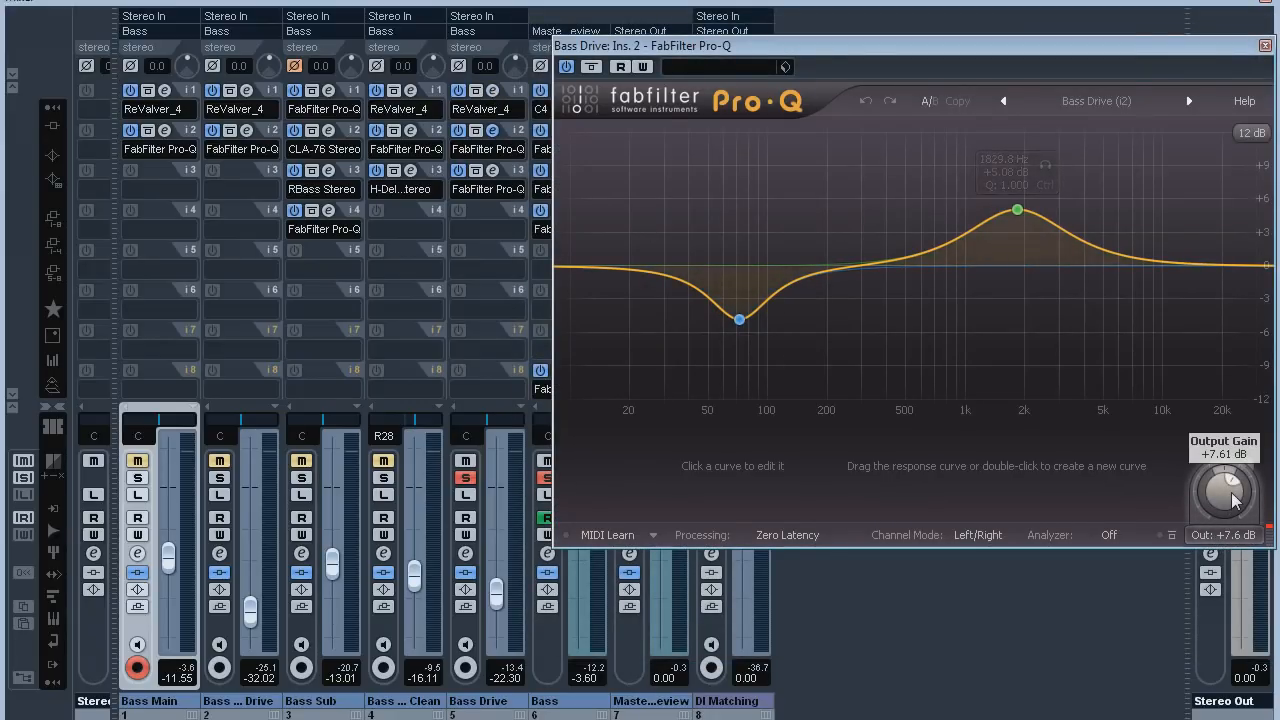
{"action": "left_click", "coordinate": [492, 130]}
{"action": "left_click", "coordinate": [492, 170]}
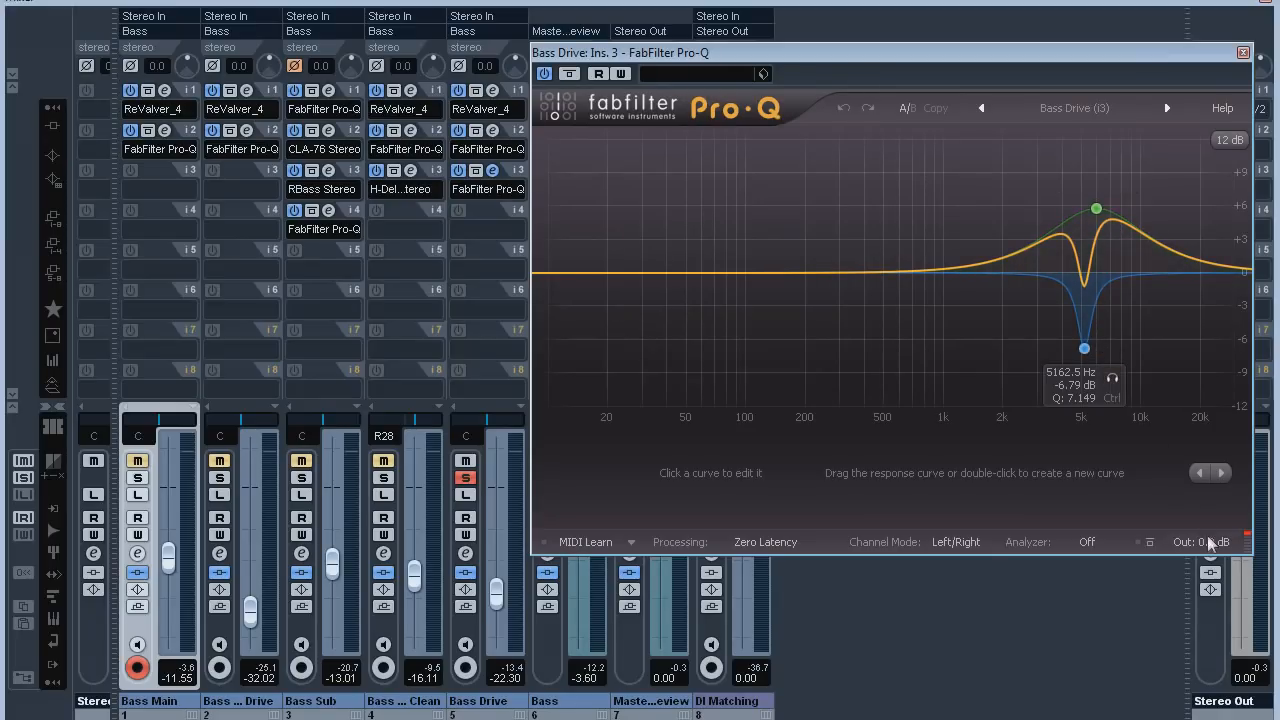
{"action": "left_click", "coordinate": [496, 168]}
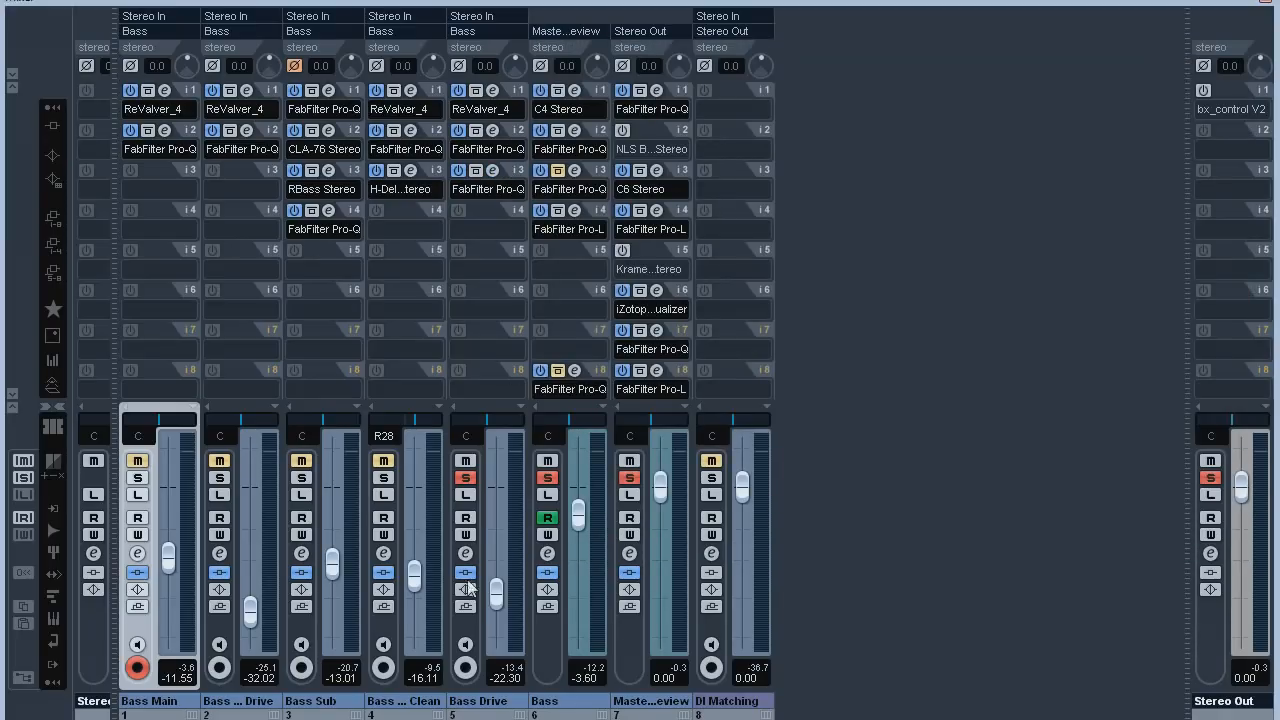
Play Bass Drive with its inserts bypassed, and reactivate them one by one to hear each effect.
{"action": "key", "text": "space"}
{"action": "left_click", "coordinate": [476, 91]}
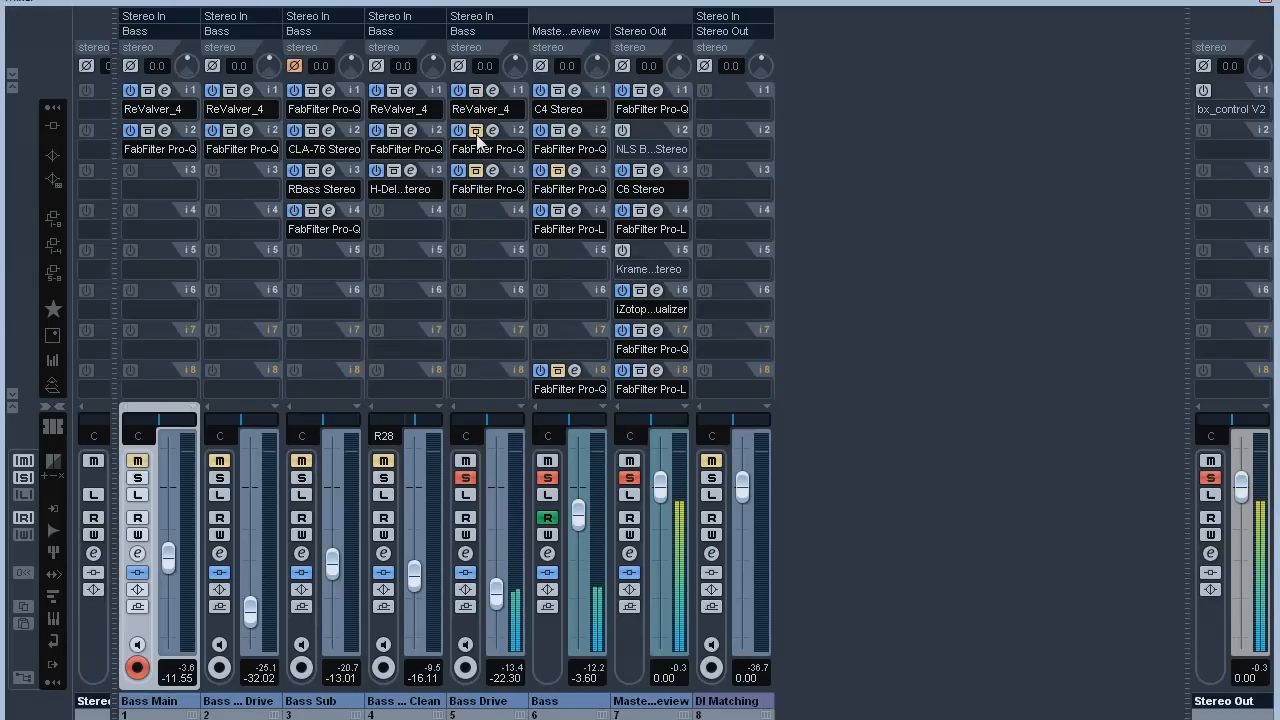
{"action": "left_click", "coordinate": [477, 135]}
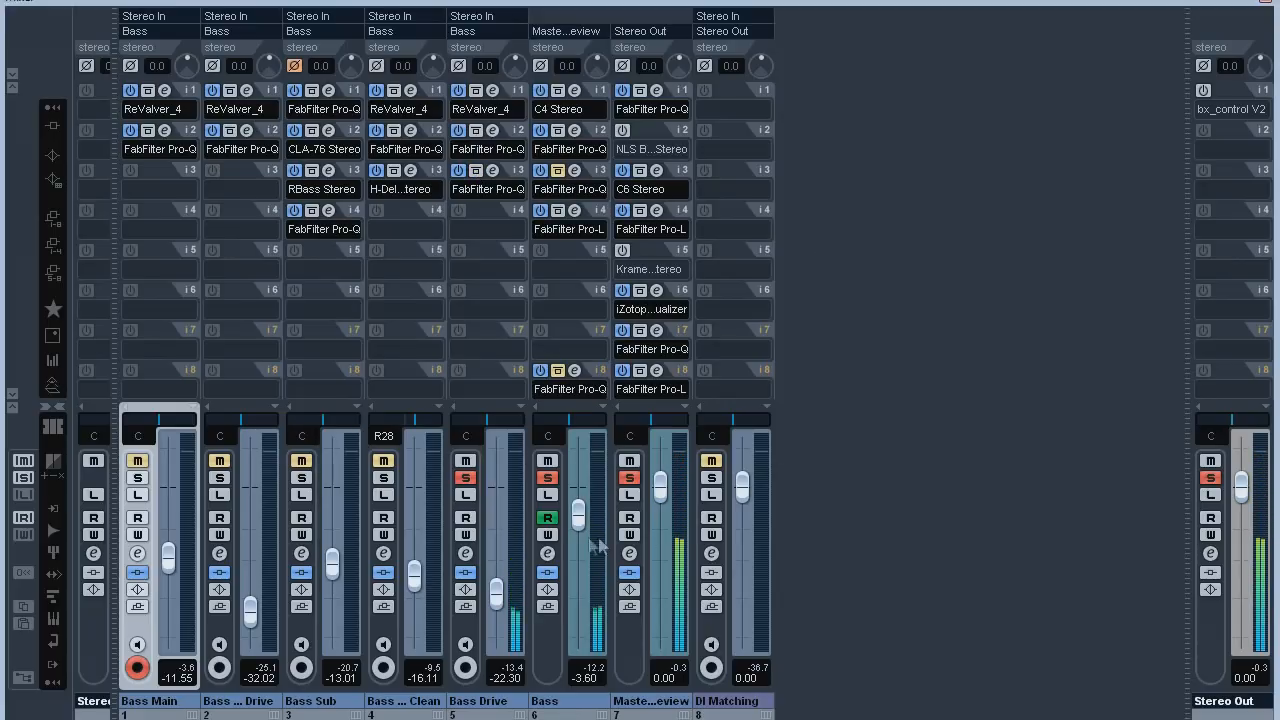
Clear the Bass Drive solo and select all five bass channels from Bass Main to Bass Drive.
{"action": "left_click", "coordinate": [466, 478]}
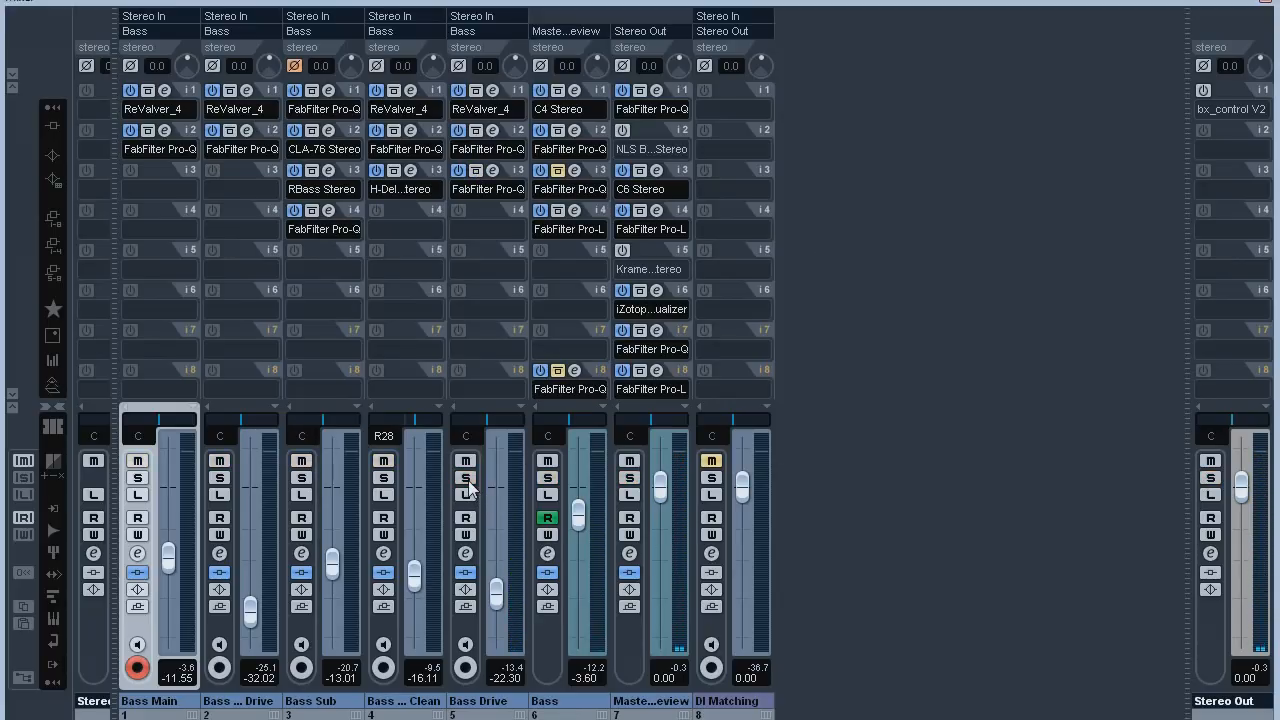
{"action": "left_click", "coordinate": [483, 697], "text": "shift"}
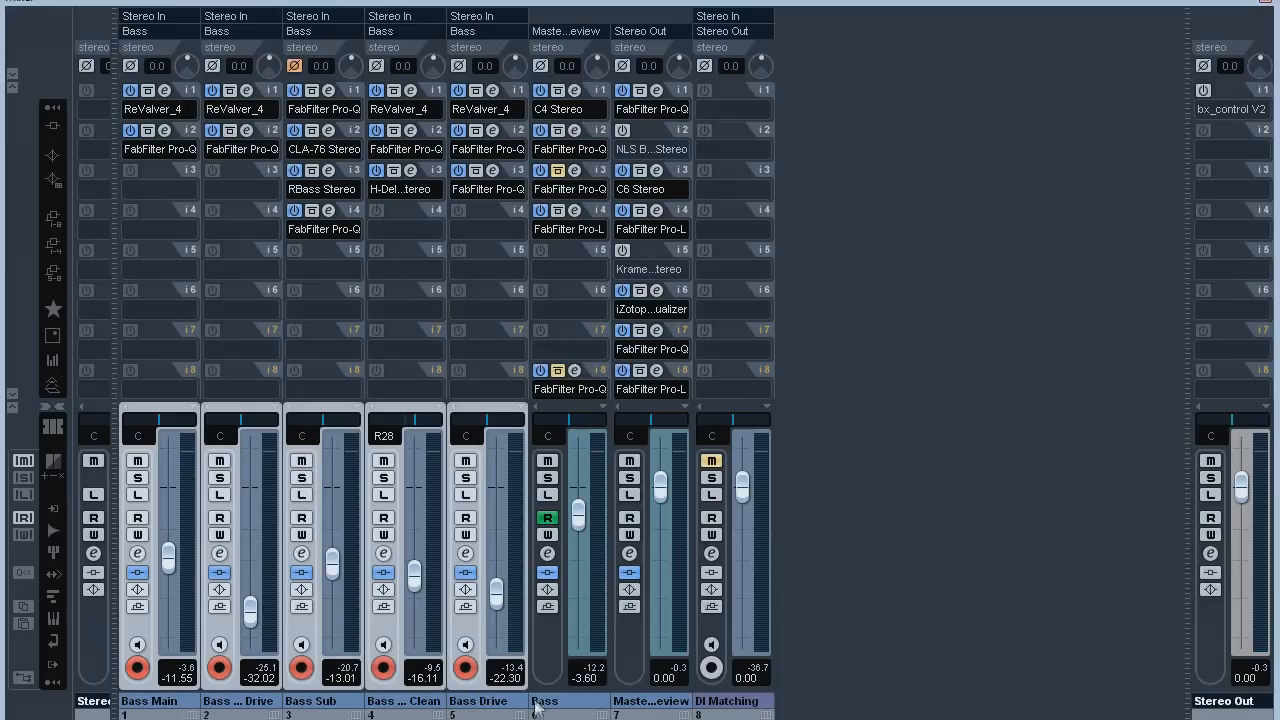
Examine the C4 Stereo compressor on the Bass group's insert 1 and compare its processed and bypassed sound during playback.
{"action": "key", "text": "F3"}
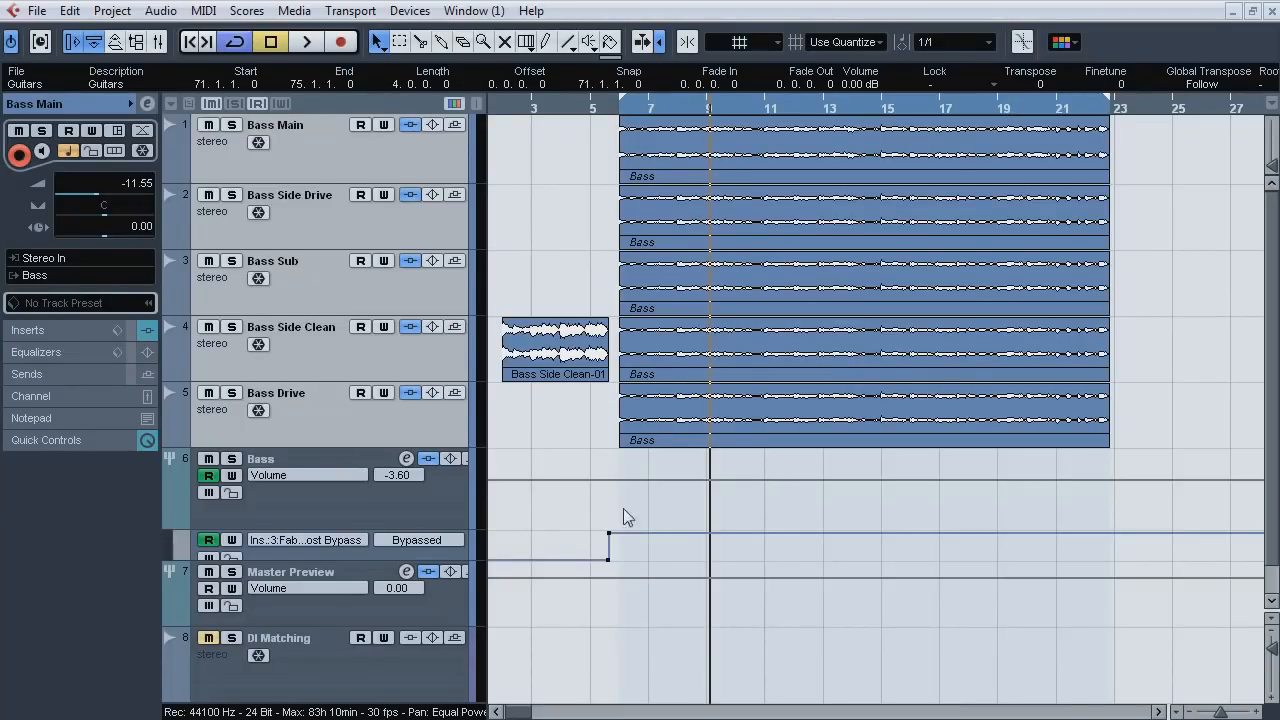
{"action": "left_click", "coordinate": [363, 510]}
{"action": "left_click", "coordinate": [54, 148]}
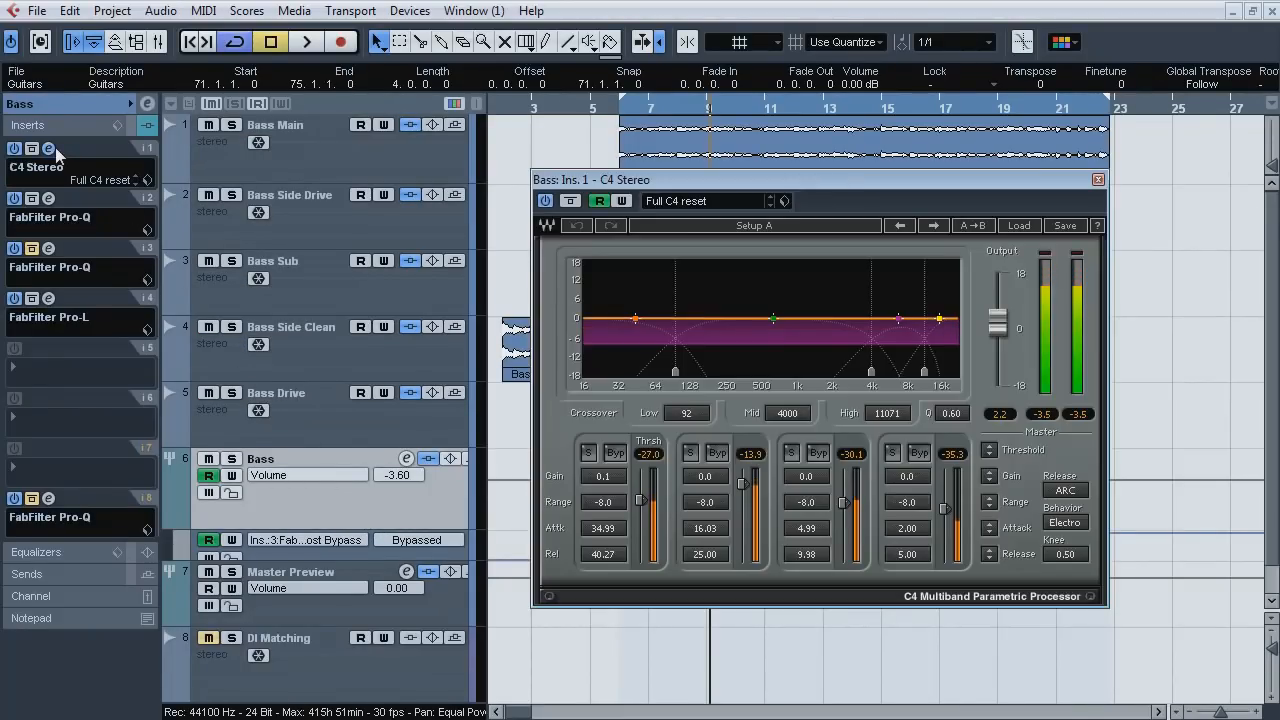
{"action": "left_click_drag", "start_coordinate": [732, 182], "coordinate": [708, 175]}
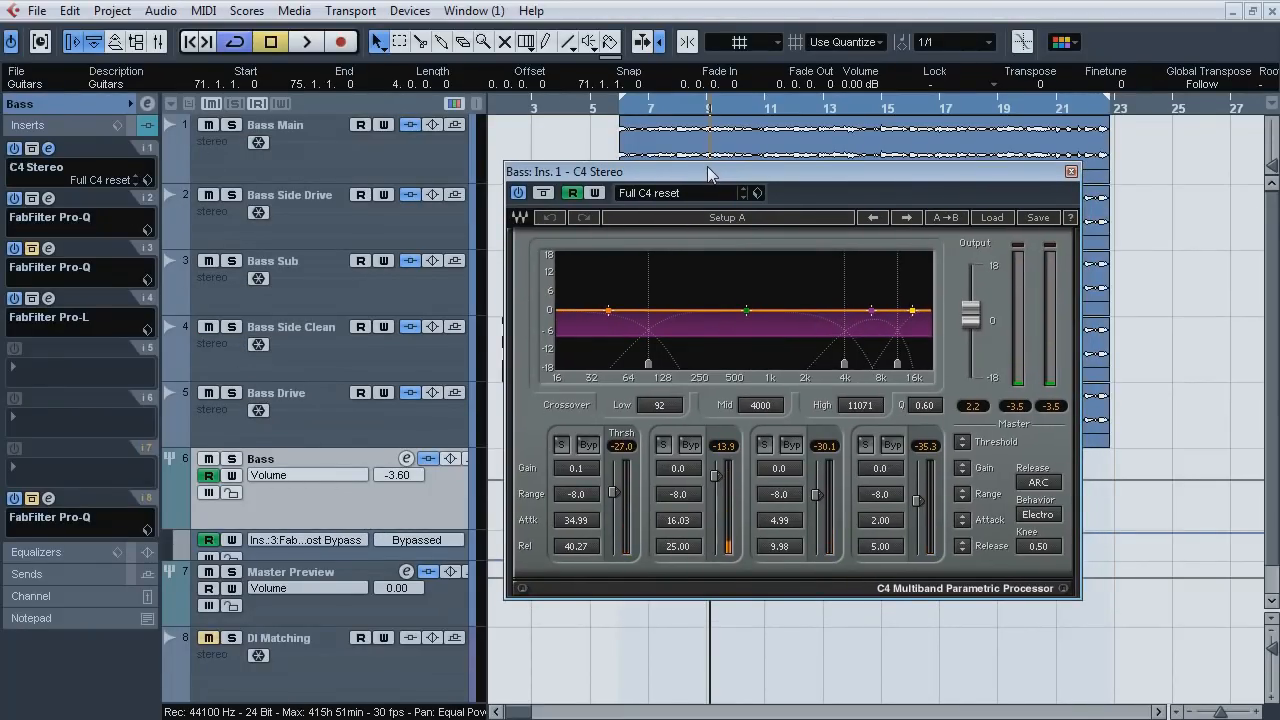
{"action": "key", "text": "space"}
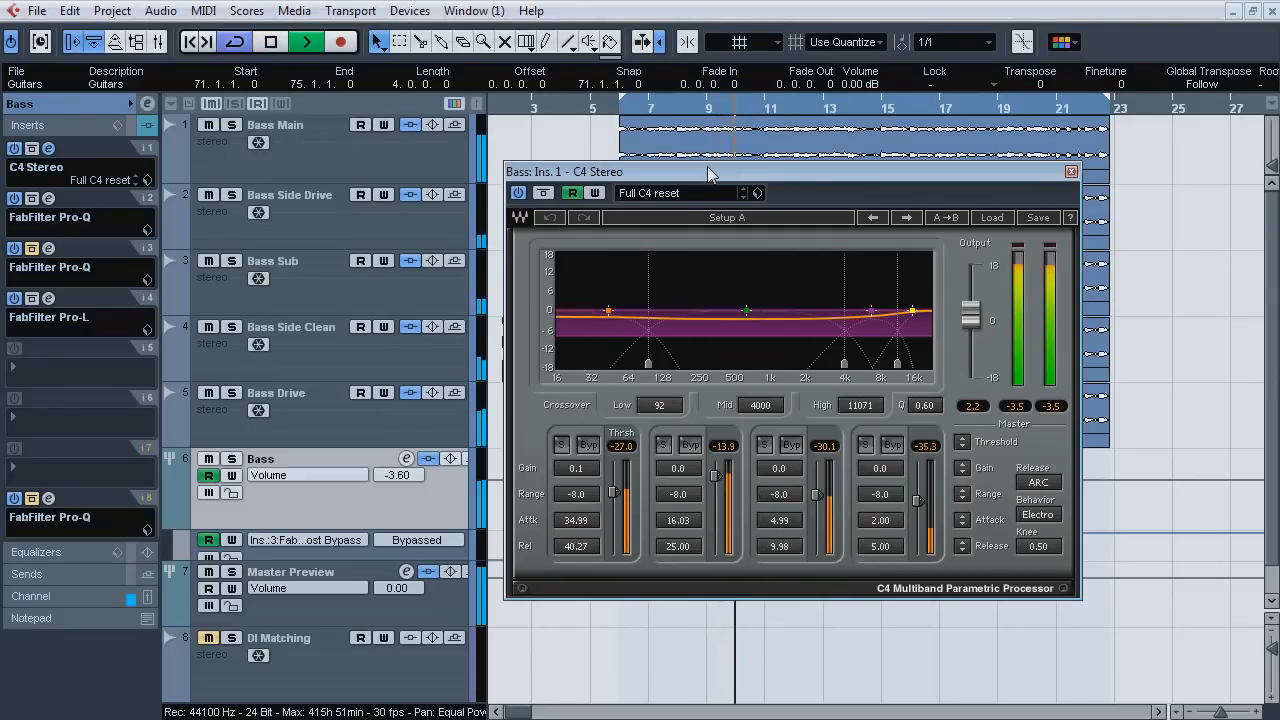
{"action": "left_click", "coordinate": [544, 193]}
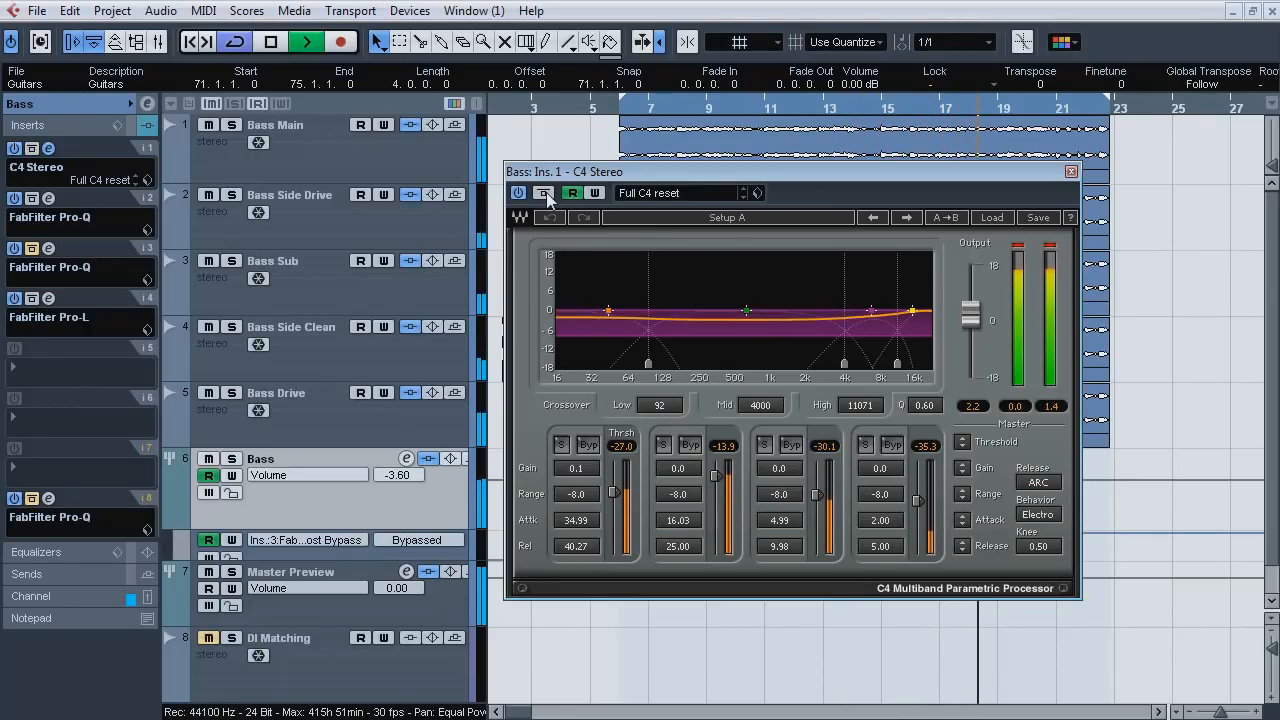
{"action": "key", "text": "space"}
{"action": "left_click", "coordinate": [48, 148]}
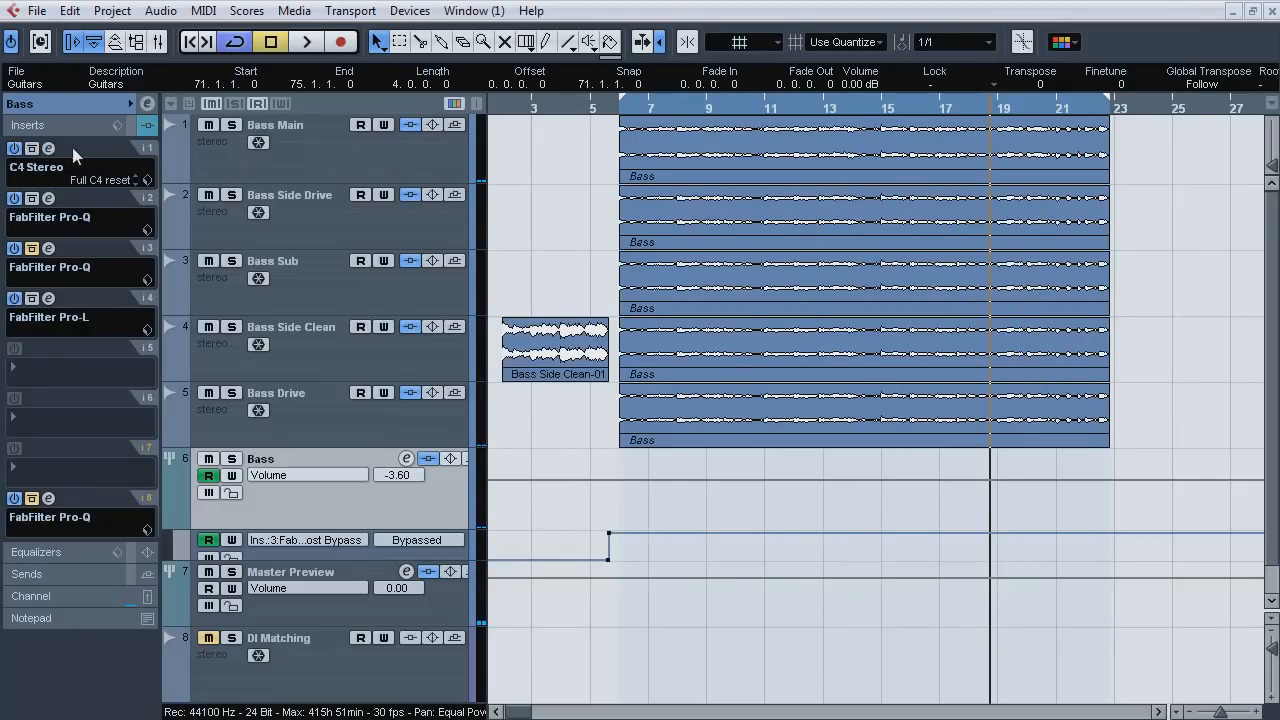
Examine the Pro-Q curve on the Bass group's insert 2 and compare its active and bypassed sound during playback.
{"action": "left_click", "coordinate": [49, 199]}
{"action": "left_click_drag", "start_coordinate": [621, 125], "coordinate": [597, 125]}
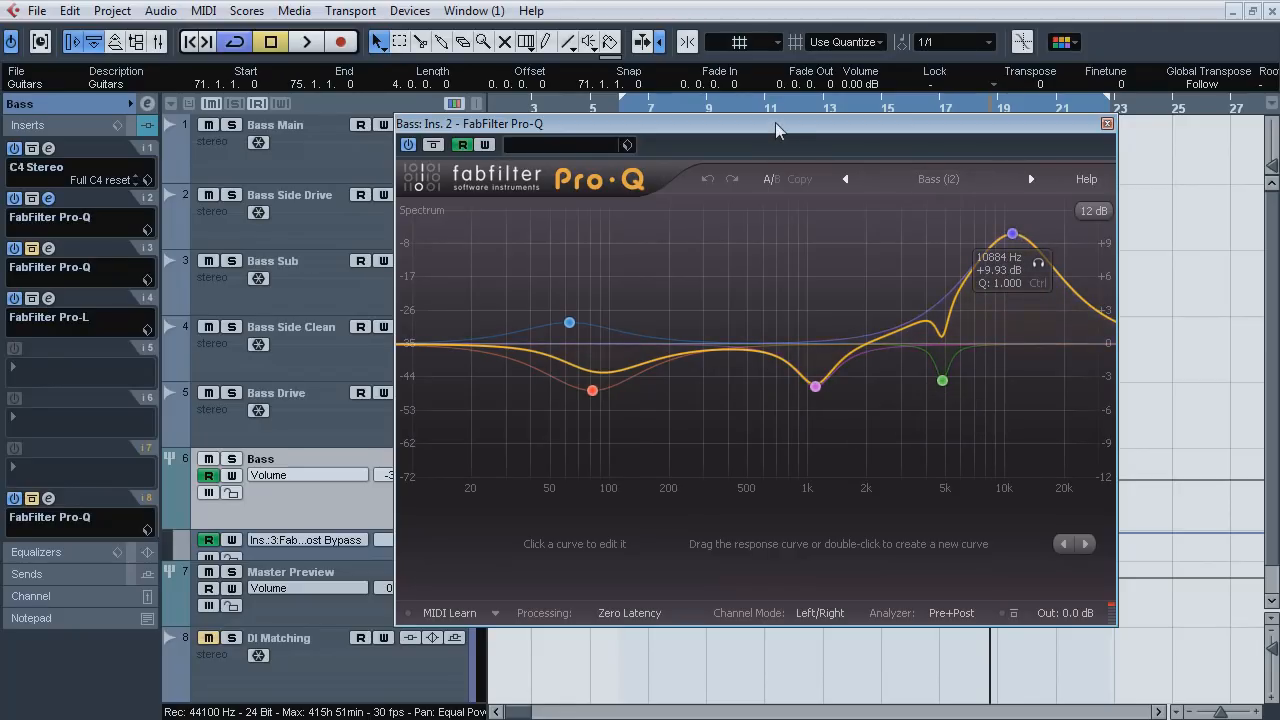
{"action": "key", "text": "space"}
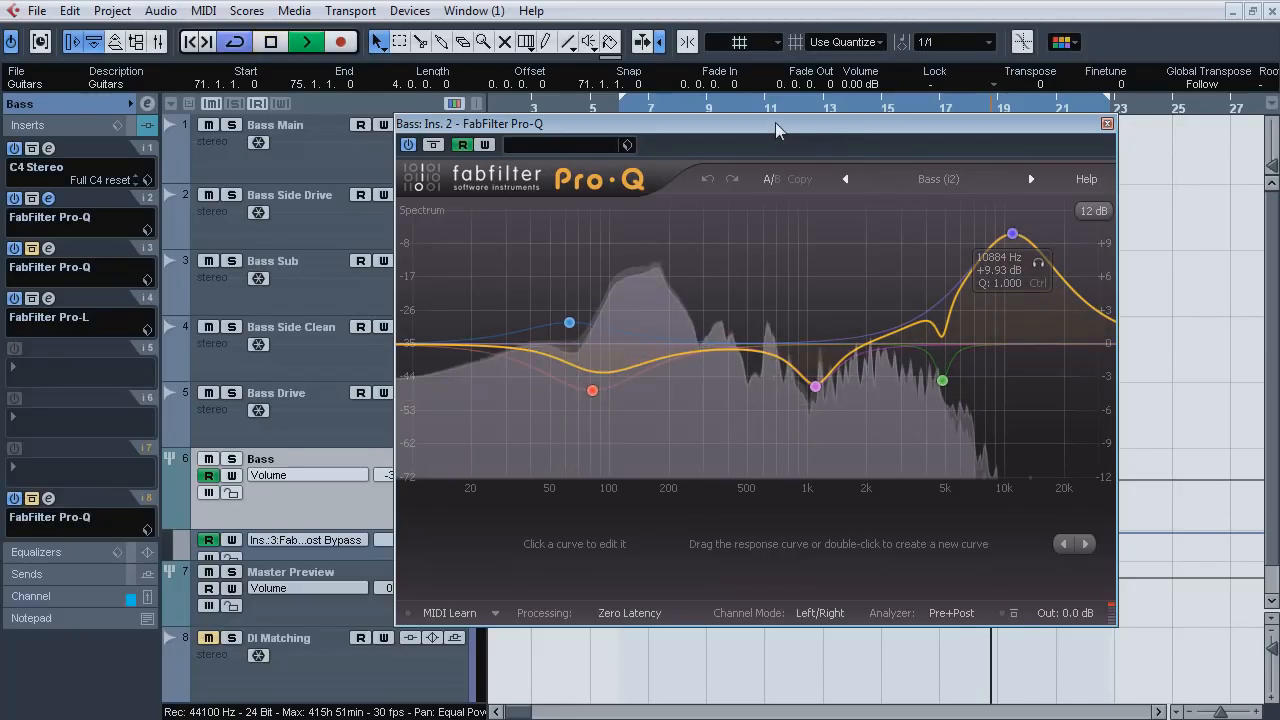
{"action": "left_click", "coordinate": [433, 146]}
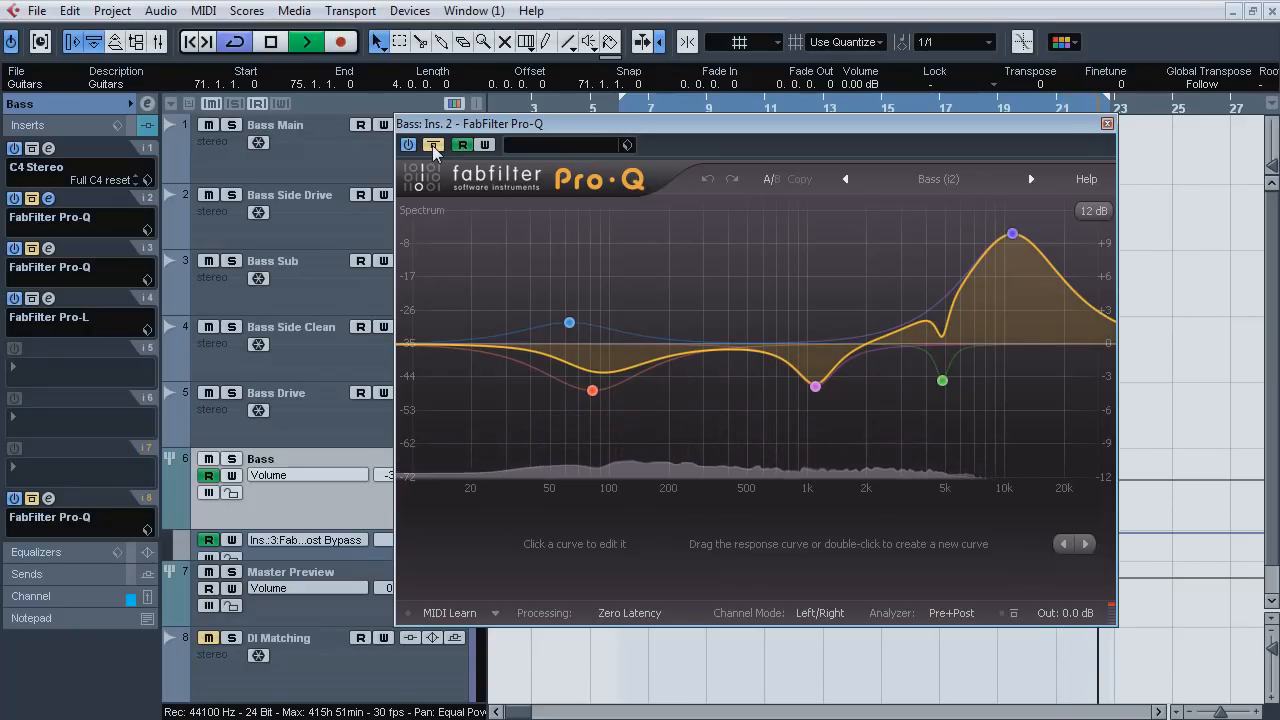
{"action": "left_click", "coordinate": [433, 146]}
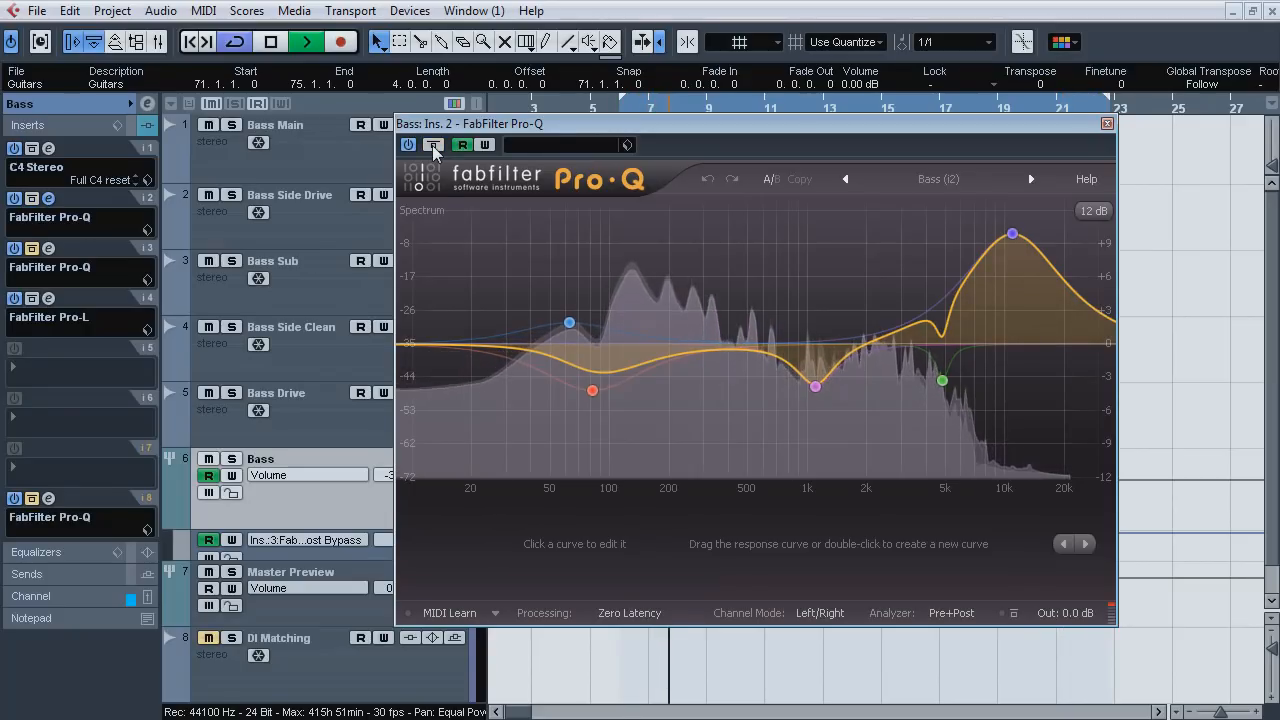
{"action": "left_click", "coordinate": [433, 146]}
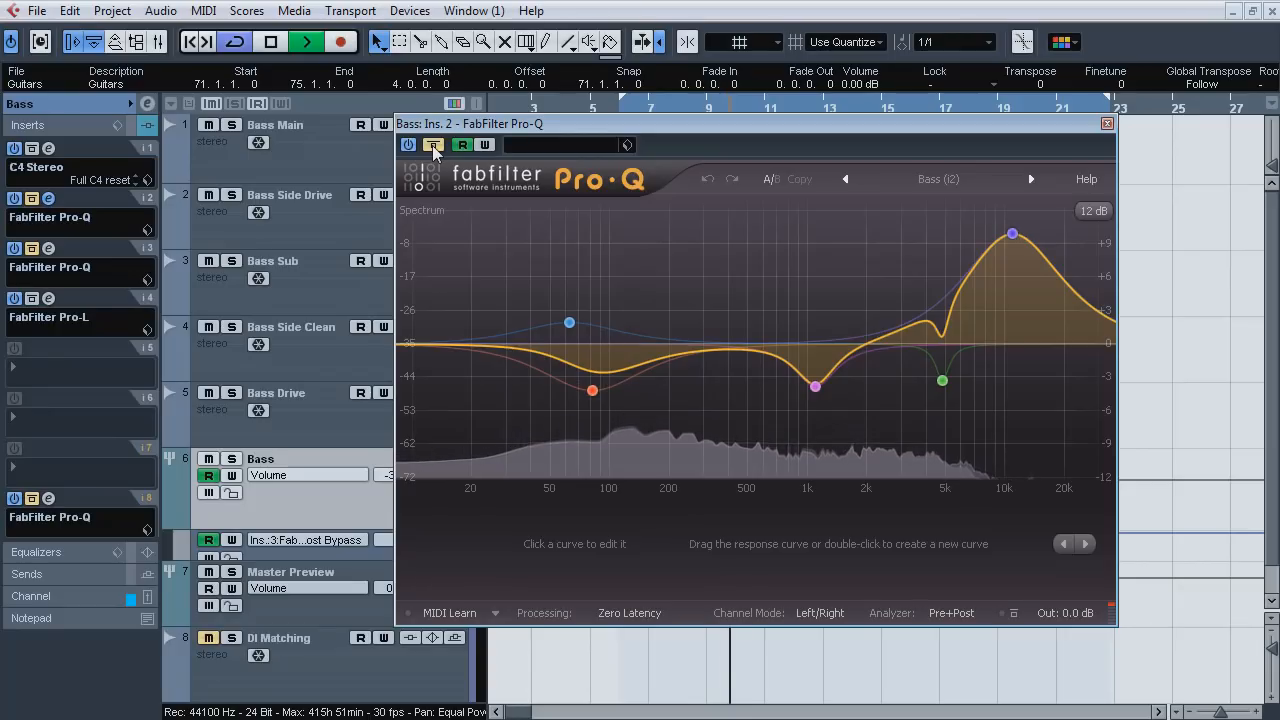
{"action": "left_click", "coordinate": [433, 146]}
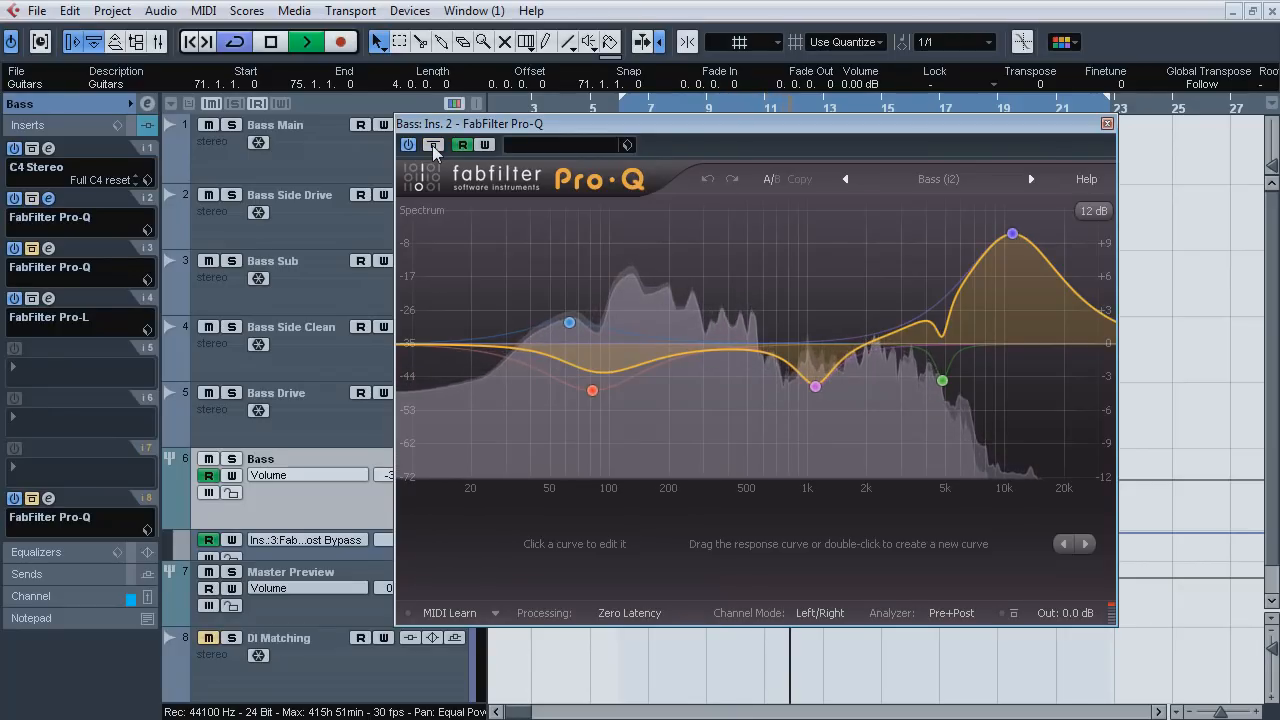
{"action": "key", "text": "space"}
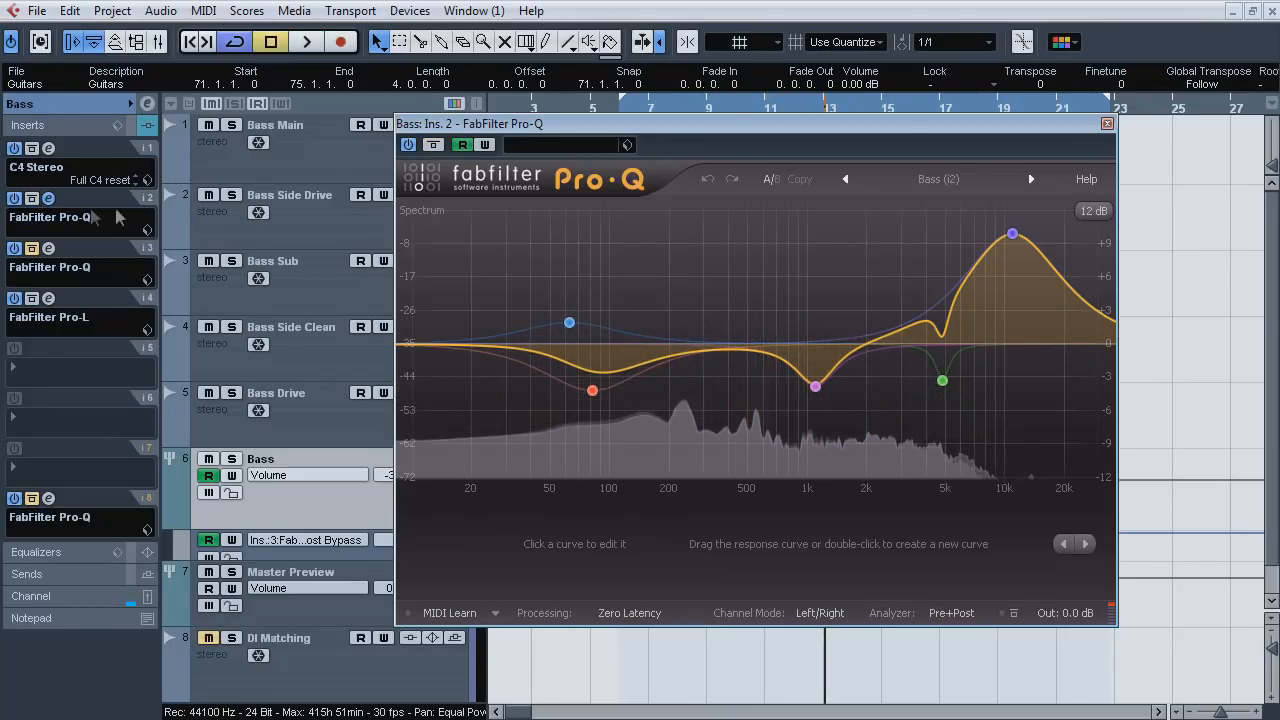
{"action": "left_click", "coordinate": [47, 198]}
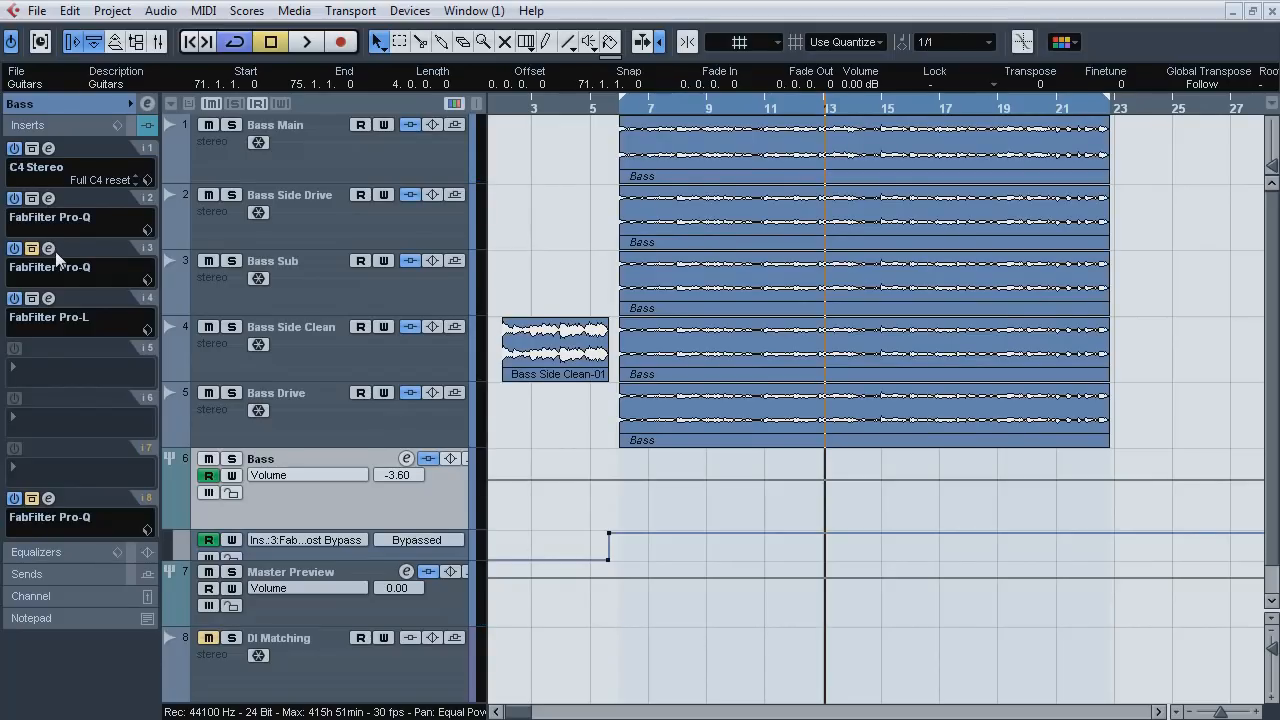
Examine the Pro-Q high cut and Mid/Side mode on the Bass group's insert 3, with the playback position before the Bass Side Clean-01 clip.
{"action": "left_click", "coordinate": [49, 248]}
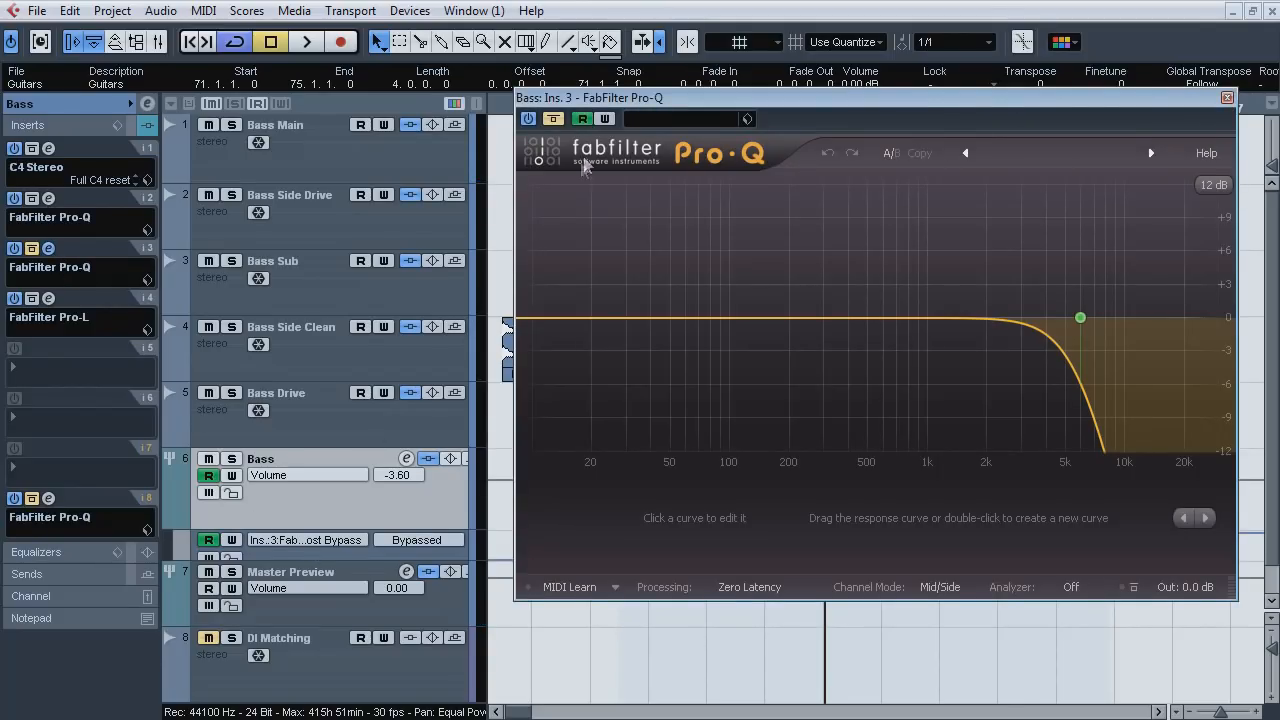
{"action": "left_click", "coordinate": [49, 248]}
{"action": "left_click_drag", "start_coordinate": [505, 107], "coordinate": [499, 135]}
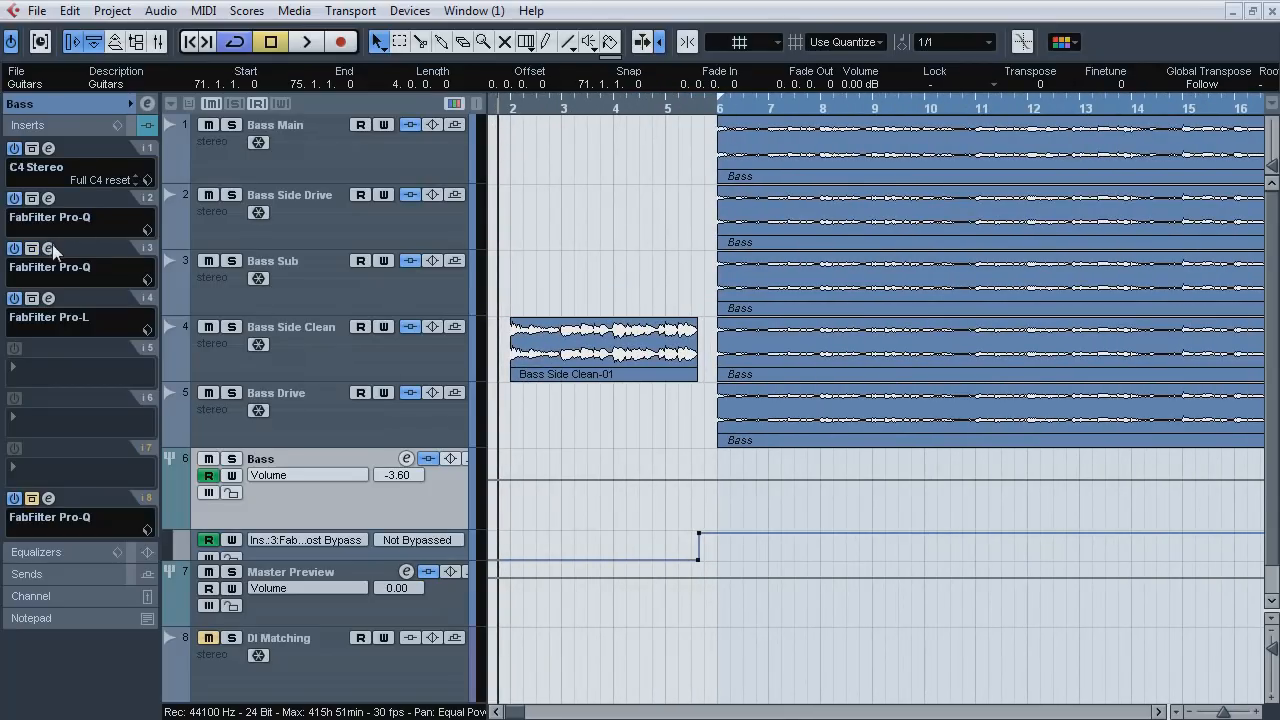
{"action": "left_click", "coordinate": [49, 248]}
{"action": "mouse_move", "coordinate": [1182, 560]}
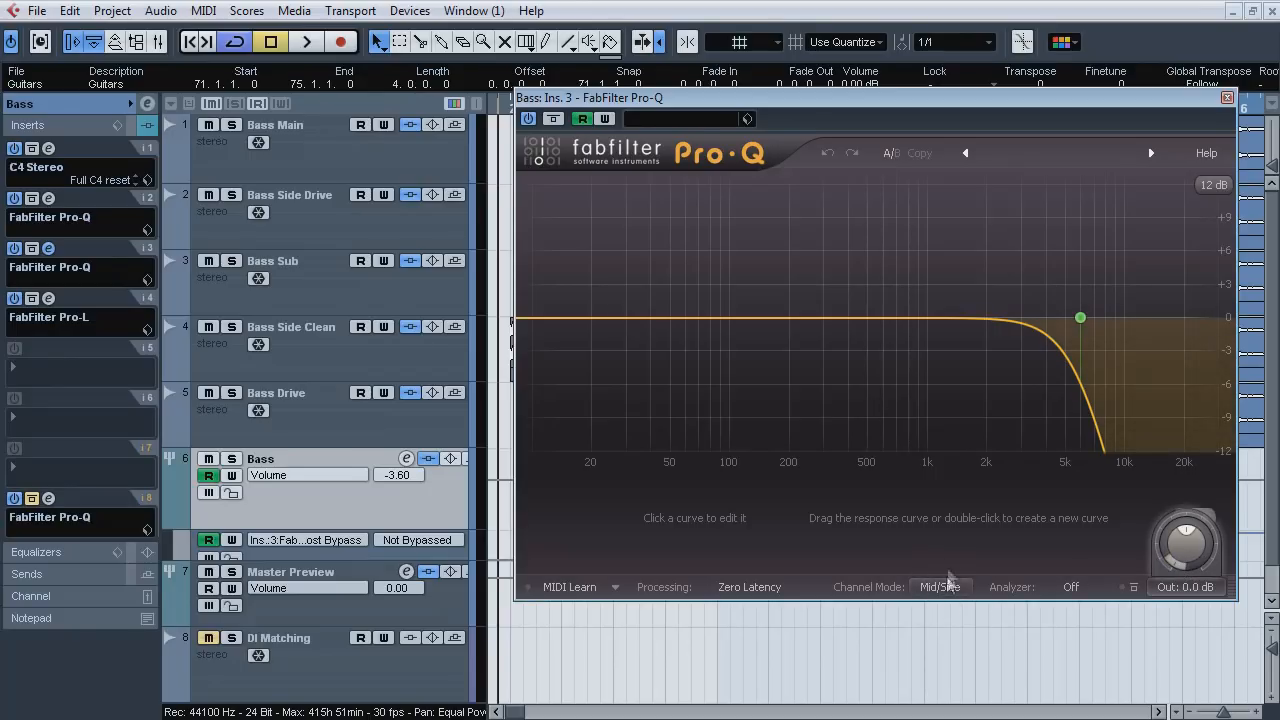
{"action": "left_click", "coordinate": [49, 248]}
Play from the Bass Side Clean-01 intro into the full bass section to hear the insert 3 bypass automation.
{"action": "key", "text": "space"}
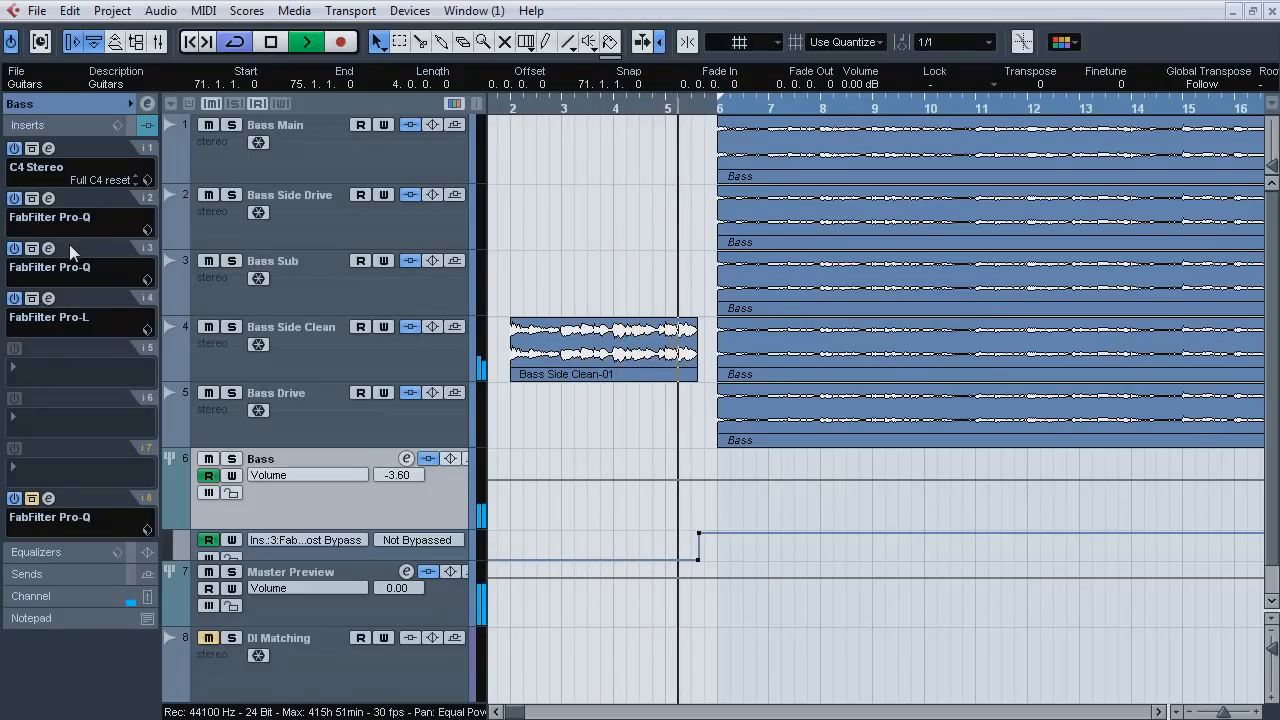
{"action": "key", "text": "space"}
{"action": "key", "text": "space"}
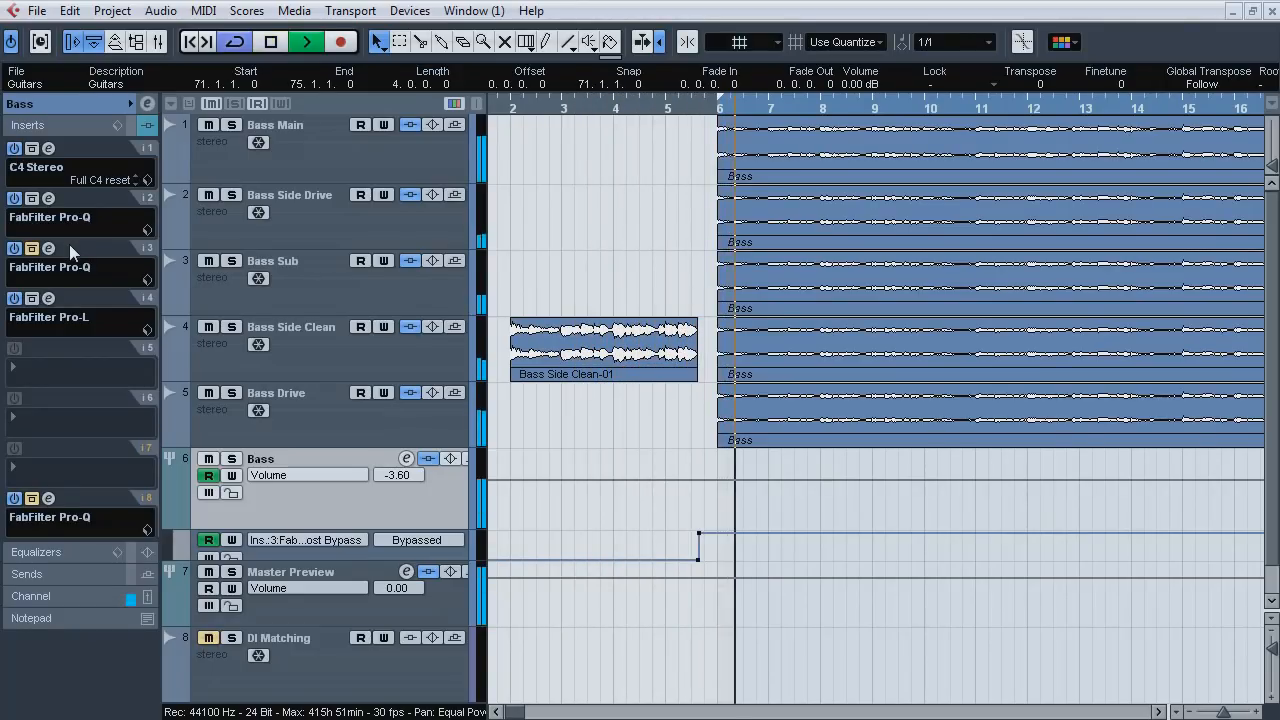
{"action": "key", "text": "space"}
Solo Bass Side Clean, play it from the intro into the main section, and clear the solo.
{"action": "left_click", "coordinate": [231, 327]}
{"action": "left_click", "coordinate": [521, 119]}
{"action": "key", "text": "space"}
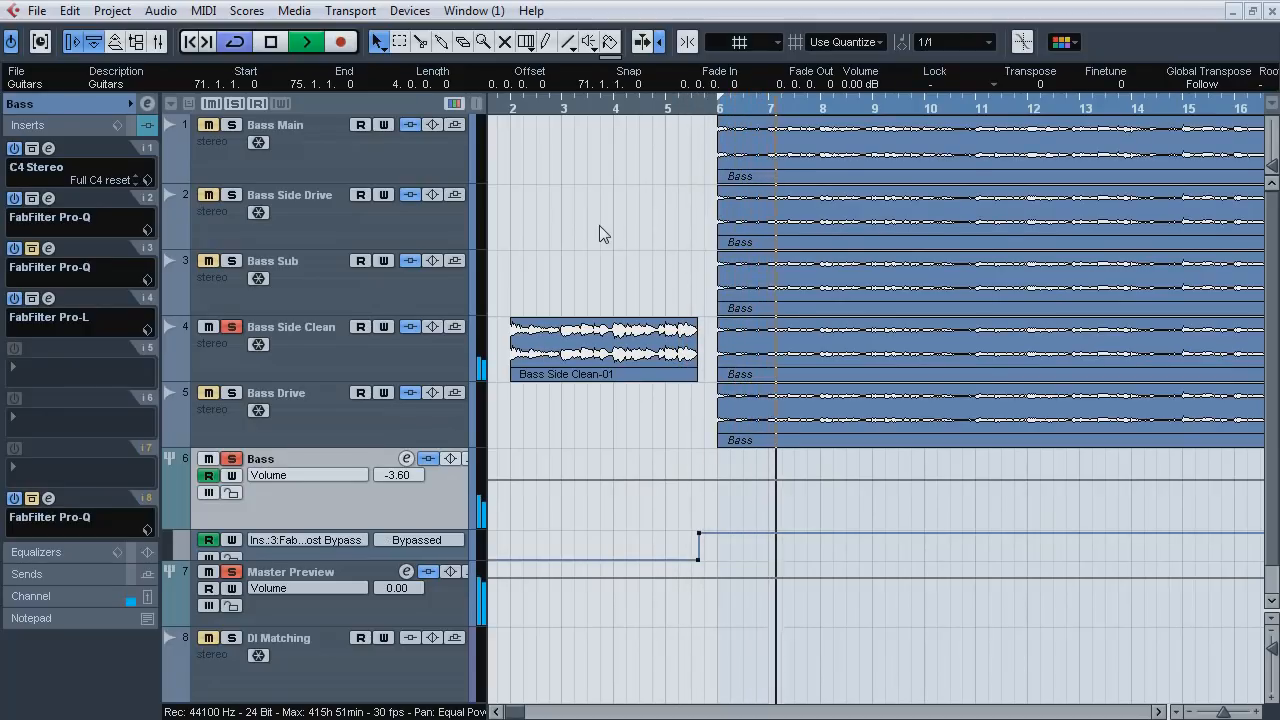
{"action": "key", "text": "space"}
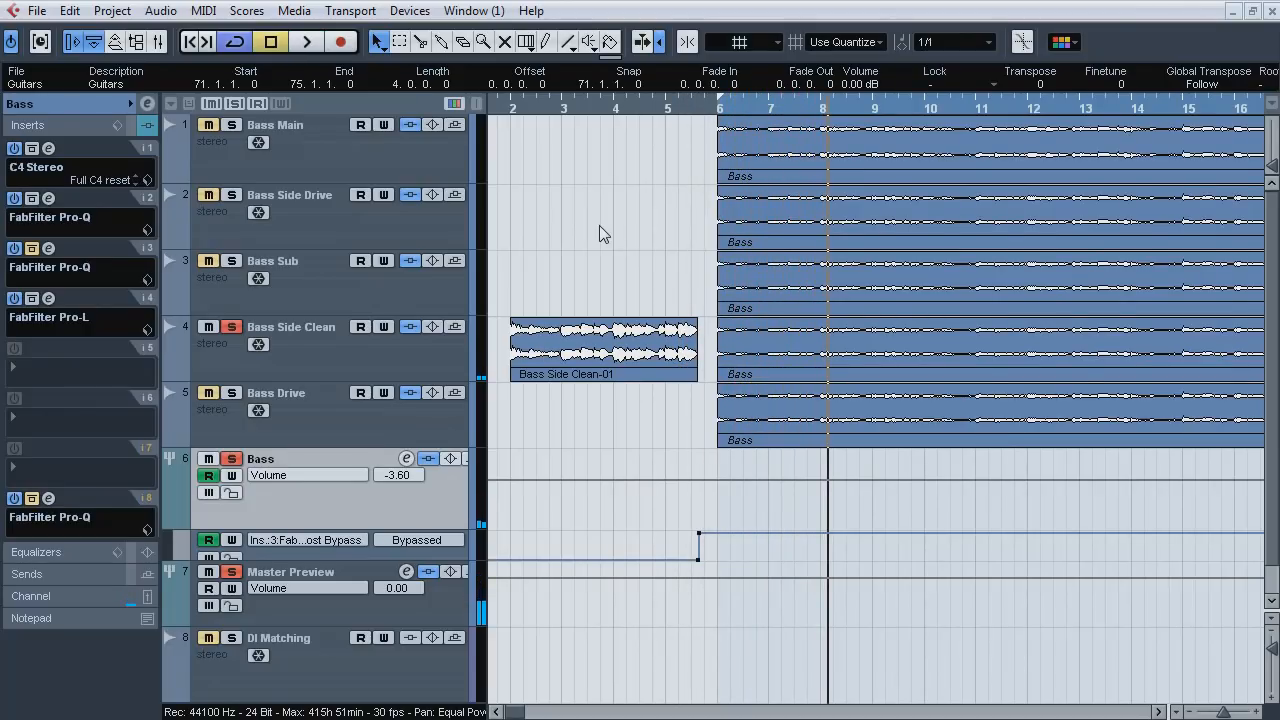
{"action": "left_click", "coordinate": [234, 106]}
Examine the Pro-L limiter on the Bass group's insert 4 and compare its active and bypassed sound from just before bar 6.
{"action": "left_click_drag", "start_coordinate": [562, 107], "coordinate": [570, 77]}
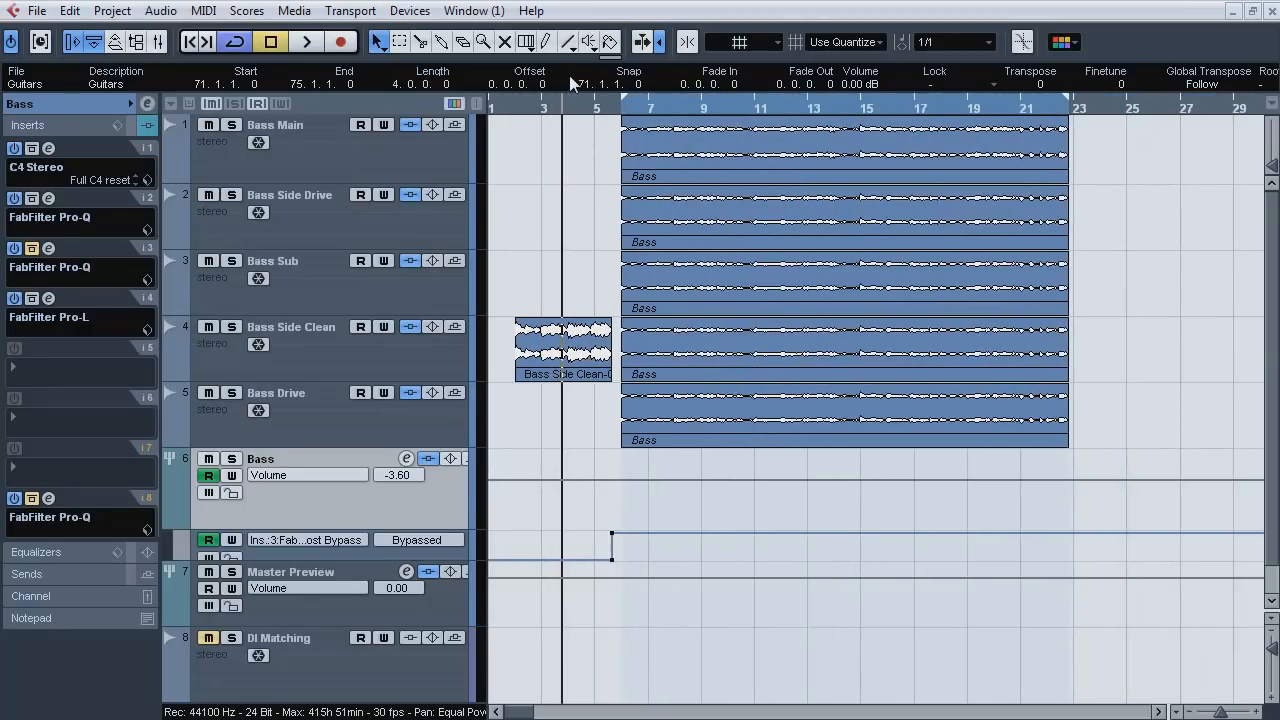
{"action": "left_click", "coordinate": [614, 114]}
{"action": "left_click", "coordinate": [48, 298]}
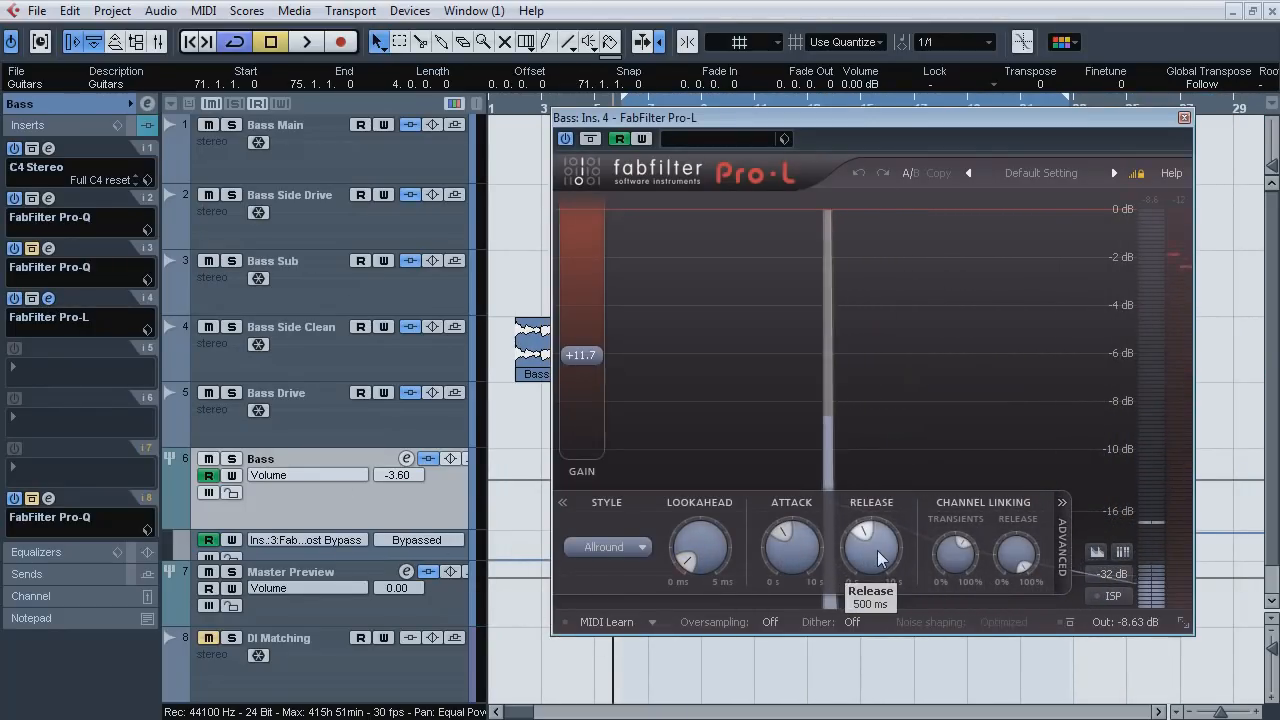
{"action": "mouse_move", "coordinate": [1140, 590]}
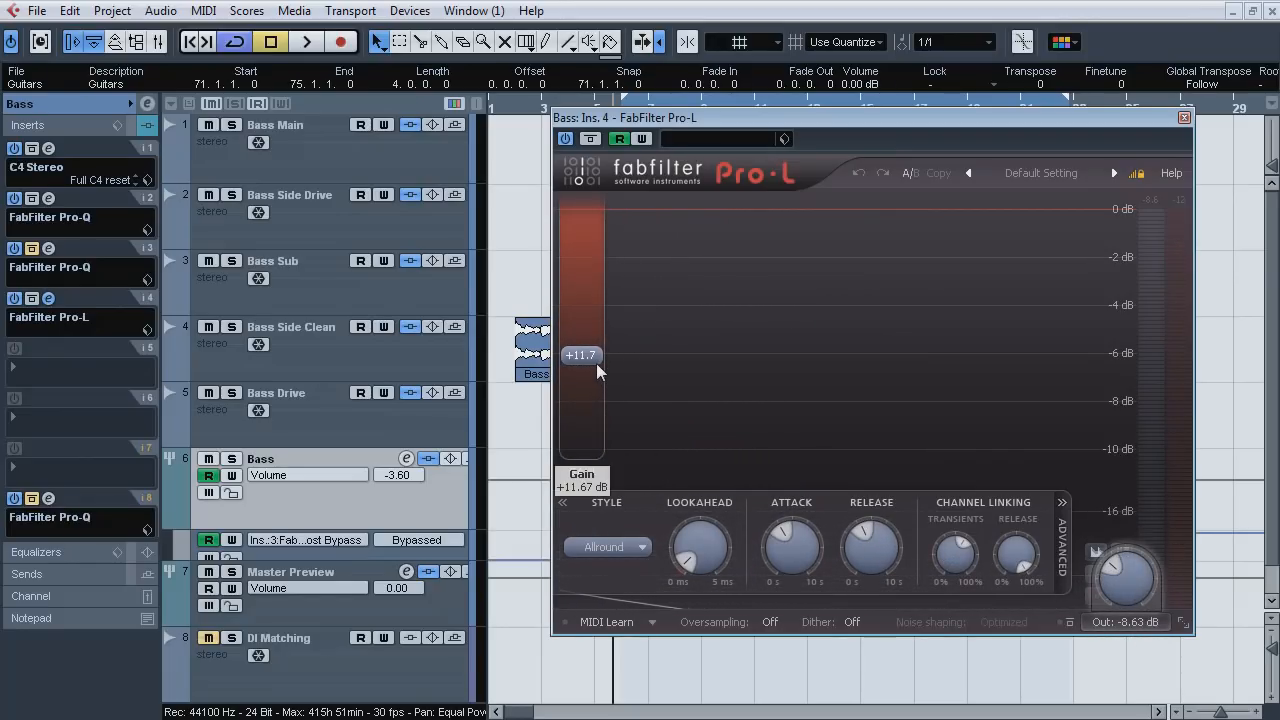
{"action": "key", "text": "space"}
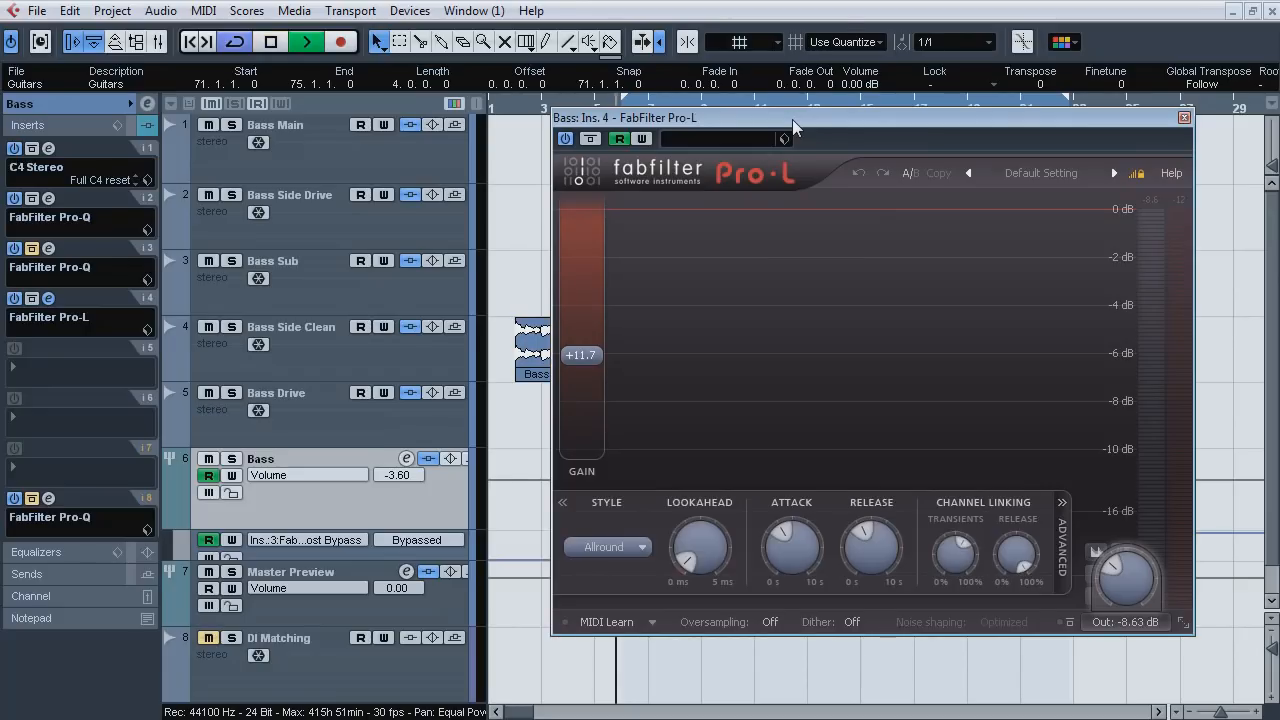
{"action": "left_click", "coordinate": [589, 140]}
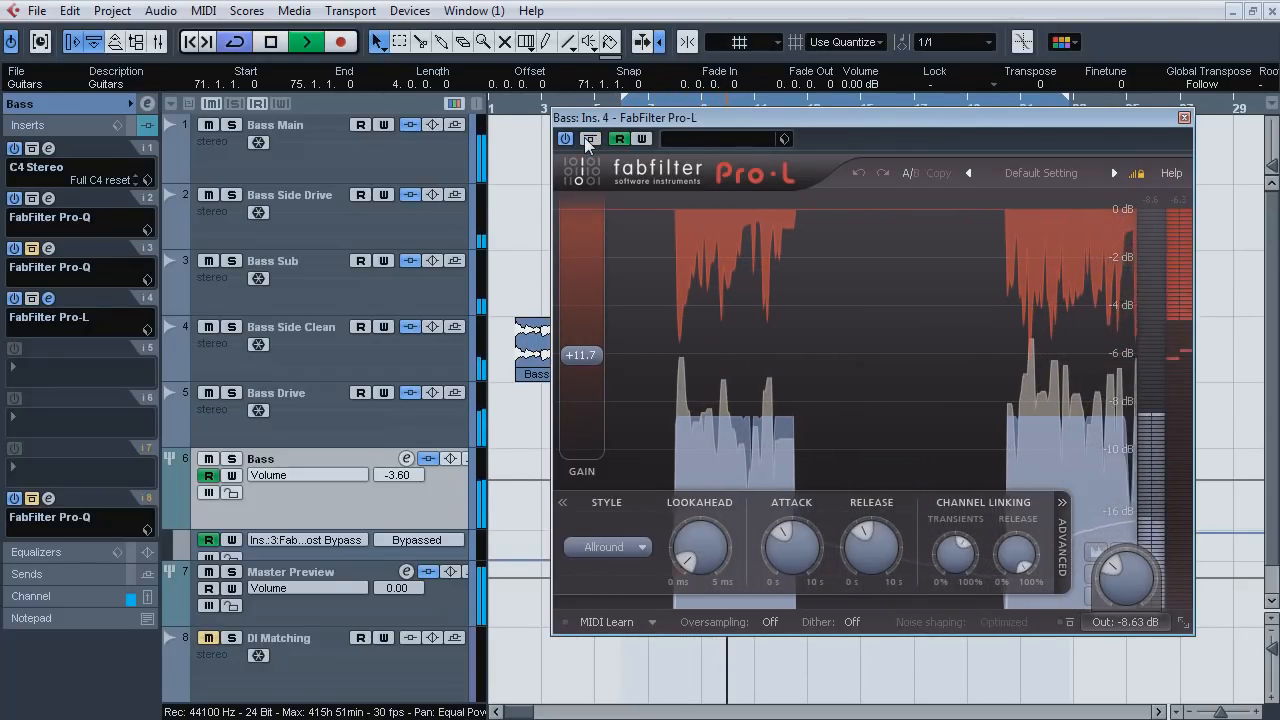
{"action": "left_click", "coordinate": [589, 140]}
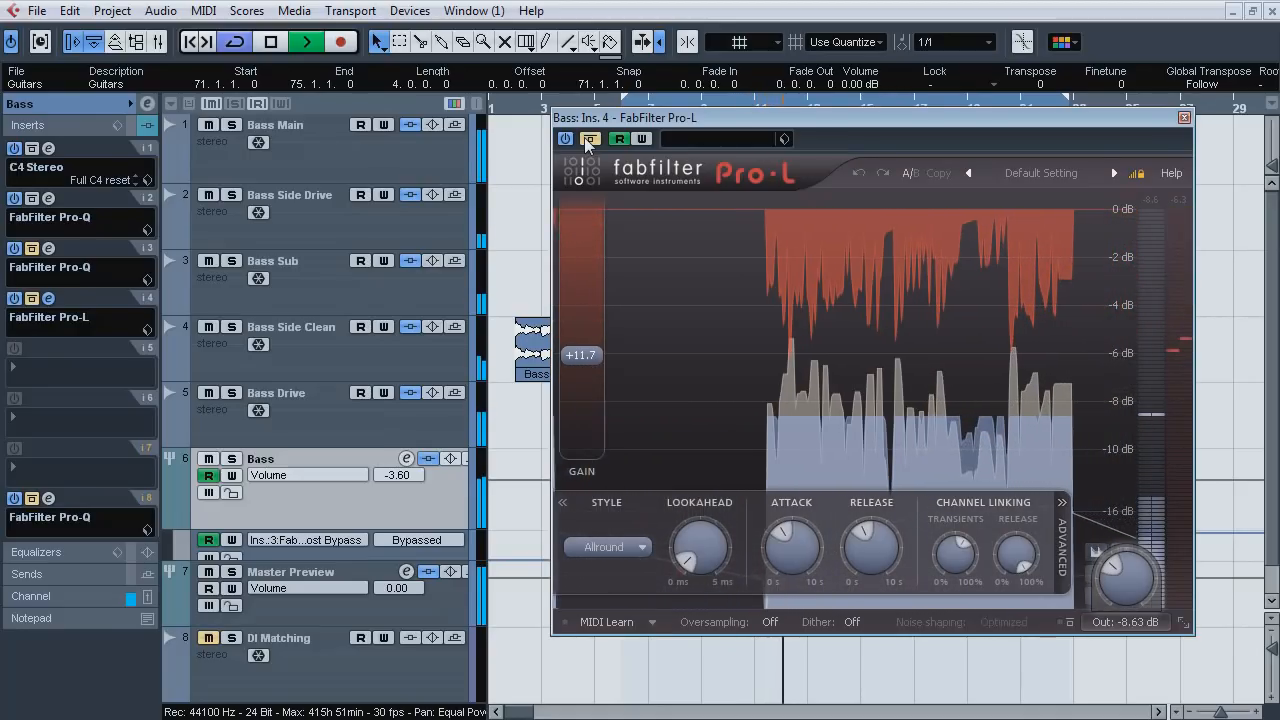
{"action": "left_click", "coordinate": [589, 140]}
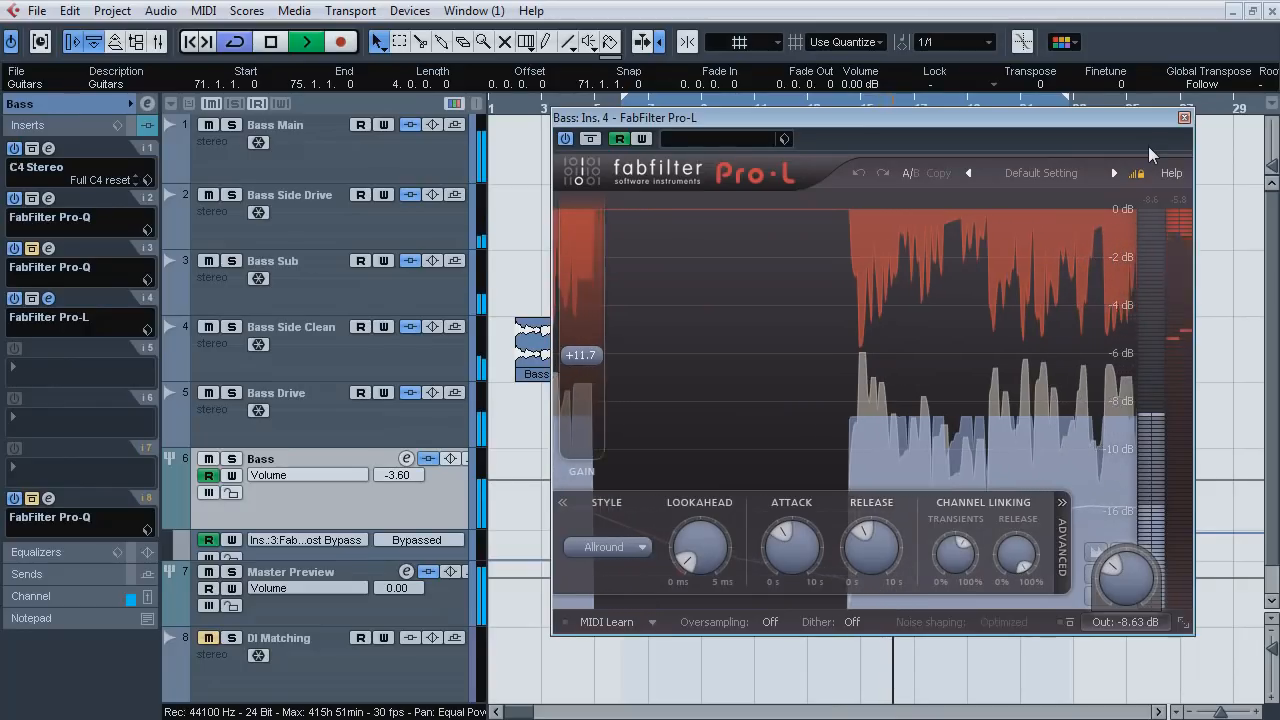
{"action": "key", "text": "space"}
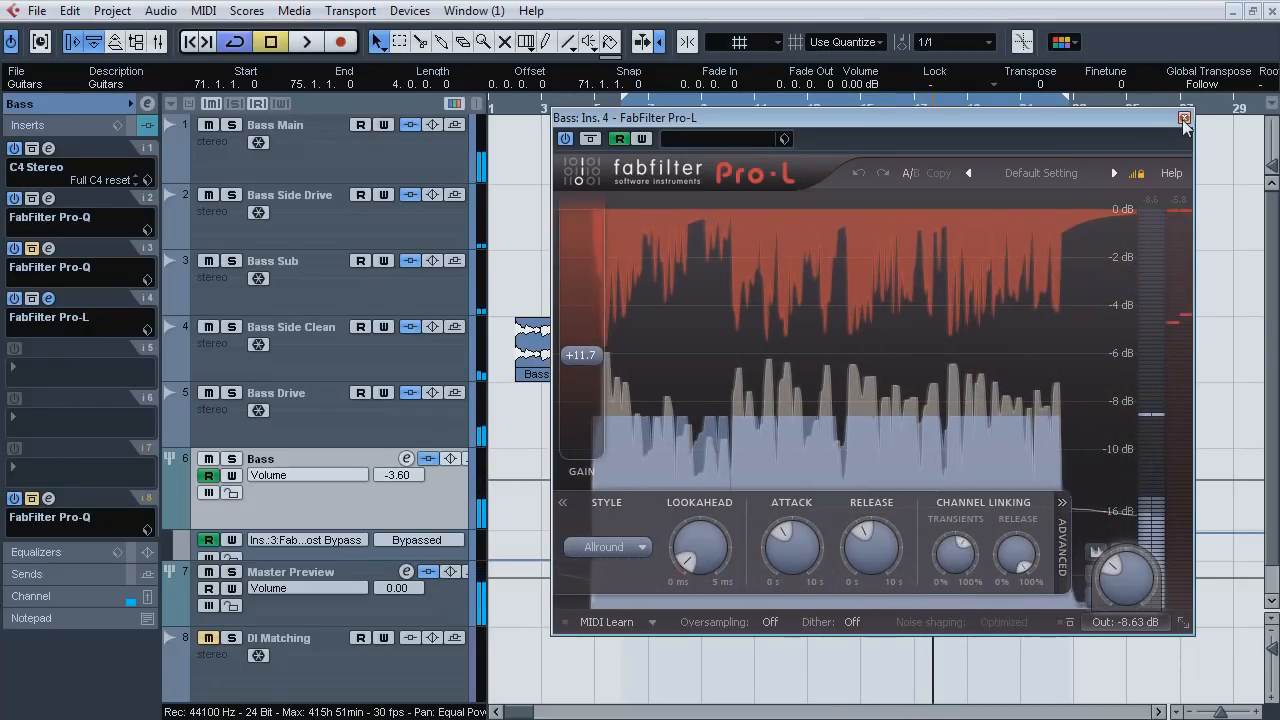
{"action": "left_click", "coordinate": [1184, 118]}
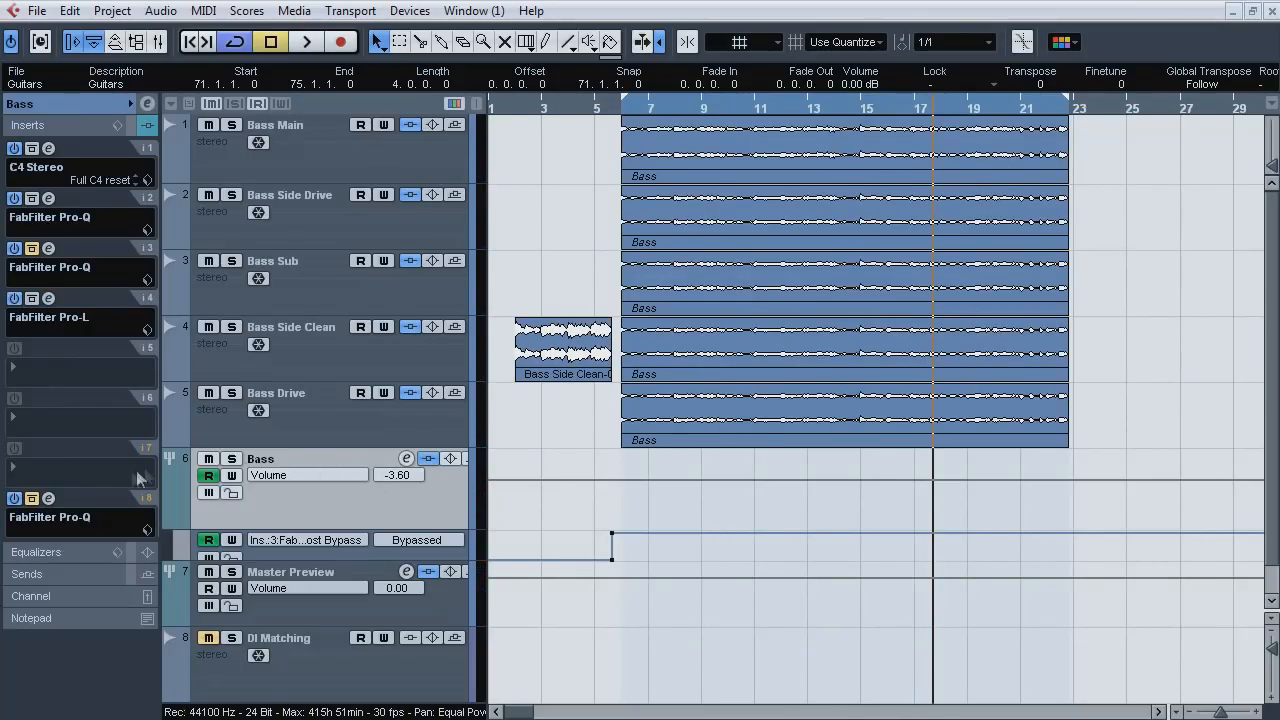
Examine the Pro-Q output attenuation on the Bass group's insert 8, and return to the group's basic track settings.
{"action": "left_click", "coordinate": [48, 500]}
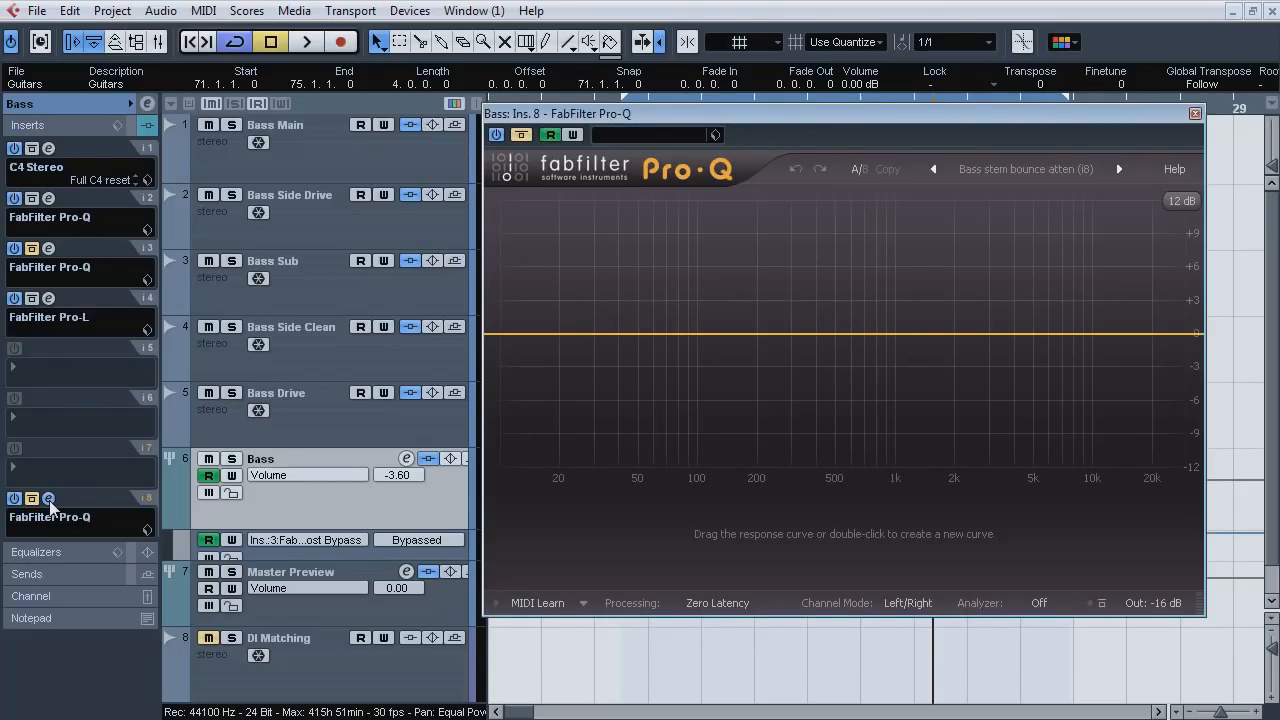
{"action": "left_click", "coordinate": [48, 500]}
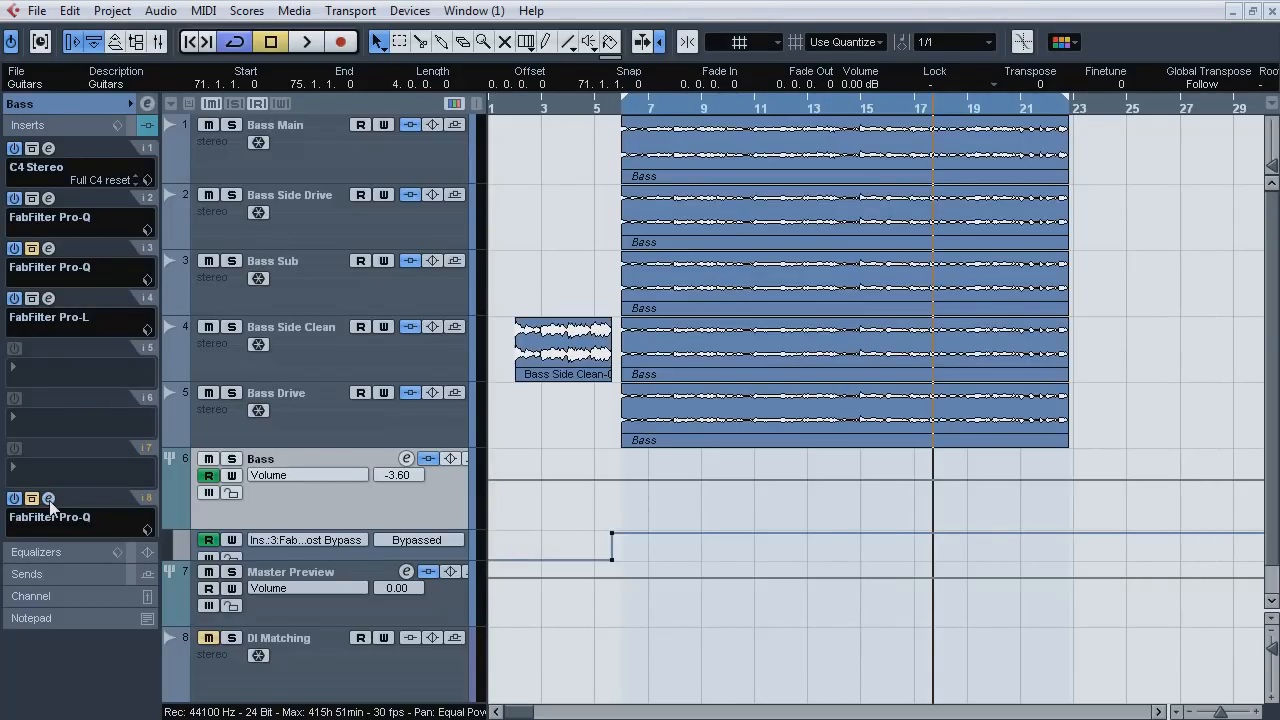
{"action": "left_click", "coordinate": [68, 106]}
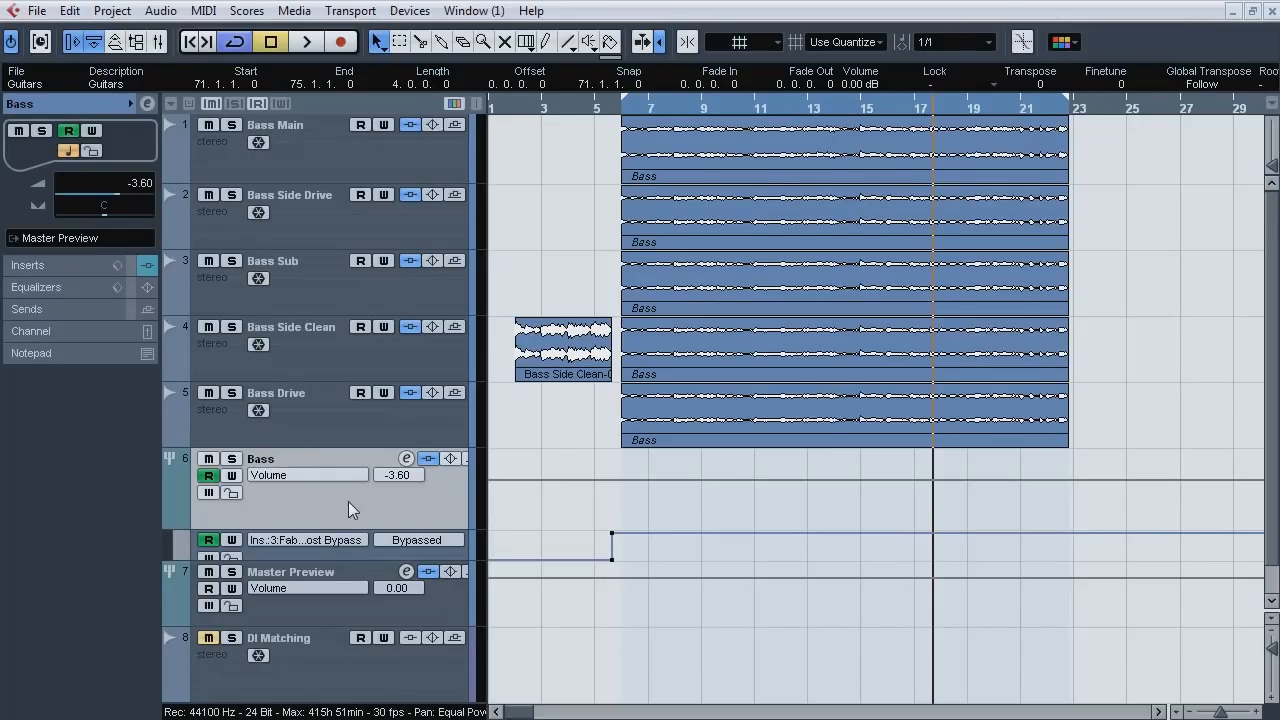
Play the drum arrangement made of the Superior Drummer, Kick Trigger and Snare Trigger tracks.
{"action": "left_click_drag", "start_coordinate": [624, 100], "coordinate": [492, 101]}
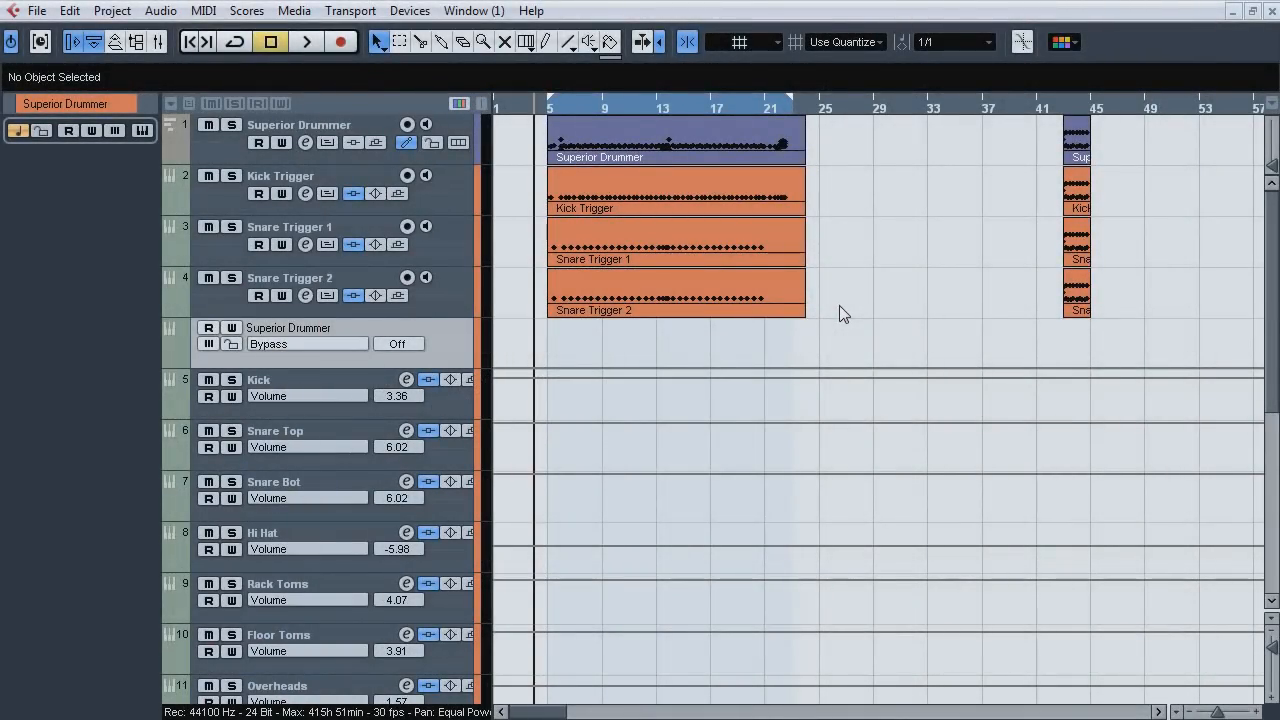
{"action": "key", "text": "space"}
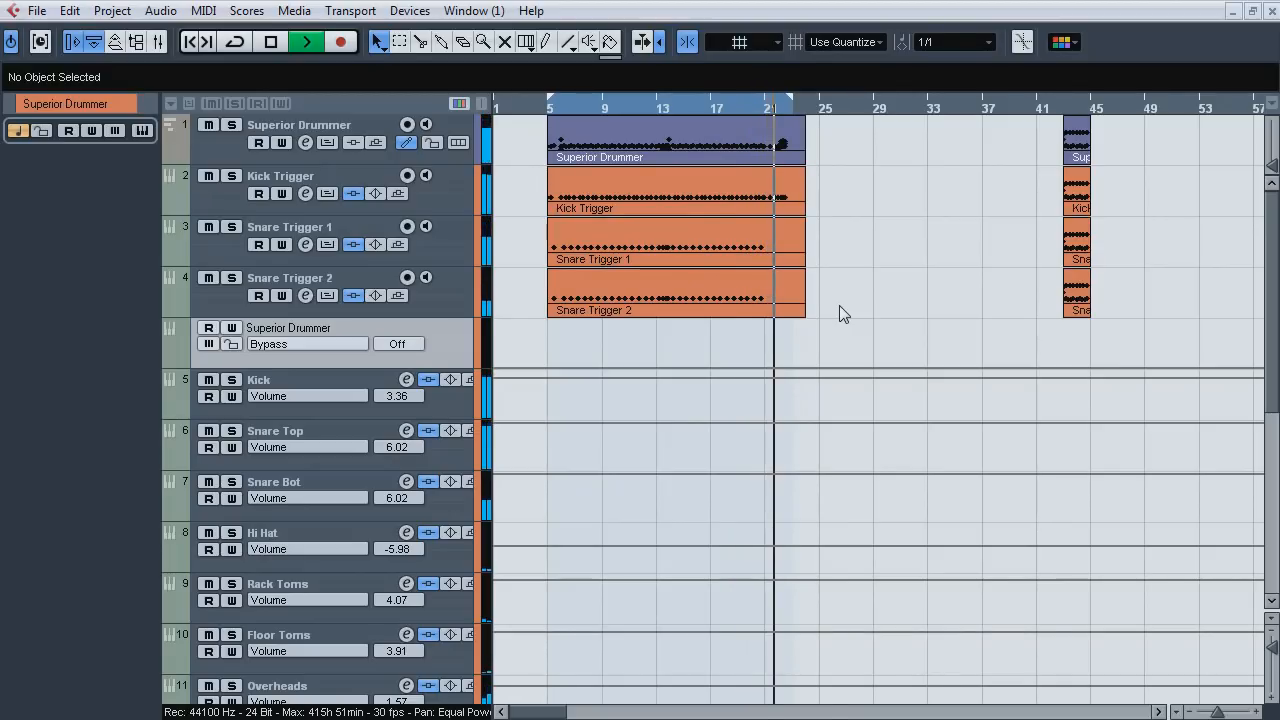
Stop playback and check the Superior Drummer instrument loaded in the VST Instruments rack.
{"action": "key", "text": "space"}
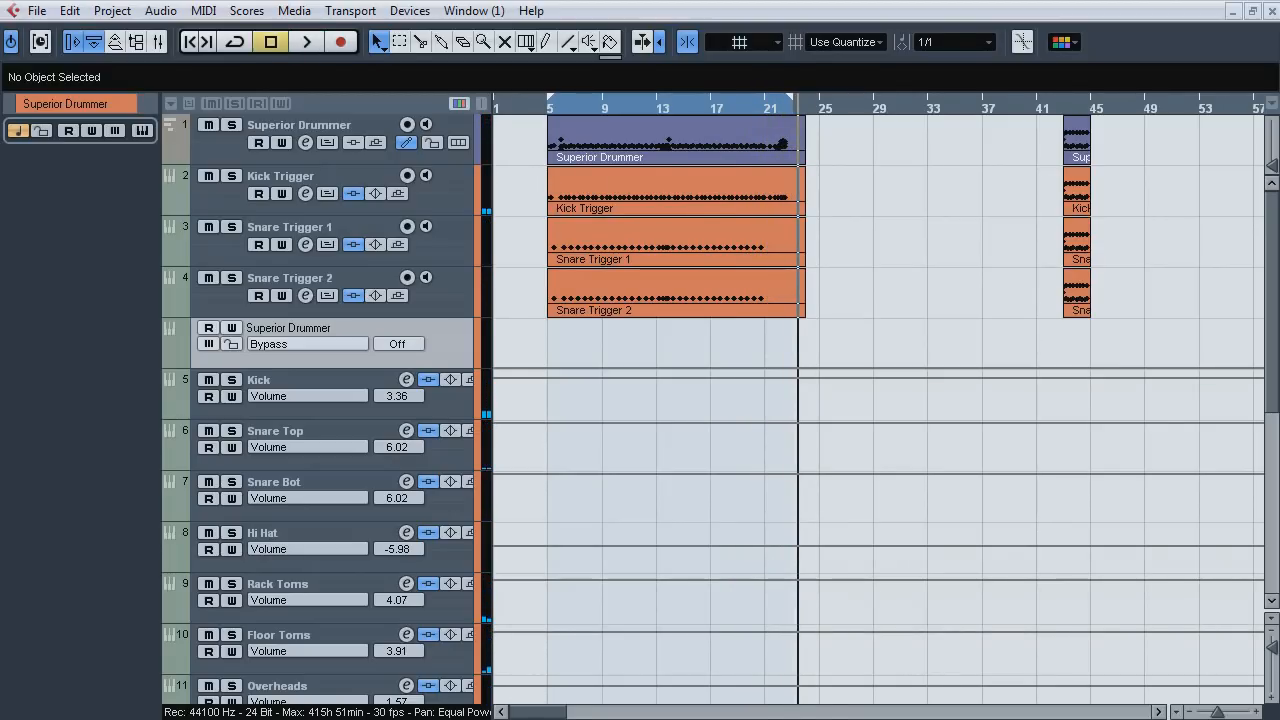
{"action": "key", "text": "h"}
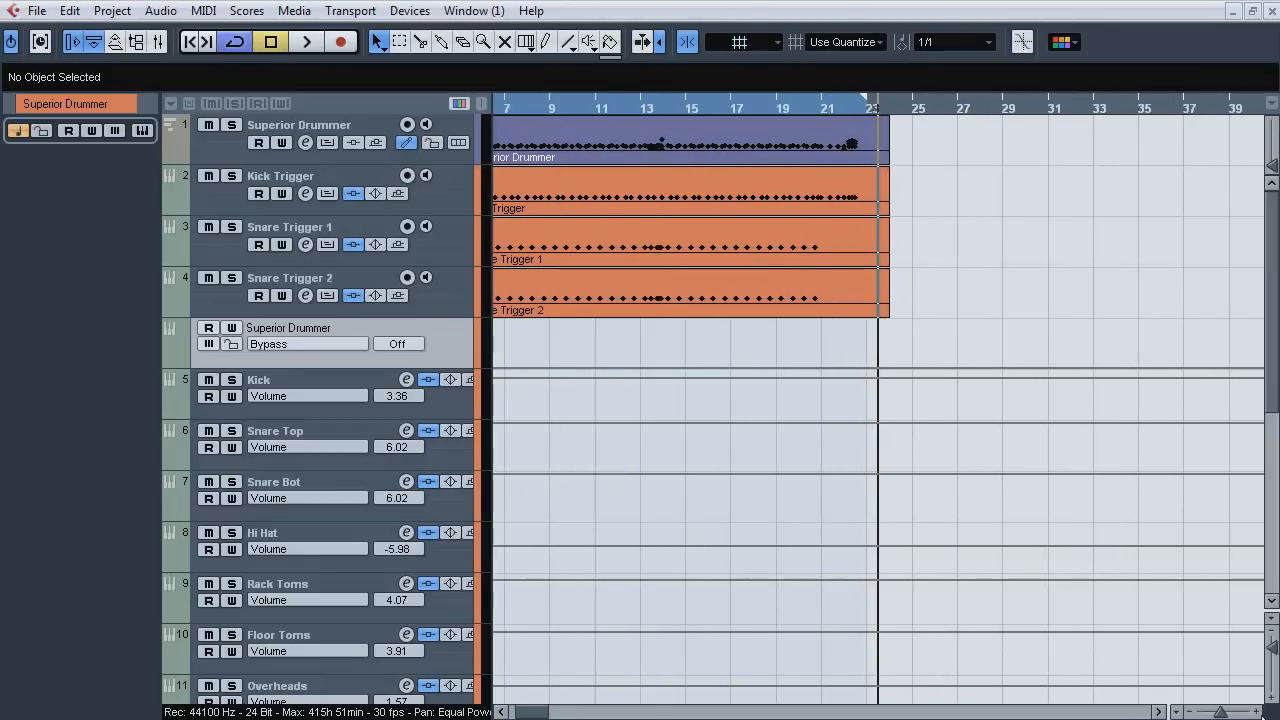
{"action": "left_click", "coordinate": [510, 712]}
{"action": "key", "text": "F11"}
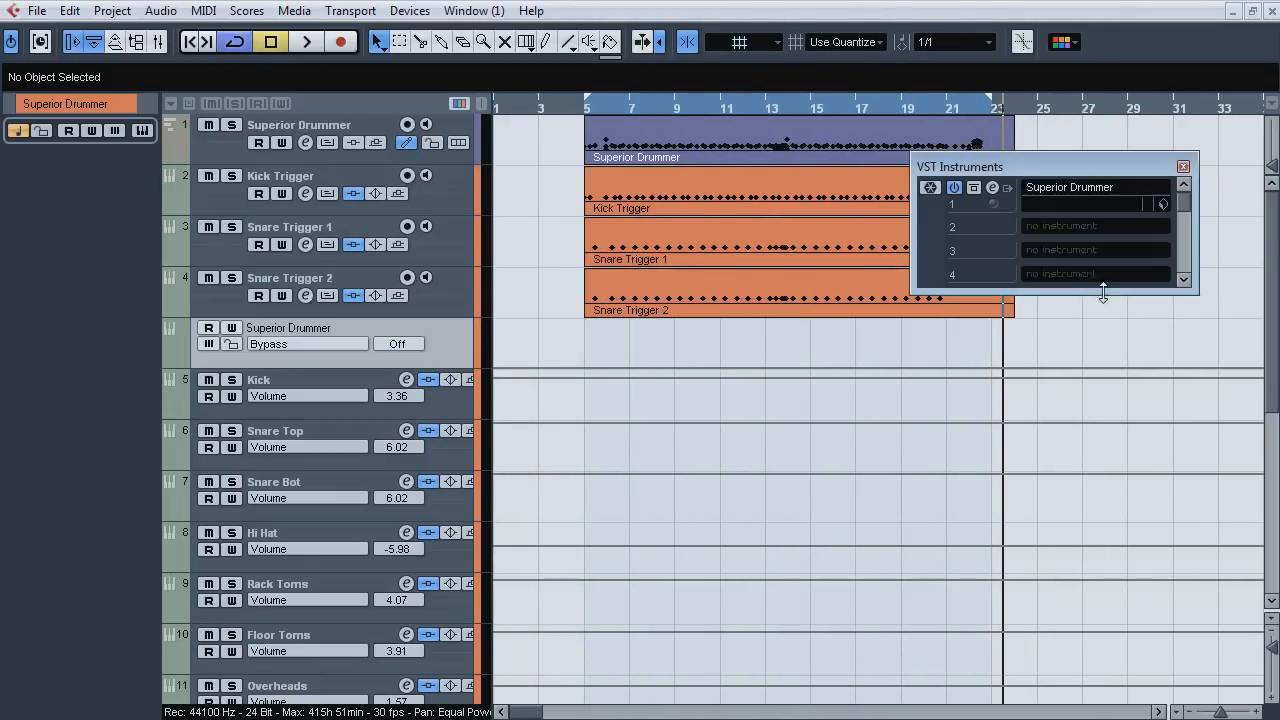
{"action": "left_click", "coordinate": [1010, 187]}
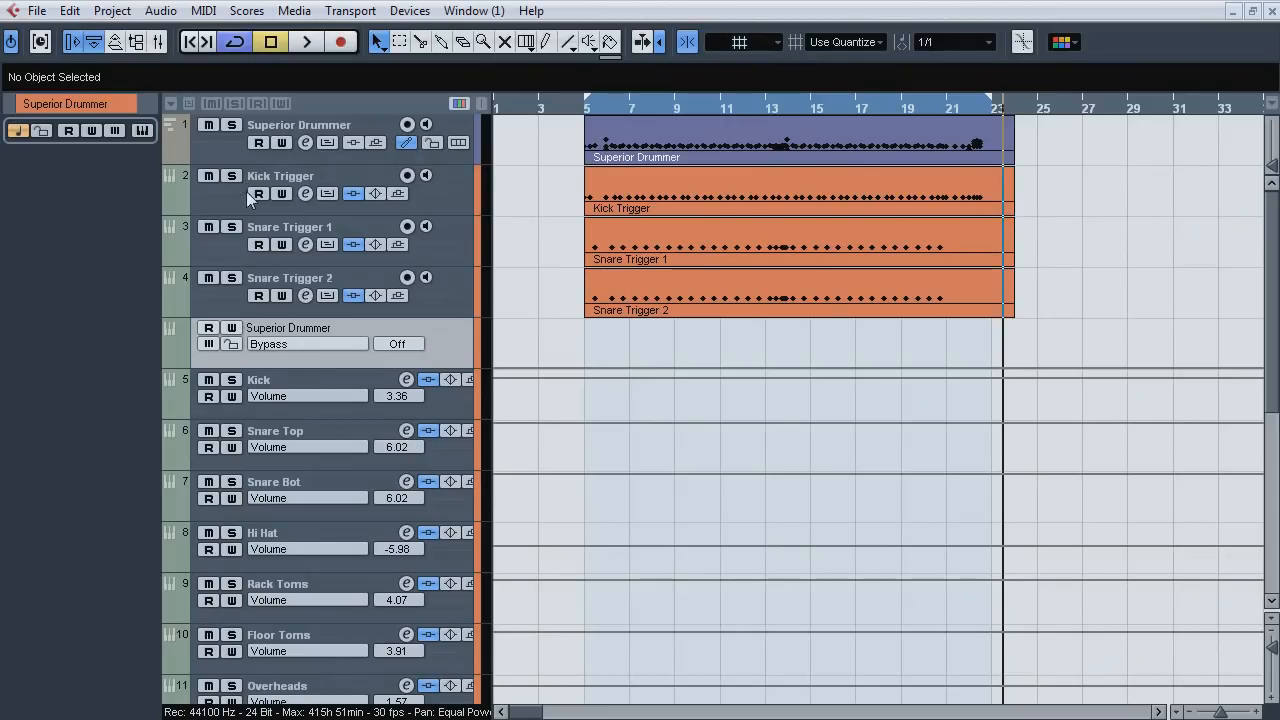
Review the track settings of Kick Trigger, Snare Trigger 1, Snare Trigger 2 and Superior Drummer.
{"action": "left_click", "coordinate": [339, 129]}
{"action": "left_click", "coordinate": [289, 180]}
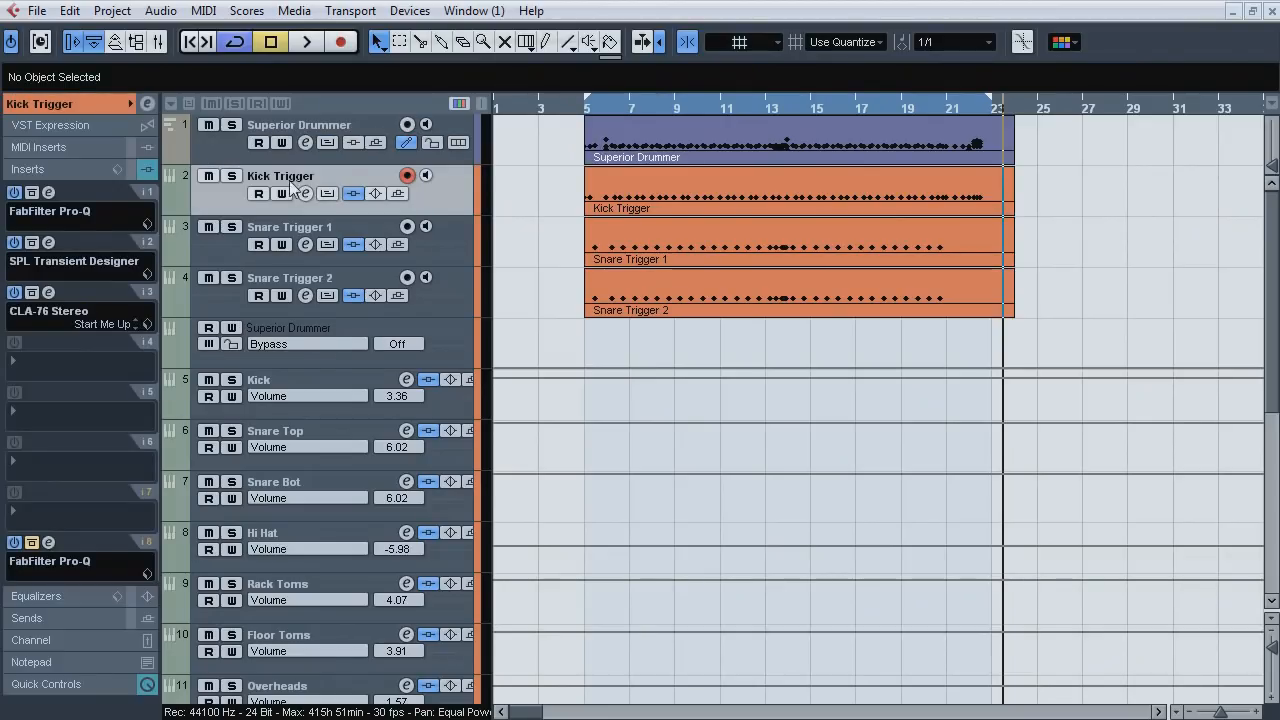
{"action": "left_click", "coordinate": [108, 106]}
{"action": "left_click", "coordinate": [293, 230]}
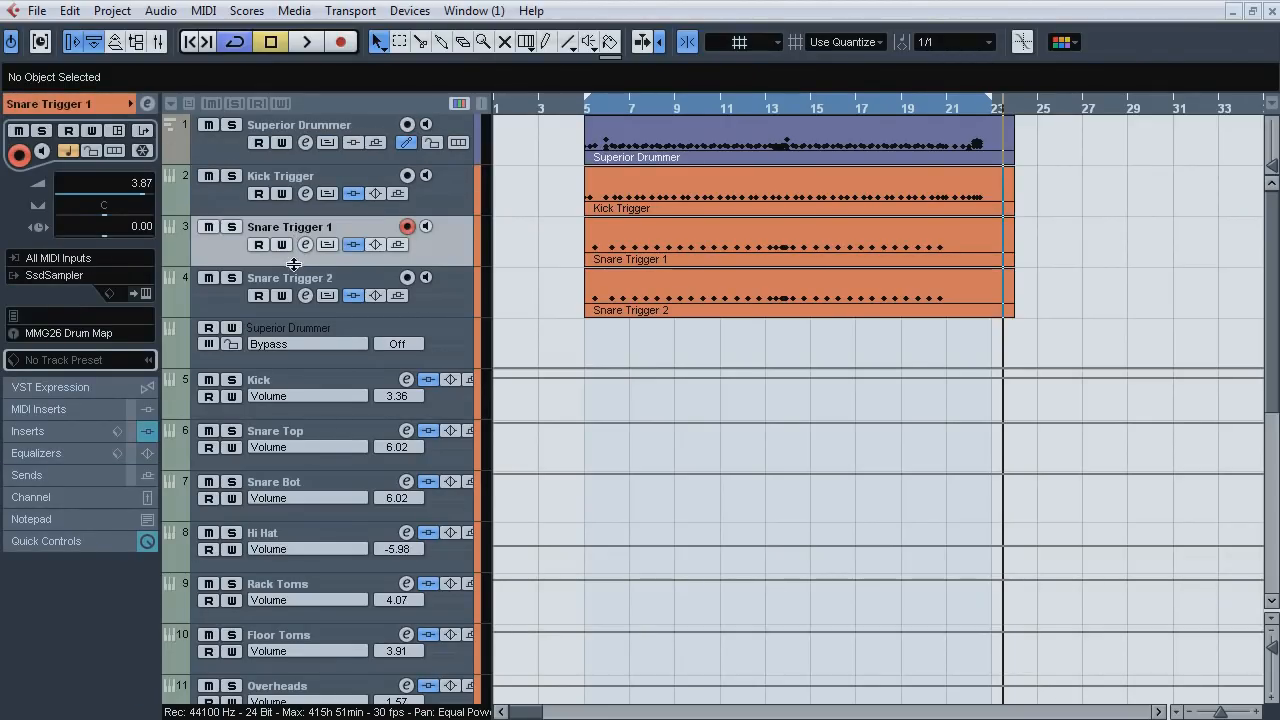
{"action": "left_click", "coordinate": [295, 281]}
{"action": "left_click", "coordinate": [368, 126]}
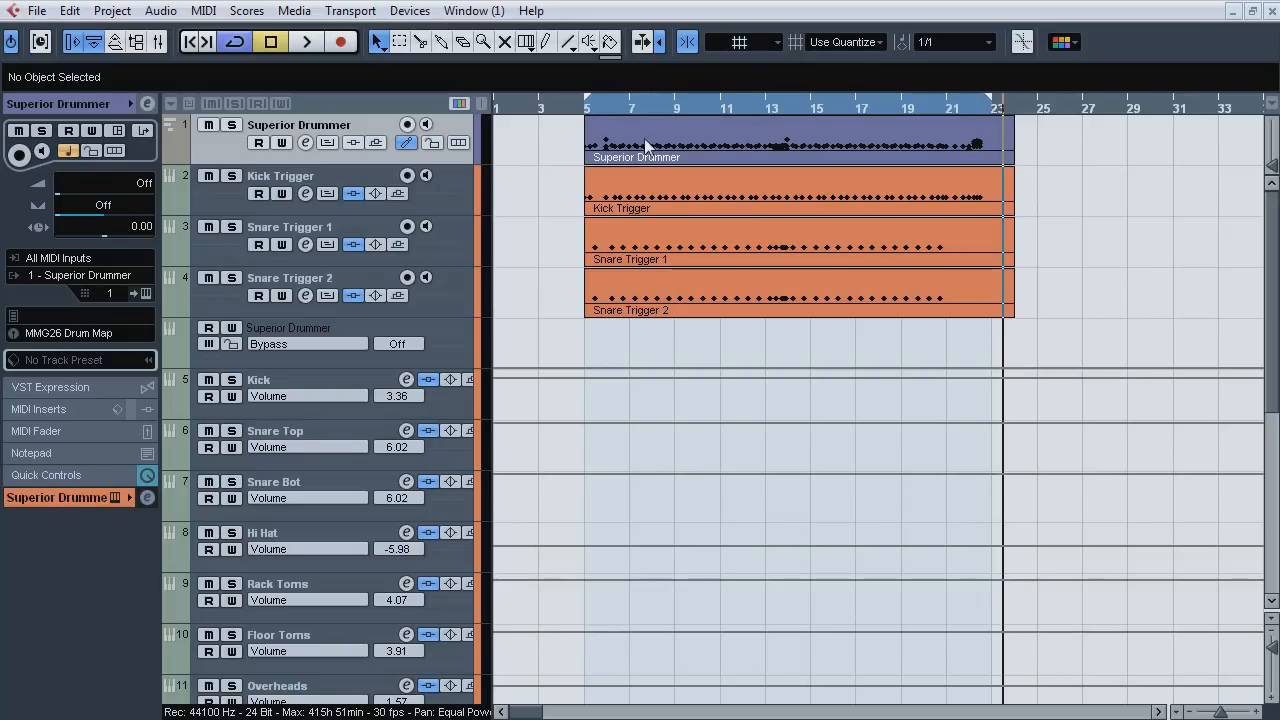
Examine the crash, kick, snare and tom notes of the Superior Drummer part in the Drum Editor, and return to the project.
{"action": "double_click", "coordinate": [671, 136]}
{"action": "left_click_drag", "start_coordinate": [752, 317], "coordinate": [745, 548]}
{"action": "left_click_drag", "start_coordinate": [604, 237], "coordinate": [527, 167]}
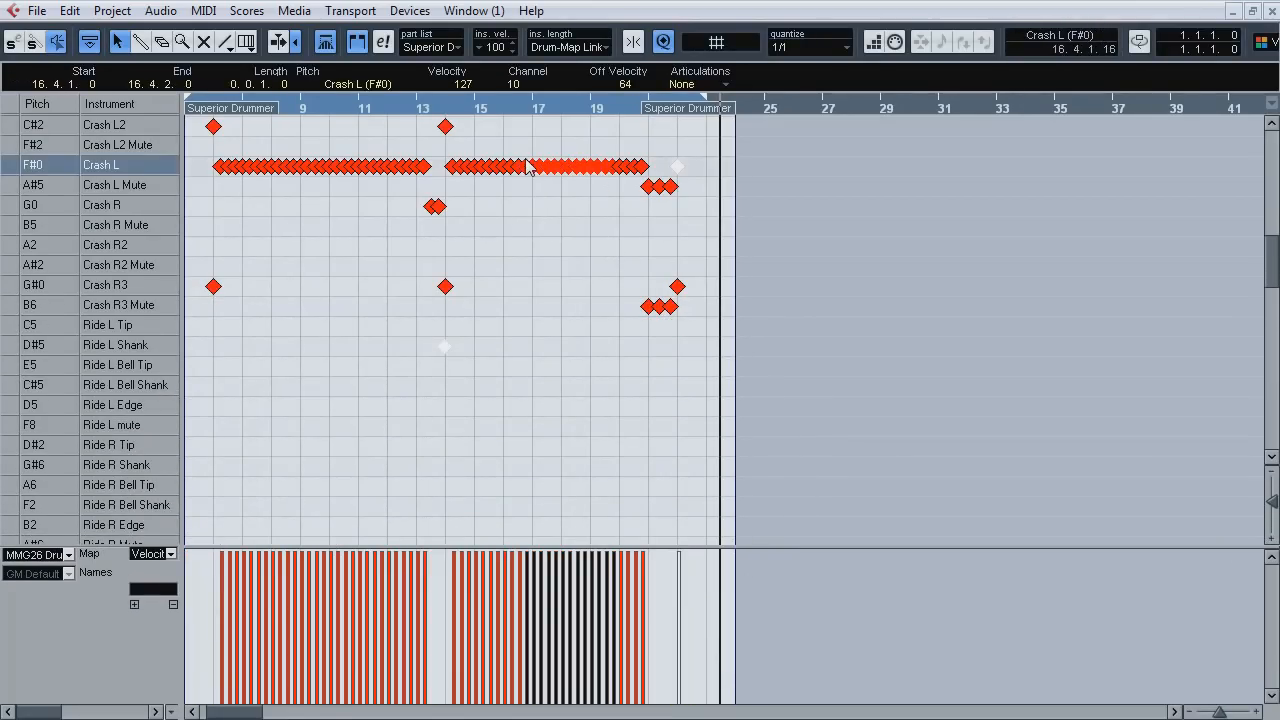
{"action": "left_click_drag", "start_coordinate": [1274, 280], "coordinate": [1273, 160]}
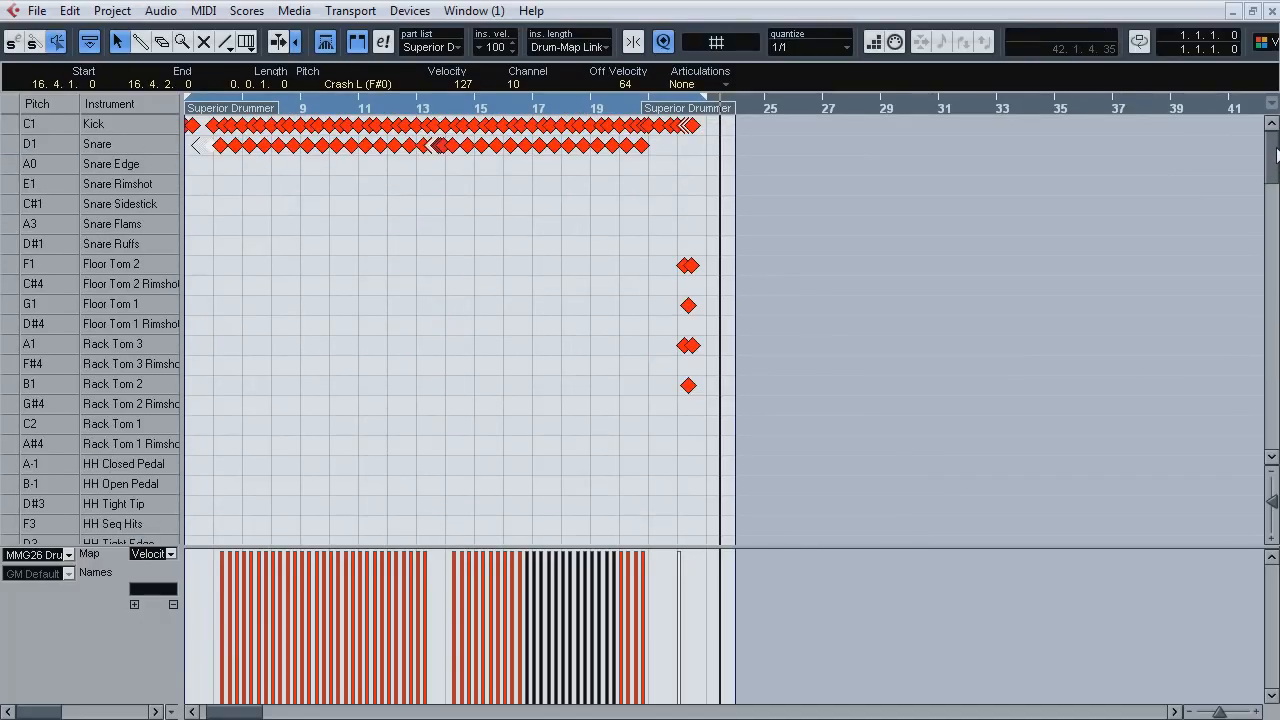
{"action": "left_click_drag", "start_coordinate": [731, 180], "coordinate": [414, 98]}
{"action": "left_click", "coordinate": [474, 305]}
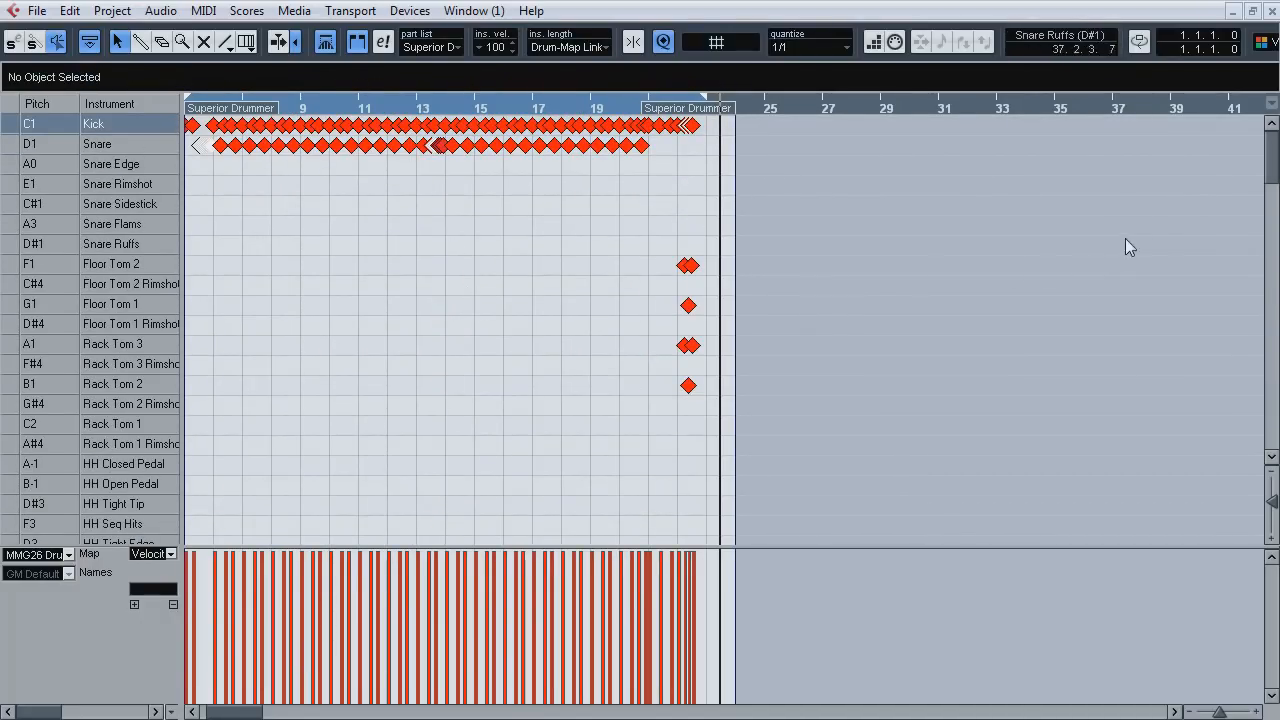
{"action": "left_click", "coordinate": [1270, 14]}
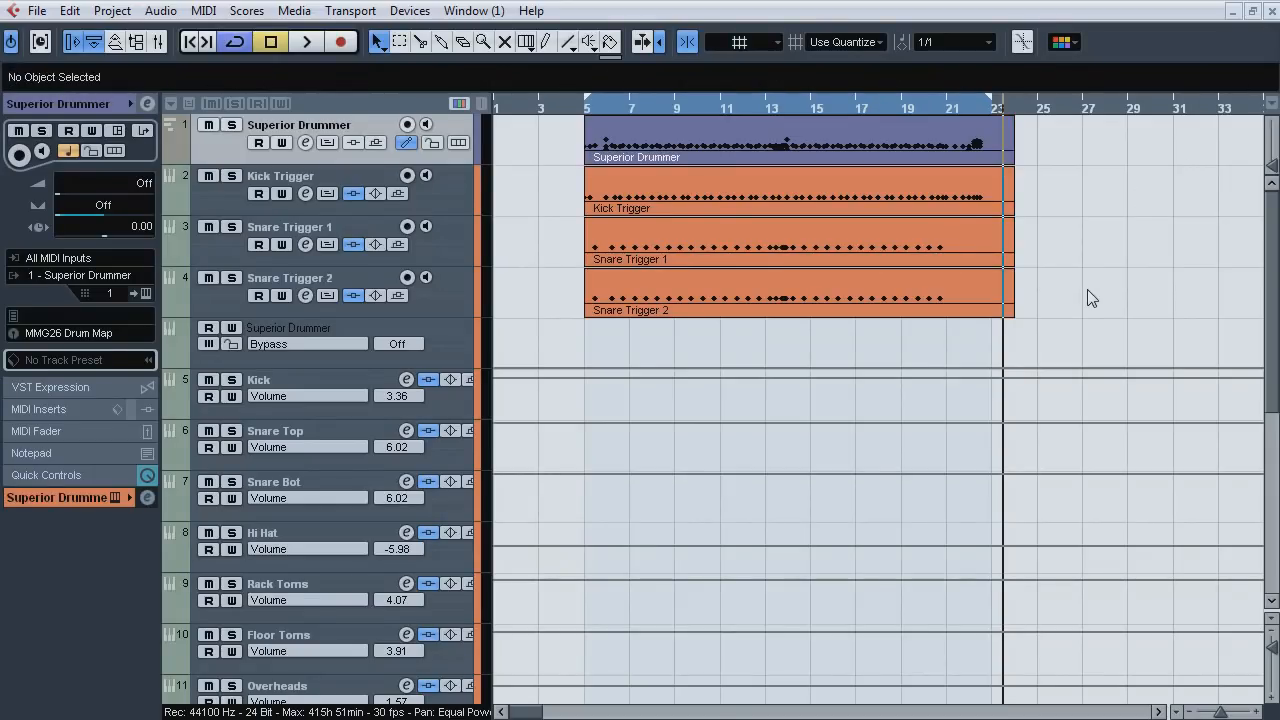
Play the drums from bar 5 and solo the Kick channel.
{"action": "left_click", "coordinate": [584, 112]}
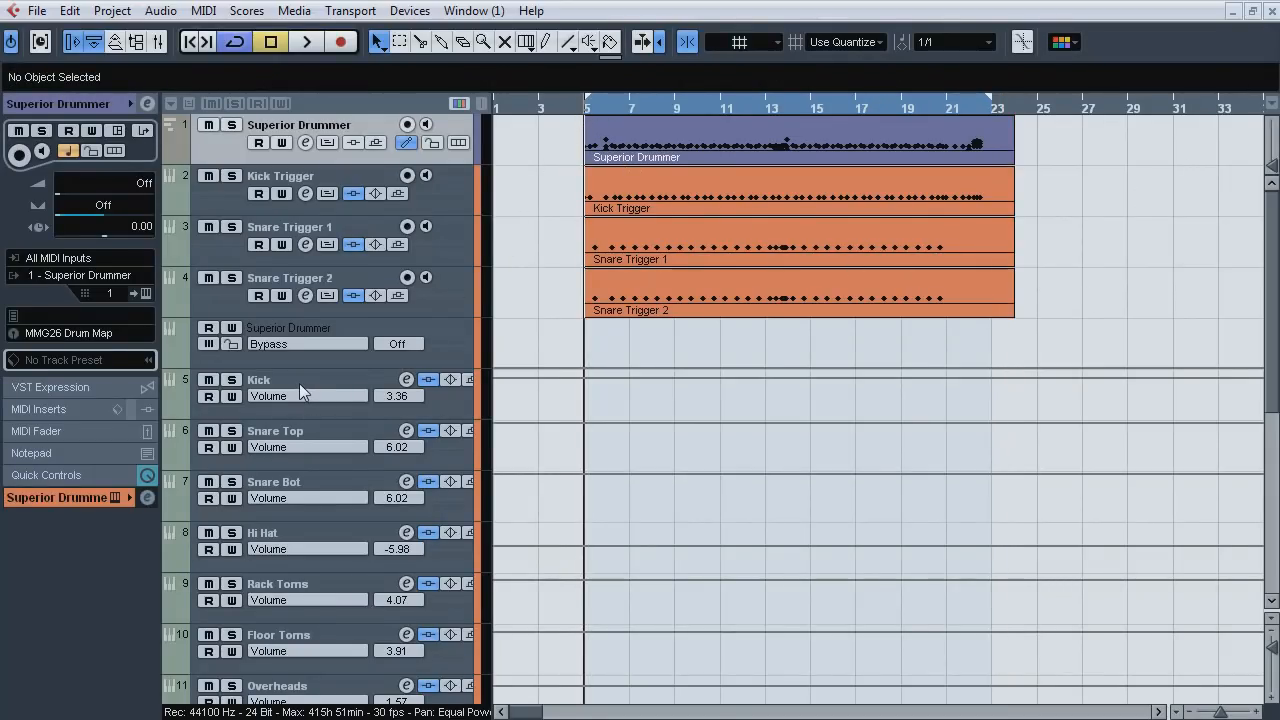
{"action": "key", "text": "space"}
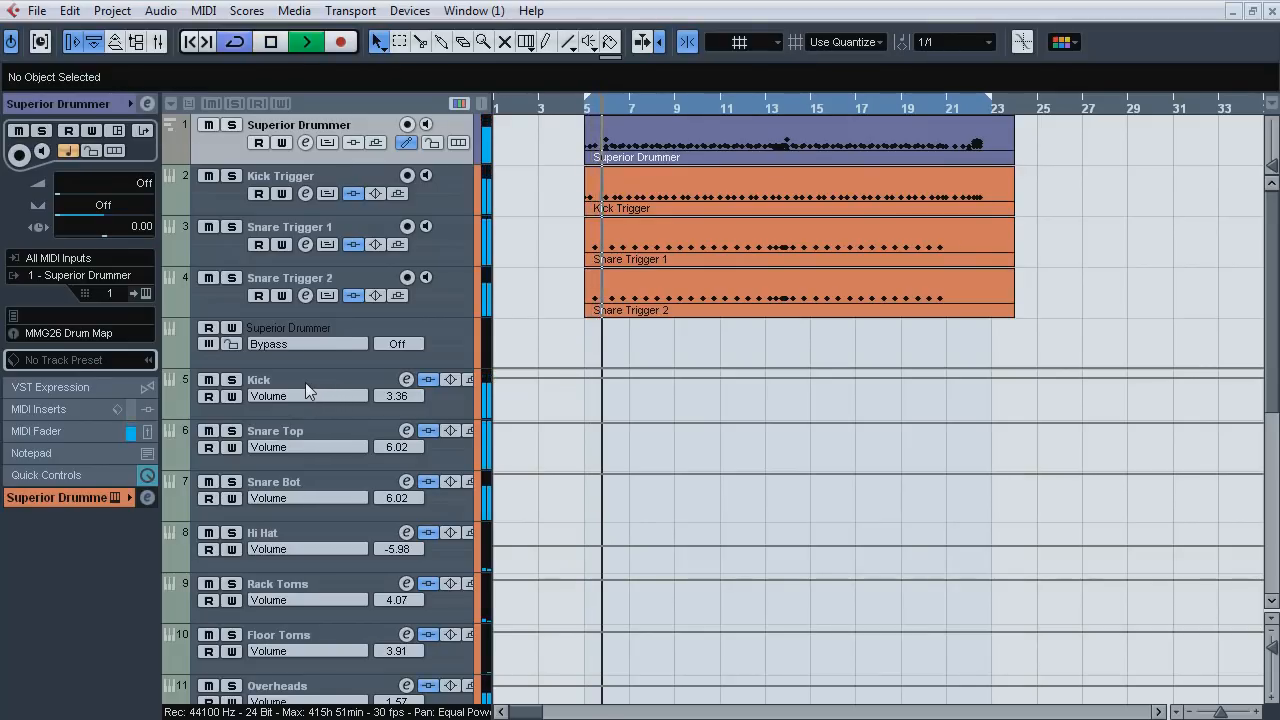
{"action": "left_click", "coordinate": [305, 382]}
{"action": "left_click", "coordinate": [233, 382]}
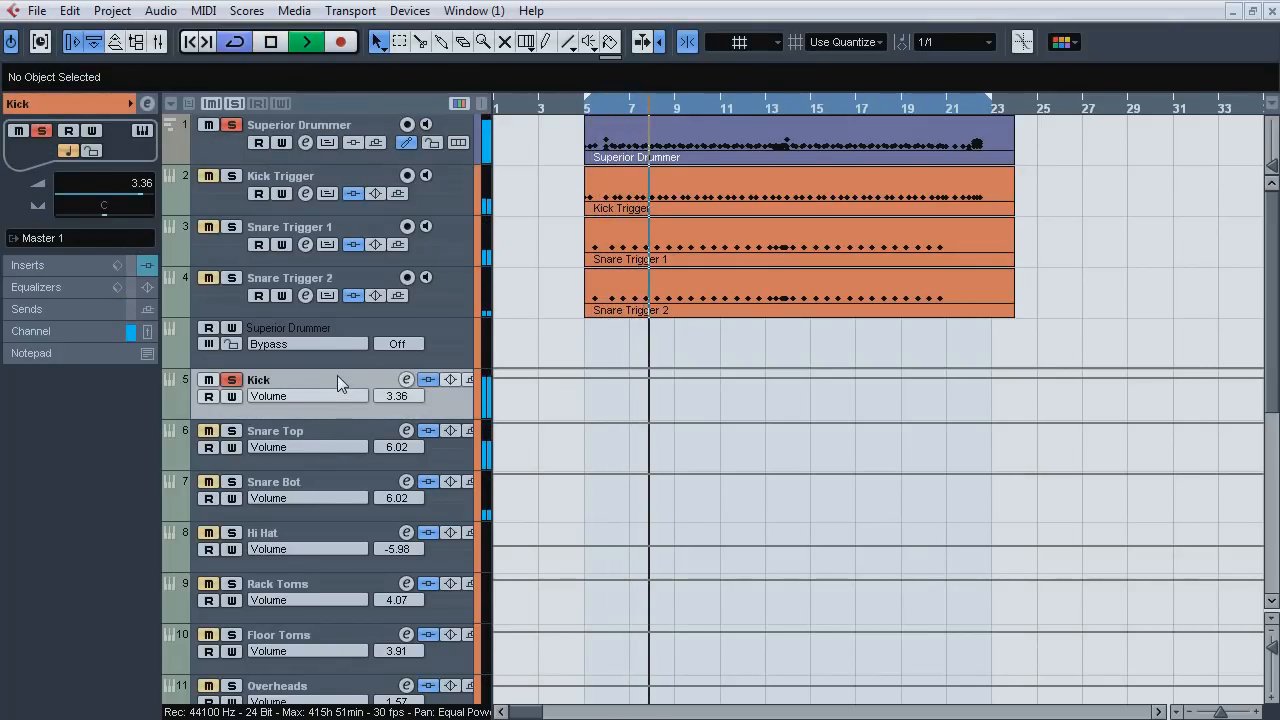
Switch the solo from Kick to Snare Top and on to Snare Bot, and clear it.
{"action": "left_click", "coordinate": [343, 430], "text": "ctrl"}
{"action": "key", "text": "s"}
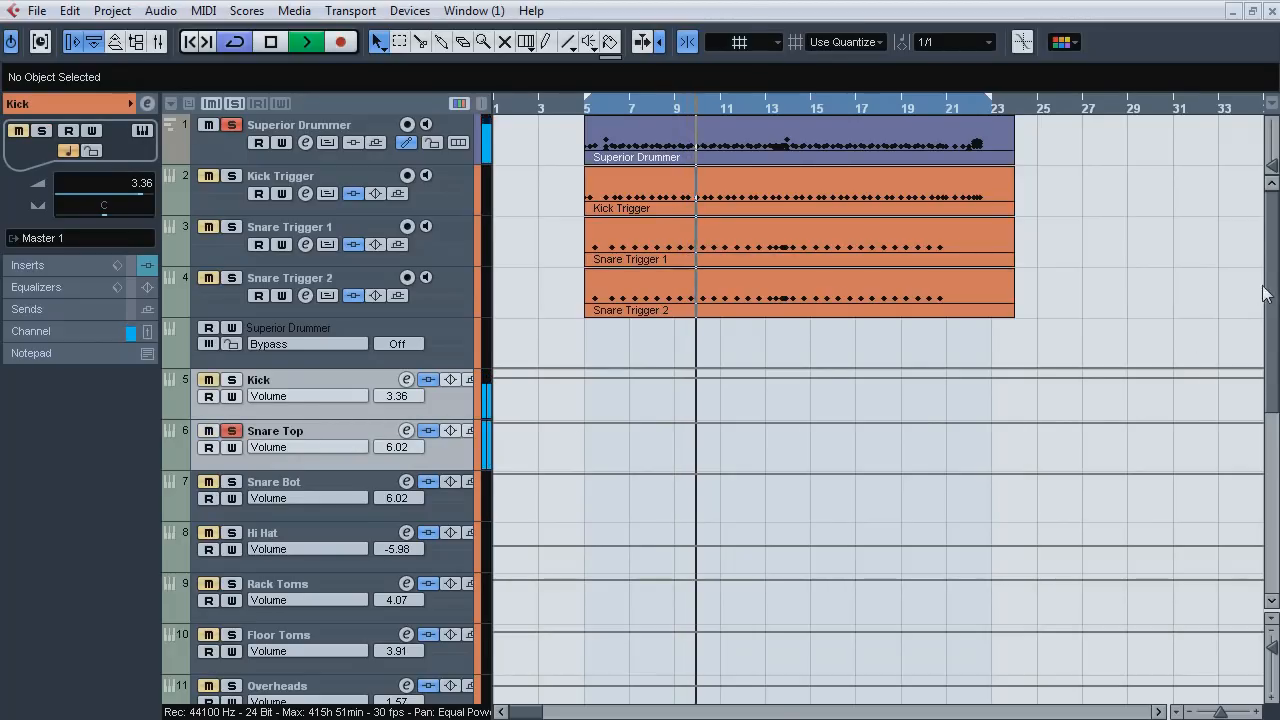
{"action": "left_click_drag", "start_coordinate": [1271, 286], "coordinate": [1271, 330]}
{"action": "scroll", "coordinate": [829, 339], "scroll_direction": "down", "scroll_amount": 2}
{"action": "left_click", "coordinate": [315, 218]}
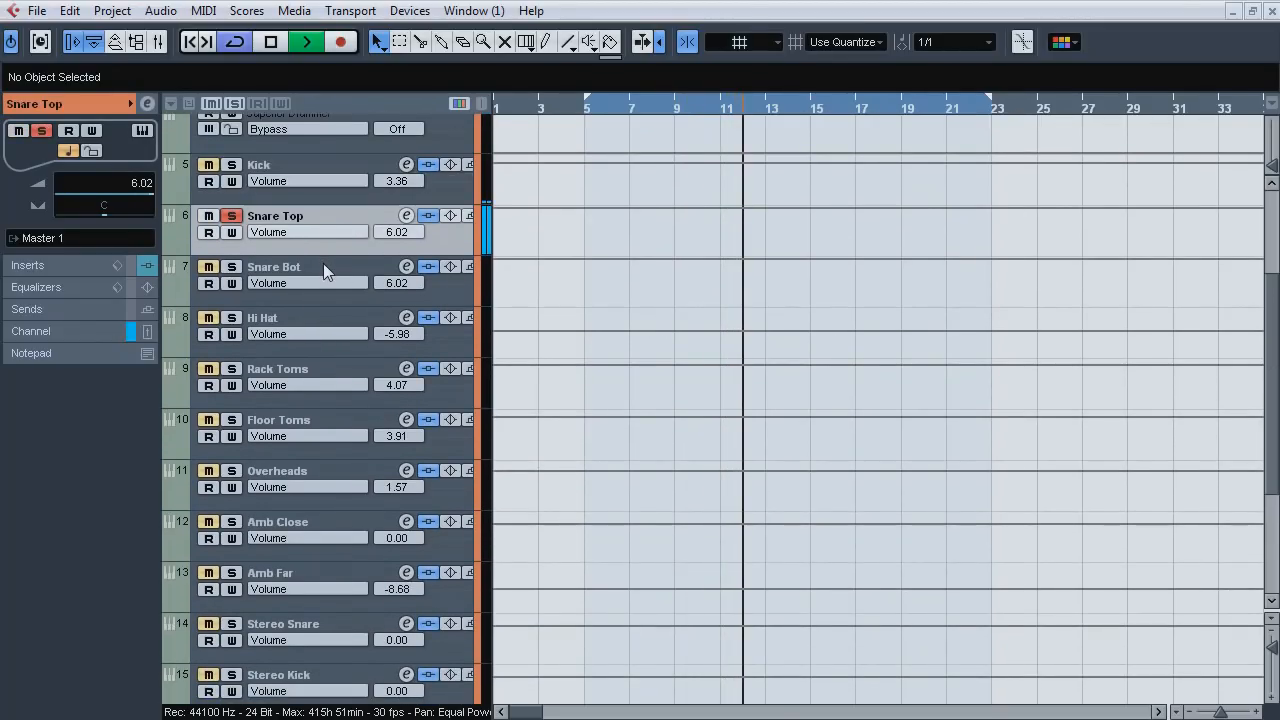
{"action": "left_click", "coordinate": [323, 263], "text": "ctrl"}
{"action": "key", "text": "s"}
{"action": "left_click", "coordinate": [269, 271]}
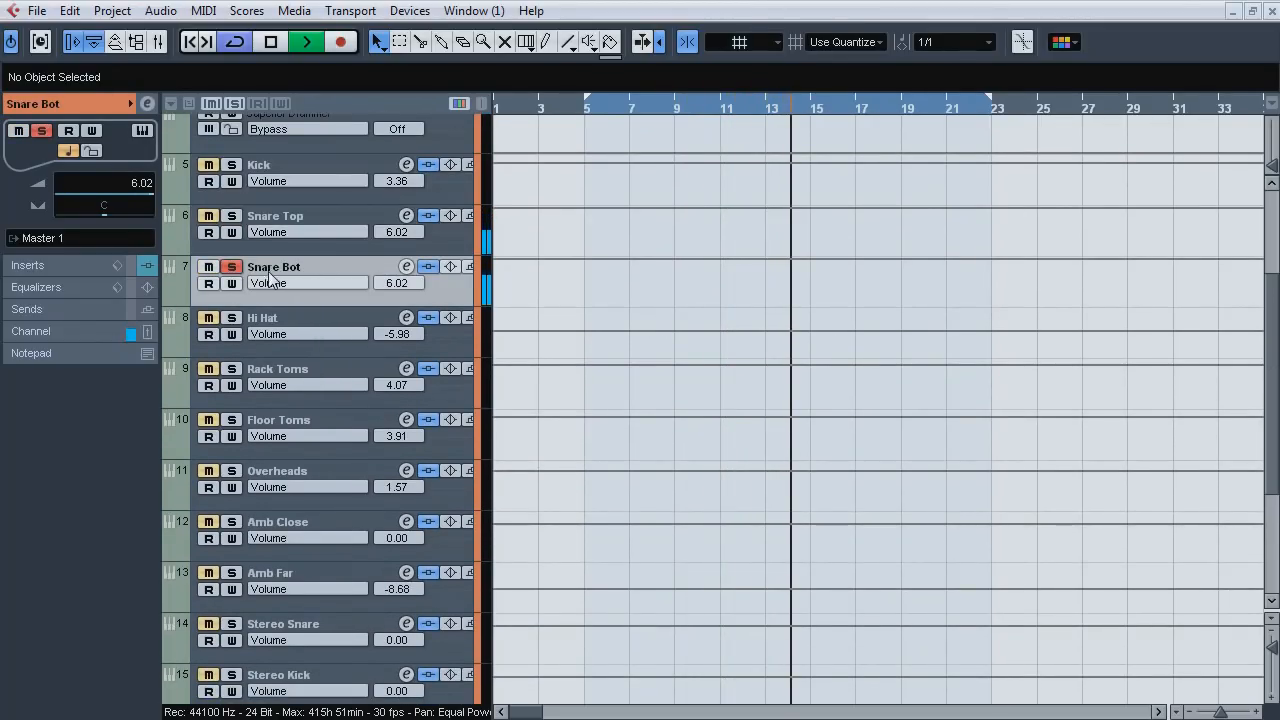
{"action": "left_click", "coordinate": [234, 267]}
Solo Hi Hat, Rack Toms and Floor Toms one at a time, playing the toms from about bar 21, and clear the solo.
{"action": "left_click", "coordinate": [231, 318]}
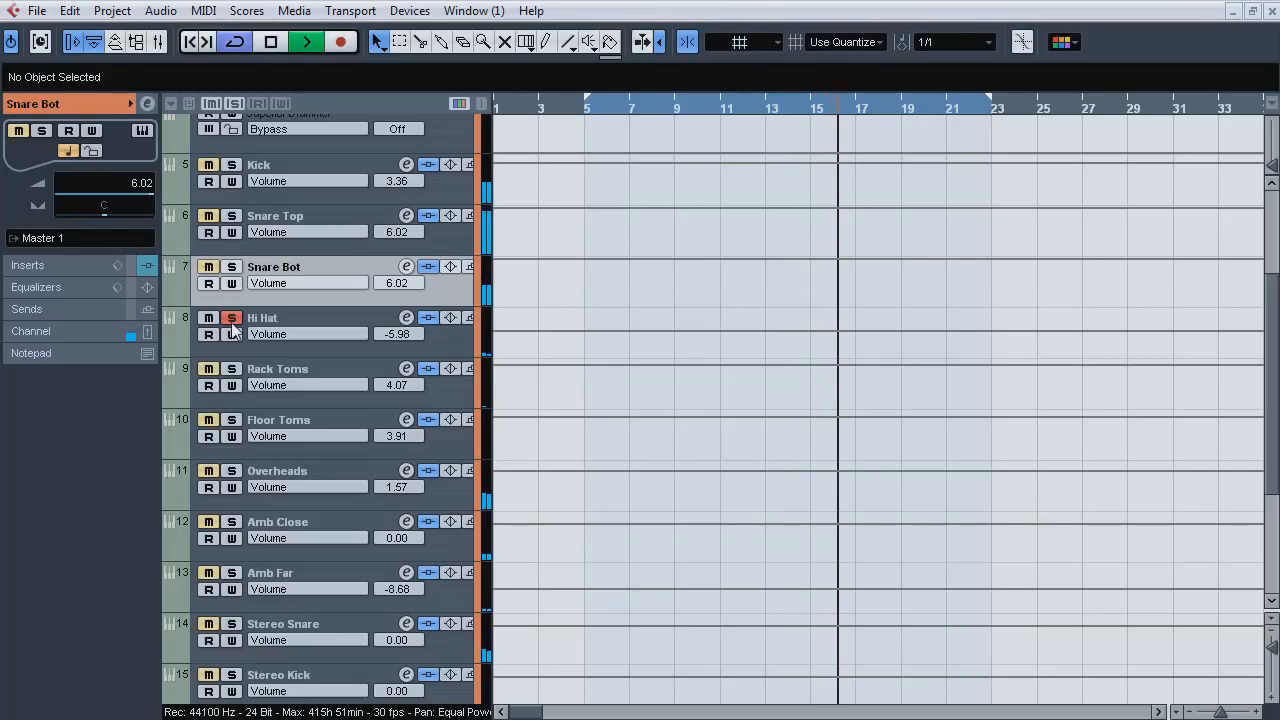
{"action": "left_click", "coordinate": [231, 318]}
{"action": "left_click", "coordinate": [231, 369]}
{"action": "left_click", "coordinate": [948, 108]}
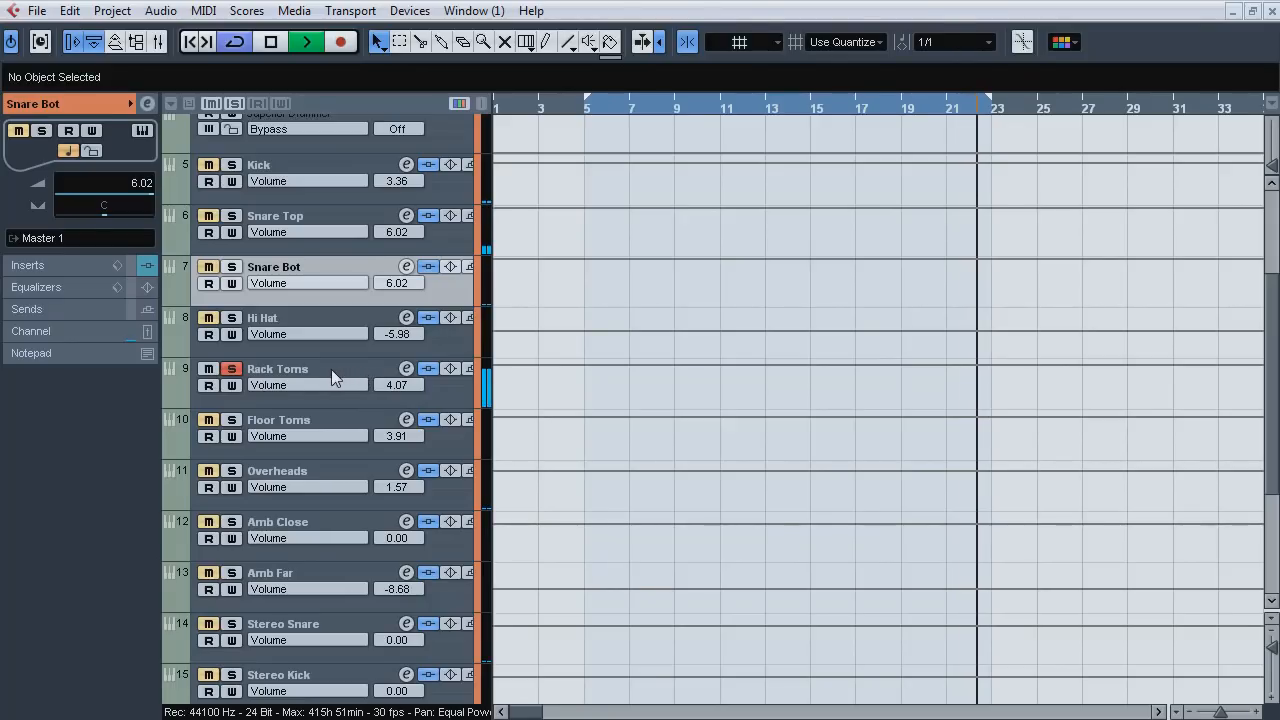
{"action": "left_click", "coordinate": [231, 369]}
{"action": "left_click", "coordinate": [231, 420]}
{"action": "left_click", "coordinate": [960, 105]}
{"action": "left_click", "coordinate": [231, 420]}
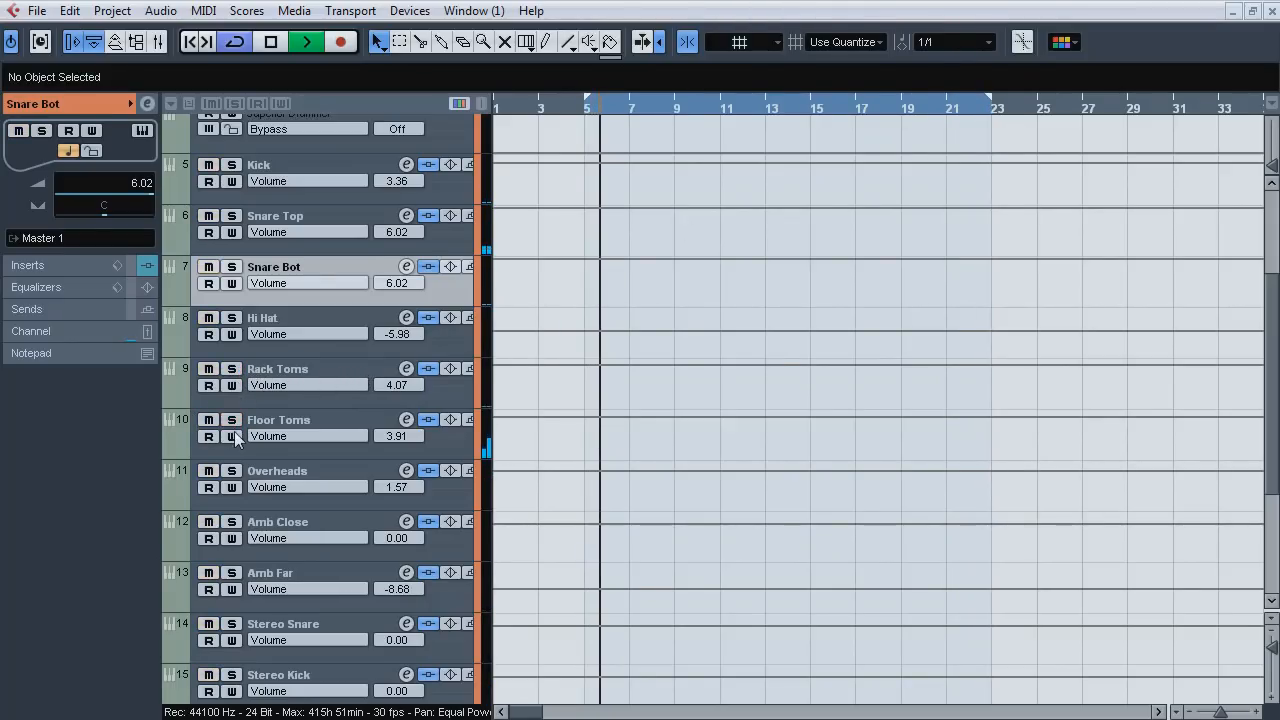
Listen to the Overheads and Amb Close channels soloed one after the other, and clear the solo.
{"action": "left_click", "coordinate": [268, 478]}
{"action": "left_click", "coordinate": [231, 471]}
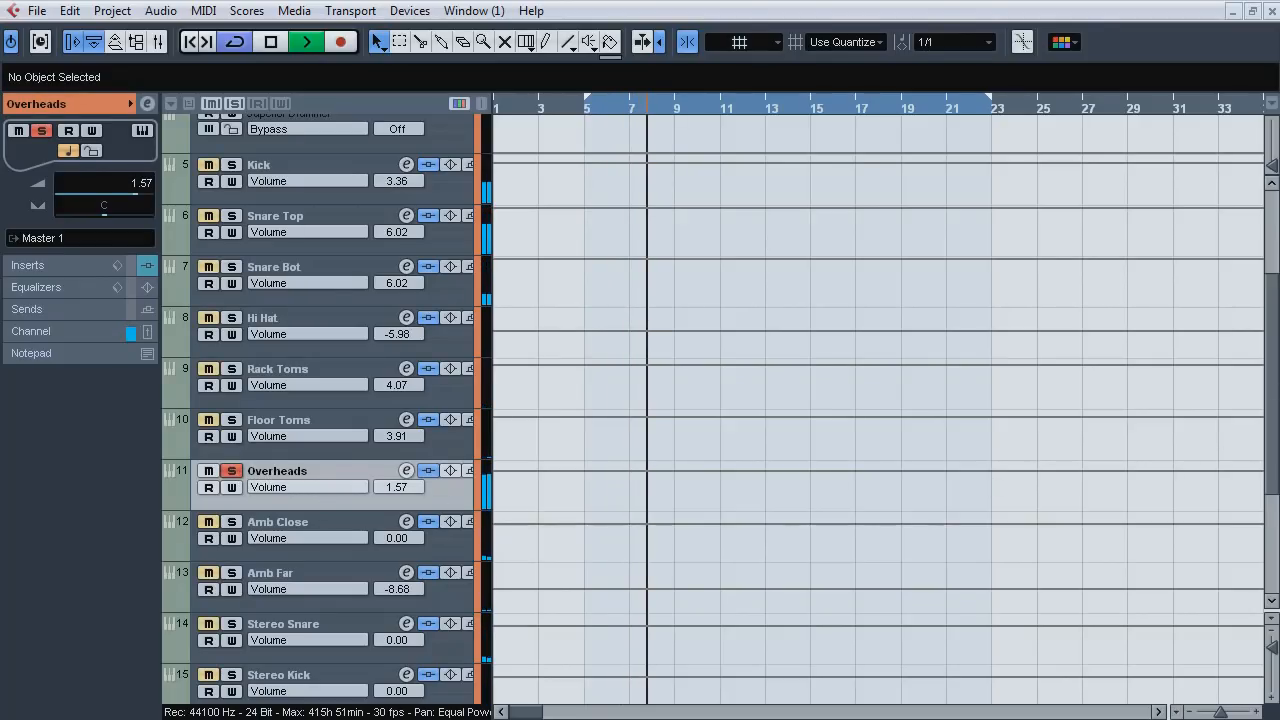
{"action": "scroll", "coordinate": [324, 381], "scroll_direction": "down", "scroll_amount": 3}
{"action": "left_click", "coordinate": [231, 328]}
{"action": "left_click", "coordinate": [231, 380]}
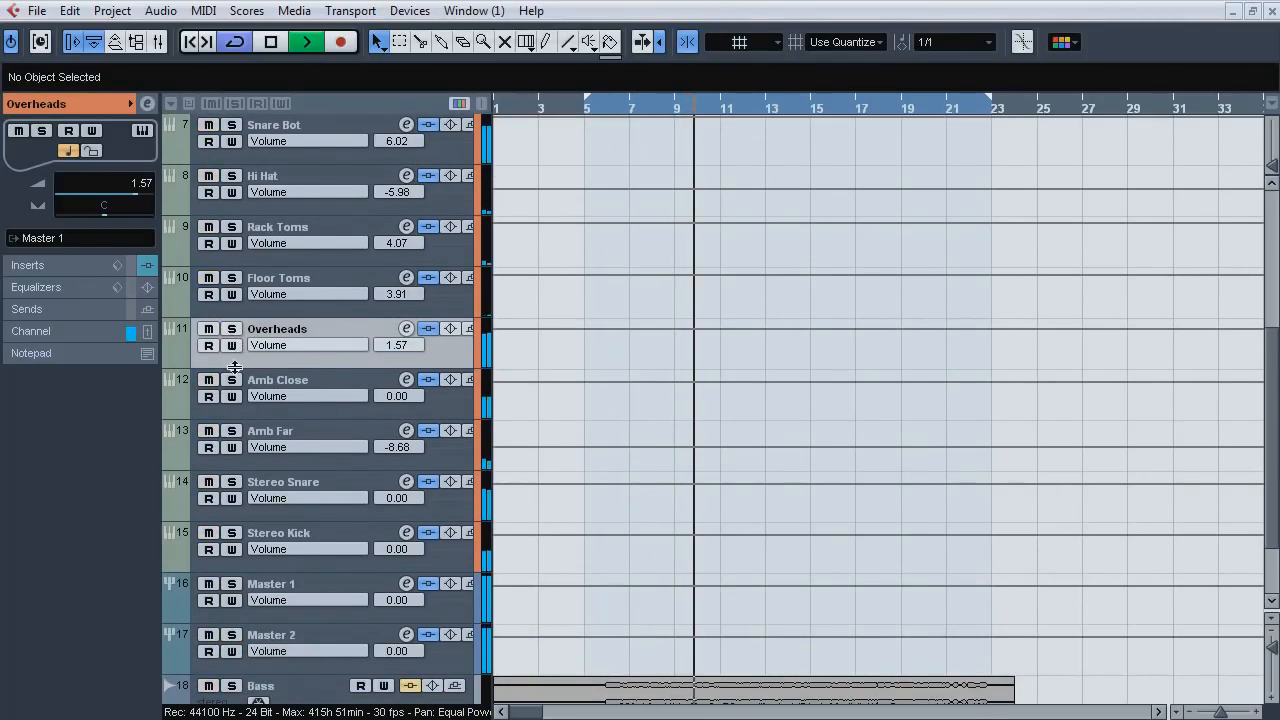
{"action": "left_click", "coordinate": [232, 381]}
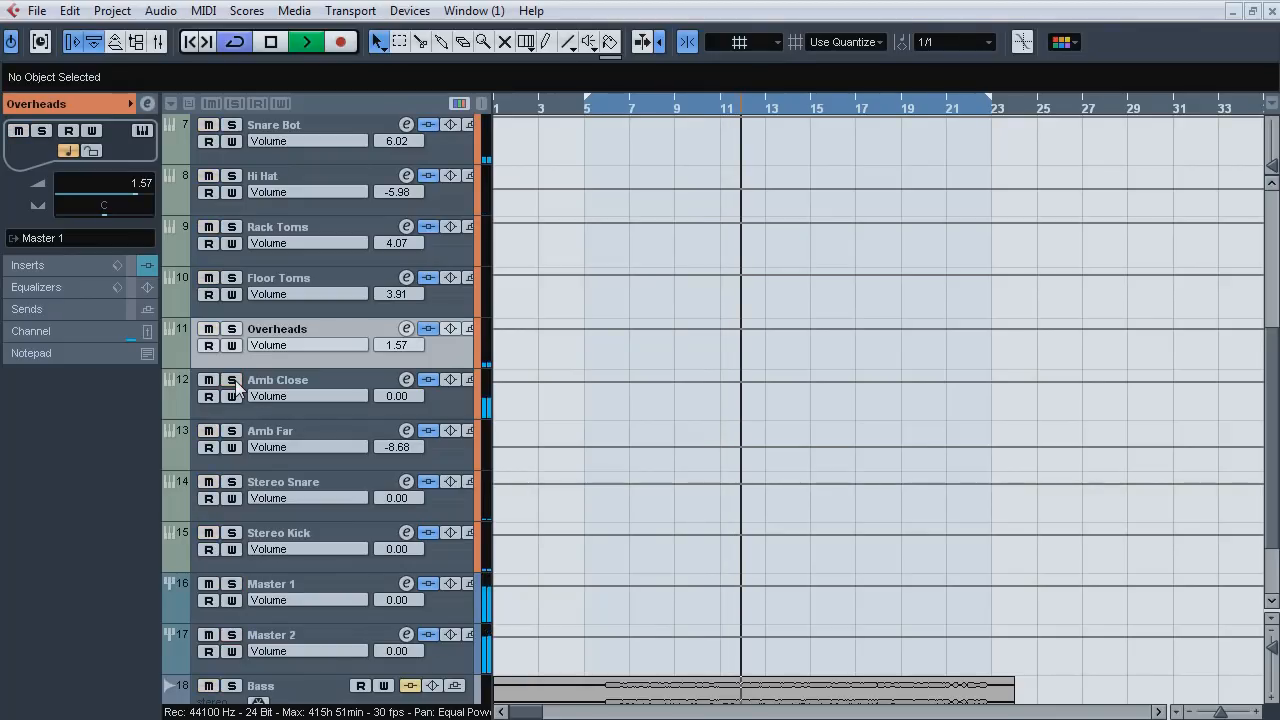
Listen to Amb Far, Stereo Snare and Stereo Kick soloed in turn, and return to the first drum tracks.
{"action": "left_click", "coordinate": [232, 431]}
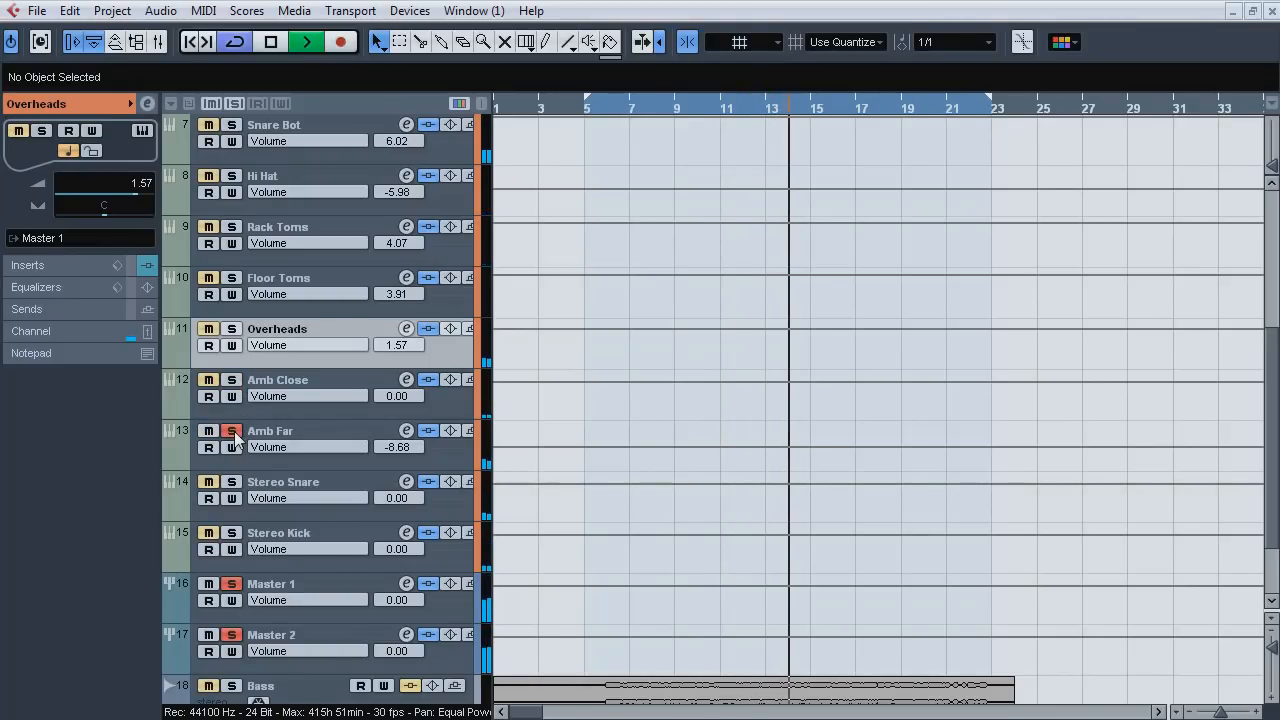
{"action": "left_click", "coordinate": [232, 431]}
{"action": "left_click", "coordinate": [232, 482]}
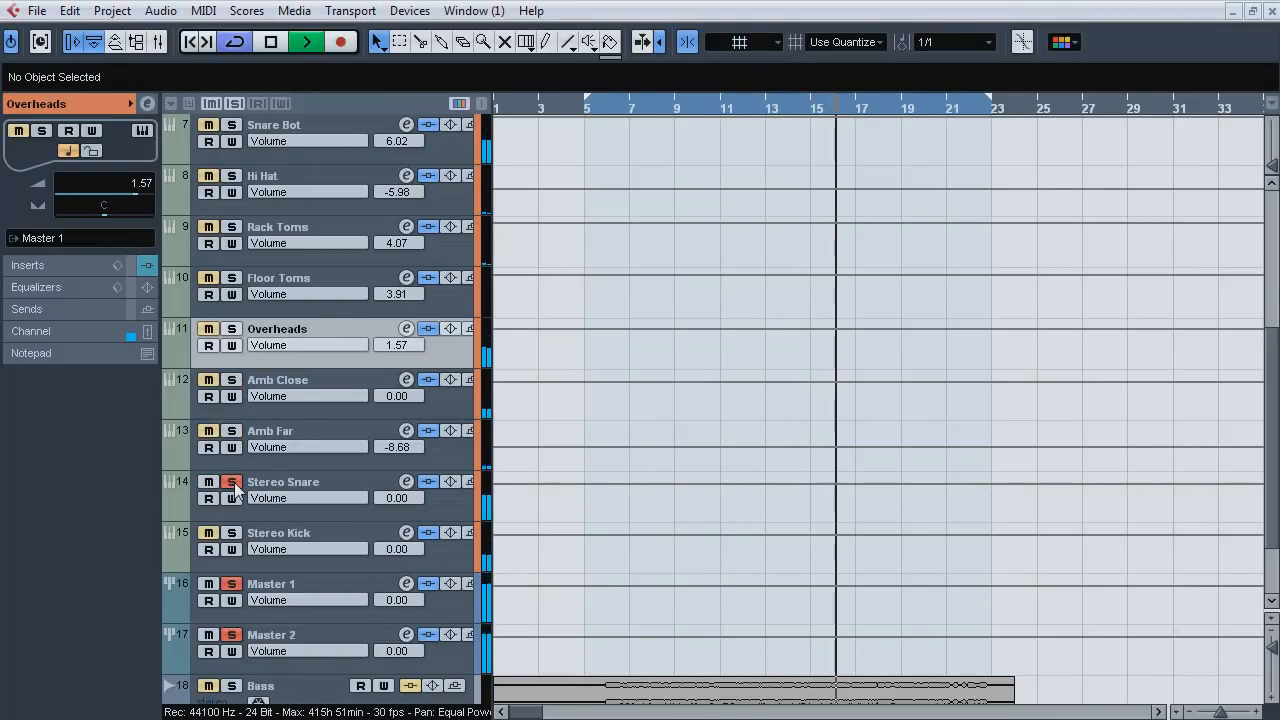
{"action": "left_click", "coordinate": [232, 482]}
{"action": "left_click", "coordinate": [232, 533]}
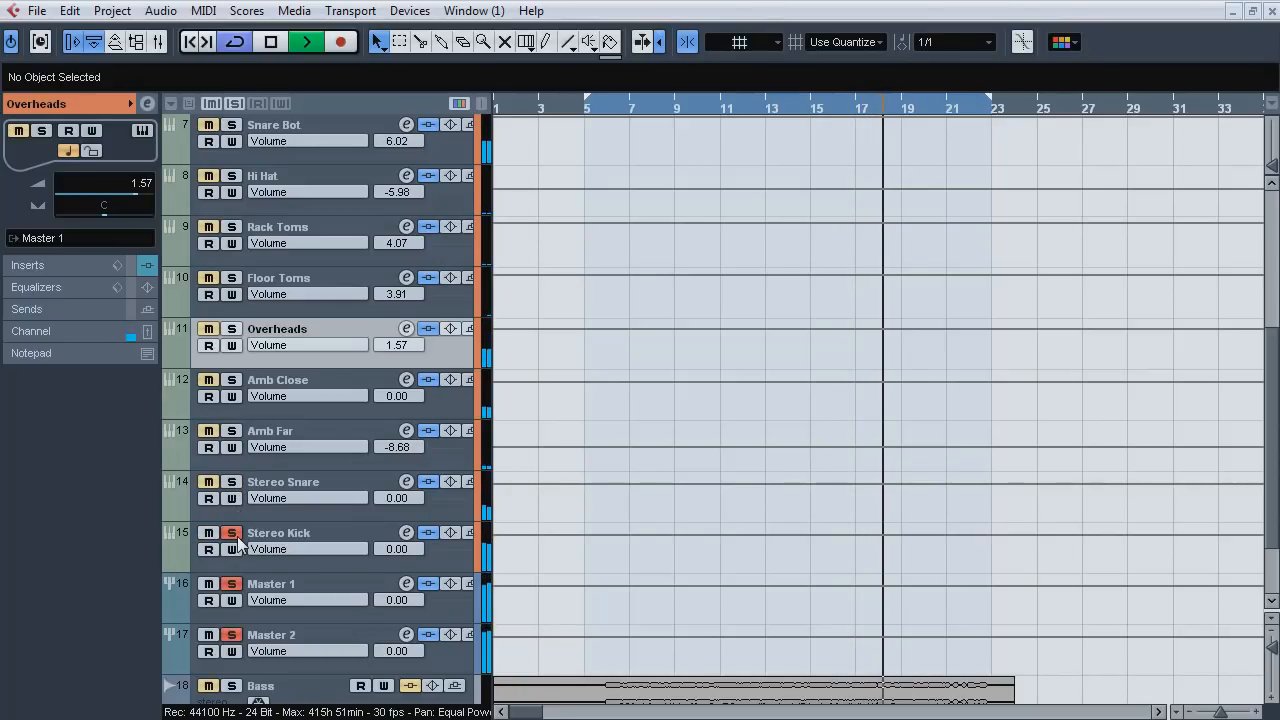
{"action": "scroll", "coordinate": [375, 188], "scroll_direction": "up", "scroll_amount": 5}
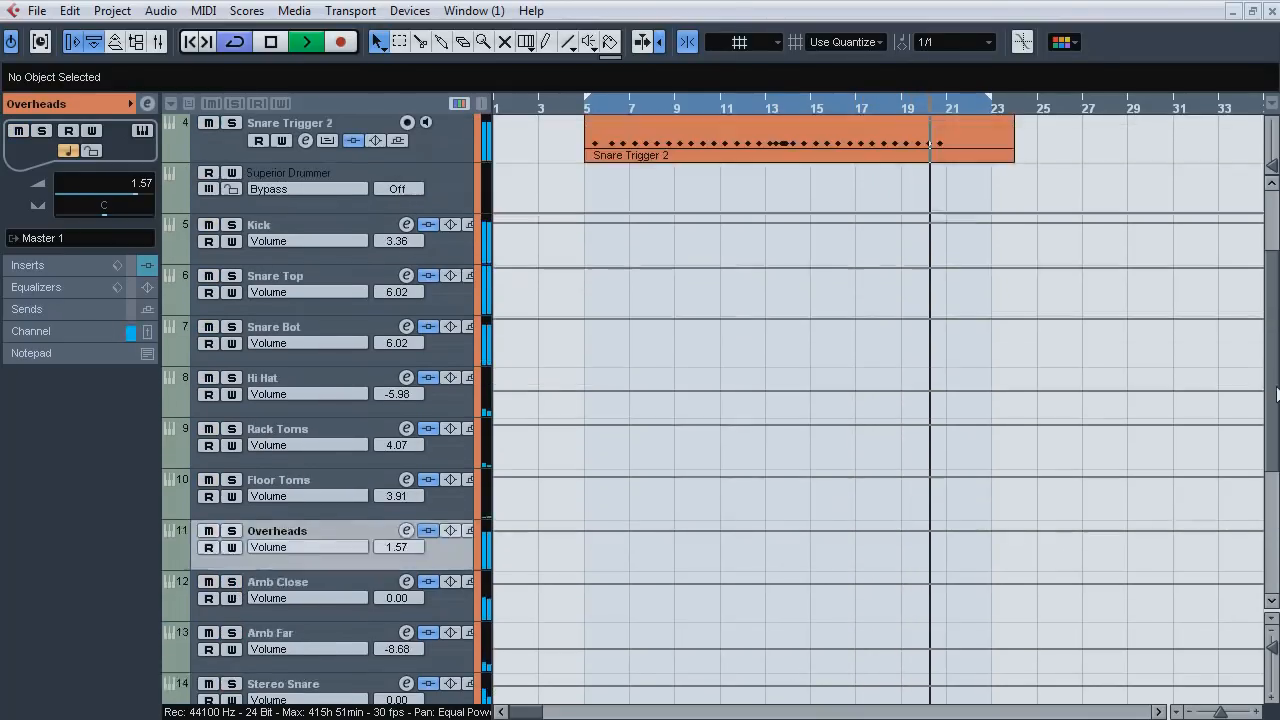
Solo Kick Trigger, Snare Trigger 1 and Snare Trigger 2 in turn, clear the solo and stop playback.
{"action": "left_click", "coordinate": [240, 176]}
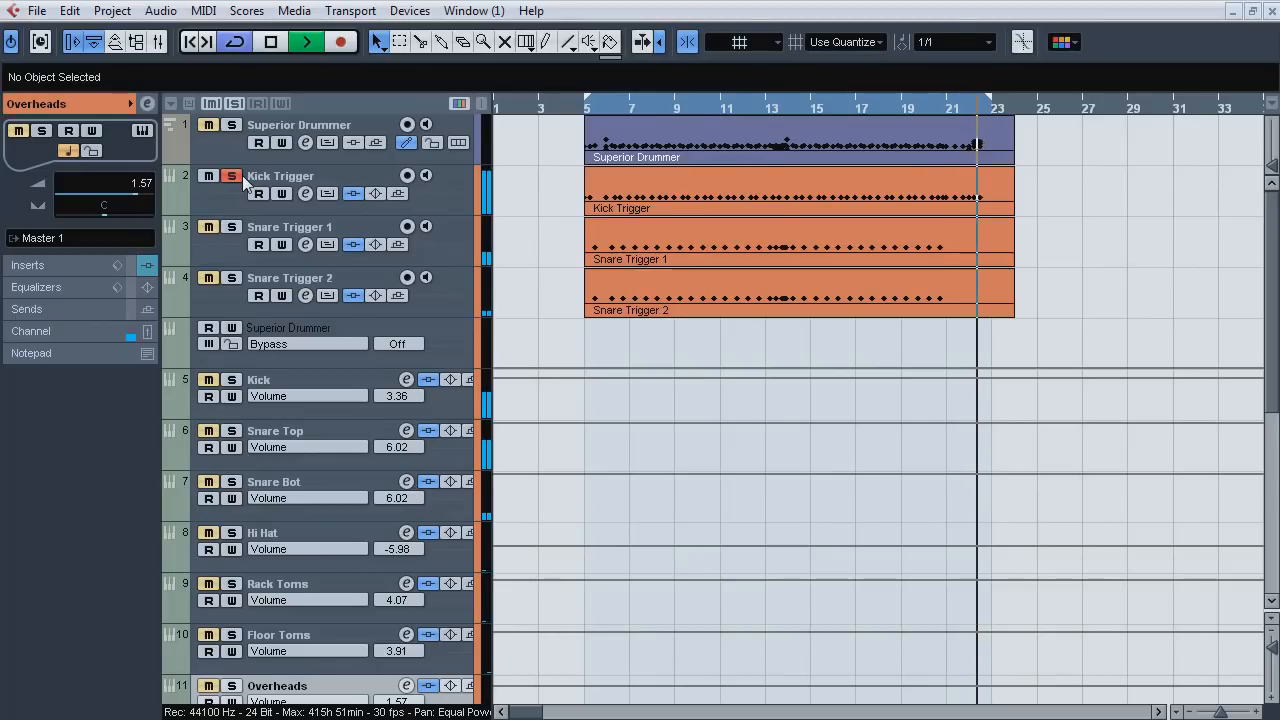
{"action": "left_click", "coordinate": [242, 175]}
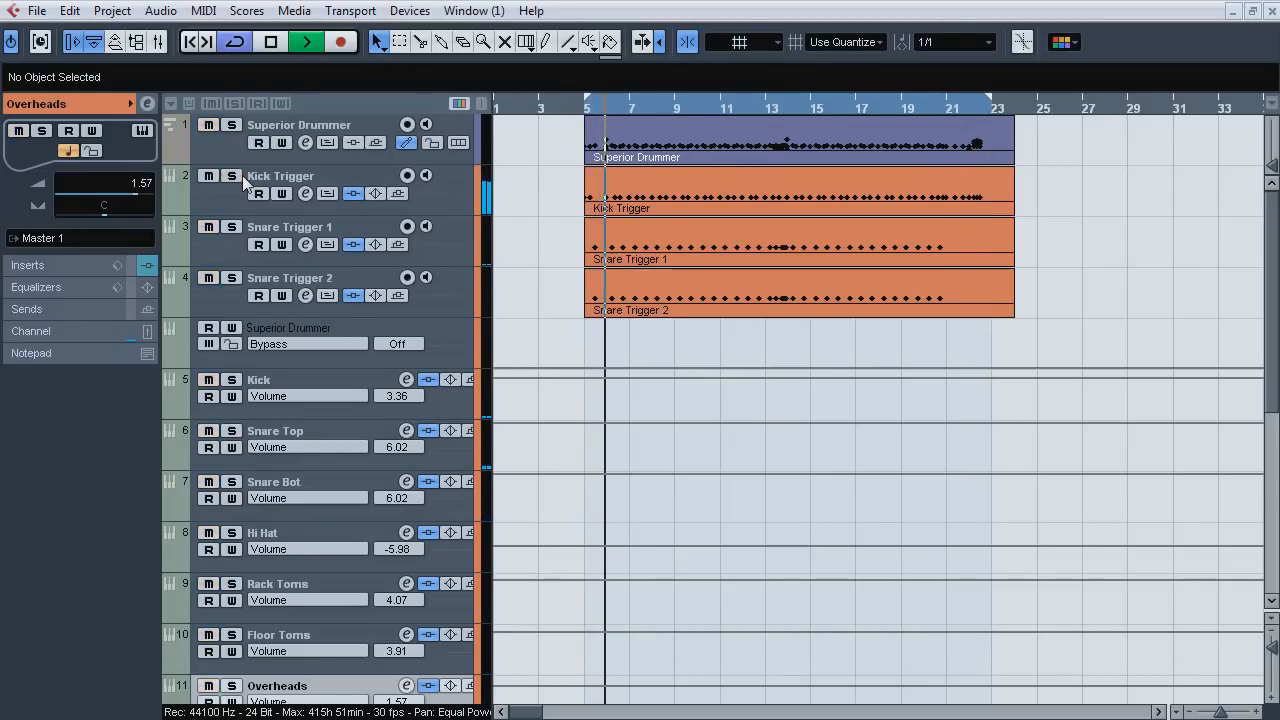
{"action": "left_click", "coordinate": [231, 228]}
{"action": "left_click", "coordinate": [231, 228]}
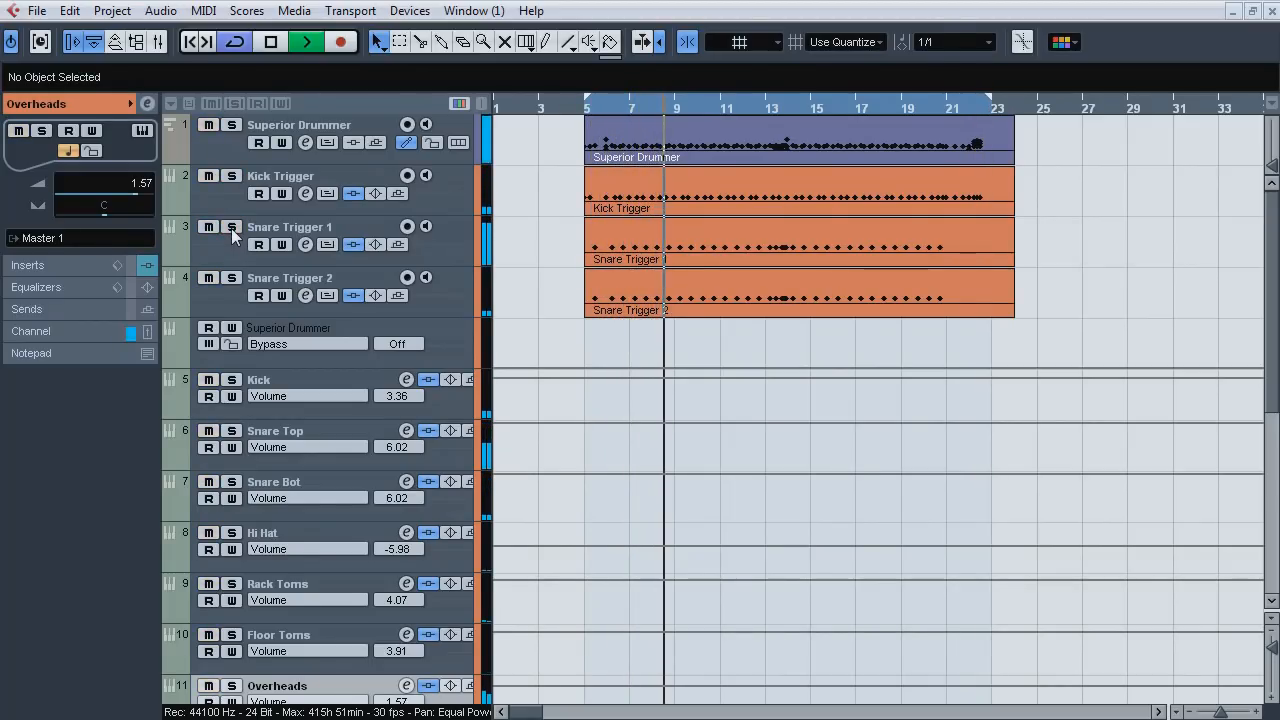
{"action": "left_click", "coordinate": [232, 279]}
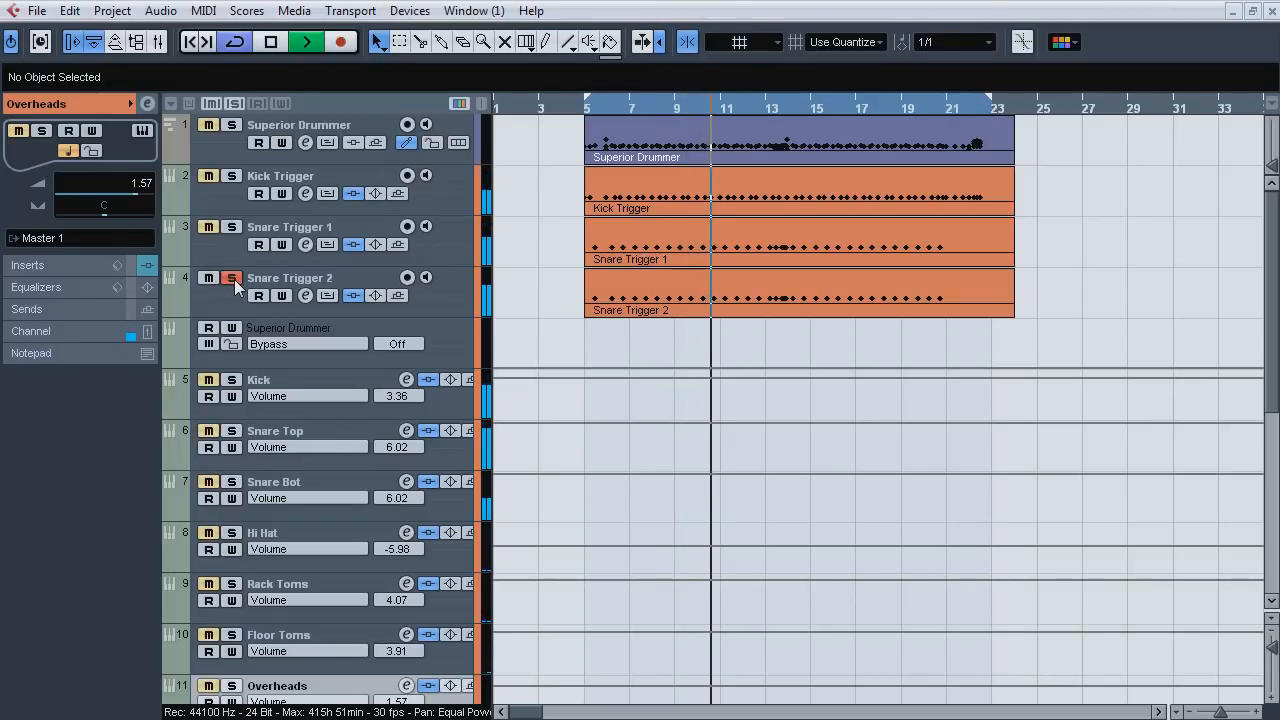
{"action": "left_click", "coordinate": [232, 279]}
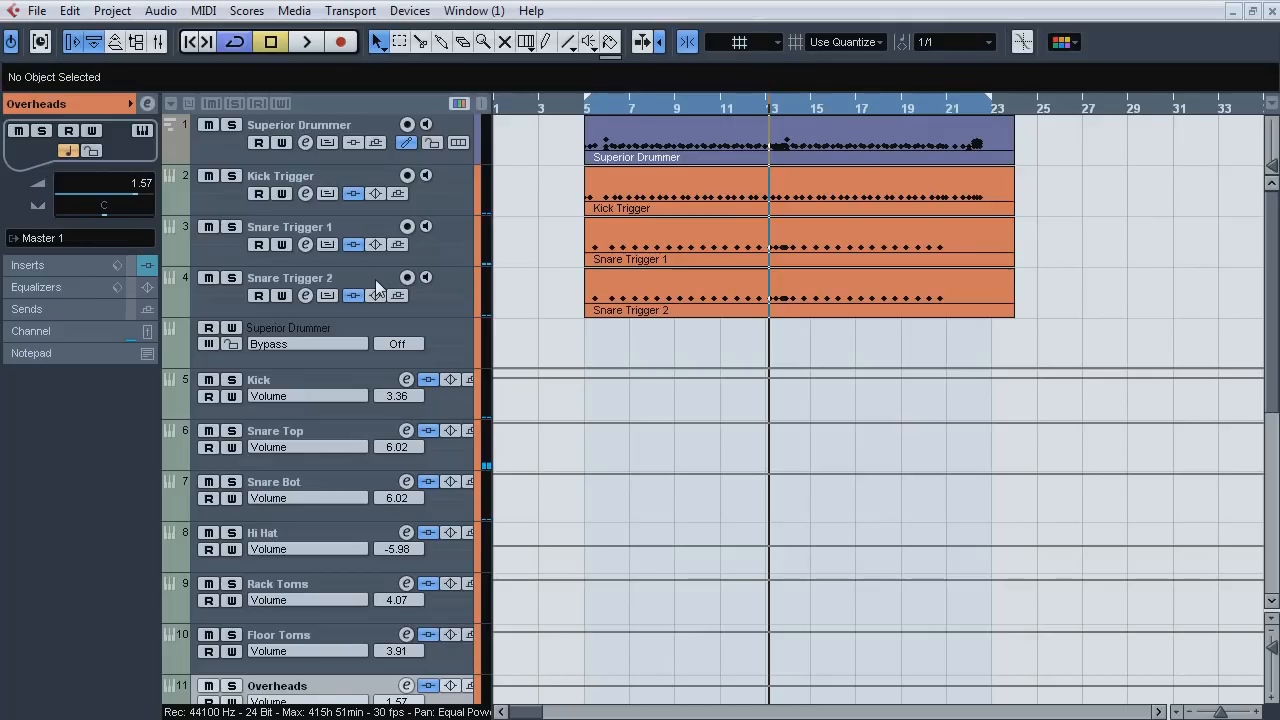
Examine the output gain of the FabFilter Pro-Q on Kick Trigger's insert 8 from the mixer.
{"action": "key", "text": "F3"}
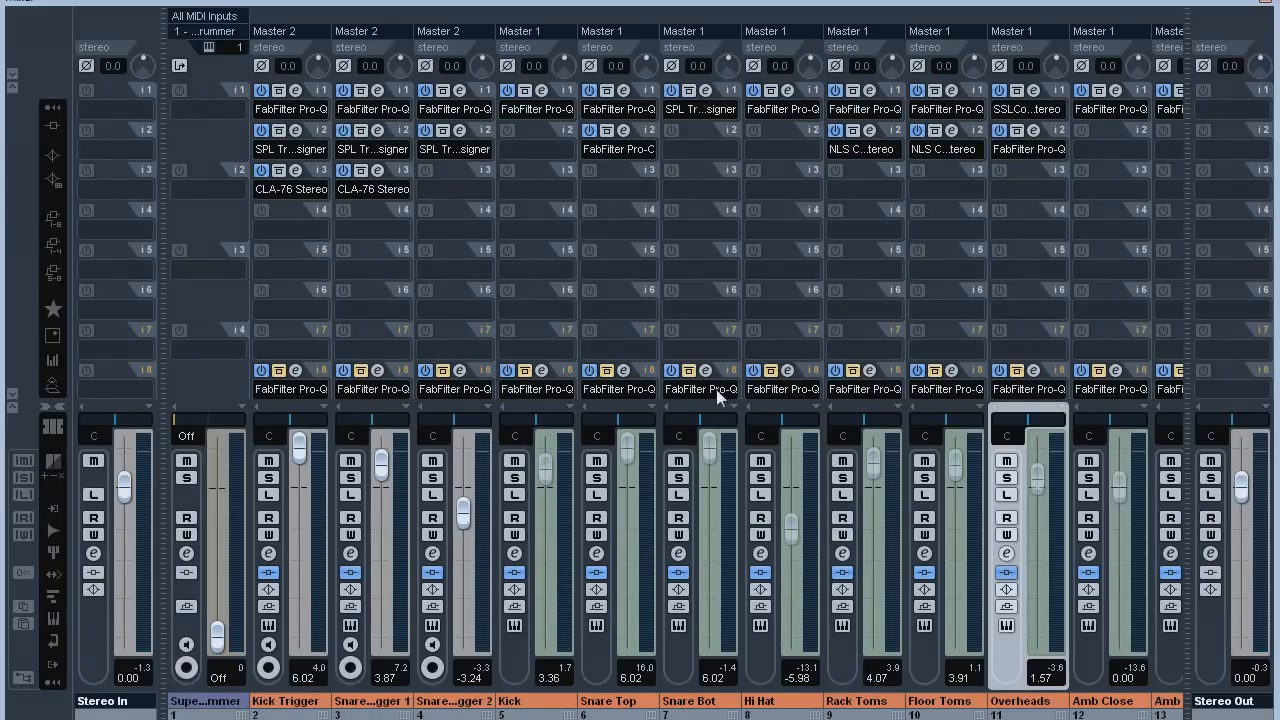
{"action": "left_click", "coordinate": [296, 371]}
{"action": "mouse_move", "coordinate": [960, 628]}
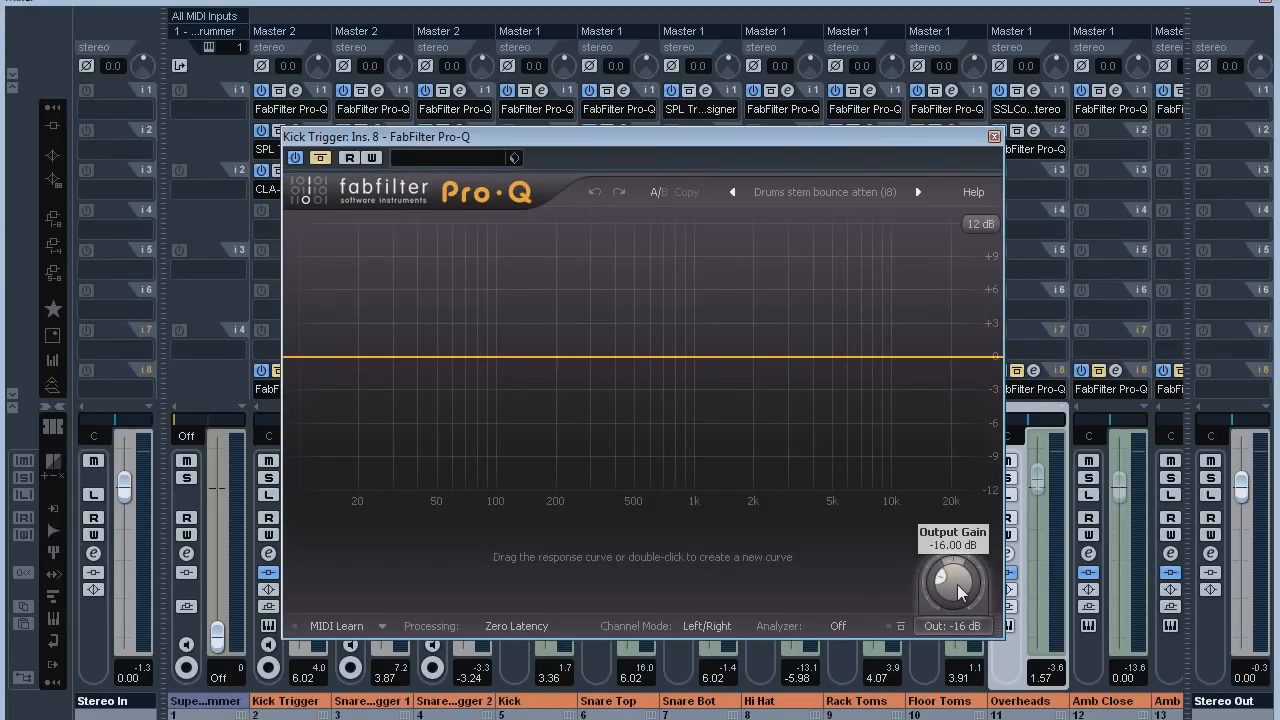
Close the Kick Trigger equalizer, return to the project, and solo the Kick track with its inserts shown.
{"action": "left_click", "coordinate": [993, 137]}
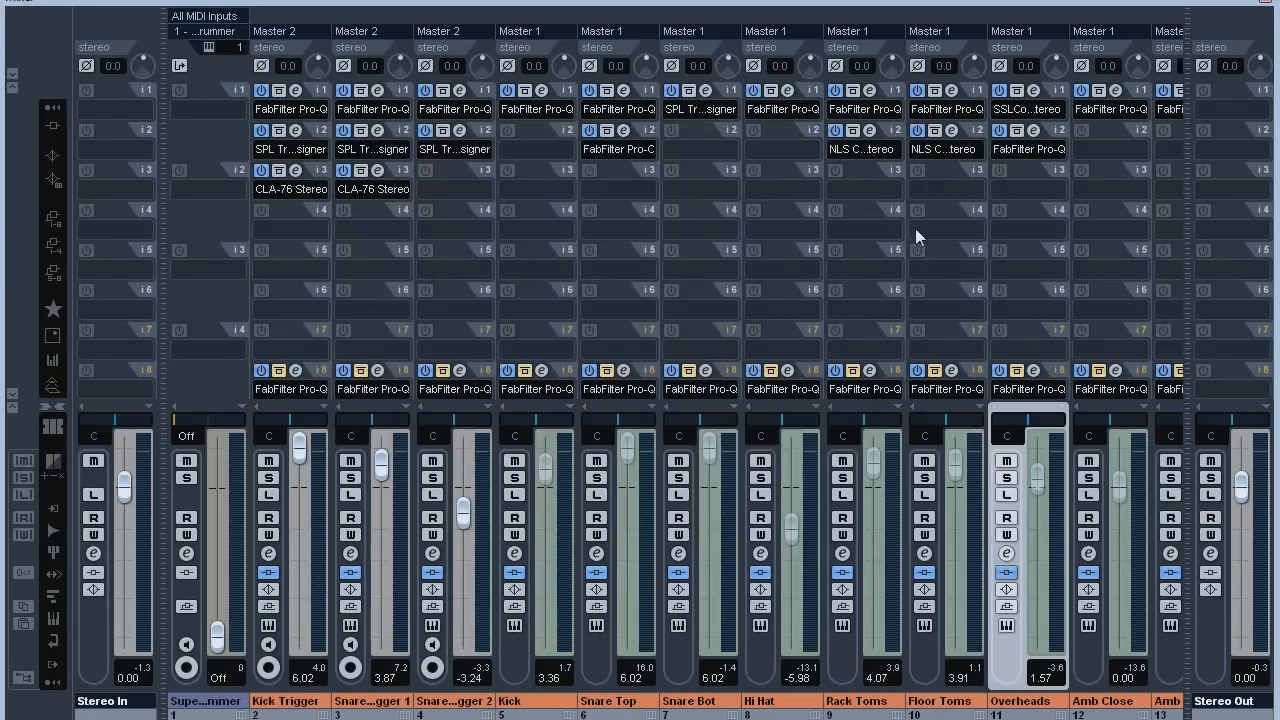
{"action": "key", "text": "F3"}
{"action": "scroll", "coordinate": [1175, 316], "scroll_direction": "down", "scroll_amount": 1}
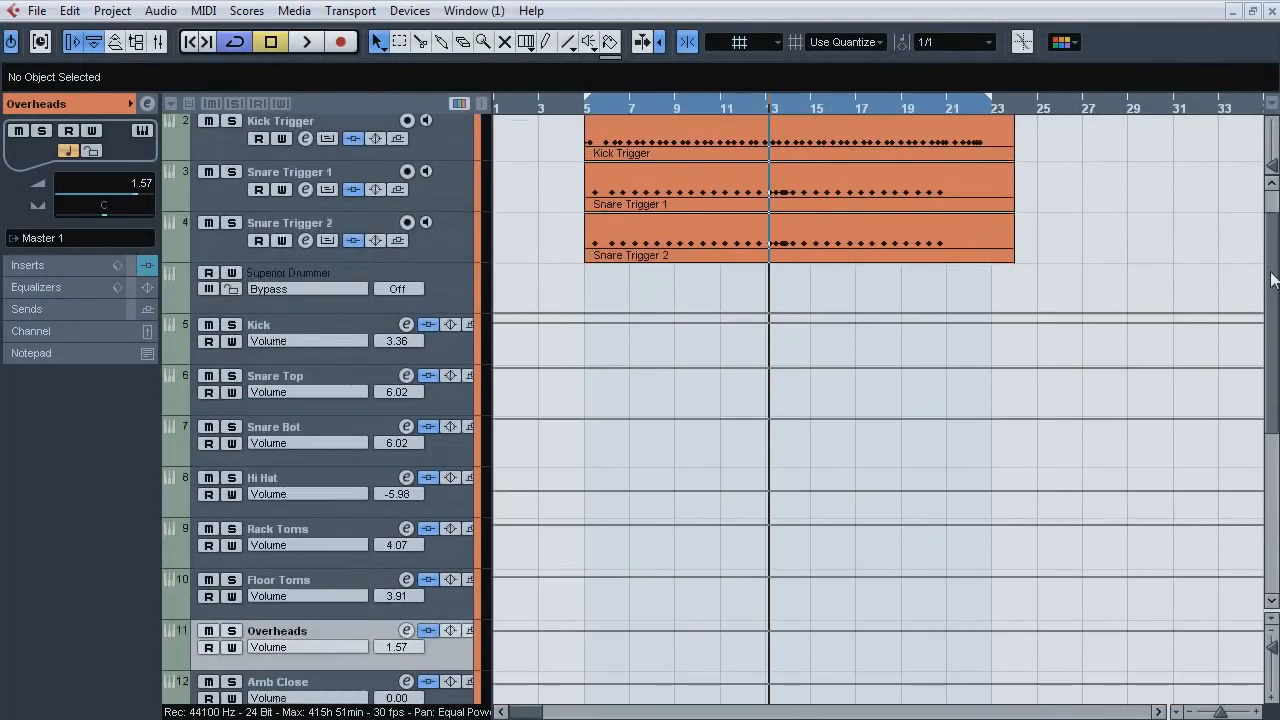
{"action": "left_click", "coordinate": [330, 328]}
{"action": "left_click", "coordinate": [231, 324]}
{"action": "left_click", "coordinate": [40, 265]}
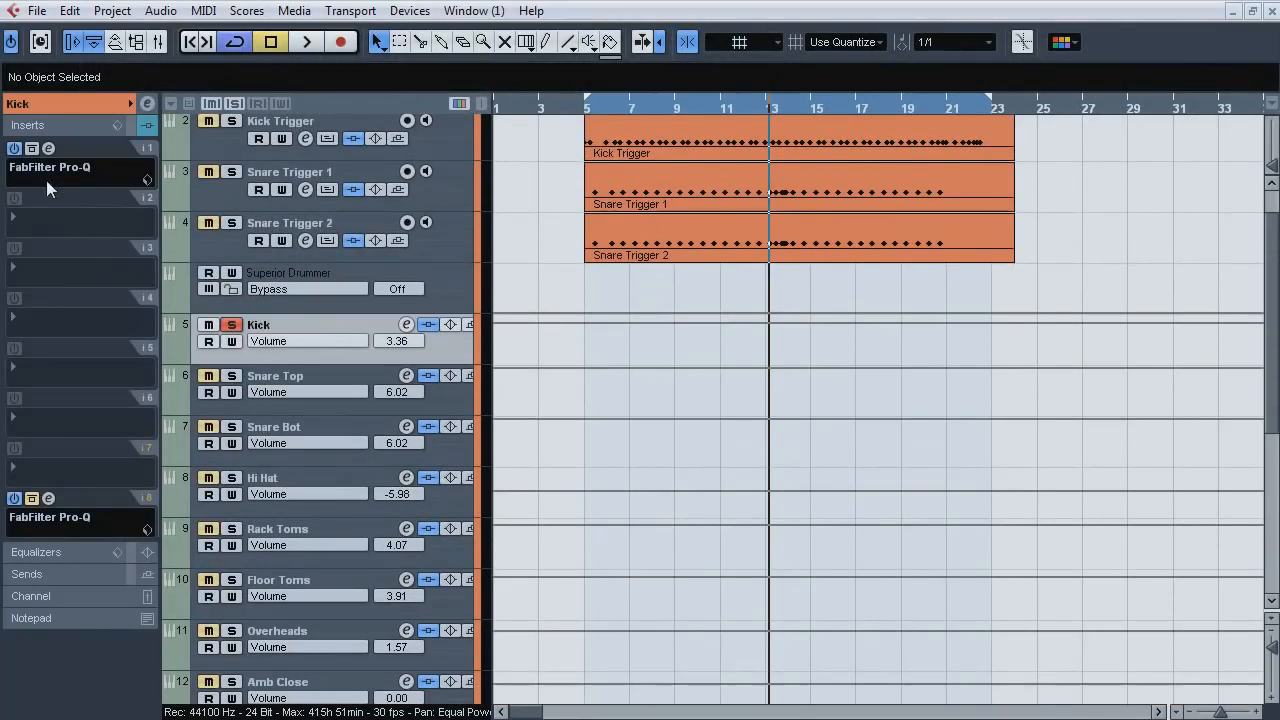
Open the Kick track's FabFilter Pro-Q insert, inspect its EQ bands, and play the soloed kick through it.
{"action": "left_click", "coordinate": [50, 150]}
{"action": "left_click_drag", "start_coordinate": [557, 314], "coordinate": [634, 280]}
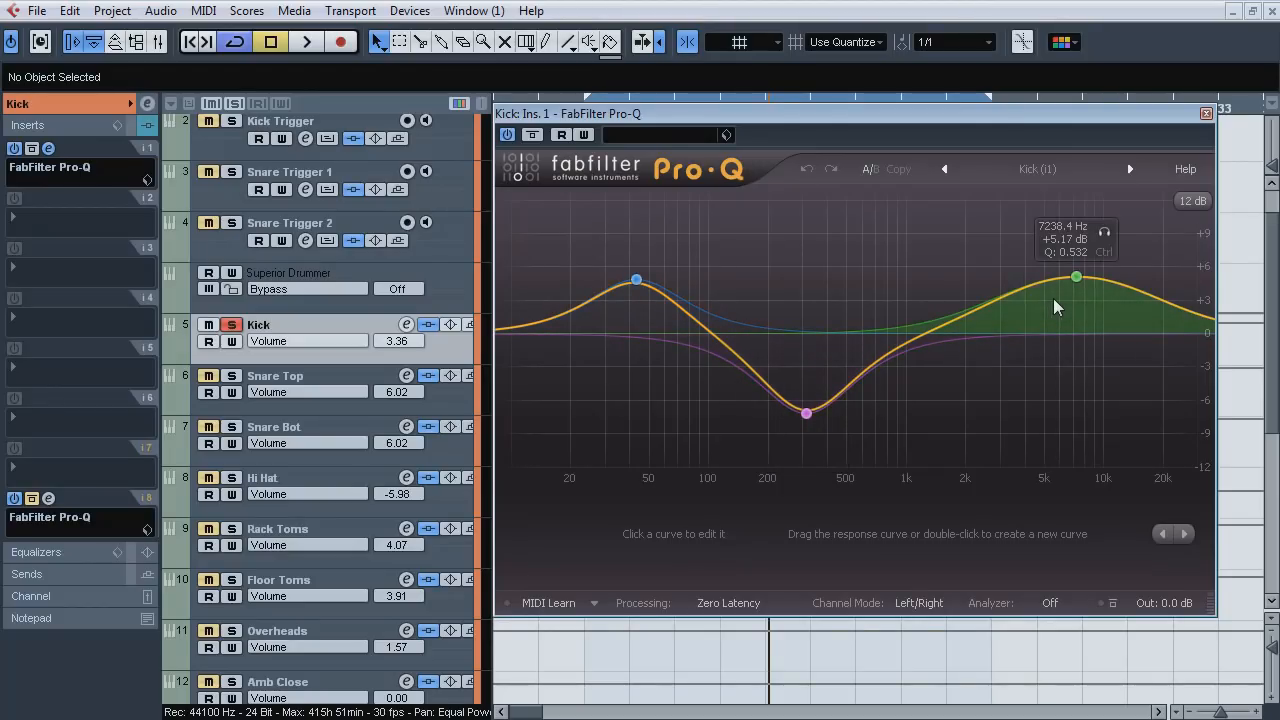
{"action": "key", "text": "space"}
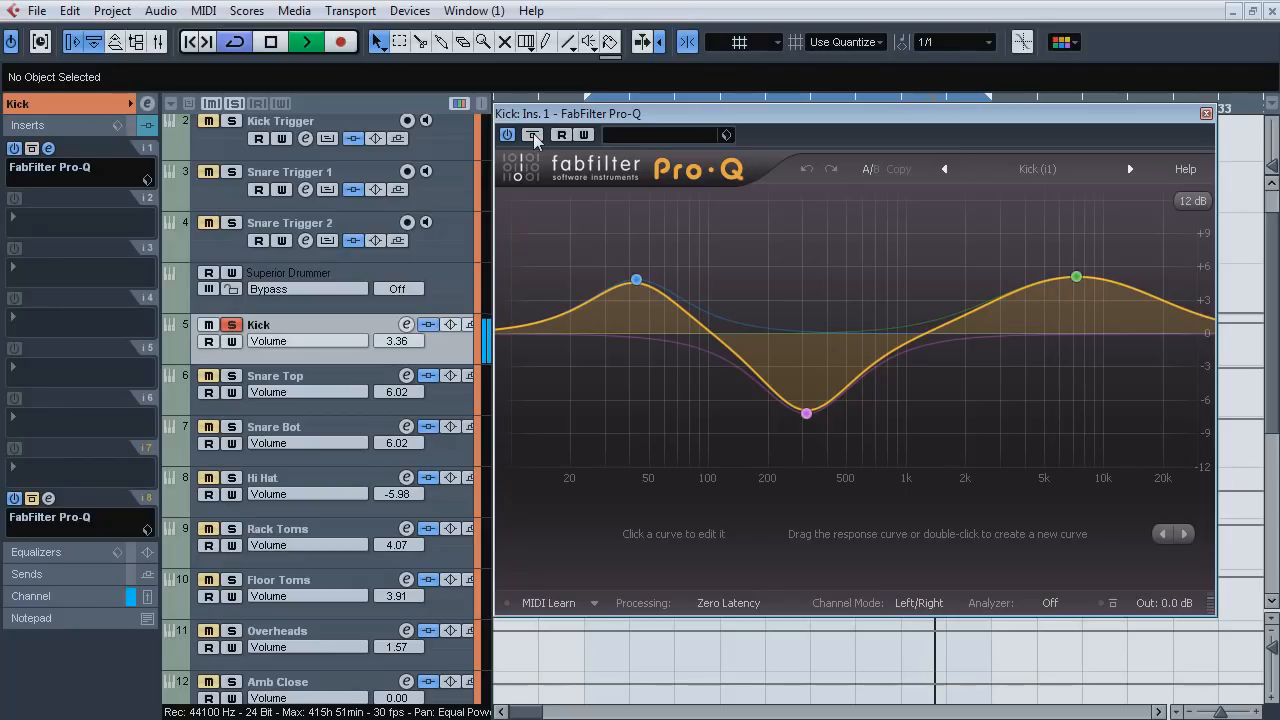
{"action": "key", "text": "space"}
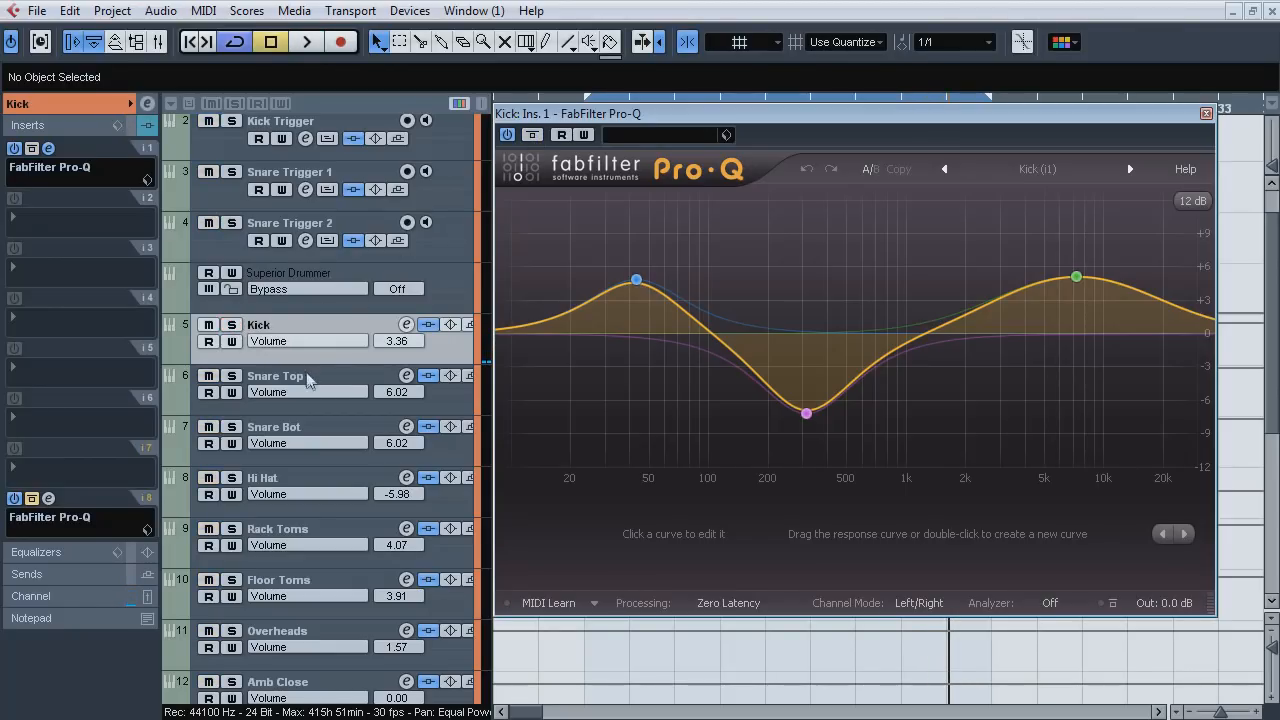
Solo the Snare Top track and inspect the high-cut band in its FabFilter Pro-Q insert.
{"action": "left_click", "coordinate": [308, 378]}
{"action": "left_click", "coordinate": [231, 375]}
{"action": "left_click", "coordinate": [1206, 113]}
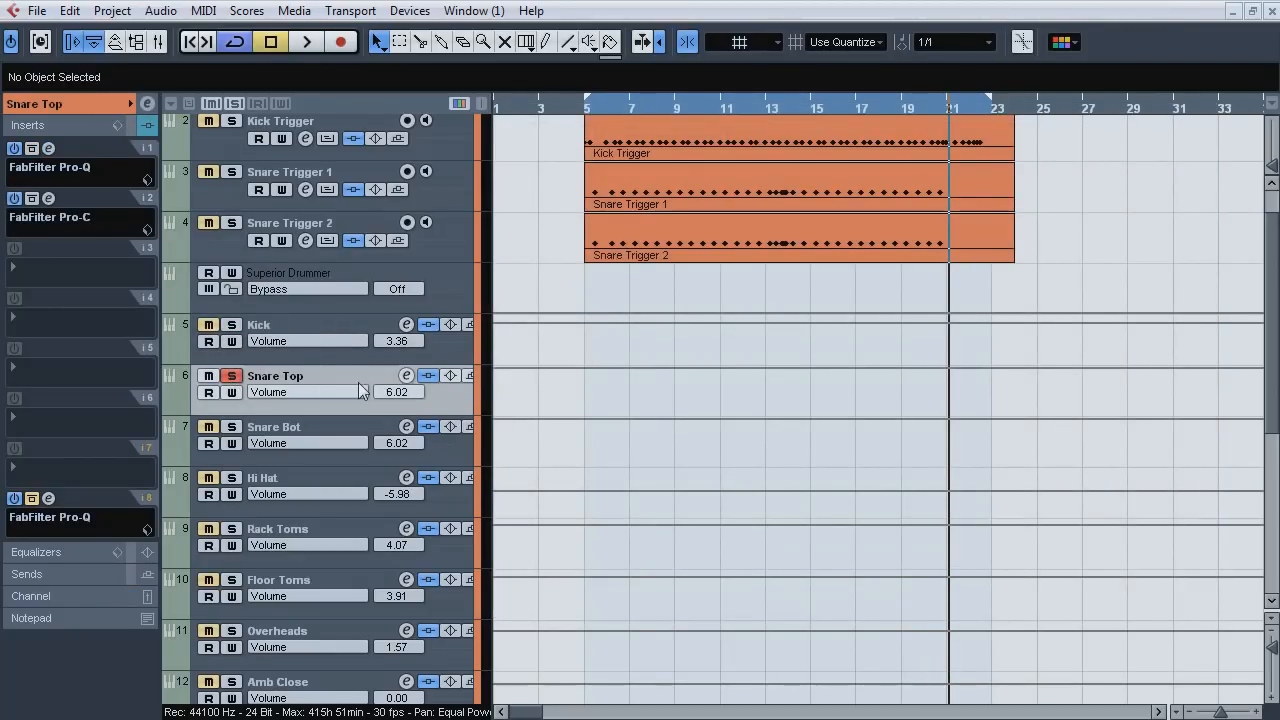
{"action": "left_click", "coordinate": [48, 148]}
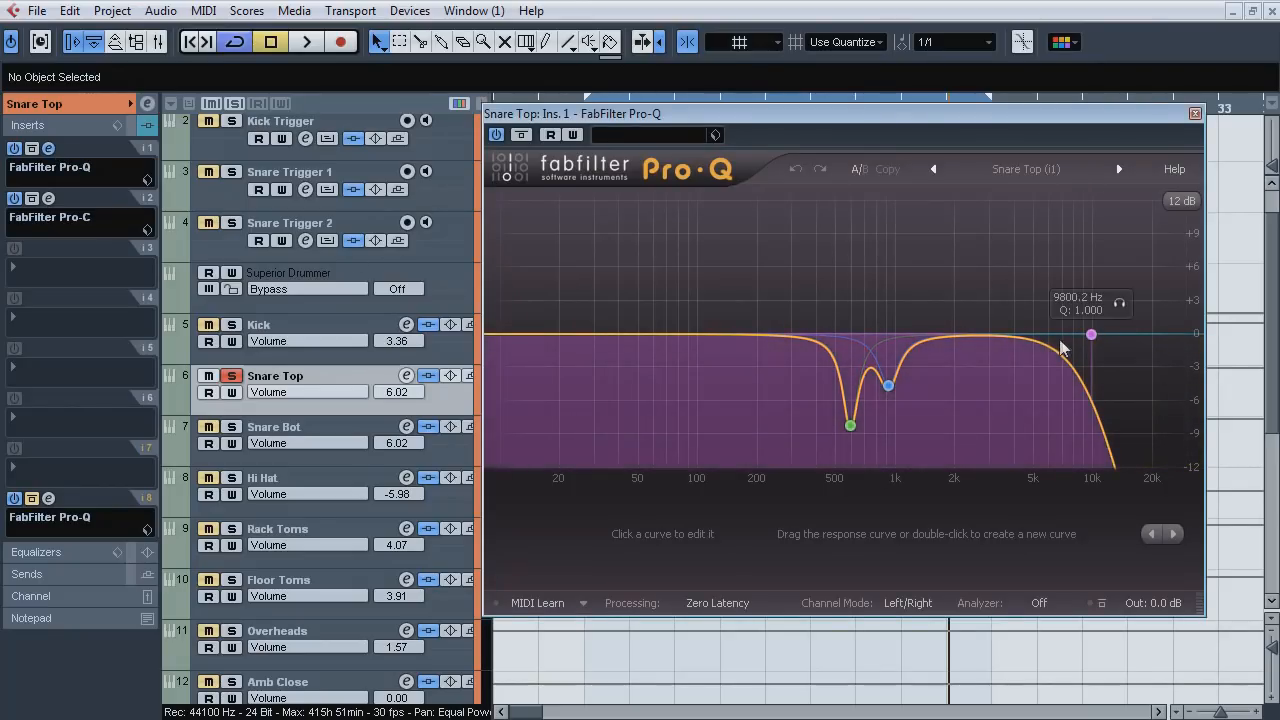
{"action": "left_click", "coordinate": [1091, 334]}
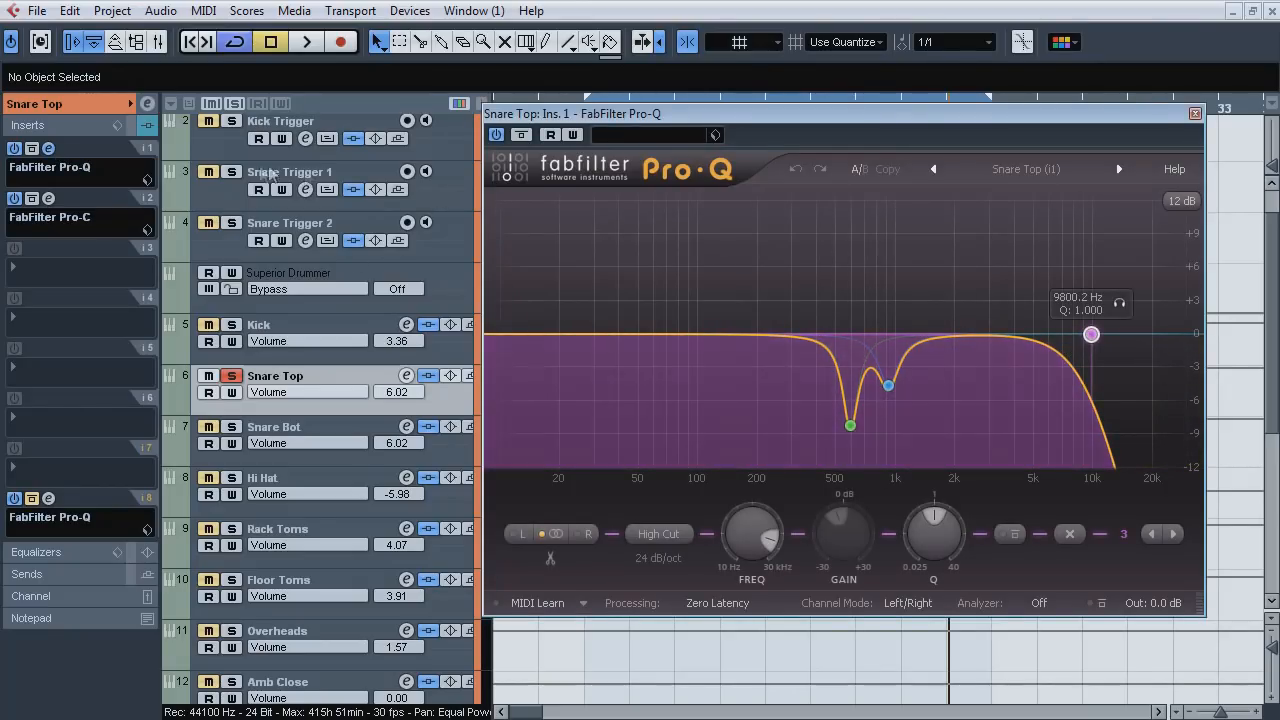
Replace the Snare Top EQ window with the FabFilter Pro-C insert and examine its compressor settings.
{"action": "left_click", "coordinate": [48, 148]}
{"action": "left_click", "coordinate": [48, 198]}
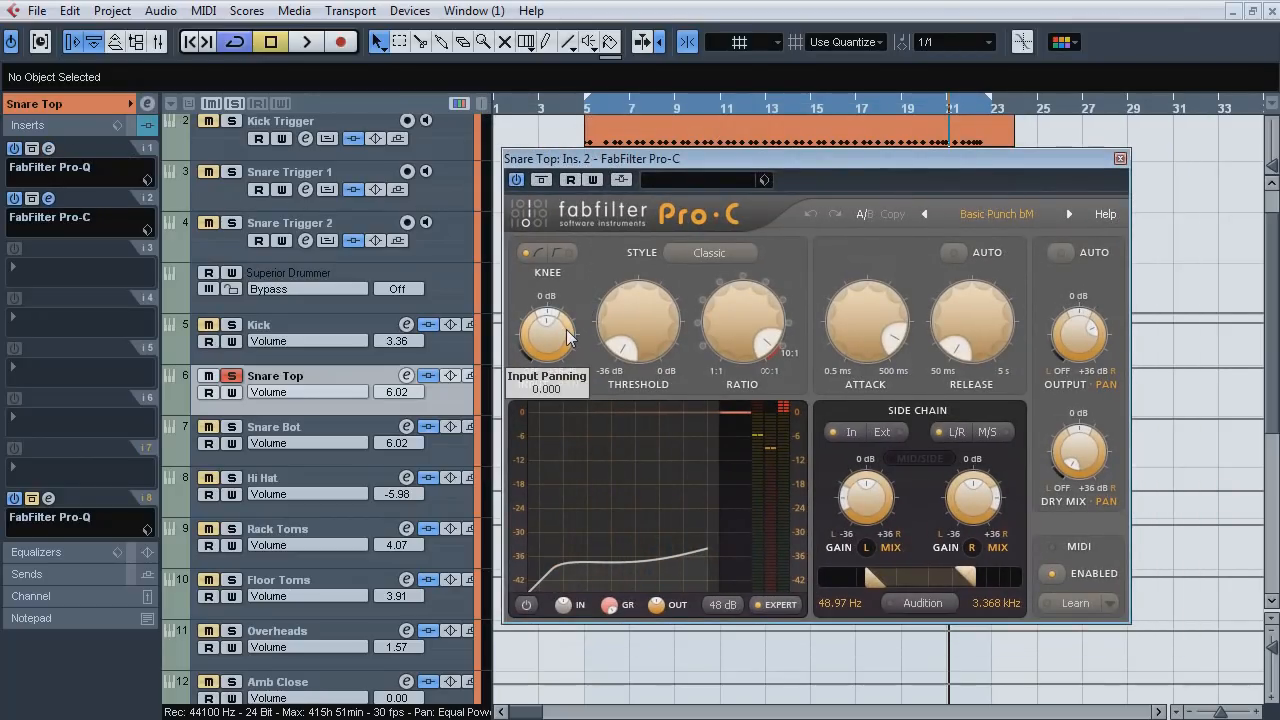
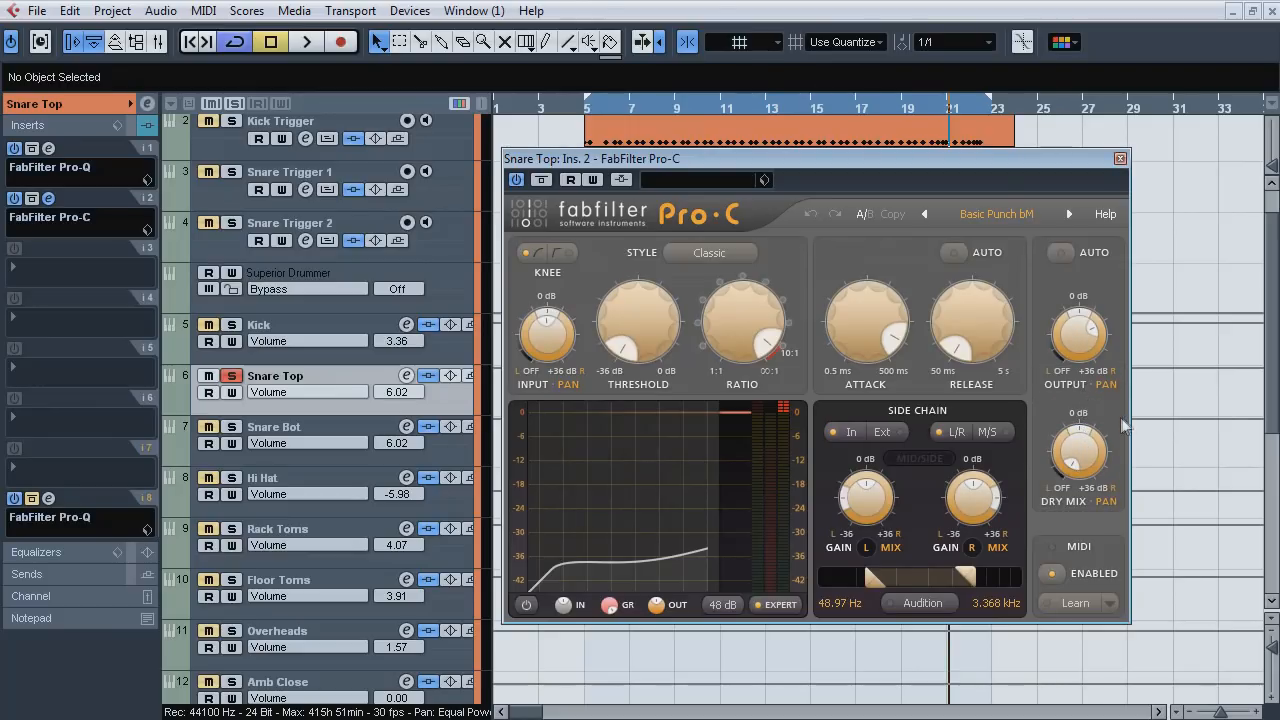
{"action": "left_click", "coordinate": [47, 198]}
Play the soloed Snare Top and compare its Pro-Q and Pro-C inserts bypassed and active.
{"action": "key", "text": "space"}
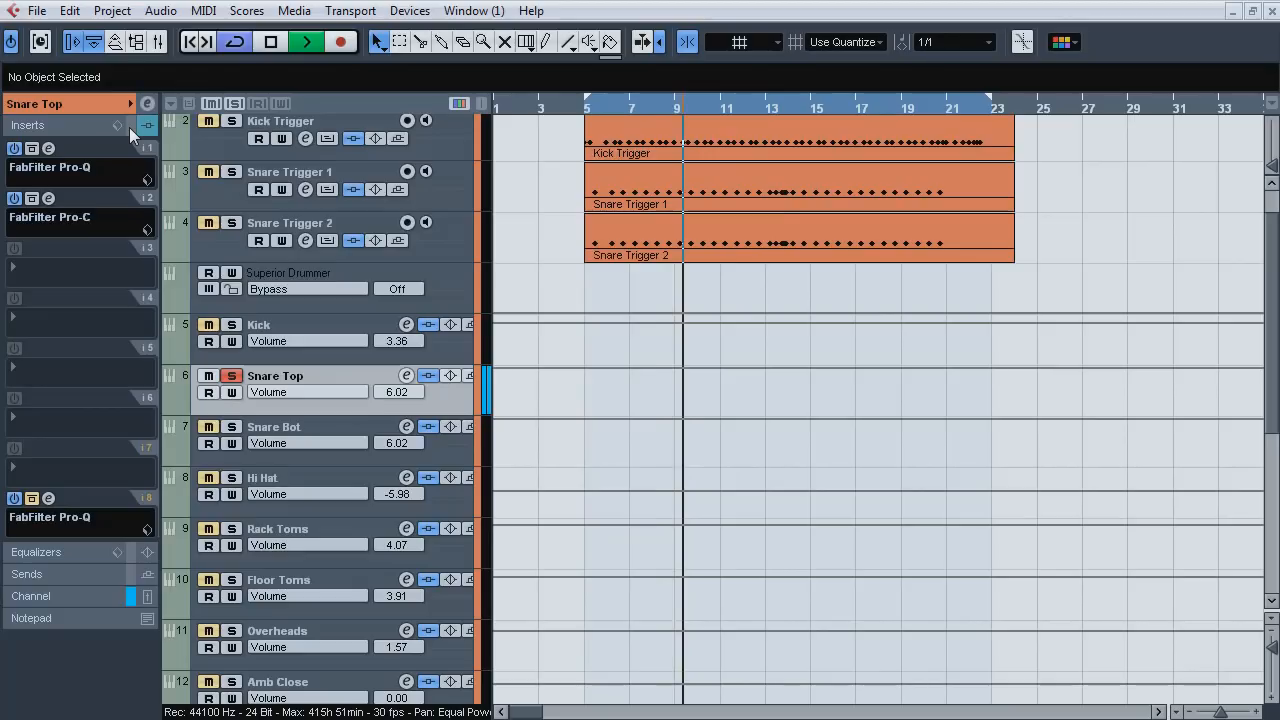
{"action": "left_click", "coordinate": [129, 127]}
{"action": "left_click", "coordinate": [33, 151]}
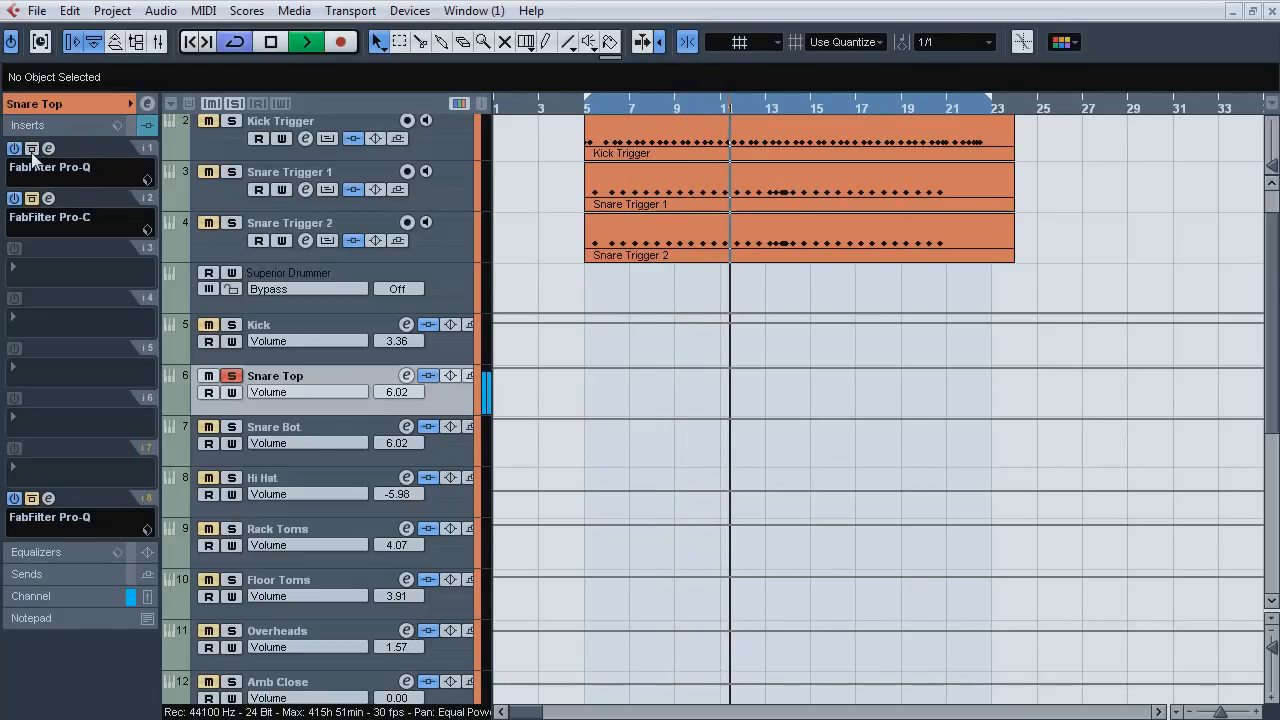
{"action": "left_click", "coordinate": [33, 151]}
{"action": "left_click", "coordinate": [32, 151]}
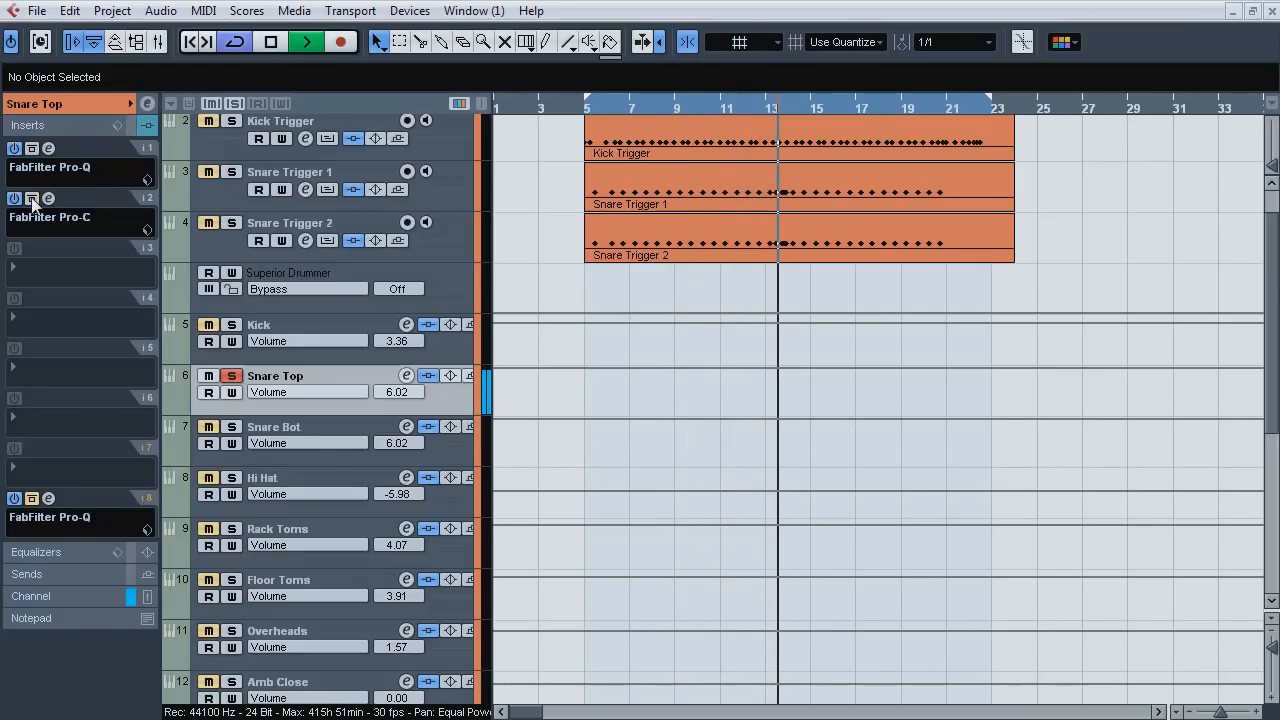
{"action": "left_click", "coordinate": [32, 201]}
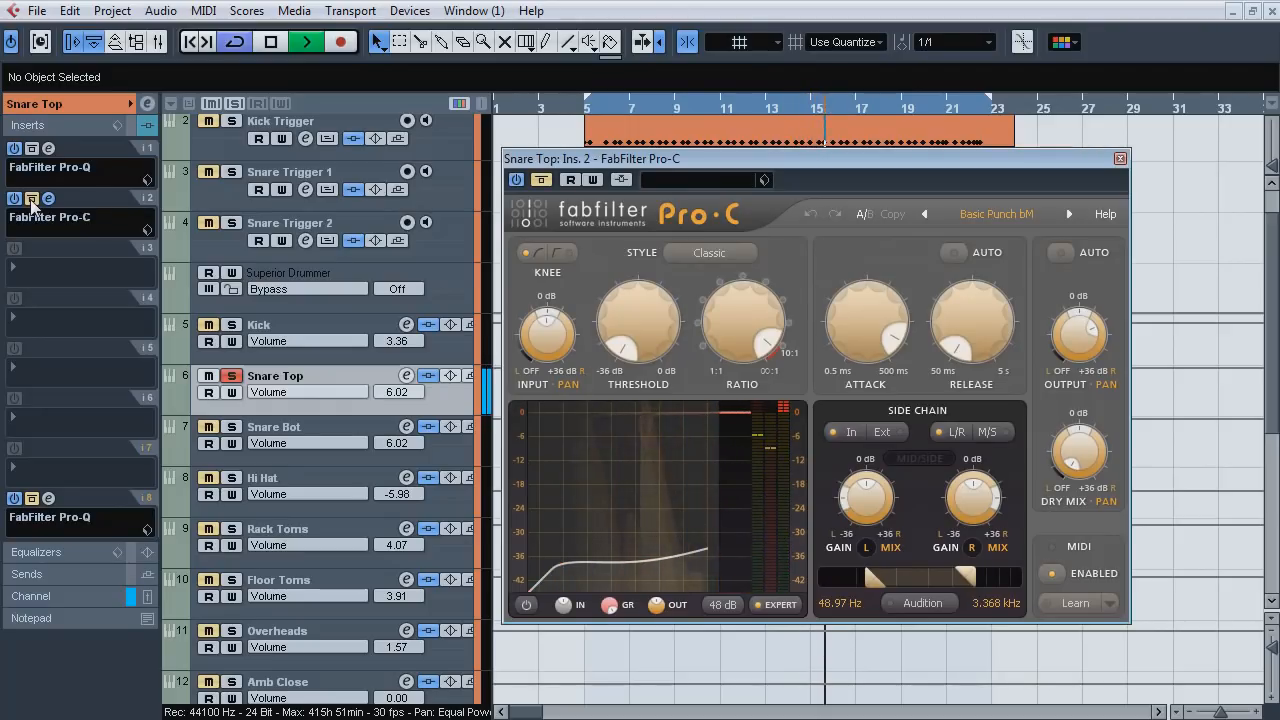
{"action": "left_click", "coordinate": [32, 200]}
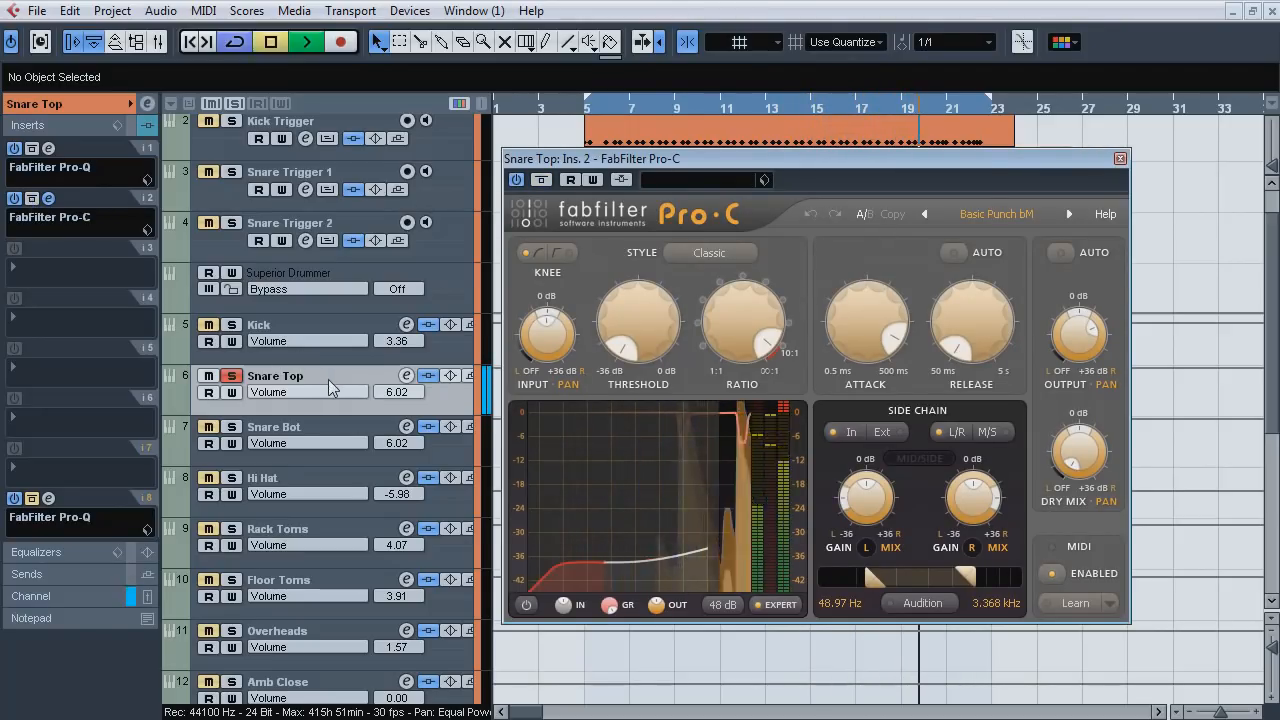
{"action": "key", "text": "space"}
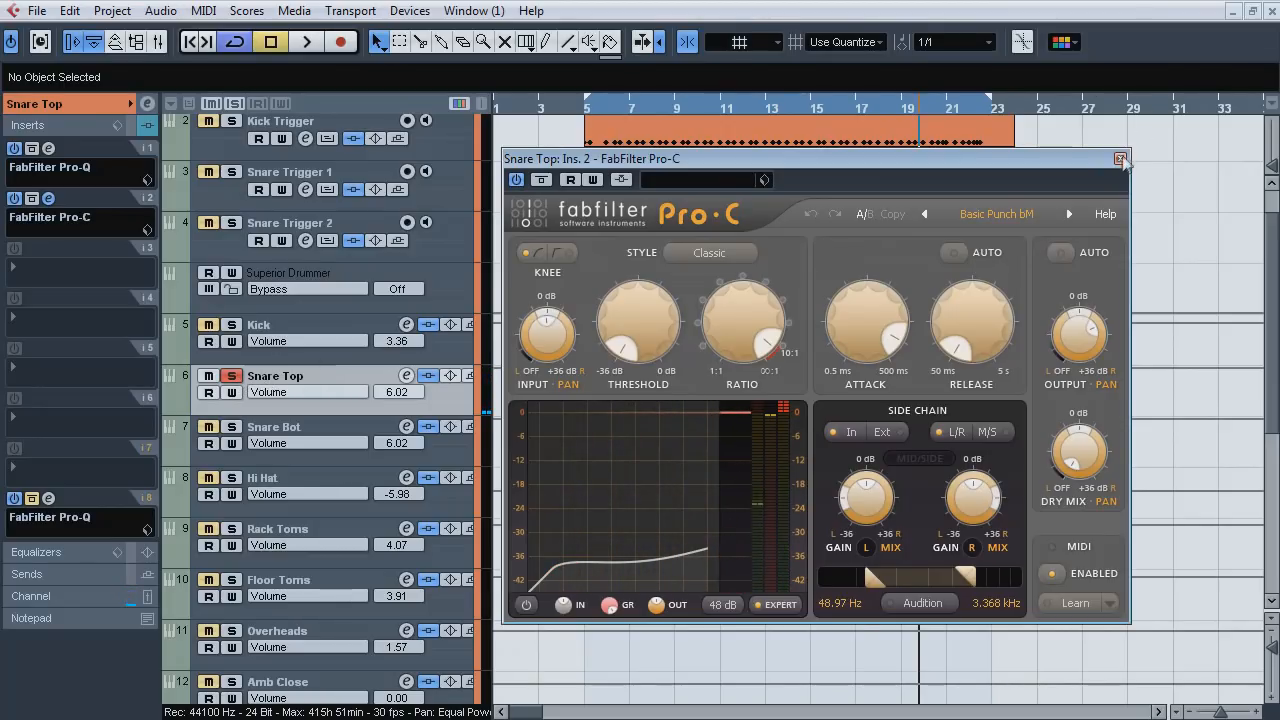
Close the Snare Top compressor, solo the Snare Bot track, and open its SPL Transient Designer insert.
{"action": "left_click", "coordinate": [1120, 158]}
{"action": "left_click", "coordinate": [231, 427]}
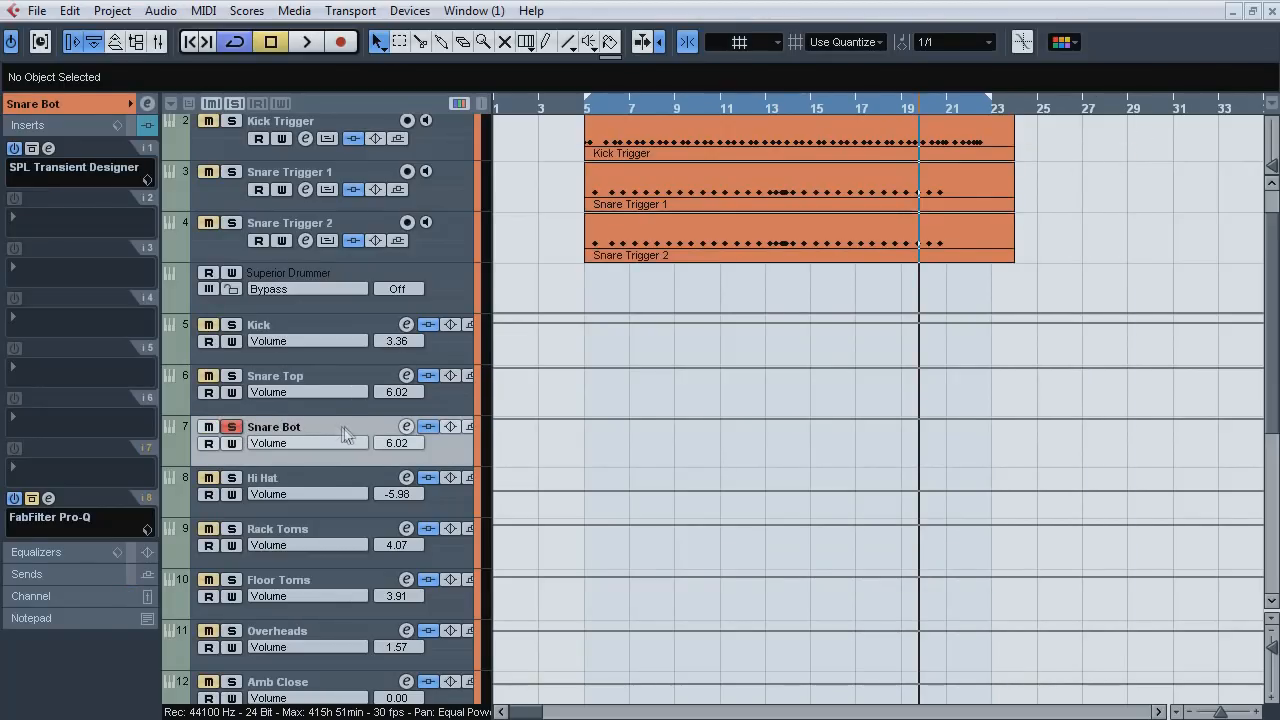
{"action": "left_click", "coordinate": [50, 149]}
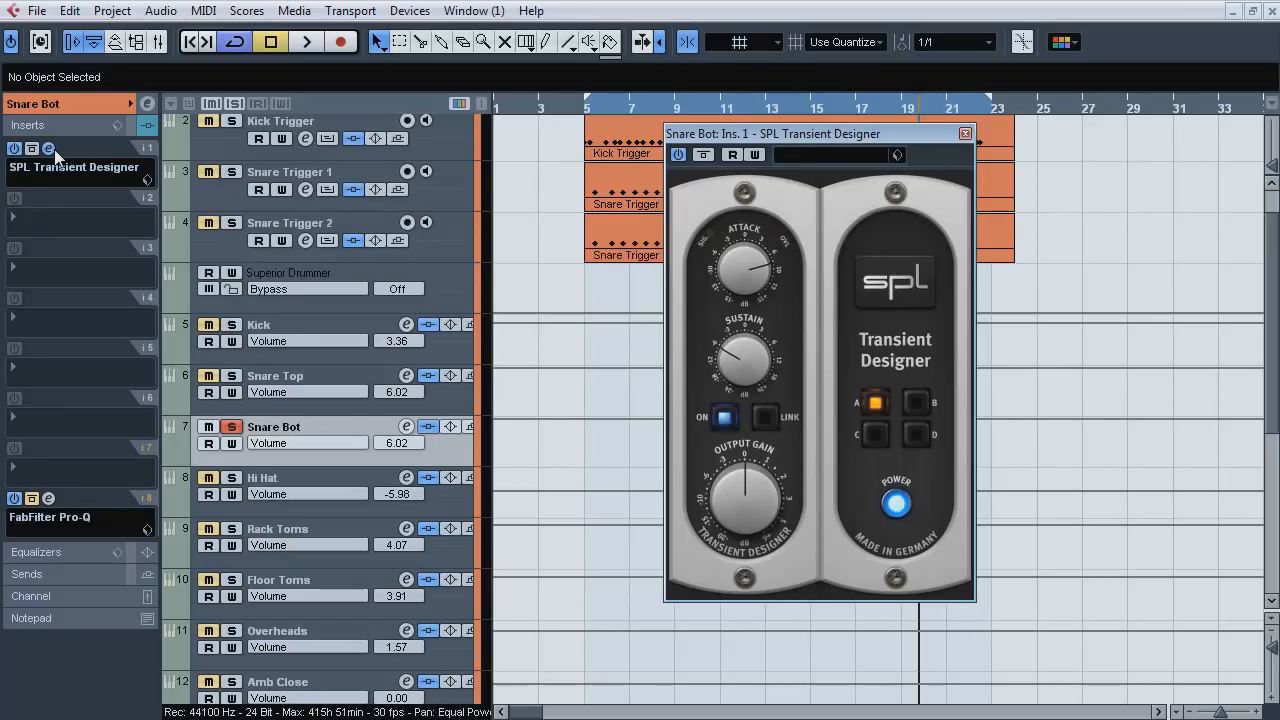
Play the soloed Snare Bot and compare its Transient Designer bypassed and active.
{"action": "key", "text": "space"}
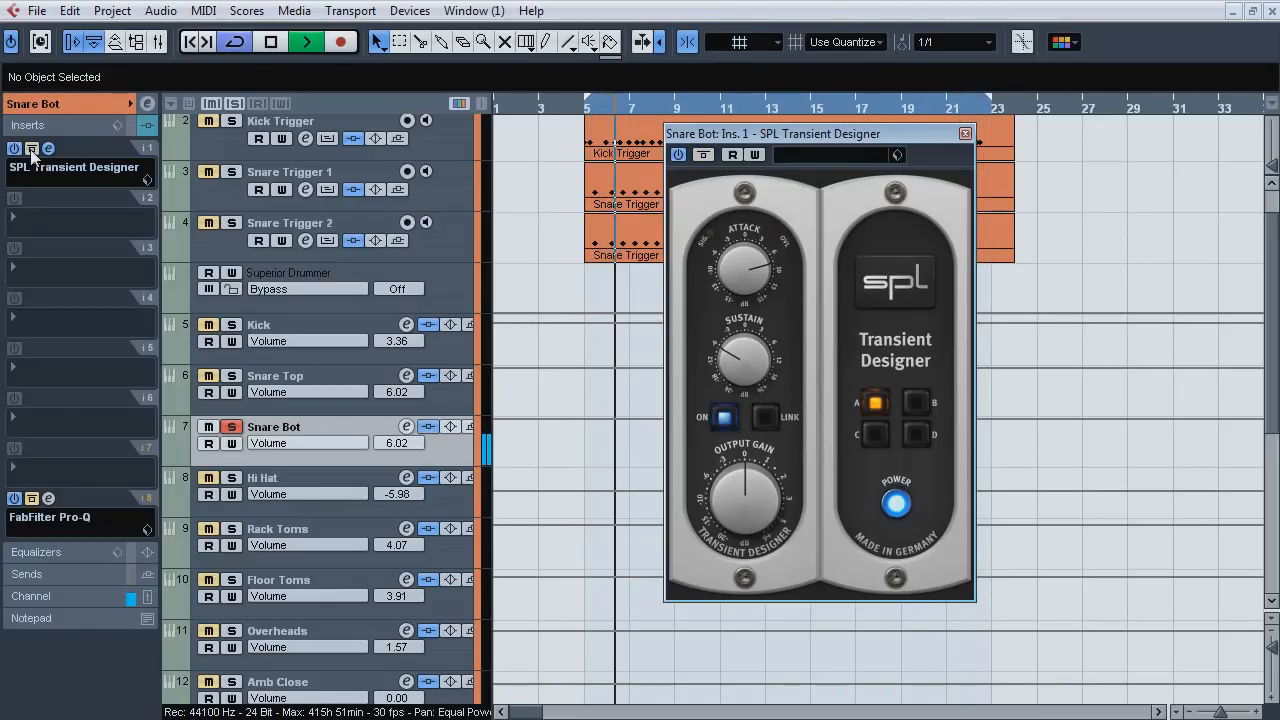
{"action": "left_click", "coordinate": [31, 149]}
{"action": "left_click", "coordinate": [31, 149]}
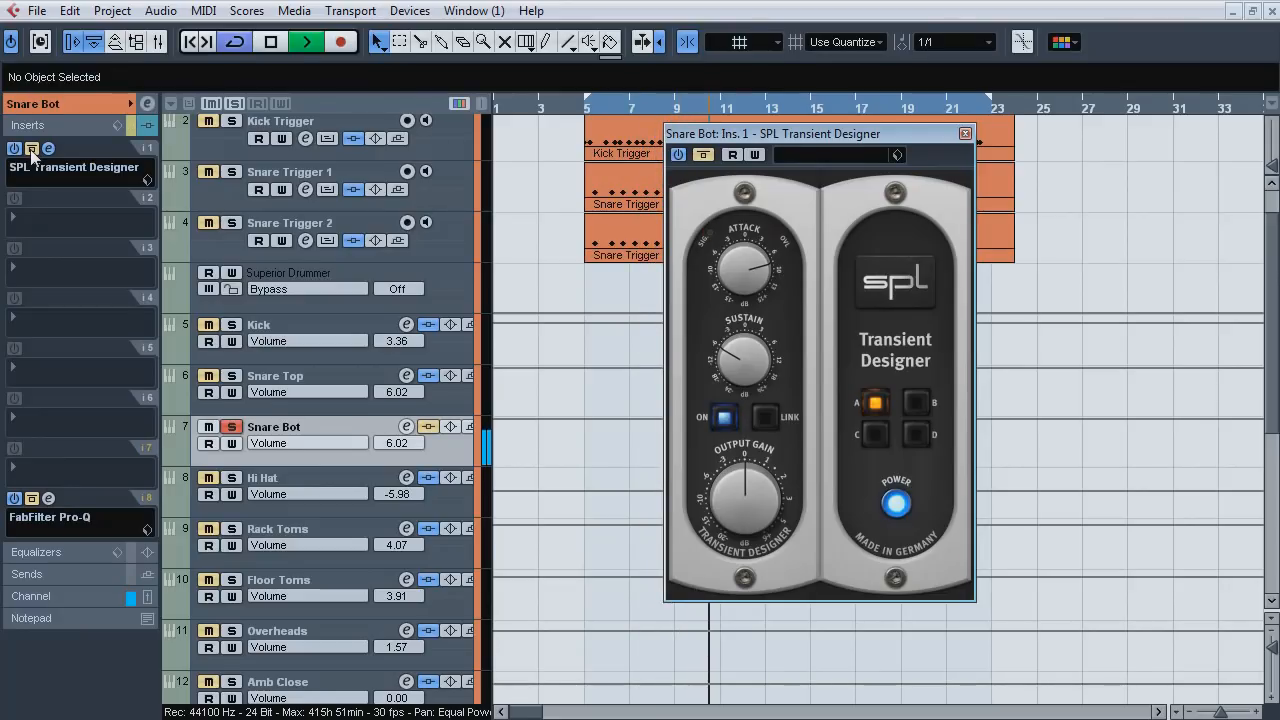
{"action": "left_click", "coordinate": [31, 149]}
{"action": "key", "text": "space"}
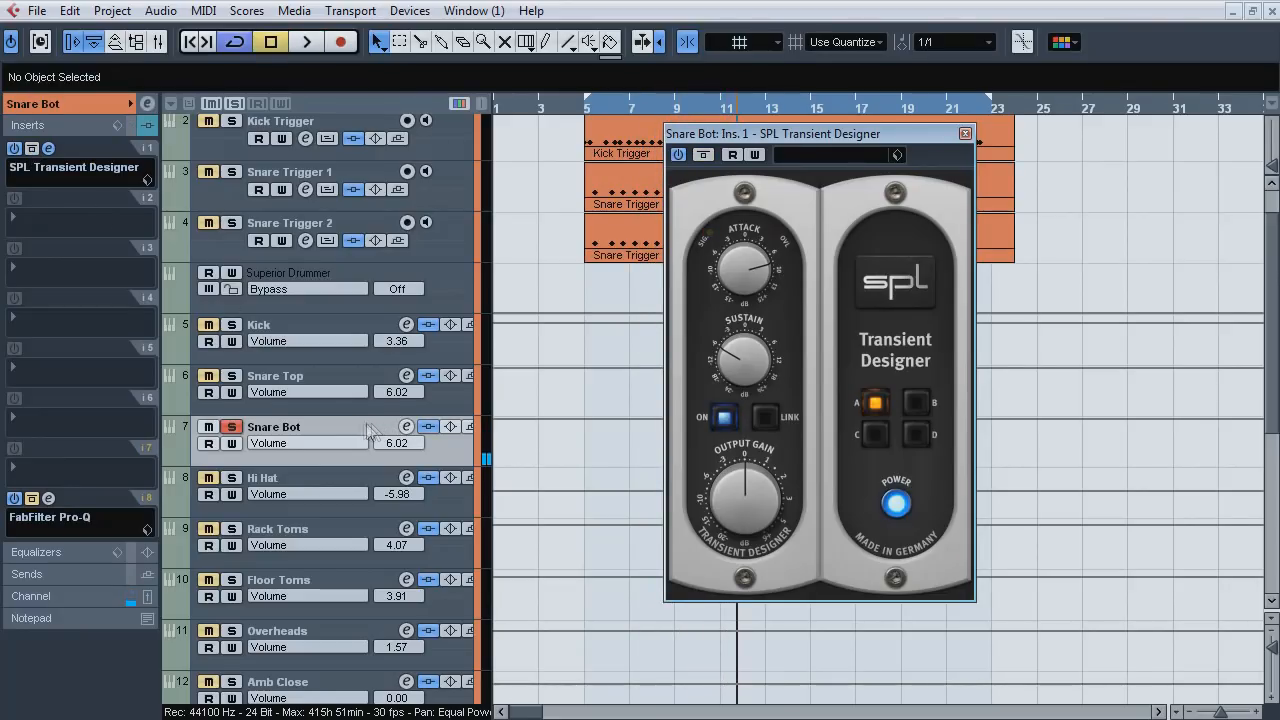
Switch the solo from Snare Bot to Hi Hat and inspect the Hi Hat's FabFilter Pro-Q curve.
{"action": "left_click", "coordinate": [233, 427]}
{"action": "left_click", "coordinate": [283, 486]}
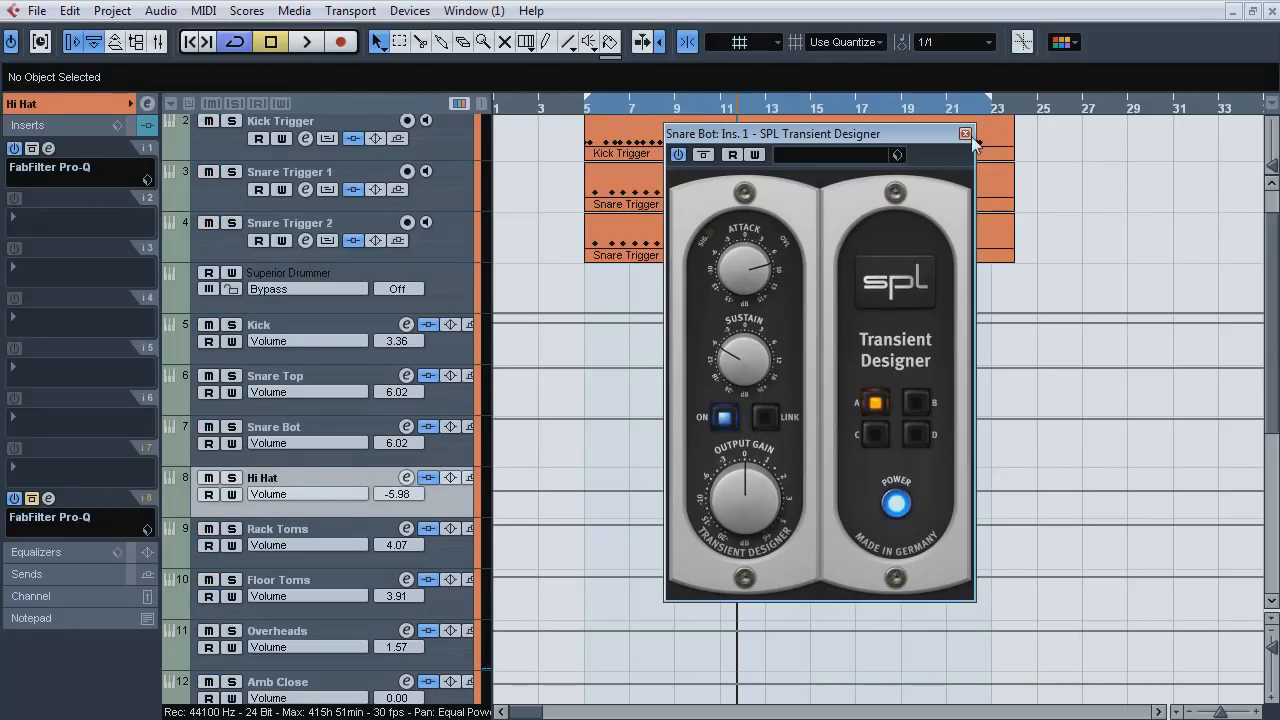
{"action": "left_click", "coordinate": [966, 135]}
{"action": "left_click", "coordinate": [48, 149]}
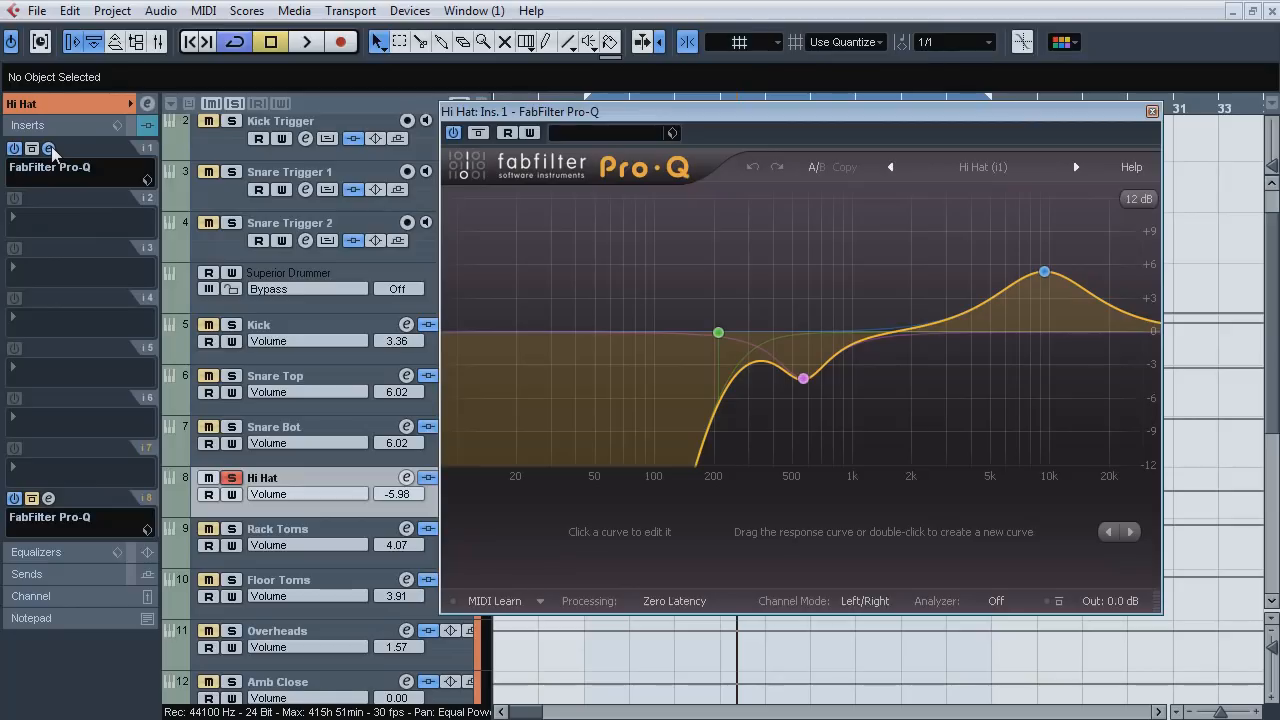
{"action": "left_click", "coordinate": [50, 150]}
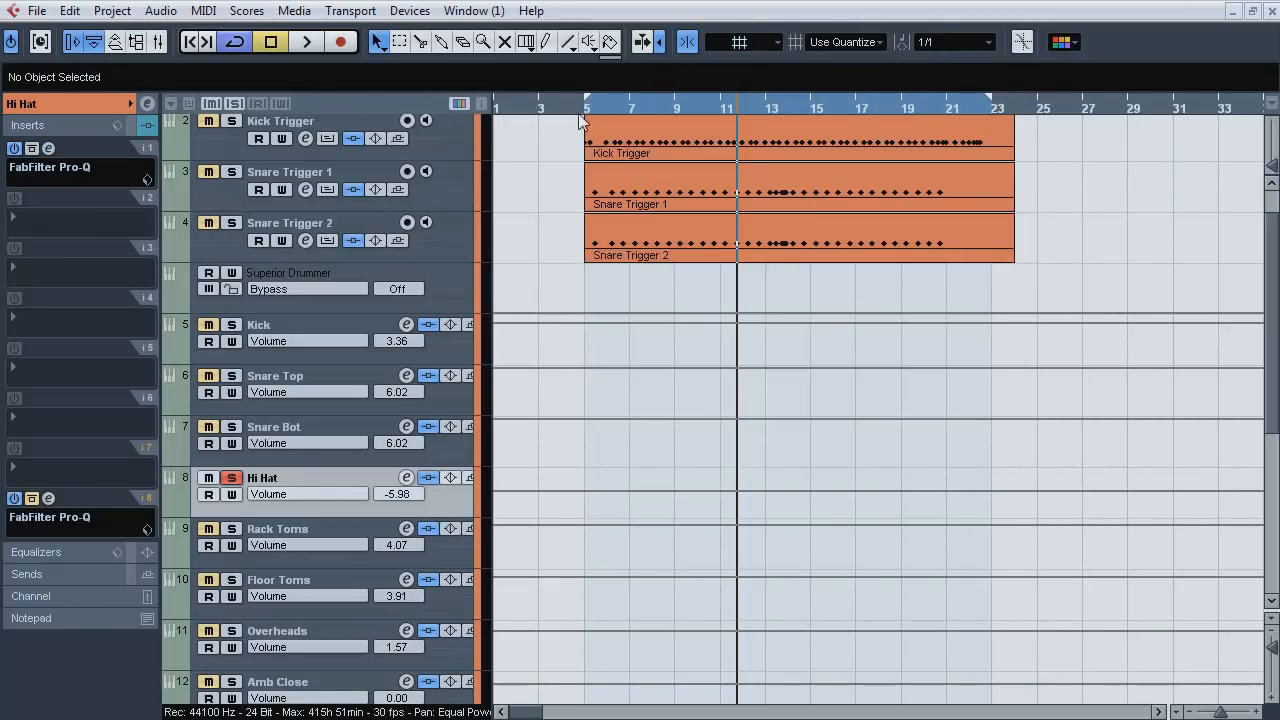
Set the playback loop around the short Kick Trigger part at bars 43 to 45 and start from there.
{"action": "left_click_drag", "start_coordinate": [583, 107], "coordinate": [566, 90]}
{"action": "left_click", "coordinate": [1217, 147]}
{"action": "key", "text": "p"}
{"action": "left_click", "coordinate": [1201, 107]}
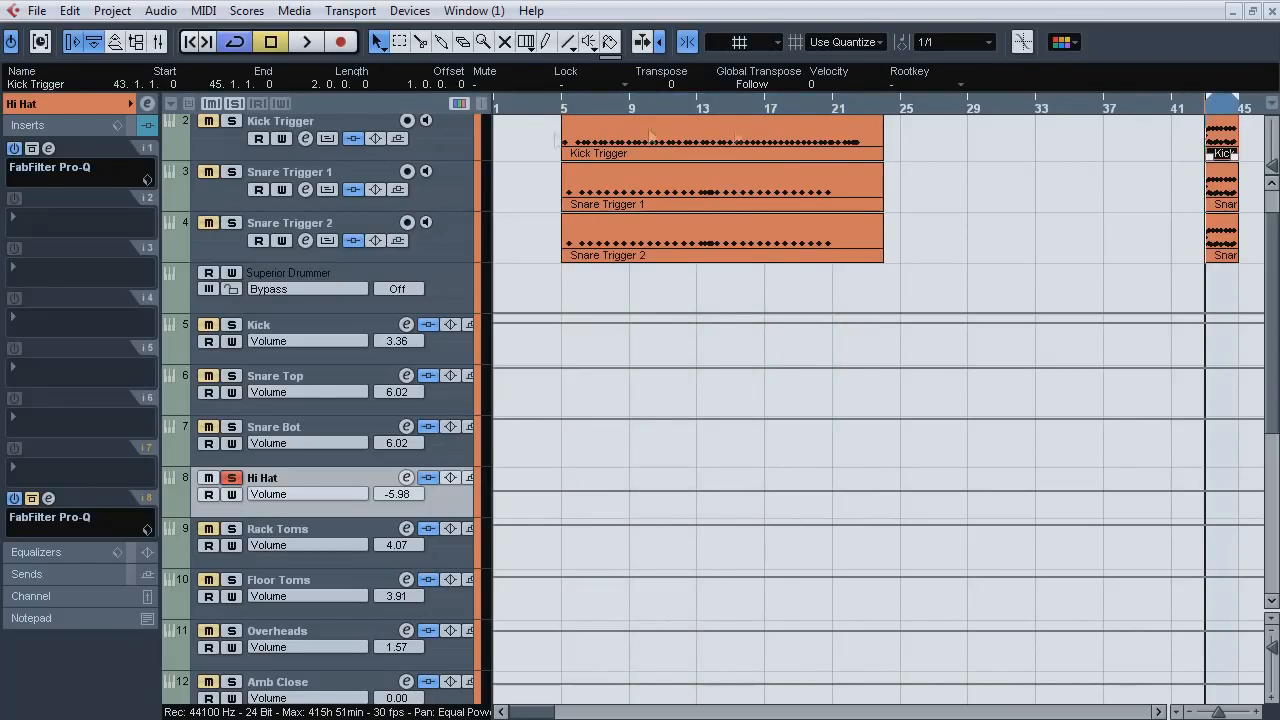
Play the loop with the Hi Hat unsoloed and compare its Pro-Q bypassed and active in the full drum mix.
{"action": "left_click", "coordinate": [48, 149]}
{"action": "key", "text": "space"}
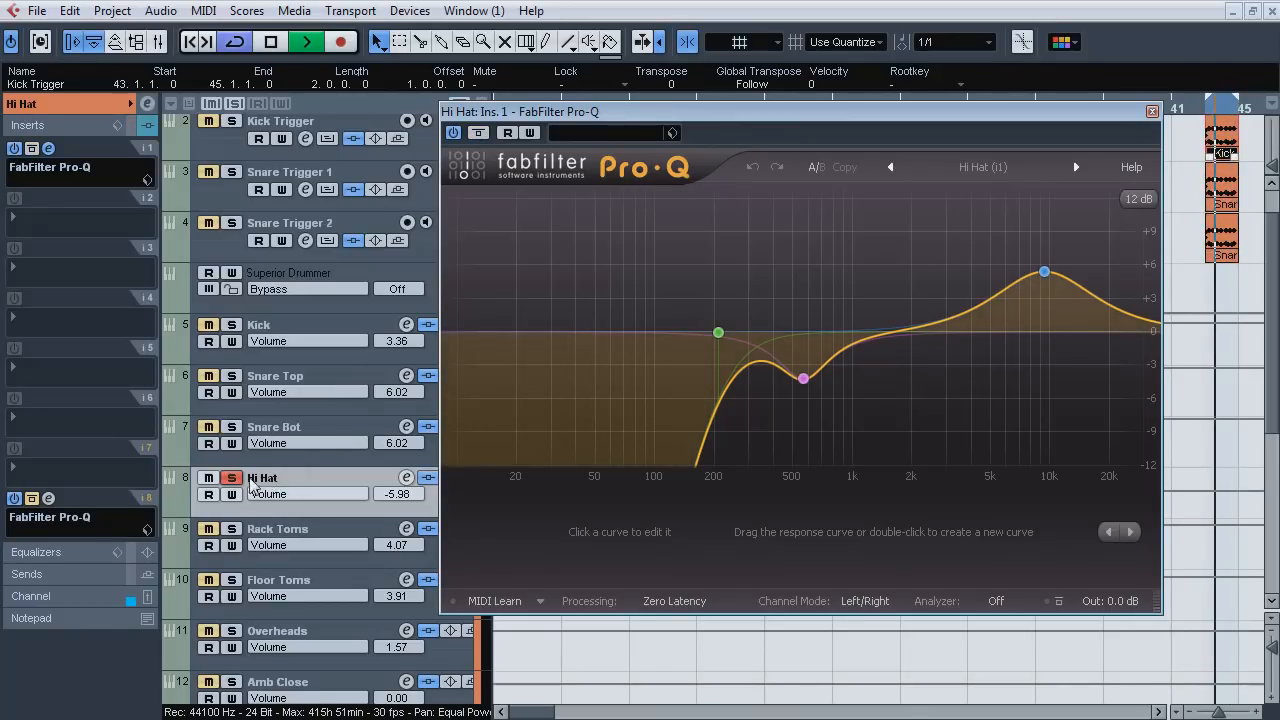
{"action": "left_click", "coordinate": [233, 479]}
{"action": "left_click", "coordinate": [479, 136]}
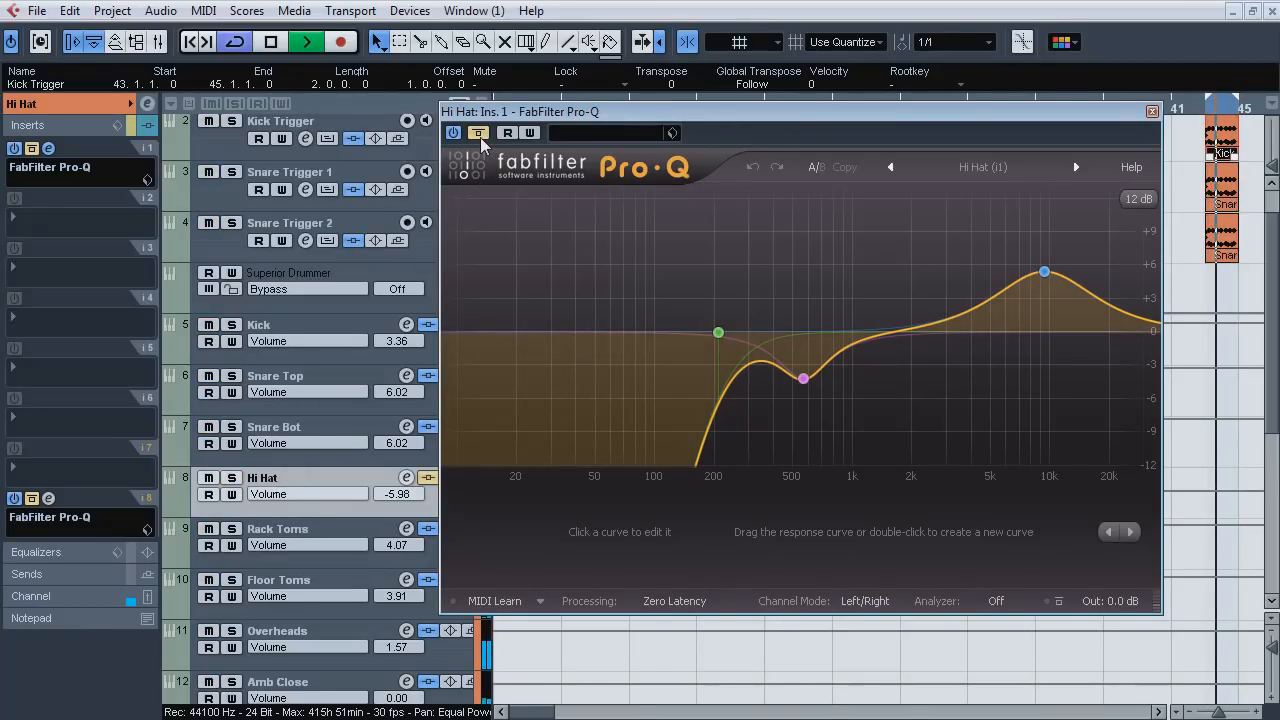
{"action": "left_click", "coordinate": [479, 134]}
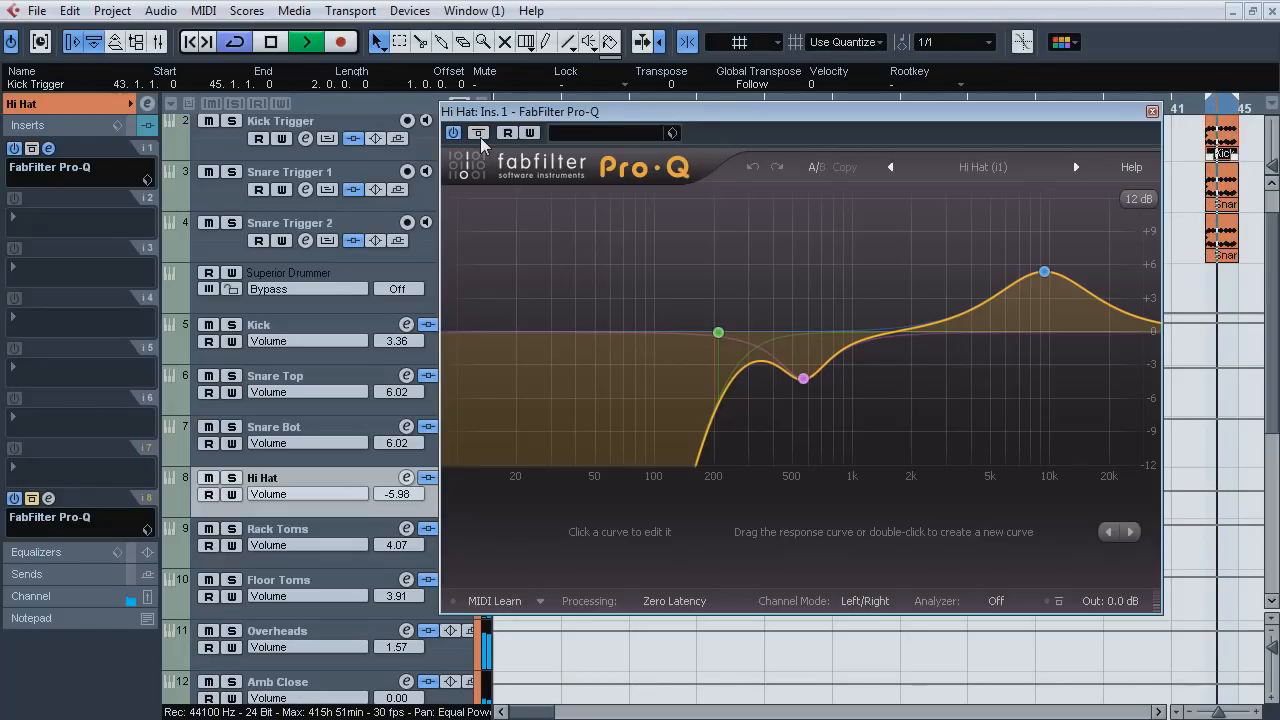
Solo the Hi Hat again, audition its low-cut, mid-dip and high-boost EQ bands individually, then stop playback and close the equalizer.
{"action": "left_click", "coordinate": [231, 478]}
{"action": "mouse_move", "coordinate": [746, 302]}
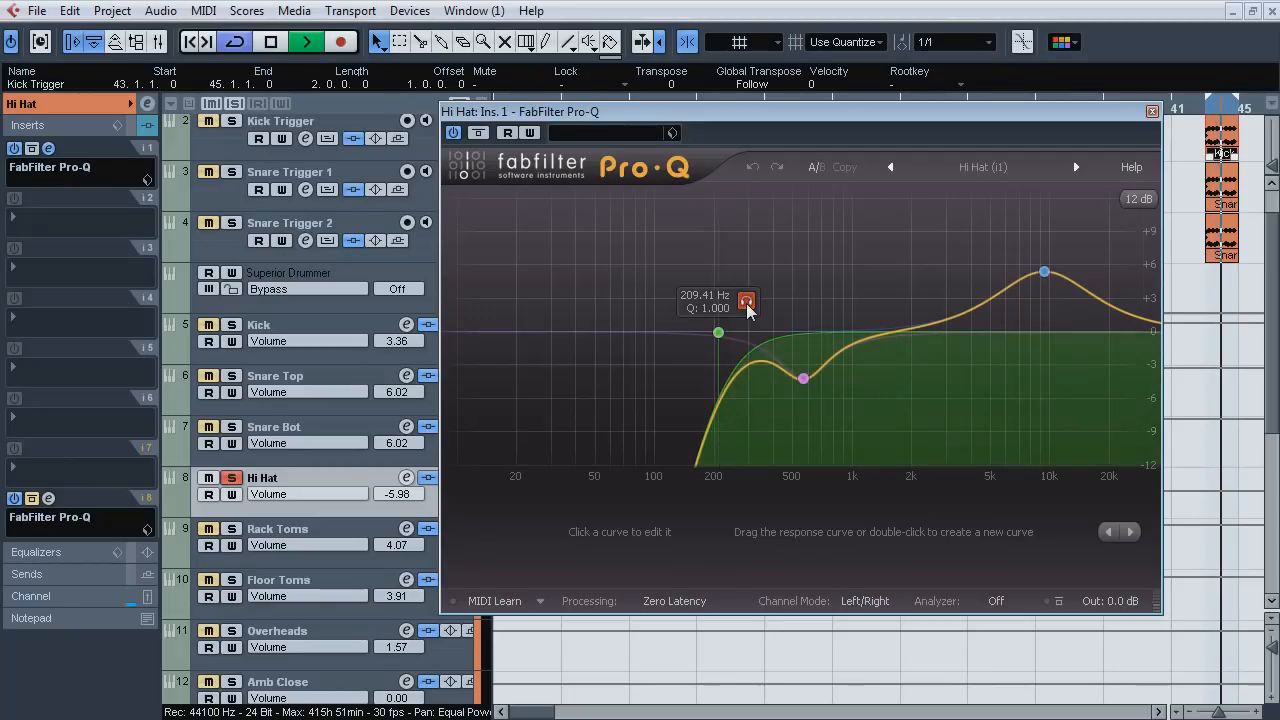
{"action": "left_click", "coordinate": [829, 410]}
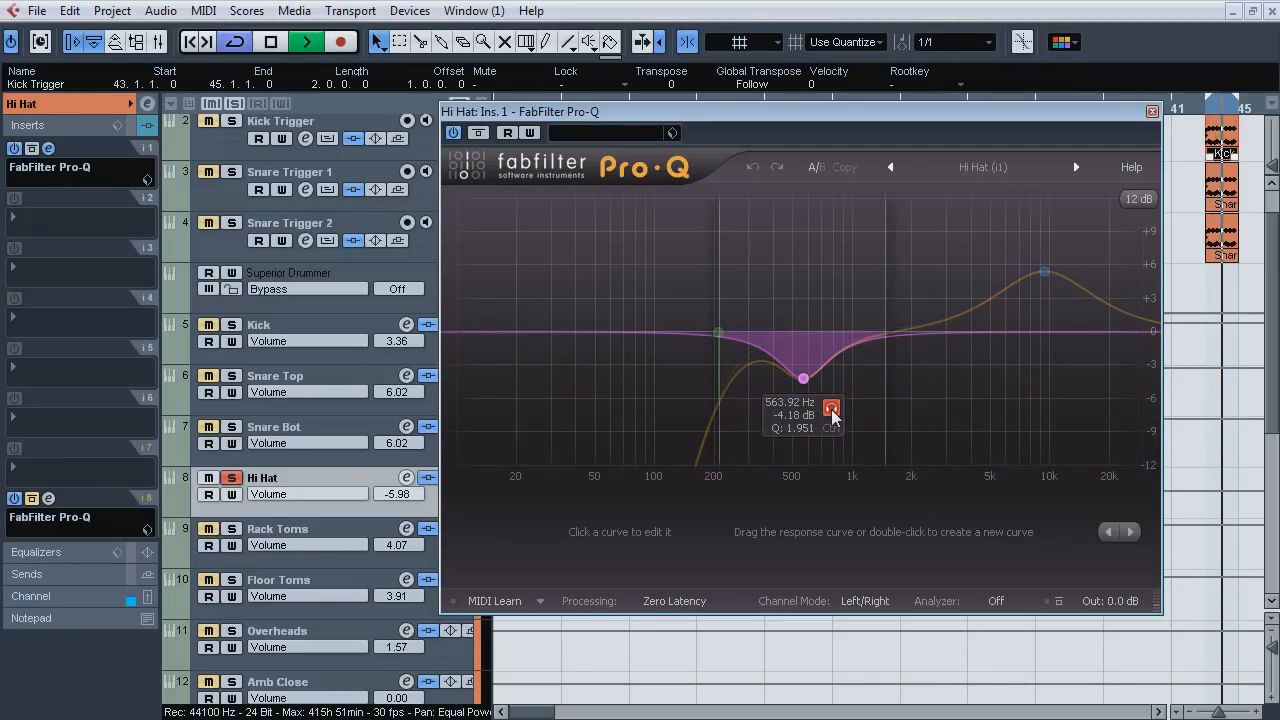
{"action": "left_click", "coordinate": [1073, 229]}
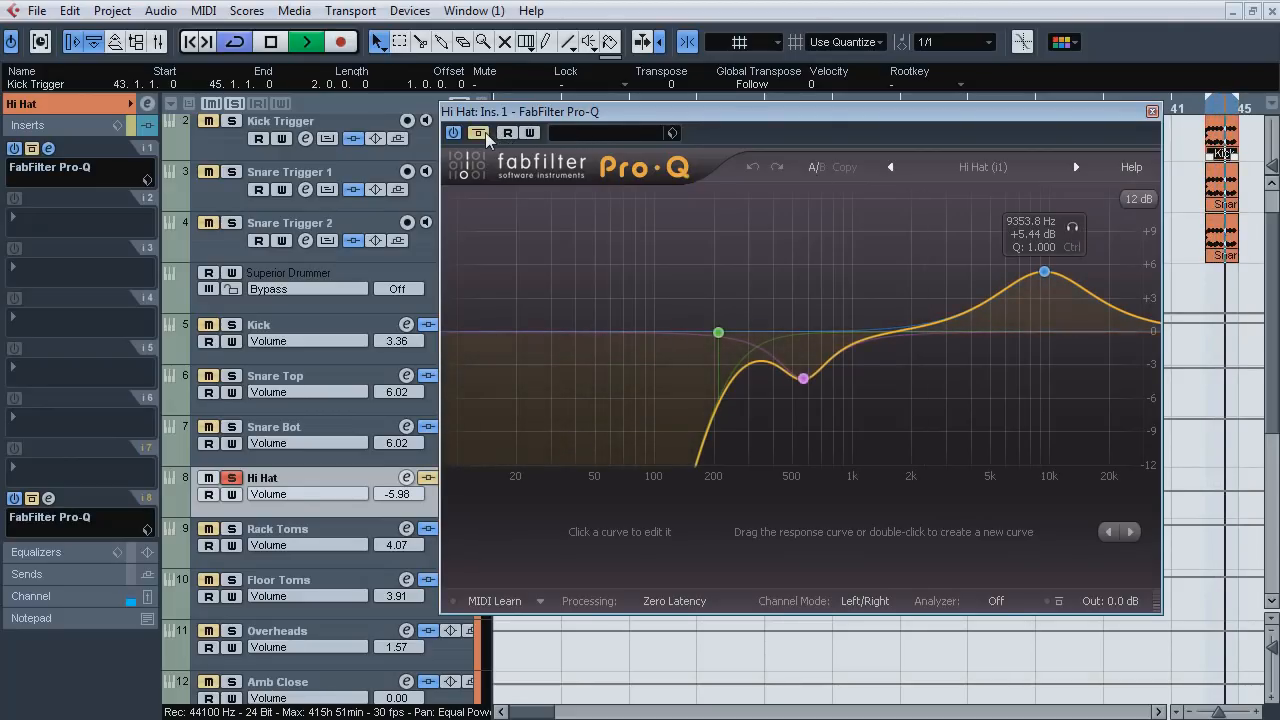
{"action": "key", "text": "space"}
{"action": "left_click", "coordinate": [1152, 112]}
Move the playback loop to bars 22 to 23 and solo the Rack Toms track.
{"action": "scroll", "coordinate": [700, 400], "scroll_direction": "up", "scroll_amount": 1}
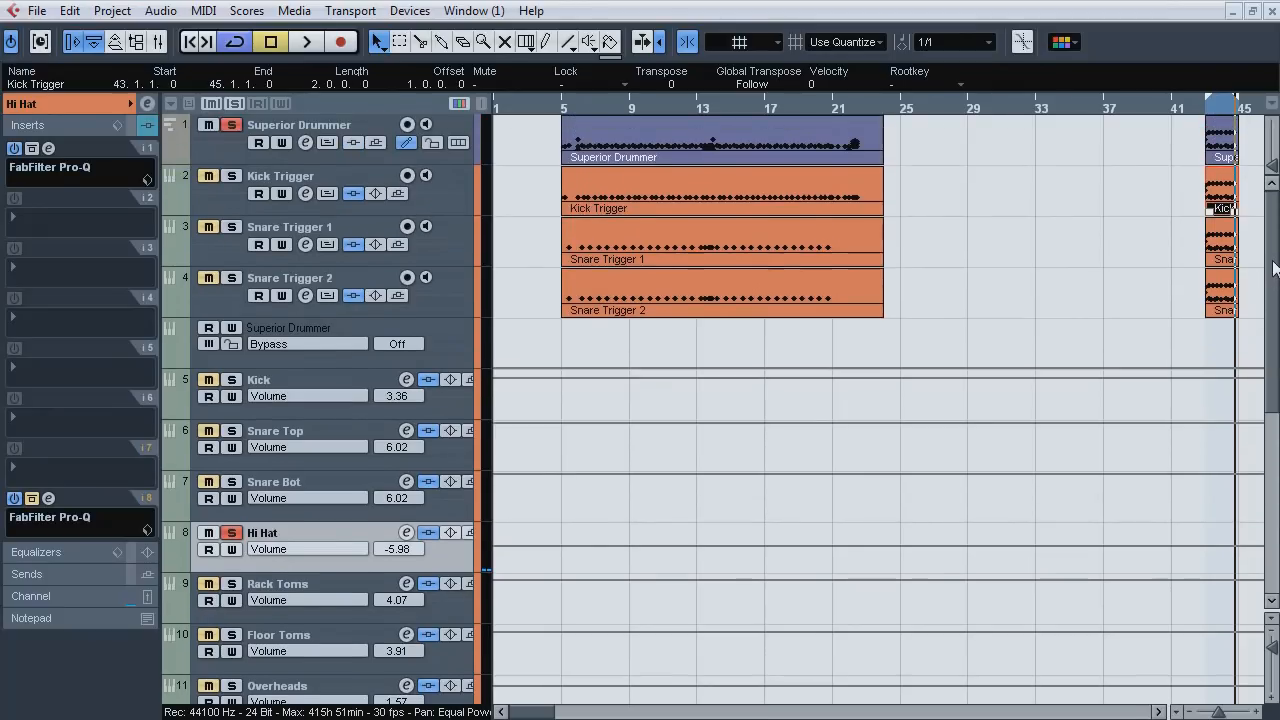
{"action": "scroll", "coordinate": [1270, 232], "scroll_direction": "down", "scroll_amount": 1}
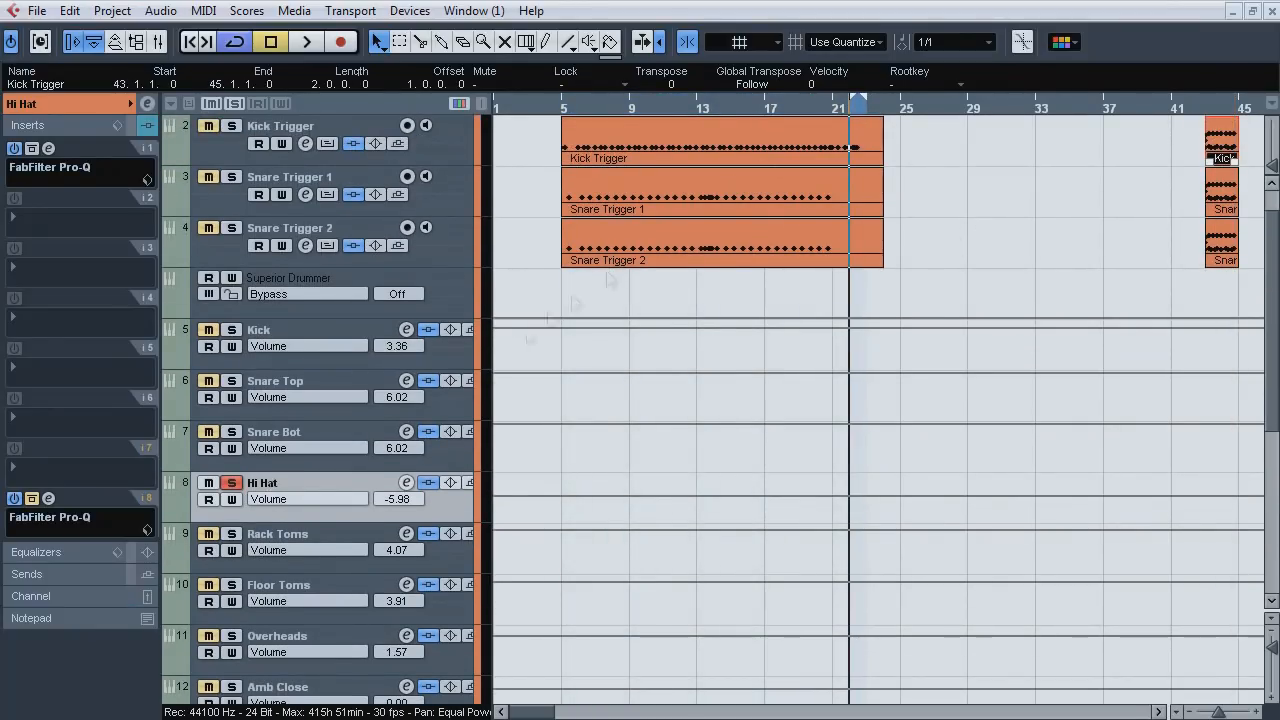
{"action": "left_click", "coordinate": [291, 534]}
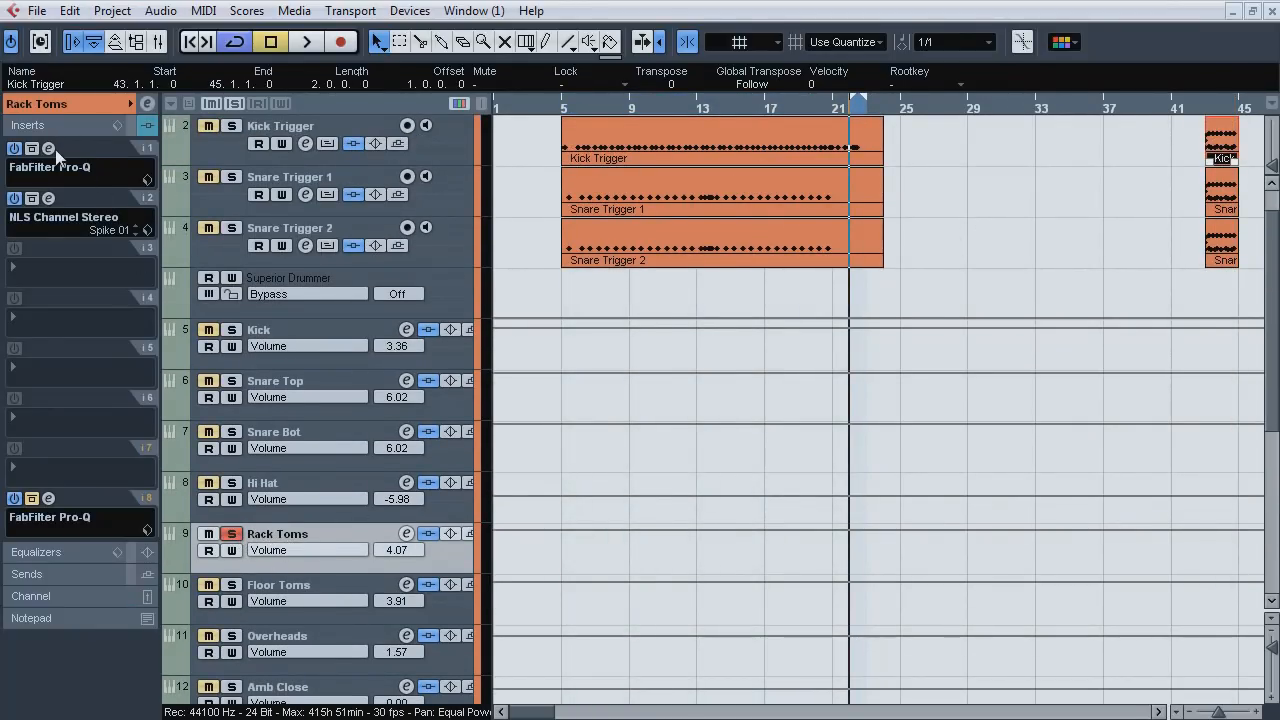
Inspect the Rack Toms' Pro-Q and NLS Channel settings, then play the track and compare its inserts bypassed and active.
{"action": "left_click", "coordinate": [49, 148]}
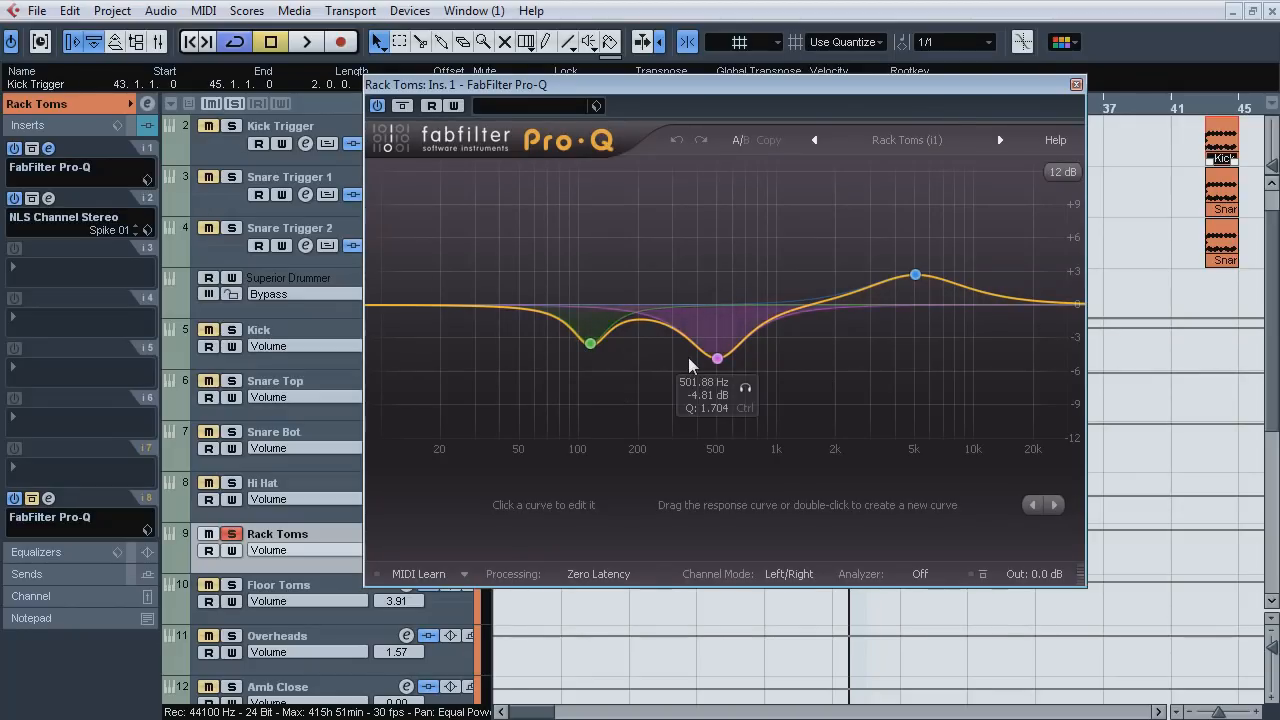
{"action": "mouse_move", "coordinate": [905, 262]}
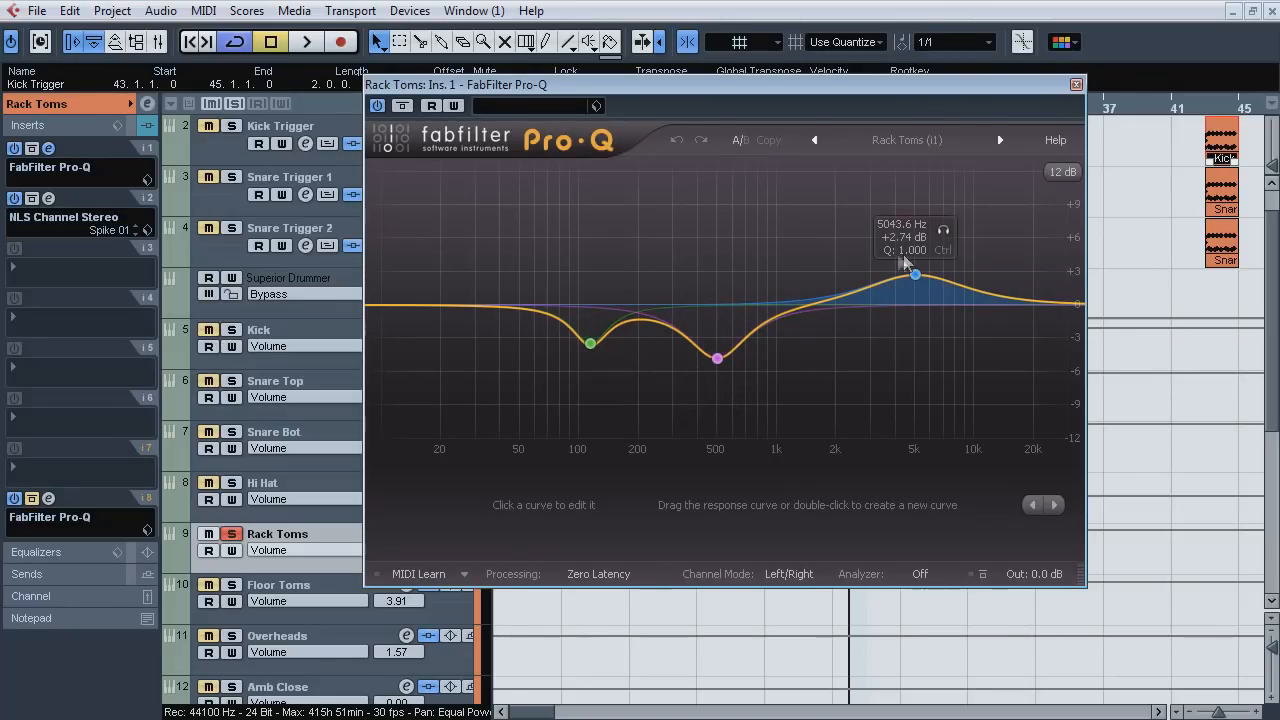
{"action": "left_click", "coordinate": [49, 148]}
{"action": "left_click", "coordinate": [49, 198]}
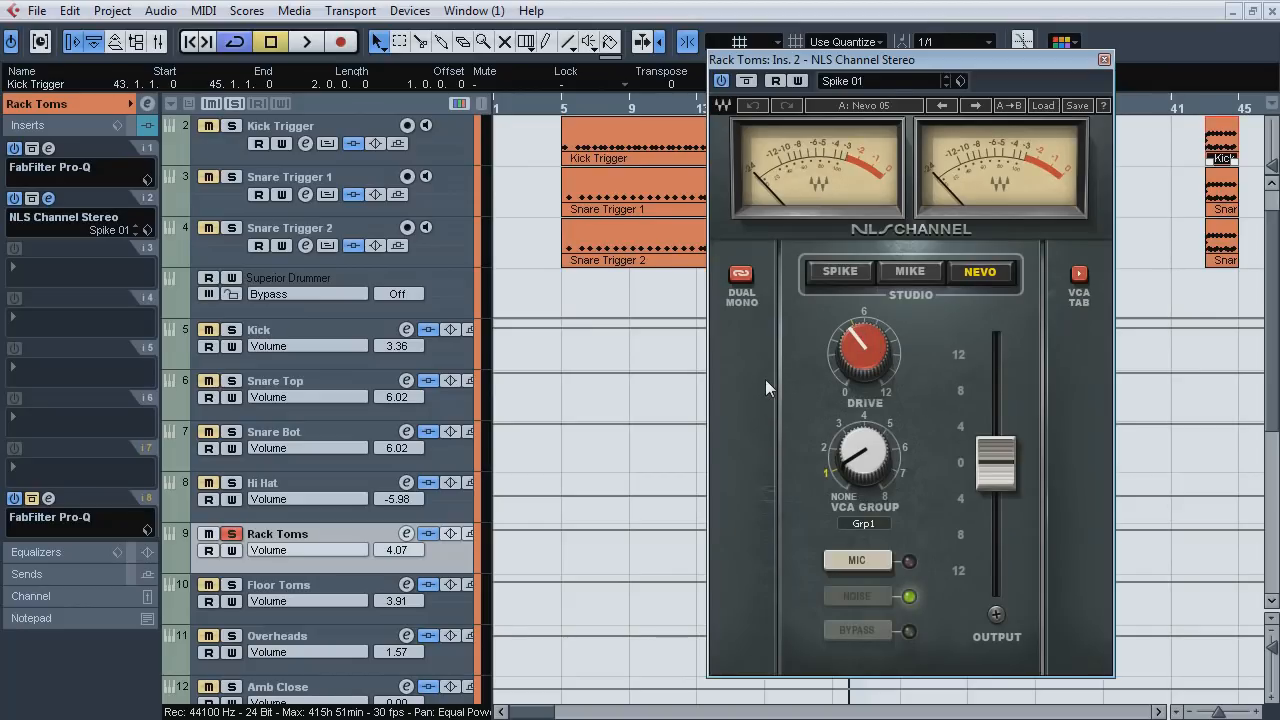
{"action": "left_click", "coordinate": [49, 199]}
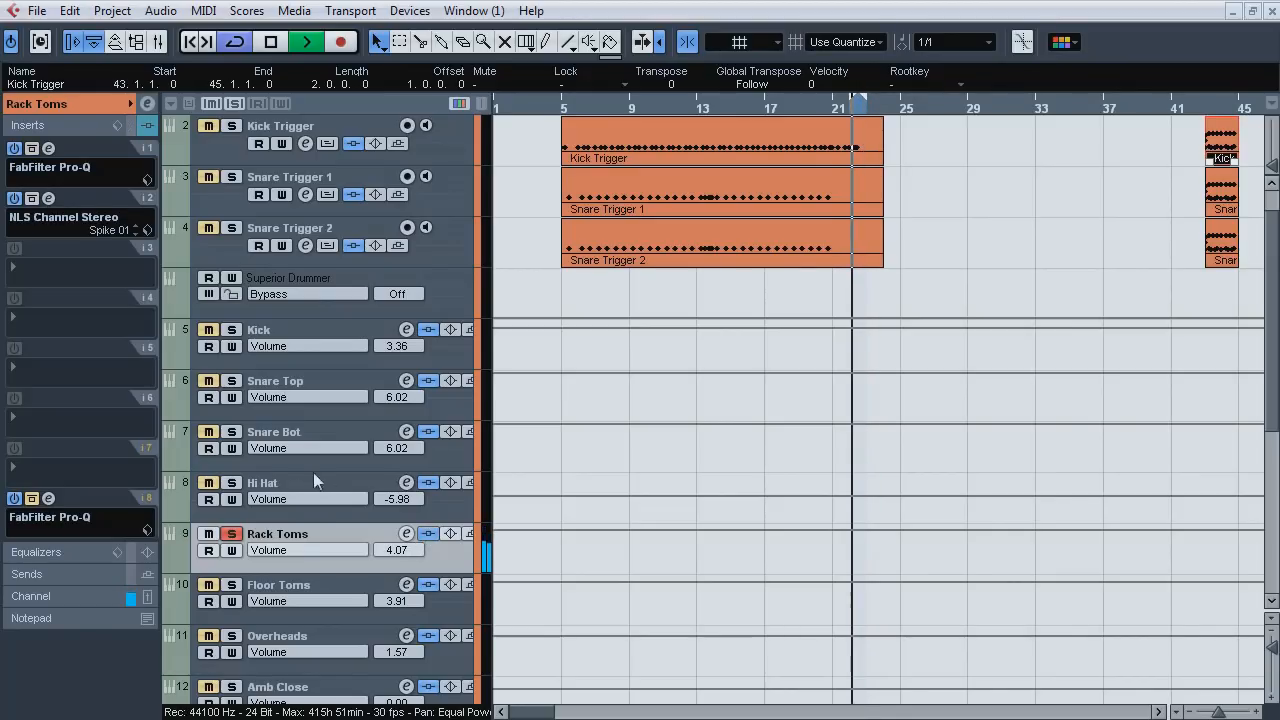
{"action": "left_click", "coordinate": [117, 127]}
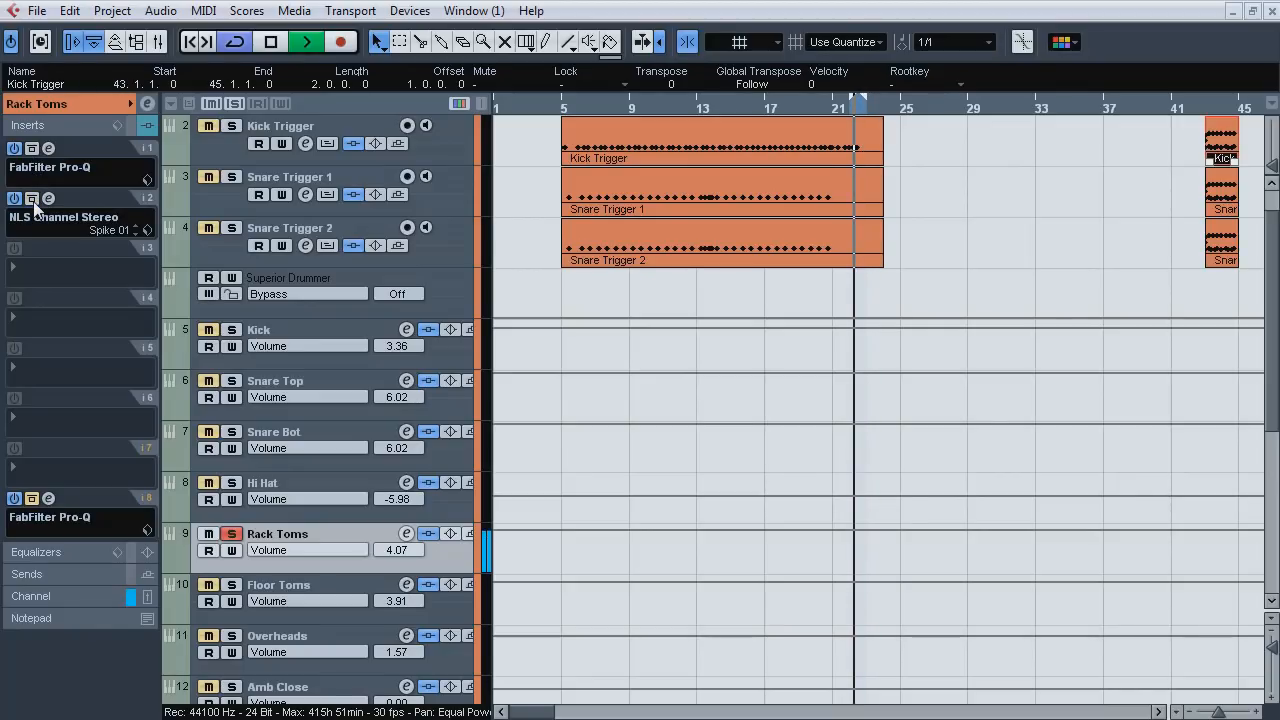
Unsolo the Rack Toms and solo the Floor Toms track instead.
{"action": "left_click", "coordinate": [237, 534]}
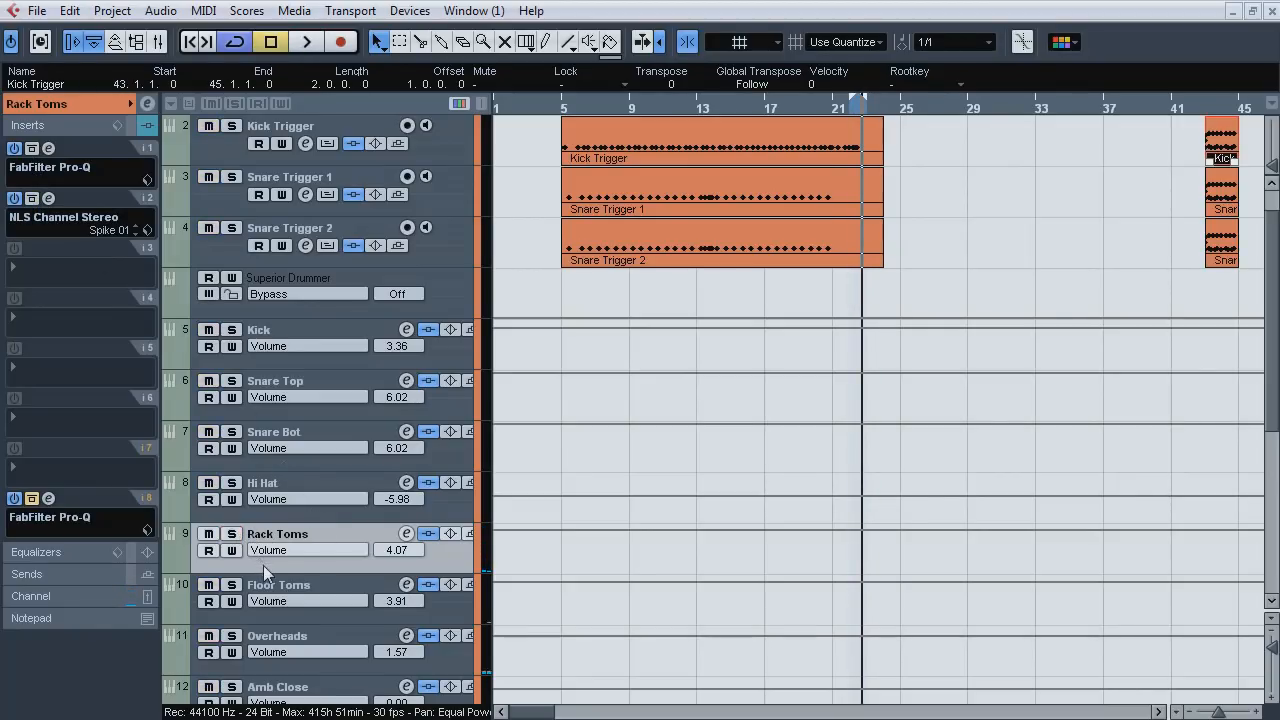
{"action": "left_click", "coordinate": [256, 587]}
{"action": "left_click", "coordinate": [238, 586]}
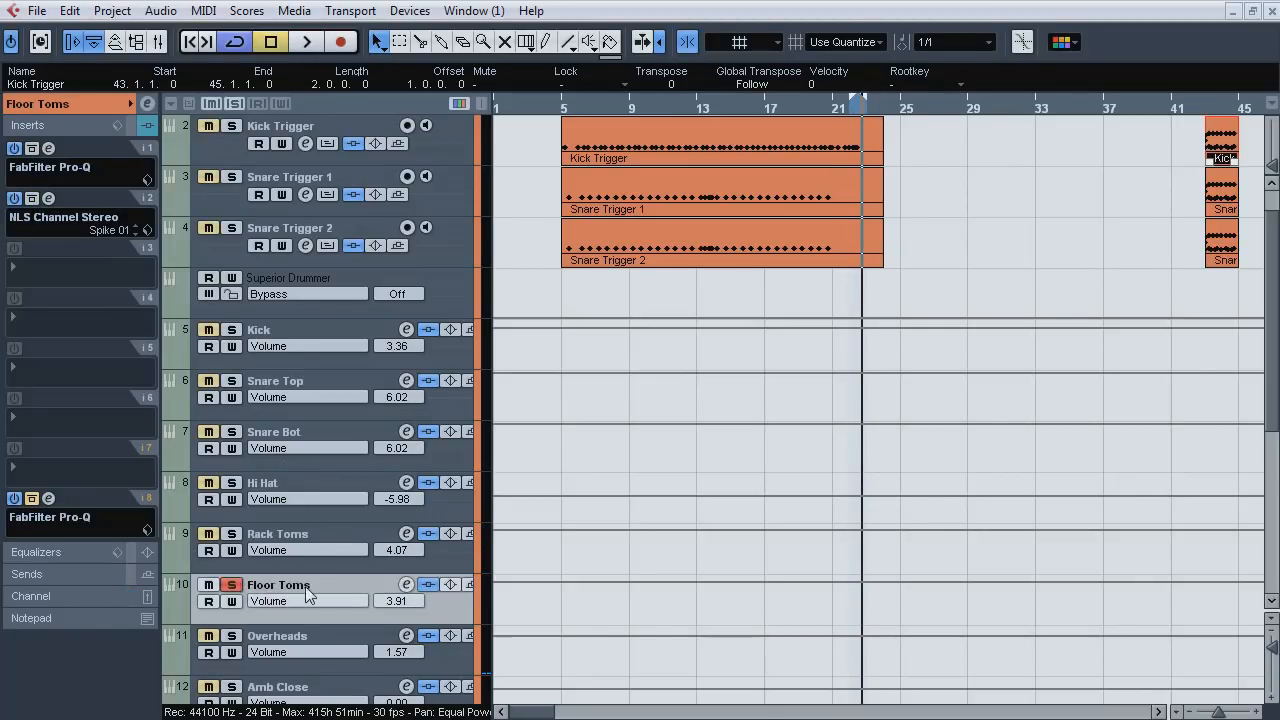
Inspect the Floor Toms' Pro-Q and NLS Channel settings, then play the loop comparing the inserts bypassed and active, and stop.
{"action": "left_click", "coordinate": [49, 150]}
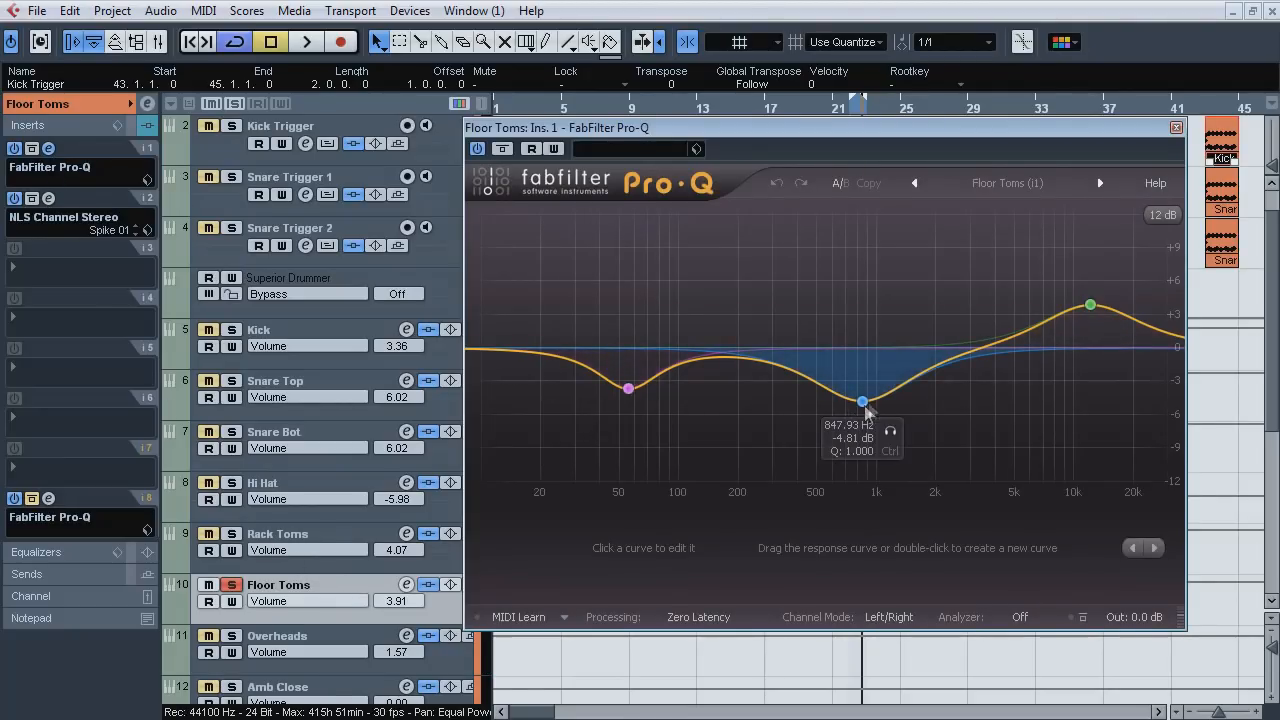
{"action": "left_click", "coordinate": [49, 150]}
{"action": "left_click", "coordinate": [49, 198]}
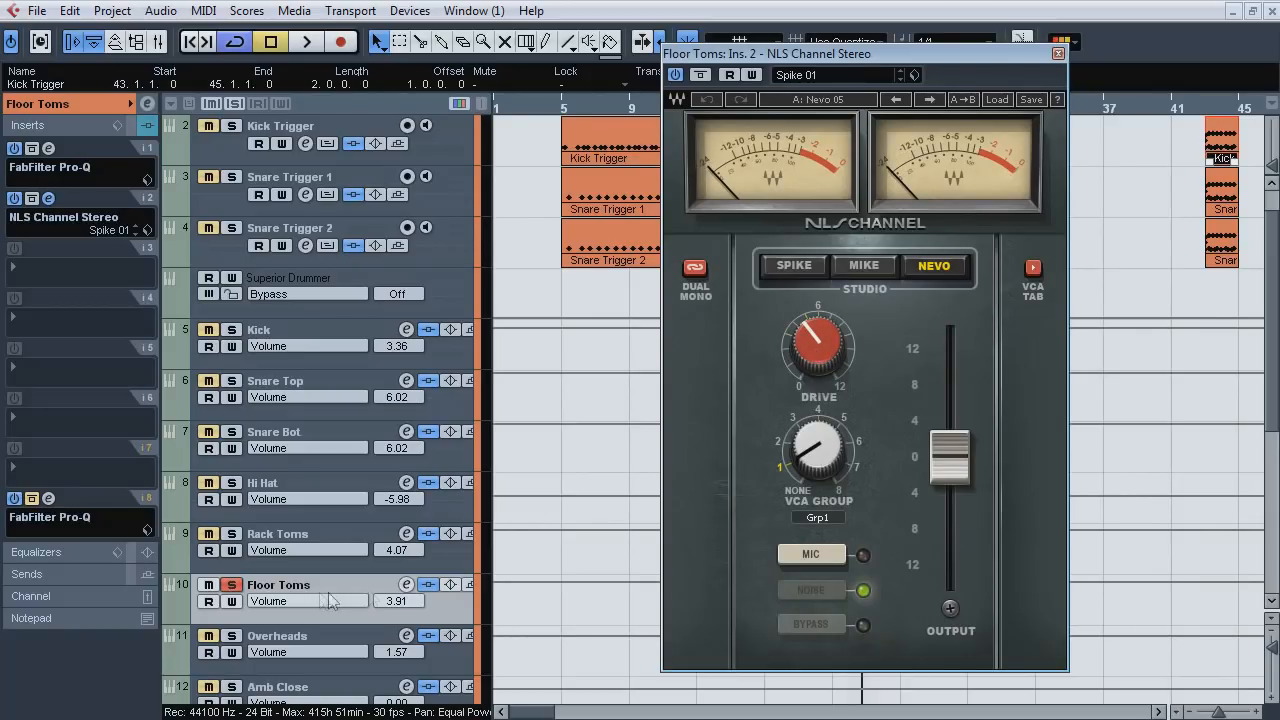
{"action": "key", "text": "space"}
{"action": "left_click", "coordinate": [424, 586]}
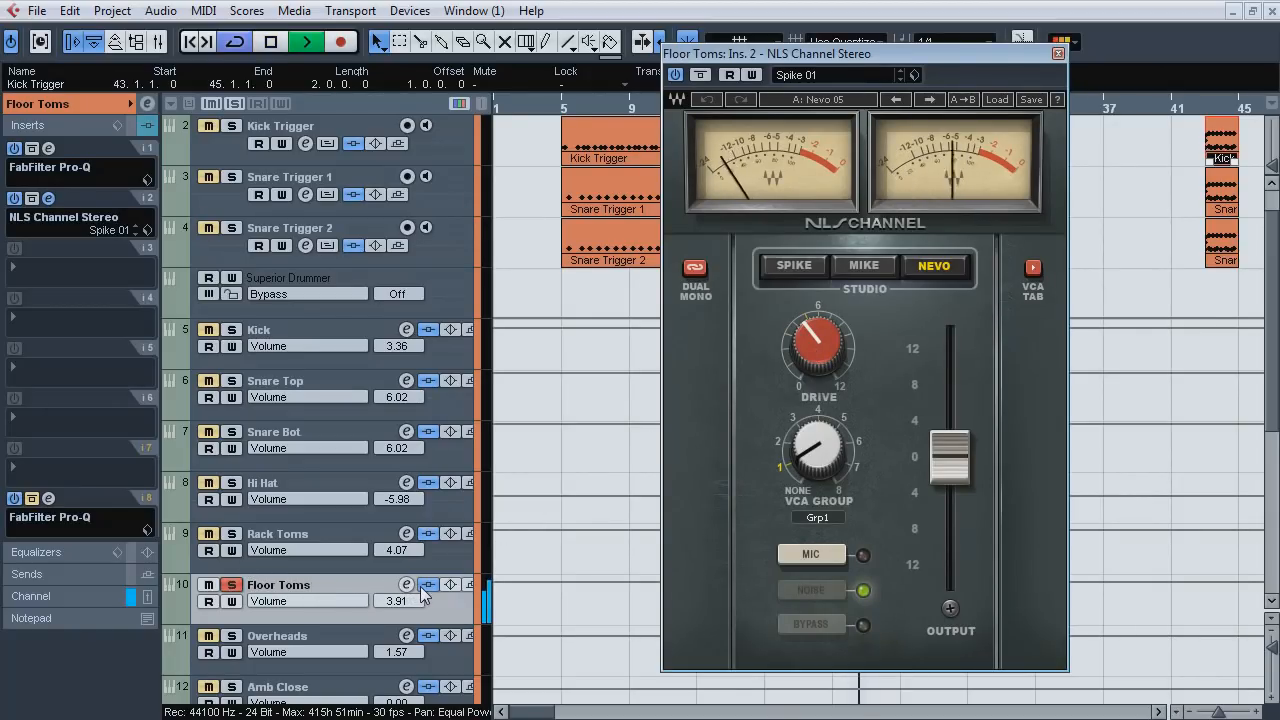
{"action": "left_click", "coordinate": [424, 588]}
{"action": "key", "text": "space"}
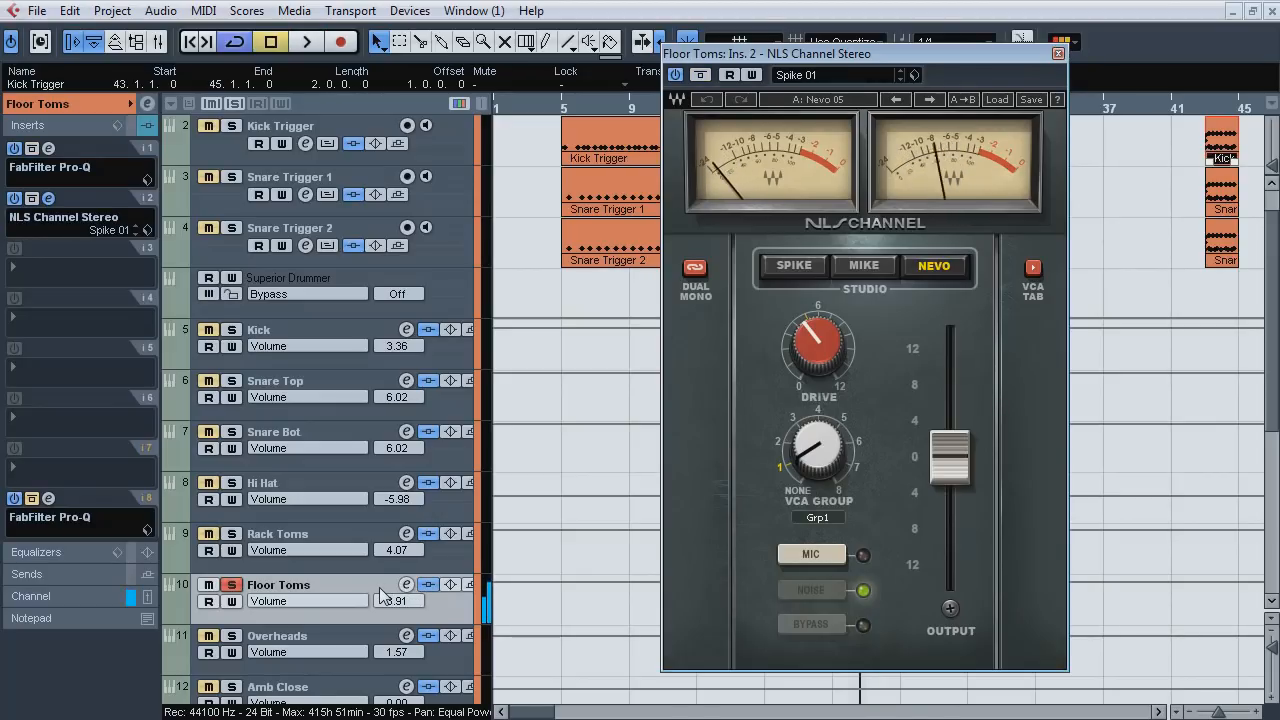
Unsolo the Floor Toms, close the NLS Channel and set the playback loop to bars 5 to 21, starting from bar 5.
{"action": "left_click", "coordinate": [229, 586]}
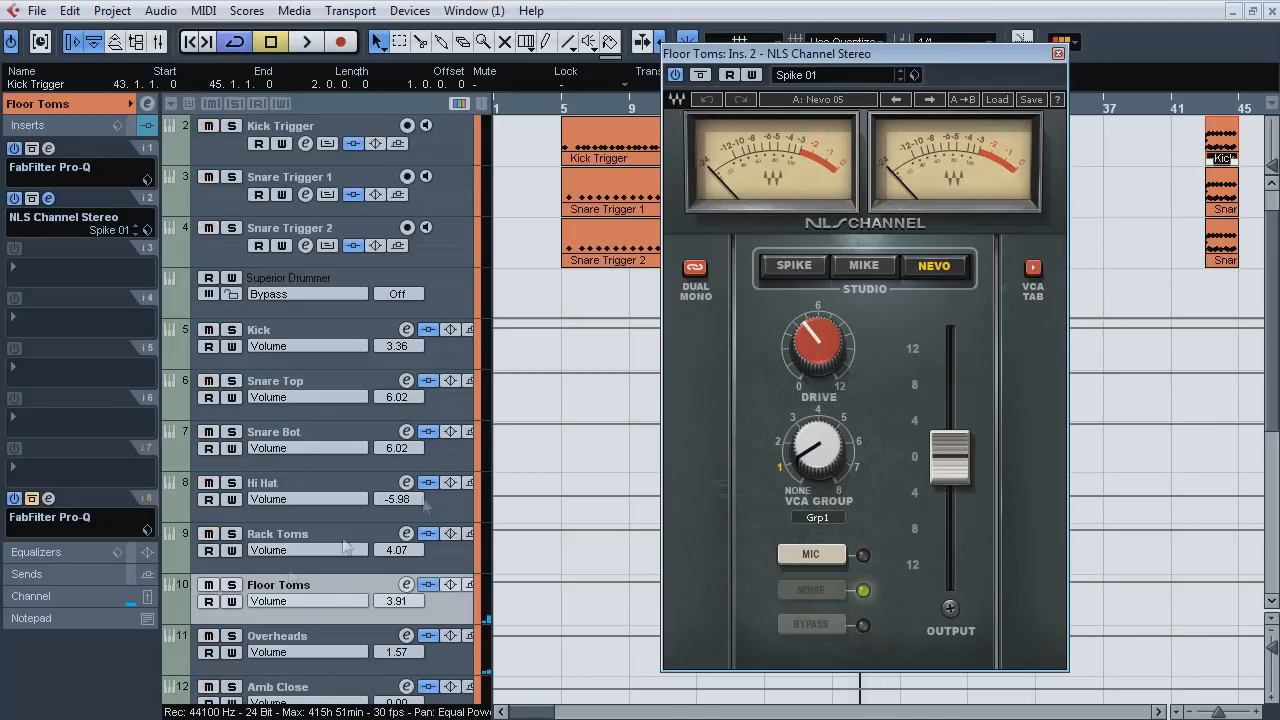
{"action": "left_click", "coordinate": [1060, 54]}
{"action": "left_click_drag", "start_coordinate": [563, 98], "coordinate": [828, 98]}
{"action": "key", "text": "KP_1"}
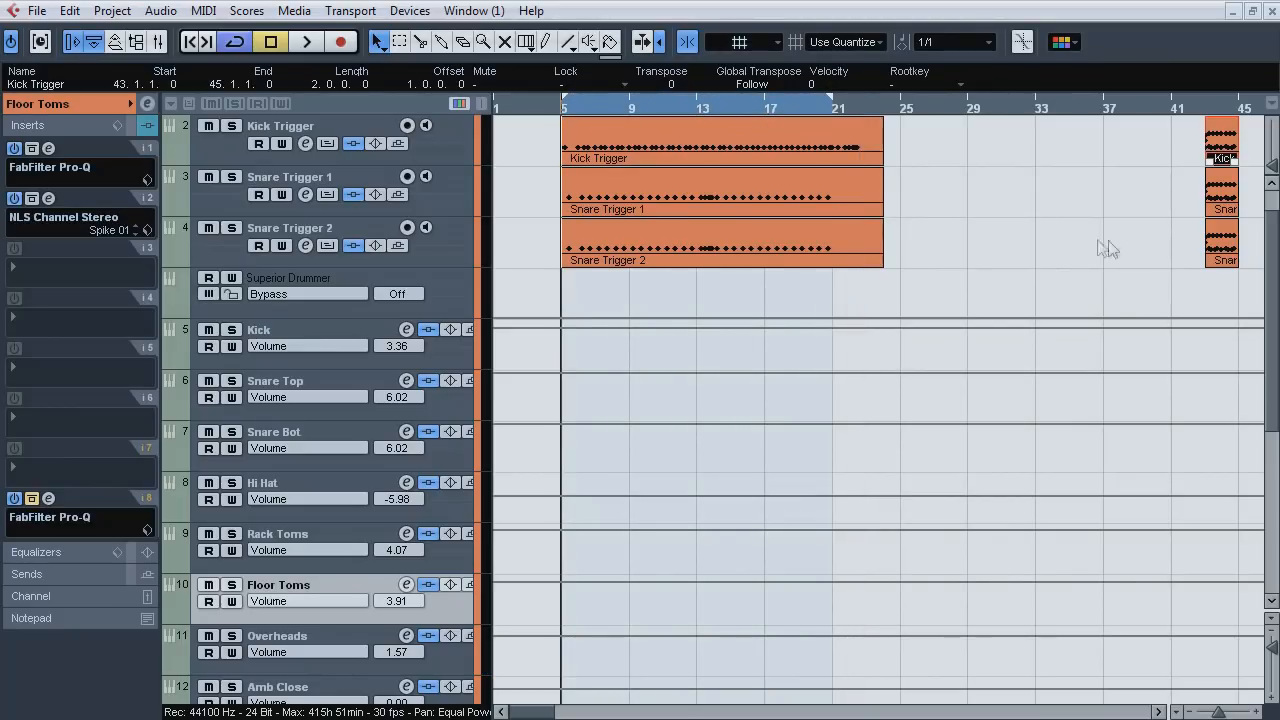
Select the Overheads track and solo it.
{"action": "scroll", "coordinate": [329, 428], "scroll_direction": "down", "scroll_amount": 5}
{"action": "left_click", "coordinate": [329, 428]}
{"action": "key", "text": "s"}
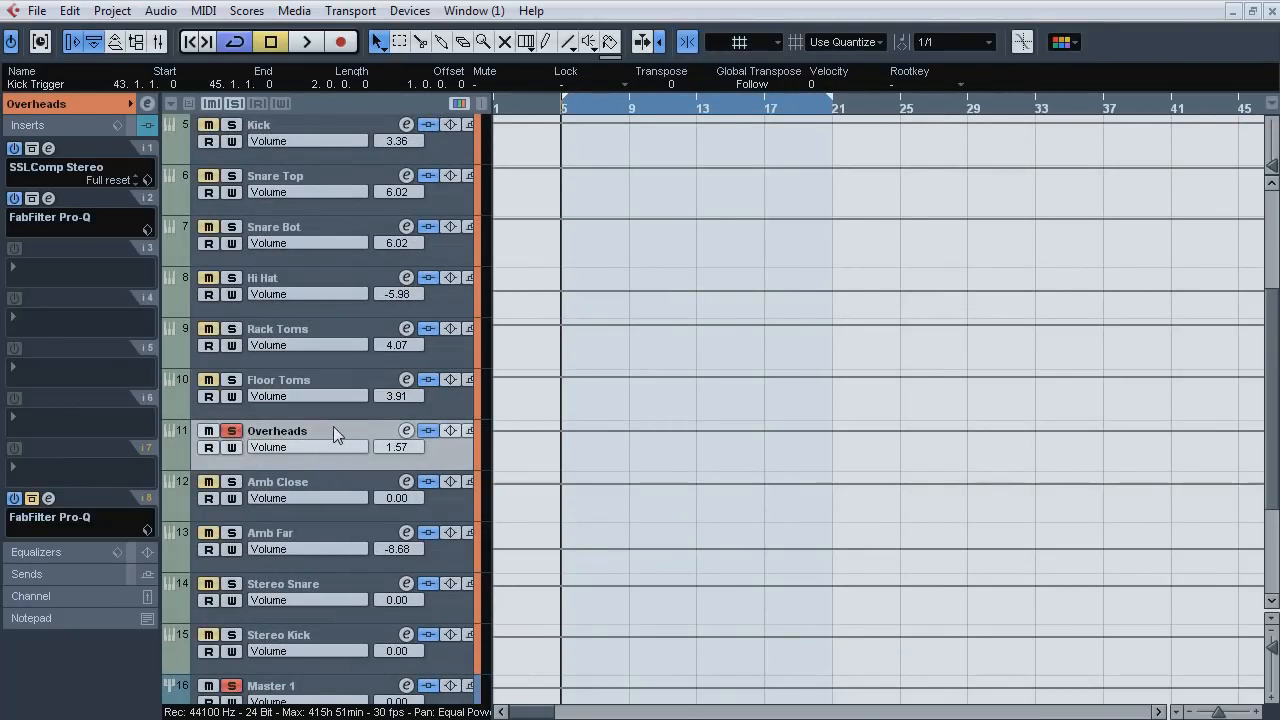
Inspect the Overheads' SSLComp settings, compare the compressor bypassed and active during playback, then stop and close it.
{"action": "left_click", "coordinate": [48, 148]}
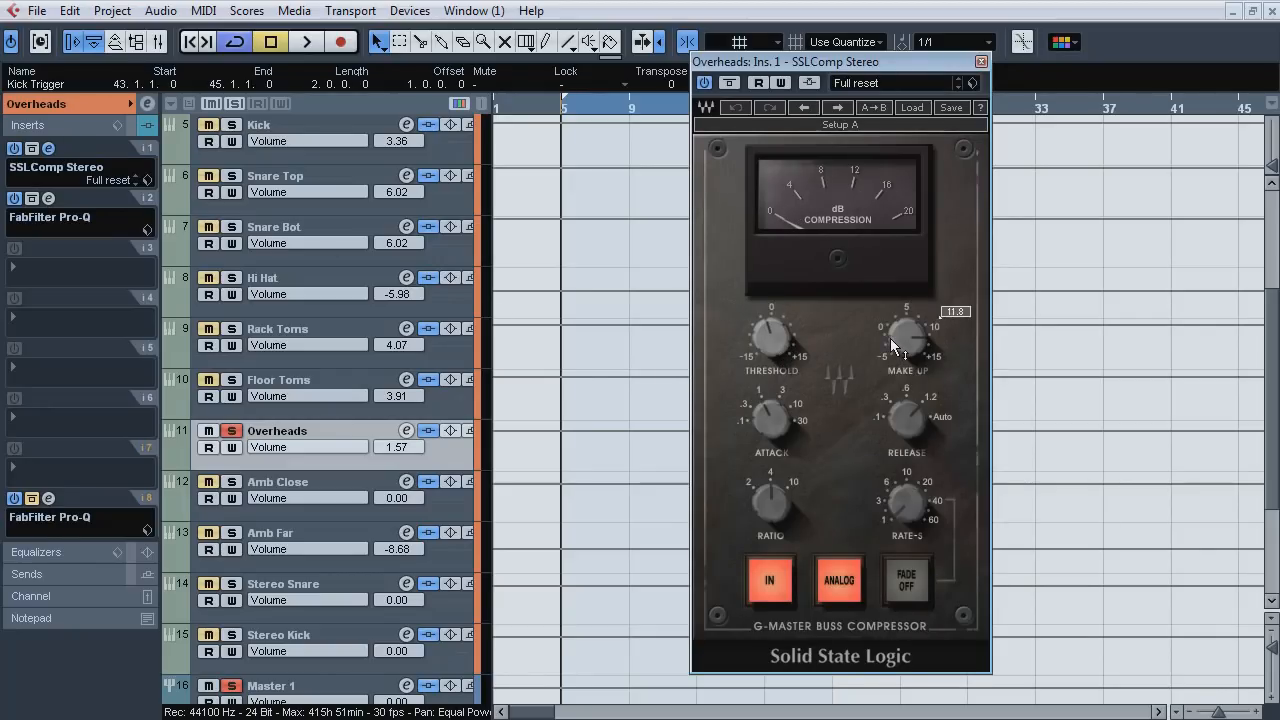
{"action": "key", "text": "space"}
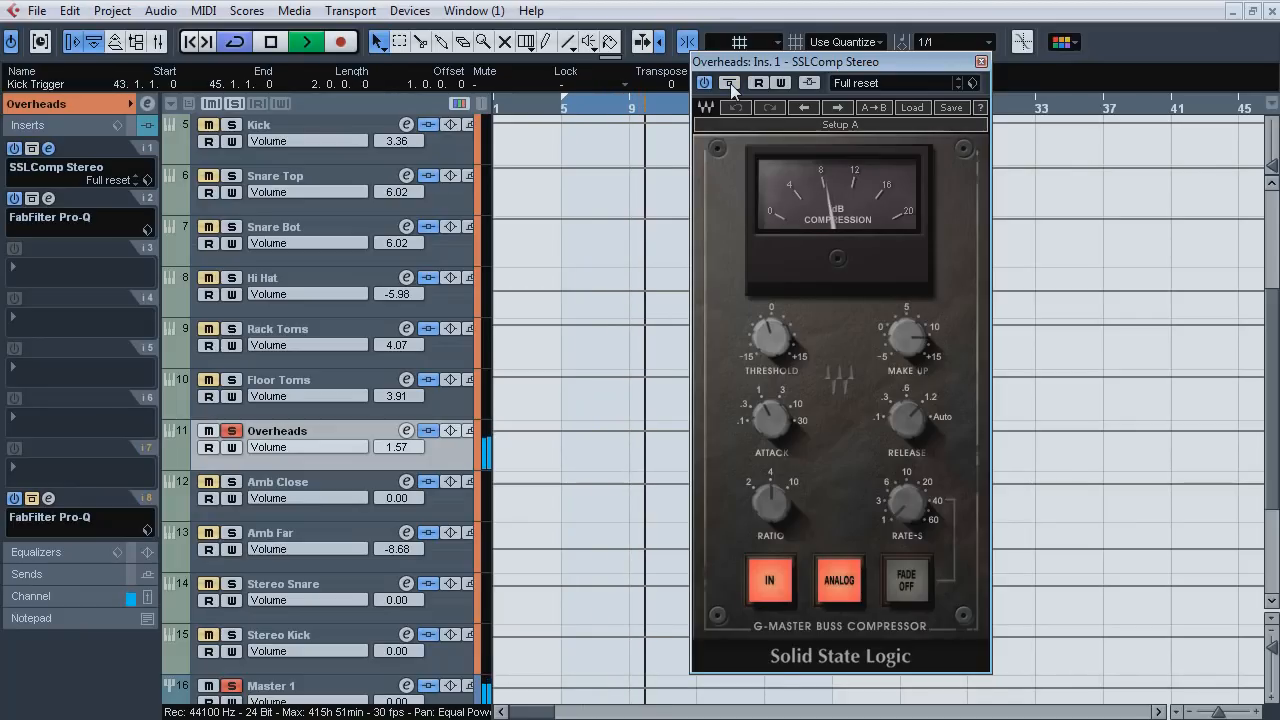
{"action": "left_click", "coordinate": [731, 87]}
{"action": "left_click", "coordinate": [731, 87]}
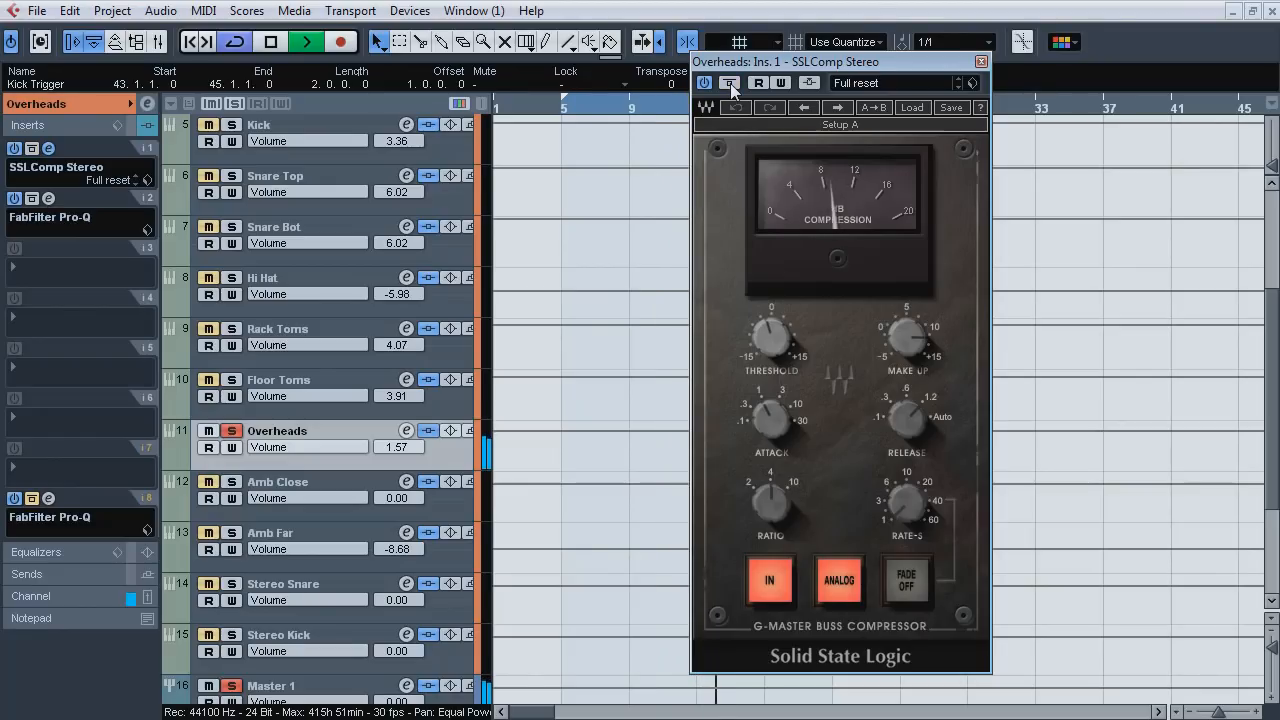
{"action": "key", "text": "space"}
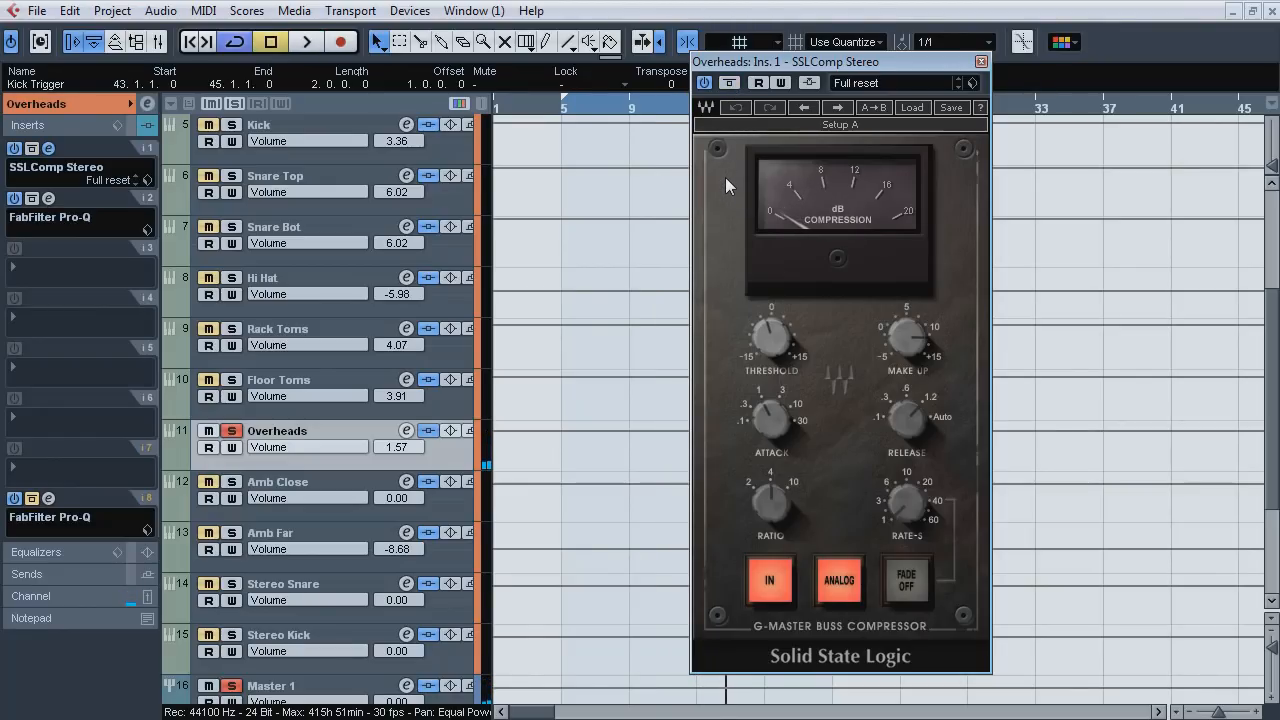
{"action": "left_click", "coordinate": [49, 147]}
Open the Overheads' Pro-Q and compare it bypassed and active while the track plays soloed.
{"action": "left_click", "coordinate": [49, 198]}
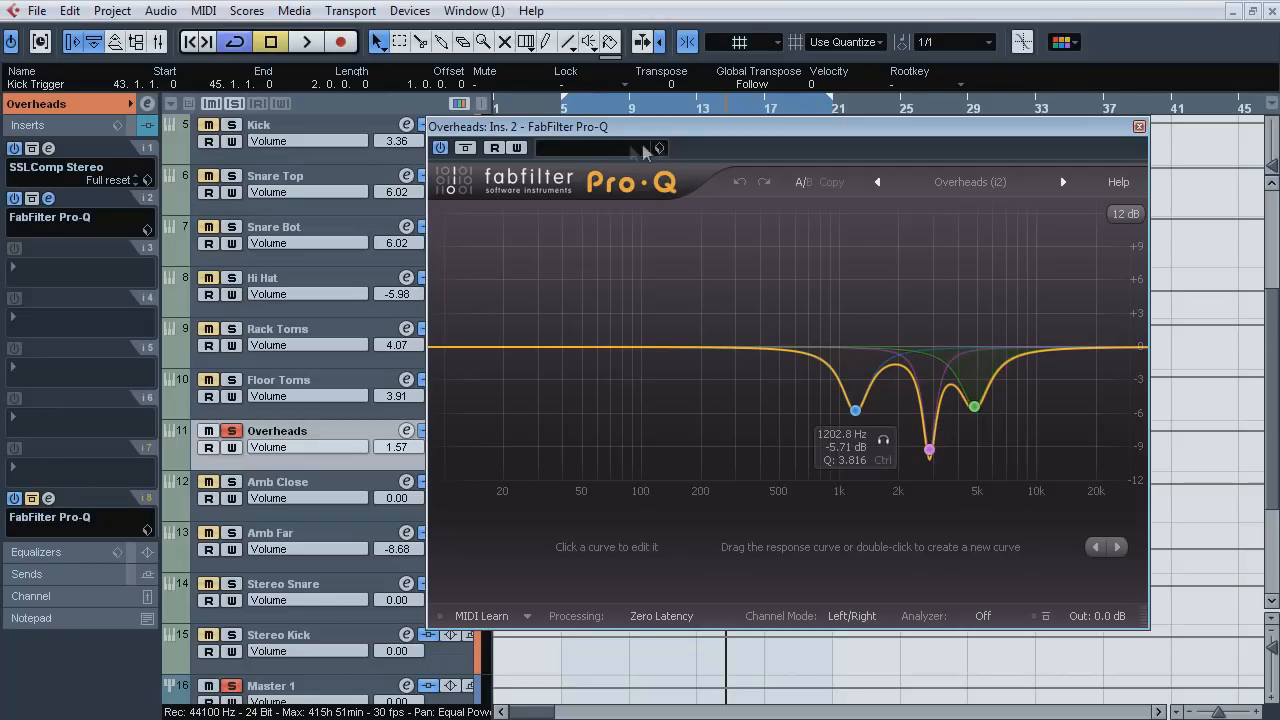
{"action": "key", "text": "space"}
{"action": "left_click", "coordinate": [474, 149]}
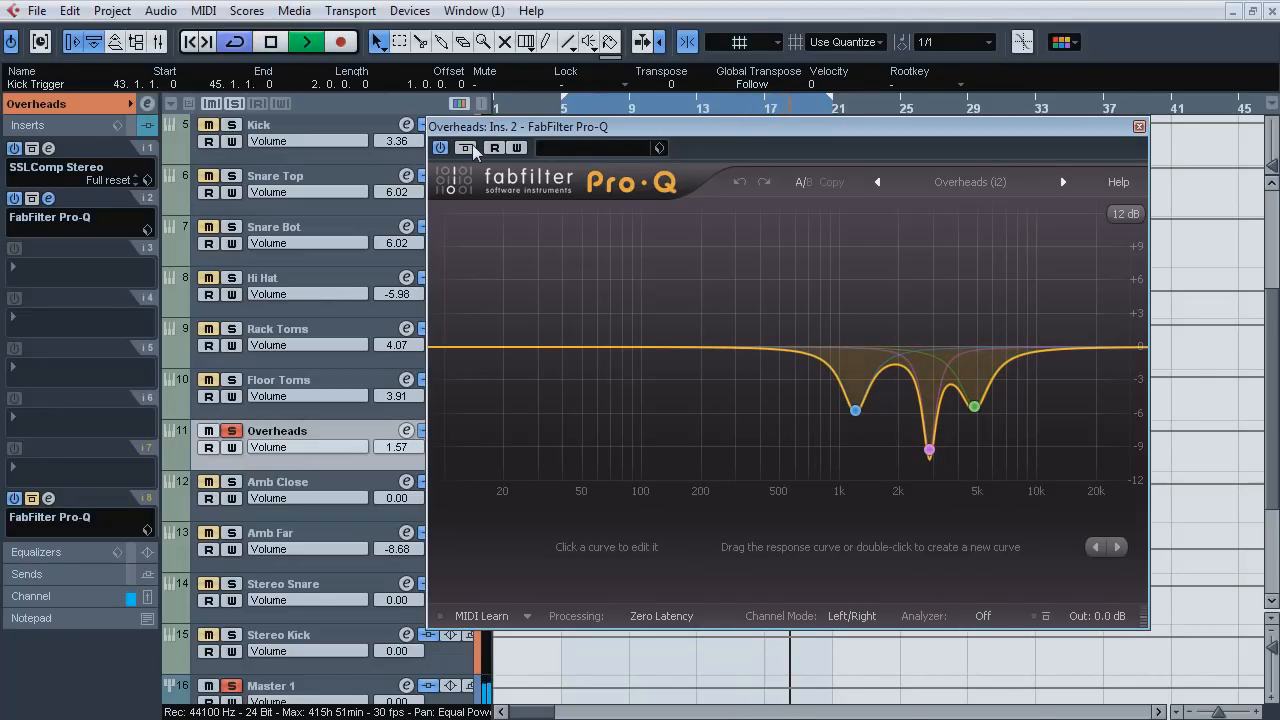
{"action": "left_click", "coordinate": [474, 149]}
{"action": "left_click", "coordinate": [474, 149]}
Unsolo the Overheads and compare their Pro-Q bypassed and active in the full drum mix, then stop and close the equalizer.
{"action": "left_click", "coordinate": [232, 431]}
{"action": "left_click", "coordinate": [465, 149]}
{"action": "left_click", "coordinate": [465, 149]}
{"action": "left_click", "coordinate": [467, 156]}
{"action": "key", "text": "space"}
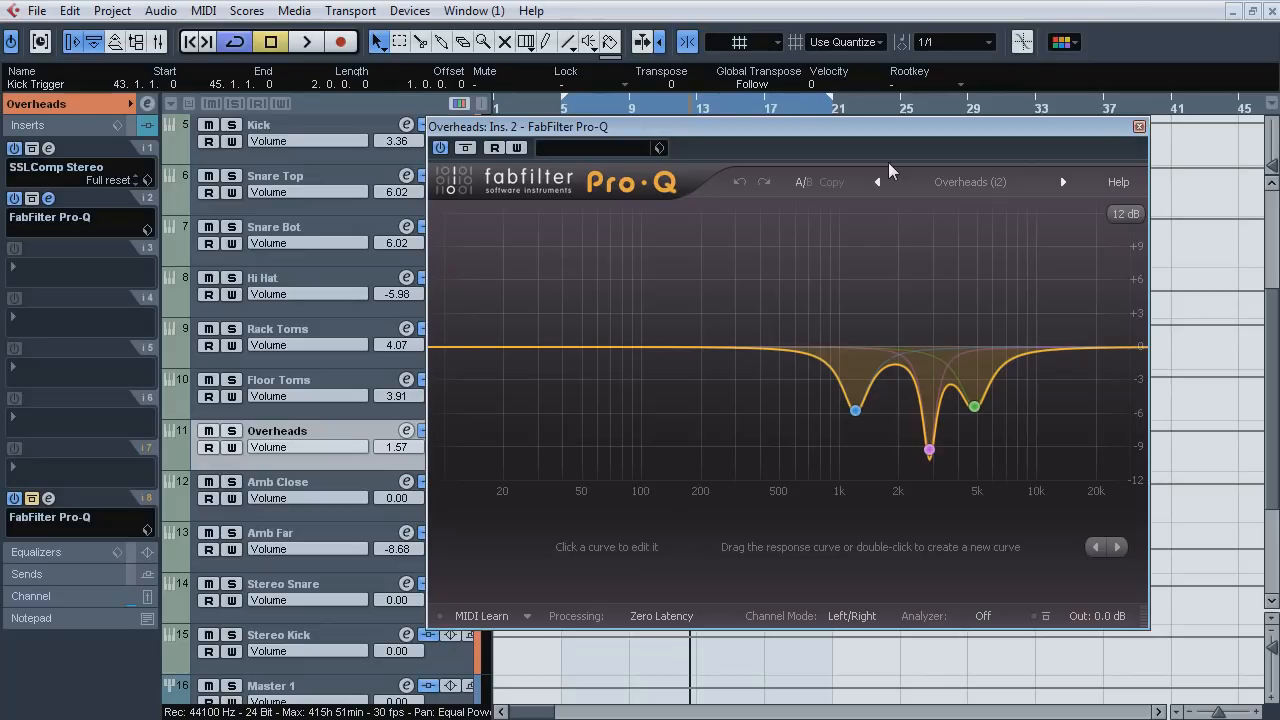
{"action": "left_click", "coordinate": [50, 199]}
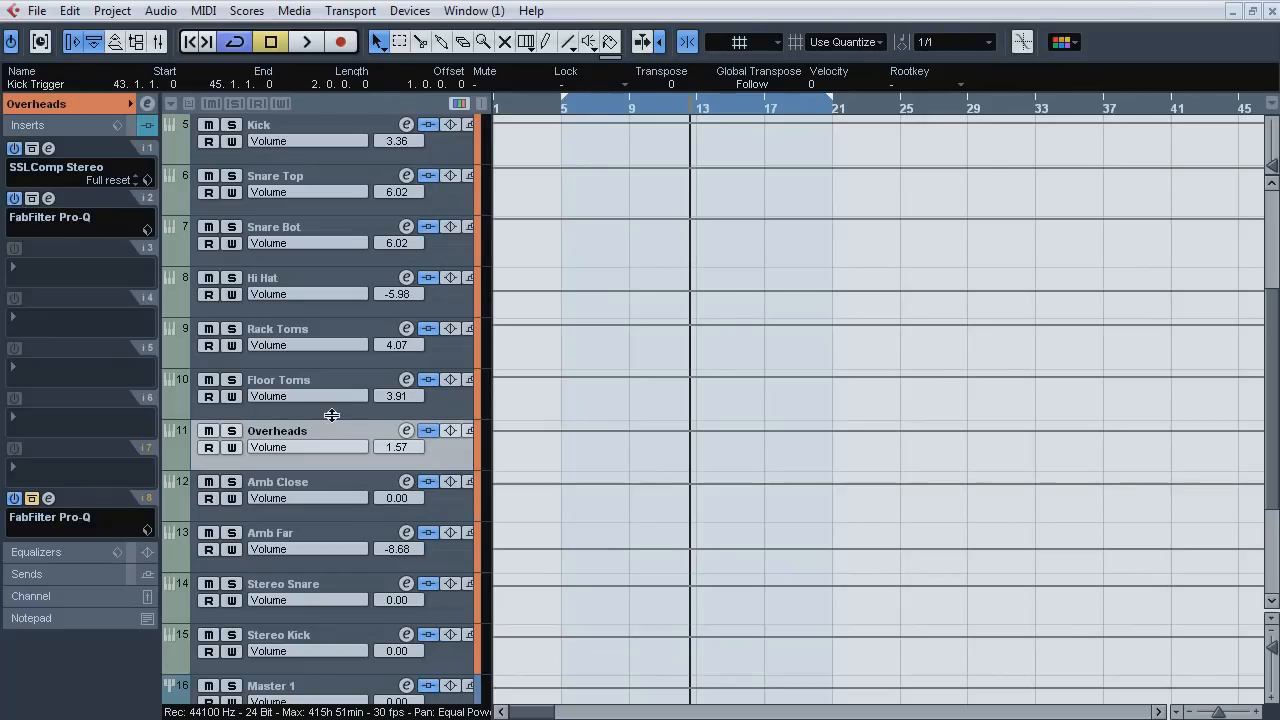
Open the Pro-Q on the Amb Close track and solo that track.
{"action": "left_click", "coordinate": [317, 480]}
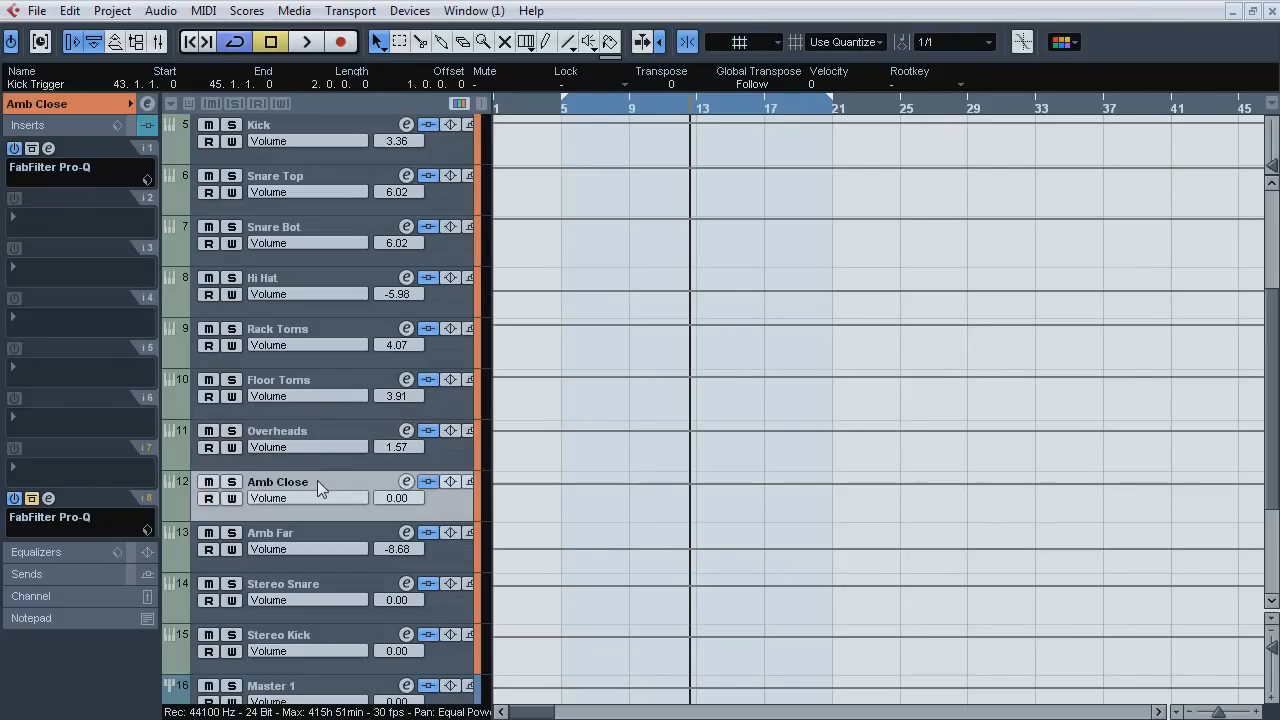
{"action": "left_click", "coordinate": [49, 149]}
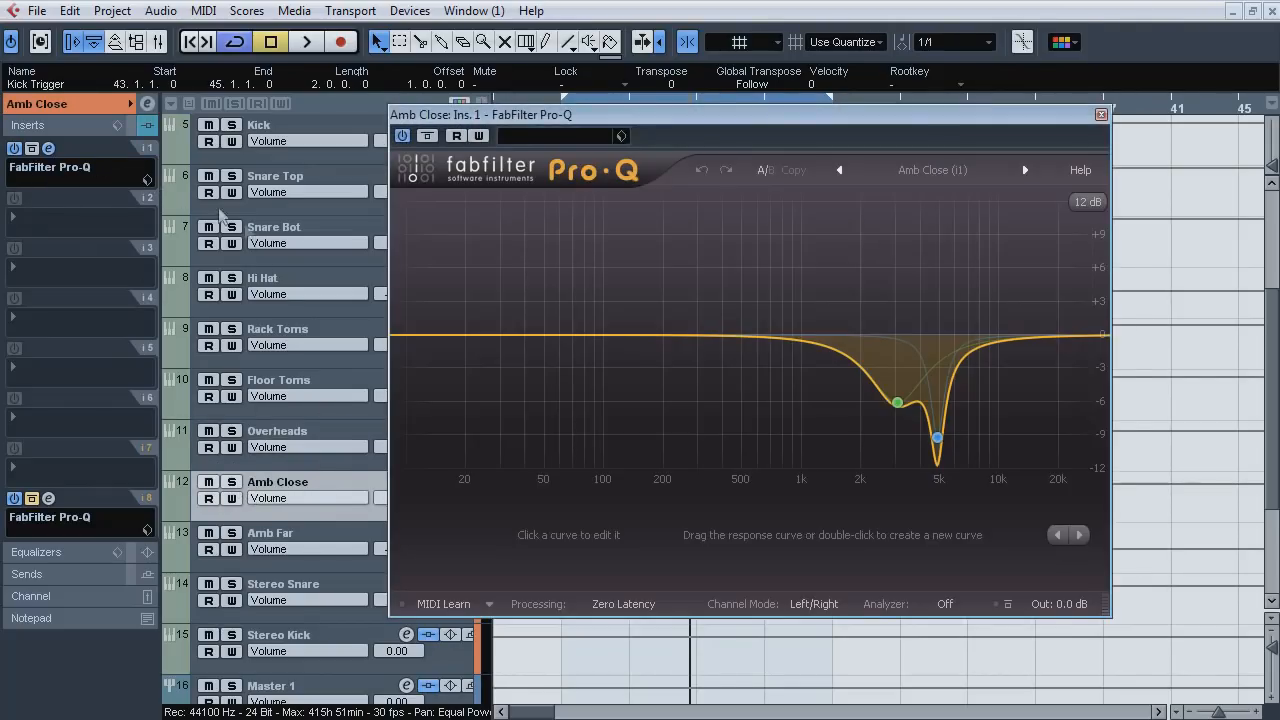
{"action": "left_click", "coordinate": [232, 482]}
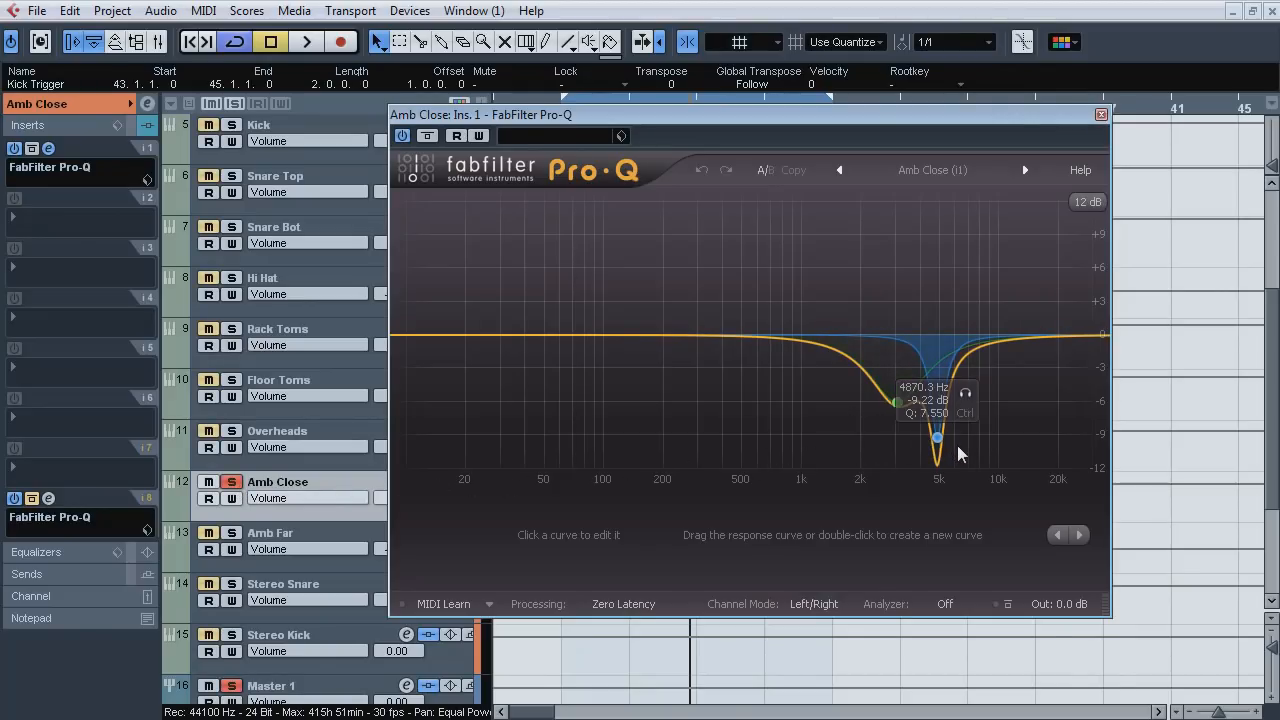
Compare the Amb Close Pro-Q bypassed and active, first alone and with the Overheads soloed alongside, then stop playback.
{"action": "key", "text": "space"}
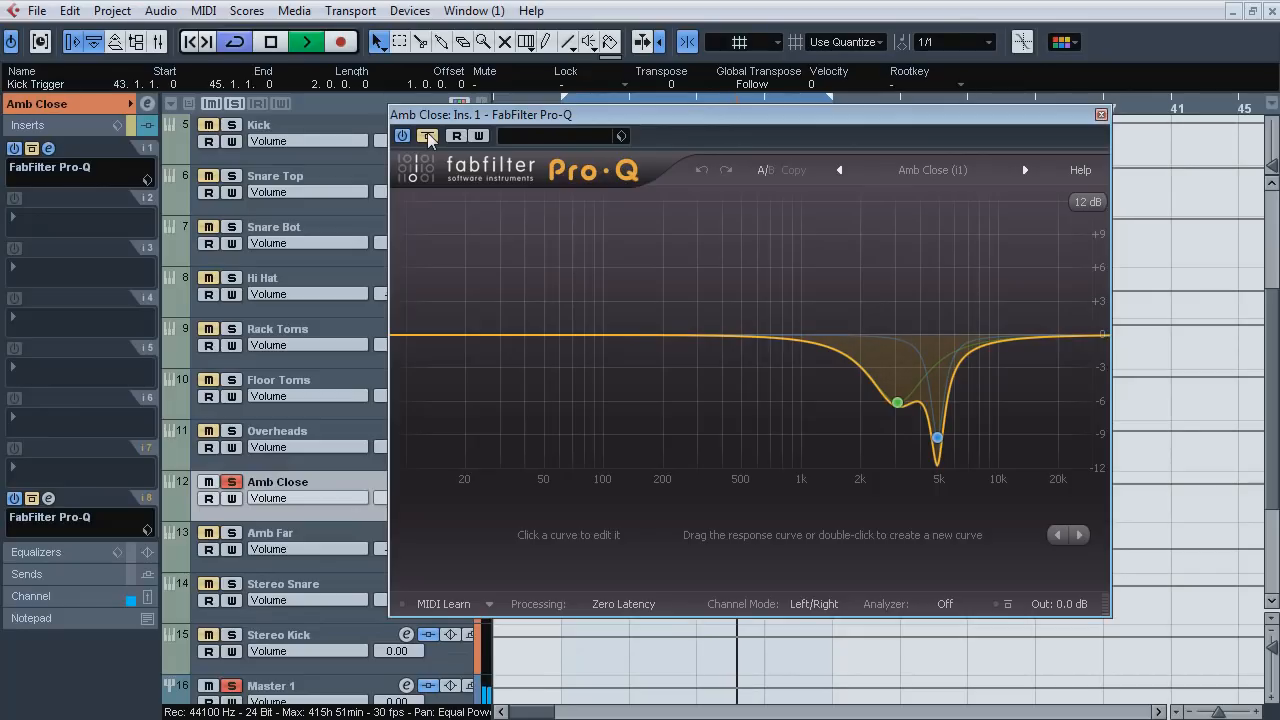
{"action": "left_click", "coordinate": [233, 433]}
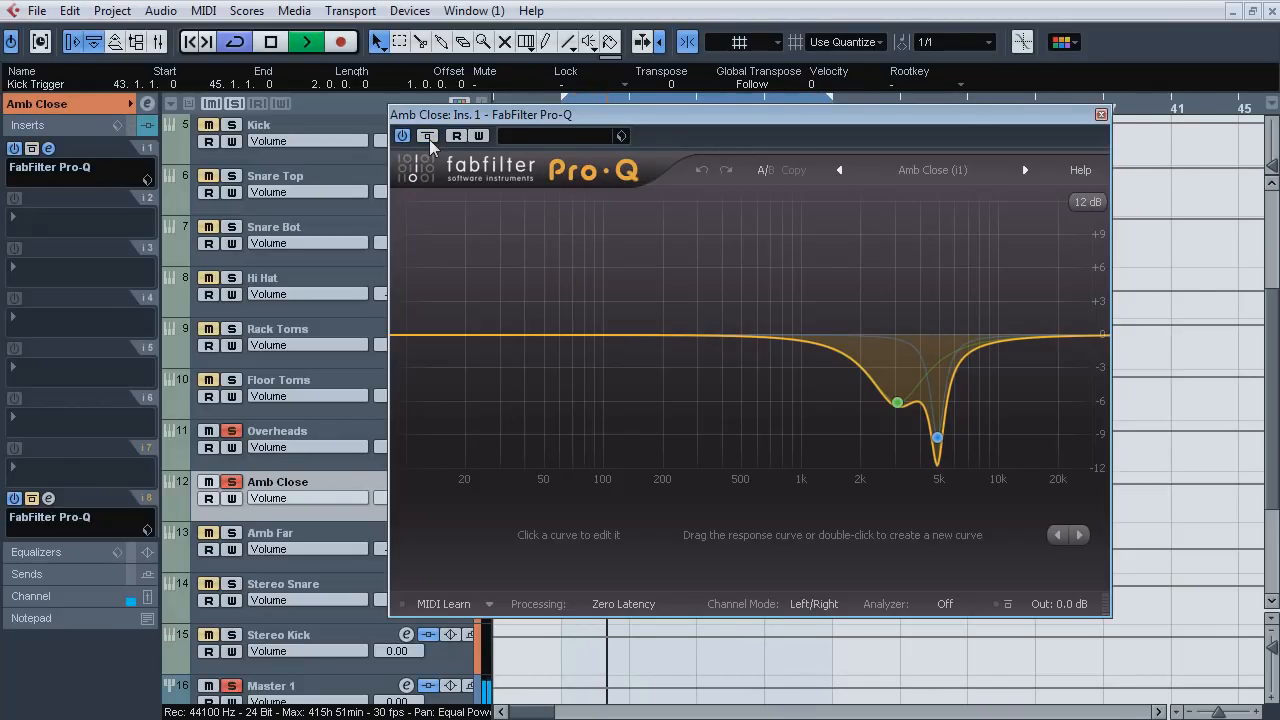
{"action": "key", "text": "space"}
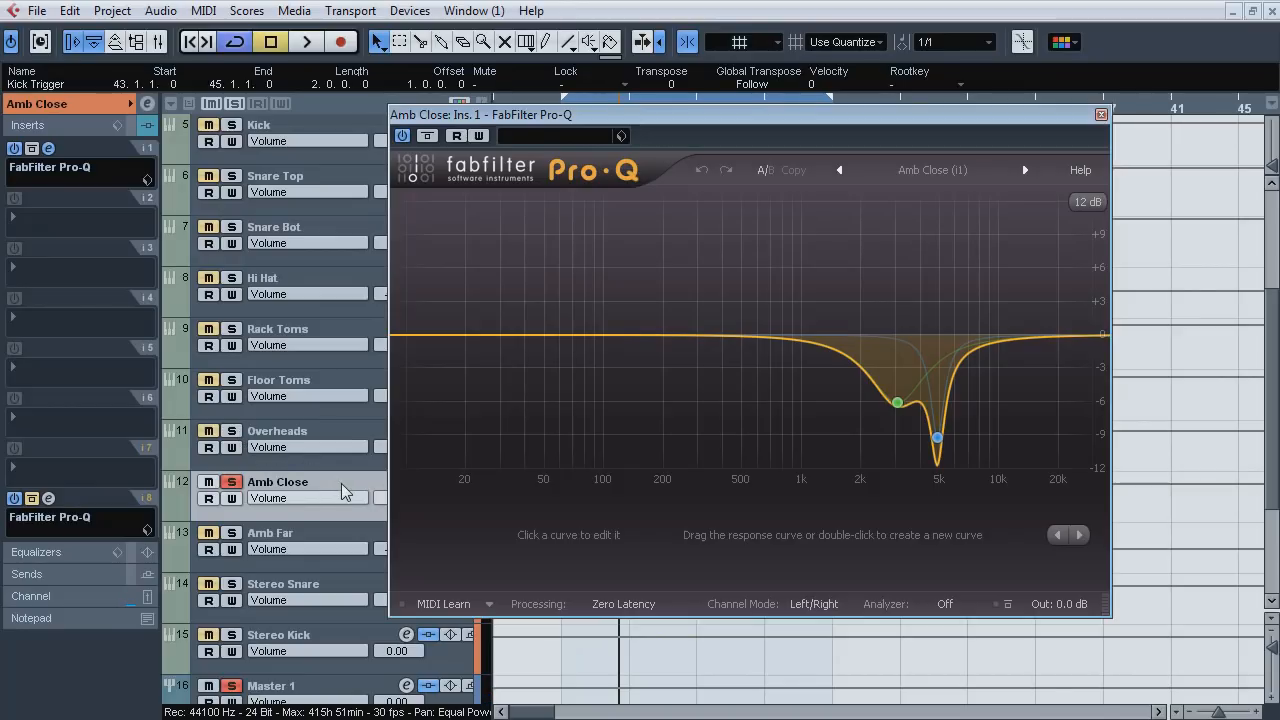
Move the solo from Amb Close to Amb Far and replace the open equalizer window with Amb Far's Pro-Q.
{"action": "left_click", "coordinate": [231, 482]}
{"action": "left_click", "coordinate": [296, 535]}
{"action": "left_click", "coordinate": [231, 533]}
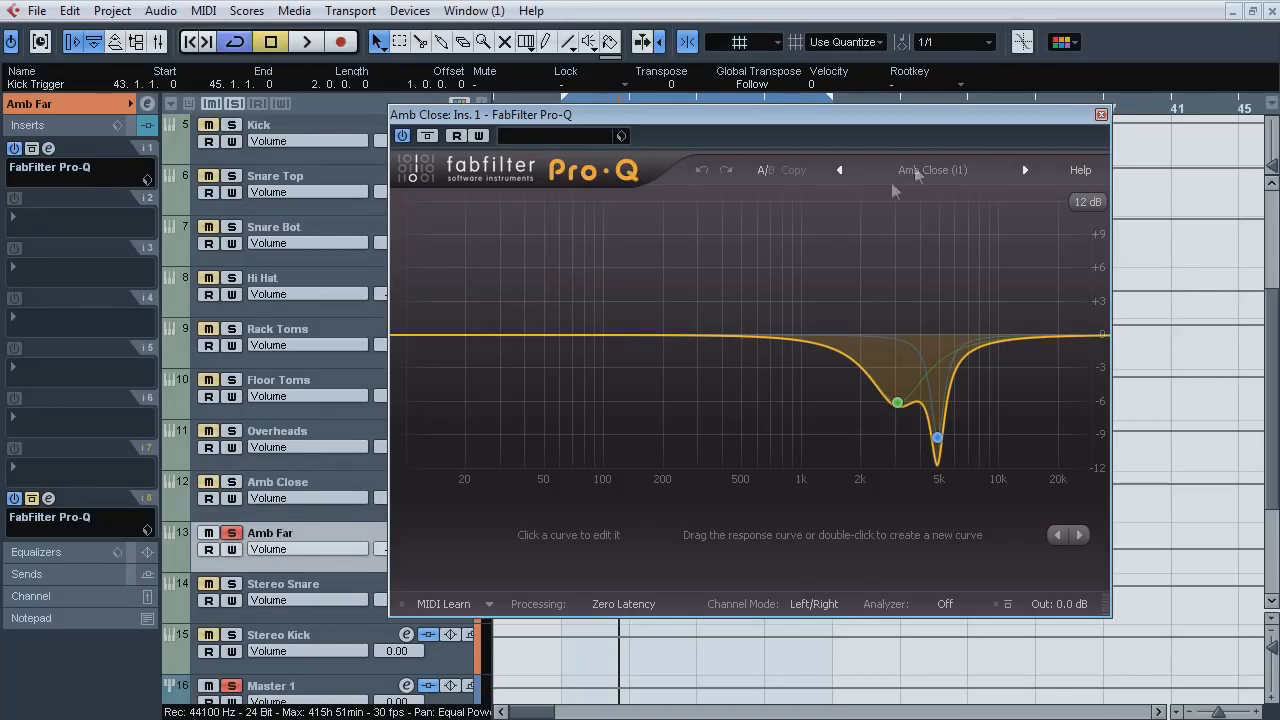
{"action": "left_click", "coordinate": [1101, 115]}
{"action": "left_click", "coordinate": [48, 148]}
{"action": "left_click_drag", "start_coordinate": [706, 127], "coordinate": [672, 127]}
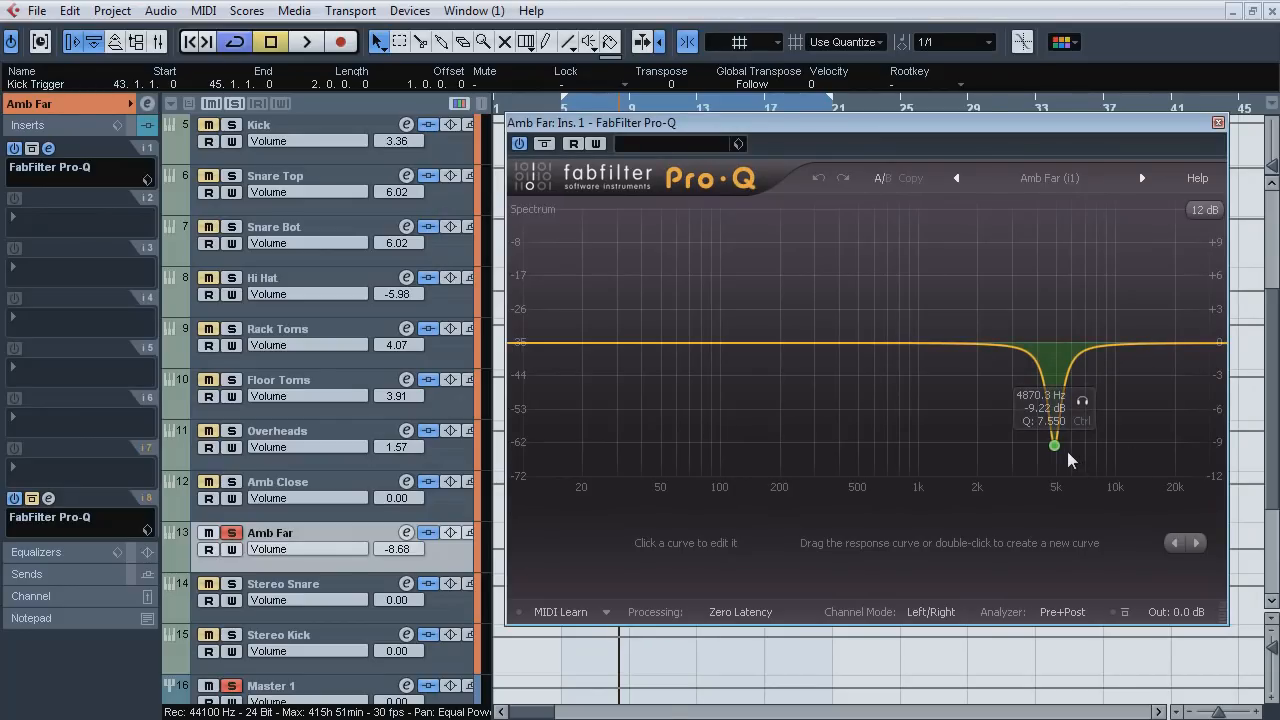
Play the loop and compare the Amb Far Pro-Q bypassed and active, first soloed and in the full drum mix.
{"action": "key", "text": "space"}
{"action": "left_click", "coordinate": [545, 144]}
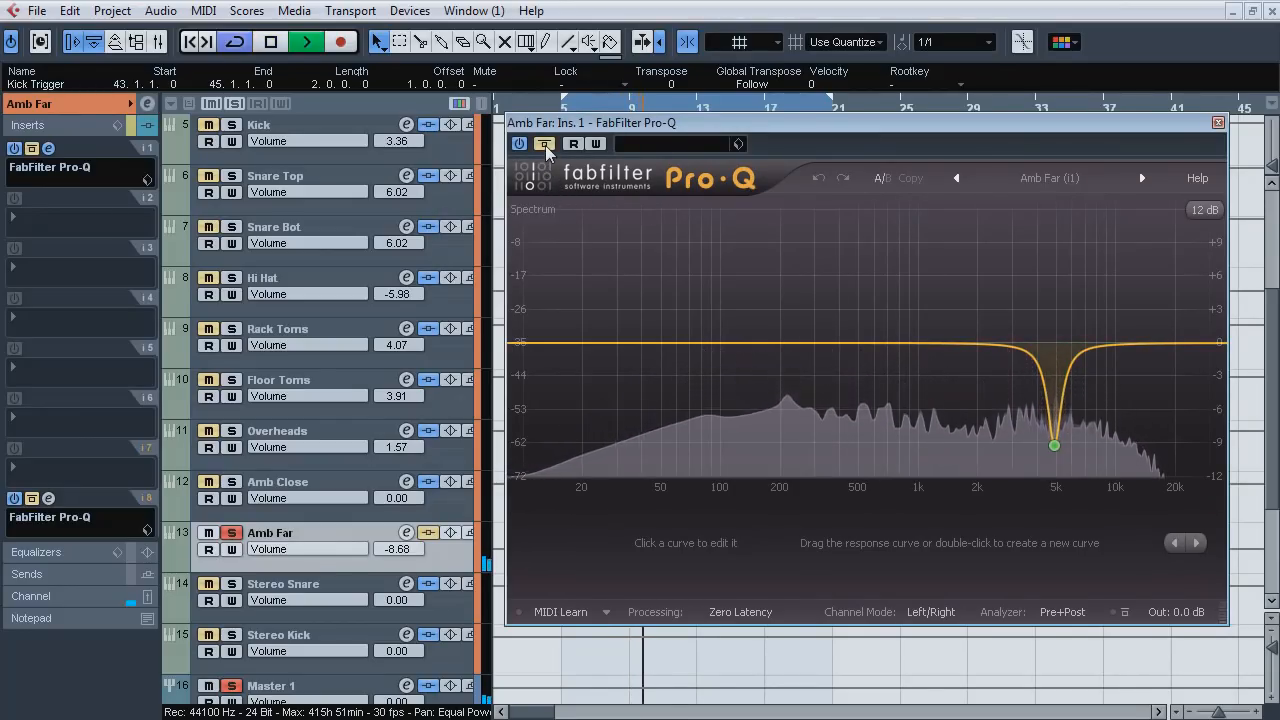
{"action": "left_click", "coordinate": [545, 146]}
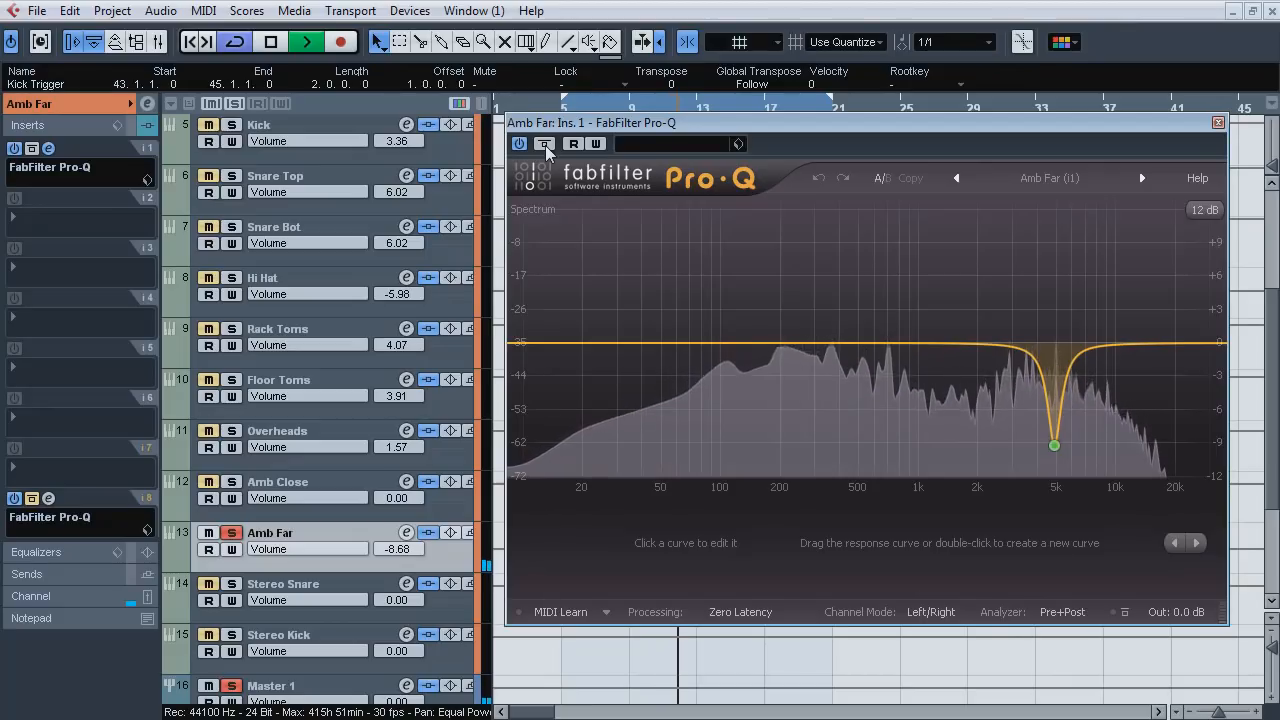
{"action": "left_click", "coordinate": [545, 145]}
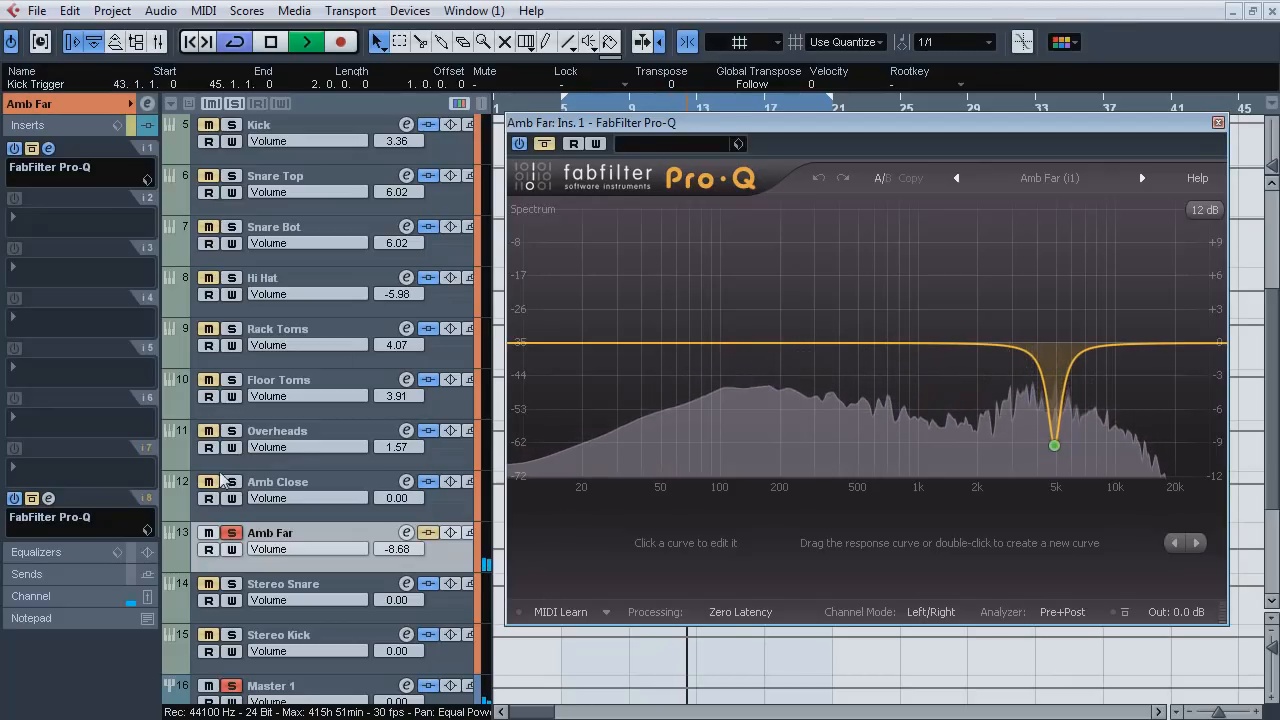
{"action": "left_click", "coordinate": [546, 145]}
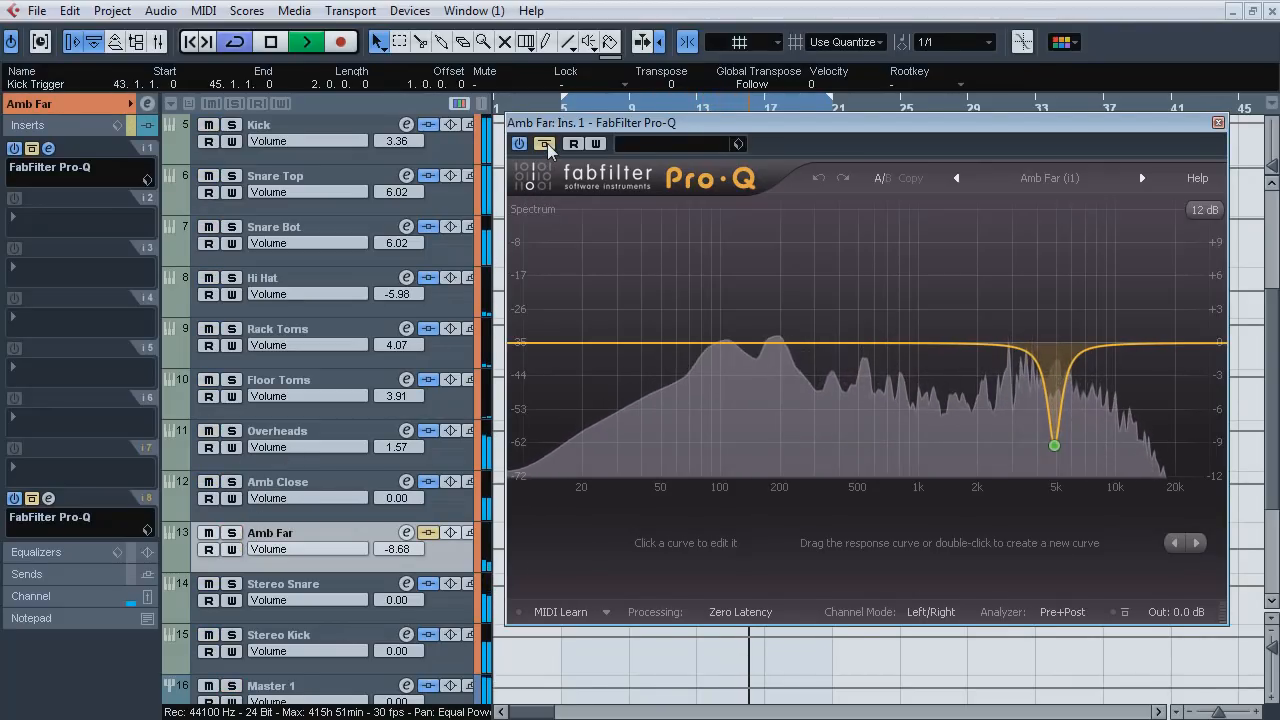
{"action": "left_click", "coordinate": [545, 145]}
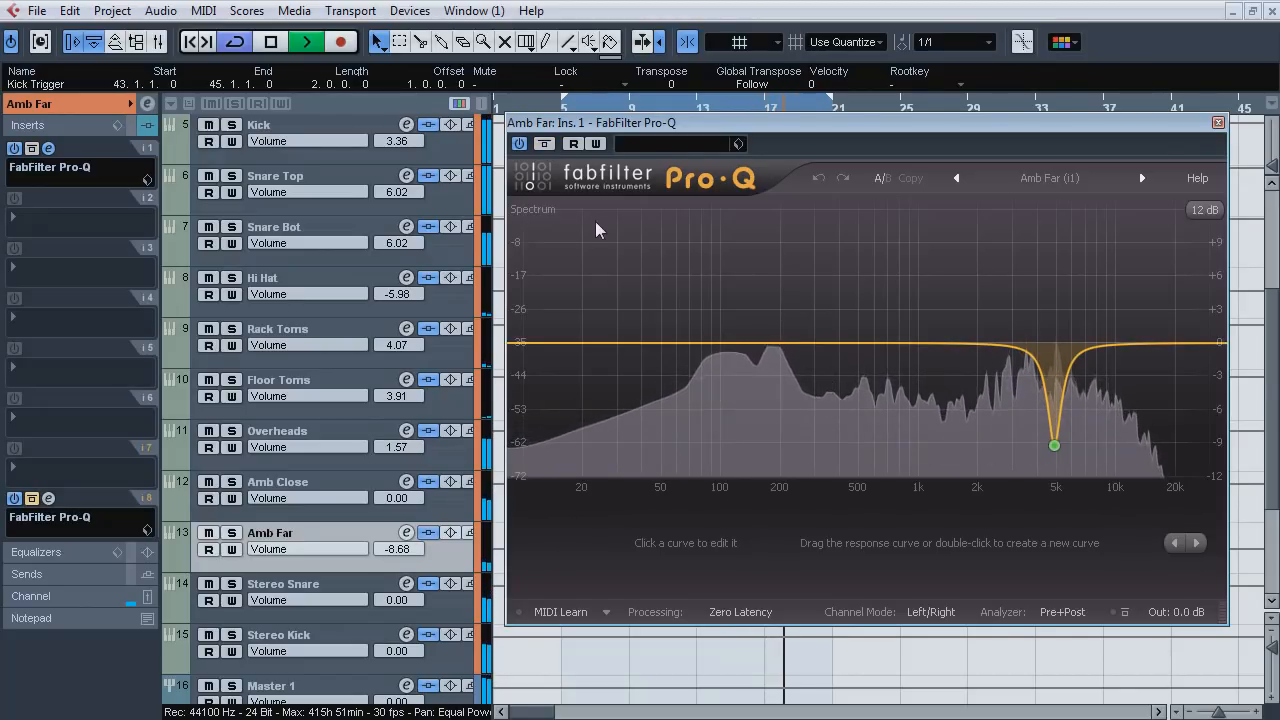
Stop playback, close the Amb Far Pro-Q, and solo the Stereo Snare track.
{"action": "key", "text": "space"}
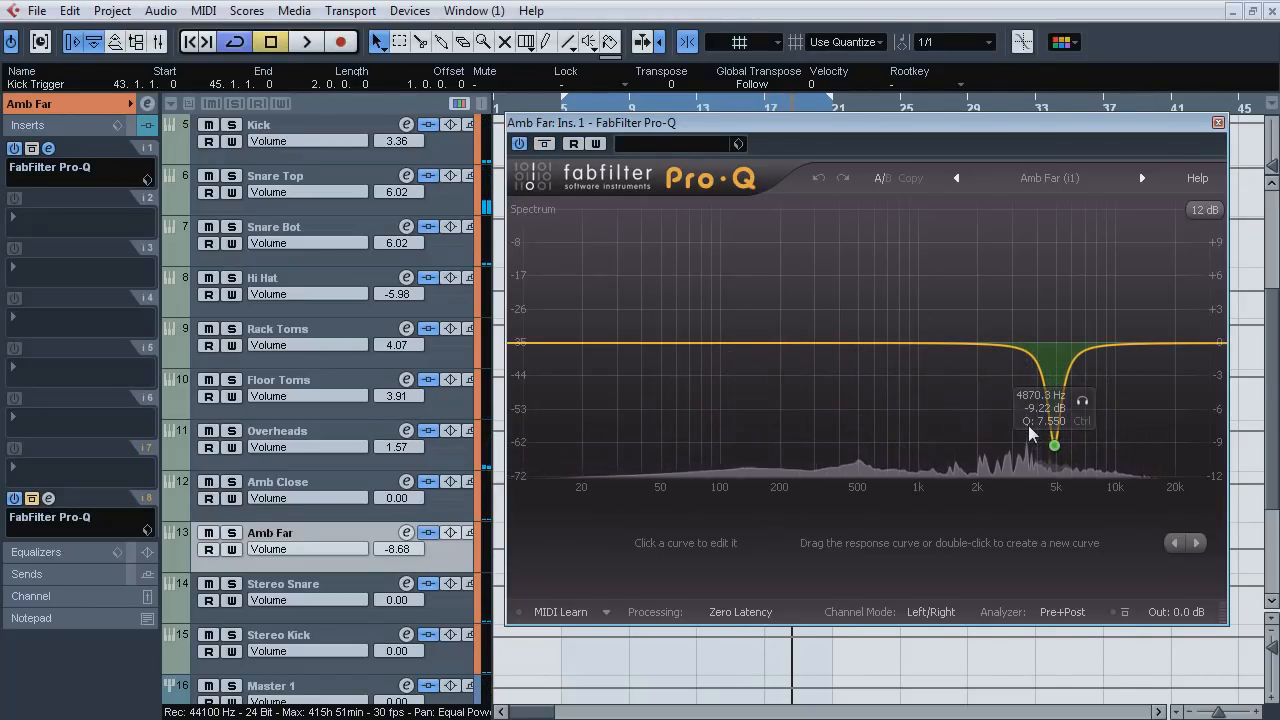
{"action": "left_click", "coordinate": [1218, 122]}
{"action": "scroll", "coordinate": [466, 440], "scroll_direction": "down", "scroll_amount": 3}
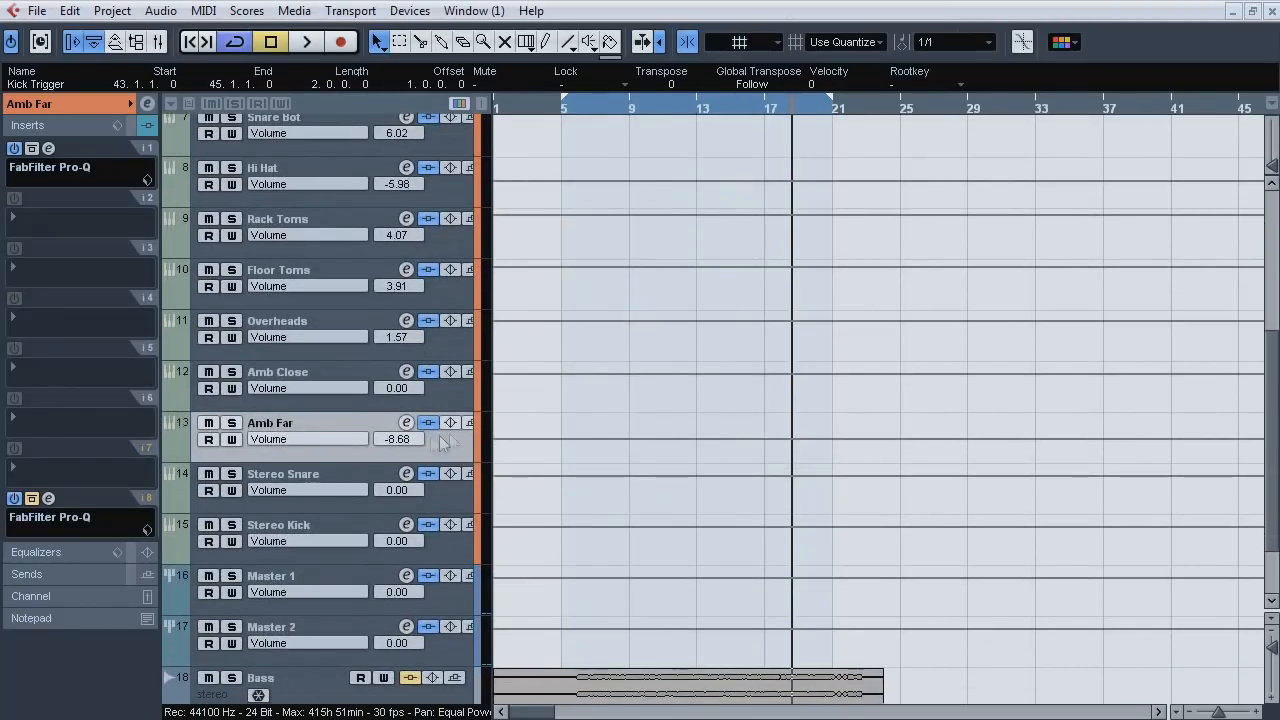
{"action": "left_click", "coordinate": [356, 473]}
{"action": "left_click", "coordinate": [232, 474]}
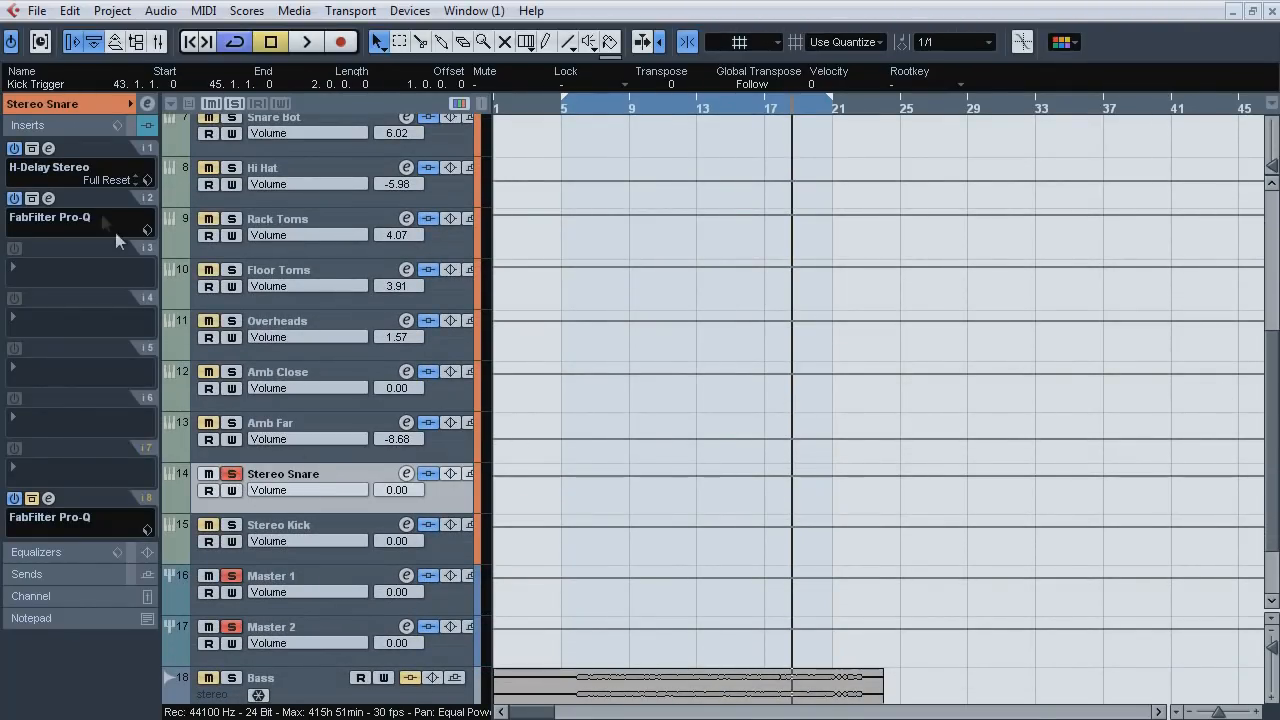
Examine the H-Delay and Pro-Q settings on Stereo Snare one after the other, closing each plug-in window.
{"action": "left_click", "coordinate": [52, 150]}
{"action": "mouse_move", "coordinate": [665, 287]}
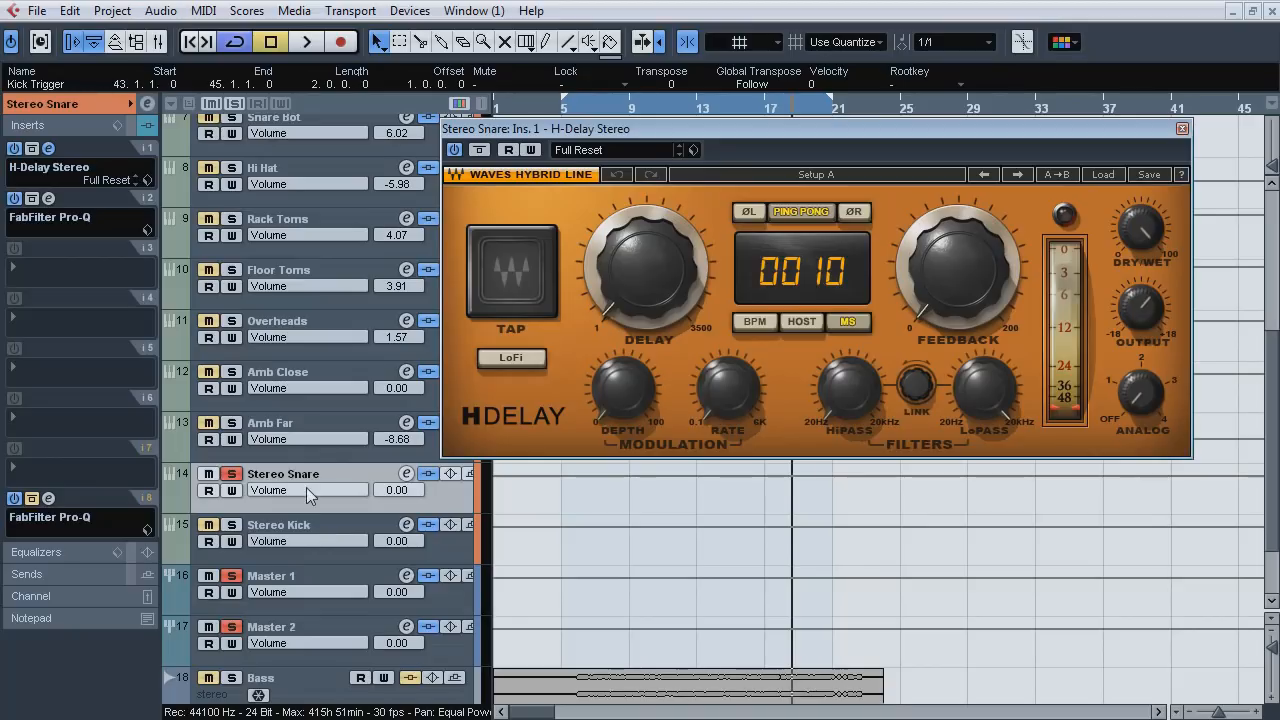
{"action": "left_click", "coordinate": [47, 148]}
{"action": "left_click", "coordinate": [48, 198]}
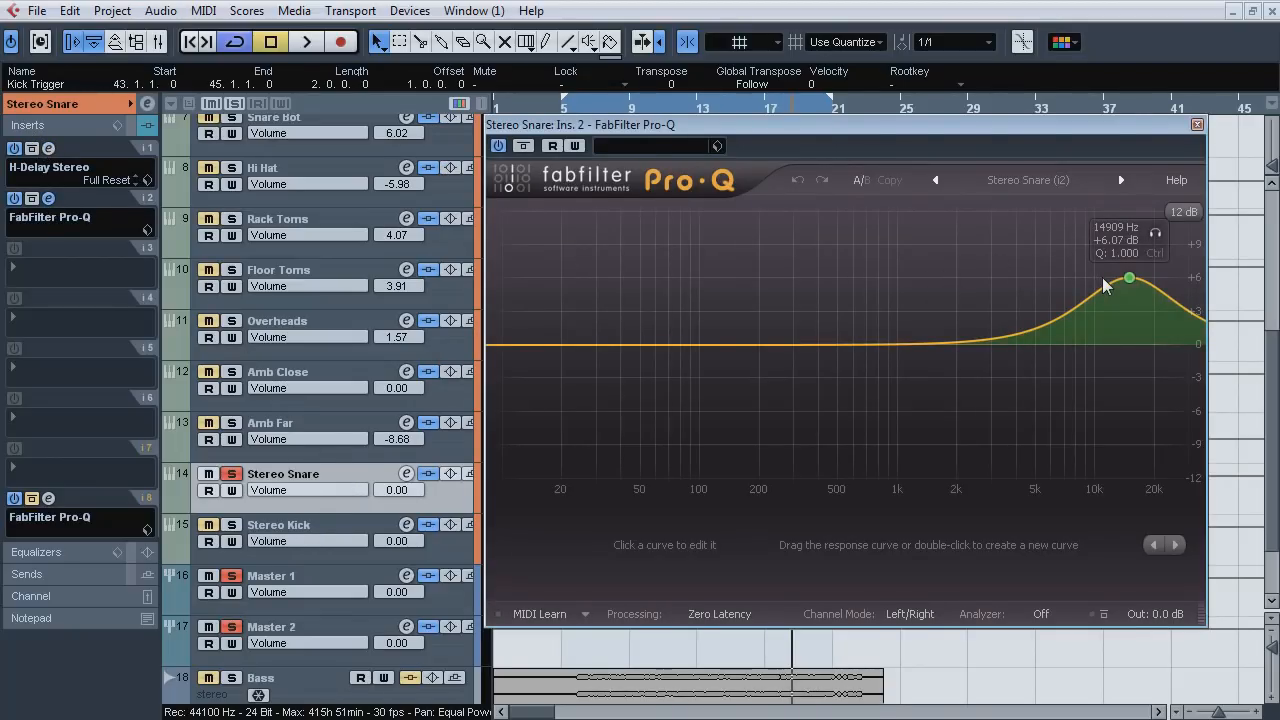
{"action": "left_click", "coordinate": [48, 199]}
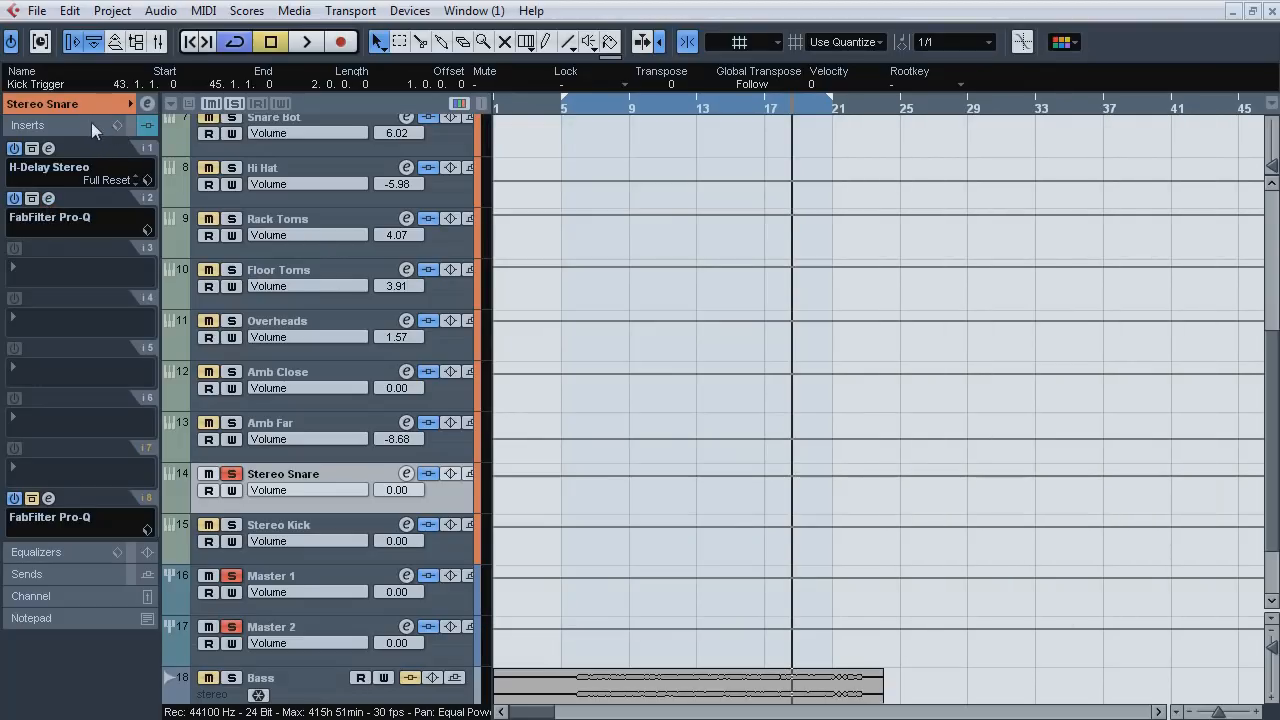
Play the soloed Stereo Snare and compare its inserts bypassed and active, then stop playback.
{"action": "key", "text": "space"}
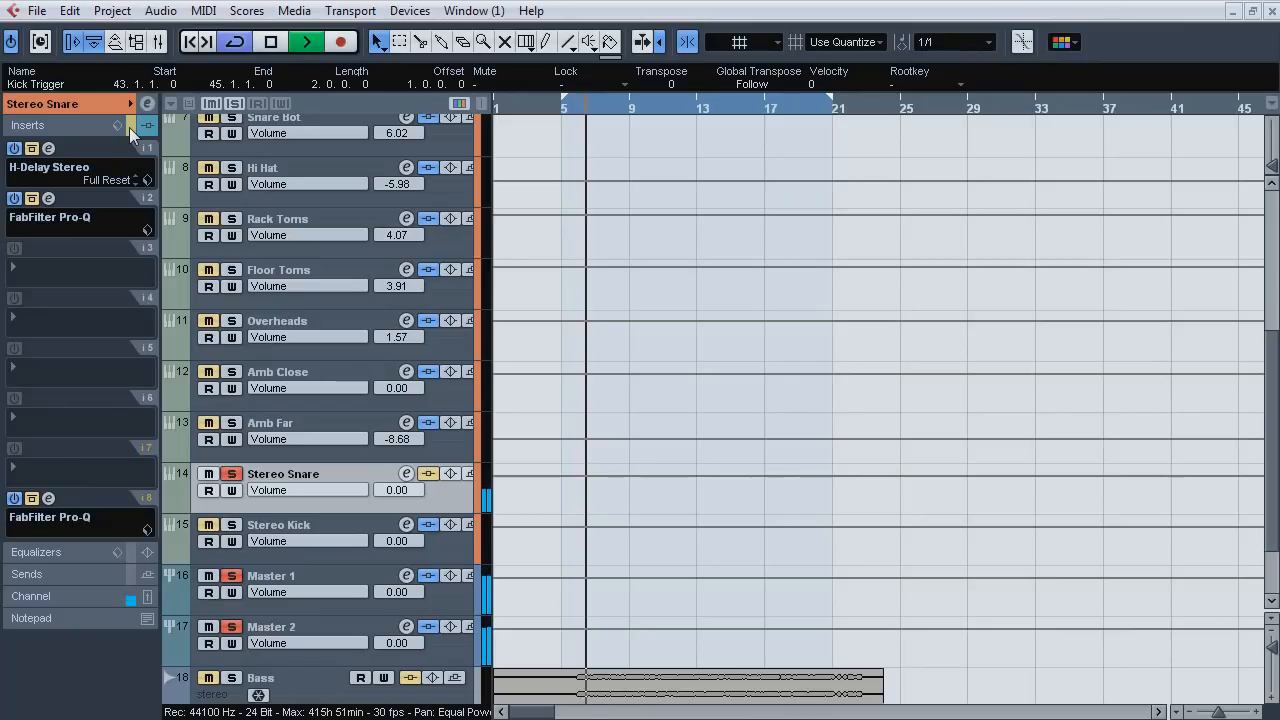
{"action": "left_click", "coordinate": [129, 127]}
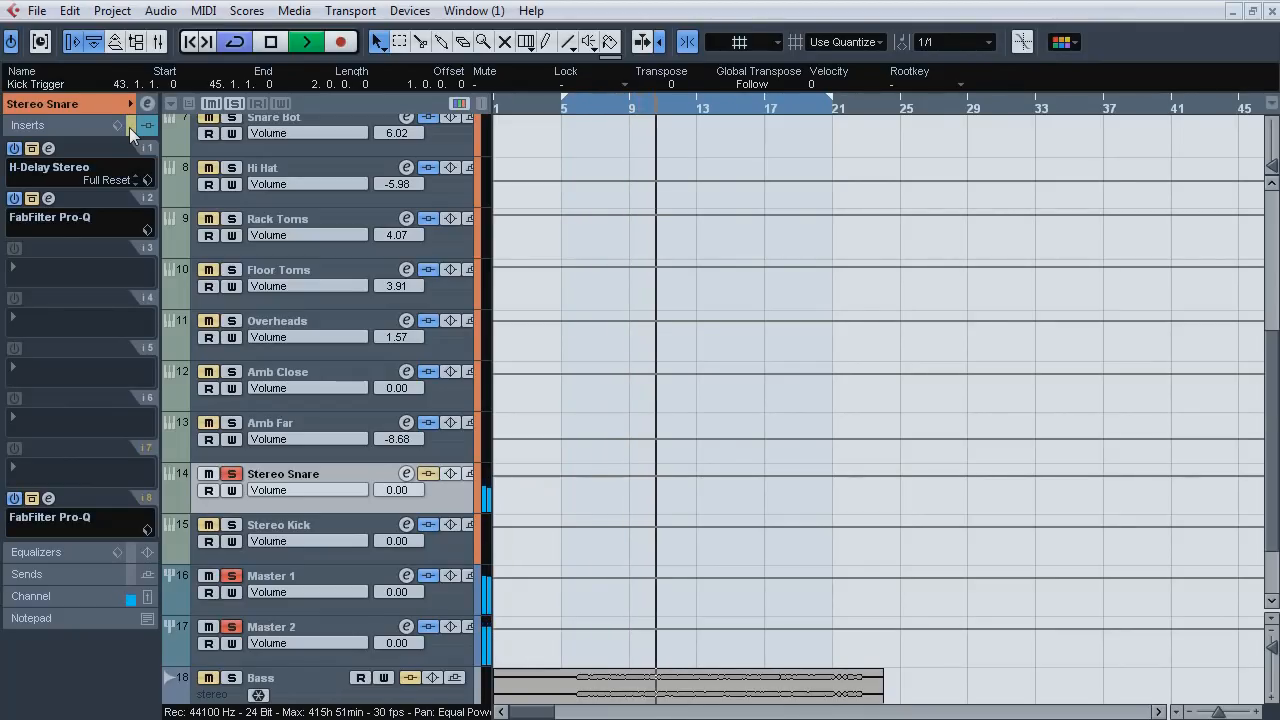
{"action": "left_click", "coordinate": [129, 127]}
{"action": "key", "text": "space"}
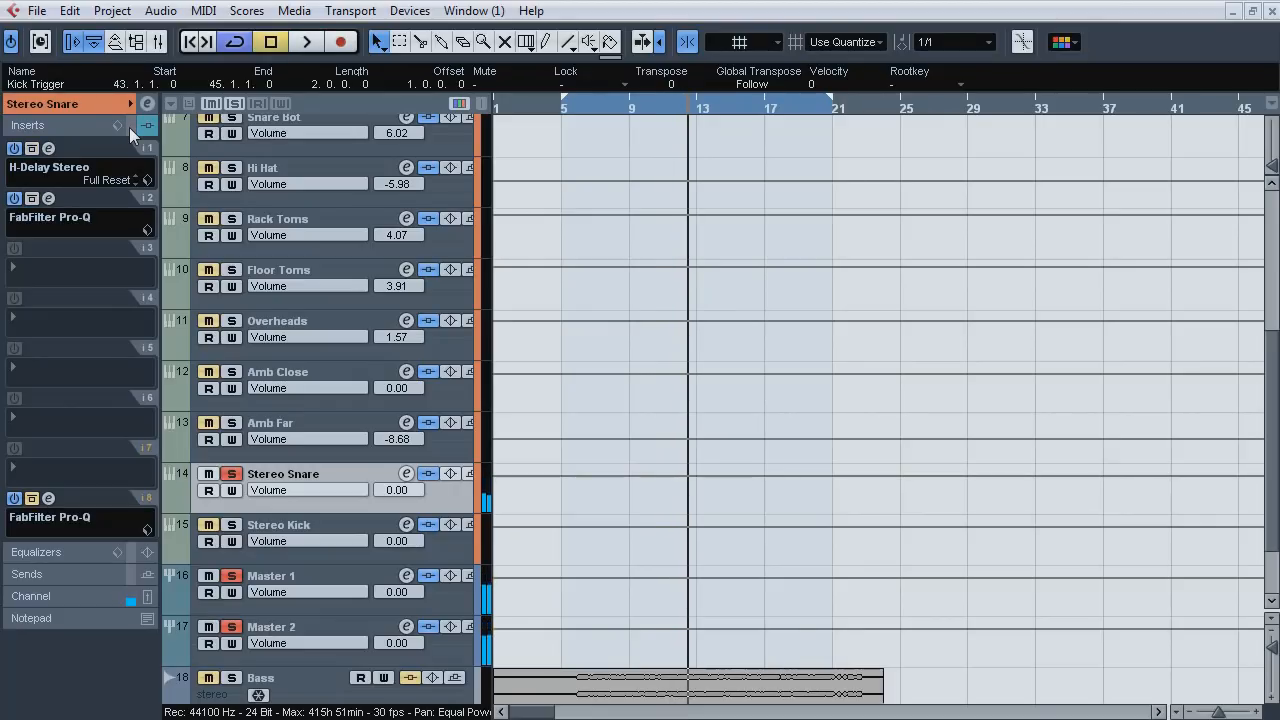
Move the solo from Stereo Snare to Stereo Kick.
{"action": "left_click", "coordinate": [233, 474]}
{"action": "left_click", "coordinate": [280, 525]}
{"action": "left_click", "coordinate": [232, 526]}
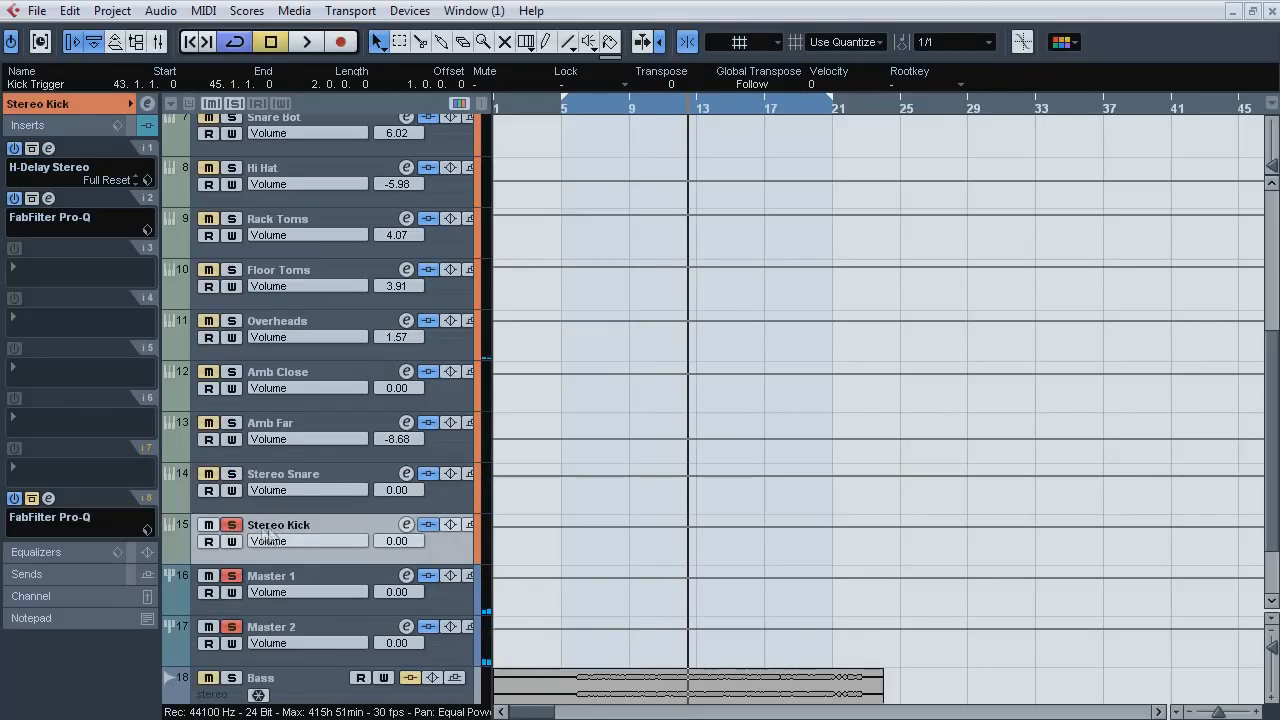
Examine the H-Delay and Pro-Q settings on Stereo Kick one after the other, closing each plug-in window.
{"action": "left_click", "coordinate": [48, 150]}
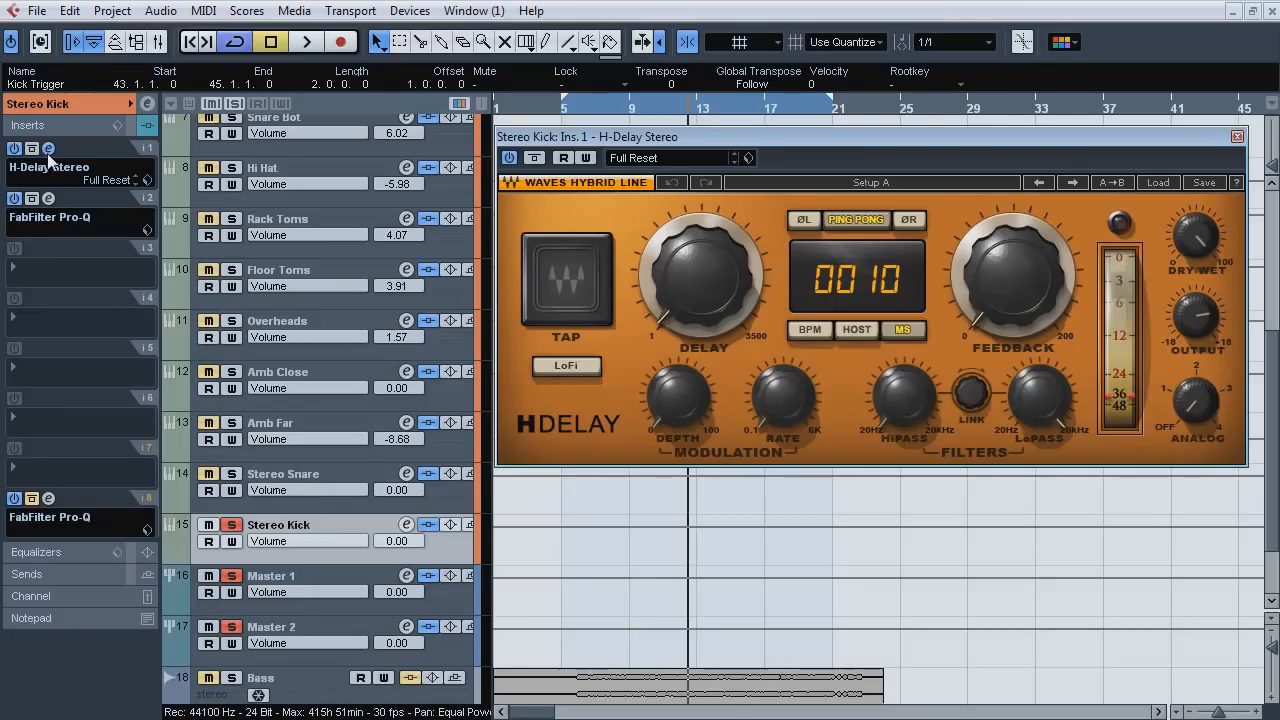
{"action": "left_click", "coordinate": [48, 149]}
{"action": "left_click", "coordinate": [48, 198]}
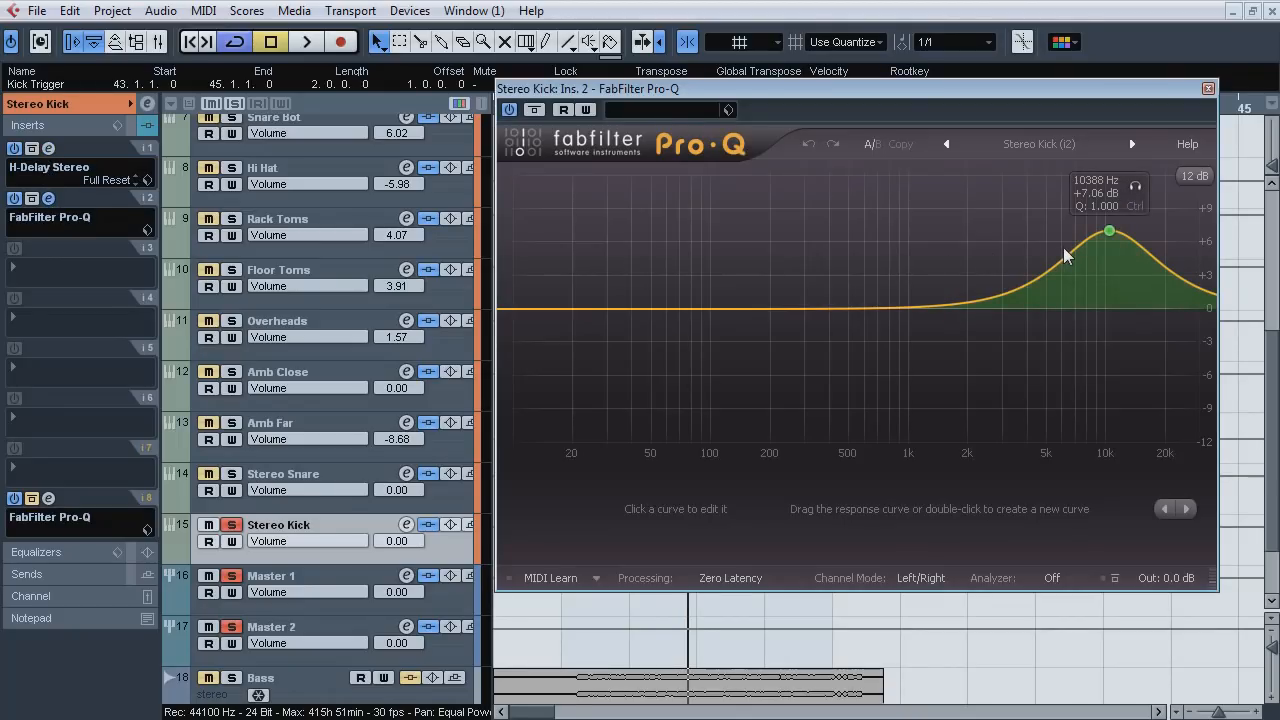
{"action": "left_click", "coordinate": [48, 198]}
Play the soloed Stereo Kick and compare its inserts bypassed and active, then stop playback.
{"action": "key", "text": "space"}
{"action": "left_click", "coordinate": [426, 526]}
{"action": "left_click", "coordinate": [427, 525]}
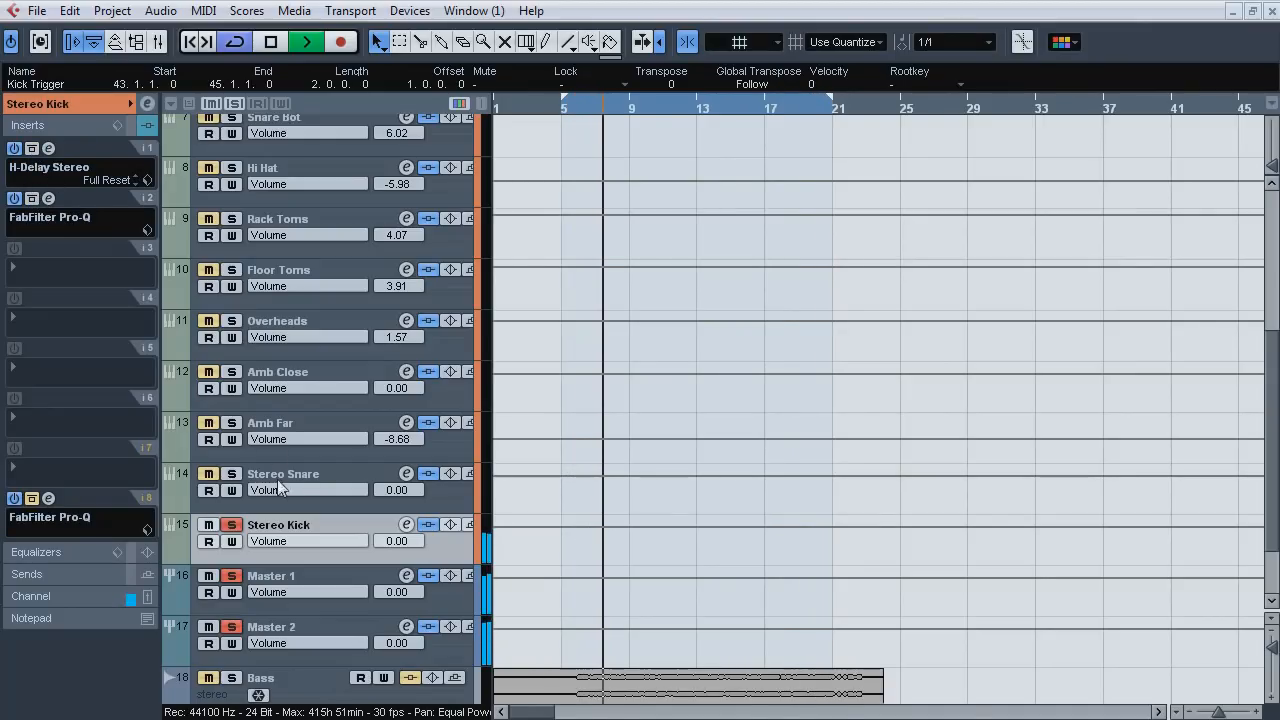
{"action": "key", "text": "space"}
Unsolo Stereo Kick and play the full drum mix, comparing it with Stereo Snare and Stereo Kick muted together and unmuted, then stop.
{"action": "left_click", "coordinate": [231, 525]}
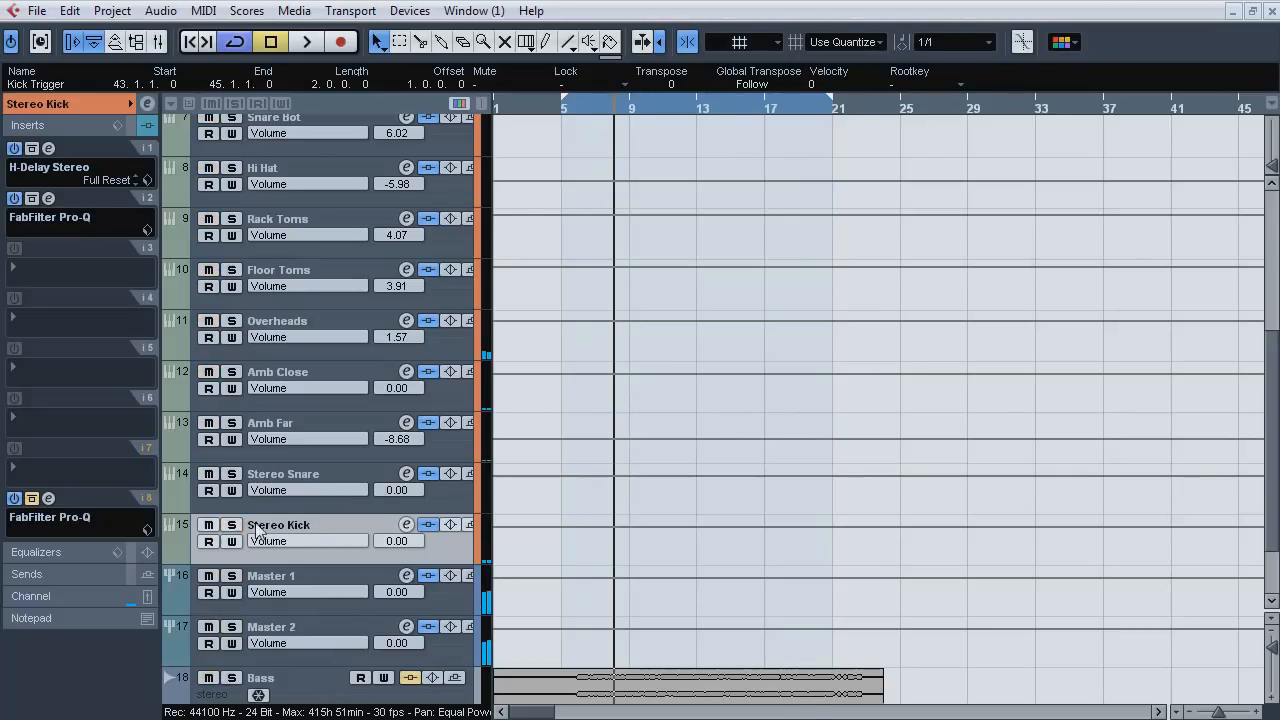
{"action": "key", "text": "space"}
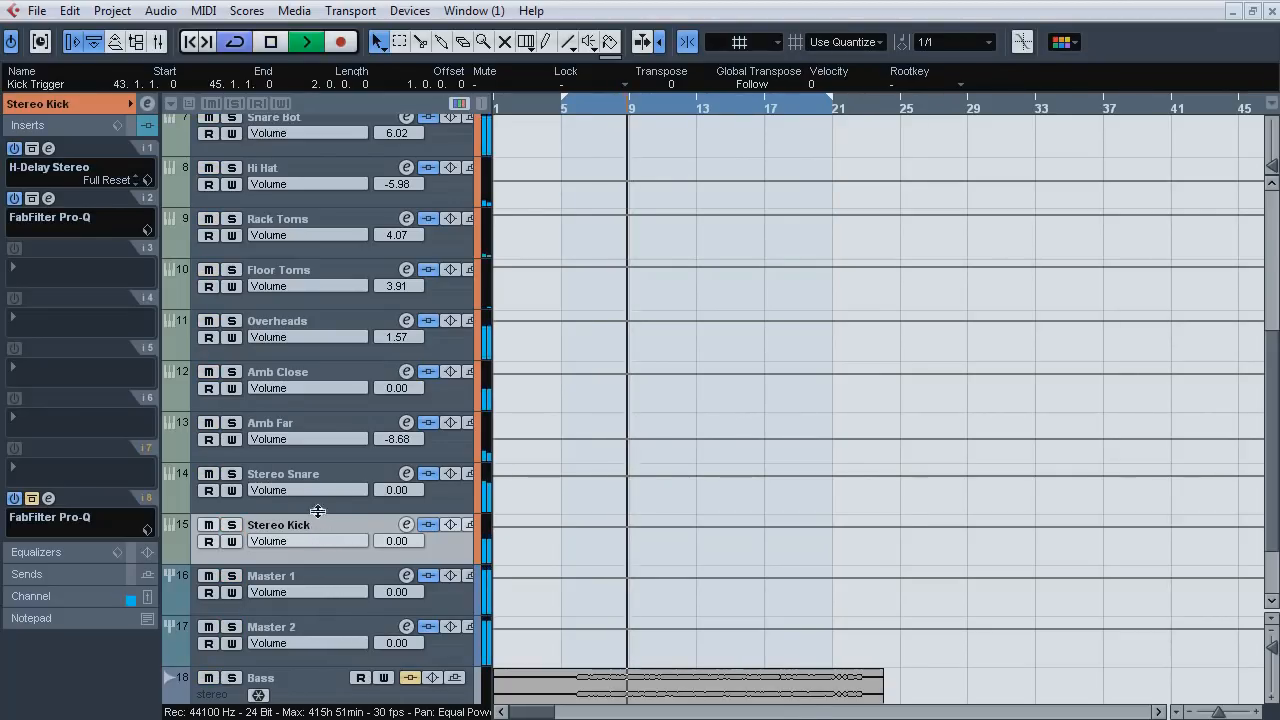
{"action": "left_click", "coordinate": [360, 467], "text": "ctrl"}
{"action": "key", "text": "m"}
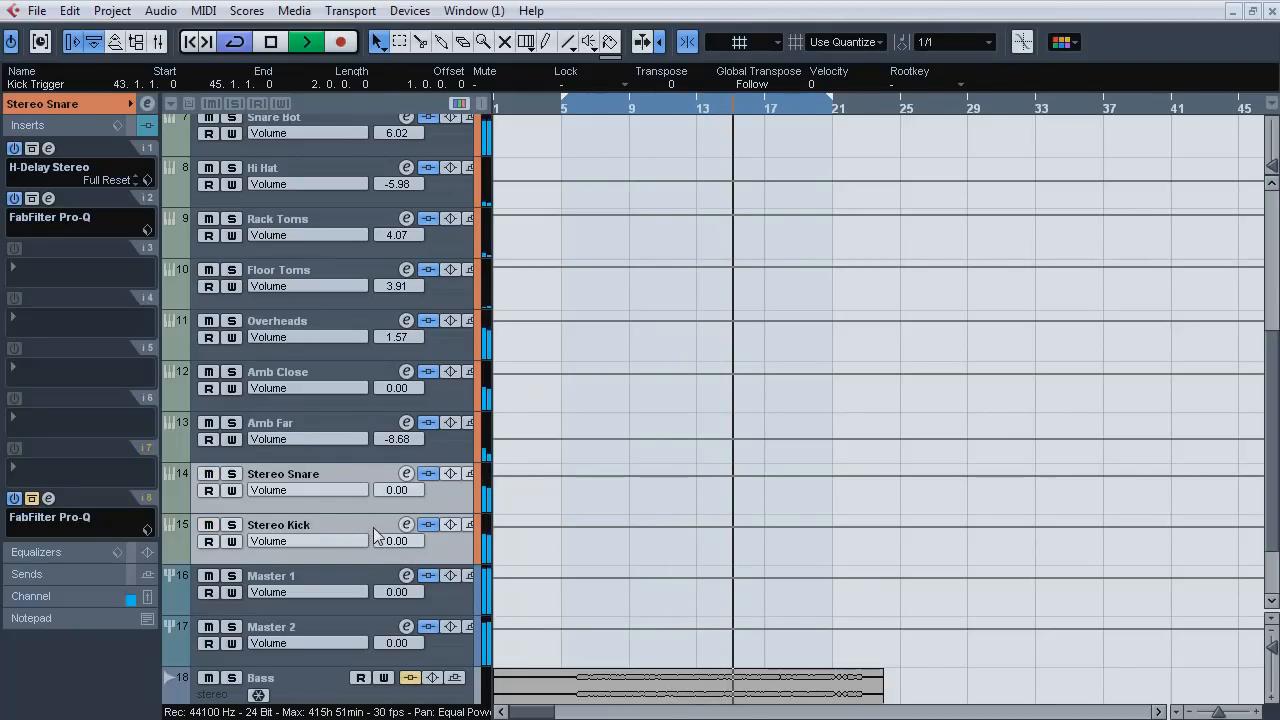
{"action": "key", "text": "m"}
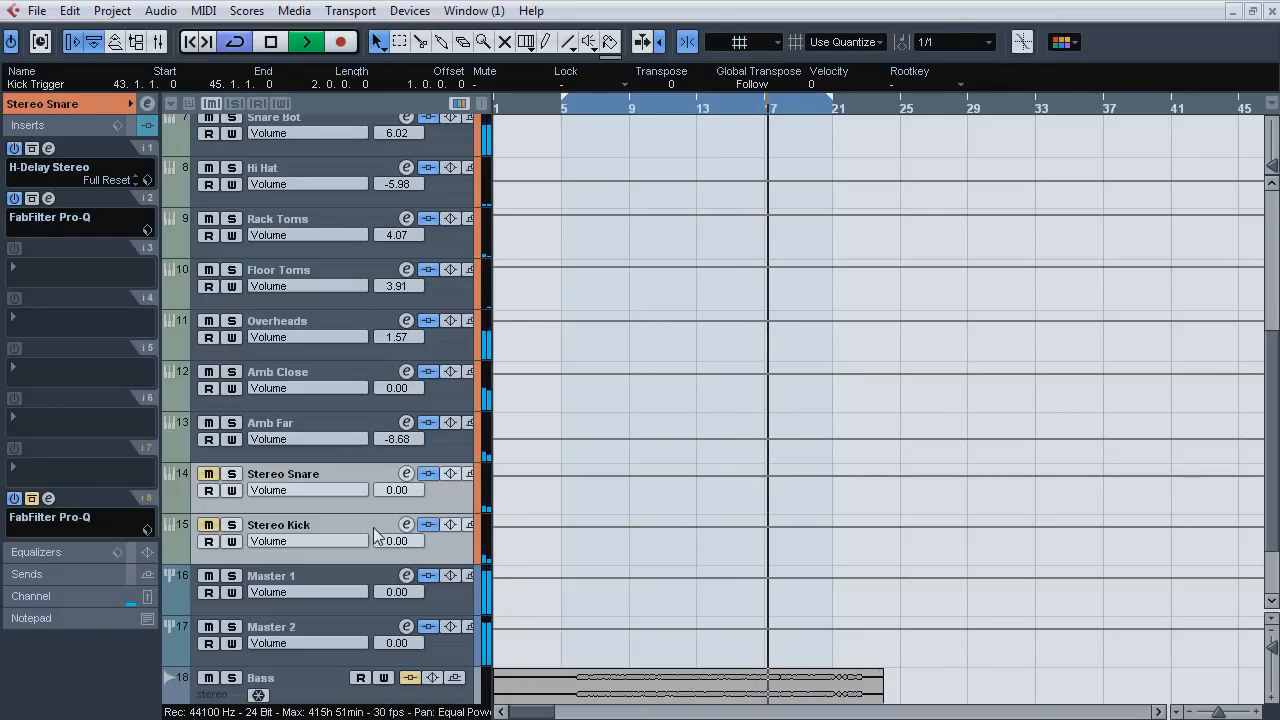
{"action": "key", "text": "m"}
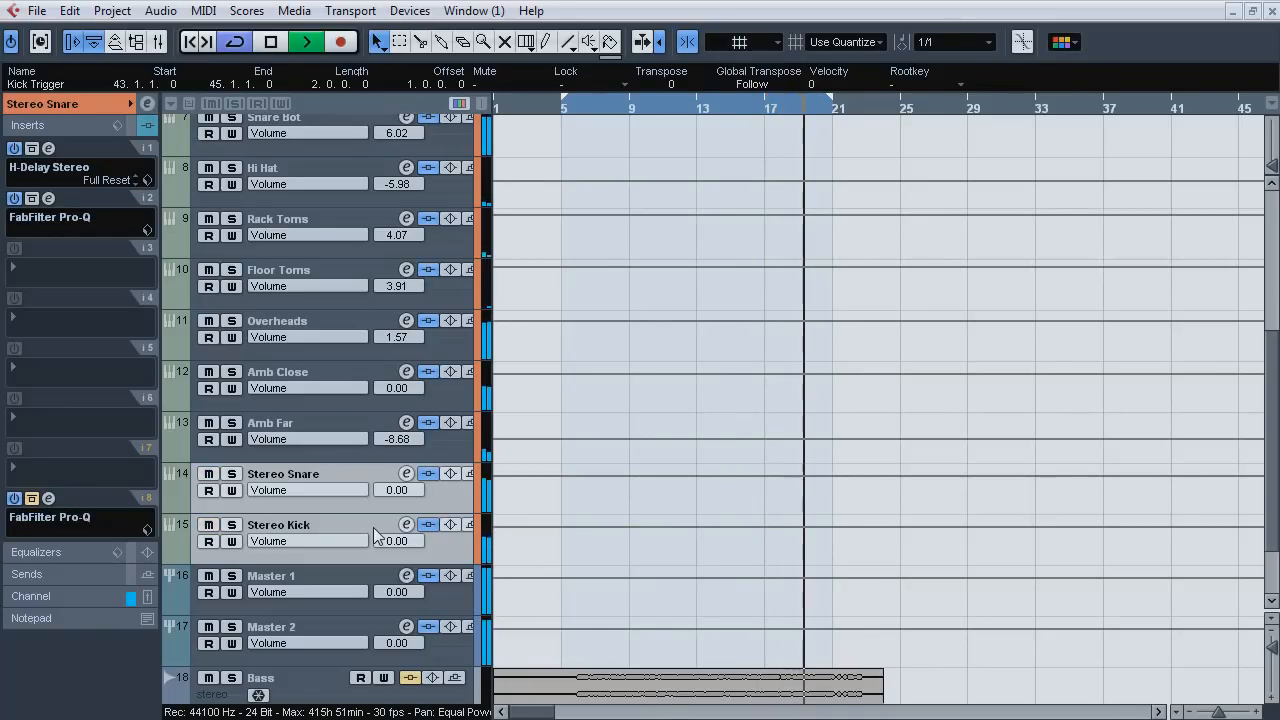
{"action": "key", "text": "m"}
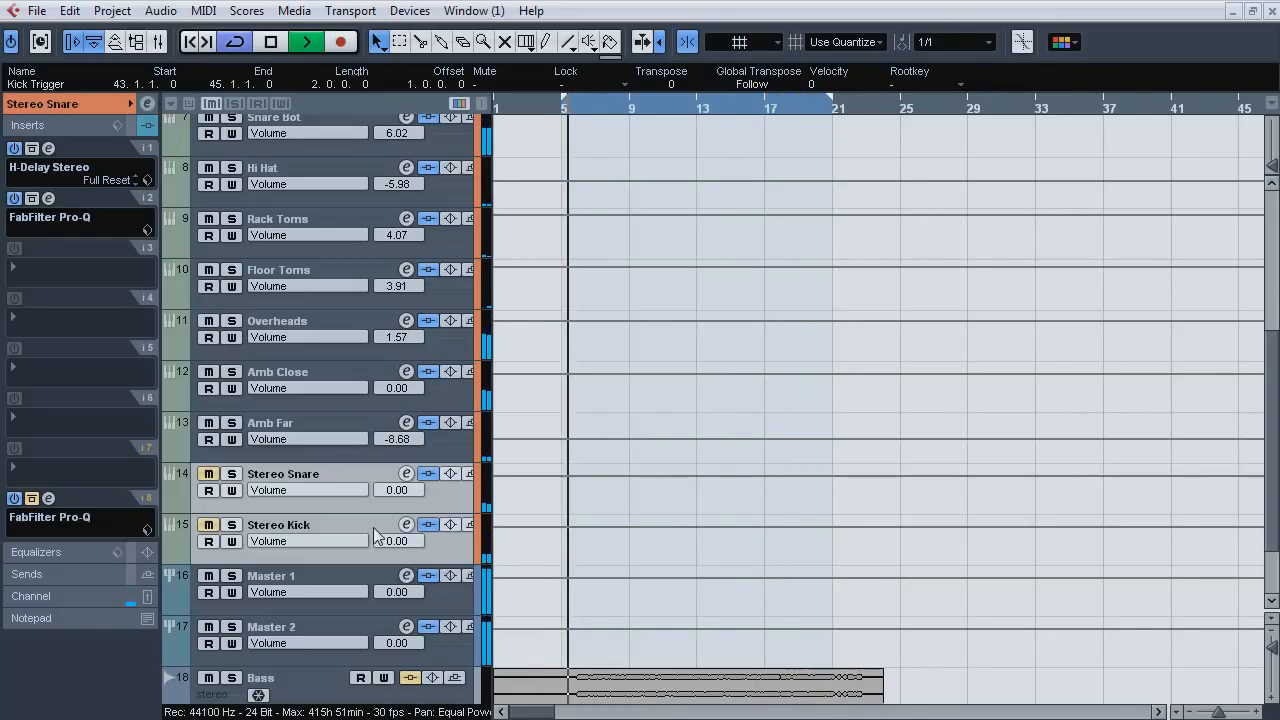
{"action": "key", "text": "m"}
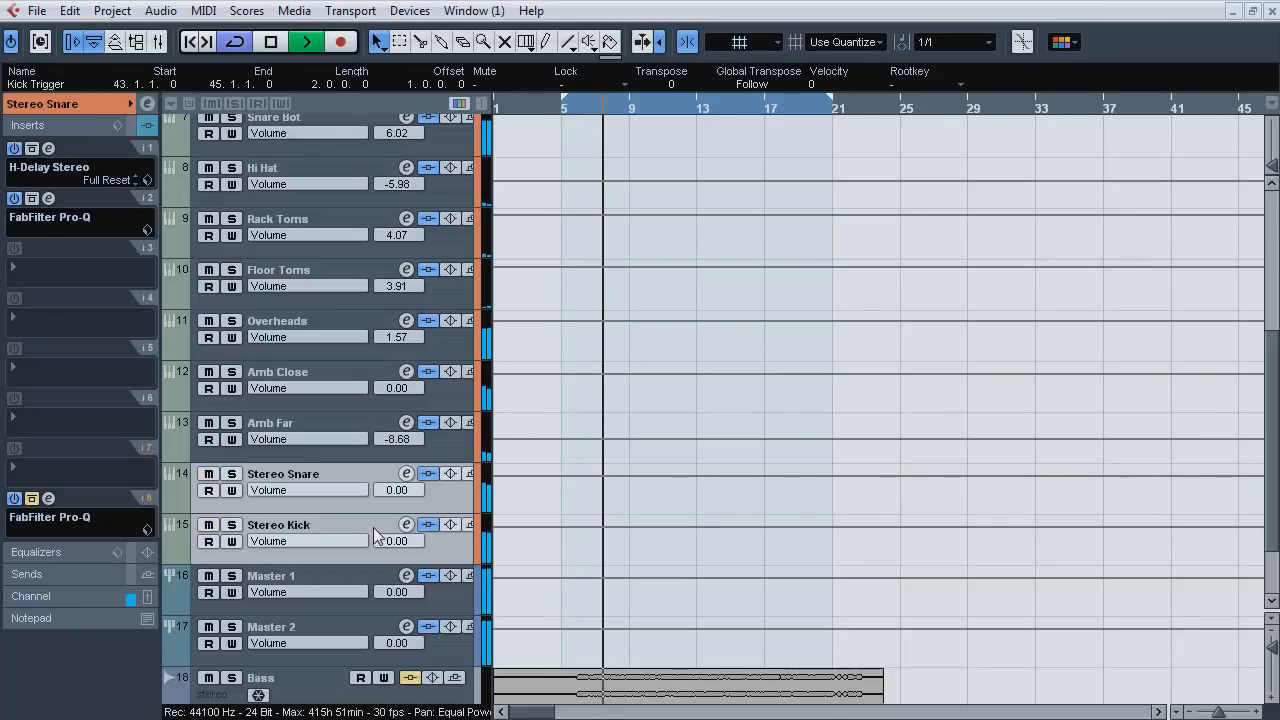
{"action": "key", "text": "space"}
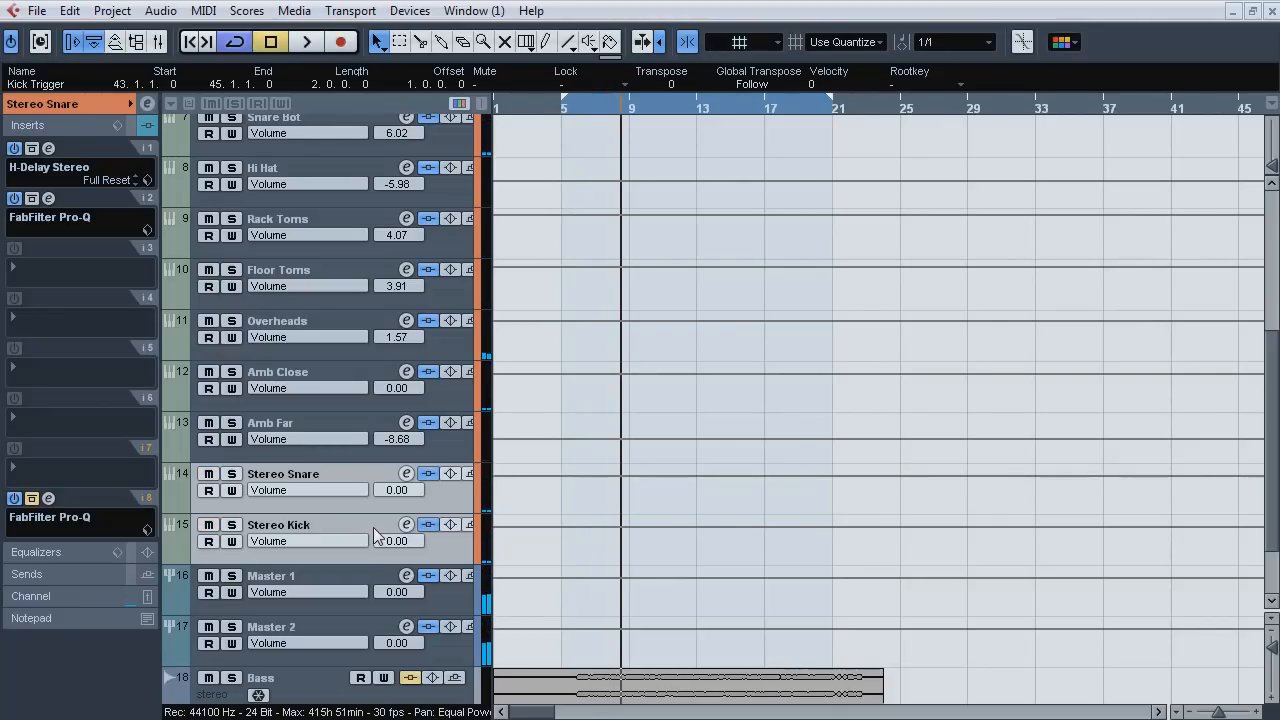
Select the tracks from Kick through Stereo Kick and show the Kick channel's output routing.
{"action": "left_click", "coordinate": [365, 532]}
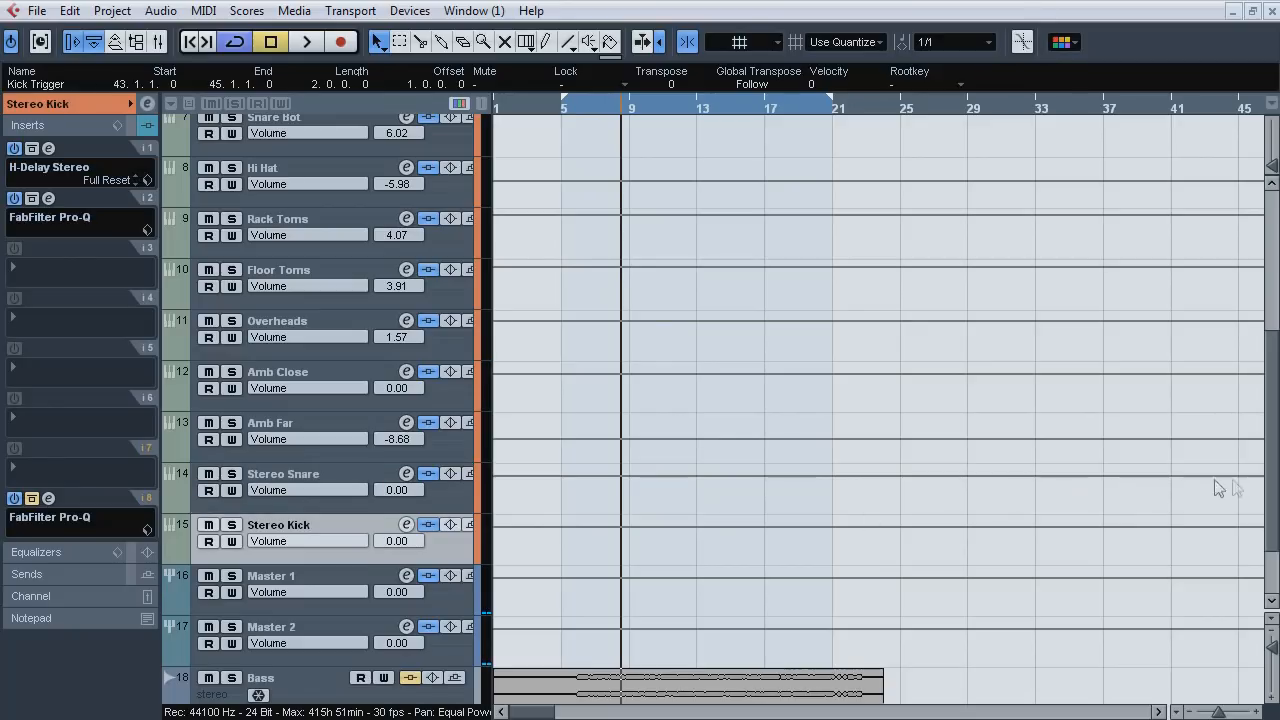
{"action": "scroll", "coordinate": [1197, 480], "scroll_direction": "up", "scroll_amount": 3}
{"action": "left_click", "coordinate": [329, 167]}
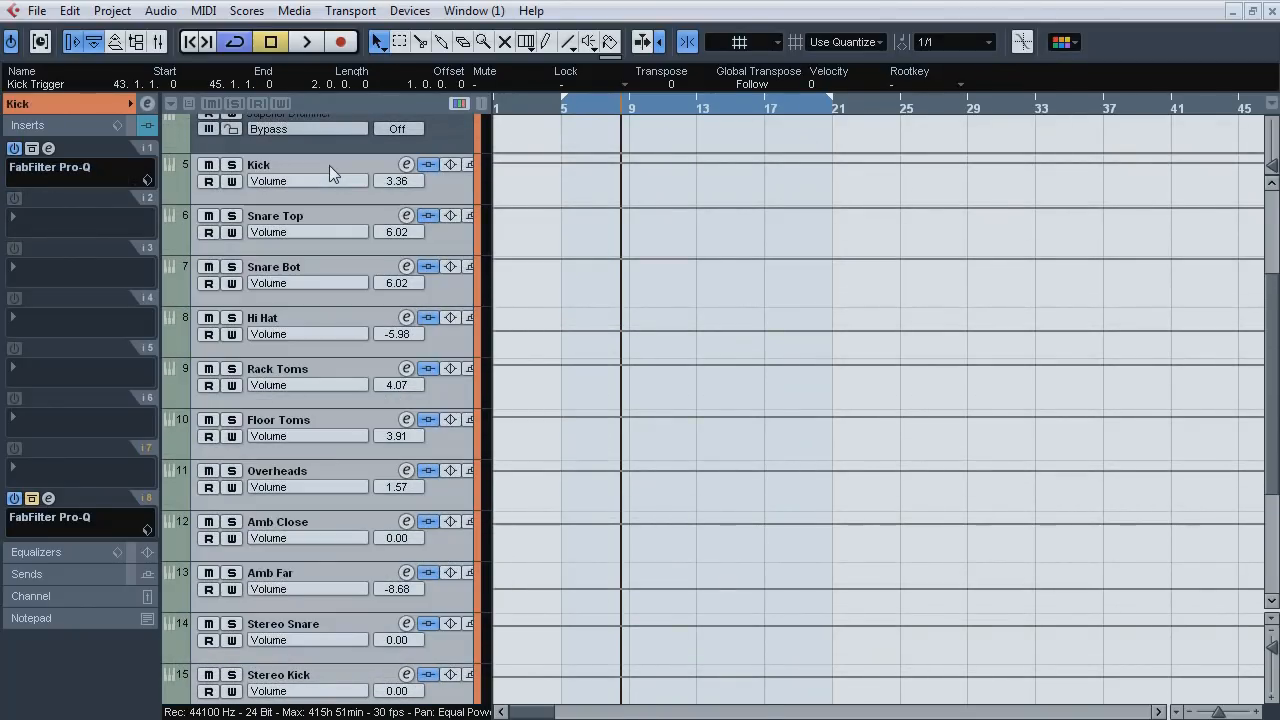
{"action": "left_click", "coordinate": [90, 105]}
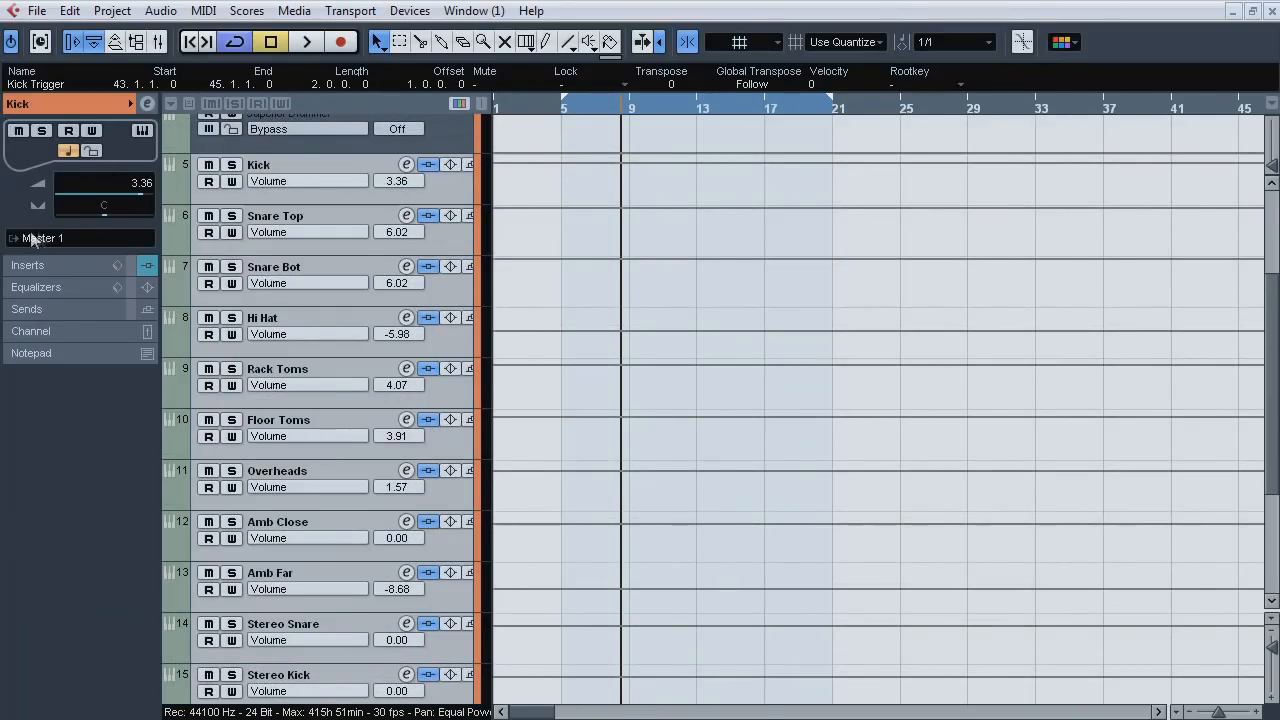
Check the output routing of the trigger tracks in the Kick Trigger channel settings, then close the settings window.
{"action": "left_click_drag", "start_coordinate": [1270, 370], "coordinate": [1271, 282]}
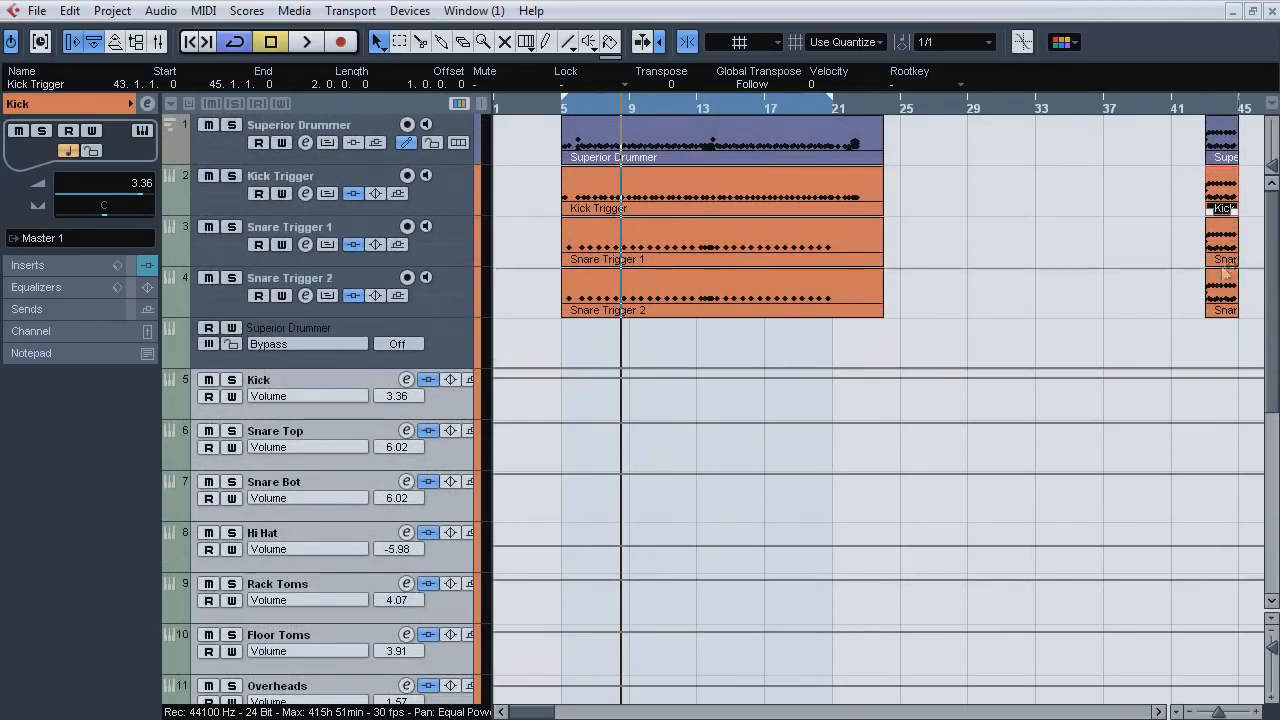
{"action": "left_click", "coordinate": [438, 193]}
{"action": "left_click", "coordinate": [455, 290], "text": "shift"}
{"action": "left_click", "coordinate": [147, 105]}
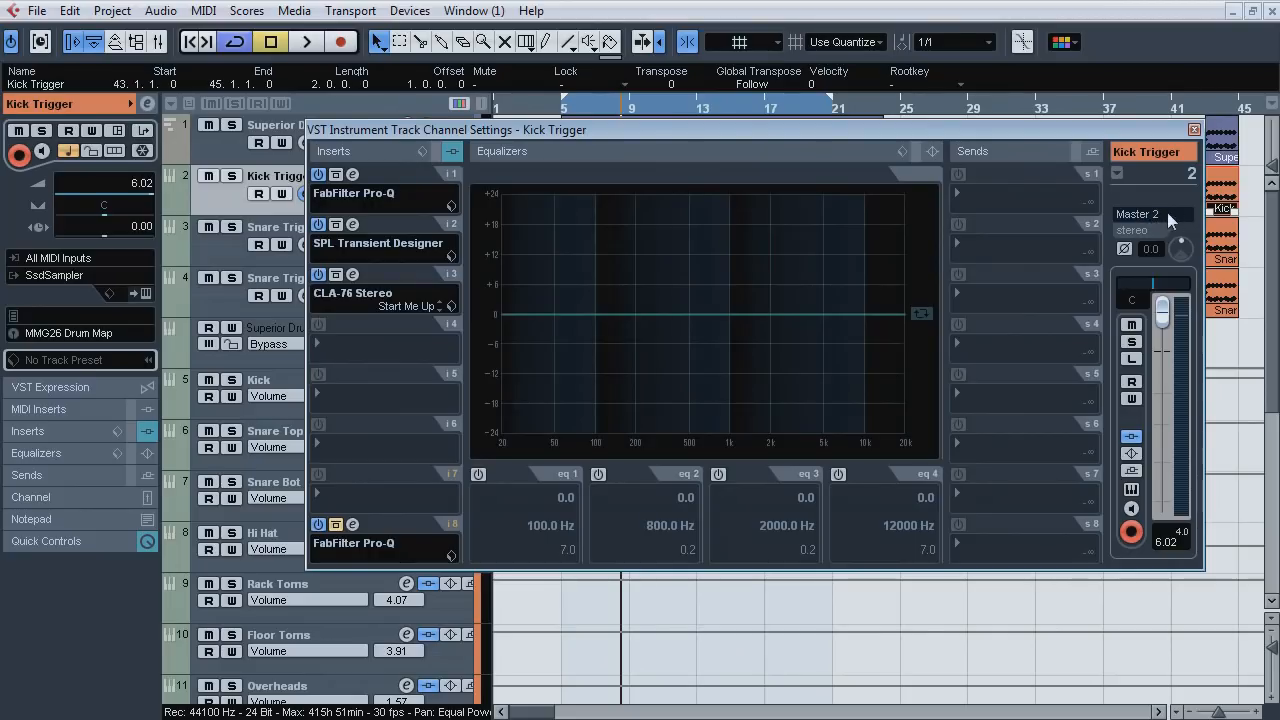
{"action": "left_click", "coordinate": [1194, 130]}
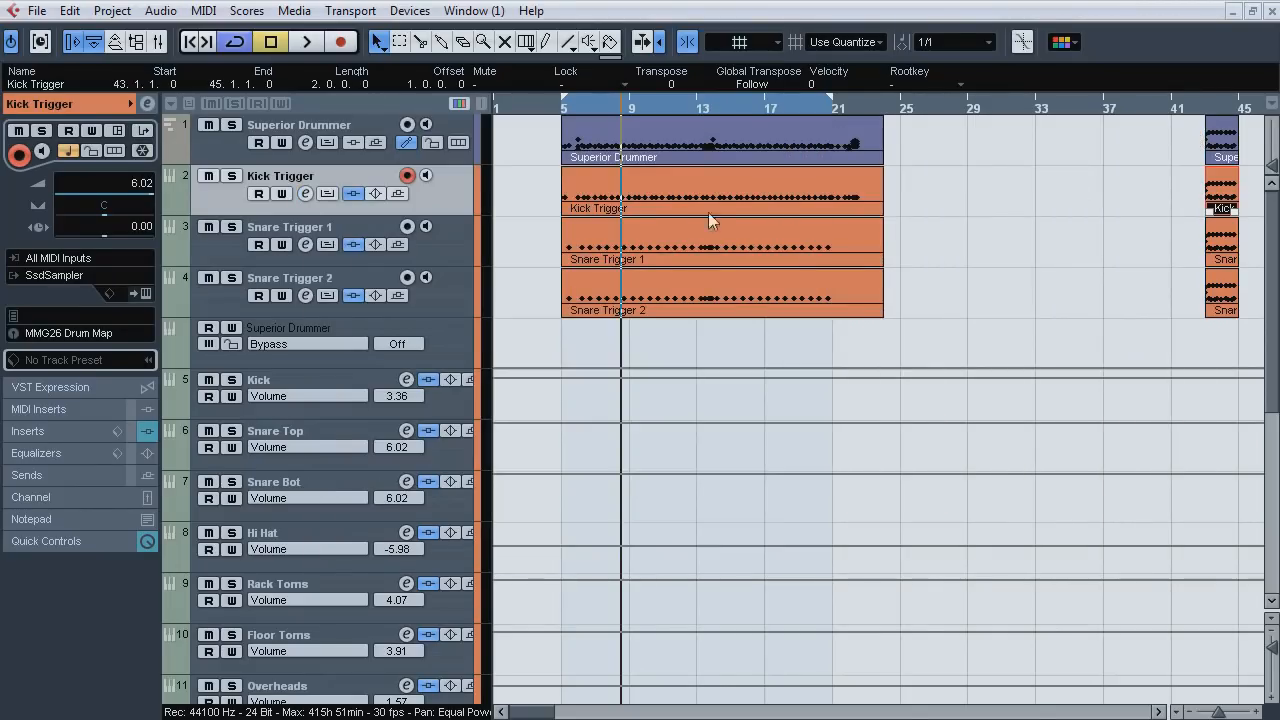
Solo Kick Trigger, return the playback cursor to bar 5, and expand the track's insert list.
{"action": "left_click", "coordinate": [232, 177]}
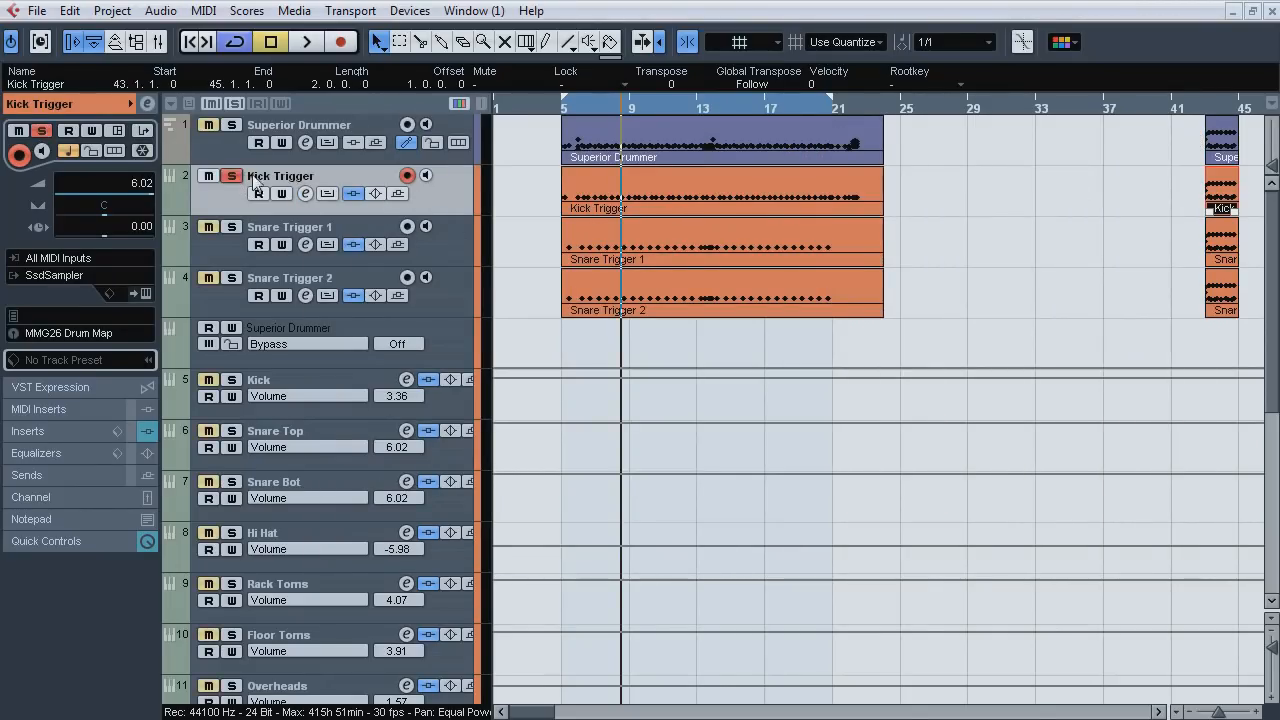
{"action": "left_click", "coordinate": [565, 112]}
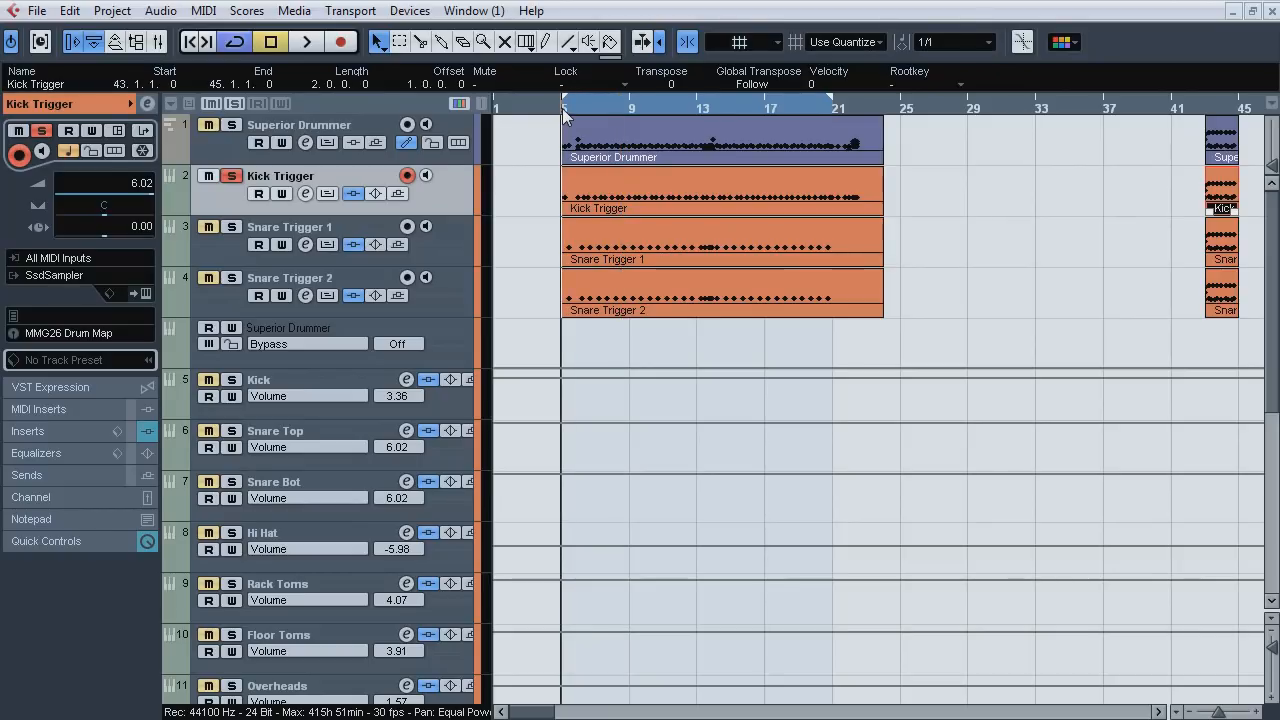
{"action": "left_click", "coordinate": [73, 430]}
Examine Kick Trigger's Pro-Q, SPL Transient Designer and CLA-76 settings in turn, closing each plug-in window.
{"action": "left_click", "coordinate": [48, 193]}
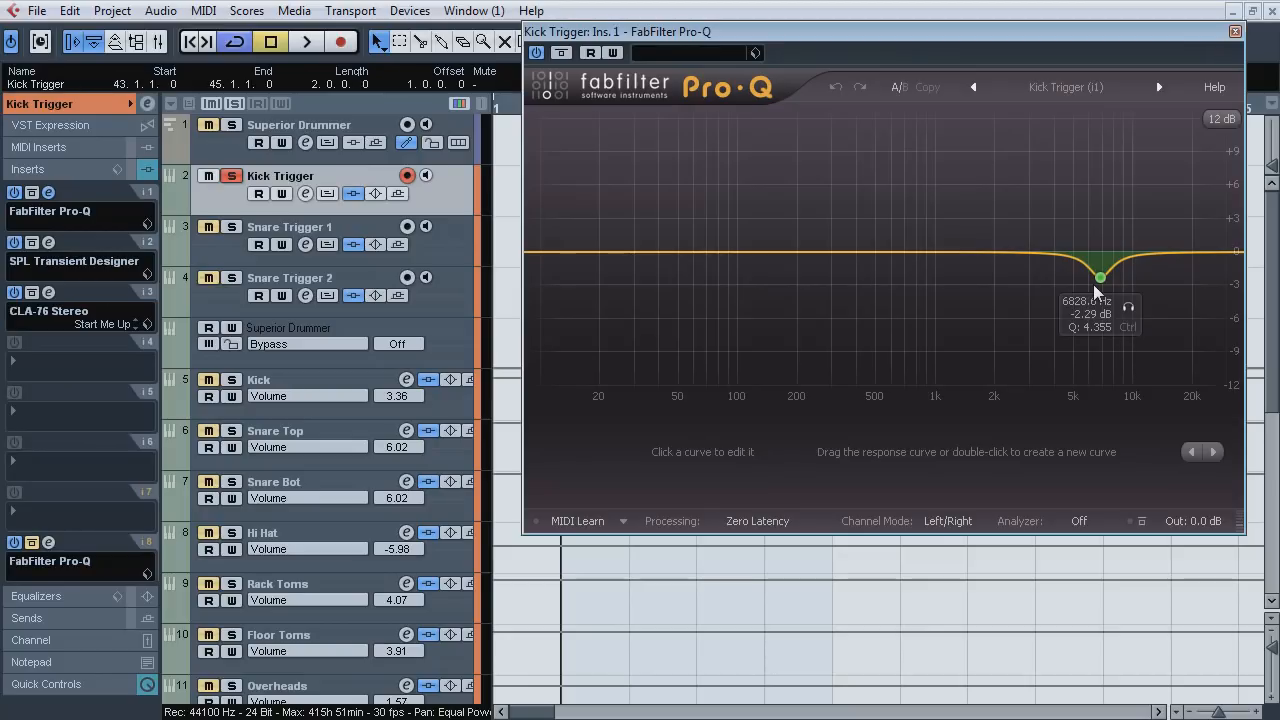
{"action": "left_click", "coordinate": [48, 193]}
{"action": "left_click", "coordinate": [49, 242]}
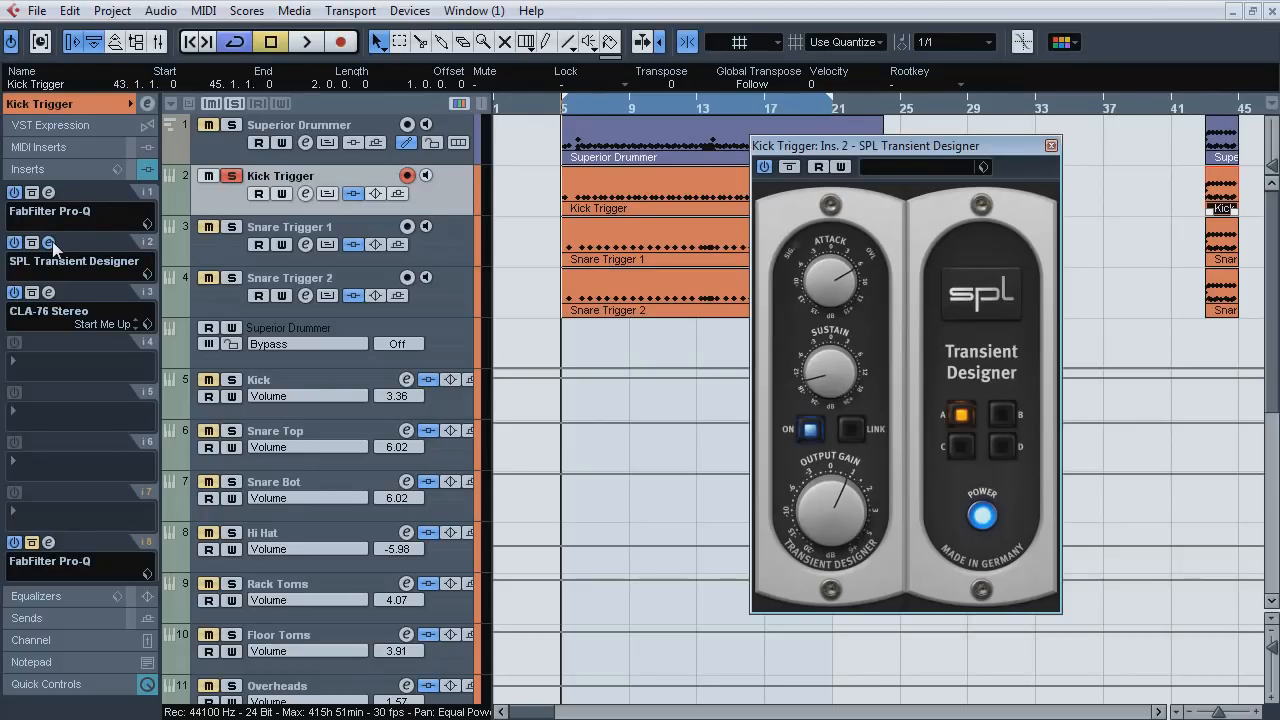
{"action": "left_click", "coordinate": [48, 242]}
{"action": "left_click", "coordinate": [48, 292]}
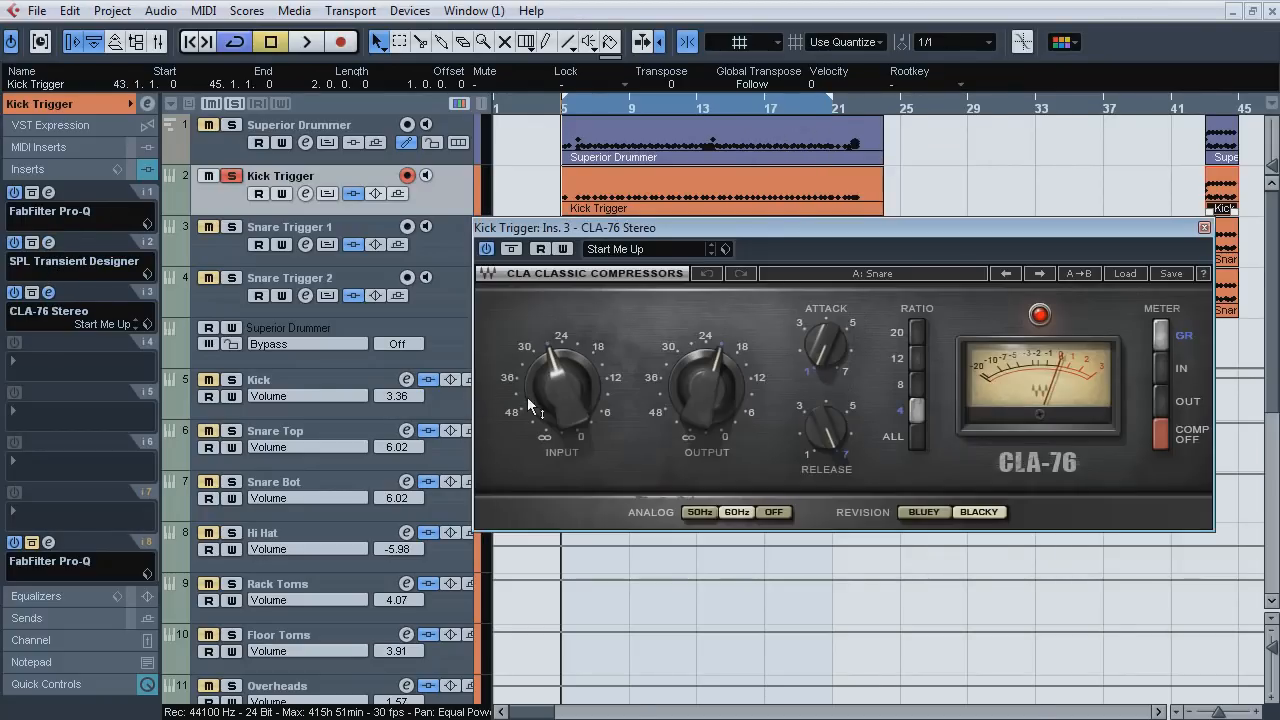
{"action": "mouse_move", "coordinate": [711, 395]}
{"action": "left_click", "coordinate": [48, 292]}
Play the soloed Kick Trigger from bar 5 and compare its inserts bypassed and active, including the CLA-76 alone, then stop.
{"action": "key", "text": "space"}
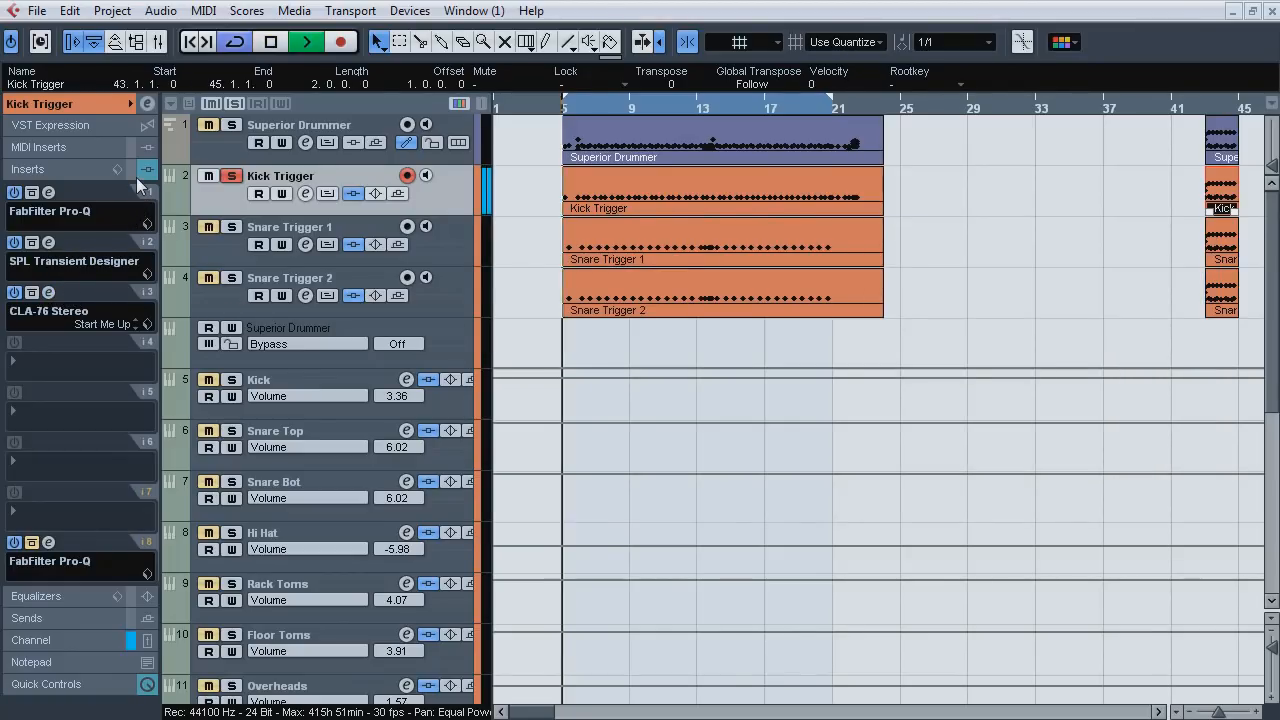
{"action": "left_click", "coordinate": [129, 174]}
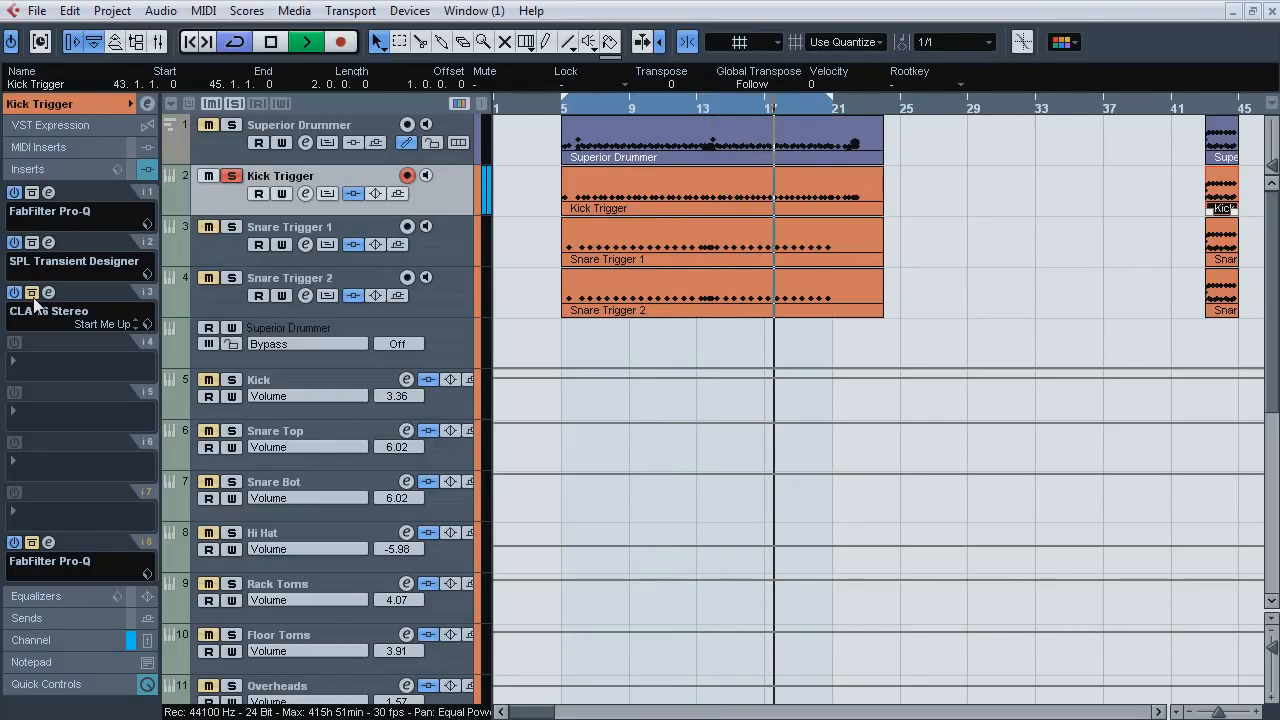
{"action": "key", "text": "space"}
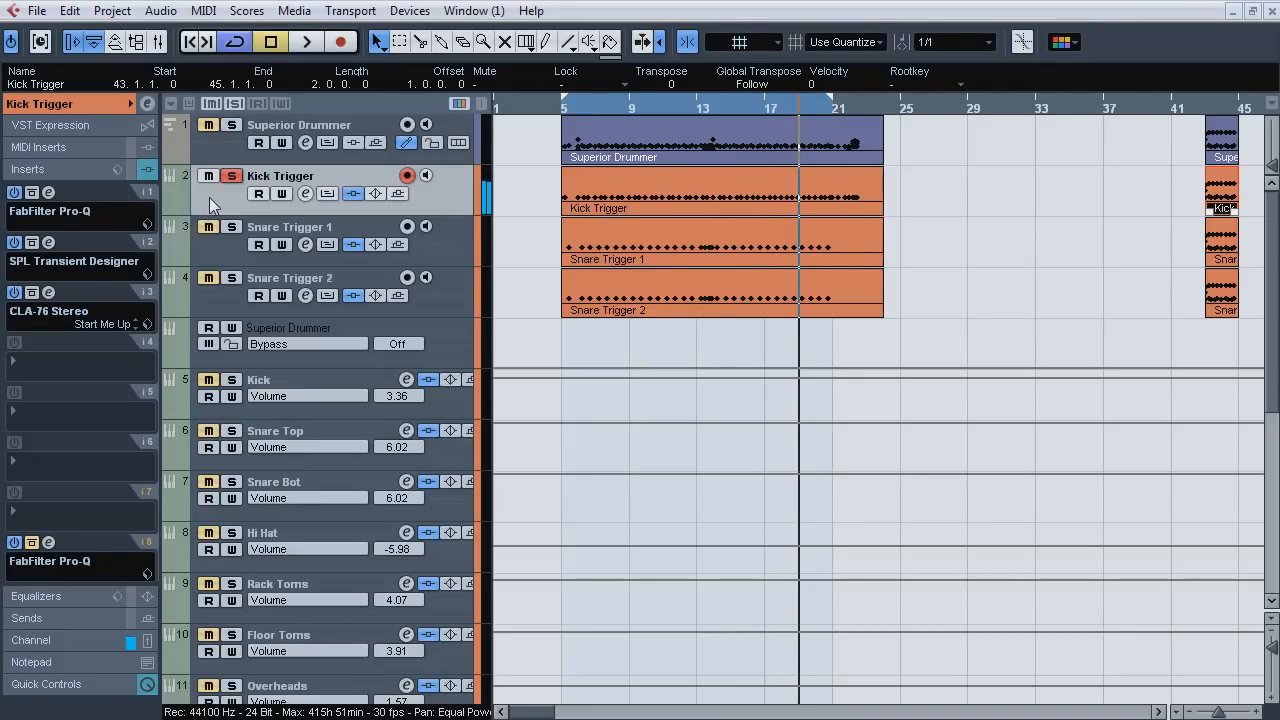
Unsolo Kick Trigger, solo Snare Trigger 1, and play it with its inserts bypassed and active, then stop.
{"action": "left_click", "coordinate": [231, 175]}
{"action": "left_click", "coordinate": [232, 246]}
{"action": "left_click", "coordinate": [231, 226]}
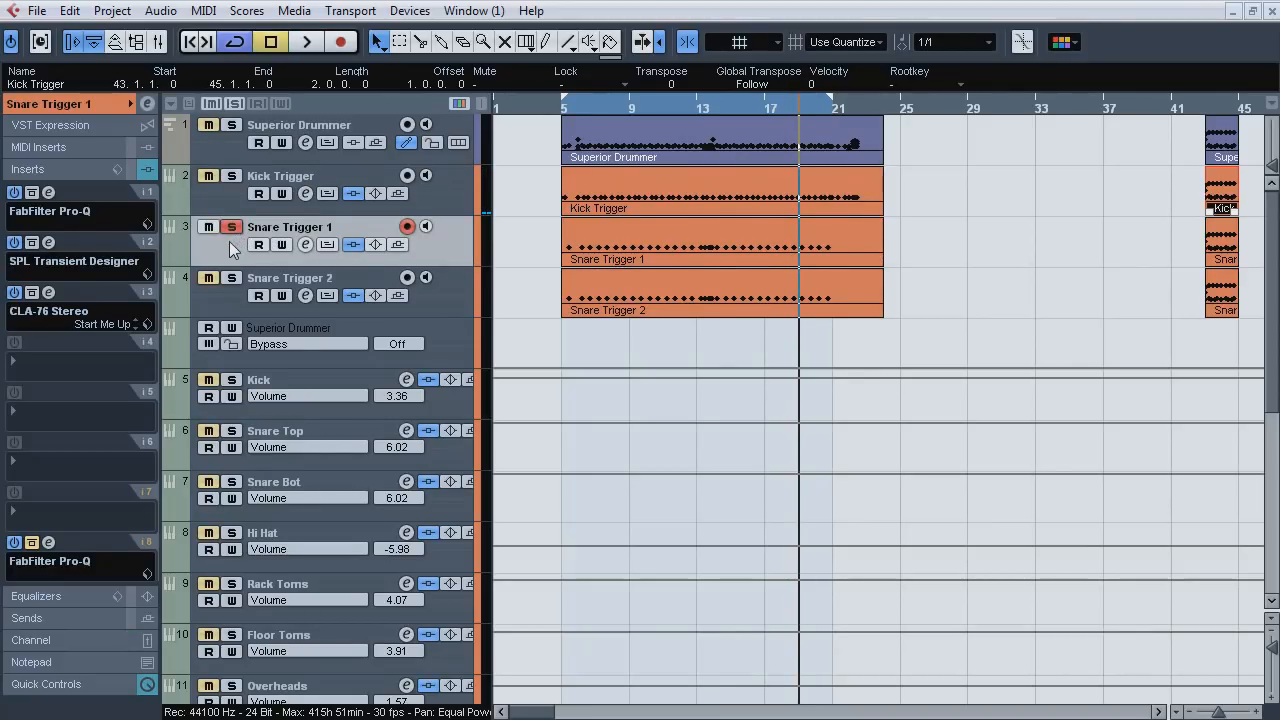
{"action": "key", "text": "space"}
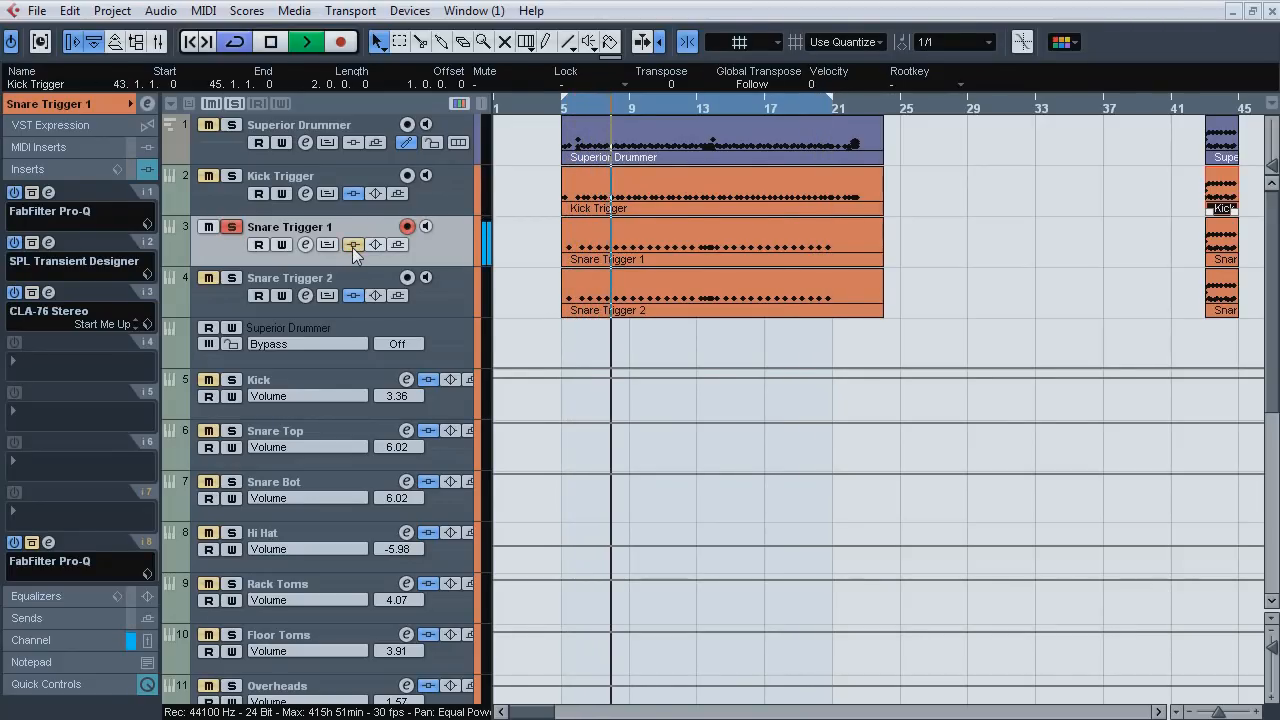
{"action": "key", "text": "space"}
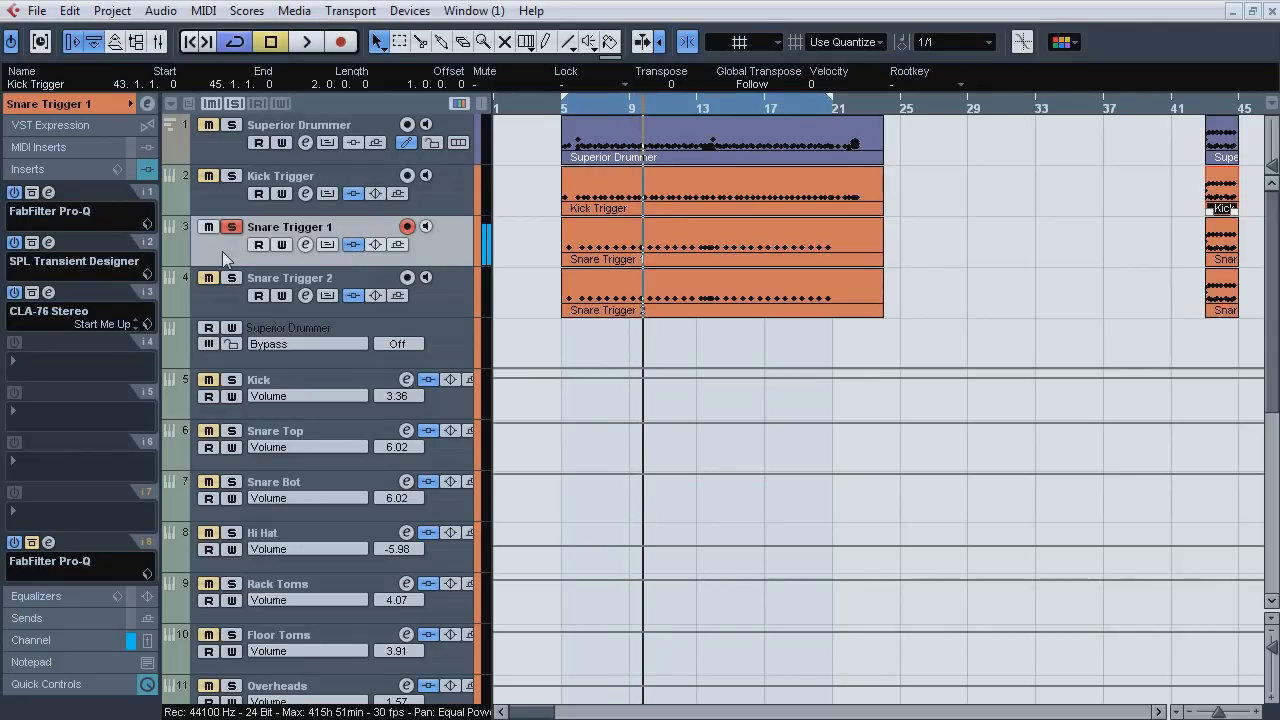
Solo Snare Trigger 2, open its Pro-Q in insert 1, and compare playback with the track's inserts bypassed and active.
{"action": "left_click", "coordinate": [227, 301]}
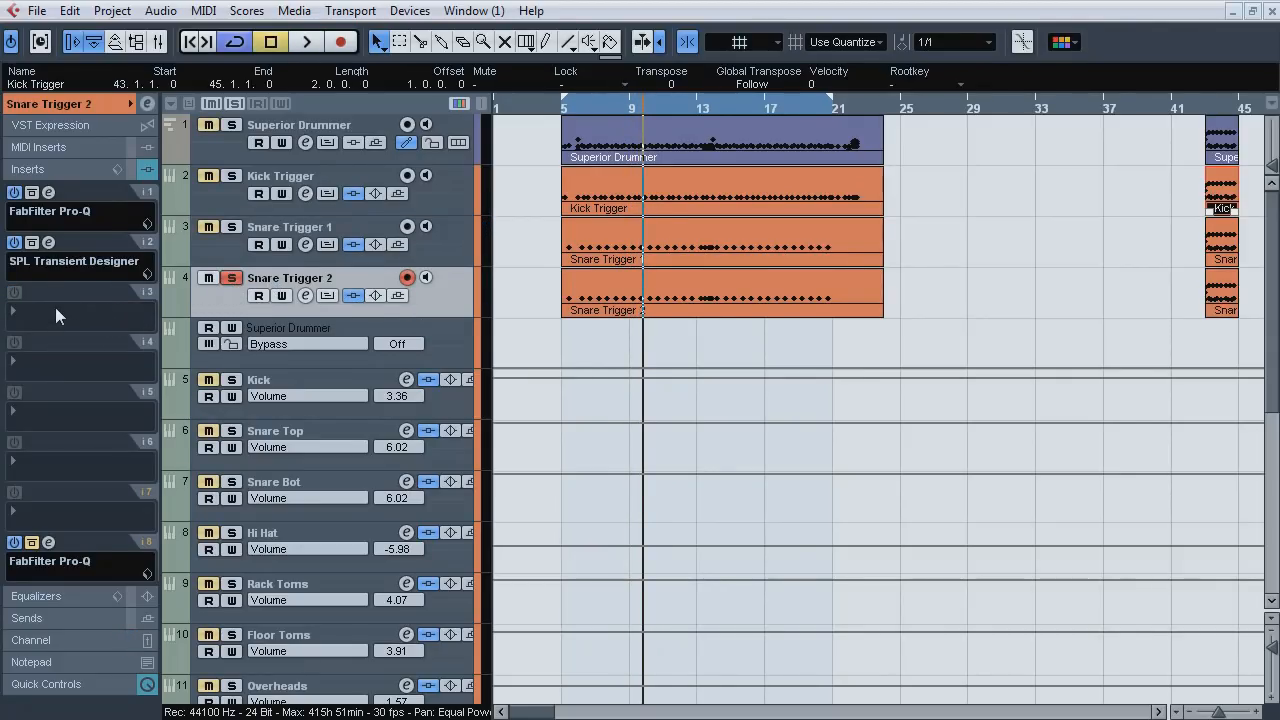
{"action": "left_click", "coordinate": [48, 193]}
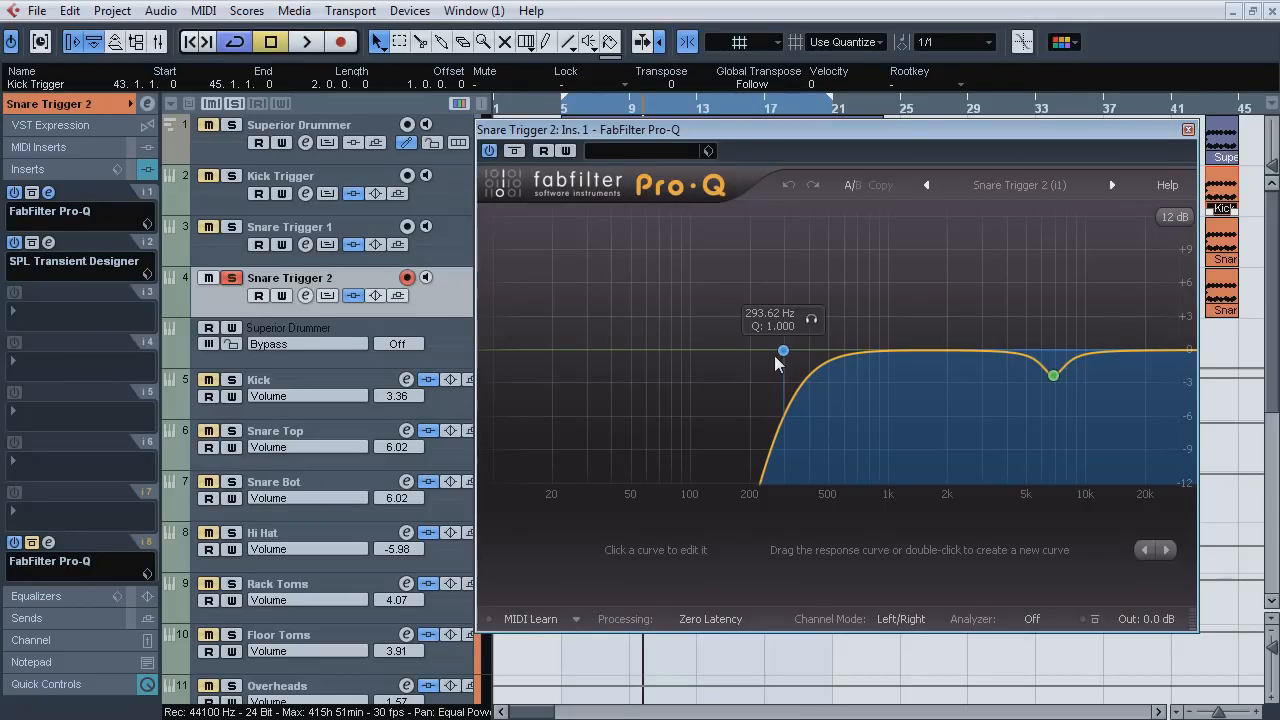
{"action": "key", "text": "space"}
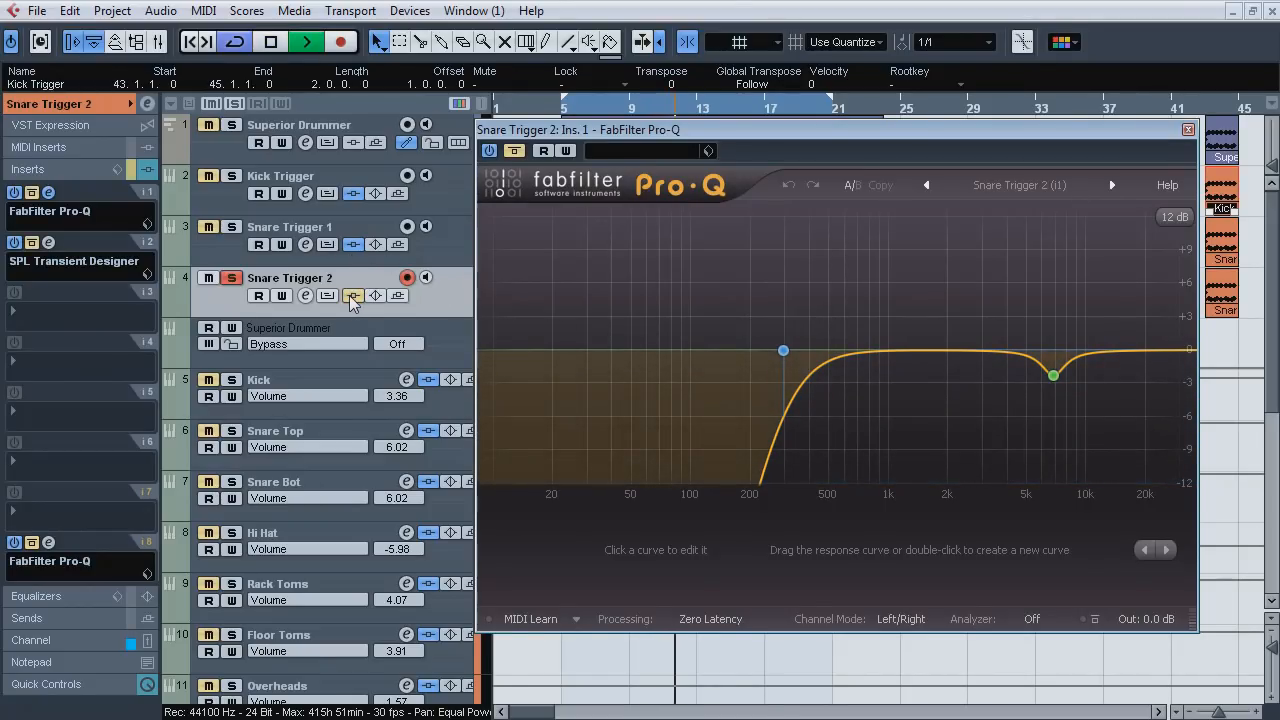
{"action": "left_click", "coordinate": [351, 298]}
{"action": "left_click", "coordinate": [351, 298]}
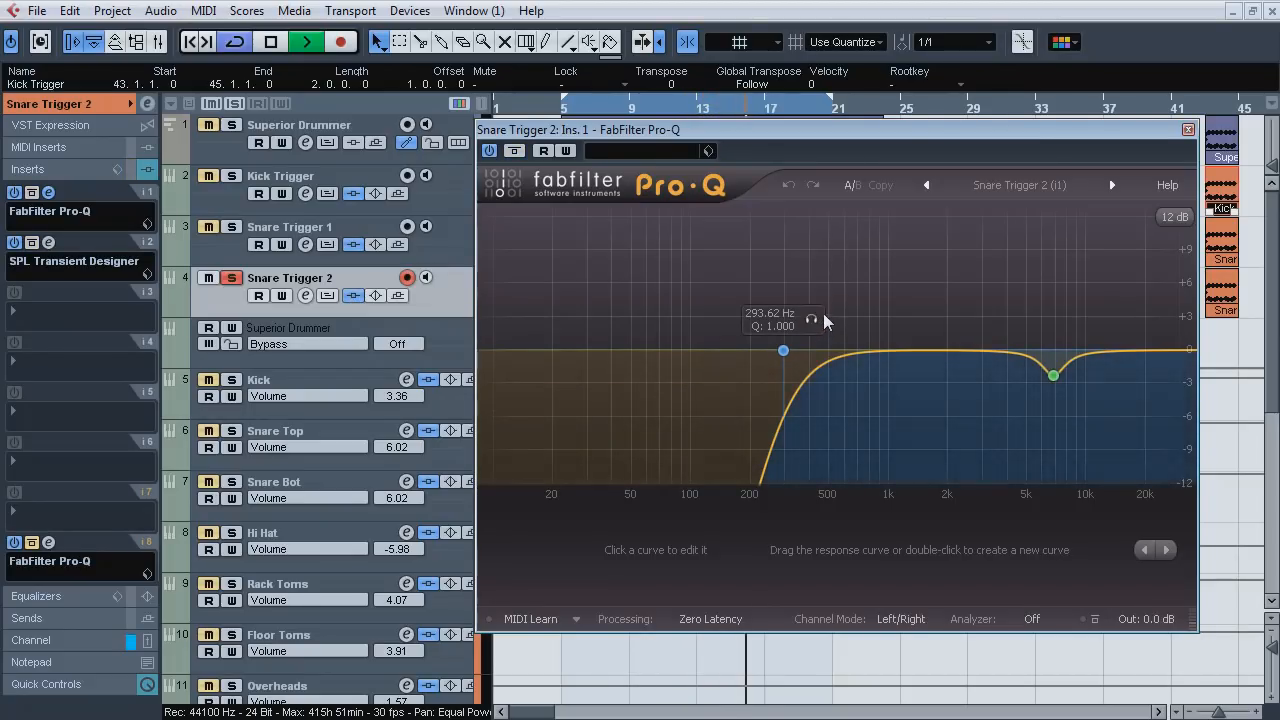
Compare Snare Trigger 2 with the Pro-Q low-cut band bypassed and active, then stop playback and close the plug-in.
{"action": "left_click_drag", "start_coordinate": [683, 274], "coordinate": [875, 422]}
{"action": "left_click", "coordinate": [1003, 556]}
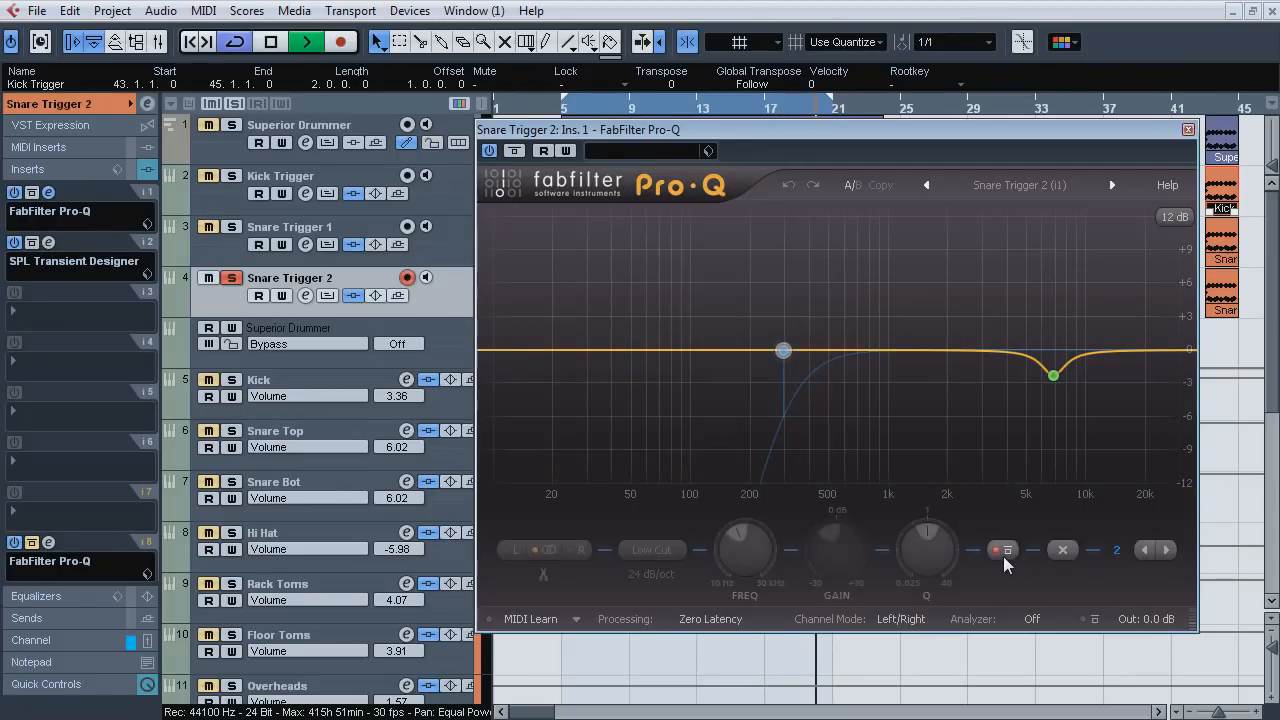
{"action": "left_click", "coordinate": [1003, 556]}
{"action": "key", "text": "space"}
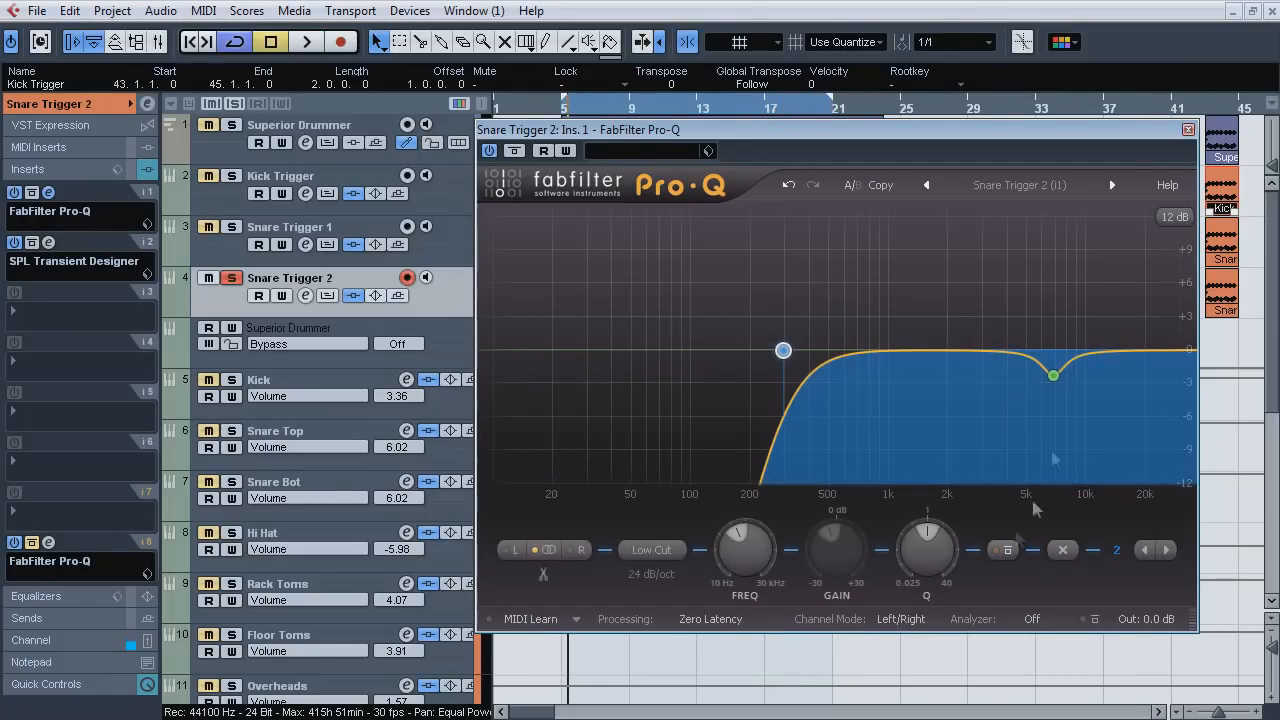
{"action": "left_click", "coordinate": [1188, 130]}
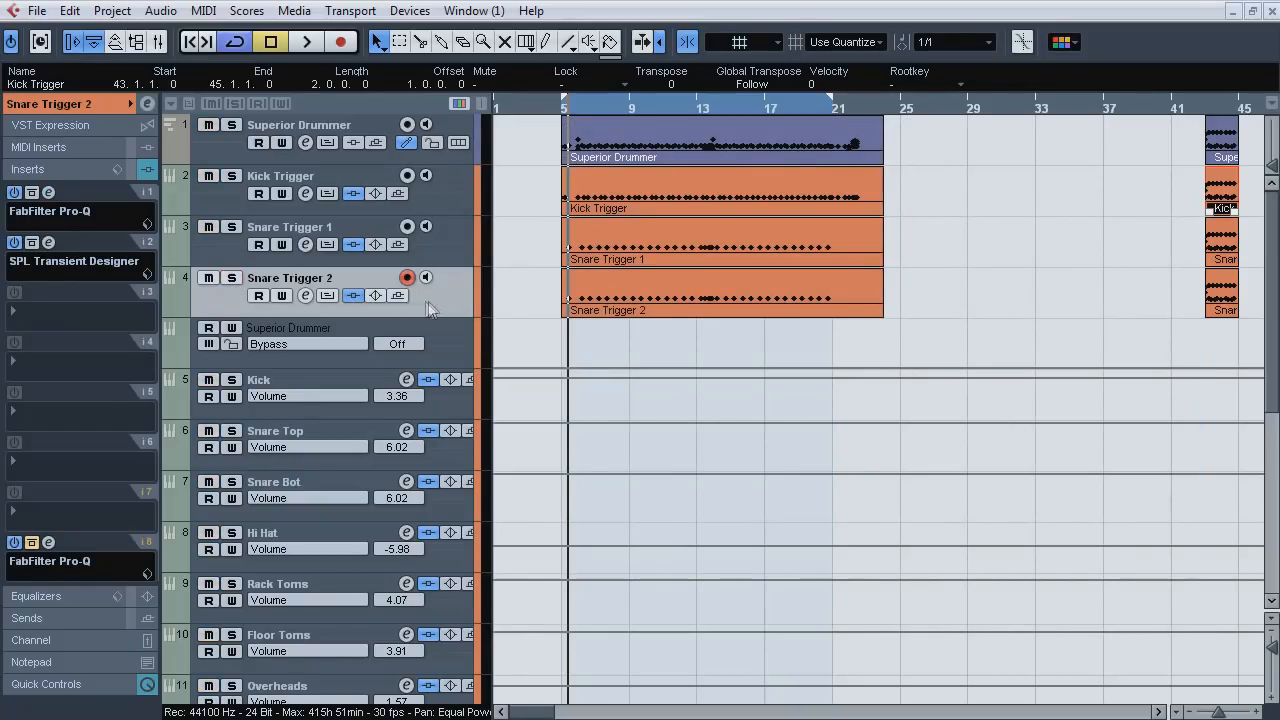
Turn off cycle playback and select the Bass and Guitars audio events at the end of the track list.
{"action": "left_click_drag", "start_coordinate": [1272, 258], "coordinate": [1273, 502]}
{"action": "left_click", "coordinate": [246, 47]}
{"action": "right_click", "coordinate": [943, 587]}
{"action": "left_click", "coordinate": [943, 609]}
{"action": "left_click_drag", "start_coordinate": [948, 595], "coordinate": [858, 638]}
{"action": "key", "text": "1"}
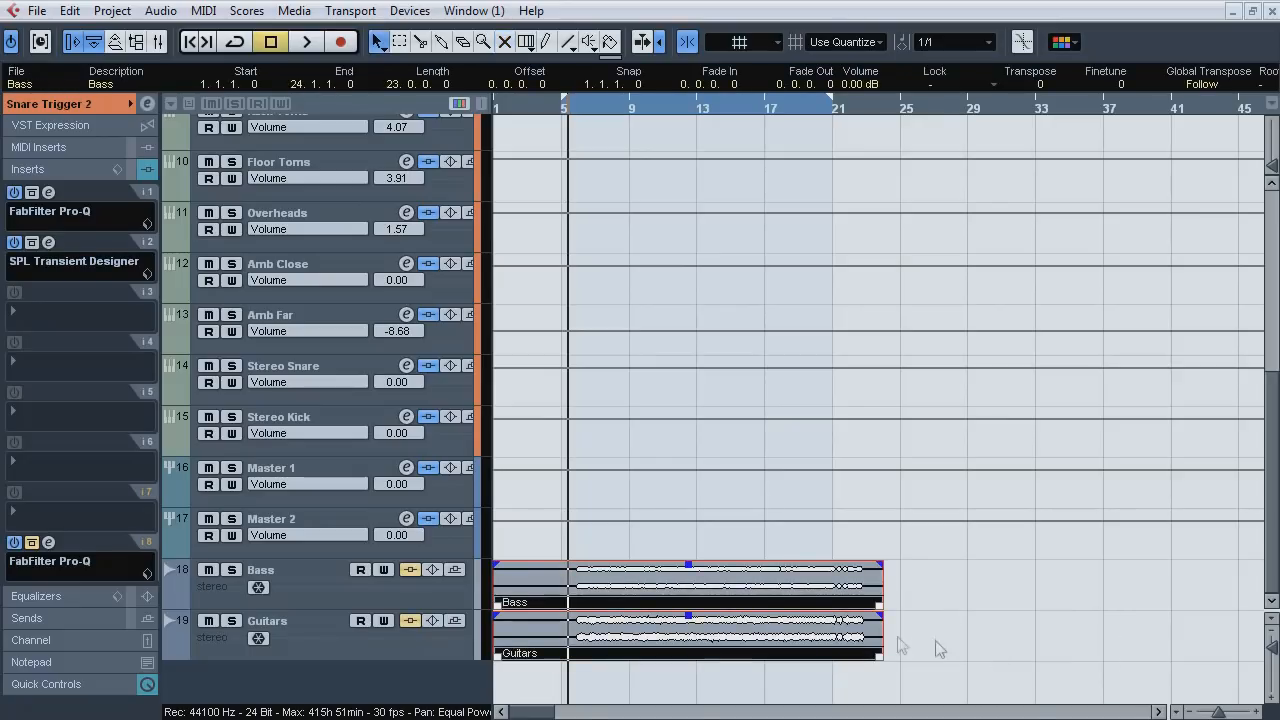
Check the output routing of the Bass and Guitars tracks in the Inspector.
{"action": "left_click", "coordinate": [417, 595]}
{"action": "left_click", "coordinate": [80, 106]}
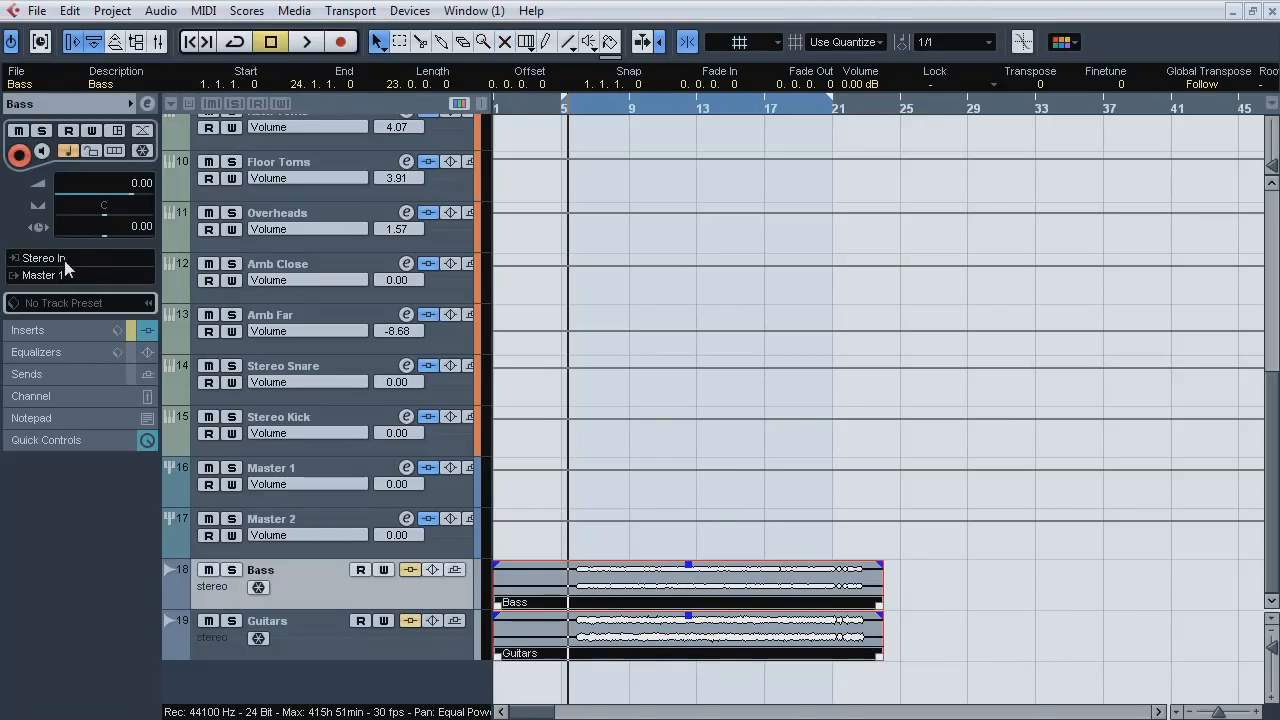
{"action": "left_click", "coordinate": [301, 624]}
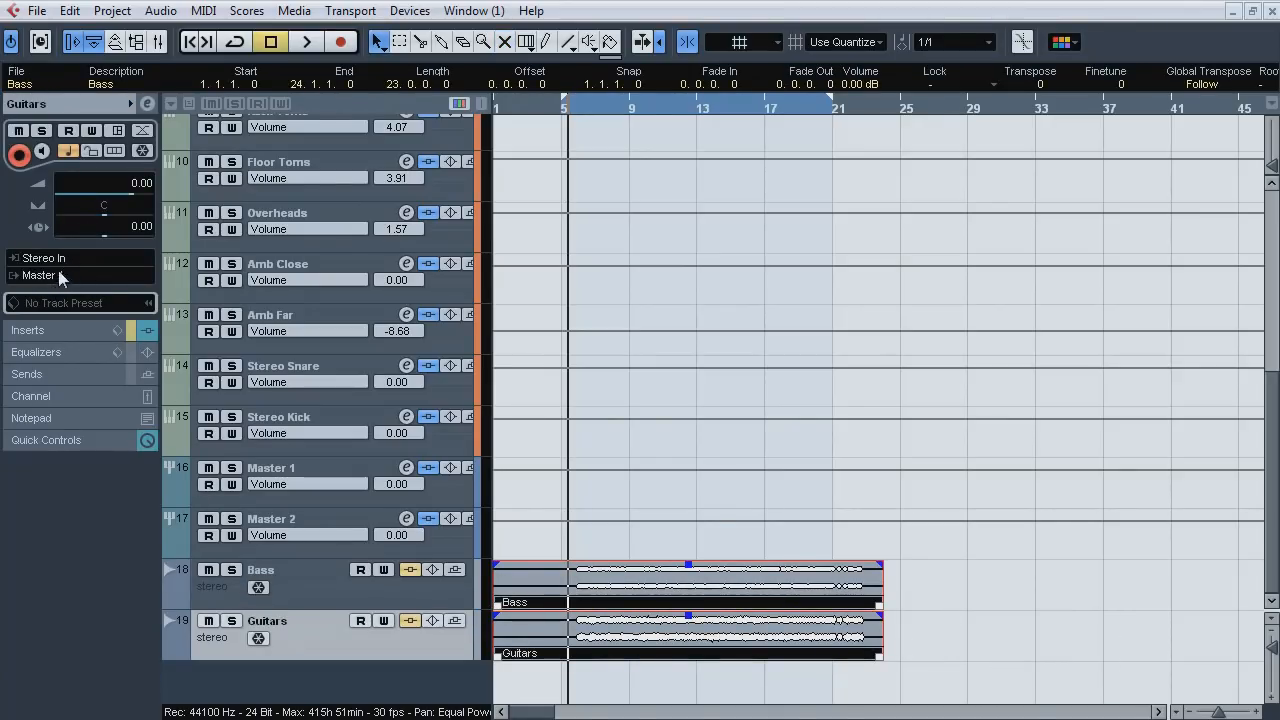
Play the full mix from bar 4 and listen with Guitars muted, then with Bass muted.
{"action": "left_click", "coordinate": [548, 108]}
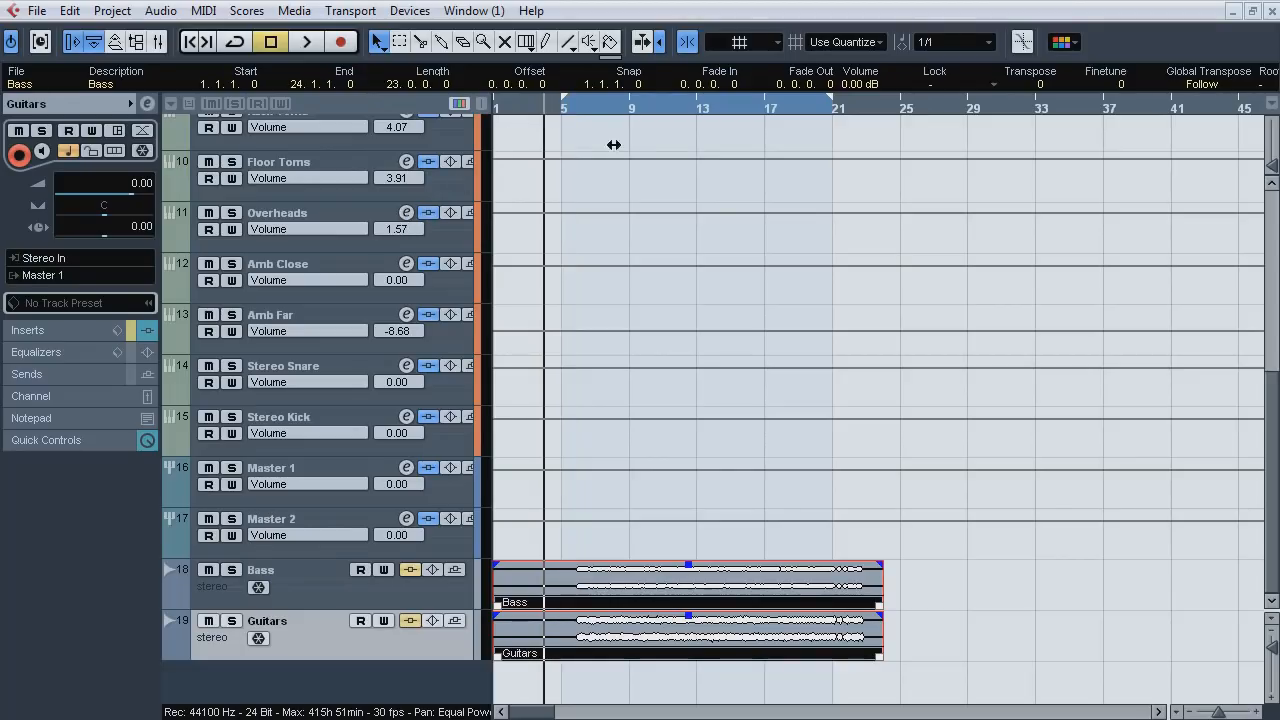
{"action": "key", "text": "space"}
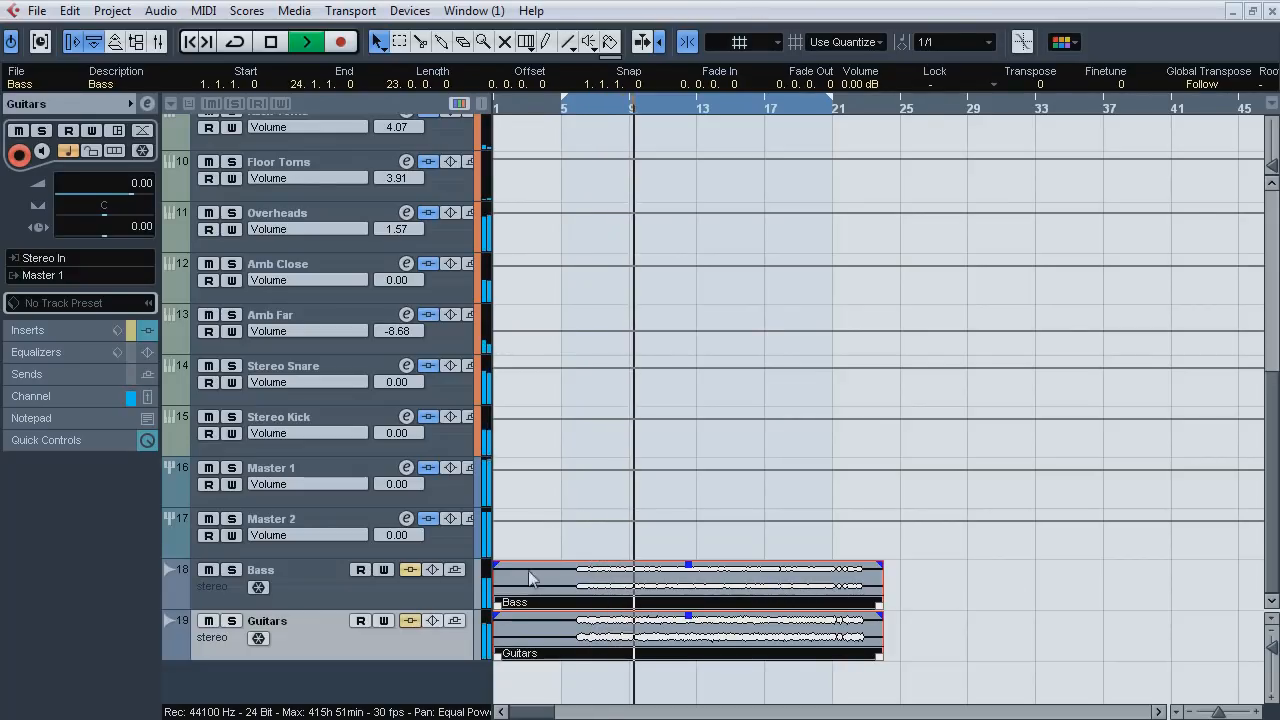
{"action": "left_click", "coordinate": [208, 621]}
{"action": "left_click", "coordinate": [208, 621]}
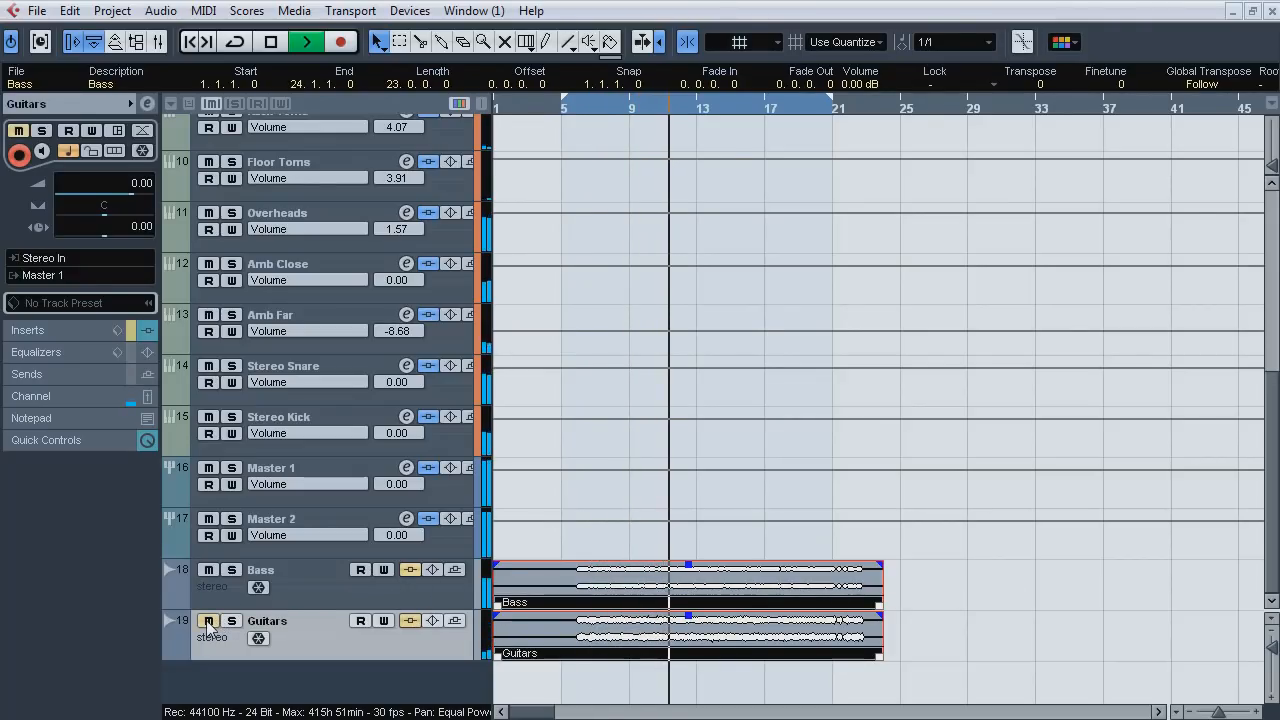
{"action": "left_click", "coordinate": [208, 570]}
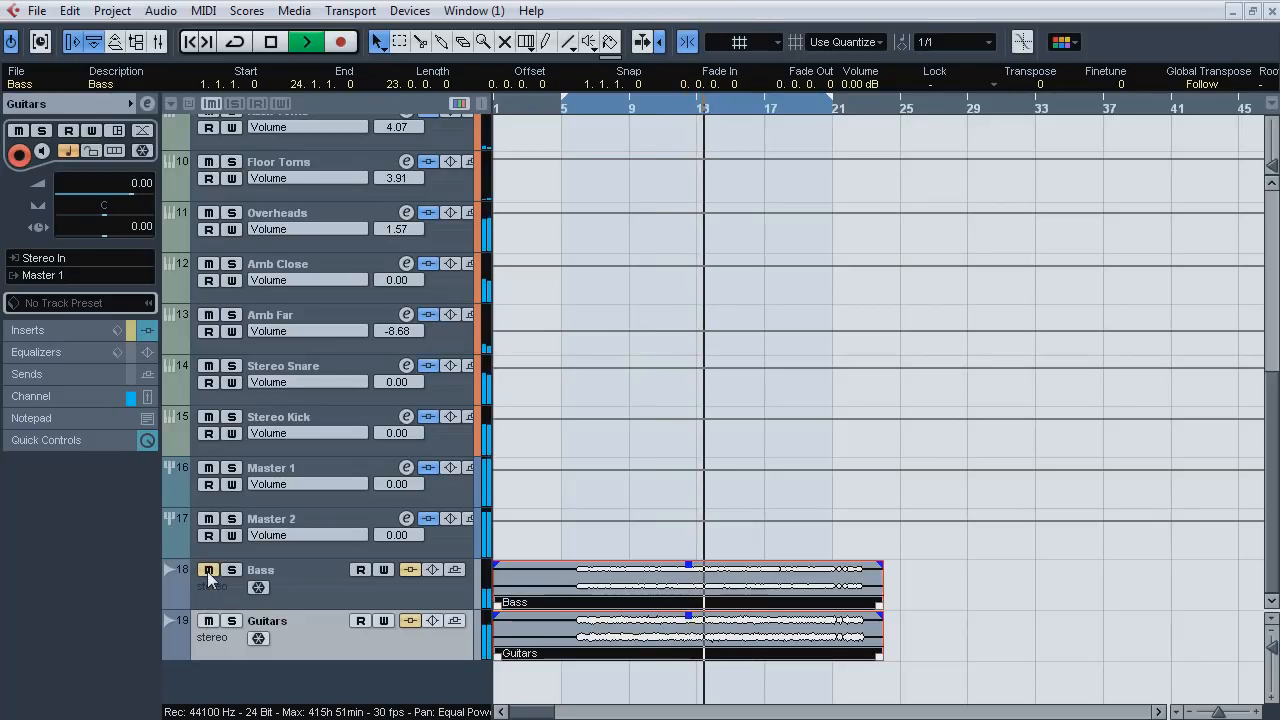
Audition Guitars and Bass in solo, then clear the solo, hear the full mix to its end, and stop.
{"action": "left_click", "coordinate": [232, 621]}
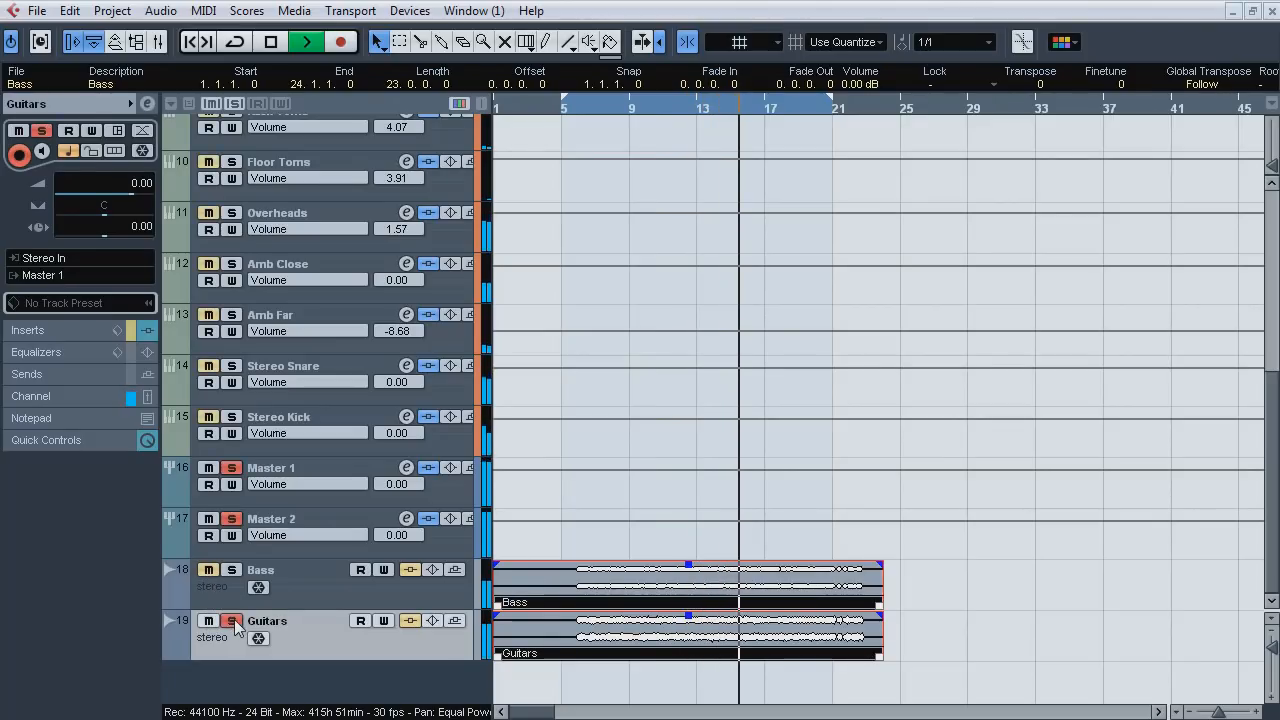
{"action": "left_click", "coordinate": [309, 594], "text": "shift"}
{"action": "key", "text": "s"}
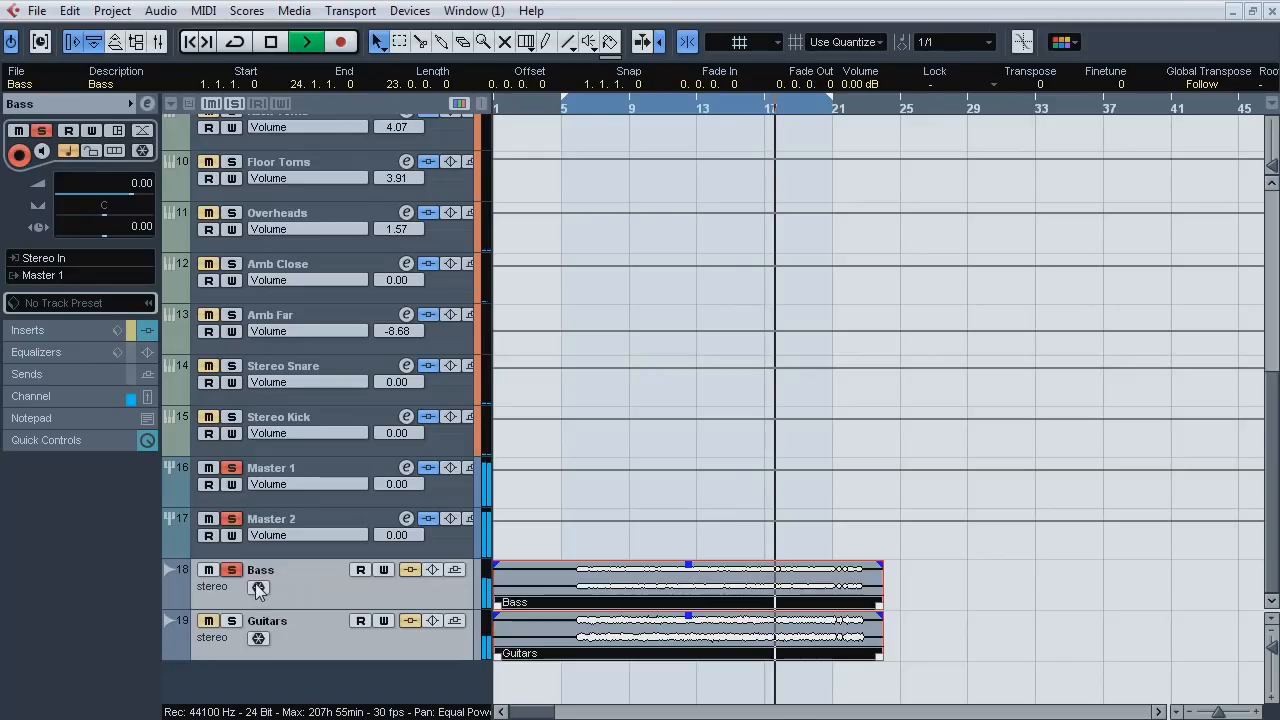
{"action": "key", "text": "s"}
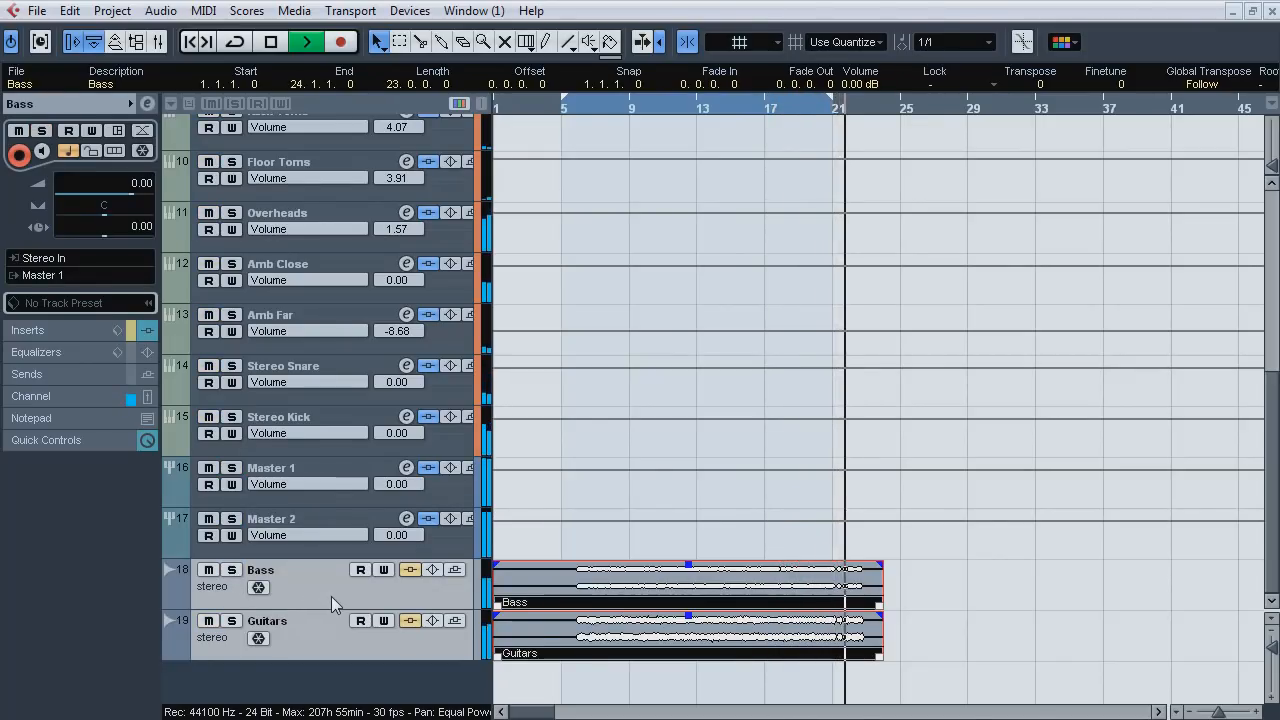
{"action": "key", "text": "space"}
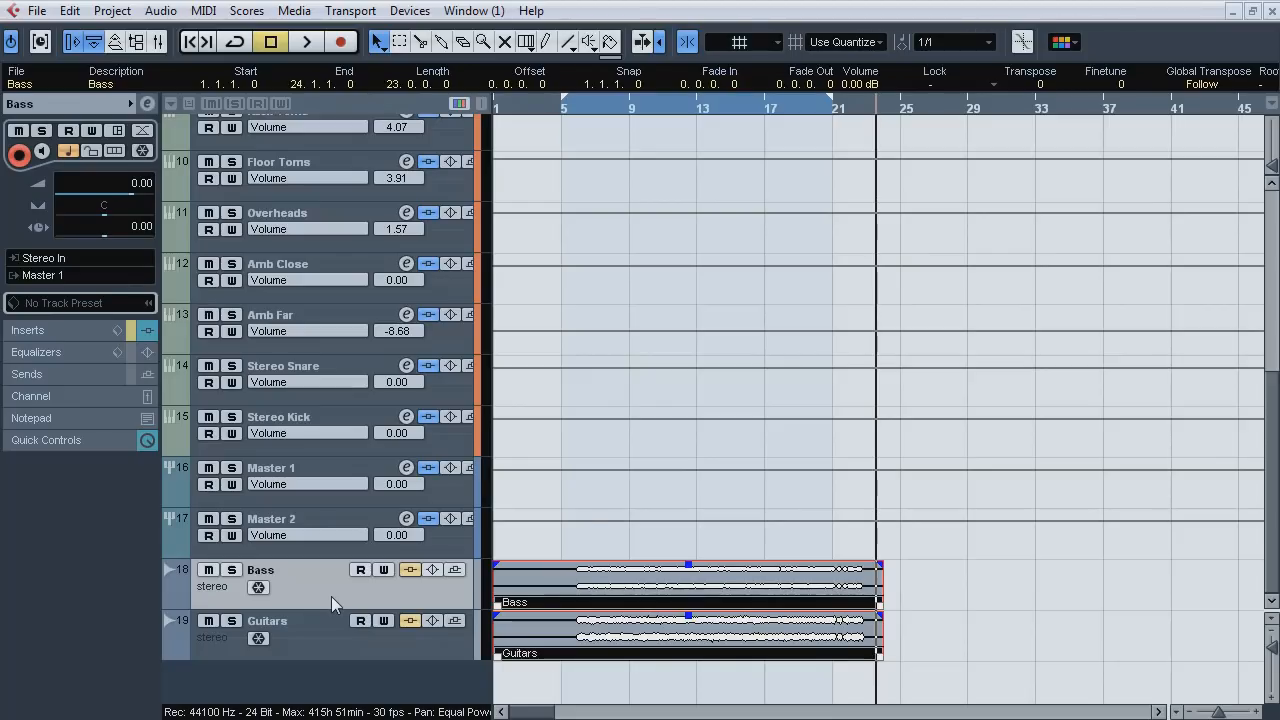
Open the mixer and examine the insert 8 Pro-Q output level on the Guitars and Bass channels, closing each plug-in window.
{"action": "key", "text": "F3"}
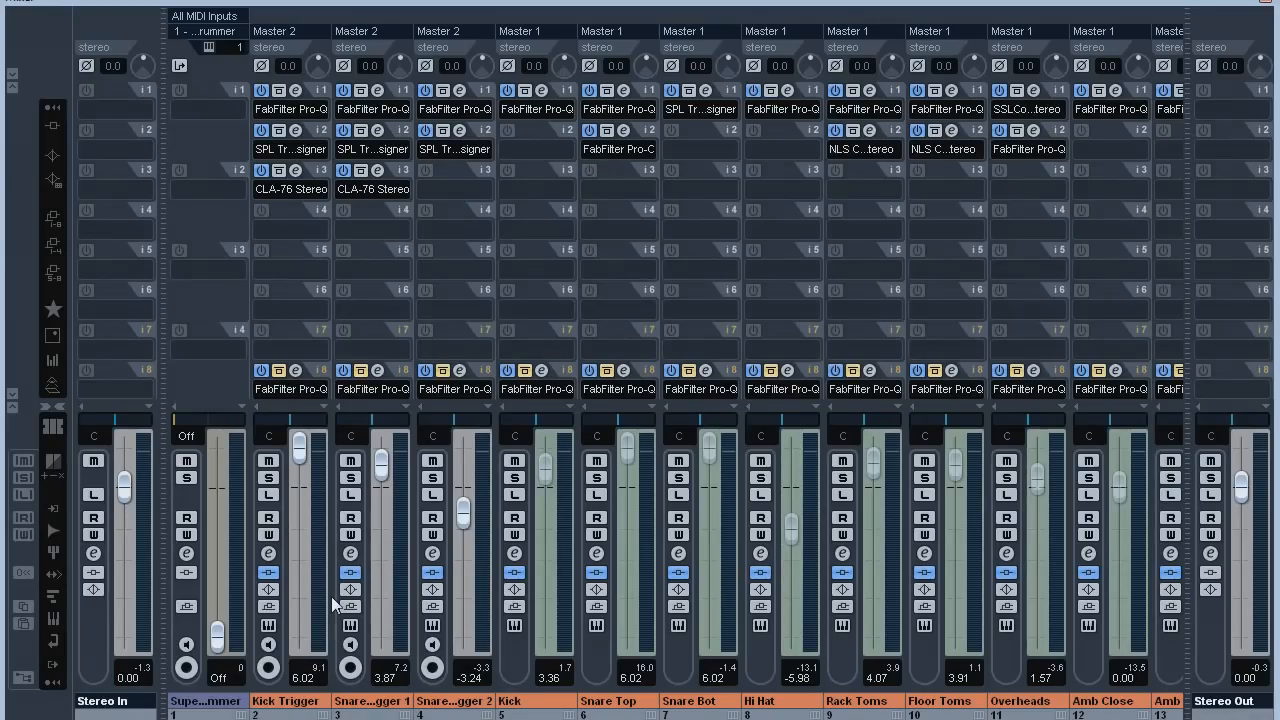
{"action": "scroll", "coordinate": [676, 400], "scroll_direction": "right", "scroll_amount": 3}
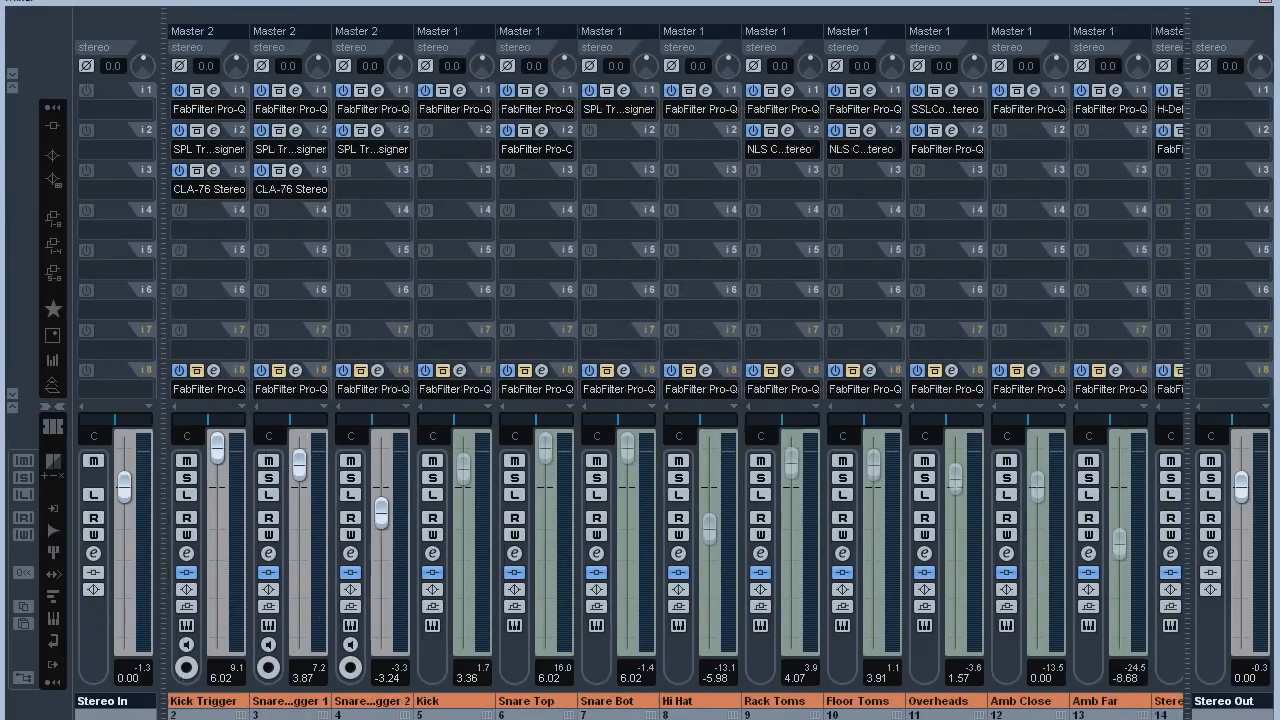
{"action": "scroll", "coordinate": [676, 400], "scroll_direction": "right", "scroll_amount": 3}
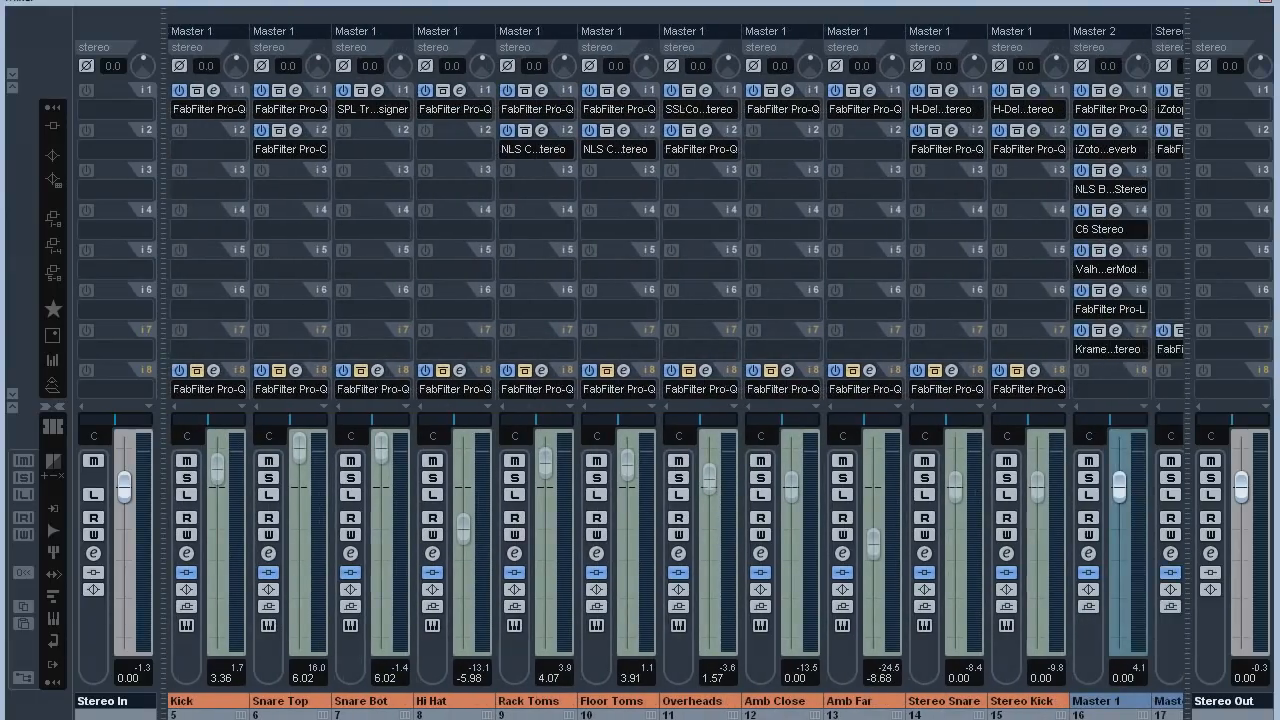
{"action": "scroll", "coordinate": [676, 400], "scroll_direction": "right", "scroll_amount": 1}
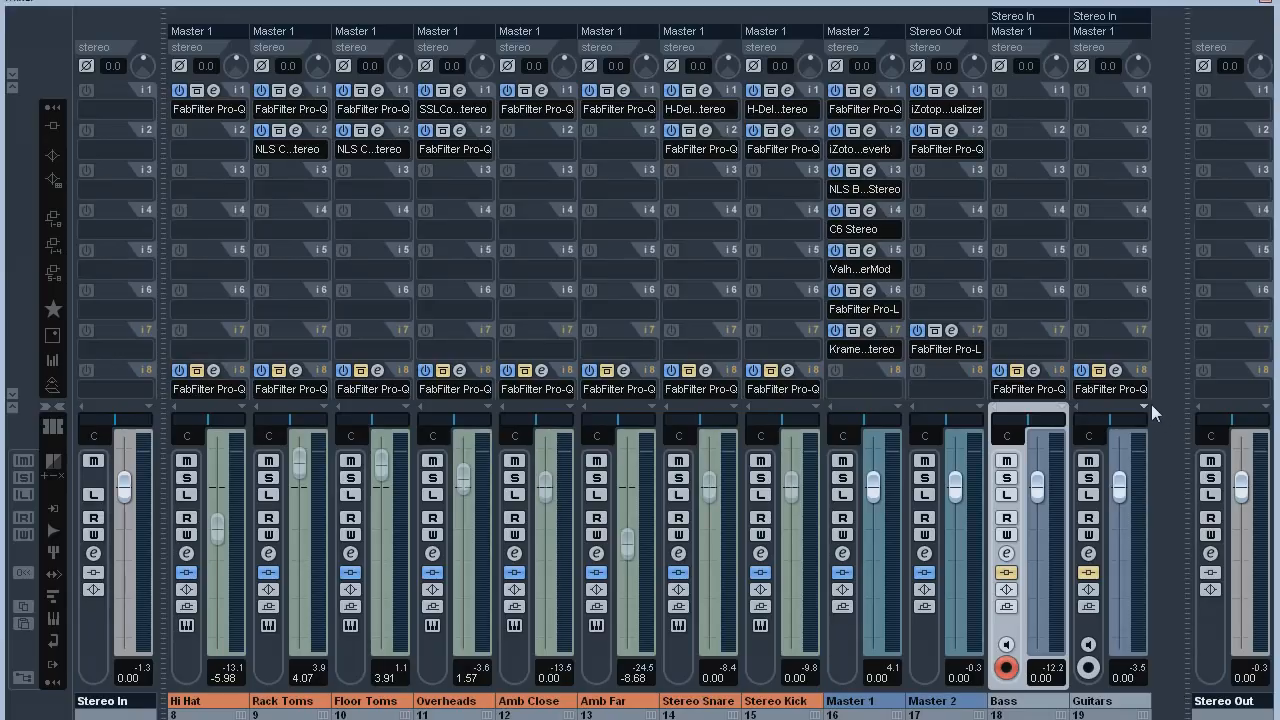
{"action": "left_click", "coordinate": [1119, 372]}
{"action": "mouse_move", "coordinate": [1102, 542]}
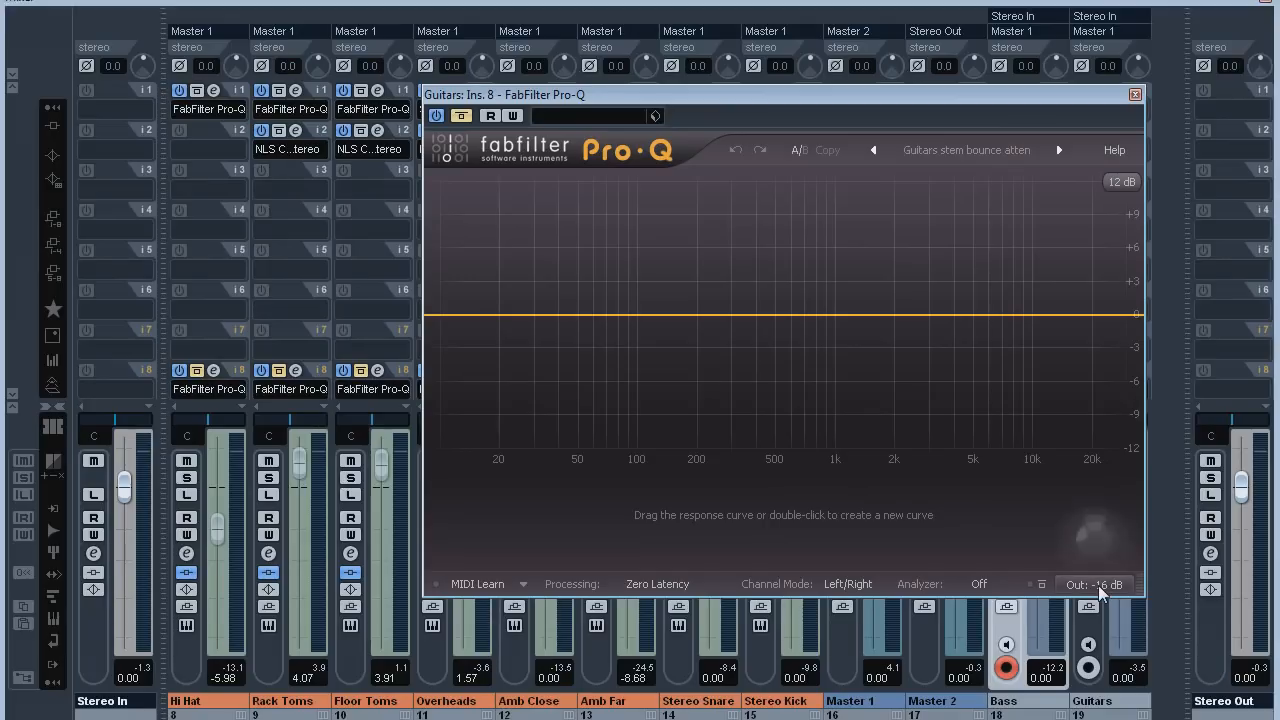
{"action": "left_click", "coordinate": [1135, 94]}
{"action": "left_click", "coordinate": [1036, 372]}
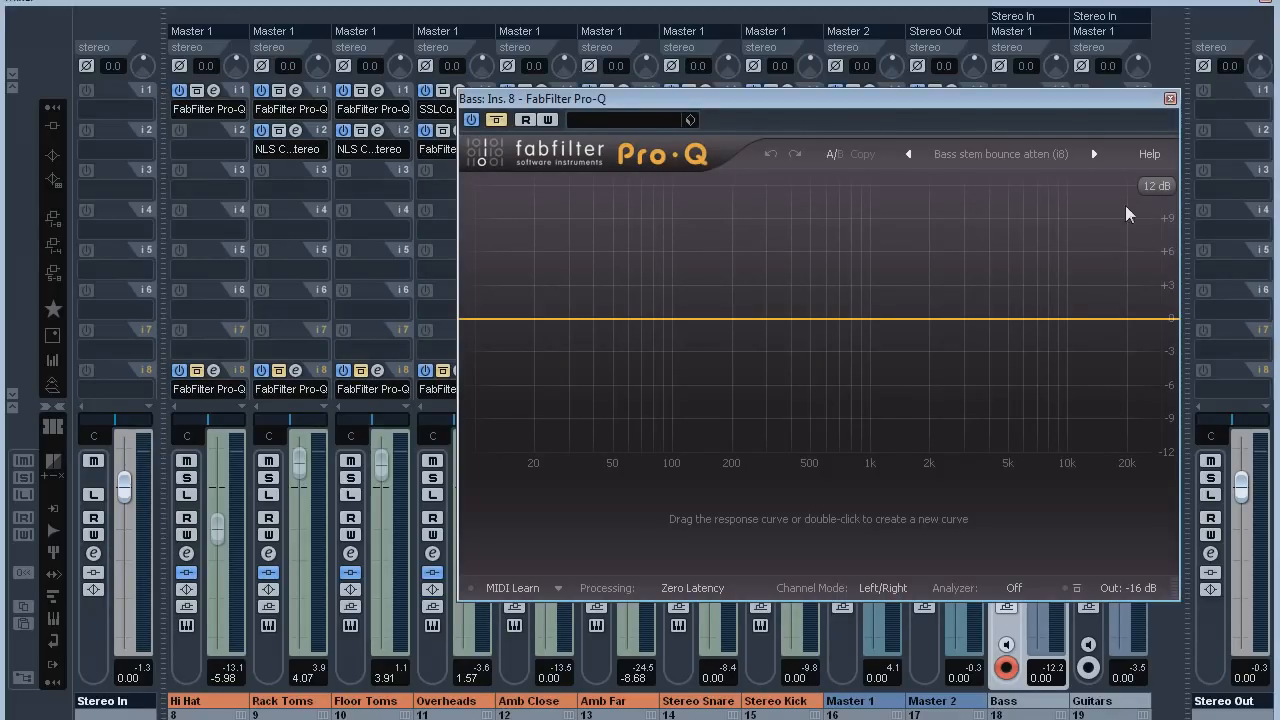
{"action": "left_click", "coordinate": [1169, 99]}
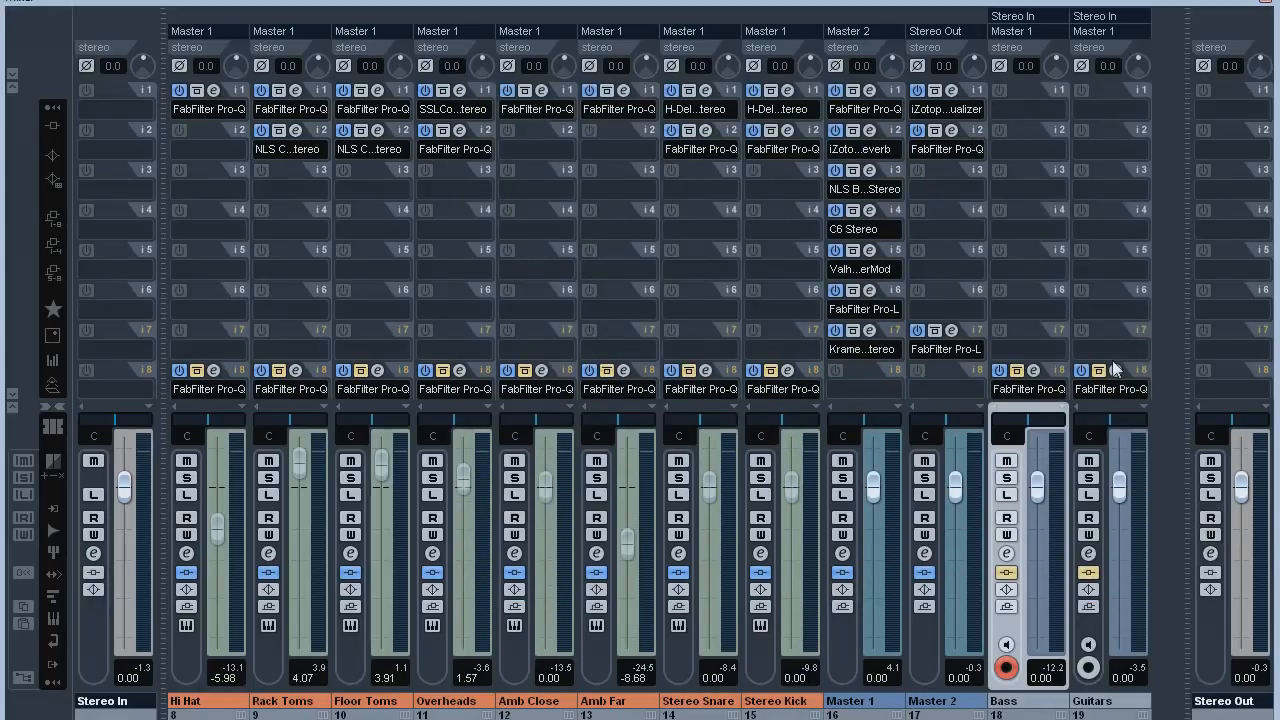
Take the insert 8 Pro-Q out of bypass on Bass, Guitars, and every drum channel from Stereo Kick back to Hi Hat.
{"action": "left_click", "coordinate": [1017, 371]}
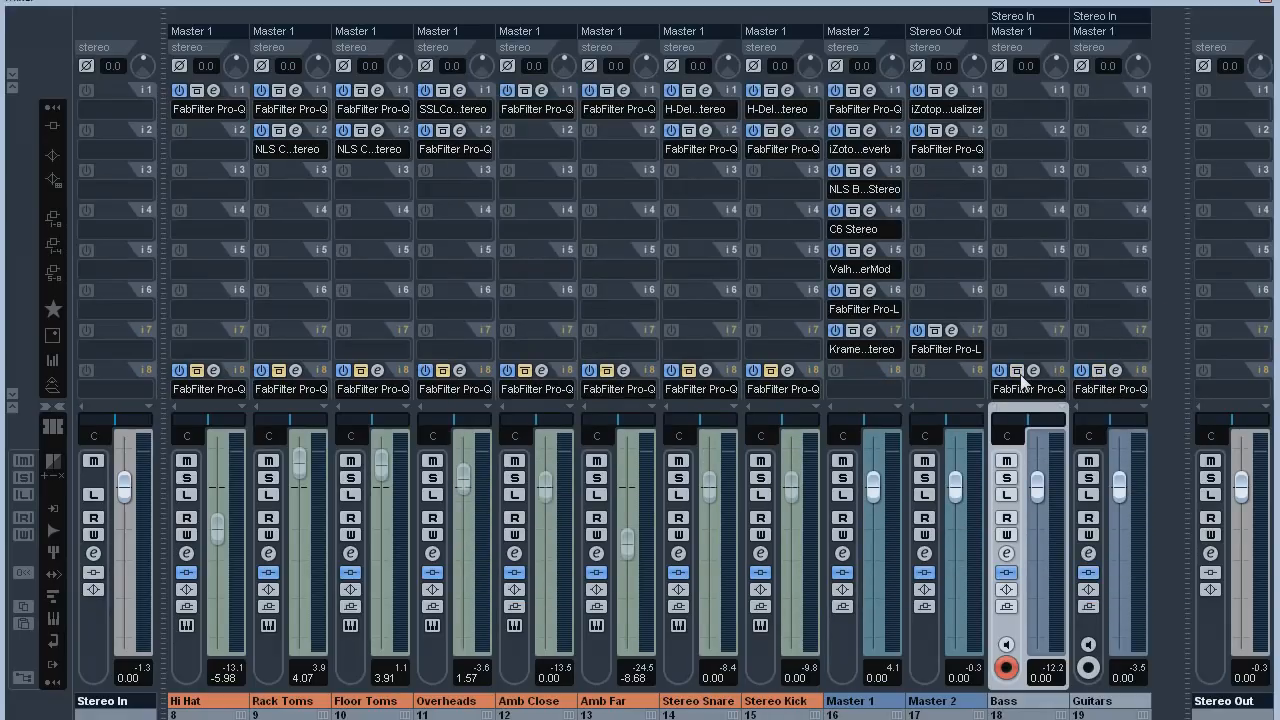
{"action": "left_click", "coordinate": [770, 371]}
{"action": "left_click", "coordinate": [688, 371]}
{"action": "left_click", "coordinate": [606, 371]}
{"action": "left_click", "coordinate": [524, 371]}
{"action": "left_click", "coordinate": [442, 371]}
{"action": "left_click", "coordinate": [360, 371]}
{"action": "left_click", "coordinate": [278, 371]}
{"action": "left_click", "coordinate": [196, 371]}
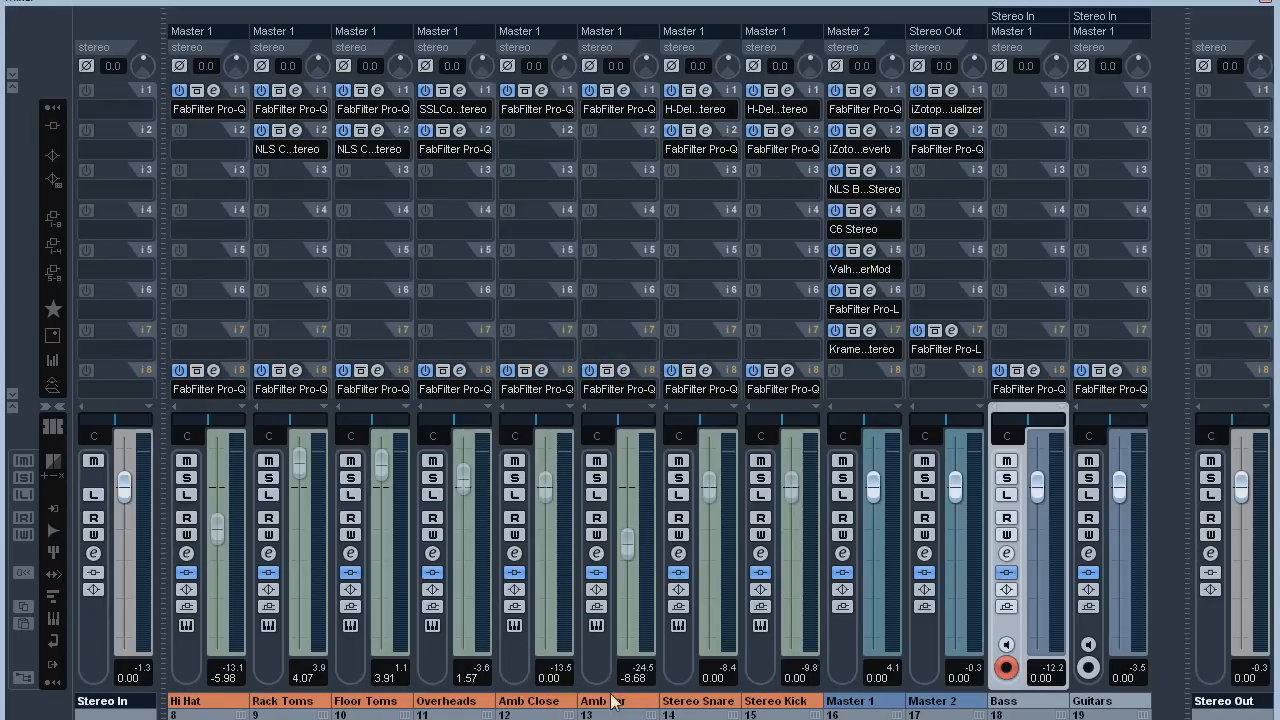
Take the insert 8 Pro-Q out of bypass on Snare Bot, Snare Top, Kick, both Snare Triggers, and Kick Trigger.
{"action": "scroll", "coordinate": [603, 540], "scroll_direction": "left", "scroll_amount": 7}
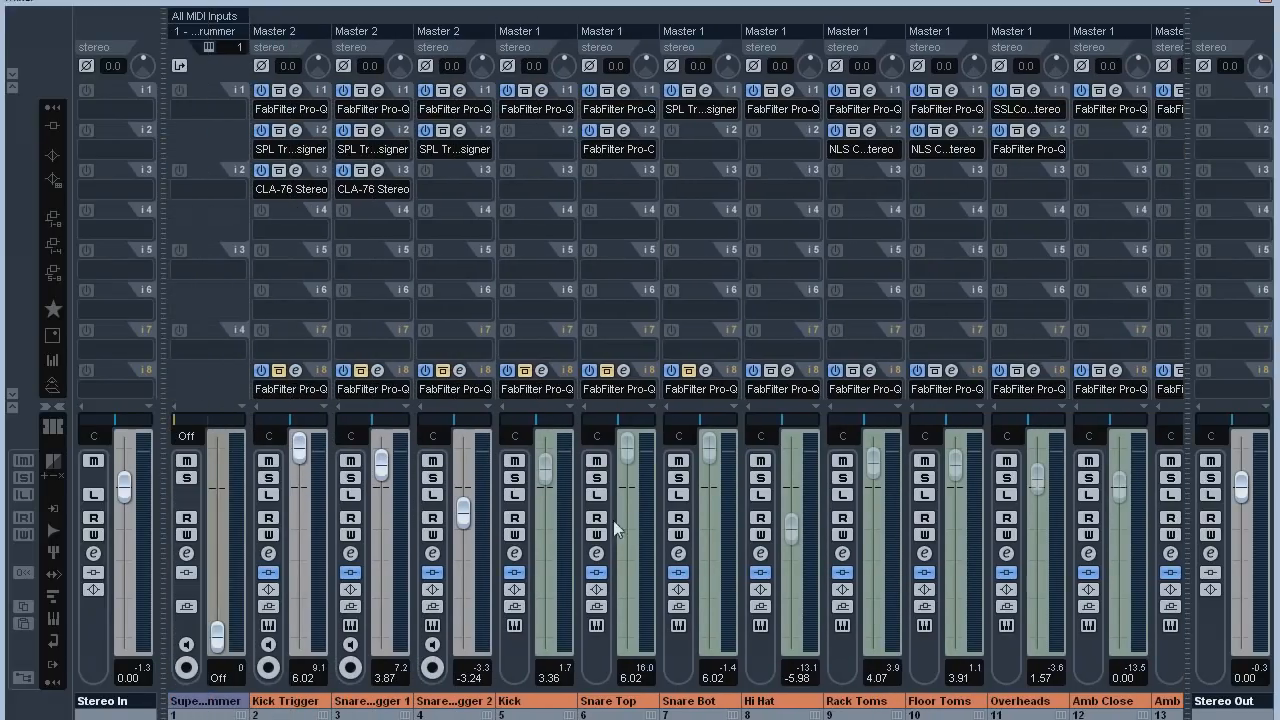
{"action": "left_click", "coordinate": [689, 371]}
{"action": "left_click", "coordinate": [607, 371]}
{"action": "left_click", "coordinate": [525, 371]}
{"action": "left_click", "coordinate": [443, 371]}
{"action": "left_click", "coordinate": [361, 371]}
{"action": "left_click", "coordinate": [279, 371]}
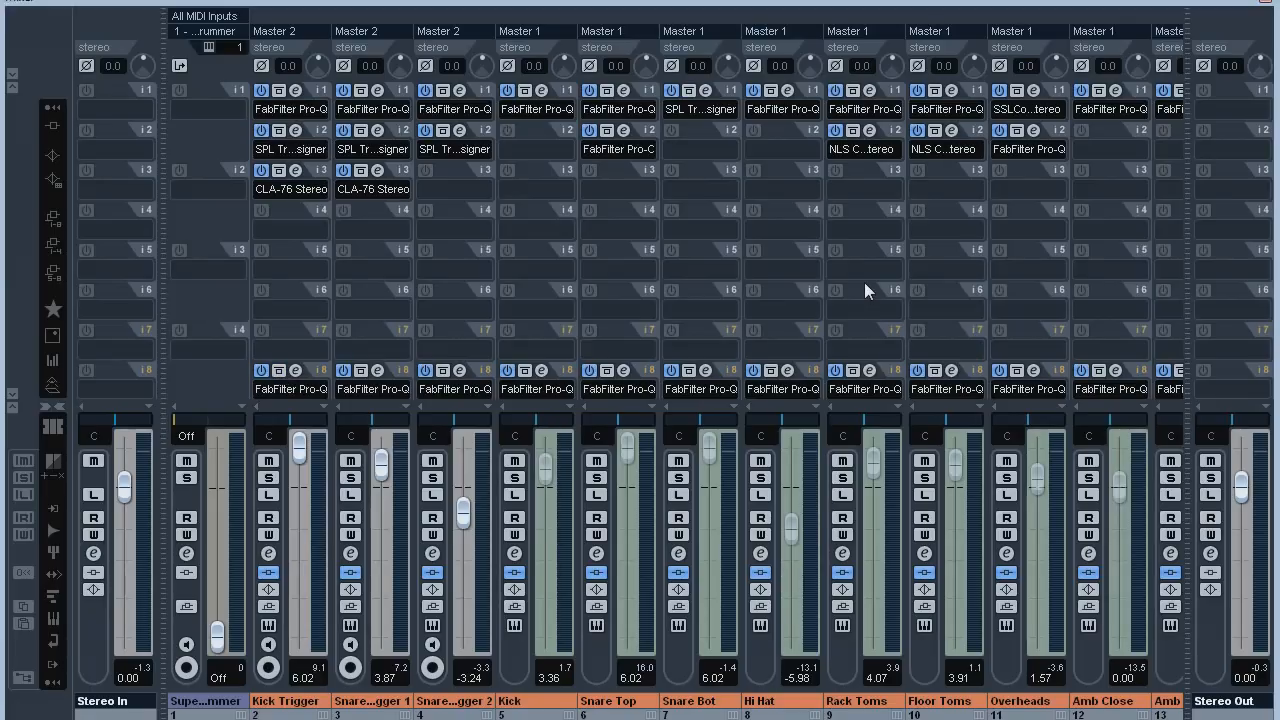
Return to the start of the track list and set the project locators from bar 1 to about bar 25.
{"action": "key", "text": "F3"}
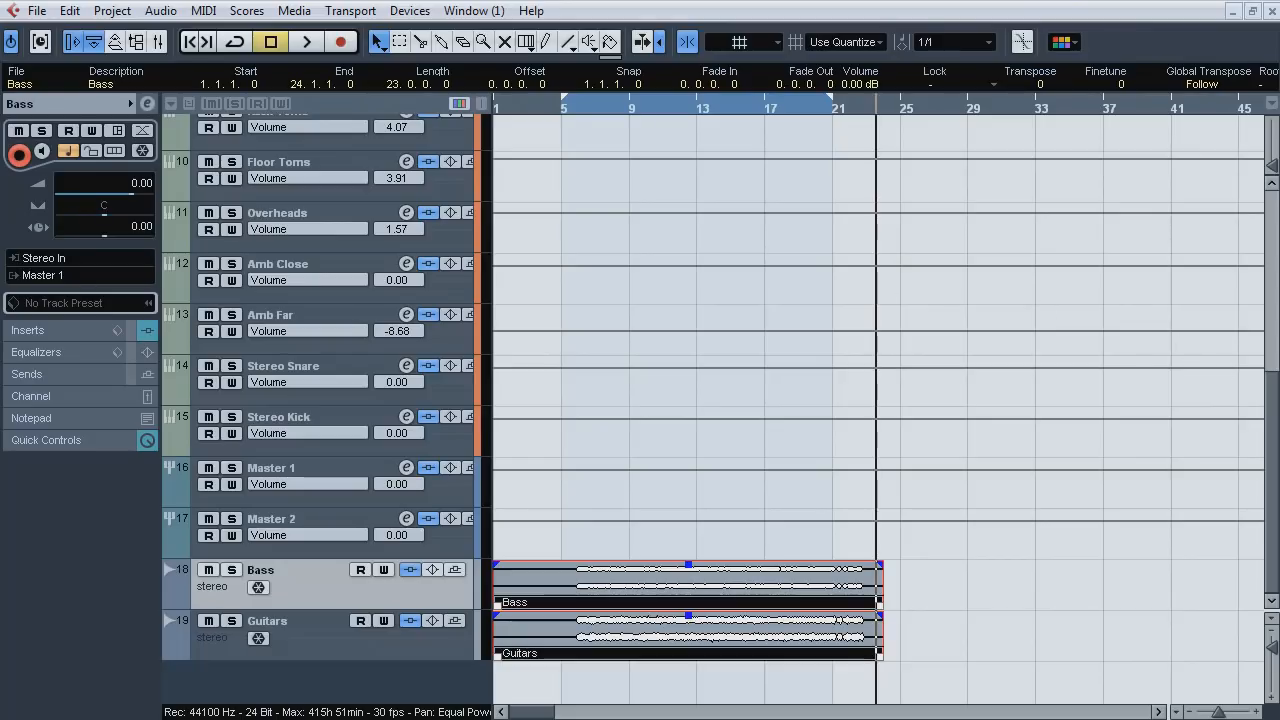
{"action": "left_click_drag", "start_coordinate": [1272, 510], "coordinate": [1272, 330]}
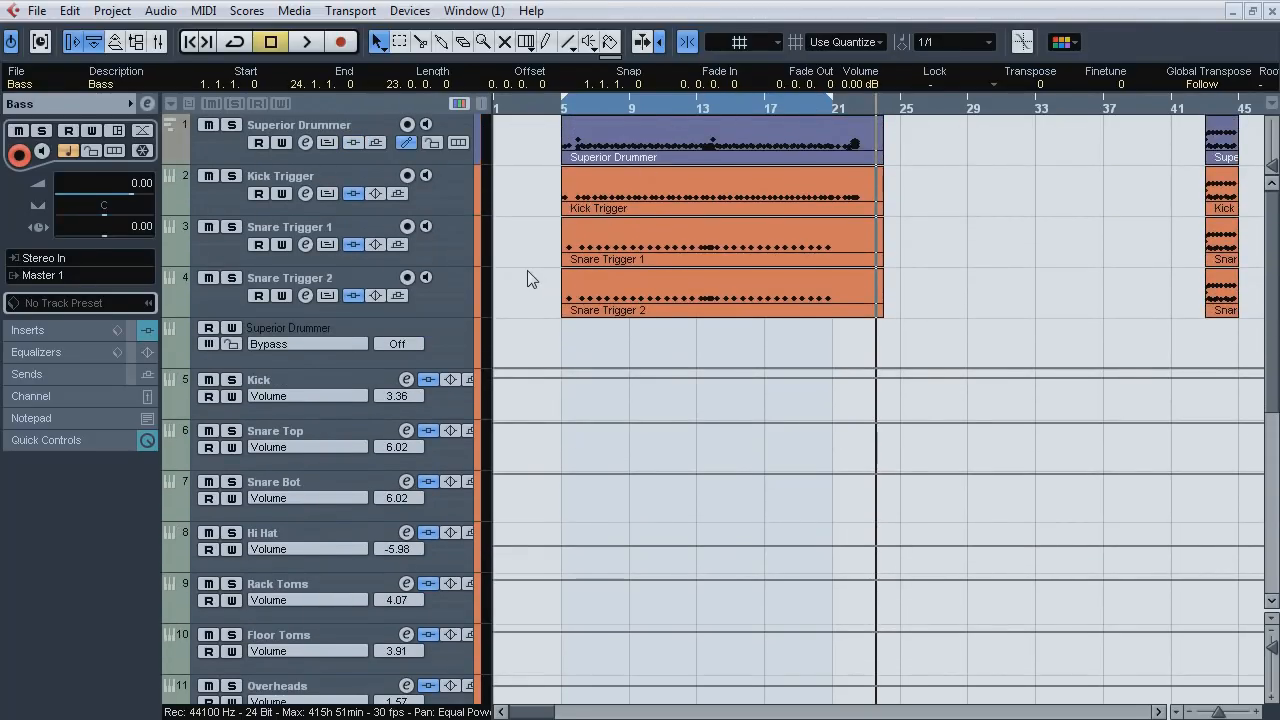
{"action": "key", "text": "F3"}
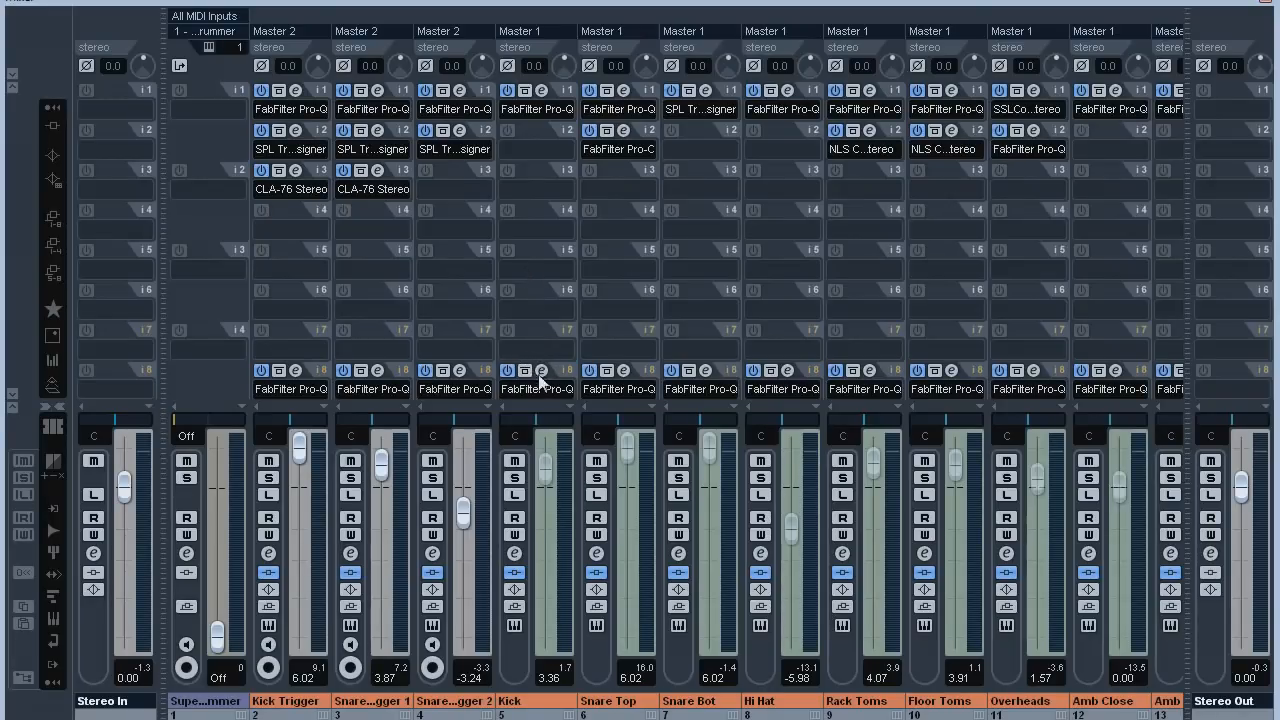
{"action": "key", "text": "F3"}
{"action": "left_click_drag", "start_coordinate": [564, 98], "coordinate": [496, 98]}
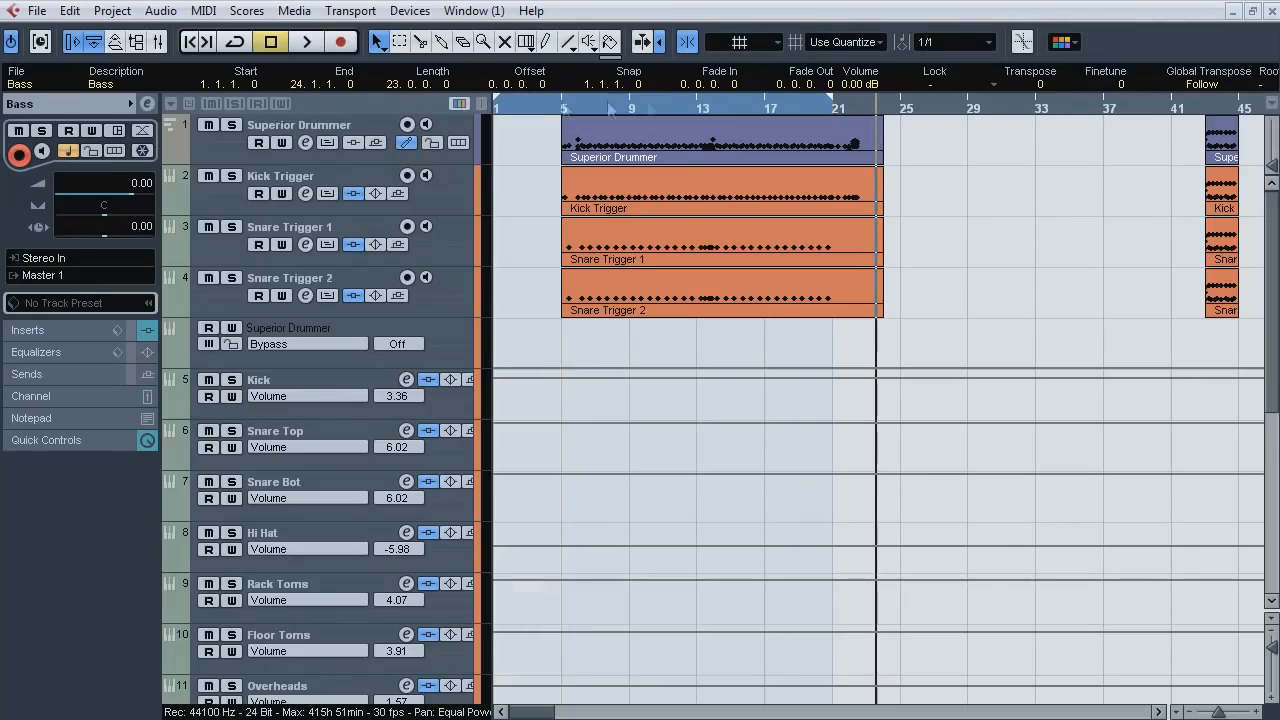
{"action": "left_click_drag", "start_coordinate": [833, 98], "coordinate": [897, 98]}
Set up a channel batch audio mixdown export covering the instrument tracks, VST instrument channels and audio channels.
{"action": "left_click", "coordinate": [36, 10]}
{"action": "mouse_move", "coordinate": [150, 363]}
{"action": "left_click", "coordinate": [400, 409]}
{"action": "left_click", "coordinate": [493, 79]}
{"action": "left_click", "coordinate": [497, 124]}
{"action": "left_click", "coordinate": [497, 140]}
{"action": "left_click", "coordinate": [497, 141]}
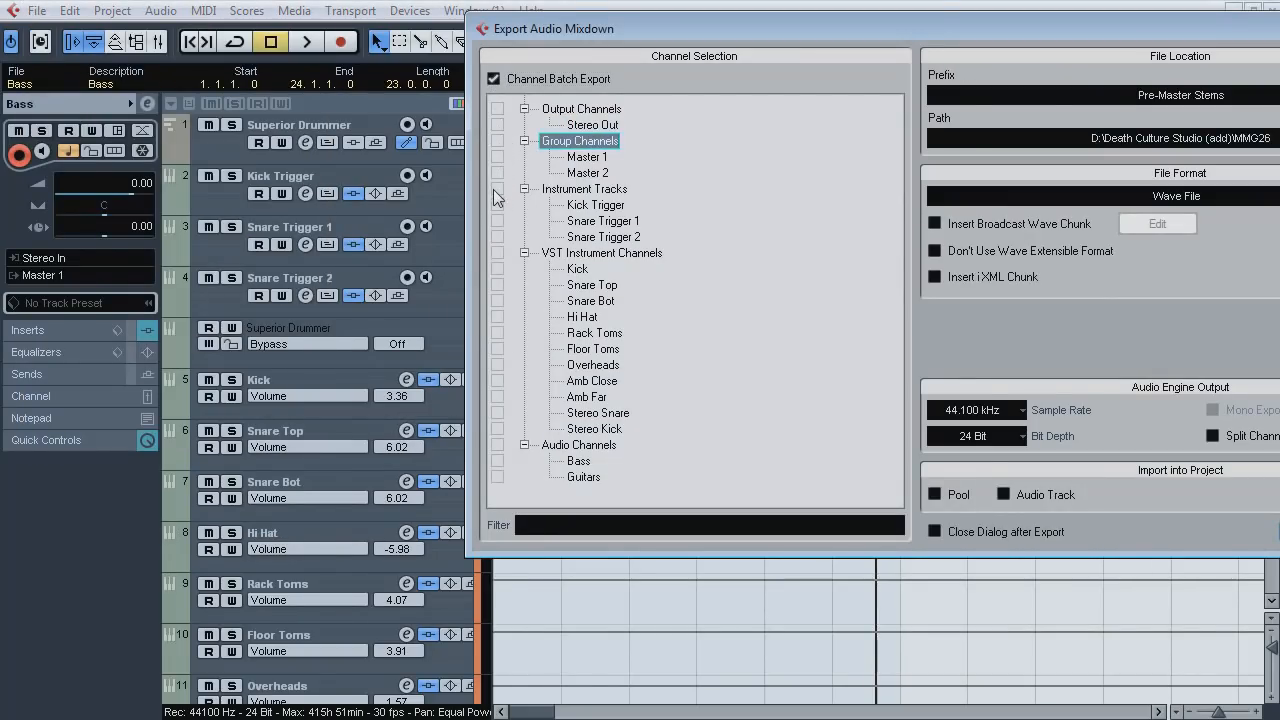
{"action": "left_click", "coordinate": [497, 188]}
{"action": "left_click", "coordinate": [497, 252]}
{"action": "left_click", "coordinate": [497, 444]}
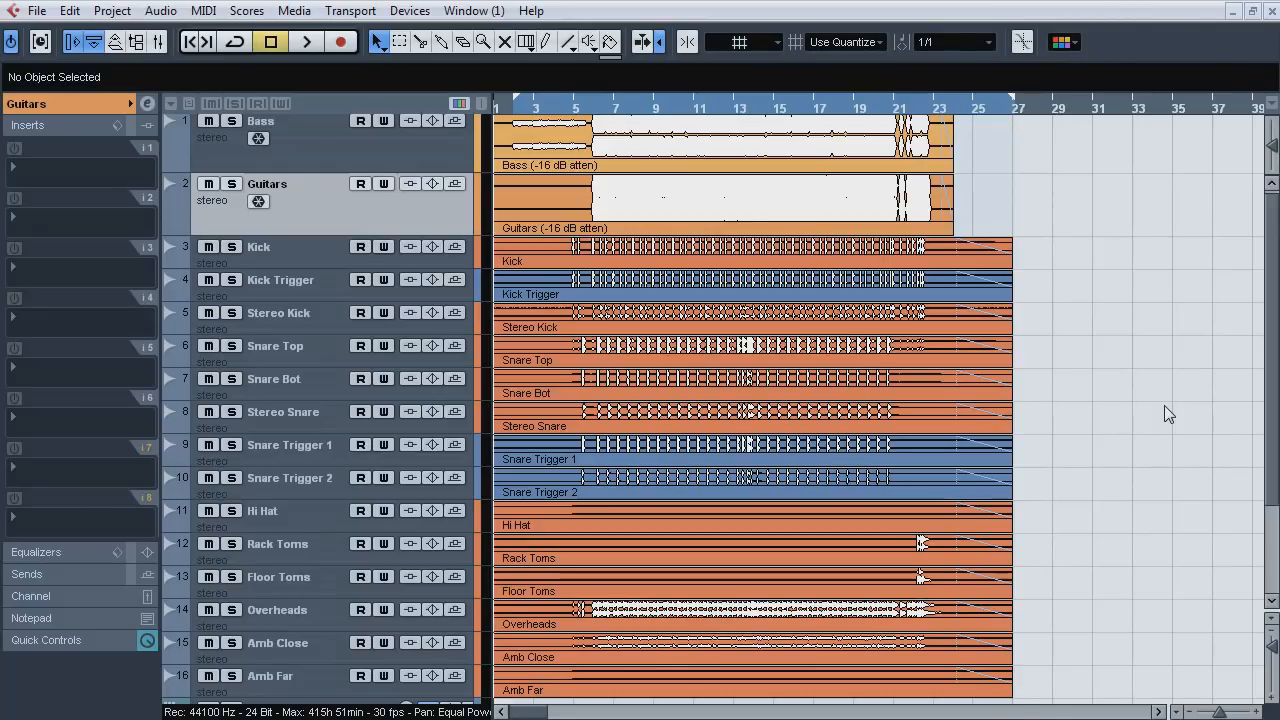
In the stems project, examine the mixer's stem channels and the Master 1 and Master 2 group inserts.
{"action": "key", "text": "F3"}
{"action": "scroll", "coordinate": [651, 360], "scroll_direction": "left", "scroll_amount": 5}
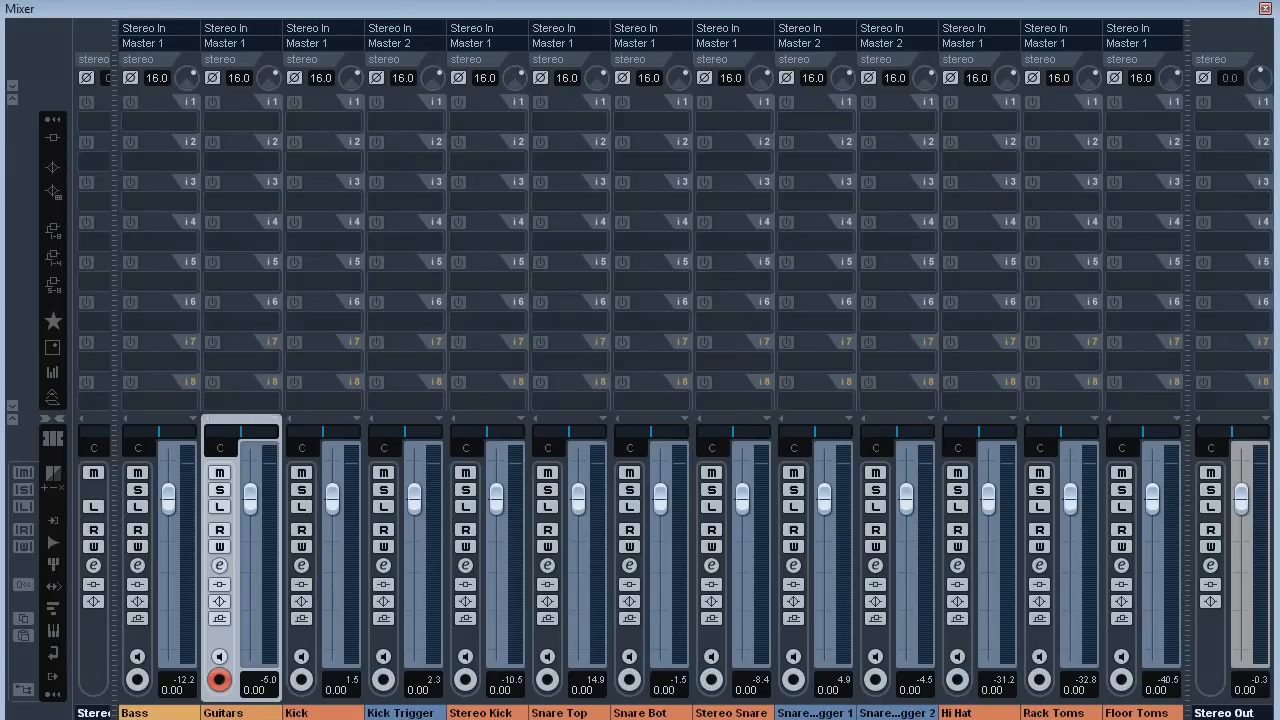
{"action": "scroll", "coordinate": [651, 360], "scroll_direction": "right", "scroll_amount": 5}
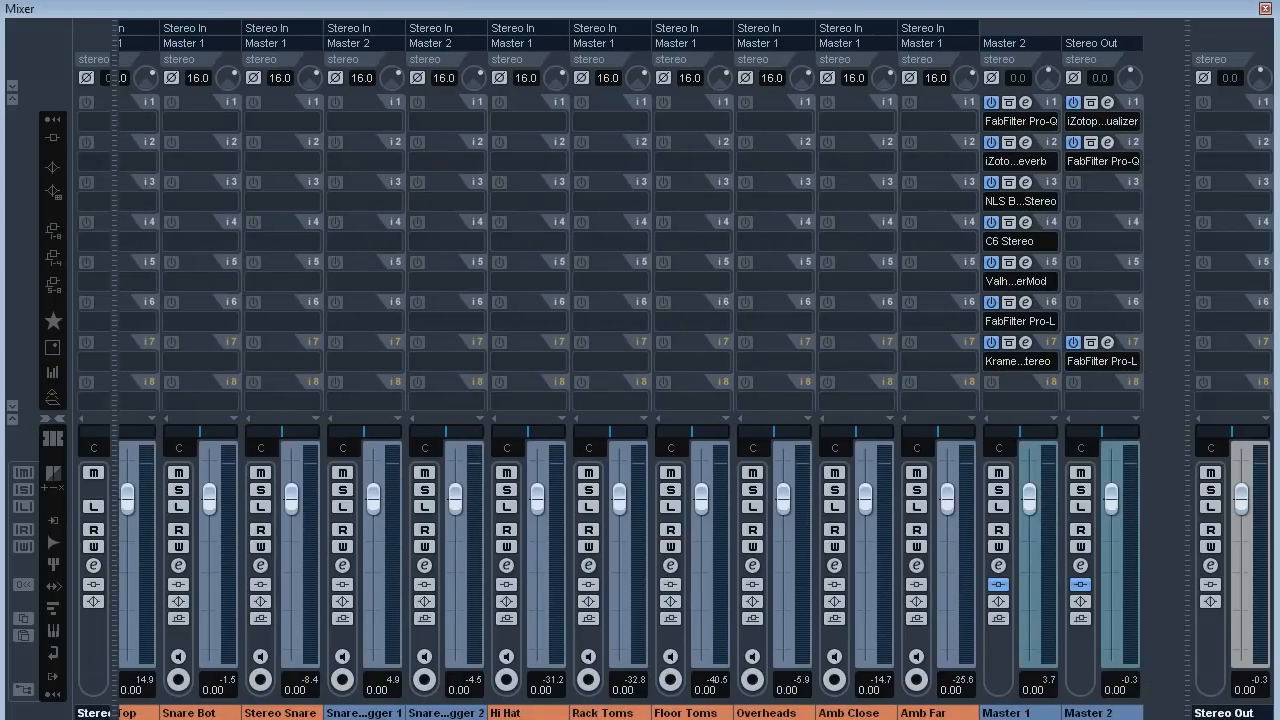
{"action": "scroll", "coordinate": [651, 360], "scroll_direction": "left", "scroll_amount": 3}
{"action": "key", "text": "F3"}
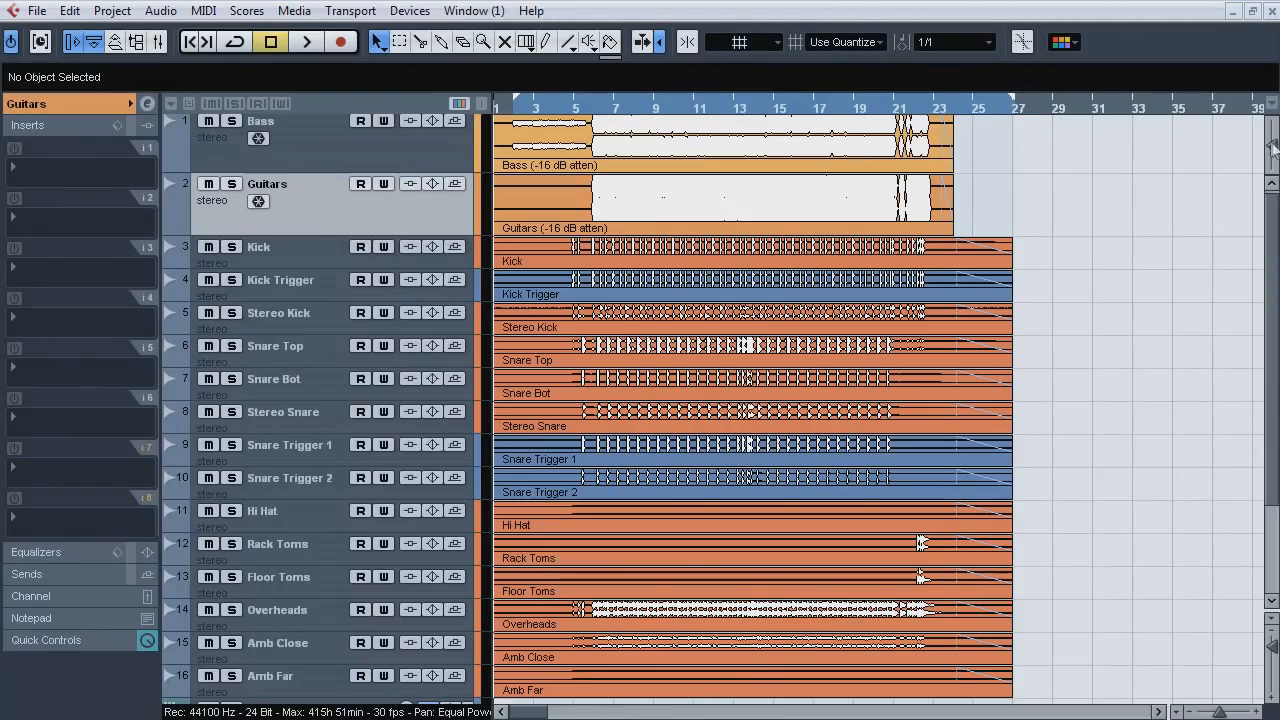
Reduce the waveform zoom of the stems and review their input gains and output routing in the mixer.
{"action": "left_click_drag", "start_coordinate": [1272, 150], "coordinate": [1273, 165]}
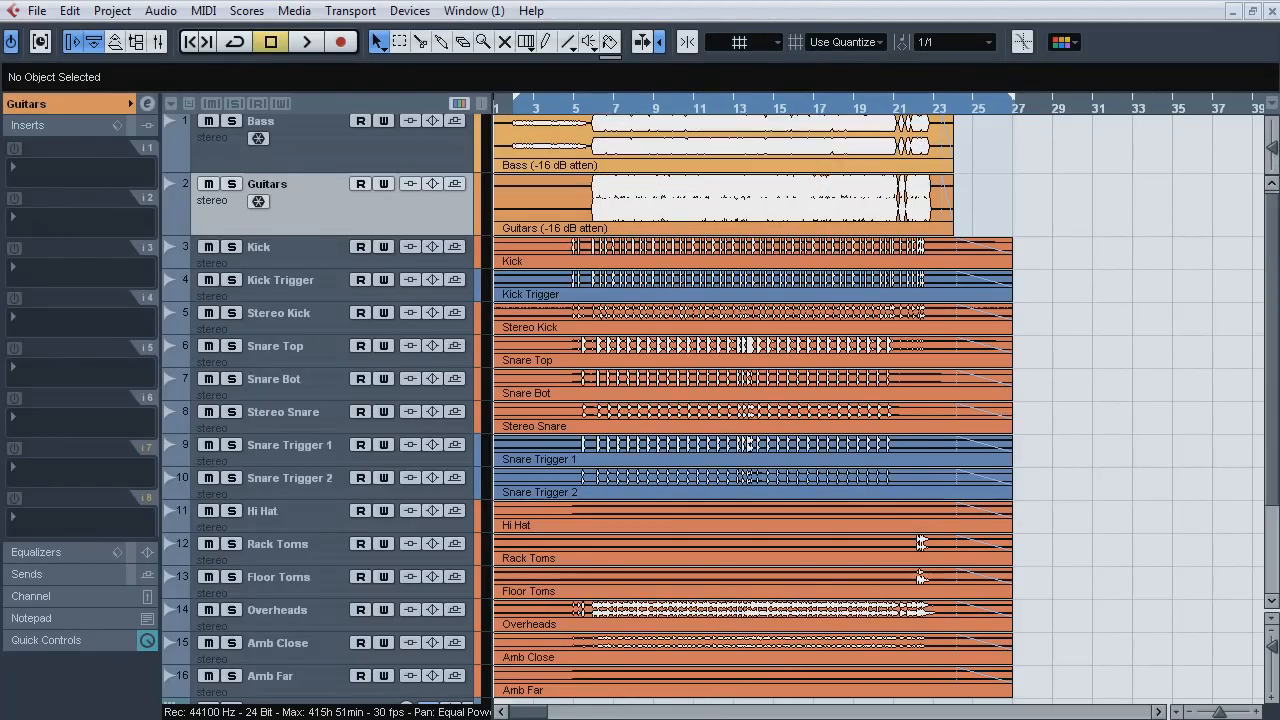
{"action": "key", "text": "F3"}
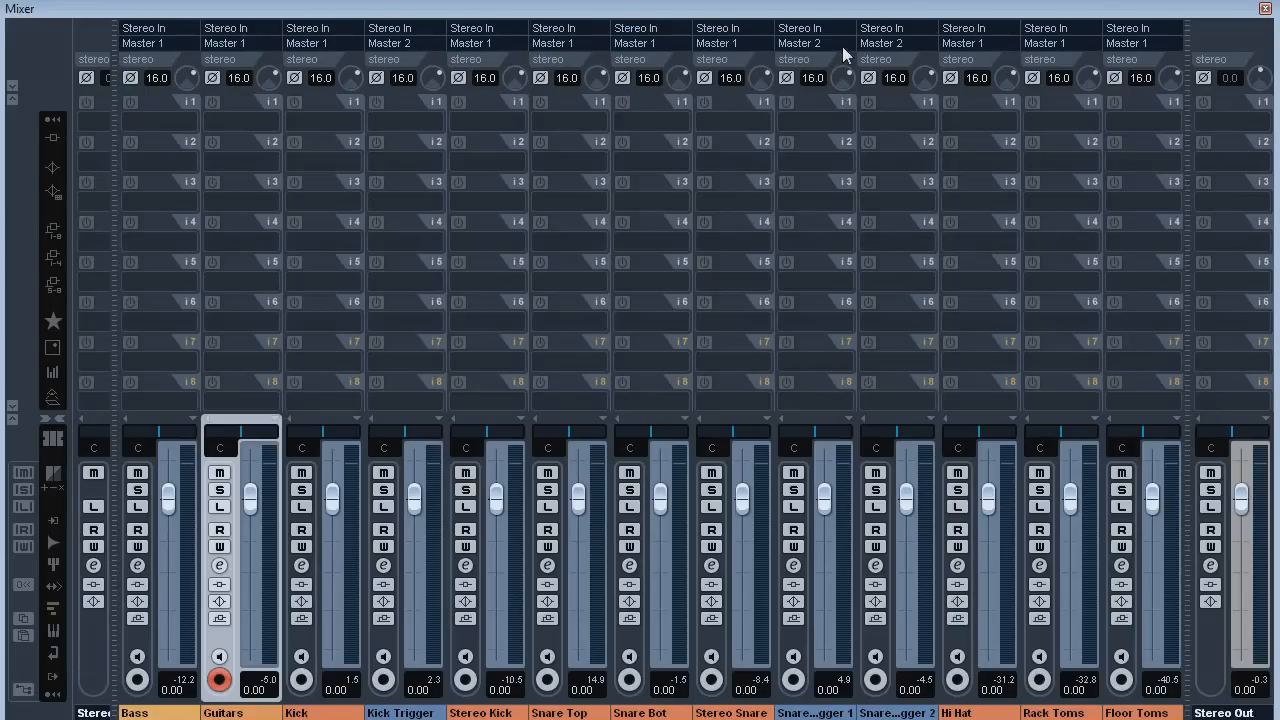
{"action": "scroll", "coordinate": [650, 558], "scroll_direction": "right", "scroll_amount": 5}
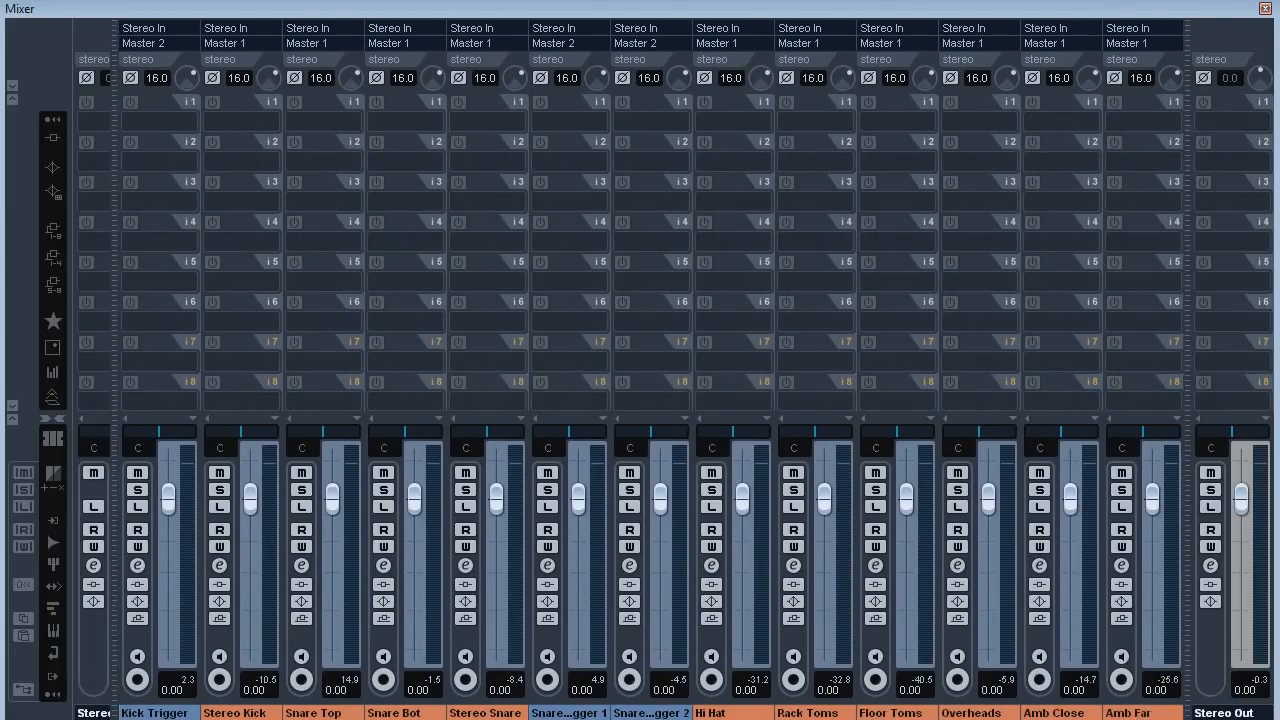
{"action": "scroll", "coordinate": [650, 558], "scroll_direction": "right", "scroll_amount": 1}
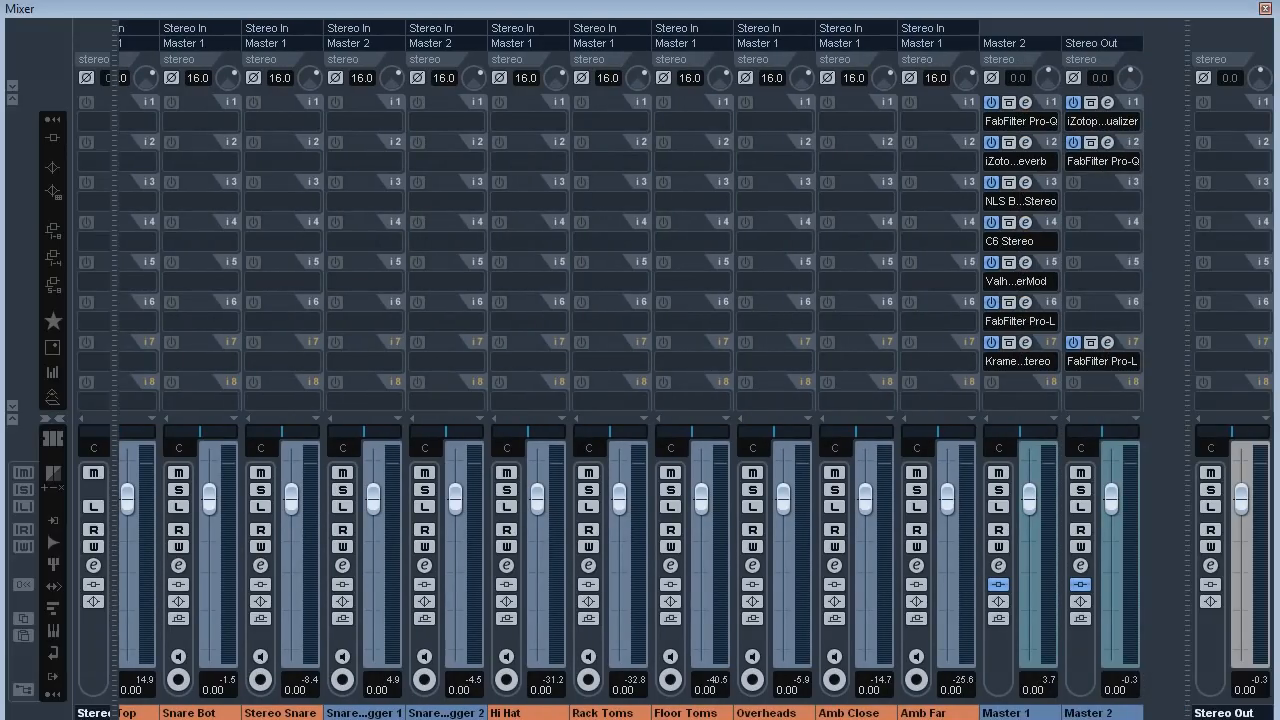
{"action": "key", "text": "F3"}
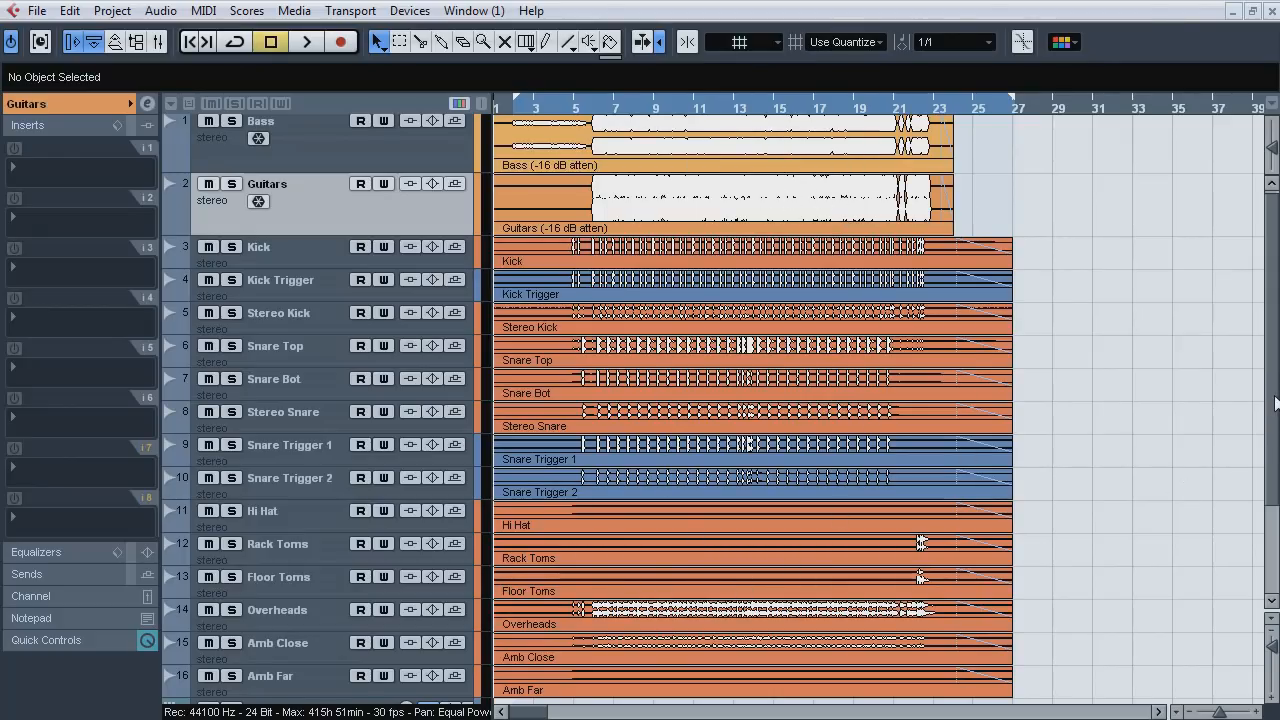
Select the Master 1 group track and solo it.
{"action": "scroll", "coordinate": [1000, 540], "scroll_direction": "down", "scroll_amount": 5}
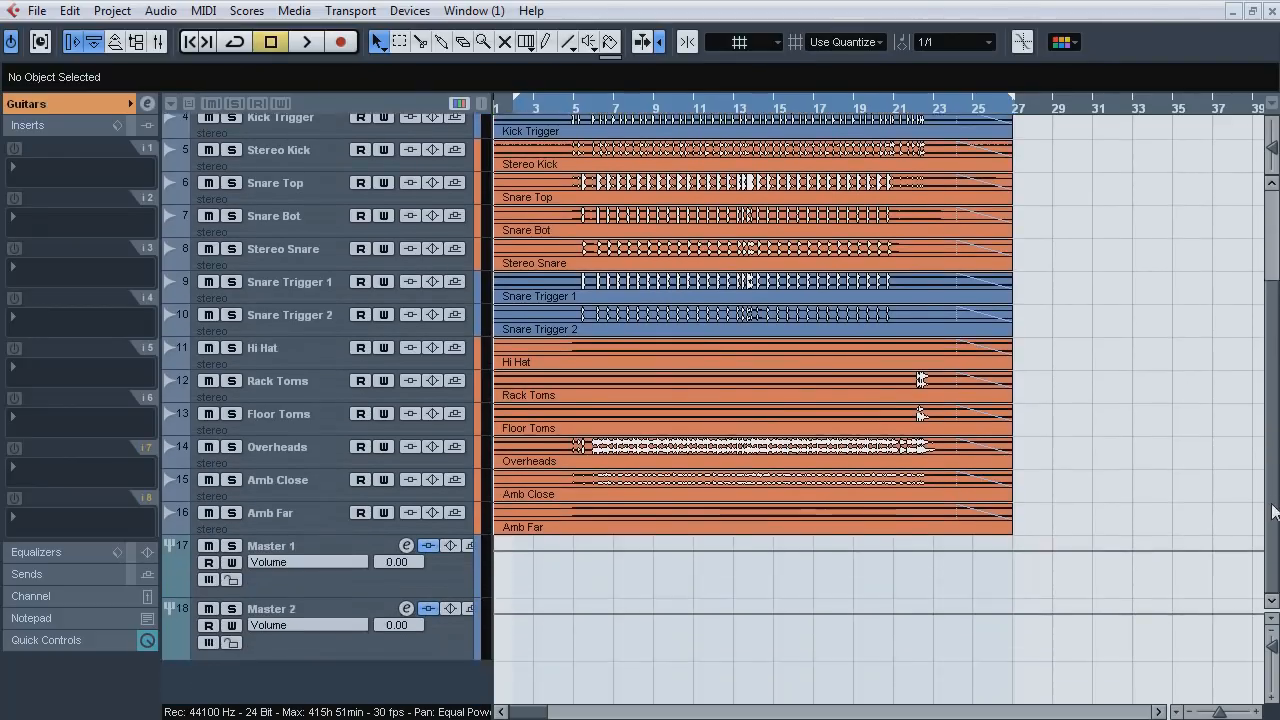
{"action": "left_click", "coordinate": [445, 582]}
{"action": "left_click", "coordinate": [233, 546]}
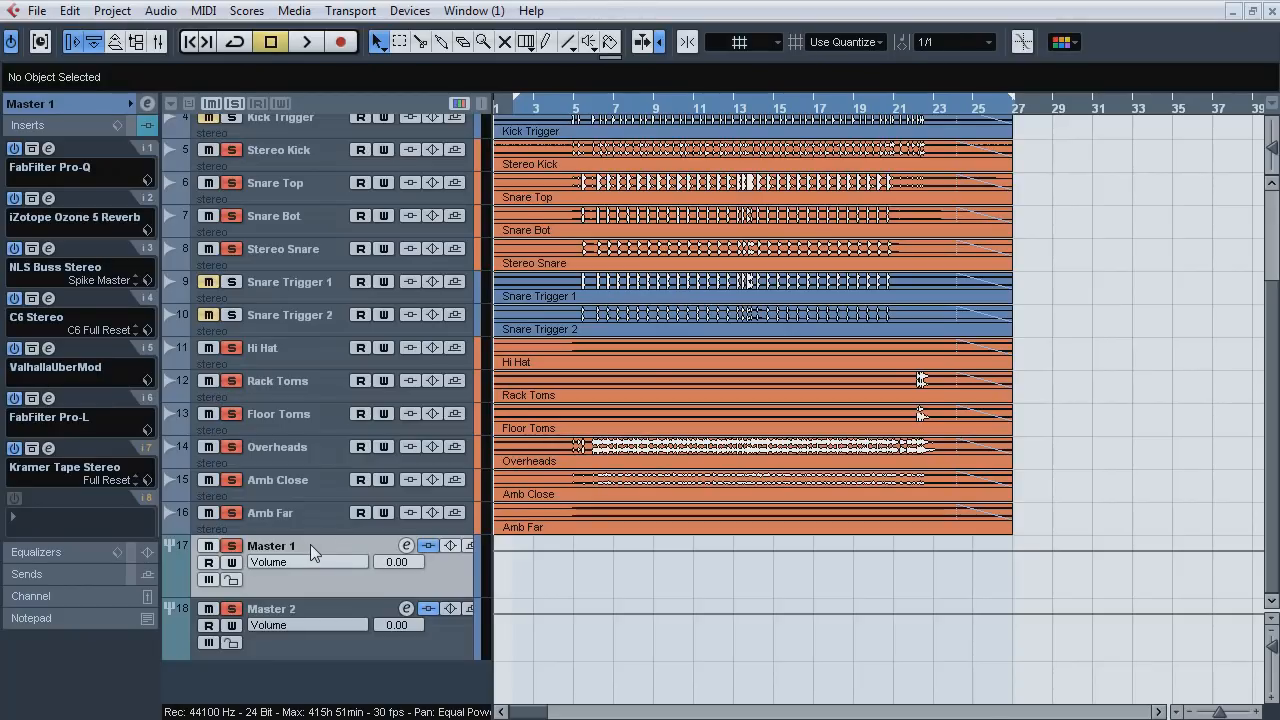
Set the locators from bar 5 to bar 23 and place the playback cursor at bar 5.
{"action": "left_click", "coordinate": [575, 108], "text": "ctrl"}
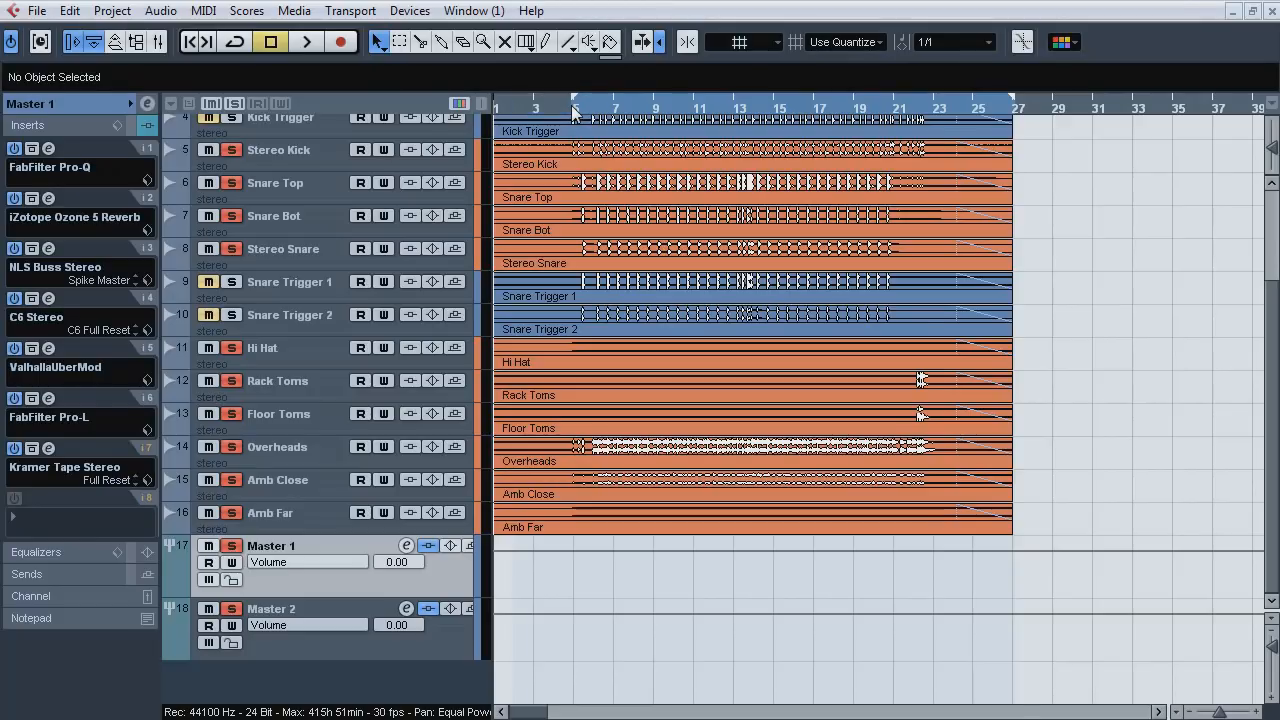
{"action": "left_click", "coordinate": [936, 108], "text": "alt"}
{"action": "left_click", "coordinate": [573, 110]}
Audition the Master 1 insert 1 Pro-Q low cut during playback, comparing bypass and listening to the band alone, and close it.
{"action": "left_click", "coordinate": [78, 160]}
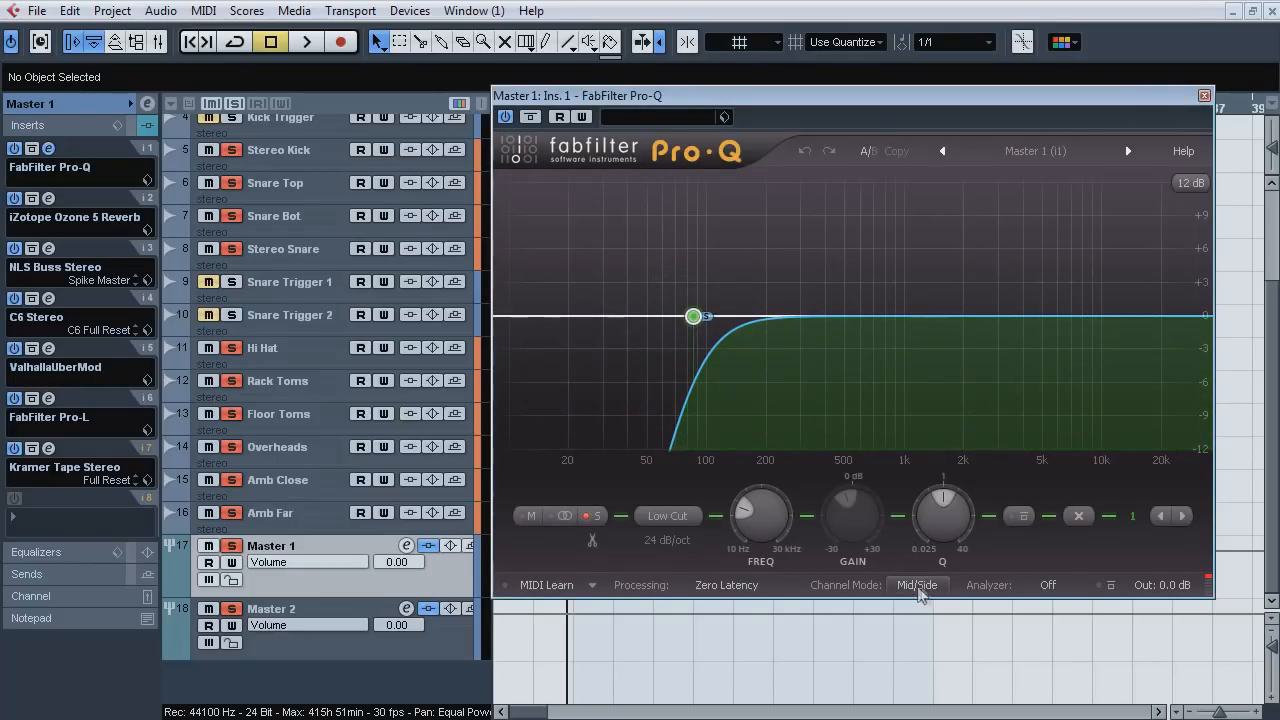
{"action": "key", "text": "space"}
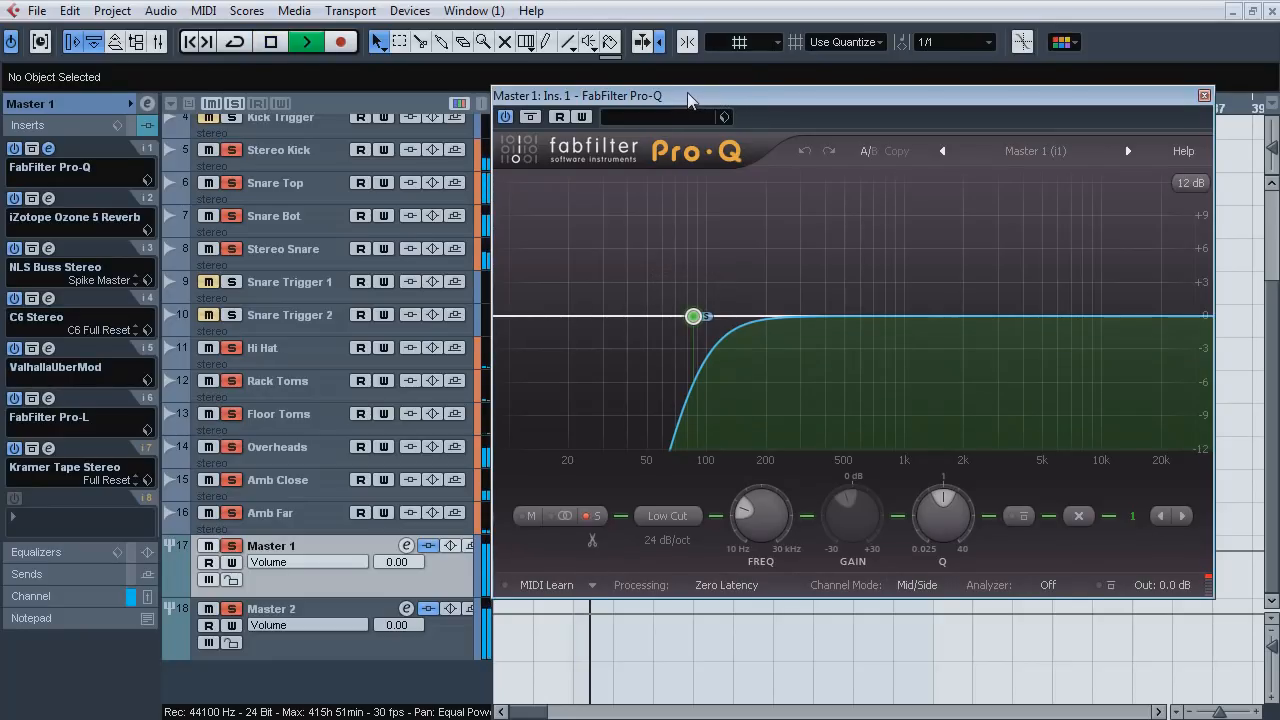
{"action": "left_click", "coordinate": [528, 119]}
{"action": "left_click", "coordinate": [528, 119]}
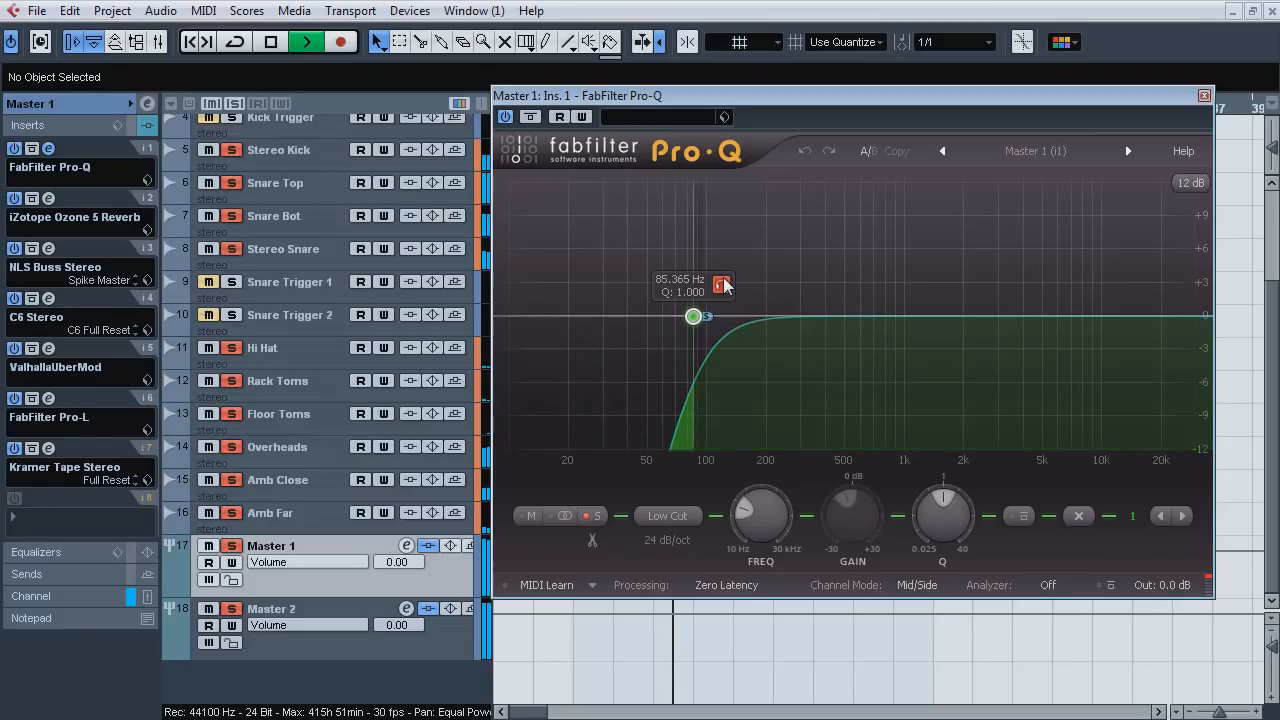
{"action": "left_click", "coordinate": [723, 285]}
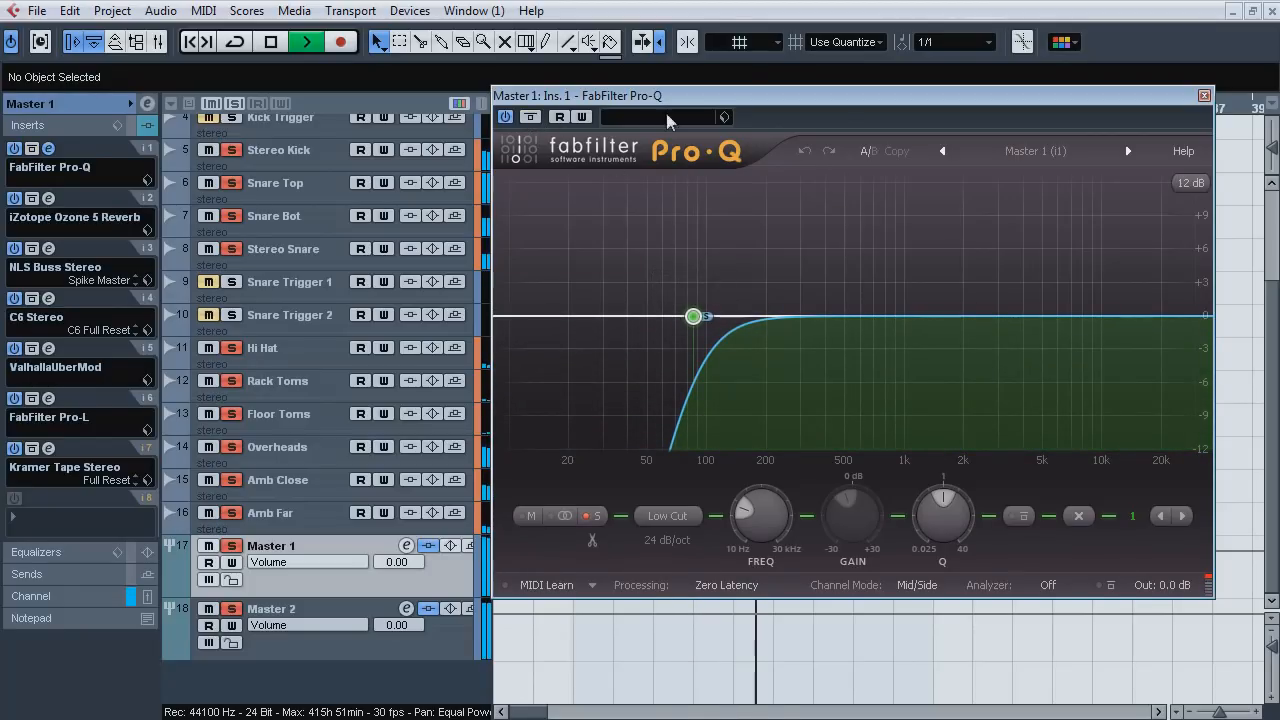
{"action": "key", "text": "space"}
{"action": "left_click", "coordinate": [50, 149]}
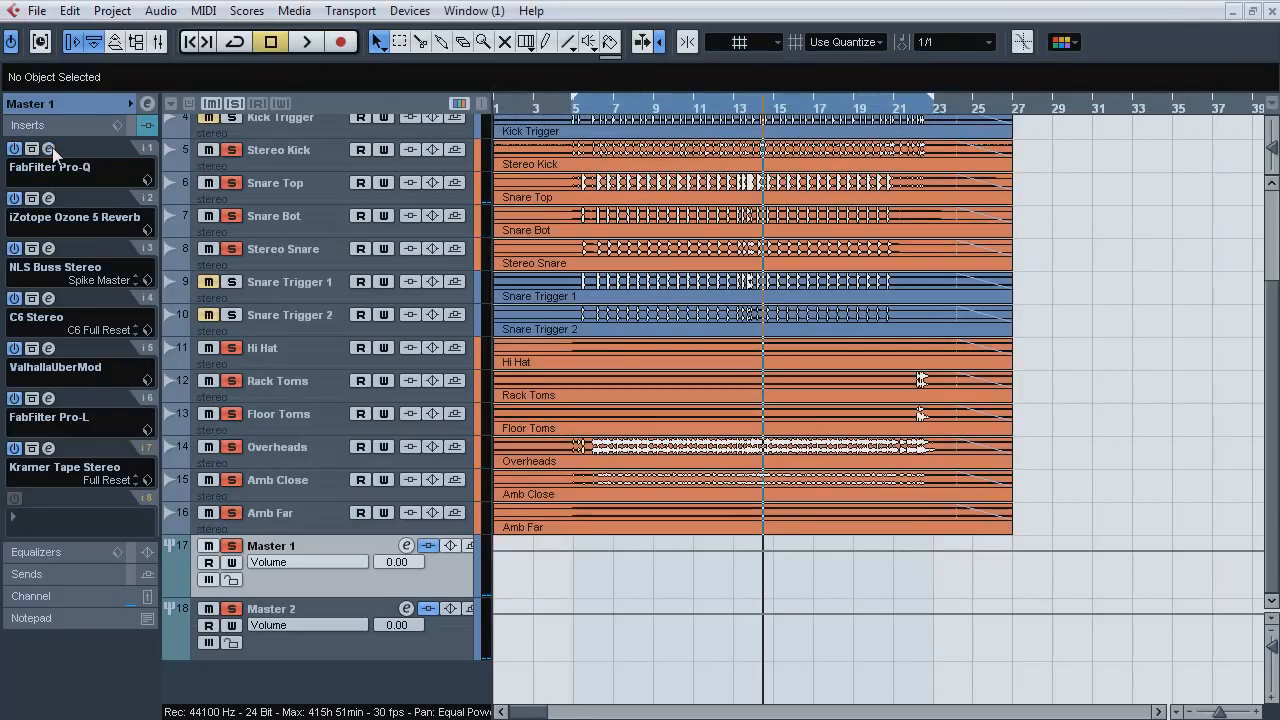
Audition the Master 1 insert 2 Ozone 5 Reverb in cycled playback, checking solo wet and bypass, and close its window.
{"action": "left_click", "coordinate": [50, 199]}
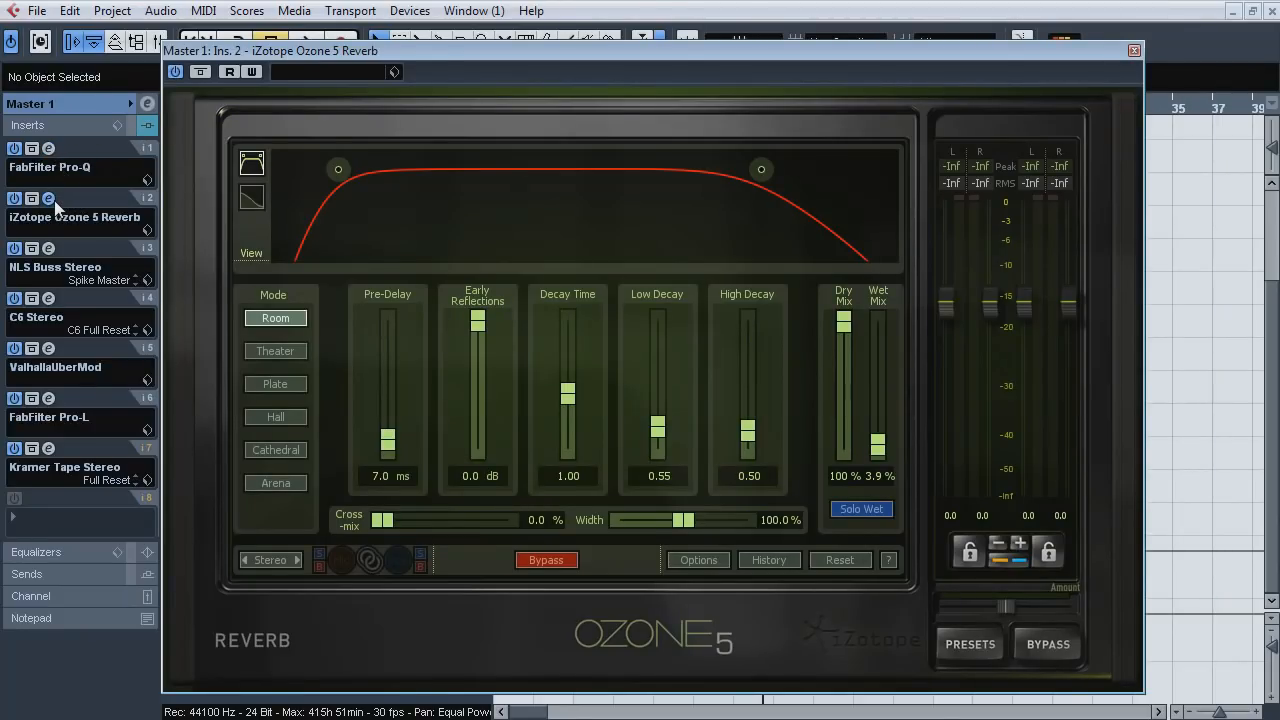
{"action": "key", "text": "space"}
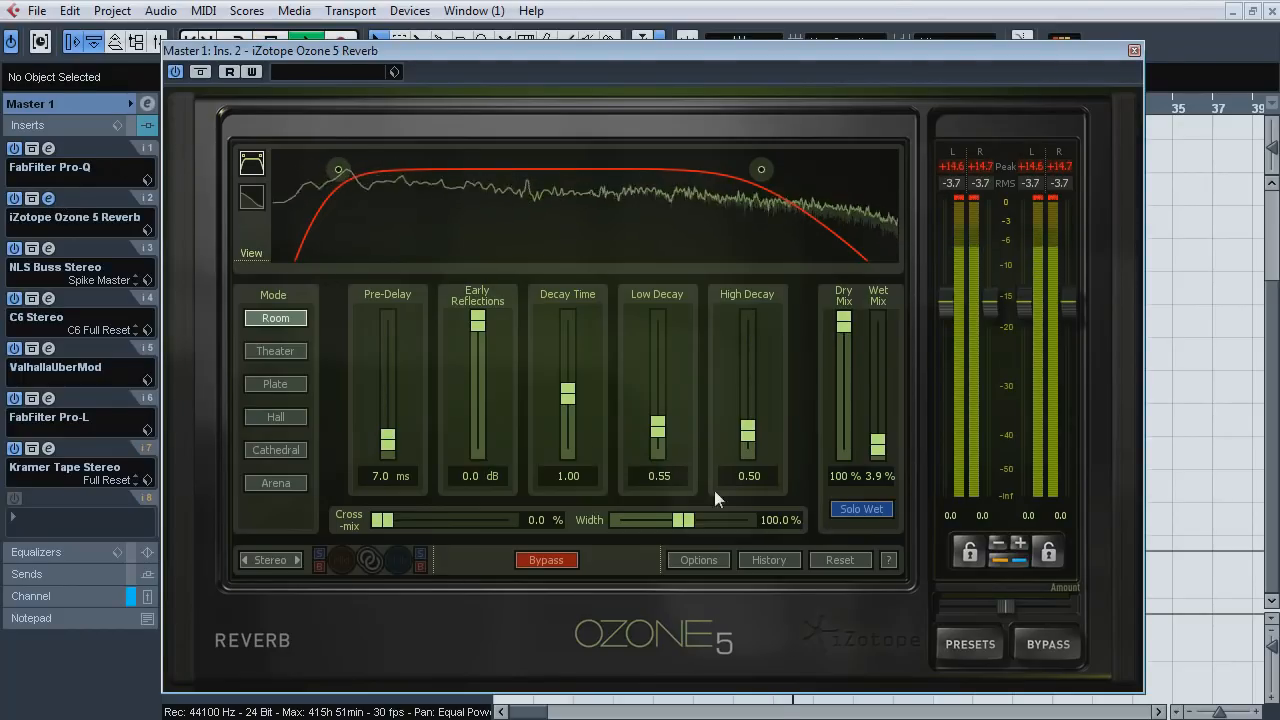
{"action": "left_click", "coordinate": [874, 515]}
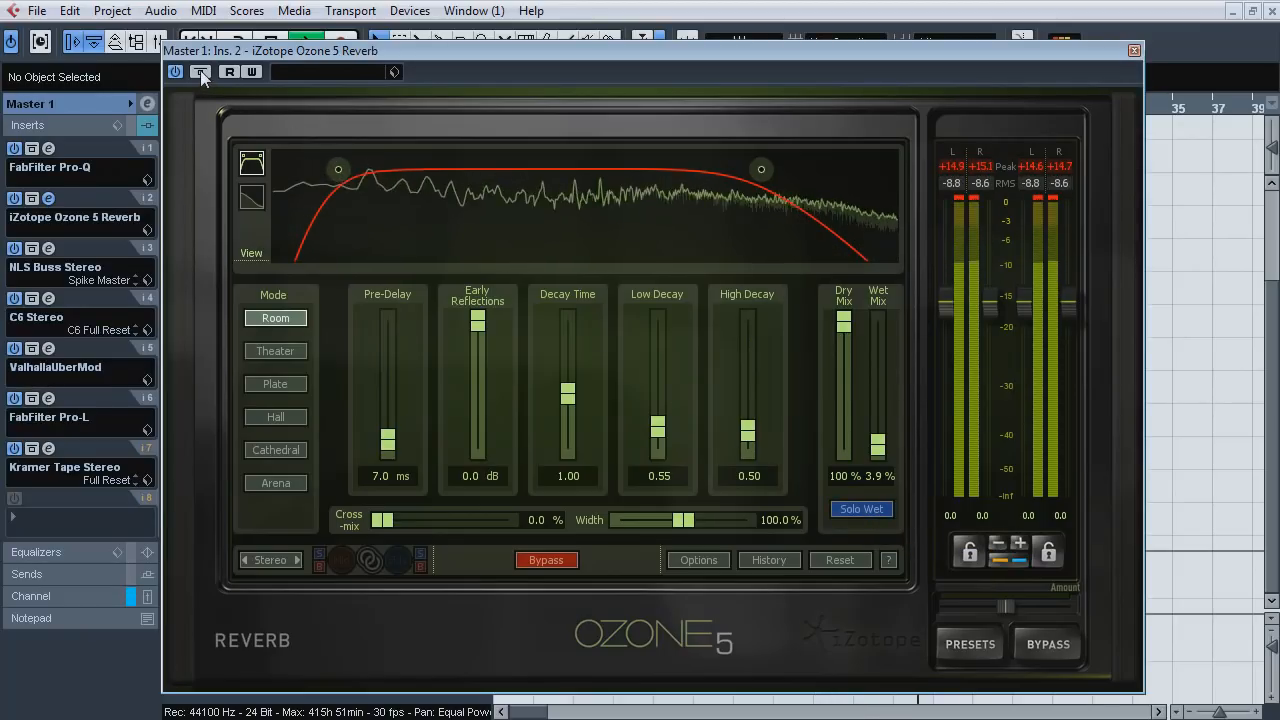
{"action": "left_click_drag", "start_coordinate": [230, 50], "coordinate": [235, 95]}
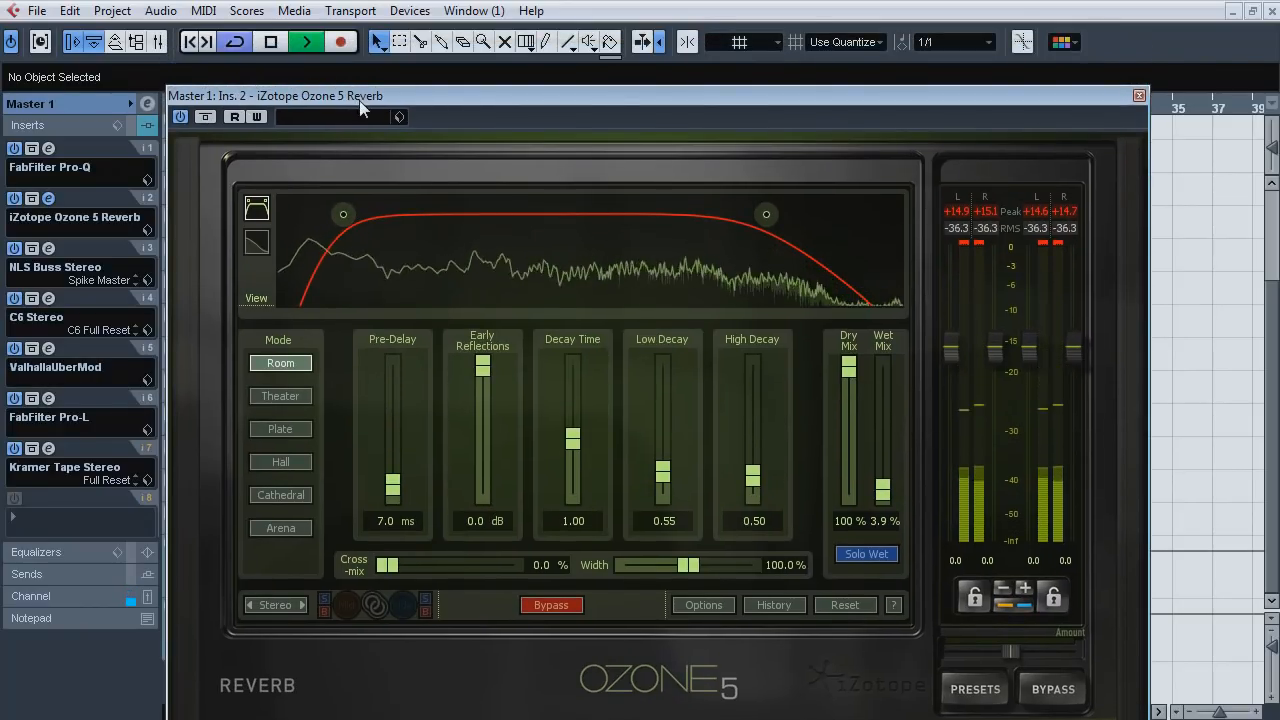
{"action": "left_click_drag", "start_coordinate": [359, 100], "coordinate": [373, 238]}
{"action": "left_click_drag", "start_coordinate": [583, 233], "coordinate": [570, 40]}
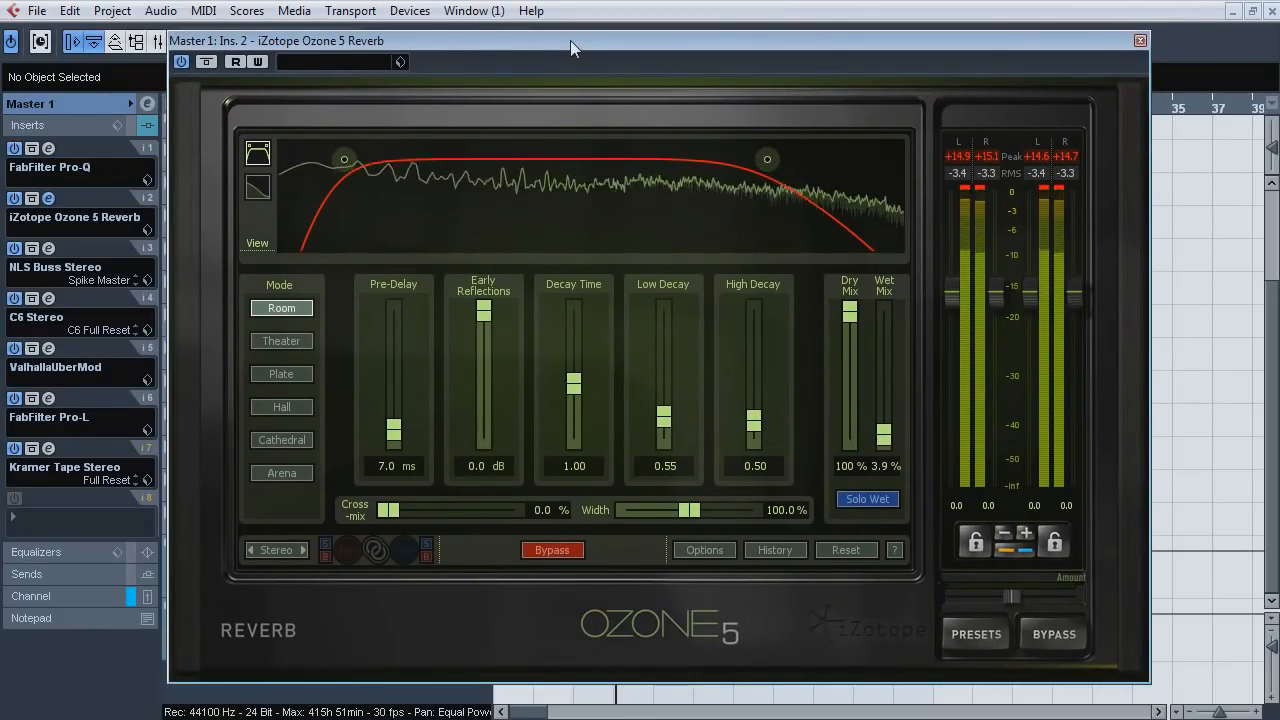
{"action": "left_click", "coordinate": [207, 62]}
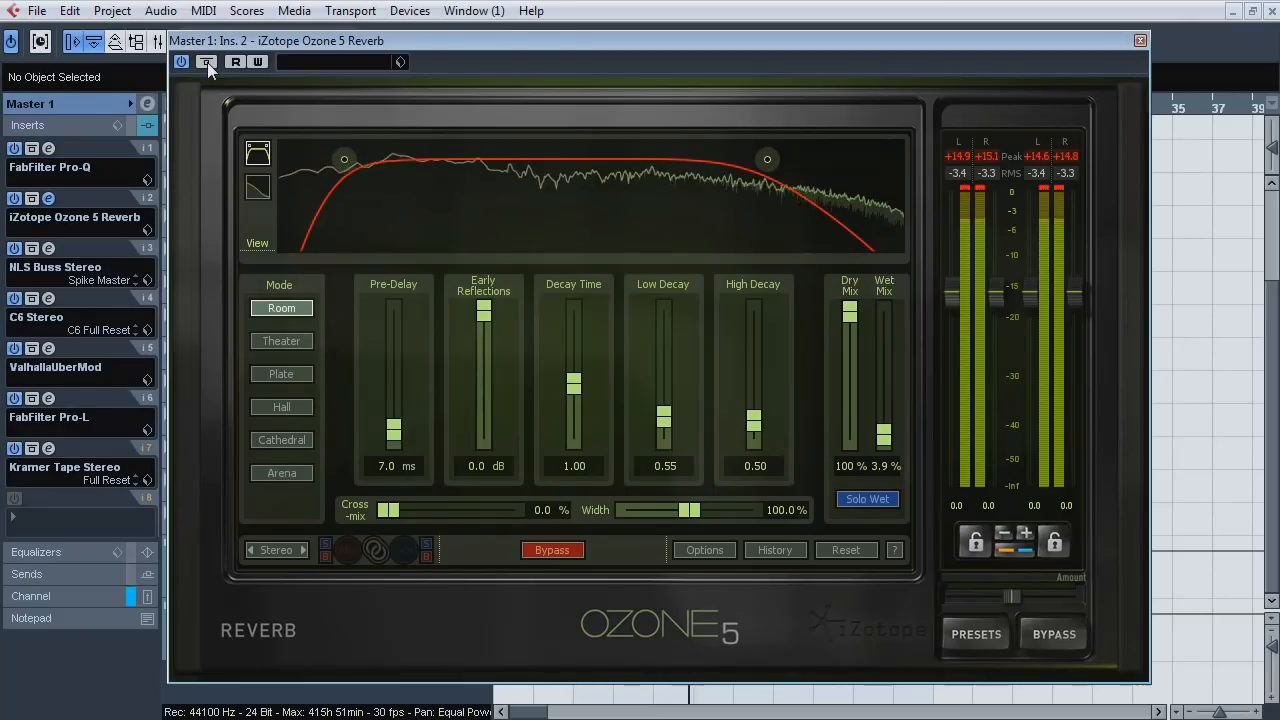
{"action": "left_click", "coordinate": [48, 198]}
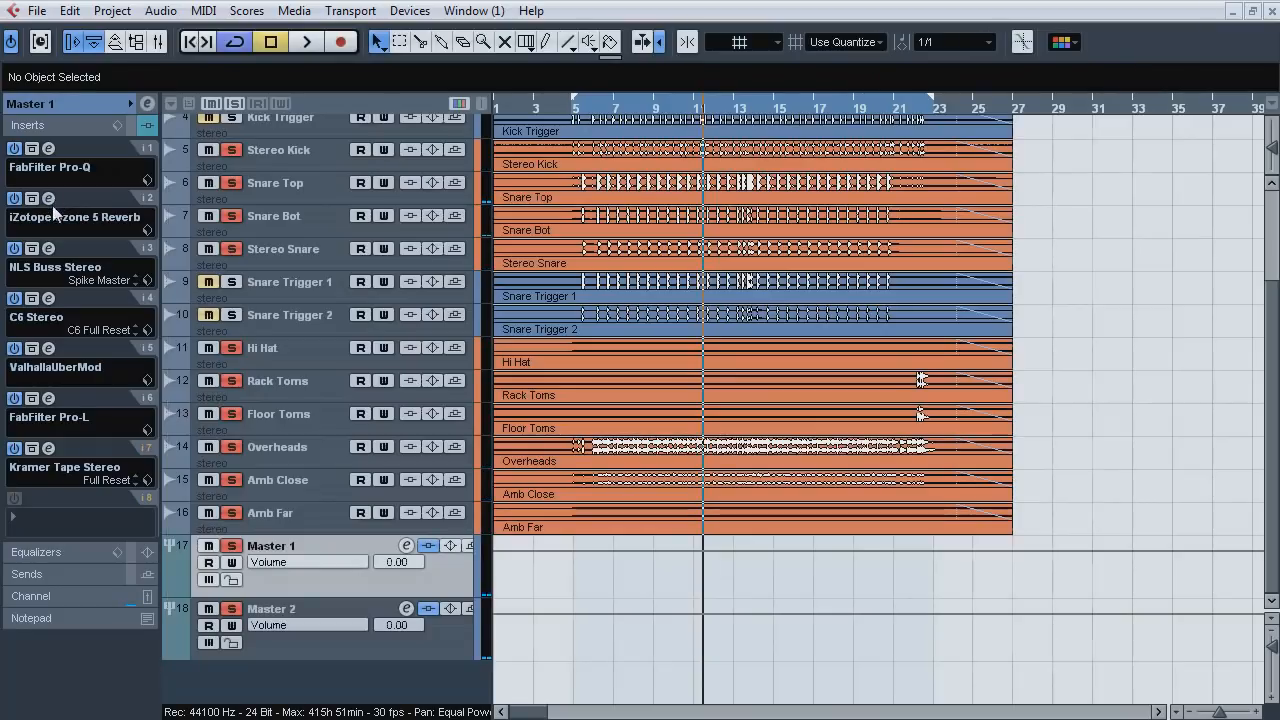
Audition the Master 1 insert 3 NLS Buss during playback, toggling its bypass to compare, and close its window.
{"action": "left_click", "coordinate": [48, 248]}
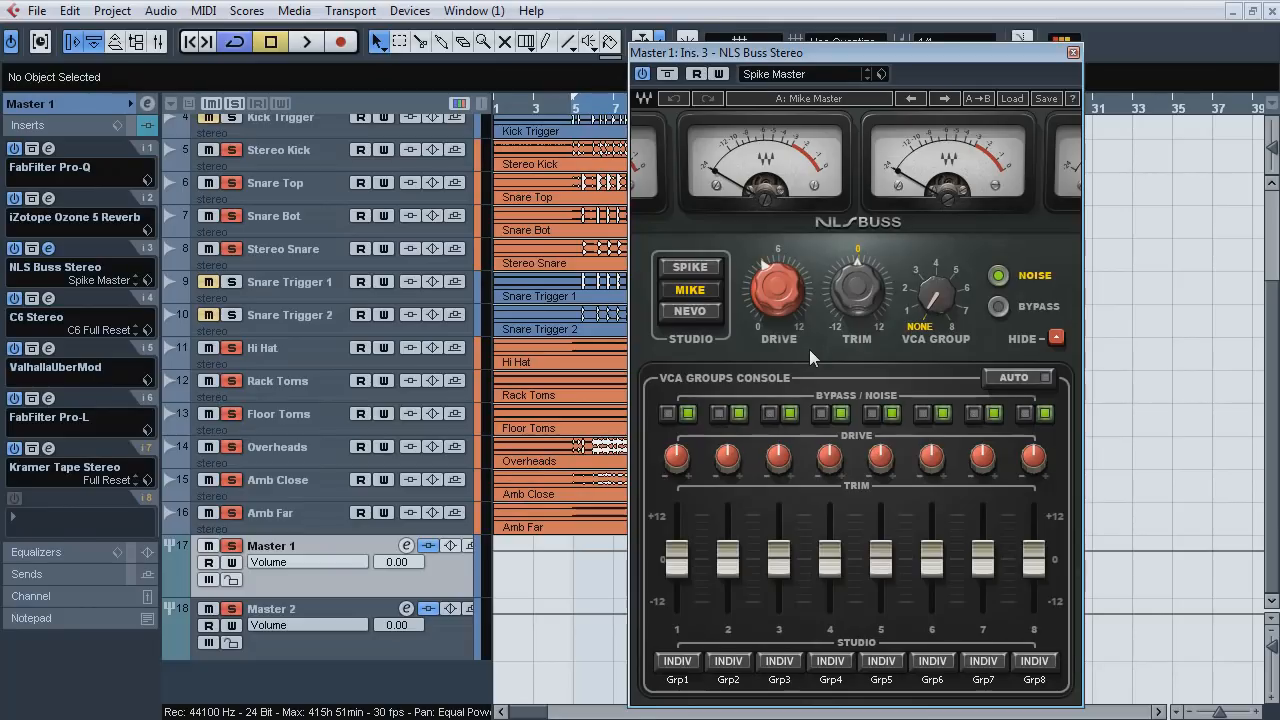
{"action": "key", "text": "space"}
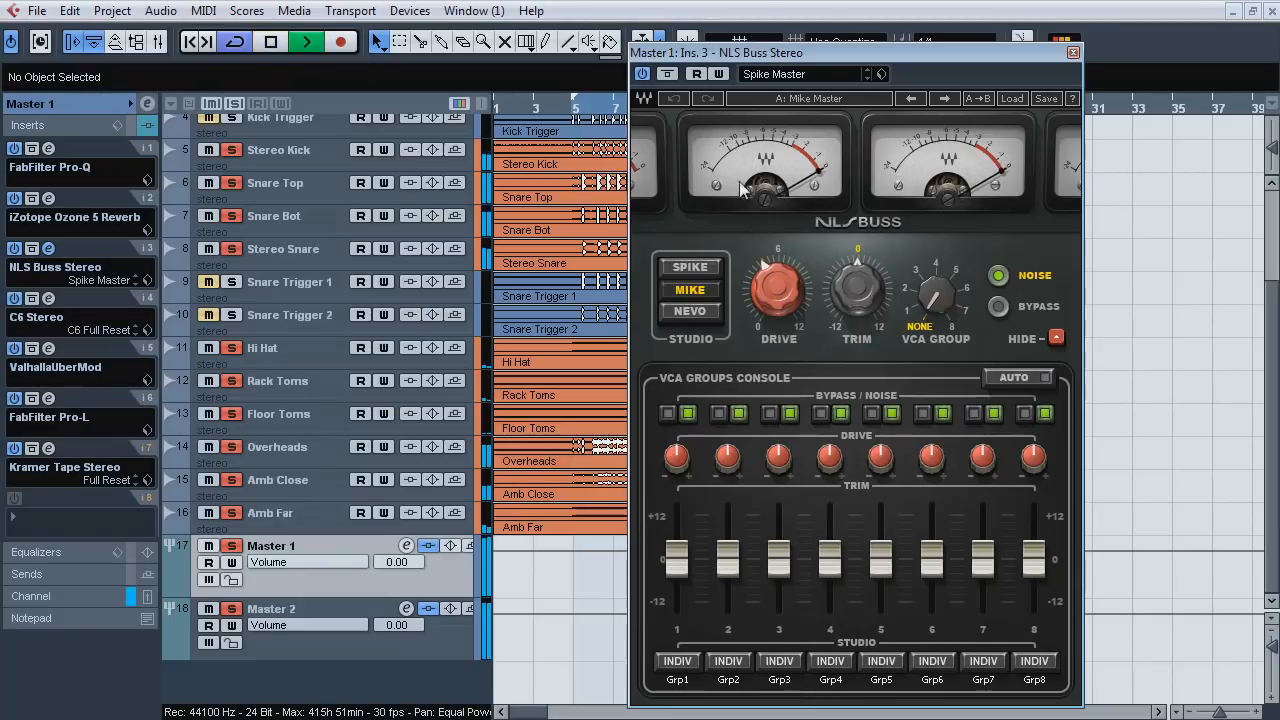
{"action": "left_click", "coordinate": [669, 77]}
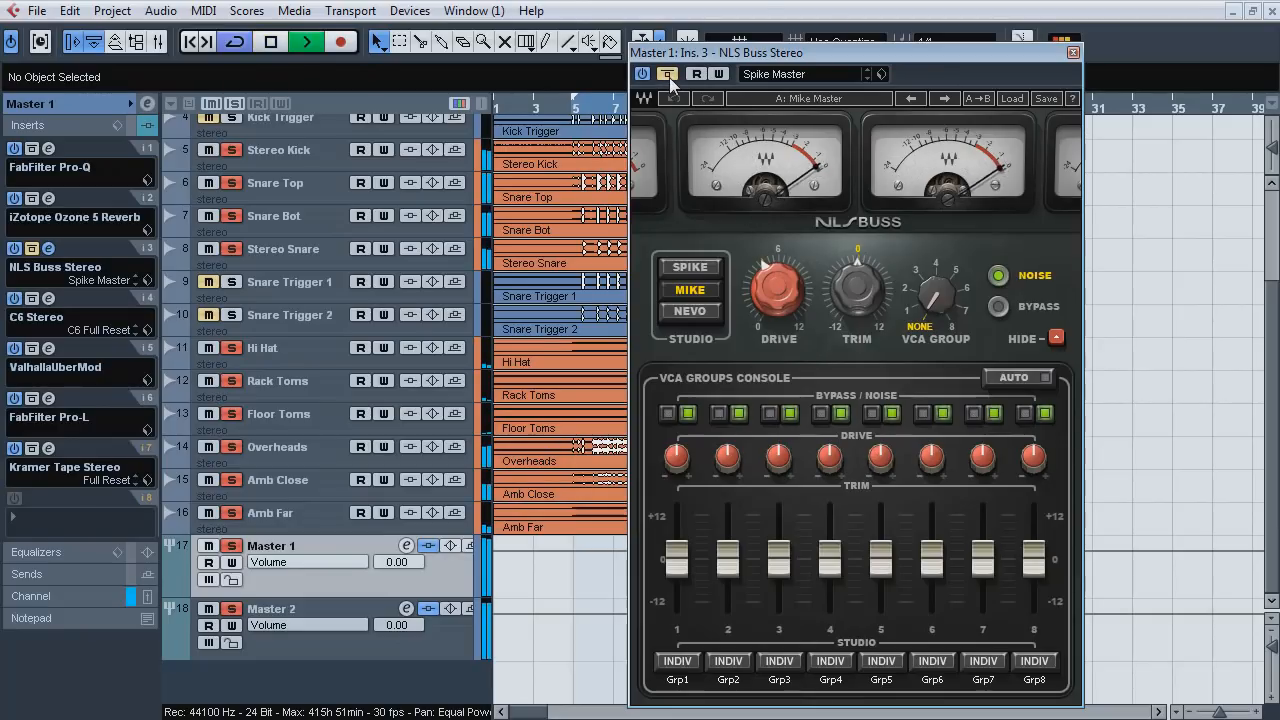
{"action": "left_click", "coordinate": [669, 77]}
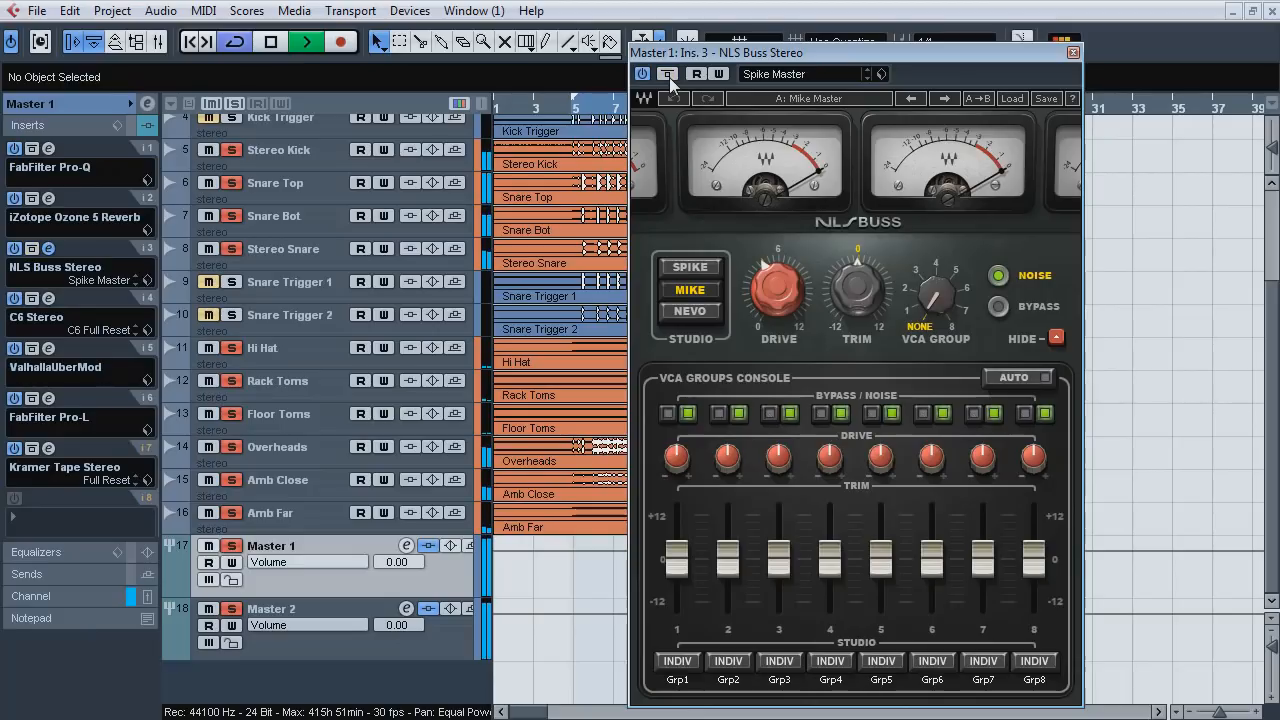
{"action": "left_click", "coordinate": [669, 77]}
{"action": "left_click", "coordinate": [669, 77]}
{"action": "key", "text": "space"}
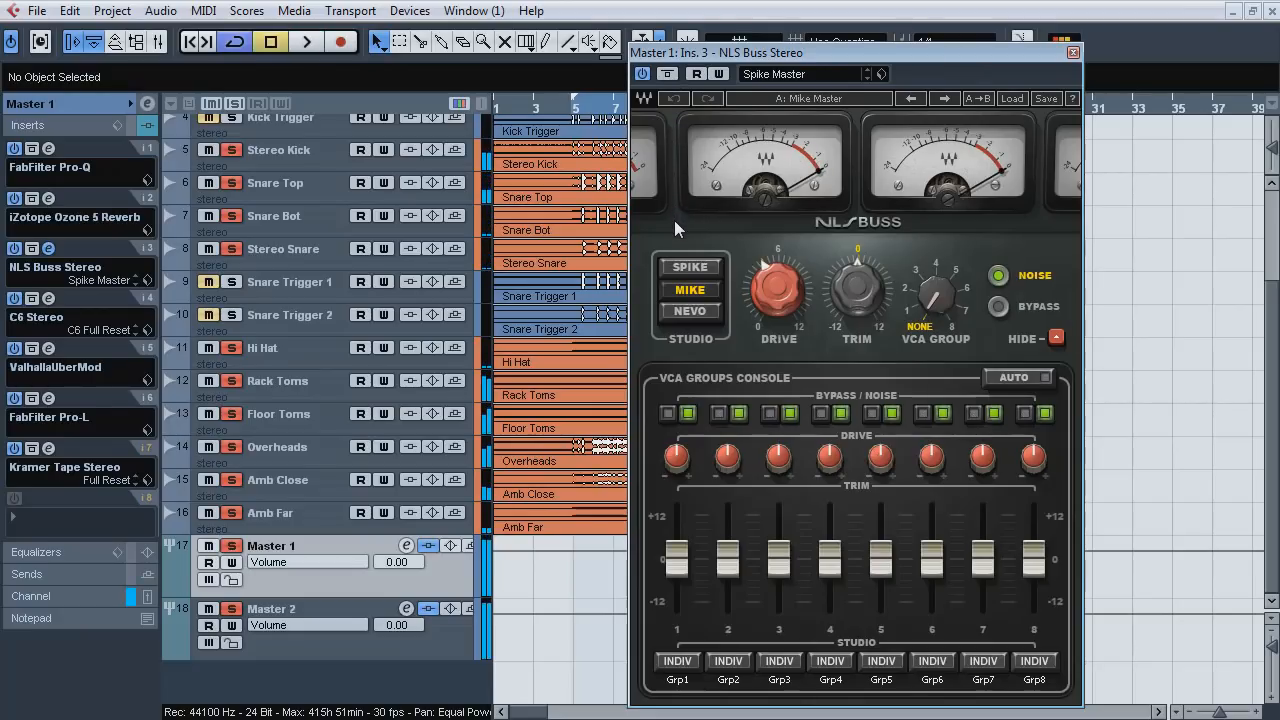
{"action": "left_click", "coordinate": [48, 248]}
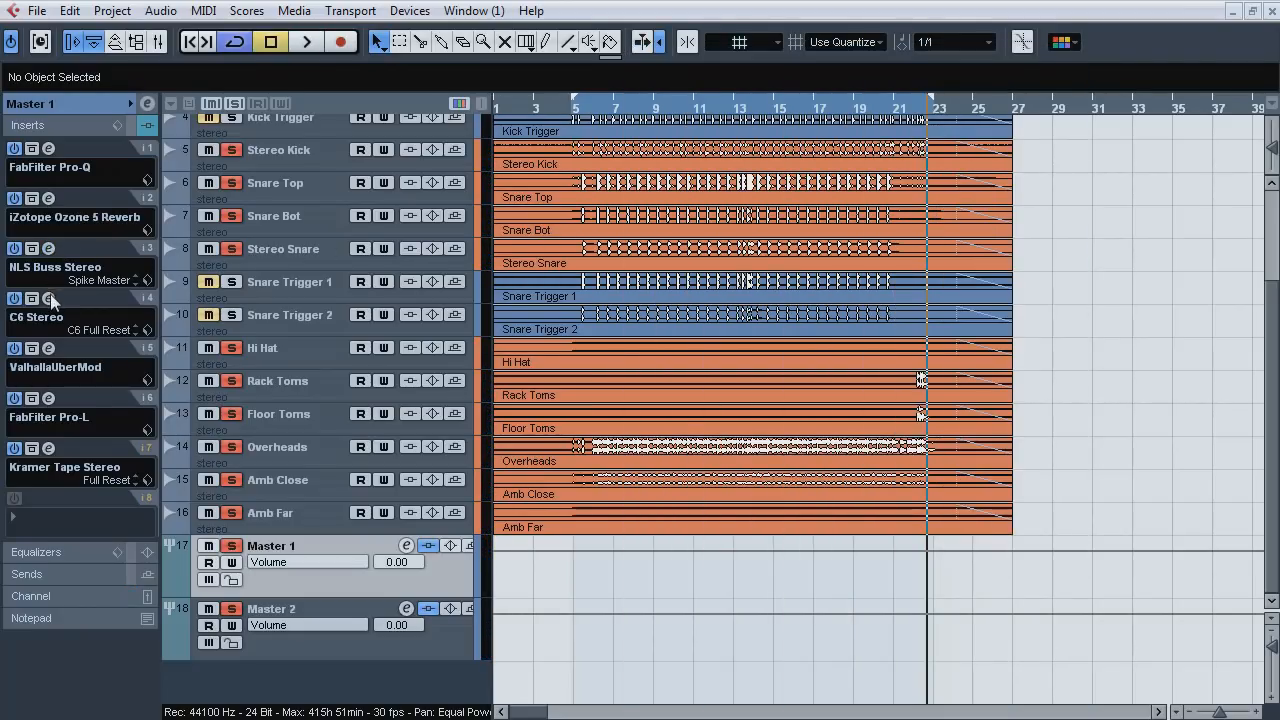
Audition the Master 1 insert 4 C6 multiband compressor during playback, comparing it with bypass, and close its window.
{"action": "left_click", "coordinate": [48, 298]}
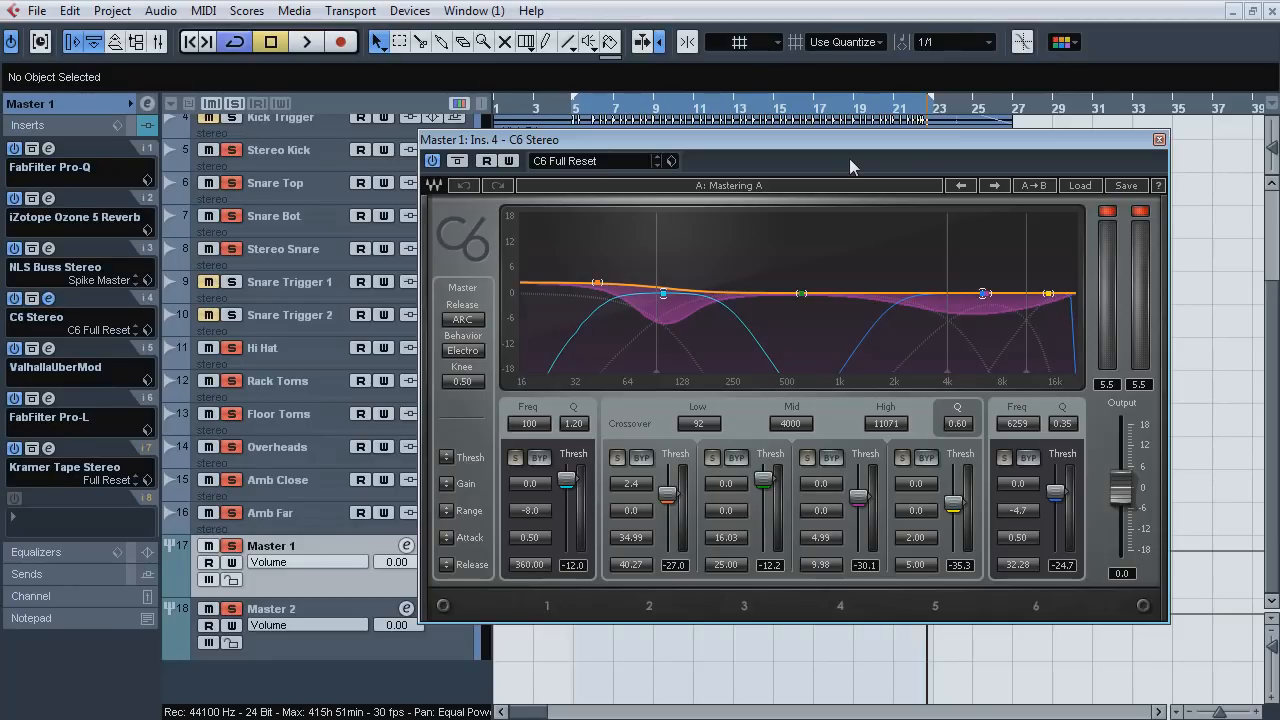
{"action": "key", "text": "space"}
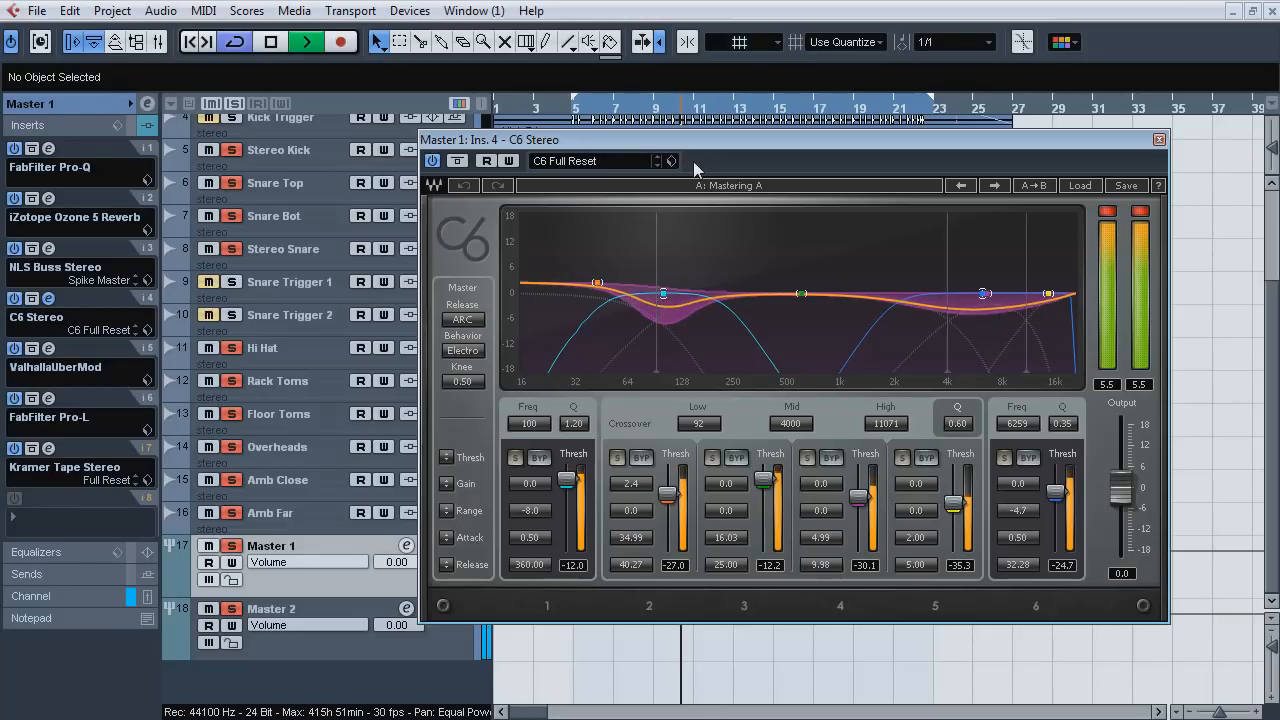
{"action": "left_click", "coordinate": [459, 161]}
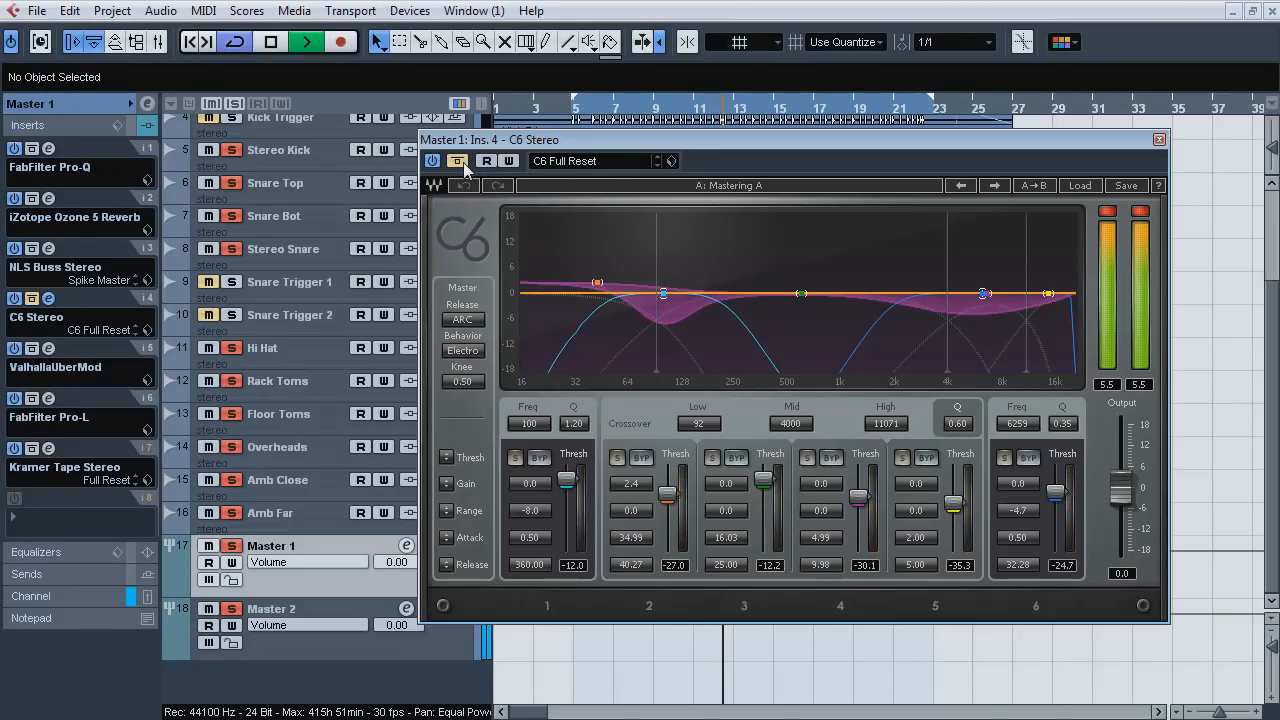
{"action": "left_click", "coordinate": [462, 163]}
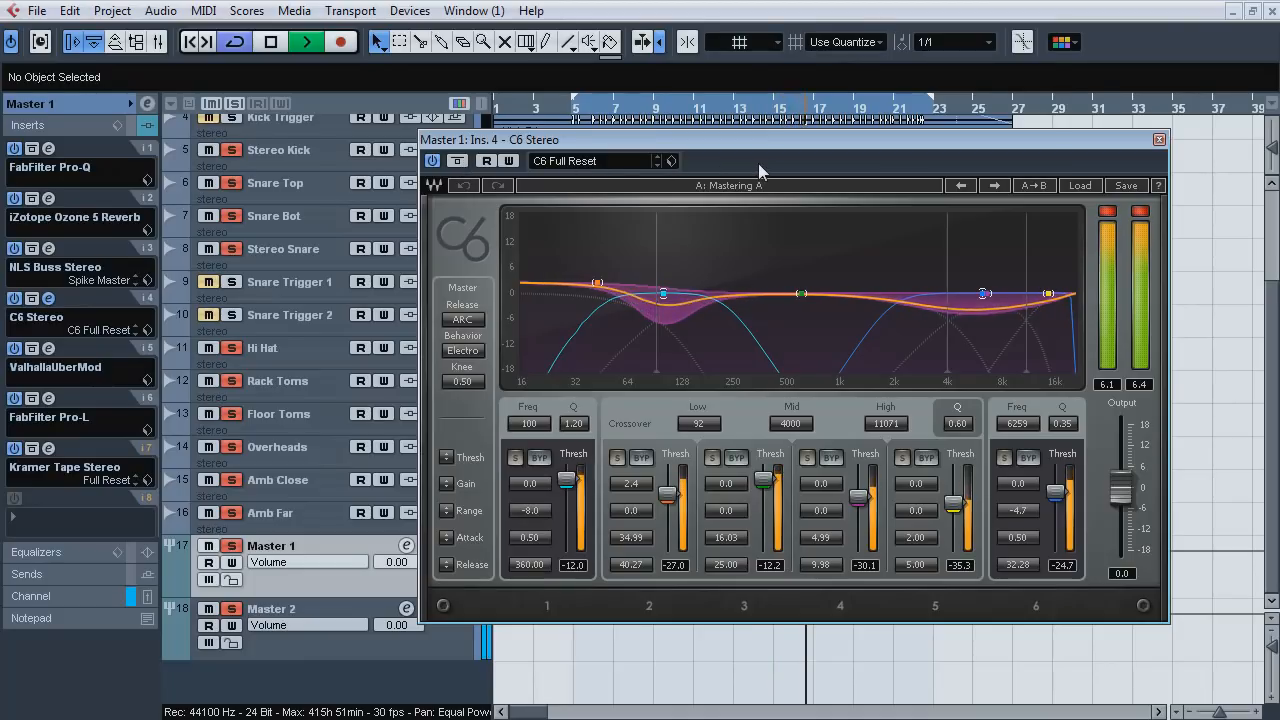
{"action": "key", "text": "space"}
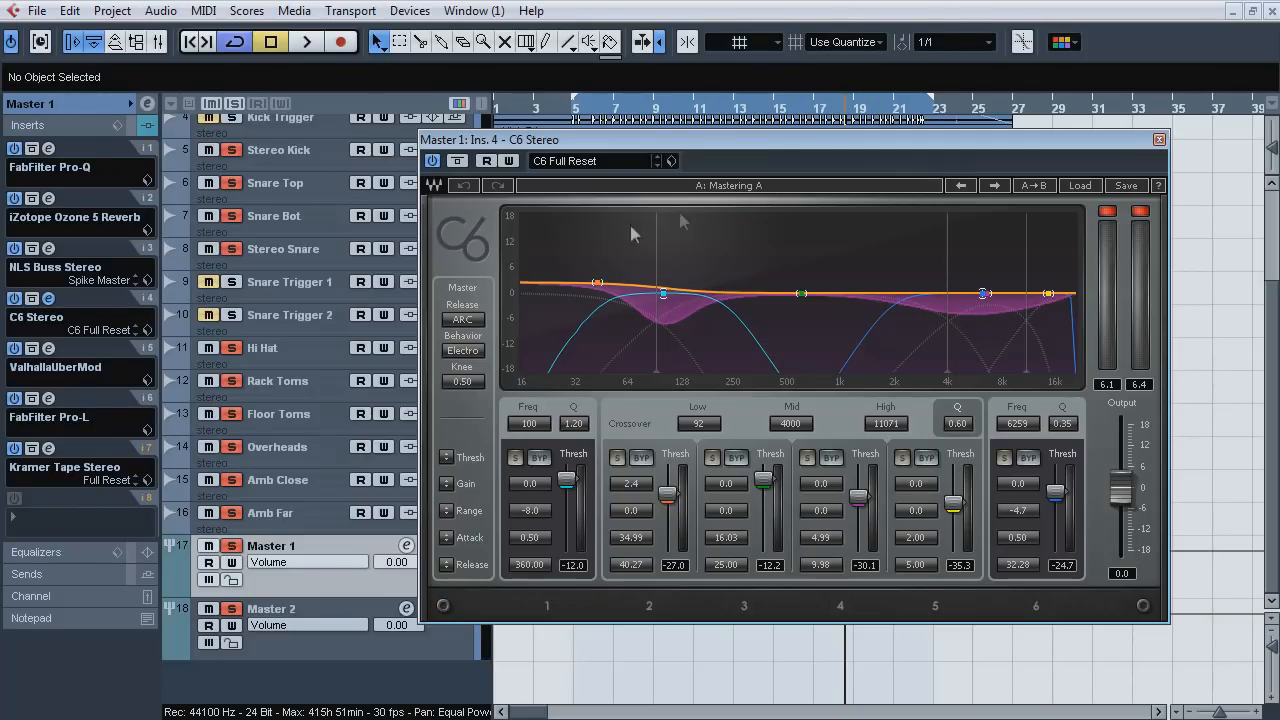
{"action": "left_click", "coordinate": [48, 298]}
Open the Master 1 insert 5 ValhallaUberMod and review its Taps, Diff, EQ, Drive and Warp pages, returning to Mod.
{"action": "left_click", "coordinate": [51, 349]}
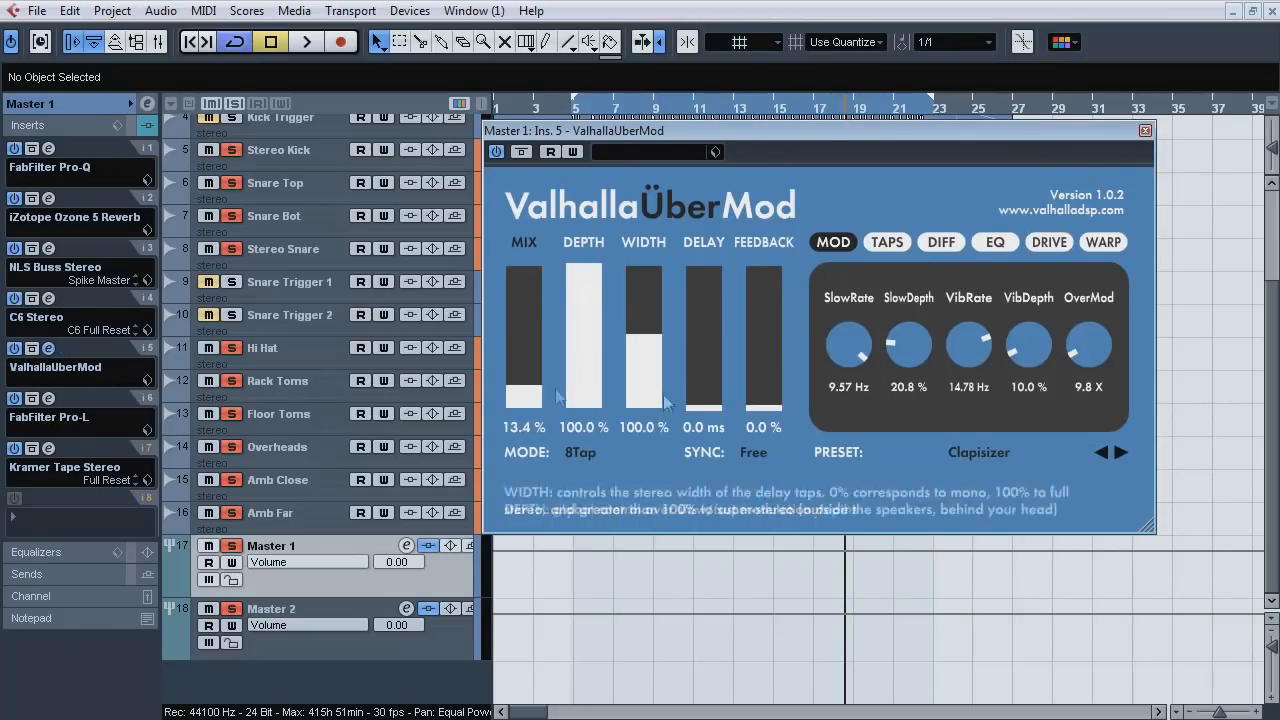
{"action": "left_click", "coordinate": [890, 242]}
{"action": "left_click", "coordinate": [942, 242]}
{"action": "left_click", "coordinate": [996, 242]}
{"action": "left_click", "coordinate": [1049, 242]}
{"action": "left_click", "coordinate": [1104, 242]}
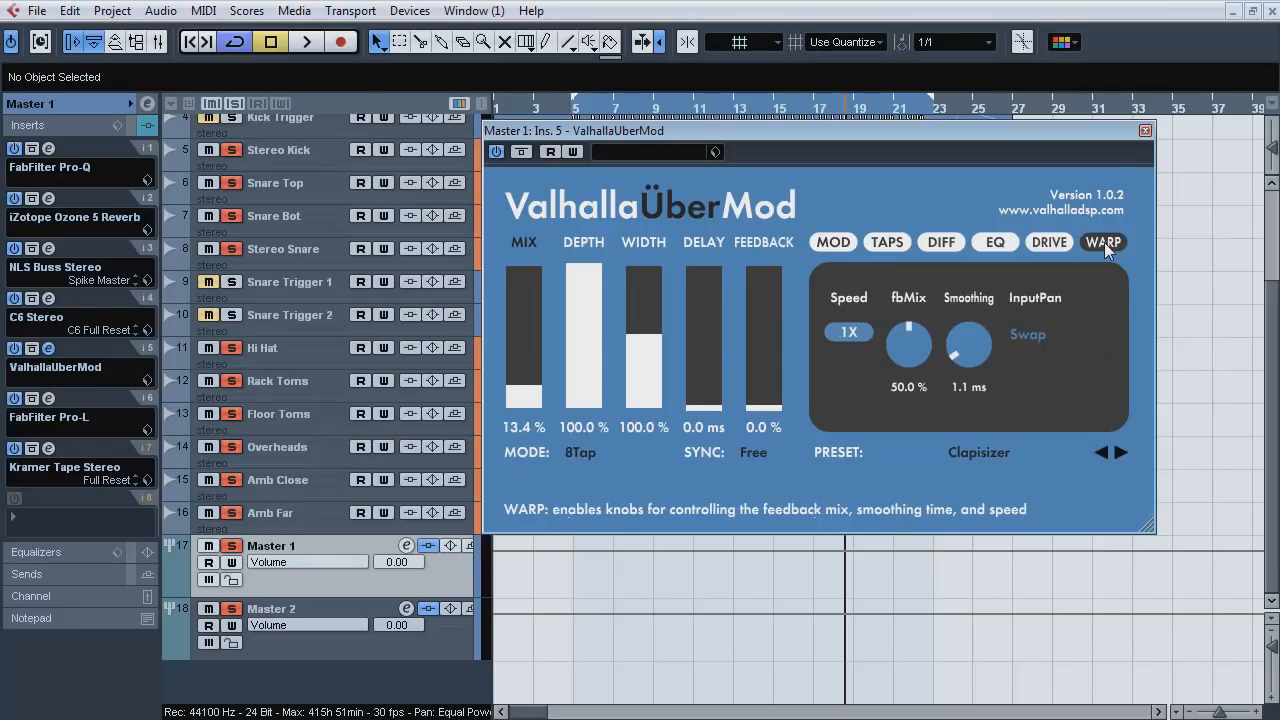
{"action": "left_click", "coordinate": [833, 242]}
Solo only the Kick track and play from near bar 6, toggling the ValhallaUberMod bypass to compare its effect.
{"action": "left_click_drag", "start_coordinate": [1272, 445], "coordinate": [1272, 316]}
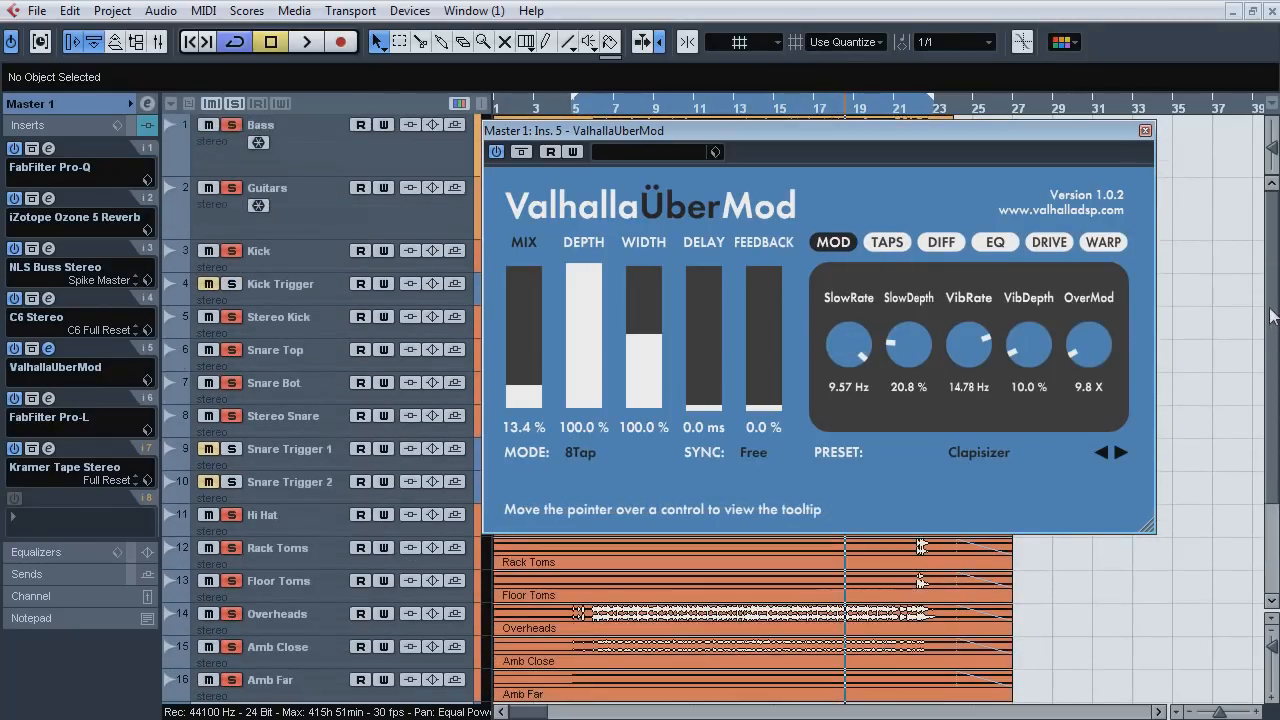
{"action": "left_click", "coordinate": [234, 103]}
{"action": "left_click", "coordinate": [231, 250]}
{"action": "left_click", "coordinate": [594, 110]}
{"action": "key", "text": "space"}
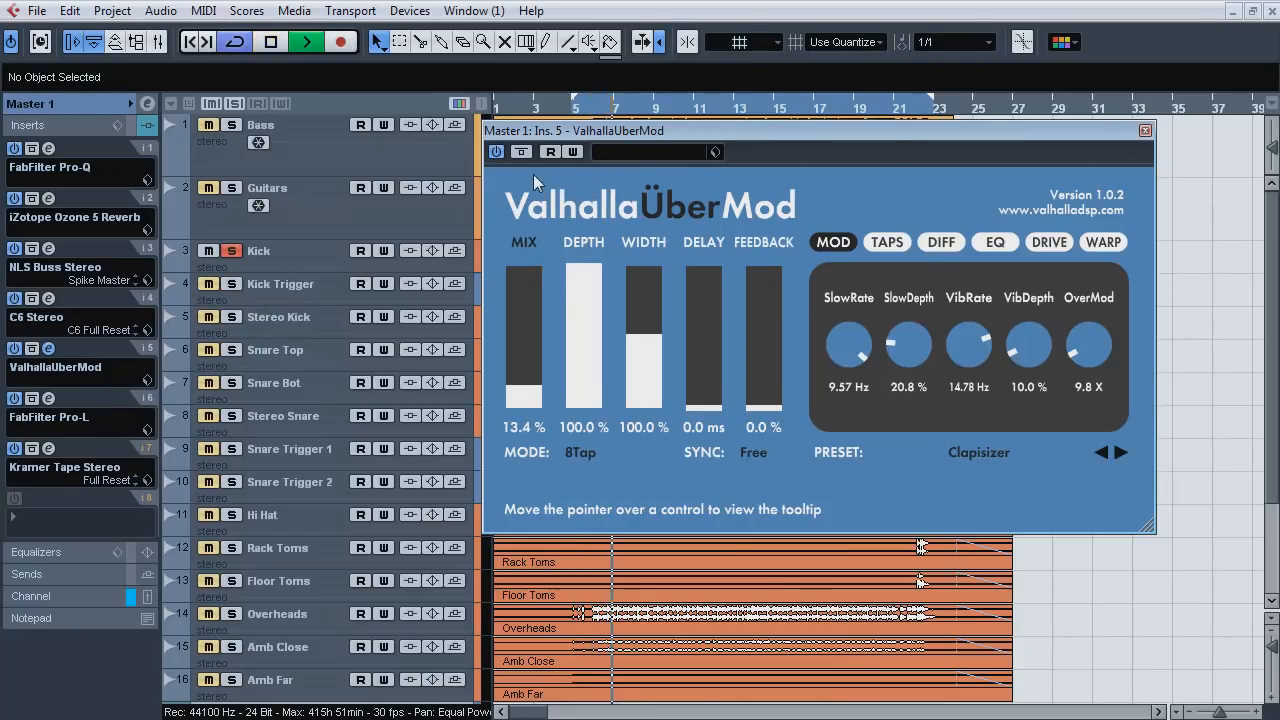
{"action": "left_click", "coordinate": [519, 151]}
{"action": "left_click", "coordinate": [519, 151]}
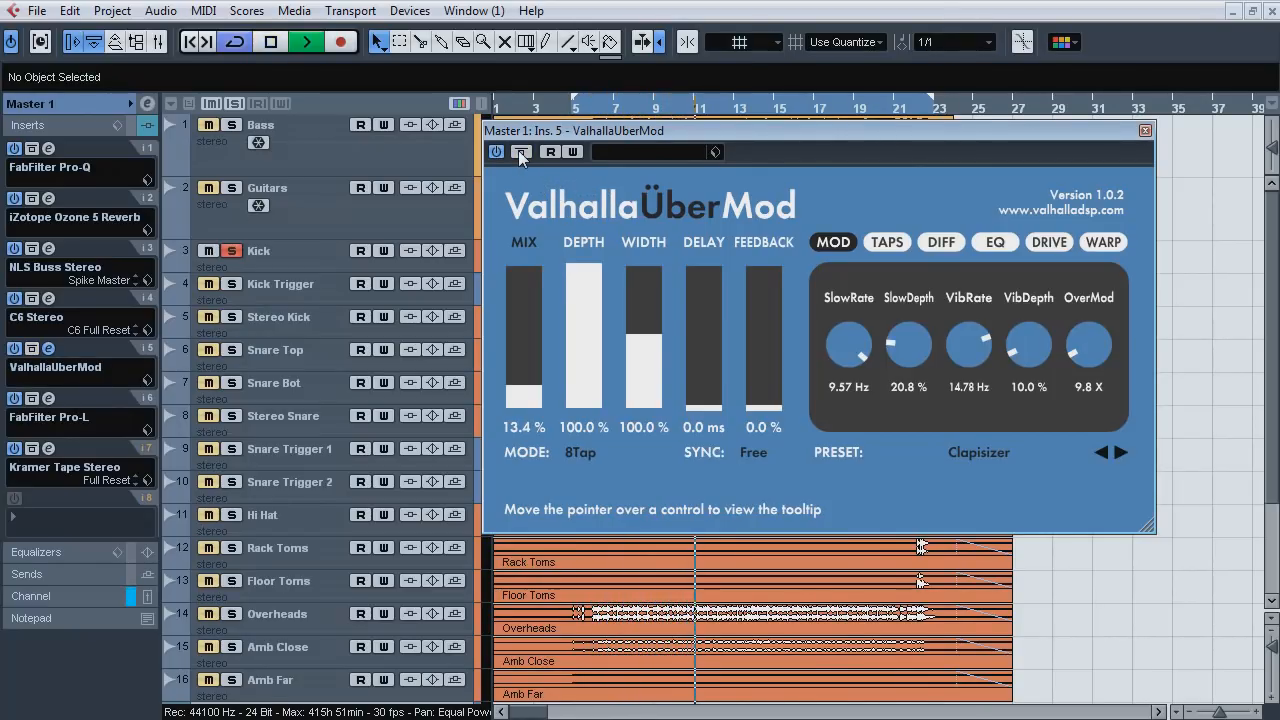
{"action": "left_click", "coordinate": [519, 151]}
{"action": "left_click", "coordinate": [519, 151]}
Unsolo the Kick, solo the Master 1 group, compare ValhallaUberMod with bypass on the full mix, and close its window.
{"action": "left_click", "coordinate": [231, 250]}
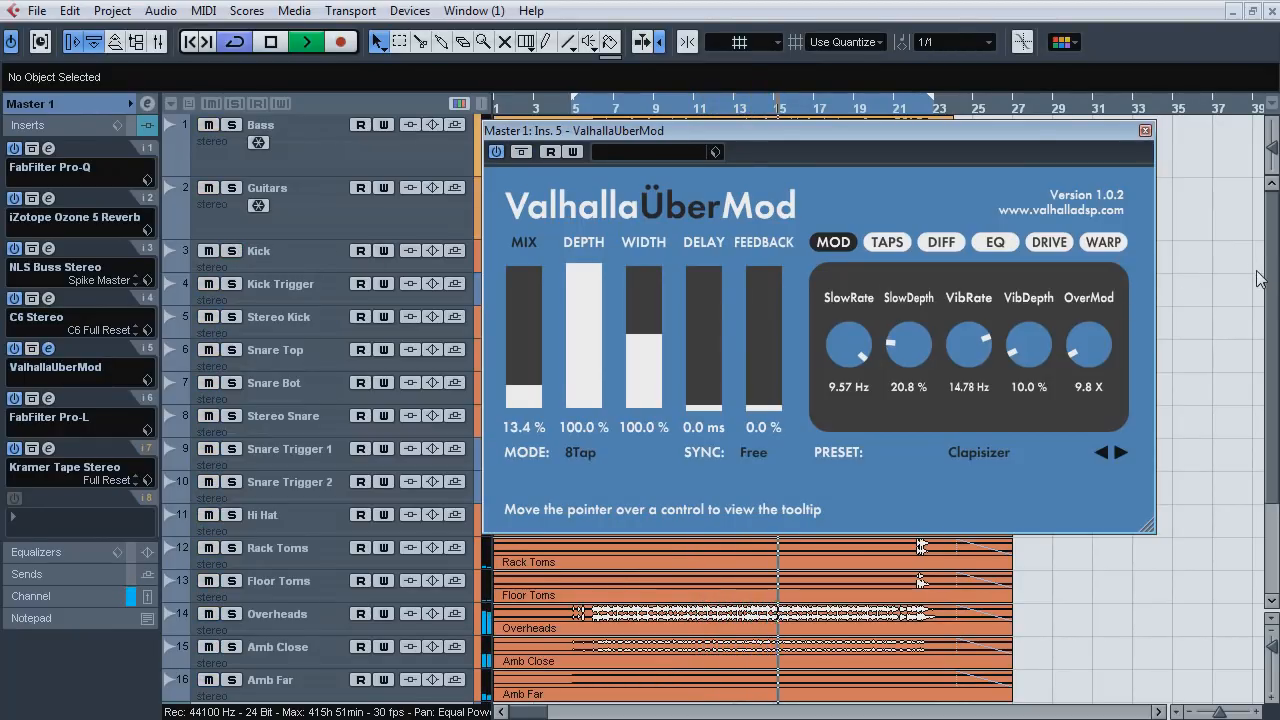
{"action": "left_click_drag", "start_coordinate": [1271, 305], "coordinate": [1270, 474]}
{"action": "left_click", "coordinate": [231, 547]}
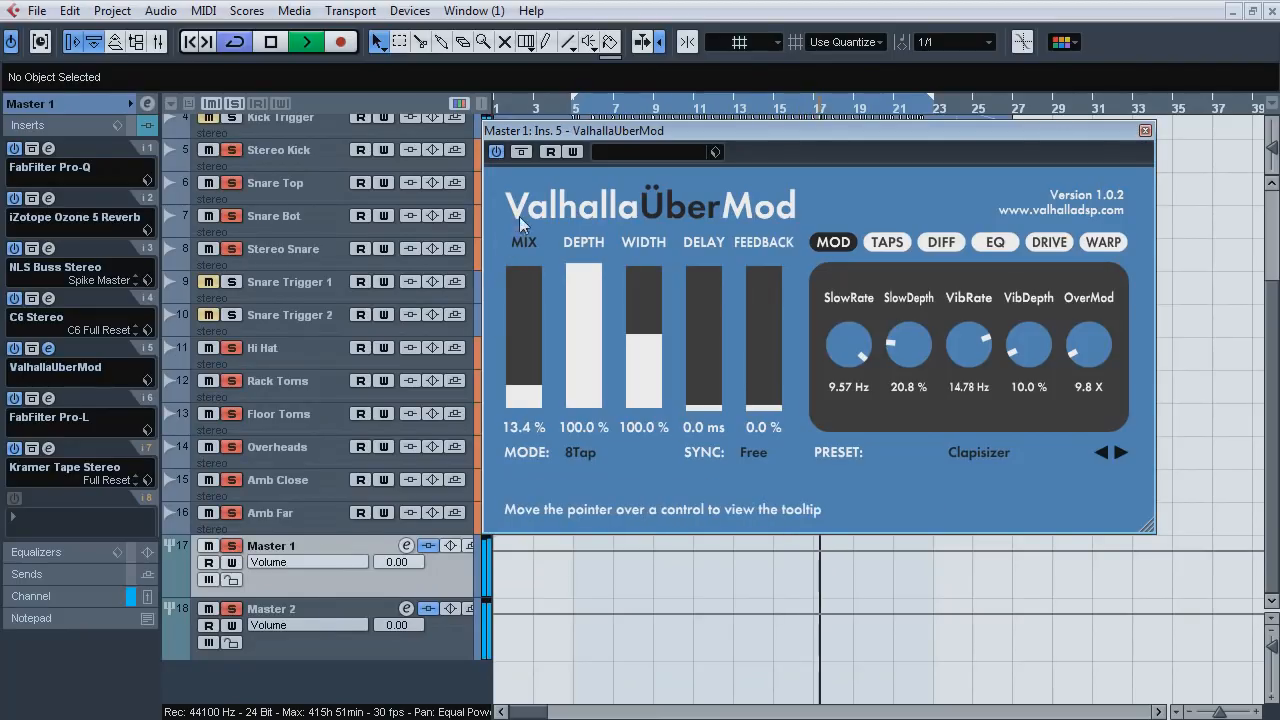
{"action": "left_click", "coordinate": [521, 152]}
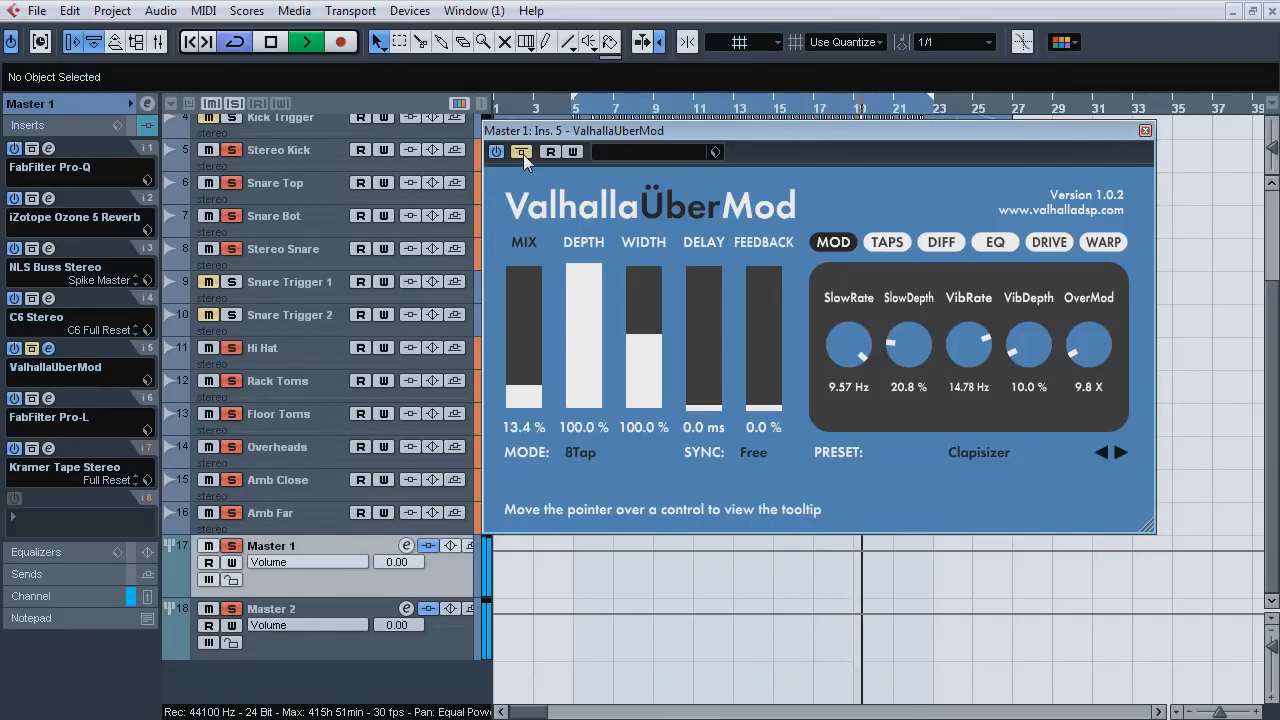
{"action": "left_click", "coordinate": [523, 154]}
{"action": "key", "text": "space"}
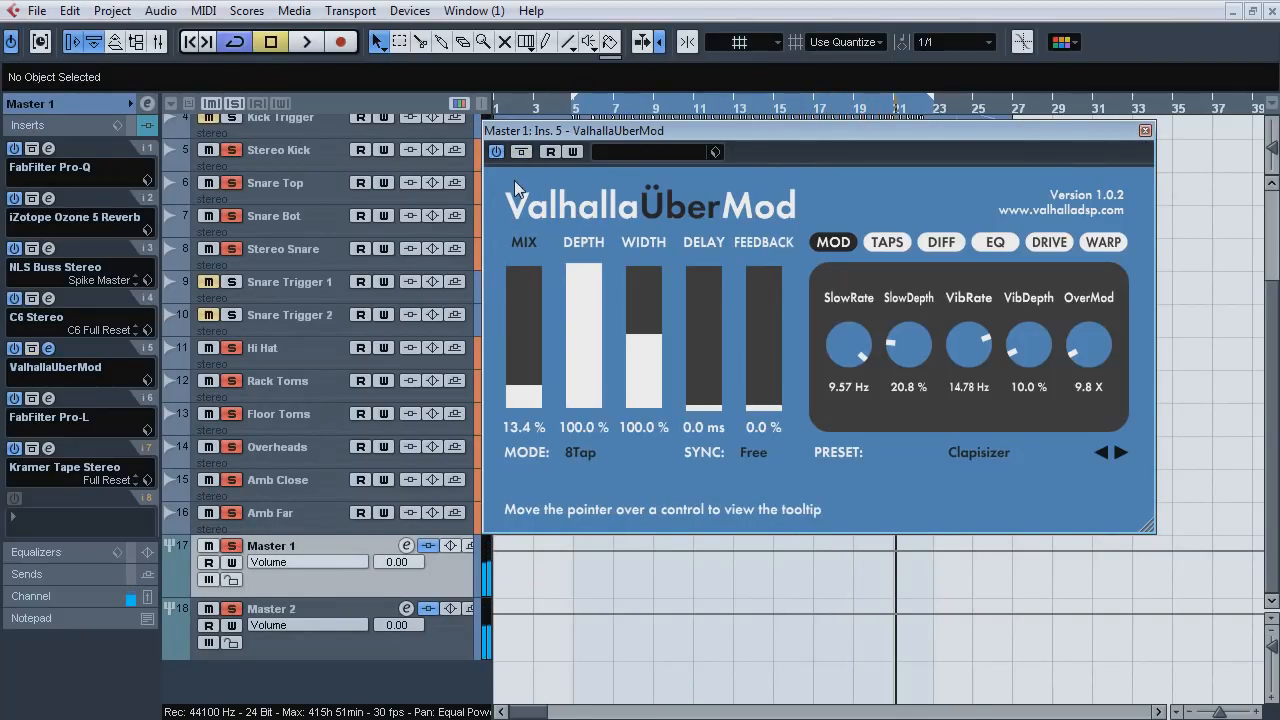
{"action": "left_click", "coordinate": [48, 348]}
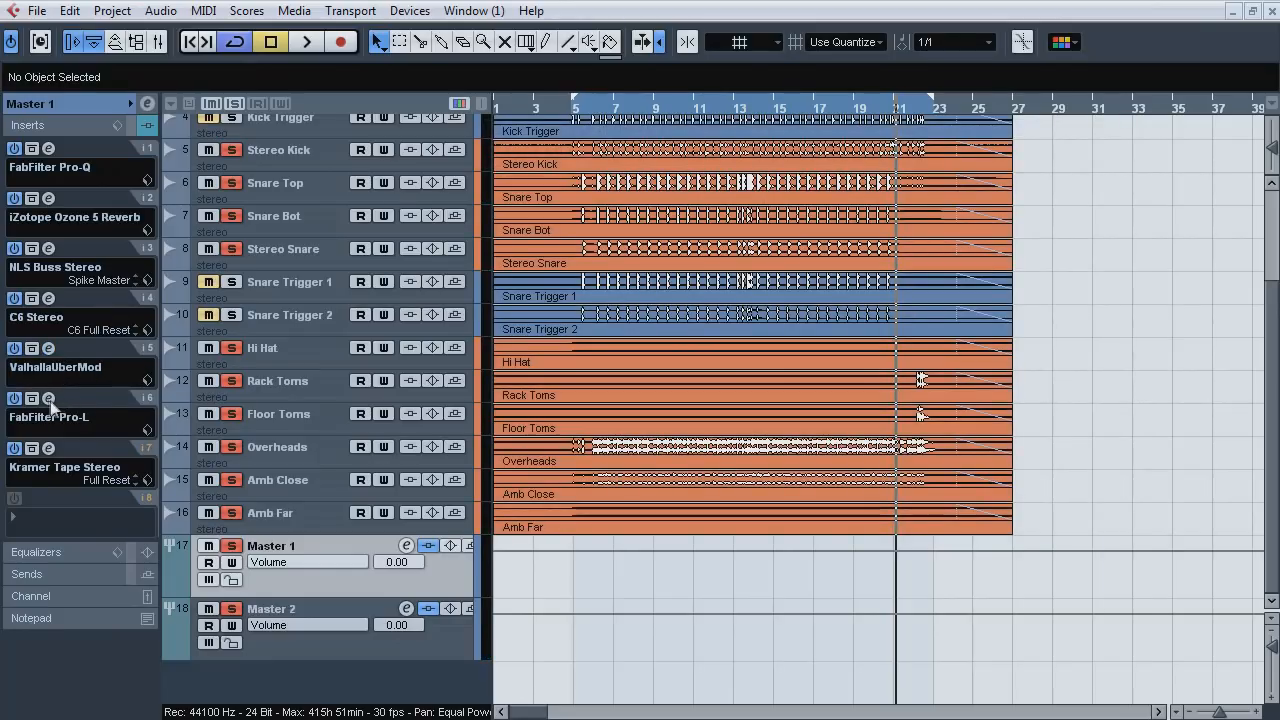
Check the Master 1 insert 6 Pro-L lookahead, transient linking and gain, compare its bypass during playback, and close it.
{"action": "left_click", "coordinate": [48, 398]}
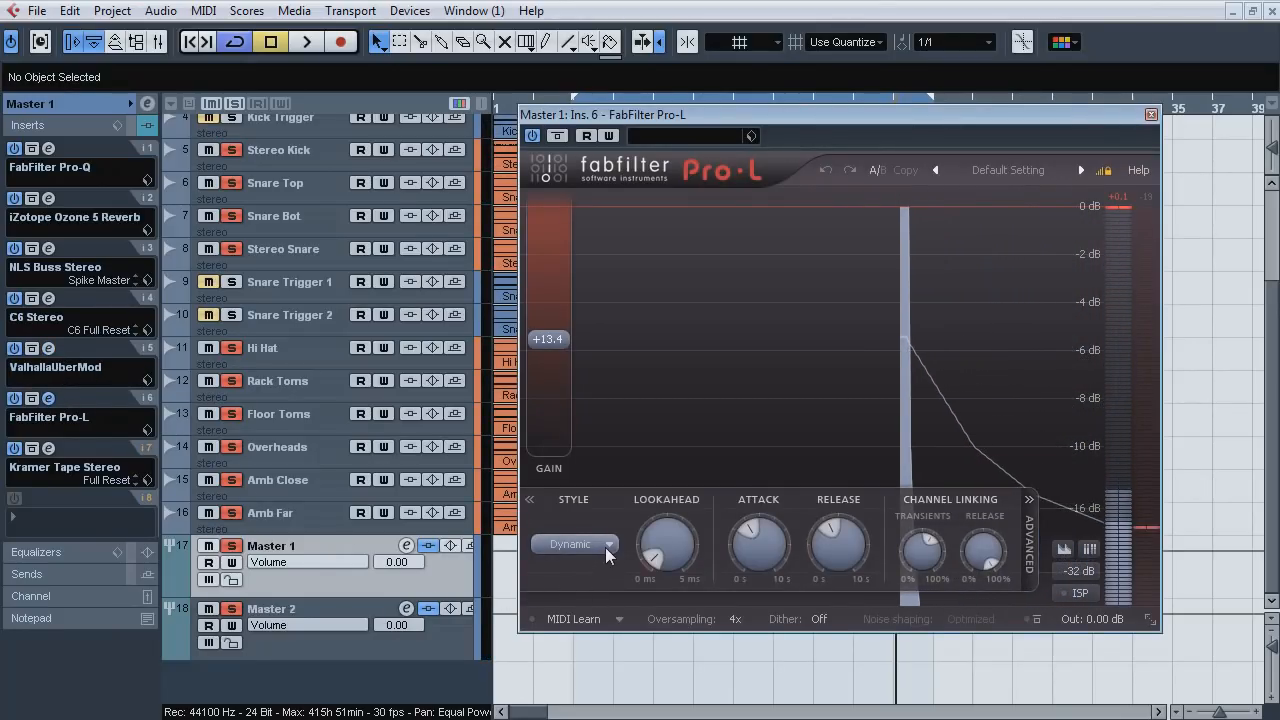
{"action": "mouse_move", "coordinate": [667, 562]}
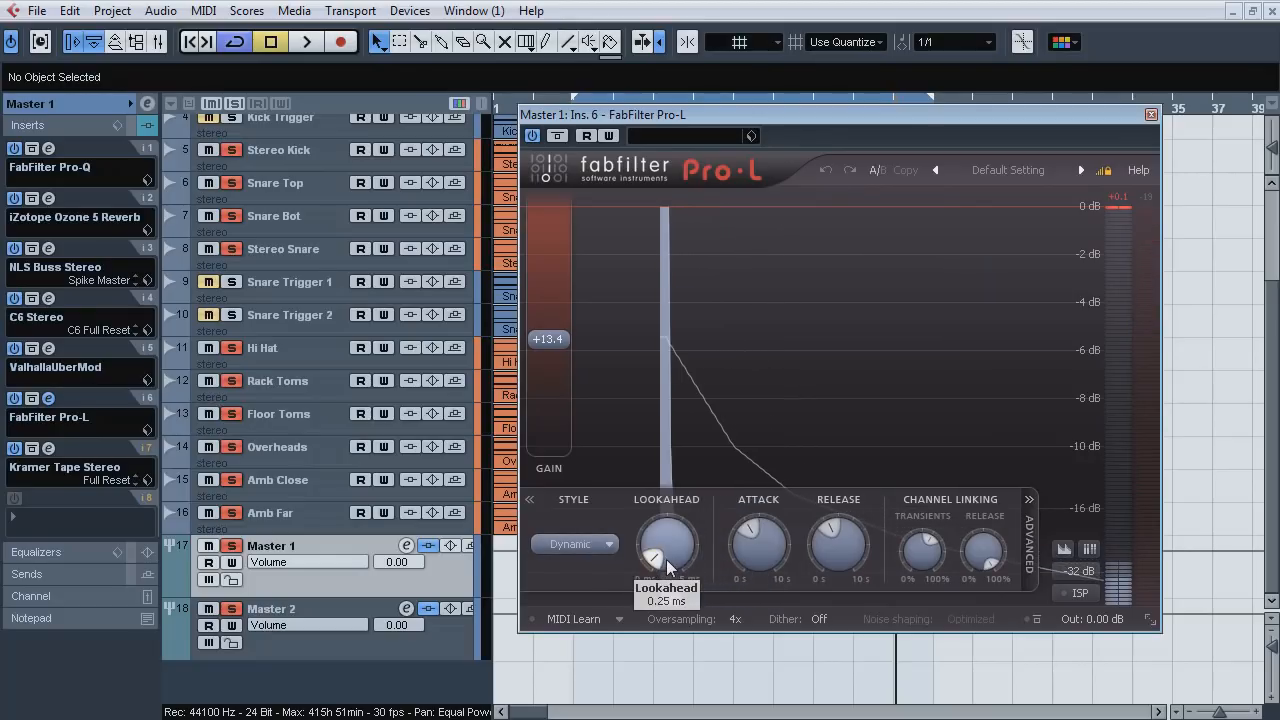
{"action": "mouse_move", "coordinate": [924, 567]}
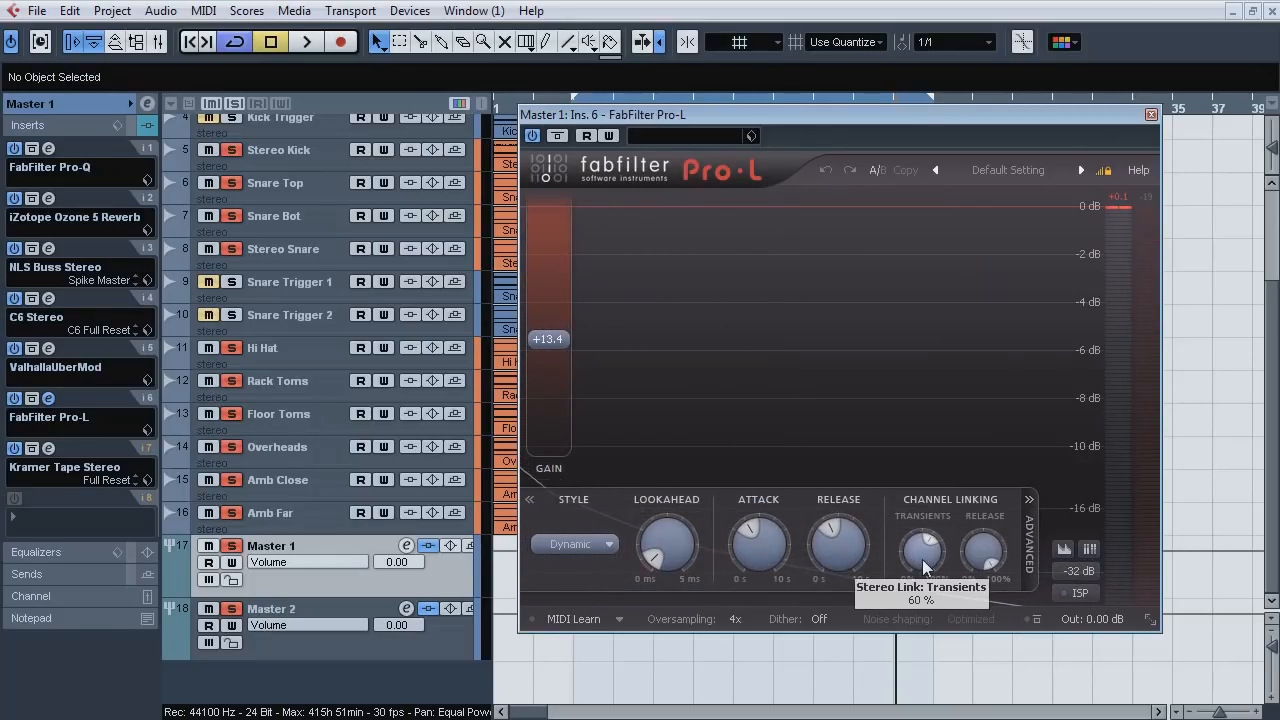
{"action": "mouse_move", "coordinate": [551, 341]}
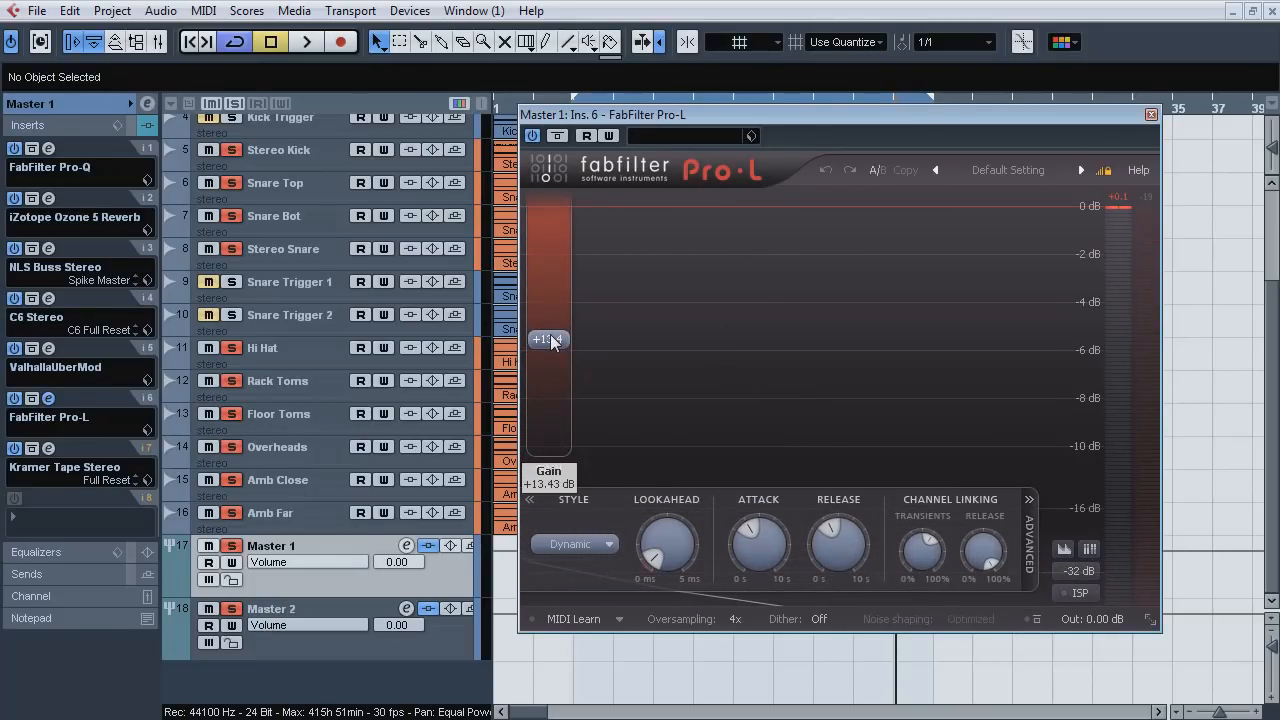
{"action": "key", "text": "space"}
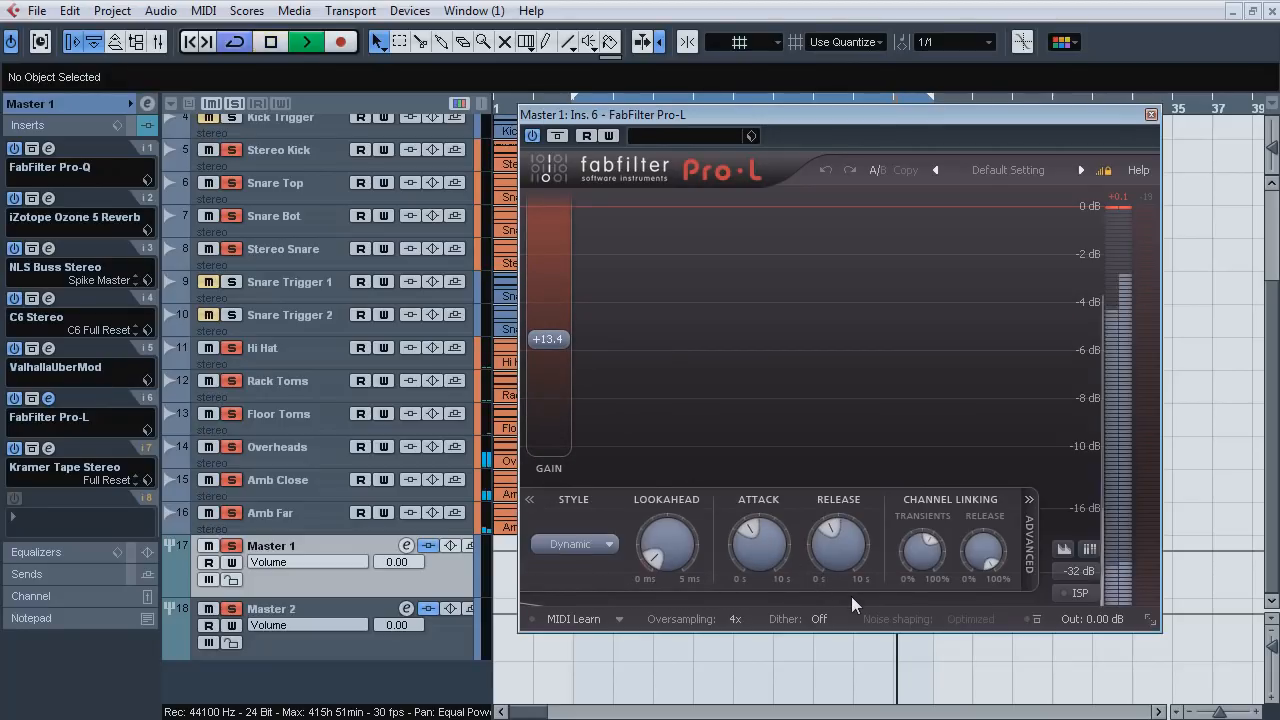
{"action": "left_click", "coordinate": [556, 136]}
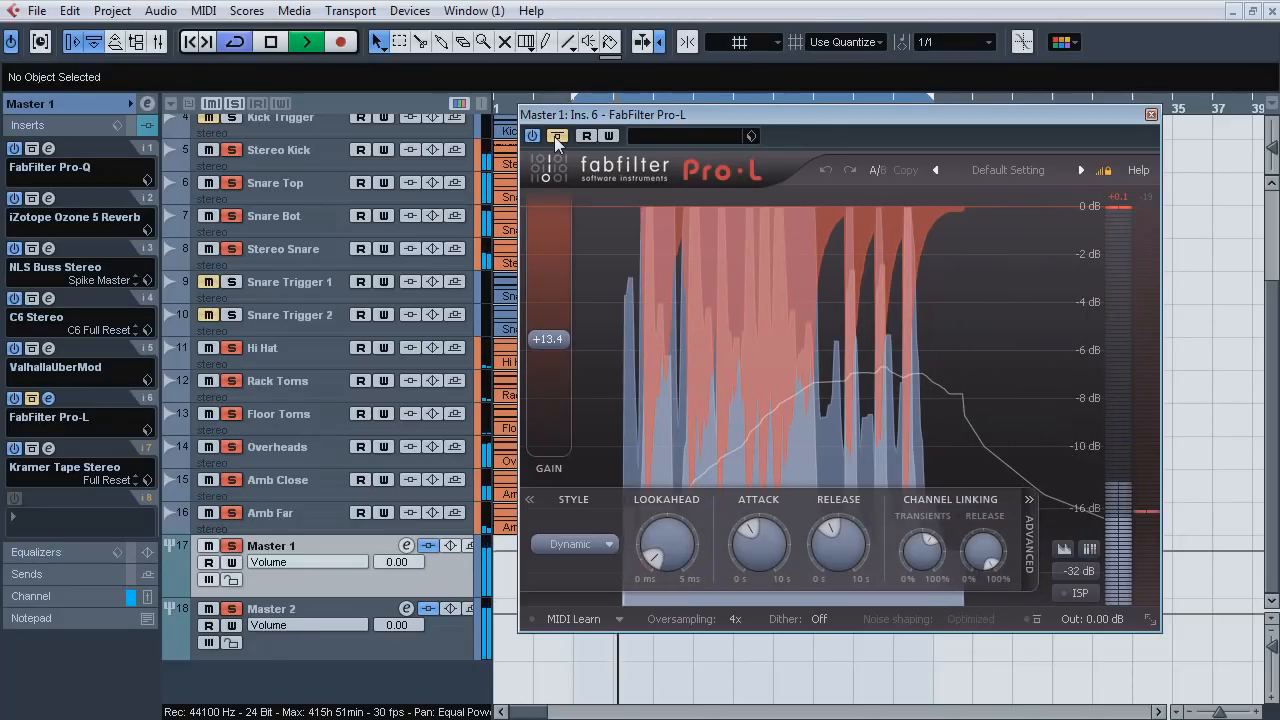
{"action": "left_click", "coordinate": [556, 136]}
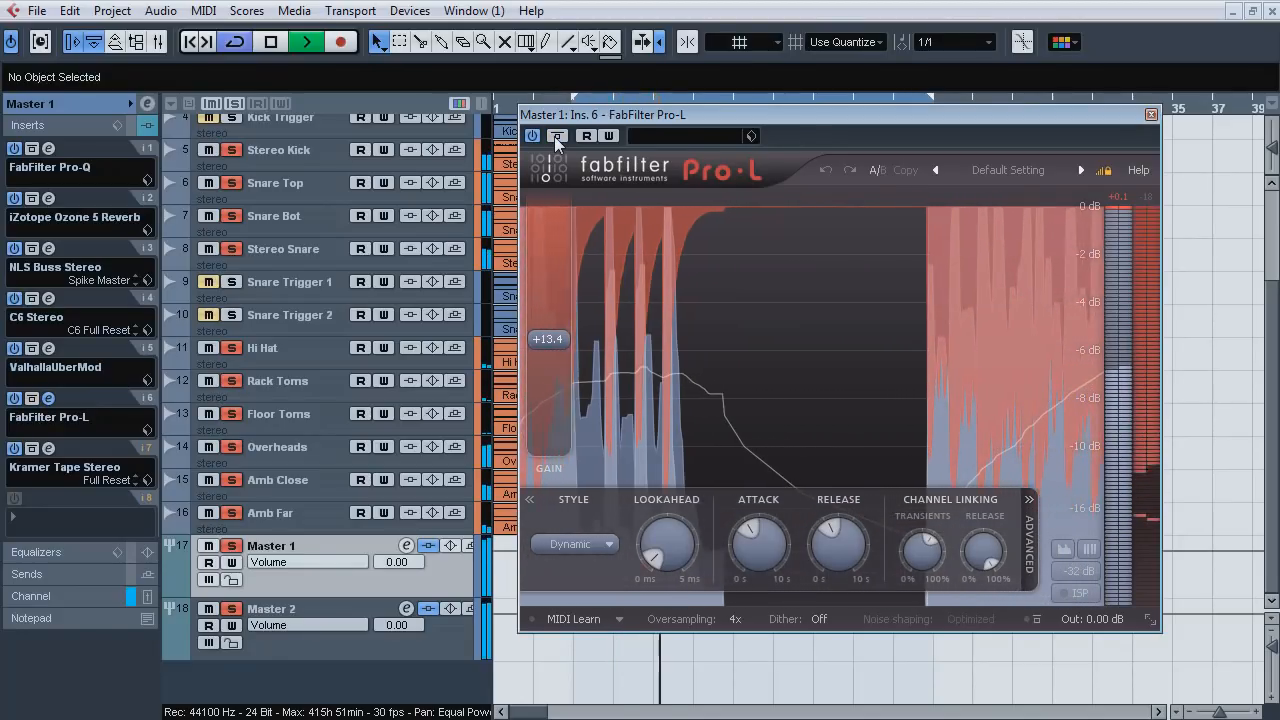
{"action": "left_click", "coordinate": [556, 136]}
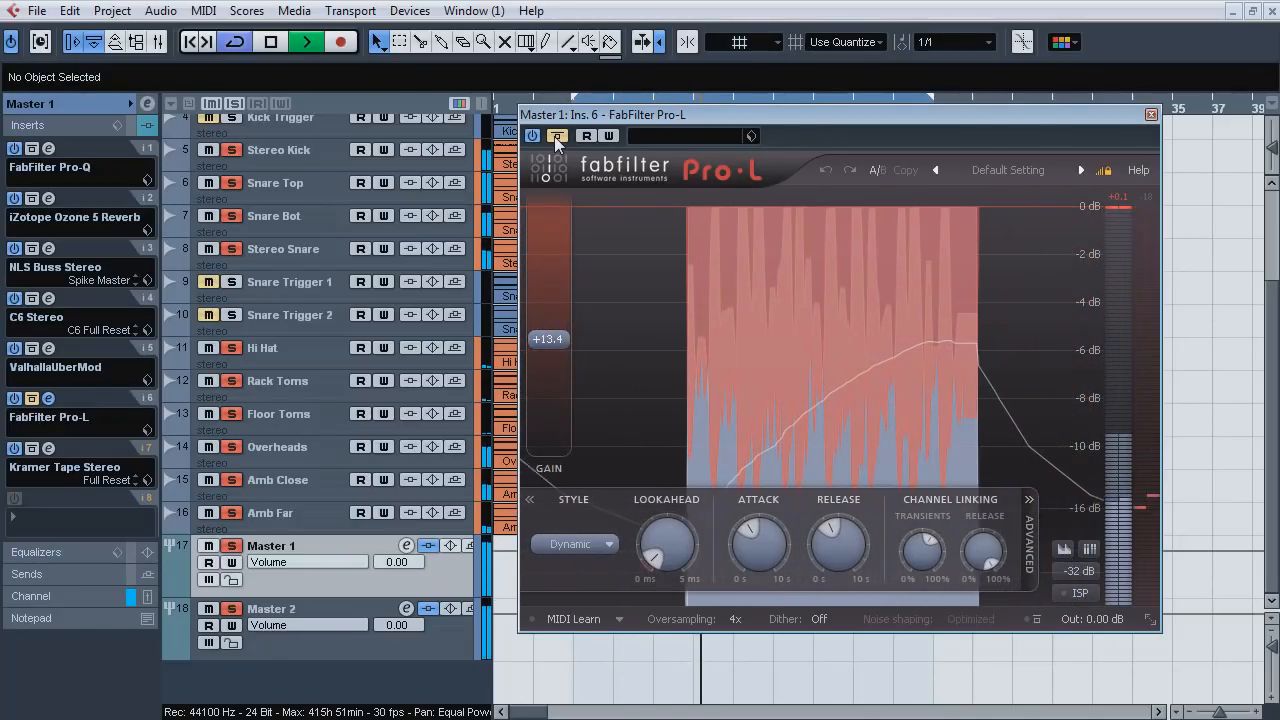
{"action": "left_click", "coordinate": [555, 136]}
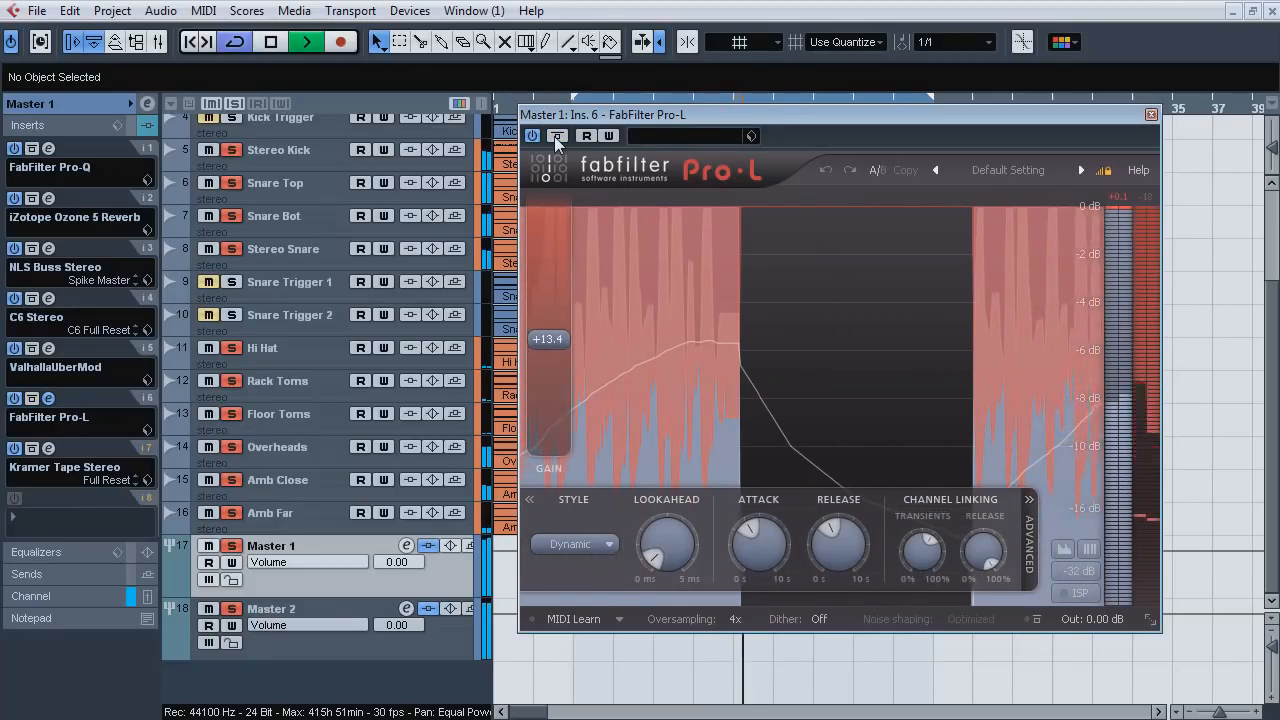
{"action": "left_click", "coordinate": [555, 136]}
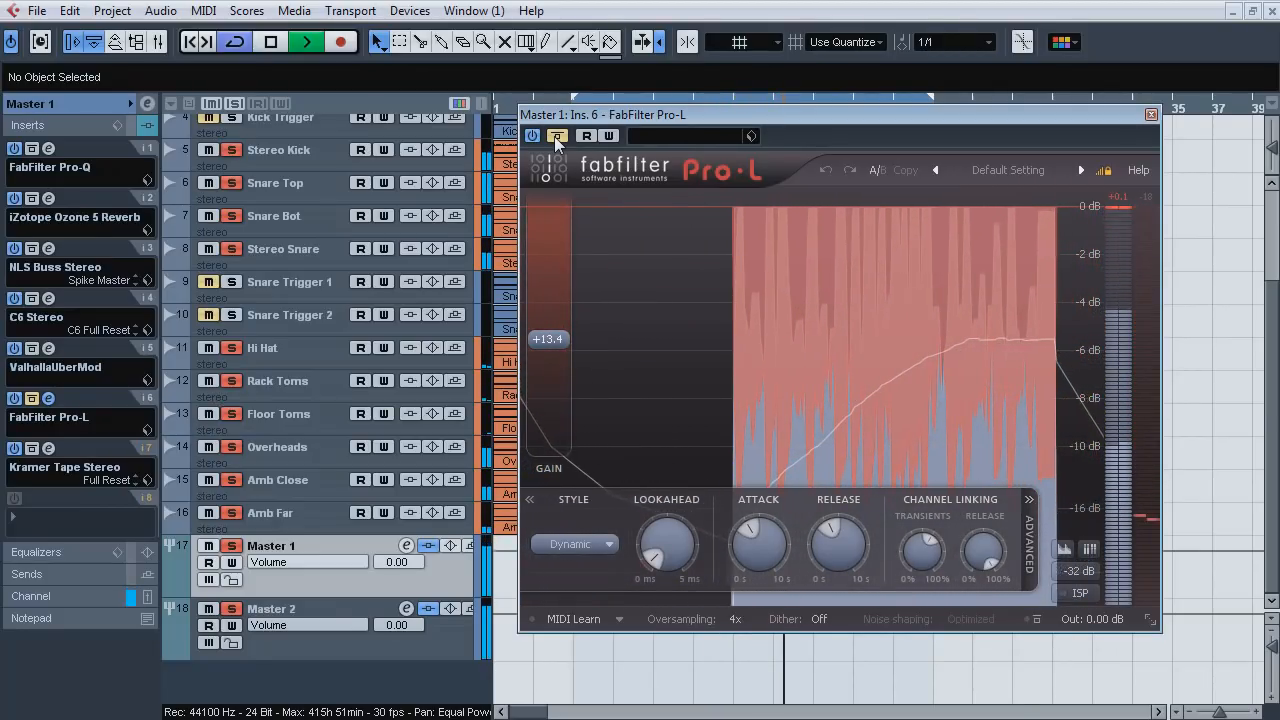
{"action": "left_click", "coordinate": [555, 136]}
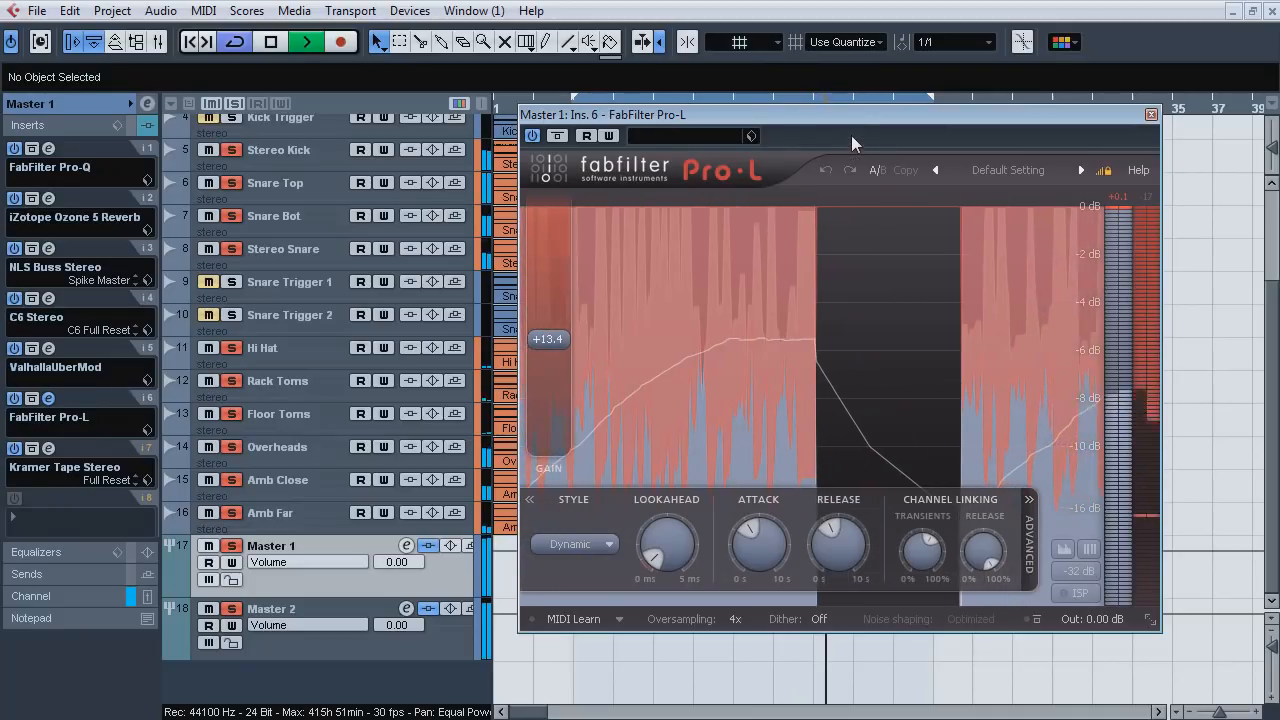
{"action": "key", "text": "space"}
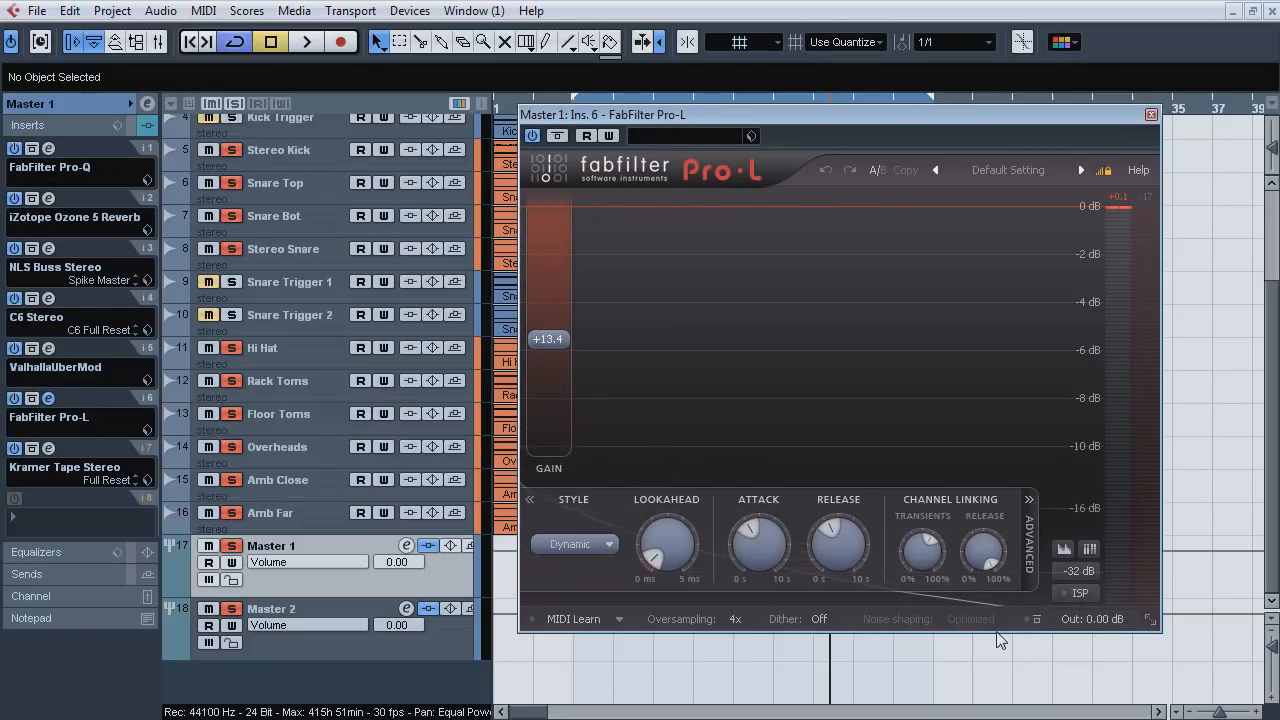
{"action": "left_click", "coordinate": [52, 397]}
Audition the Master 1 insert 7 Kramer Tape during playback, comparing bypass and its on/off switch, and close its window.
{"action": "left_click", "coordinate": [52, 447]}
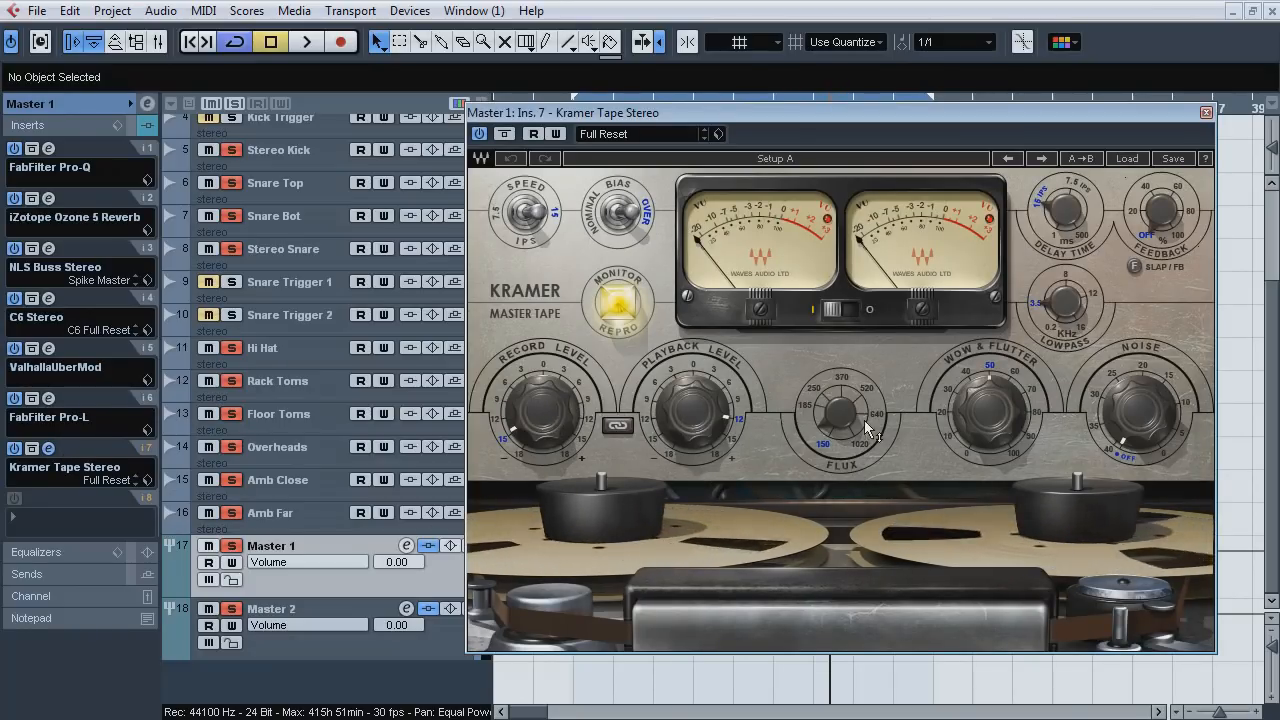
{"action": "key", "text": "space"}
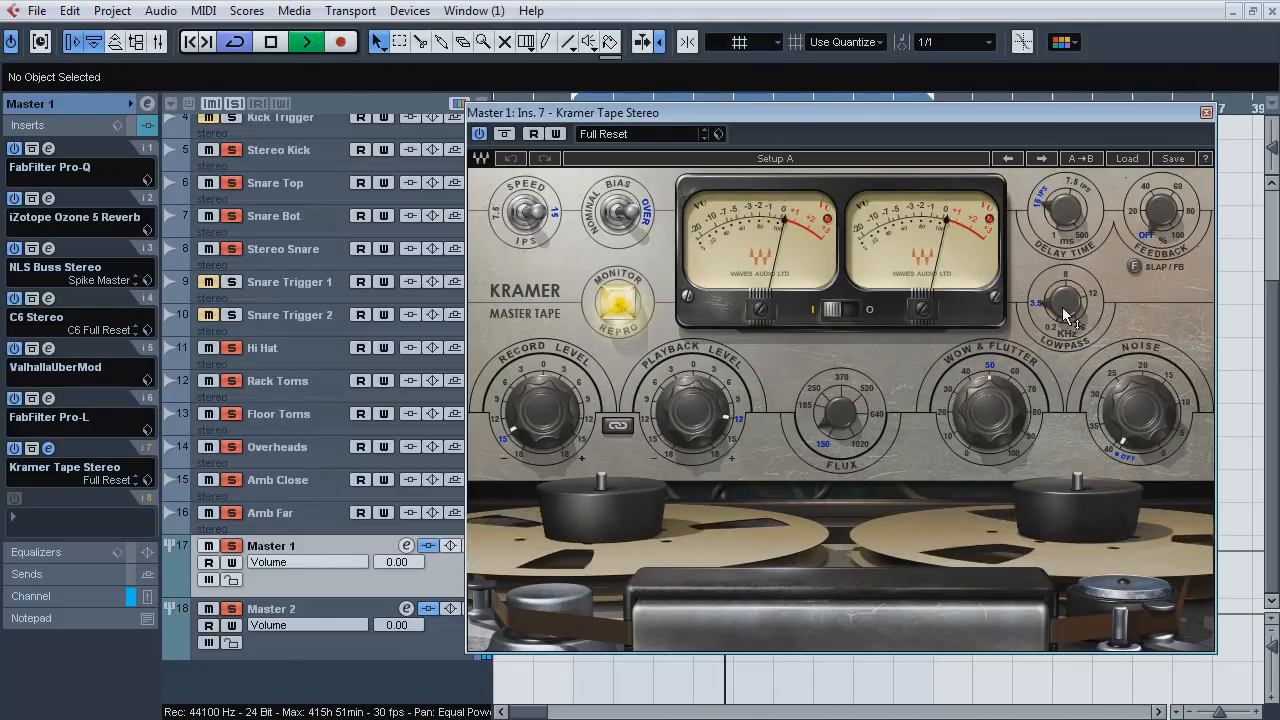
{"action": "mouse_move", "coordinate": [1063, 221]}
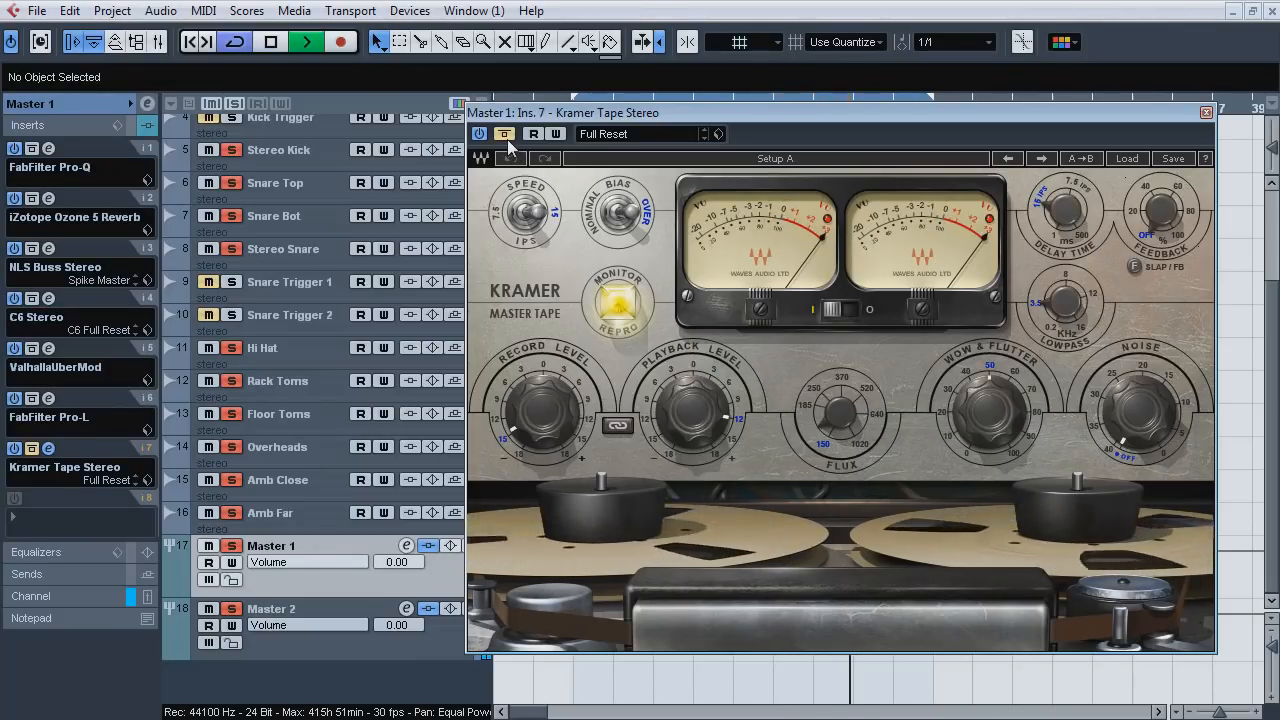
{"action": "left_click", "coordinate": [841, 312]}
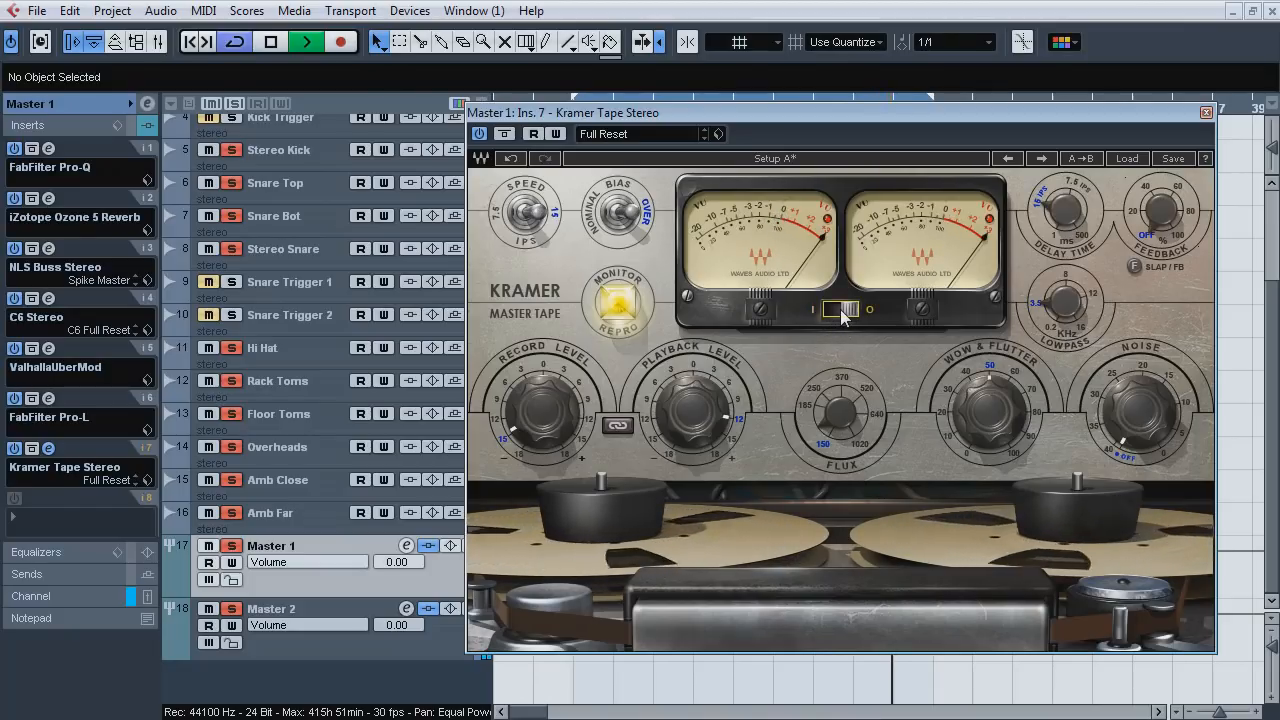
{"action": "key", "text": "space"}
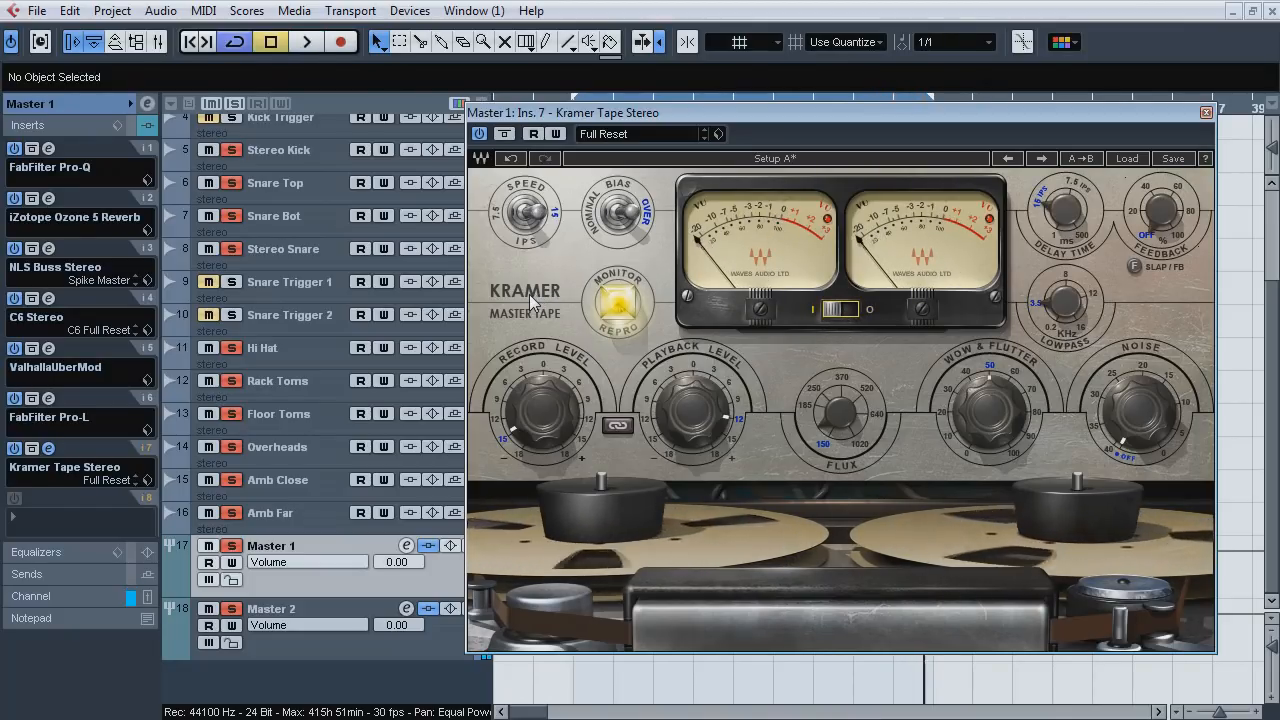
{"action": "left_click", "coordinate": [48, 449]}
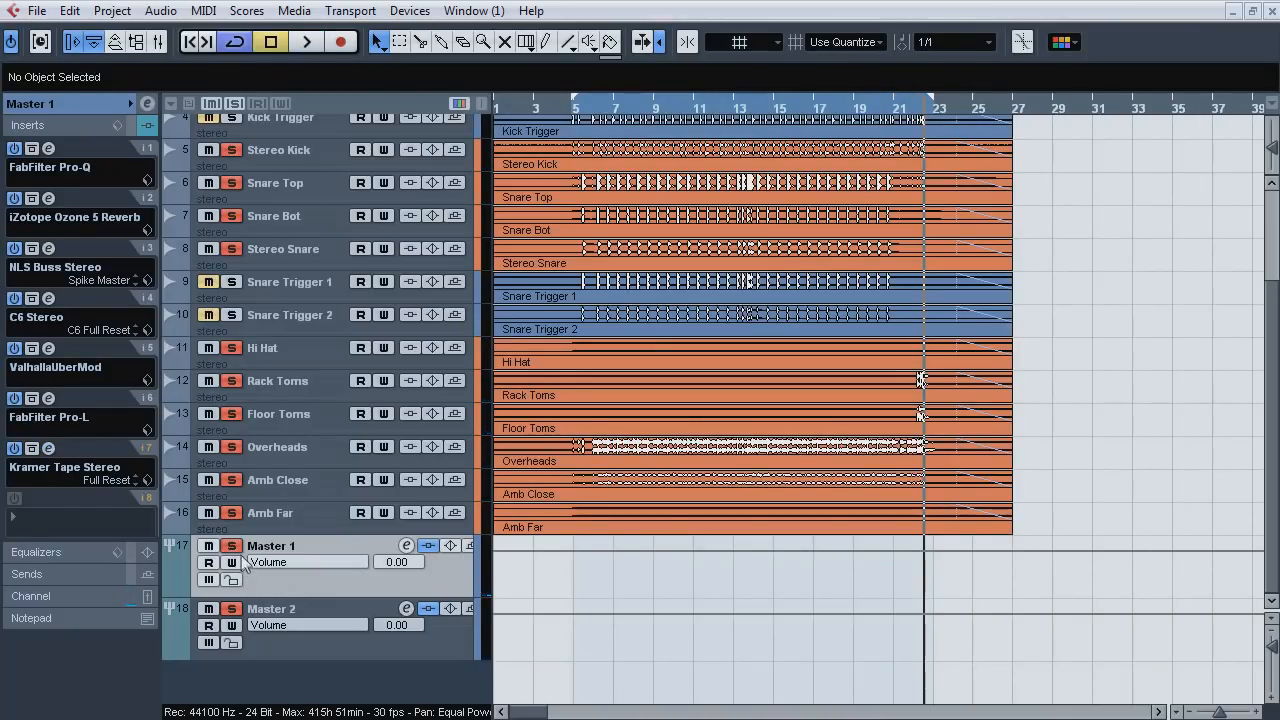
Select the Master 2 group and compare its insert 1 Ozone 5 Equalizer with bypass during playback, closing its window after stopping.
{"action": "left_click", "coordinate": [290, 628]}
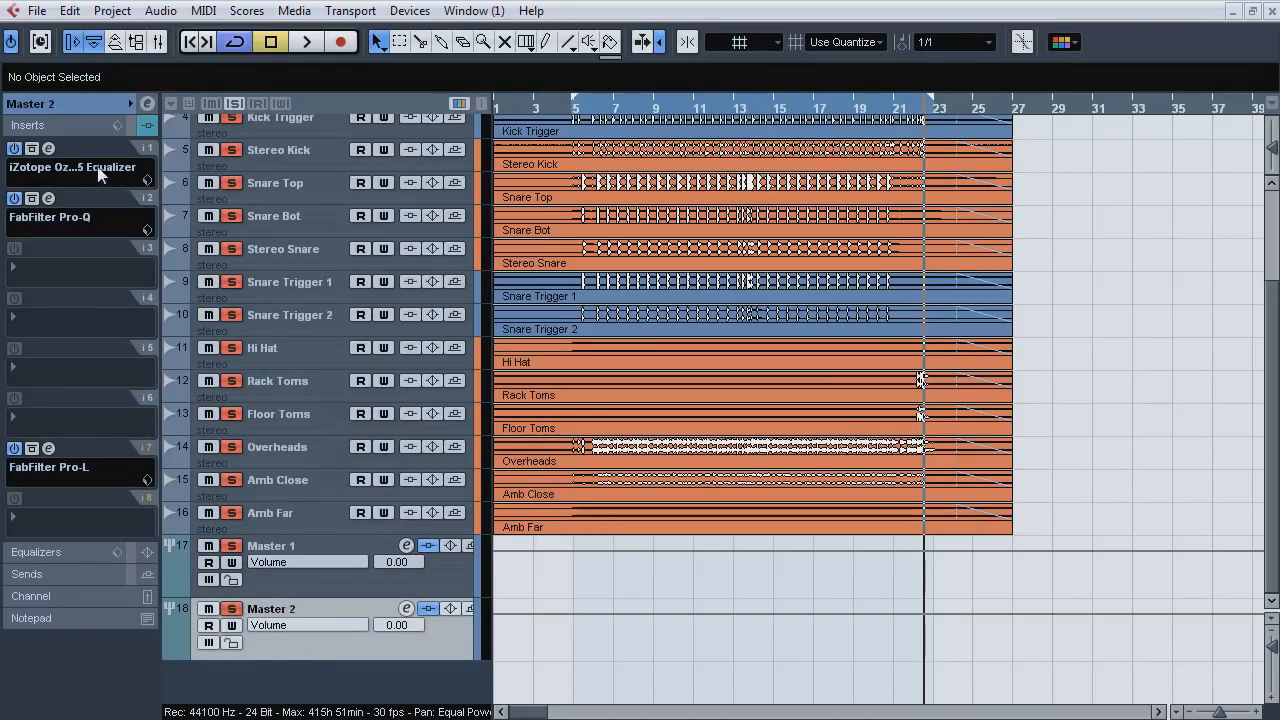
{"action": "left_click", "coordinate": [48, 148]}
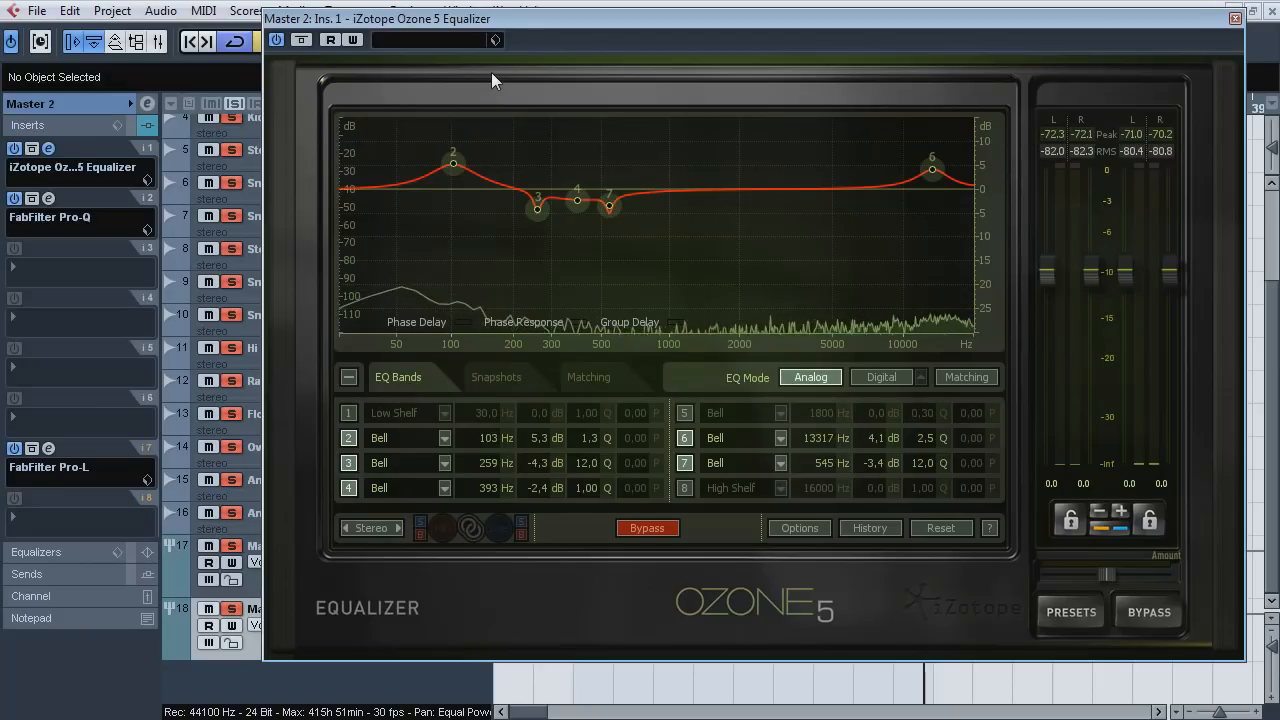
{"action": "left_click", "coordinate": [300, 43]}
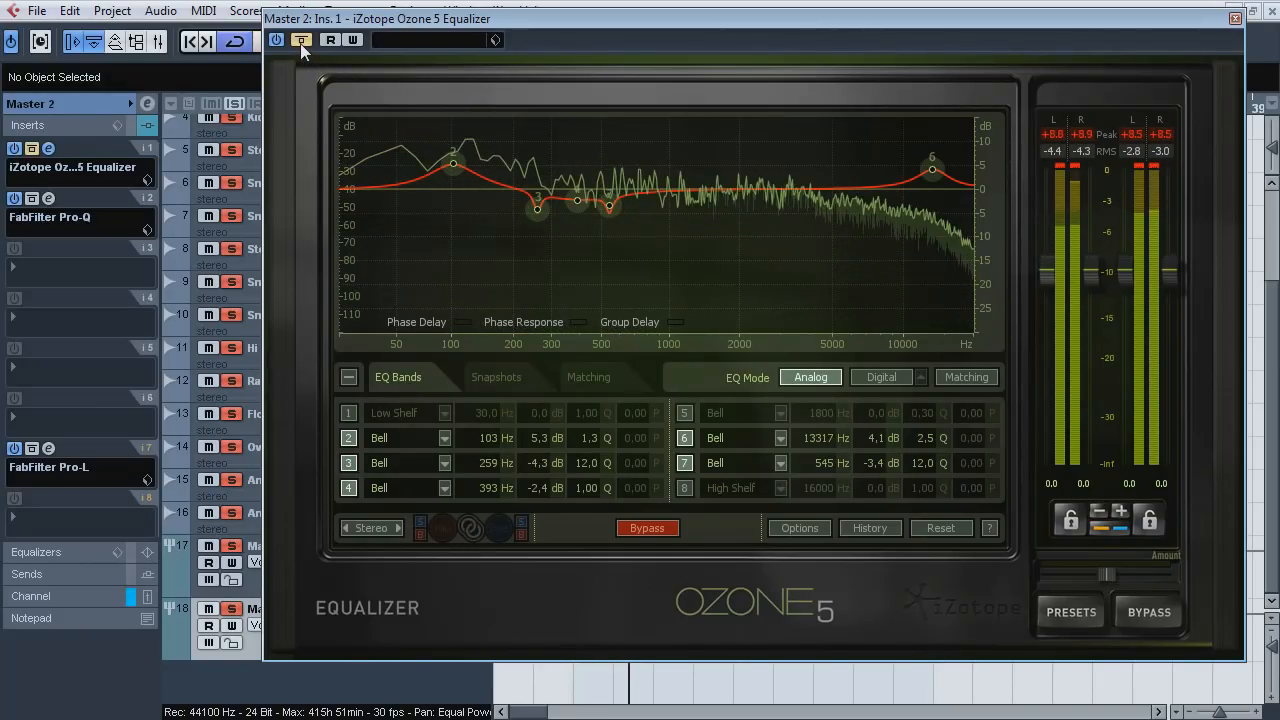
{"action": "left_click", "coordinate": [300, 43]}
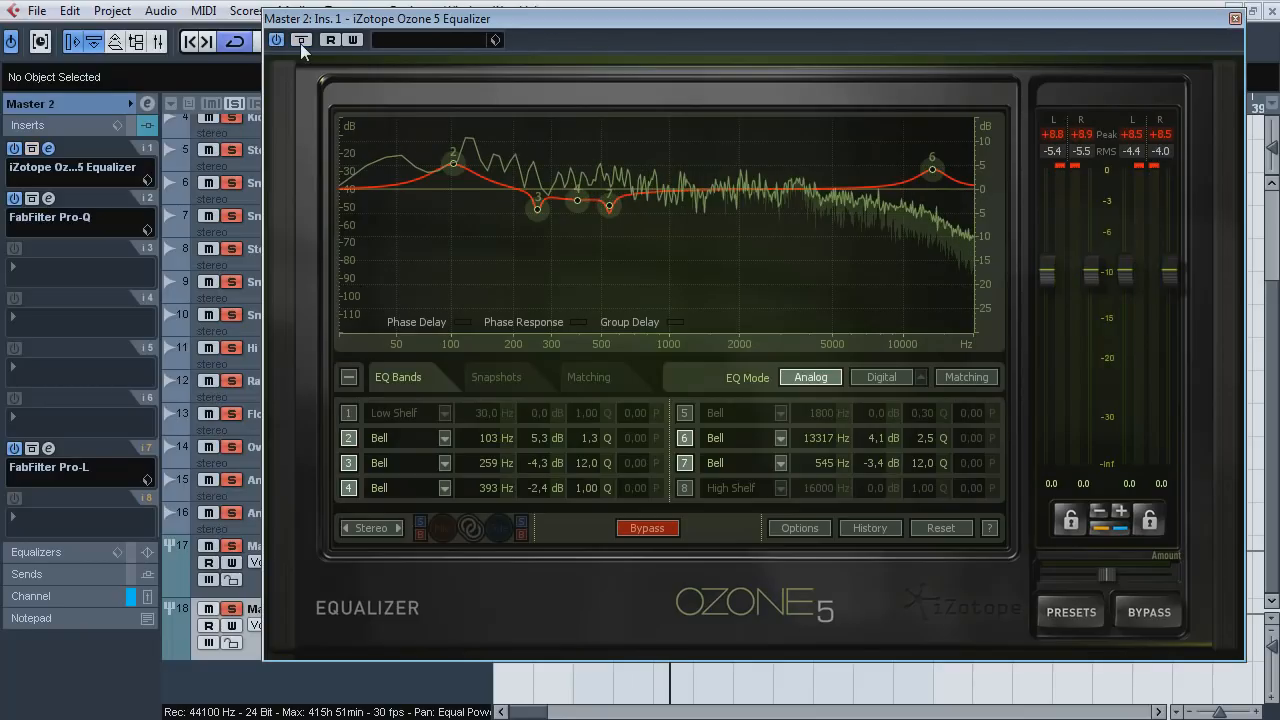
{"action": "left_click", "coordinate": [300, 43]}
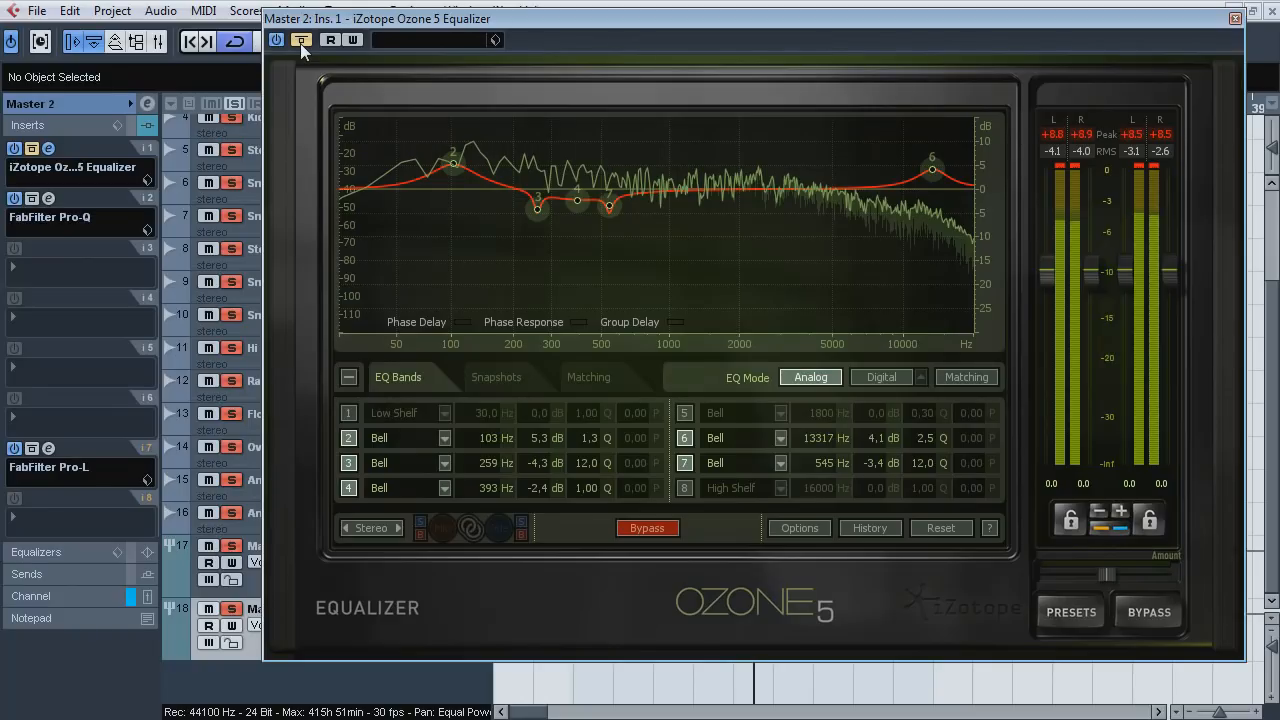
{"action": "left_click", "coordinate": [300, 43]}
{"action": "left_click", "coordinate": [300, 43]}
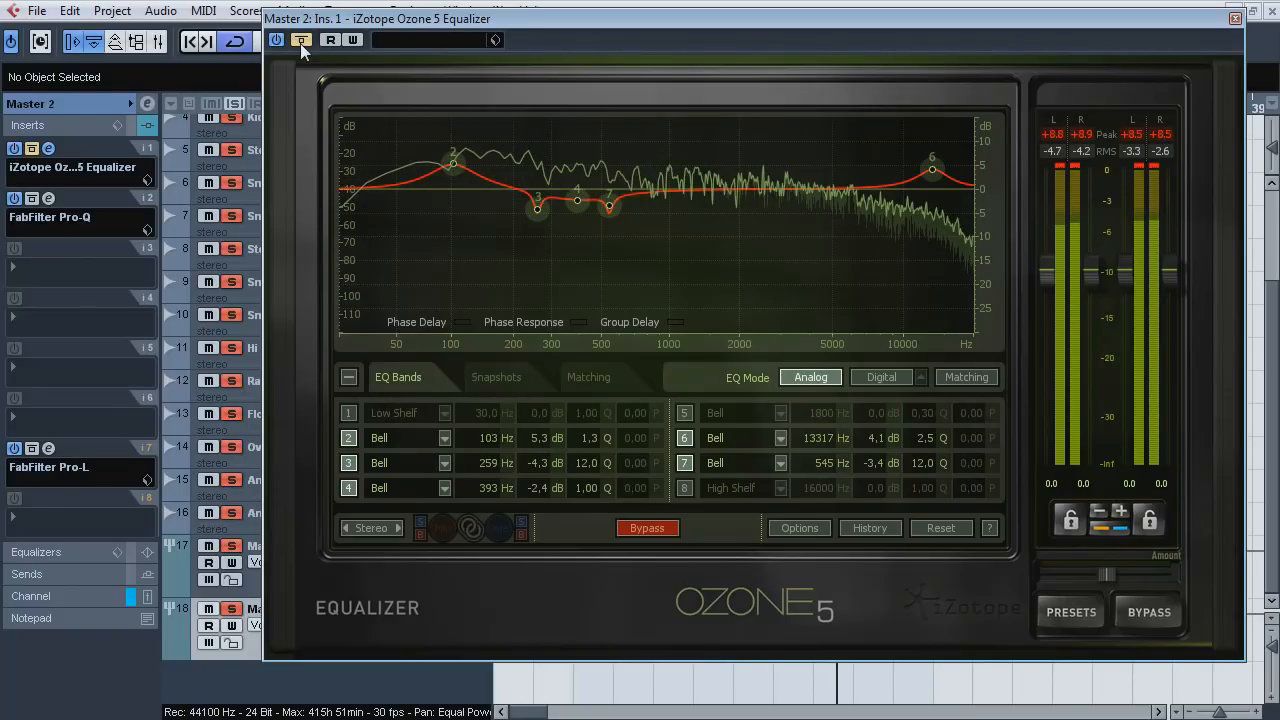
{"action": "left_click", "coordinate": [300, 43]}
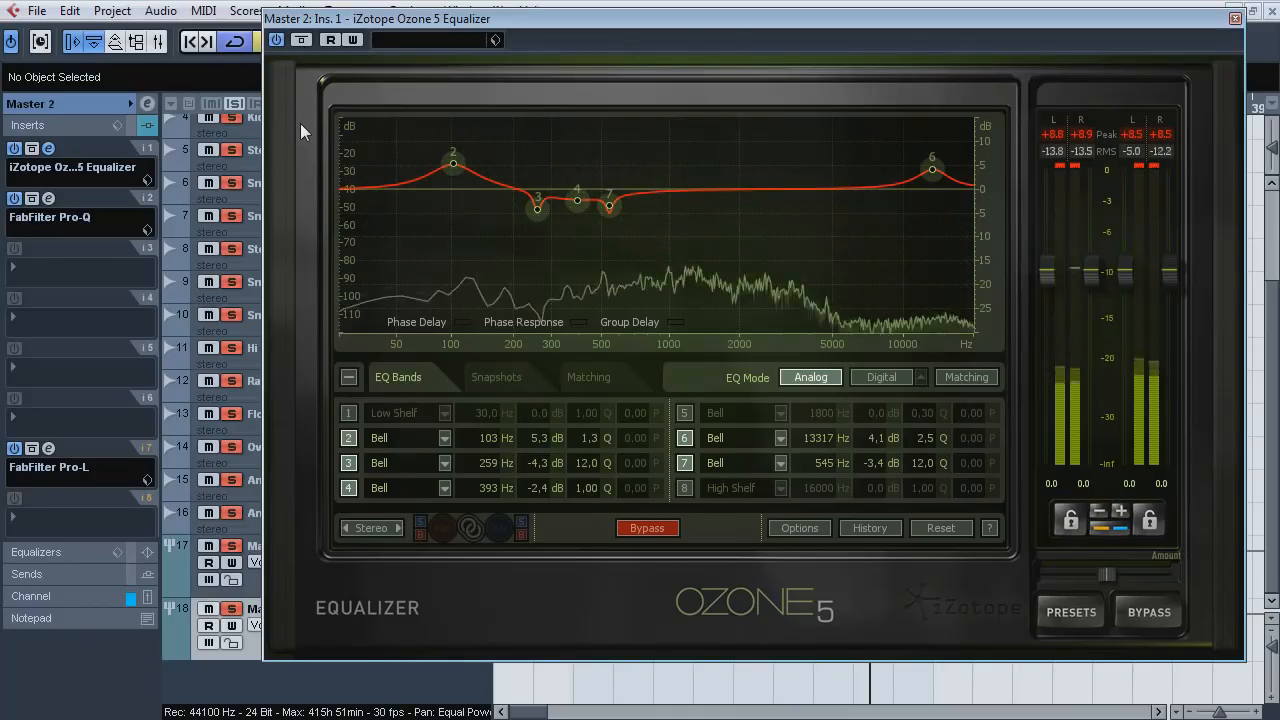
{"action": "left_click", "coordinate": [47, 150]}
Open the Master 2 insert 2 Pro-Q during playback, set its analyzer to Pre+Post, and compare its bypass.
{"action": "left_click", "coordinate": [48, 199]}
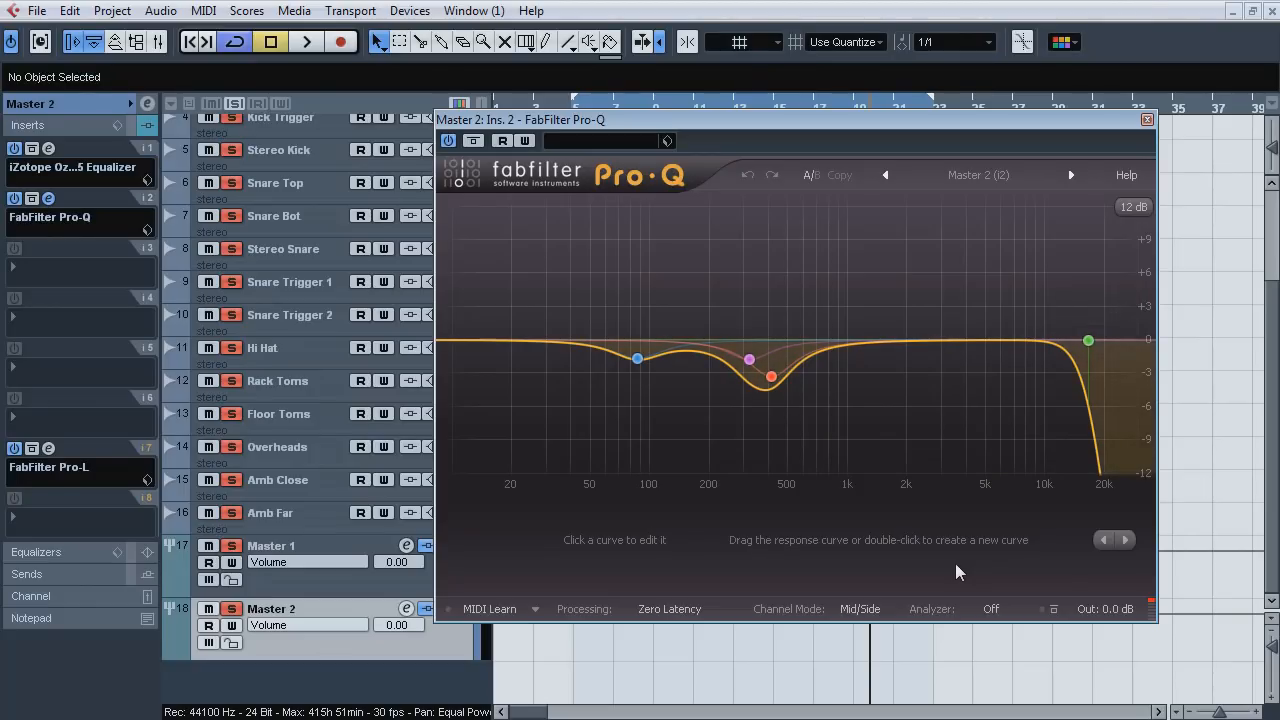
{"action": "key", "text": "space"}
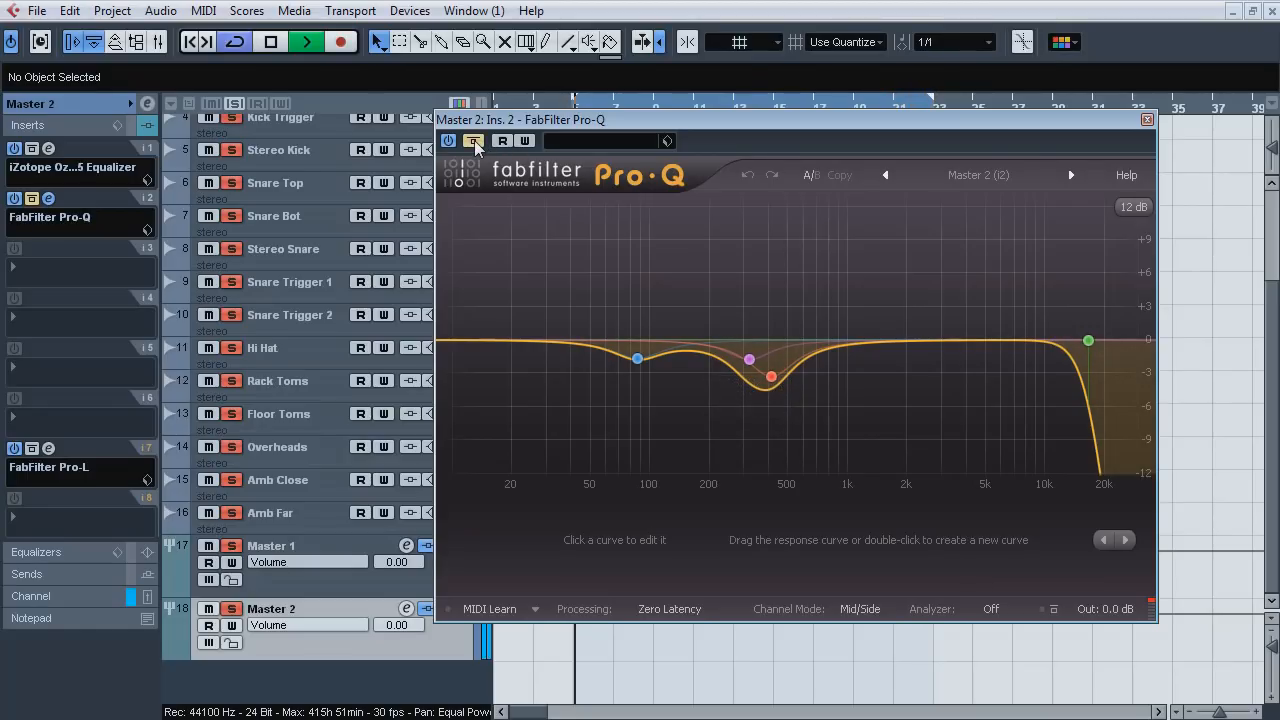
{"action": "left_click", "coordinate": [995, 608]}
{"action": "left_click", "coordinate": [1003, 699]}
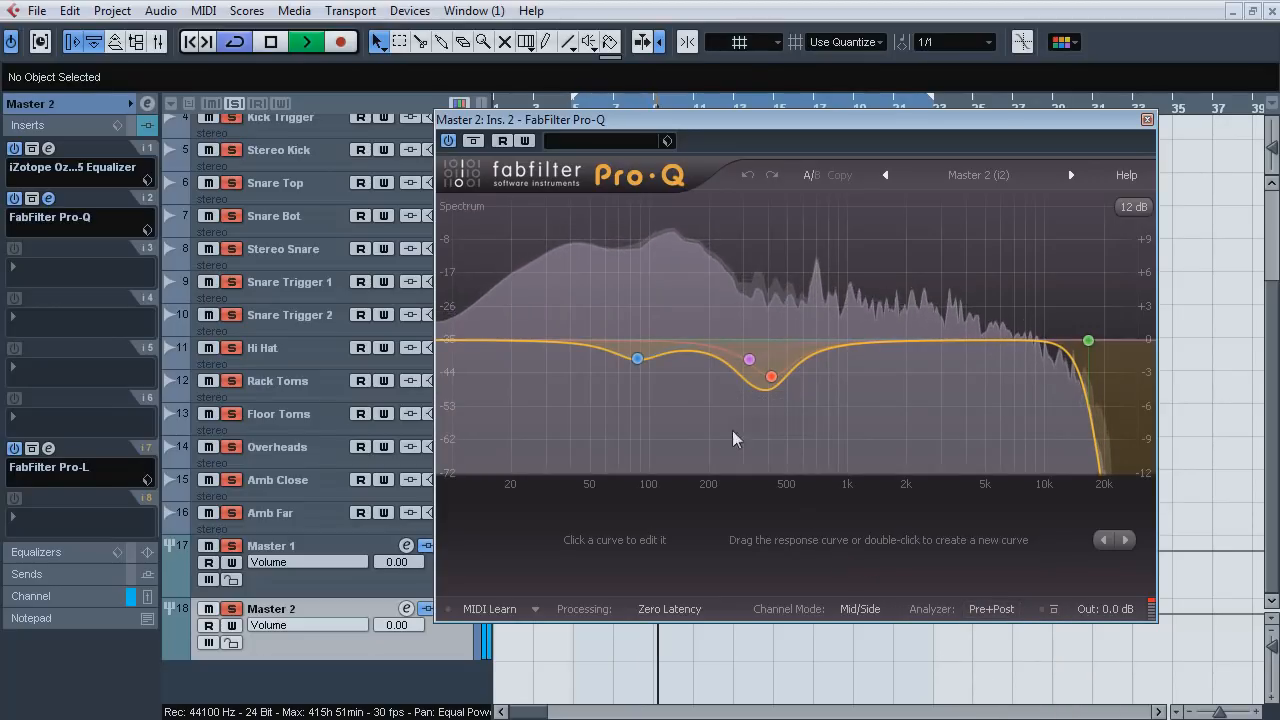
{"action": "left_click", "coordinate": [474, 141]}
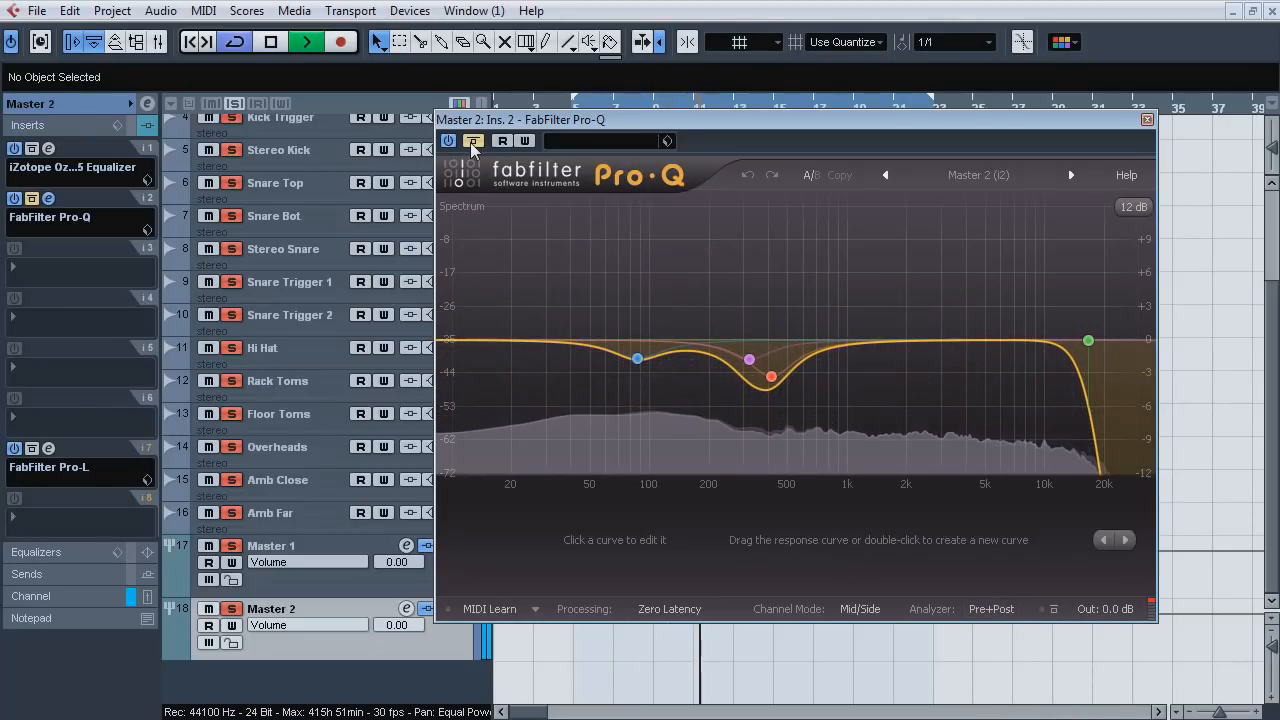
{"action": "left_click", "coordinate": [474, 141]}
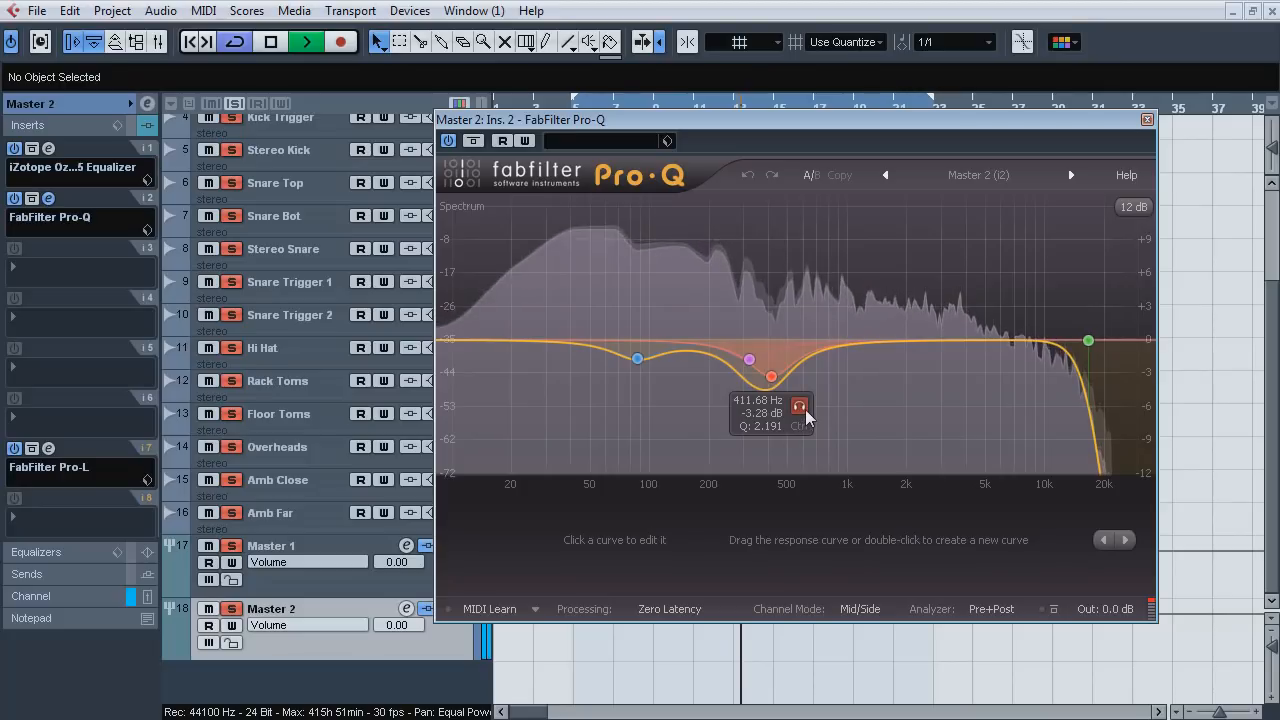
Audition the 411.68 Hz cut and the high-cut band of the Master 2 Pro-Q in isolation.
{"action": "left_click", "coordinate": [806, 412]}
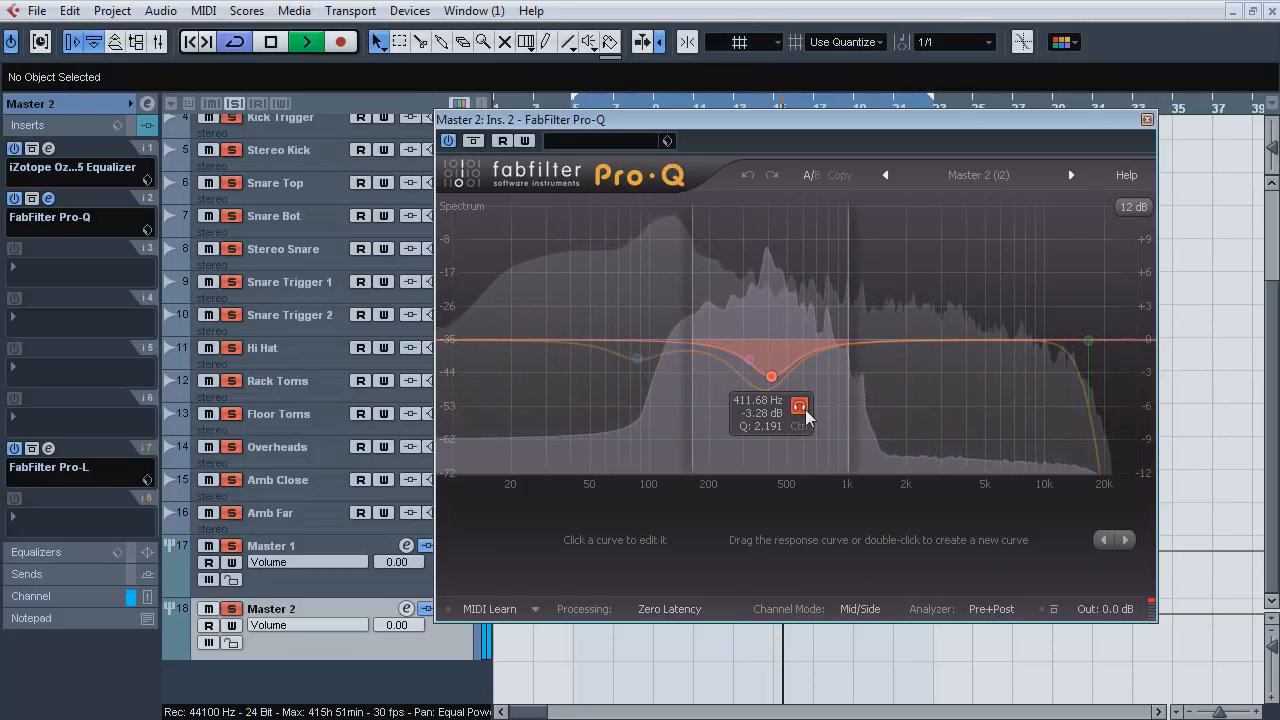
{"action": "left_click", "coordinate": [476, 145]}
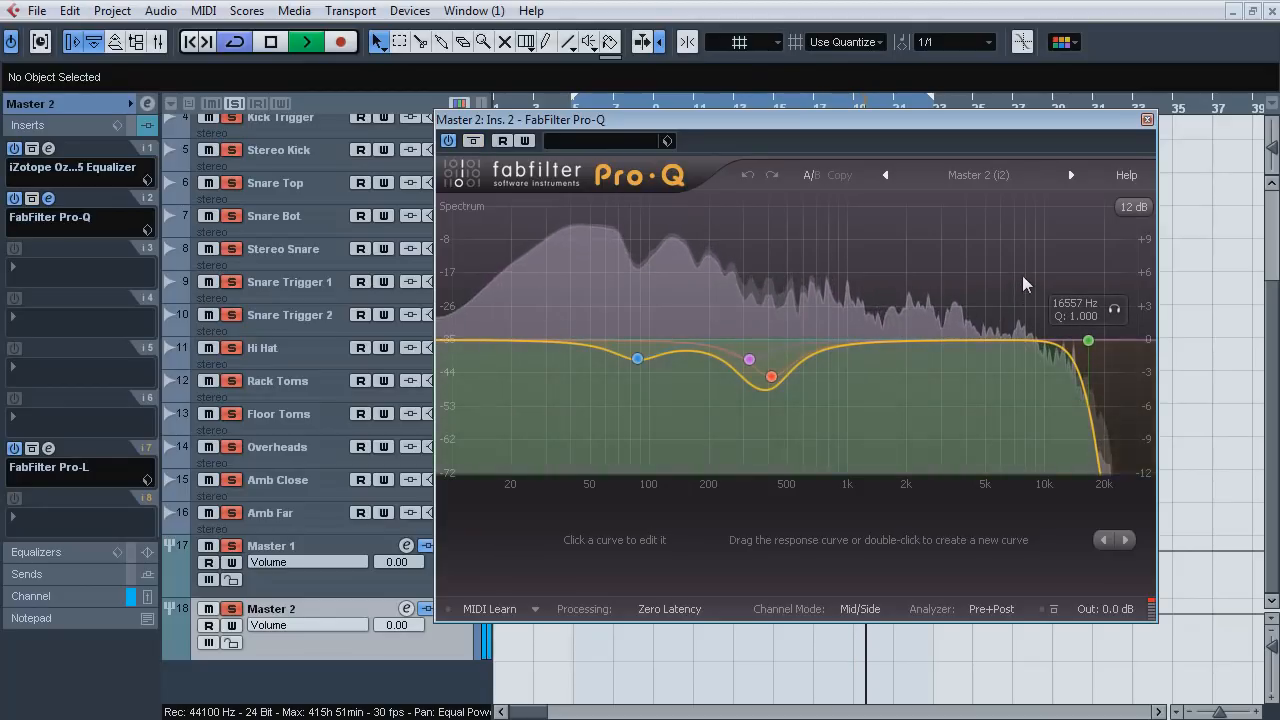
{"action": "left_click", "coordinate": [1116, 311]}
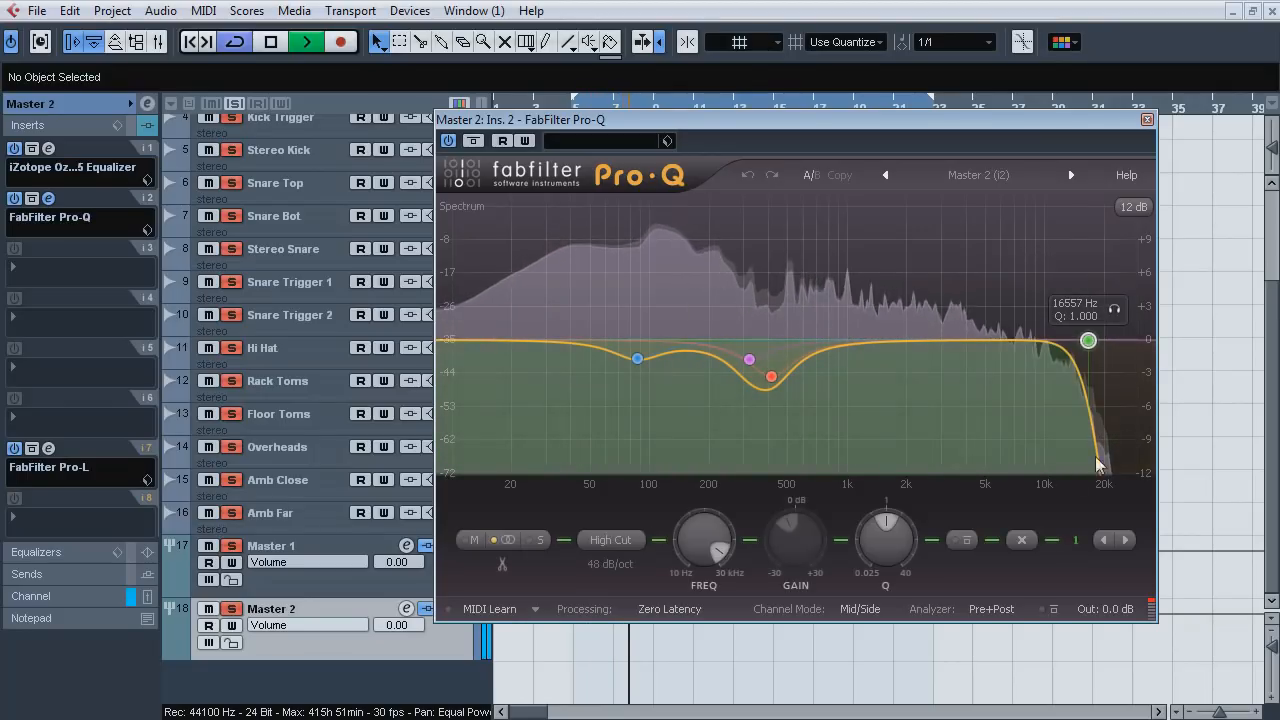
Toggle the bypass of the Pro-Q high-cut band to compare its effect, stop playback and close the Pro-Q window.
{"action": "left_click", "coordinate": [962, 540]}
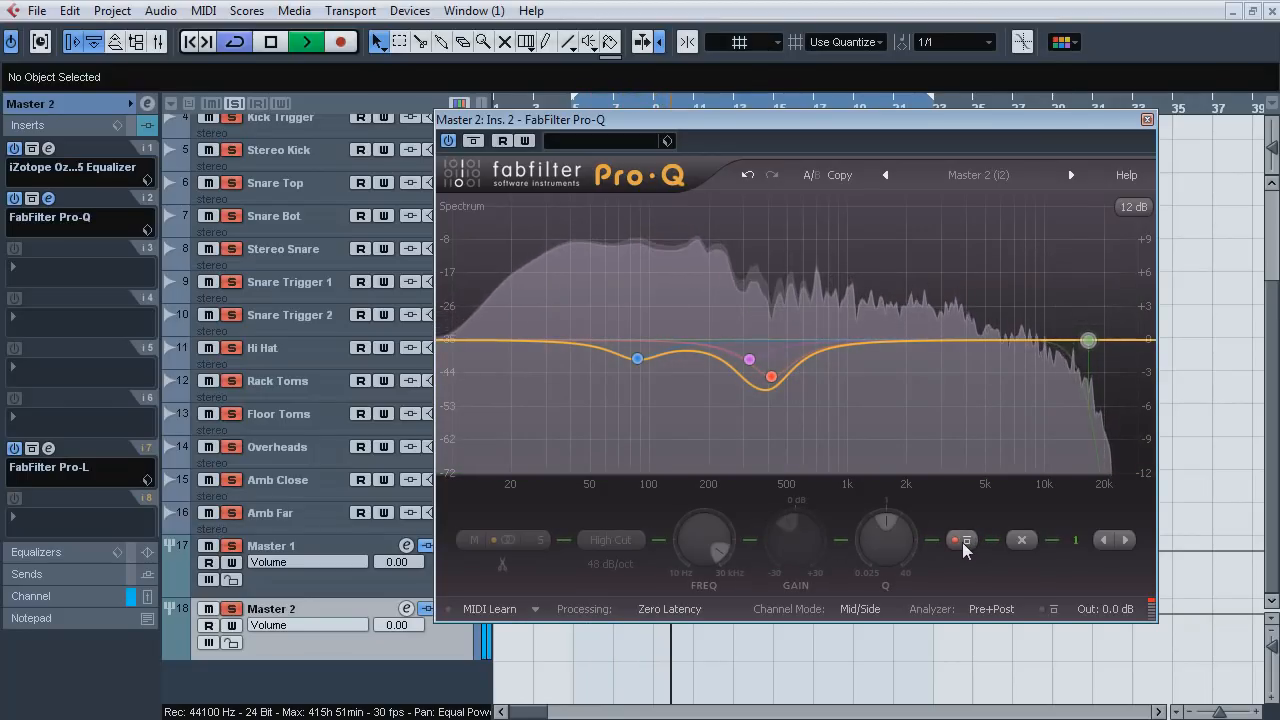
{"action": "left_click", "coordinate": [962, 541]}
{"action": "left_click", "coordinate": [962, 541]}
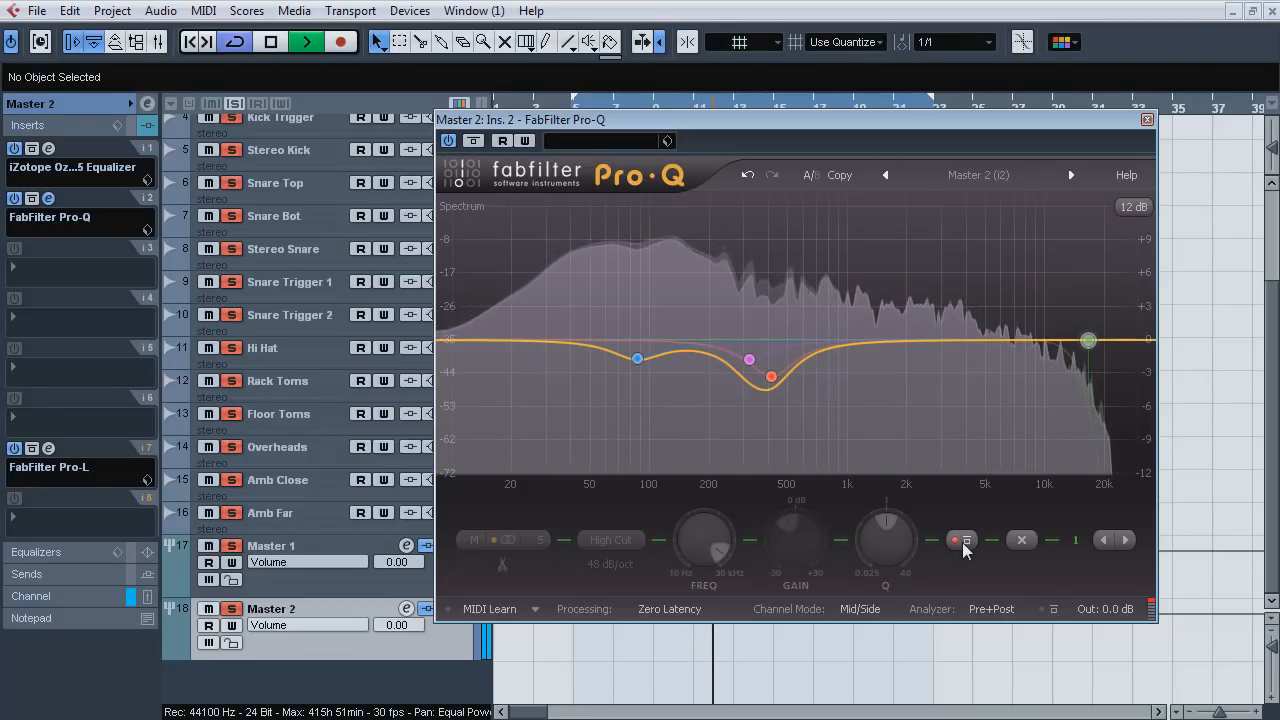
{"action": "left_click", "coordinate": [962, 541]}
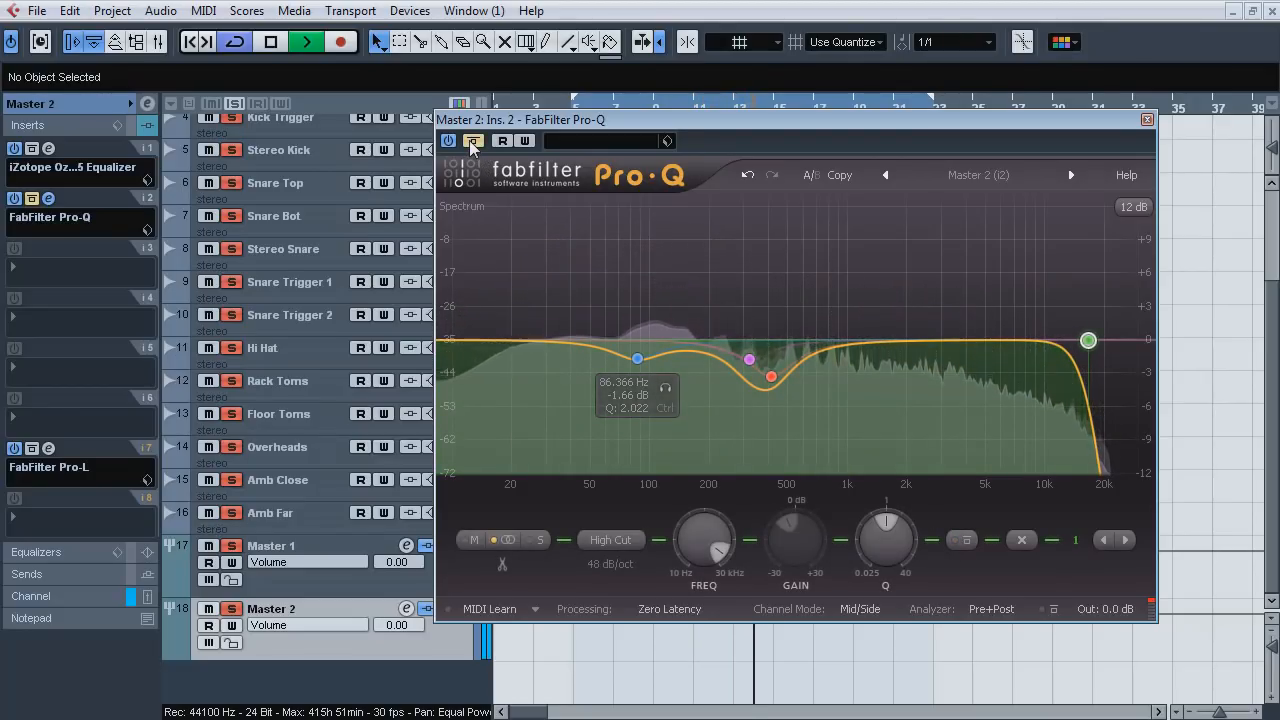
{"action": "key", "text": "space"}
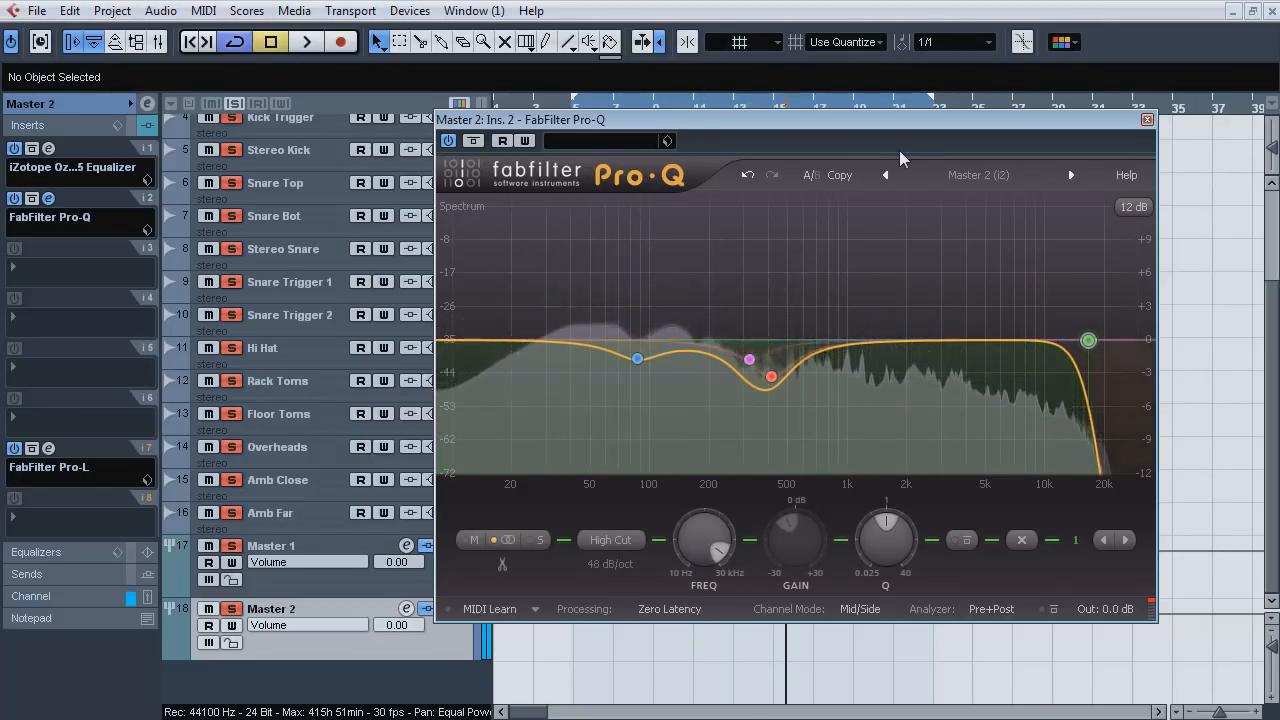
{"action": "left_click", "coordinate": [1147, 119]}
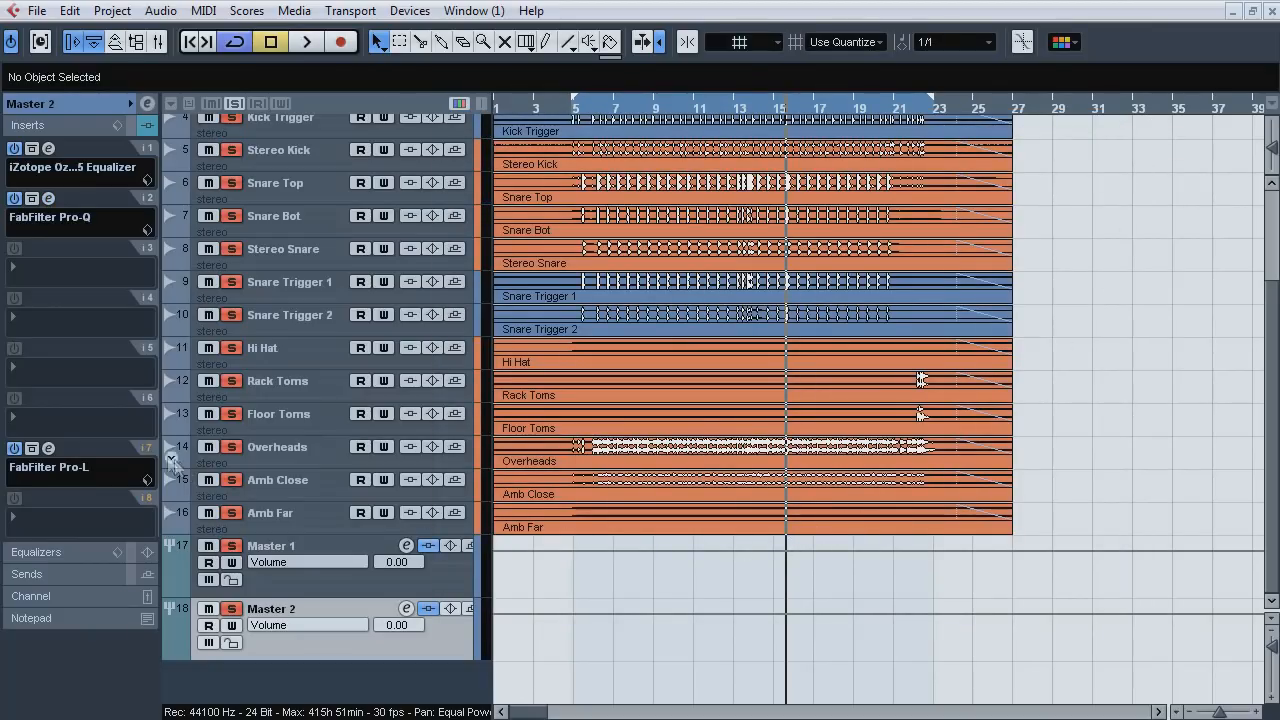
Audition the Master 2 insert 7 Pro-L during playback, comparing its bypass while watching the Master 2 channel meter.
{"action": "left_click", "coordinate": [48, 449]}
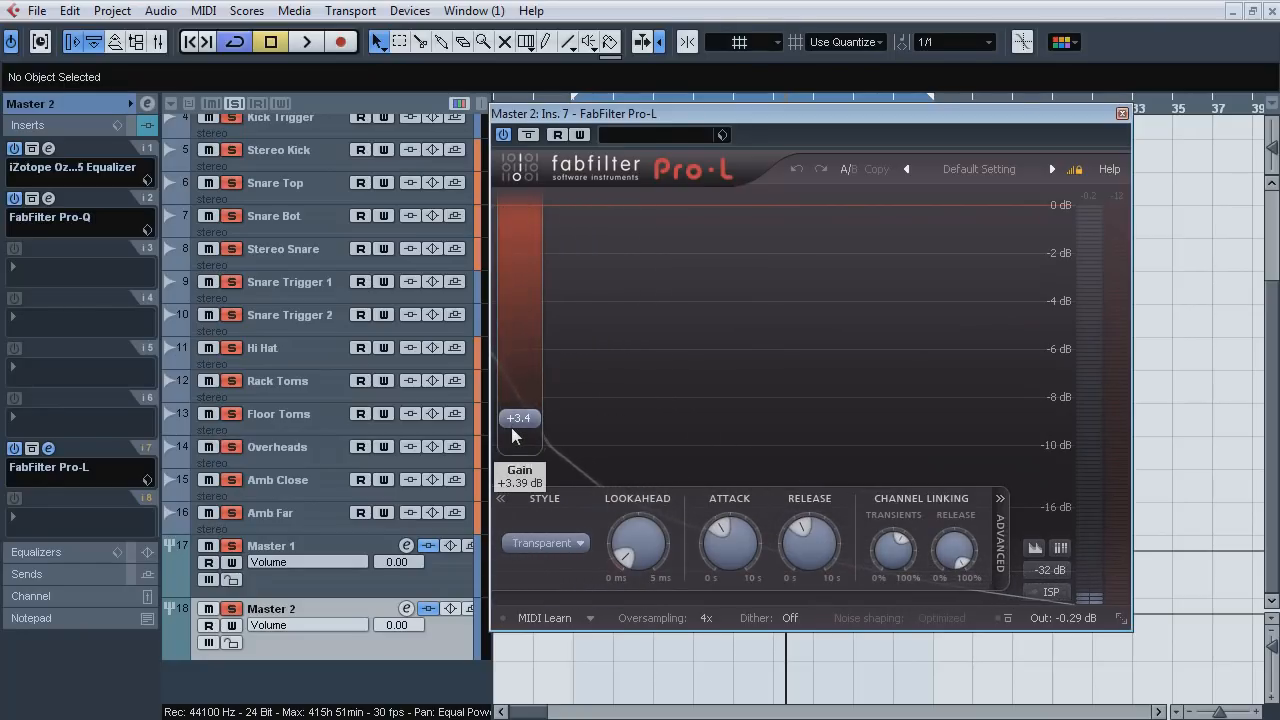
{"action": "key", "text": "space"}
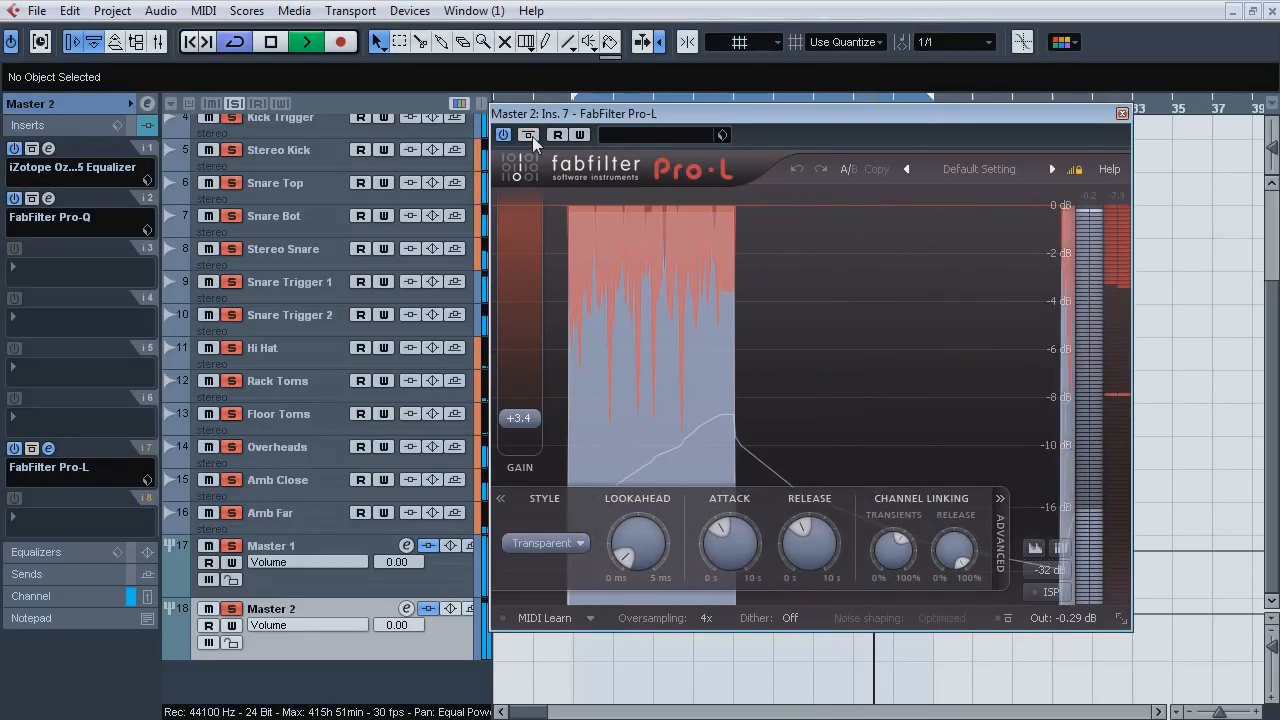
{"action": "left_click", "coordinate": [100, 596]}
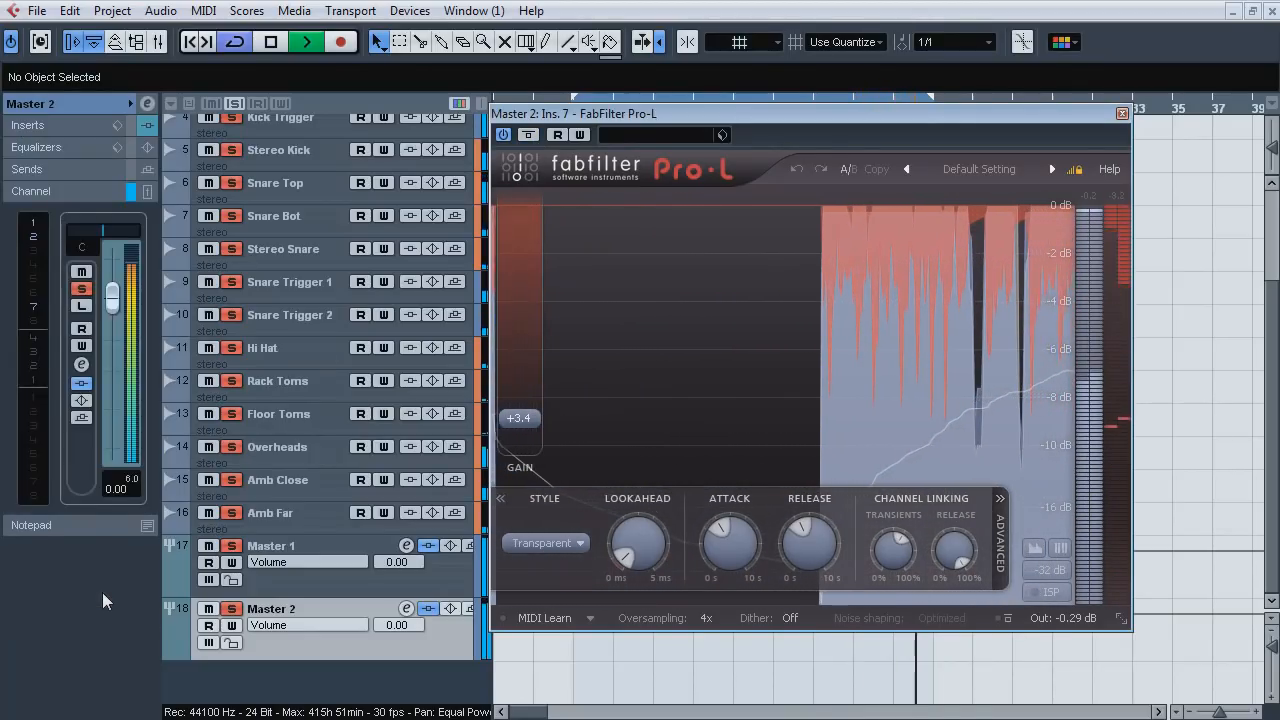
{"action": "left_click", "coordinate": [529, 134]}
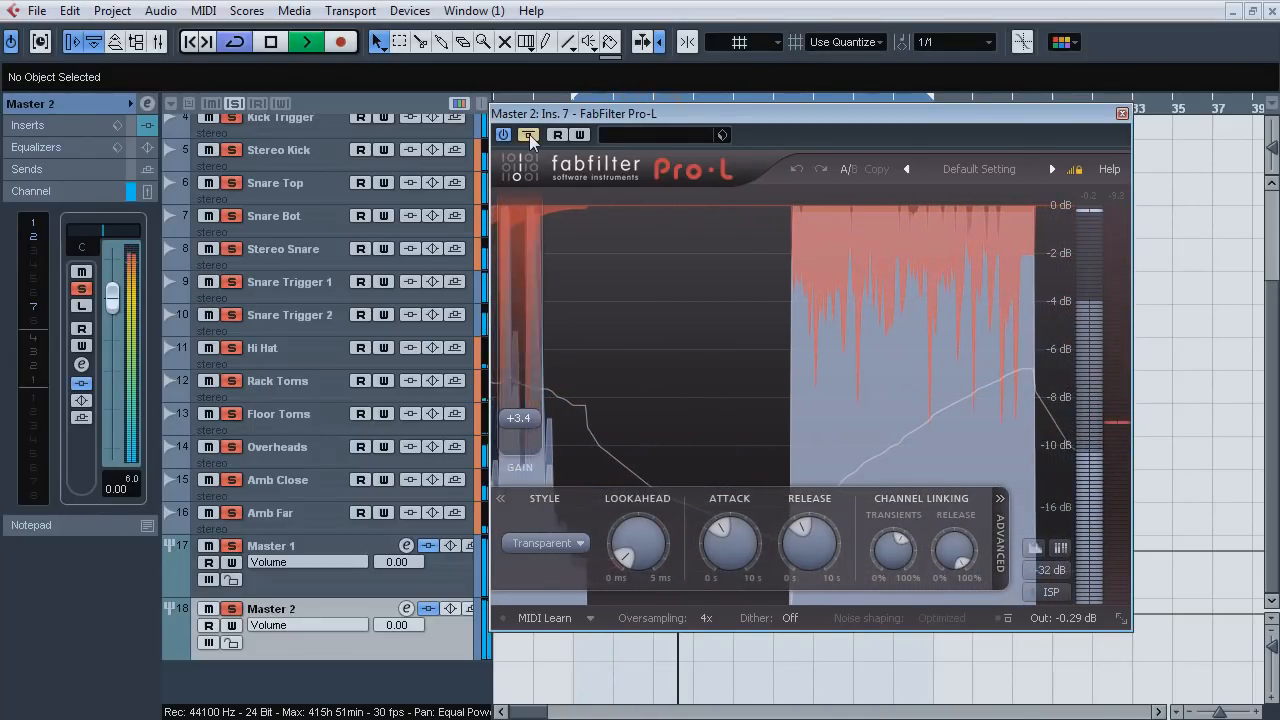
{"action": "left_click", "coordinate": [529, 134]}
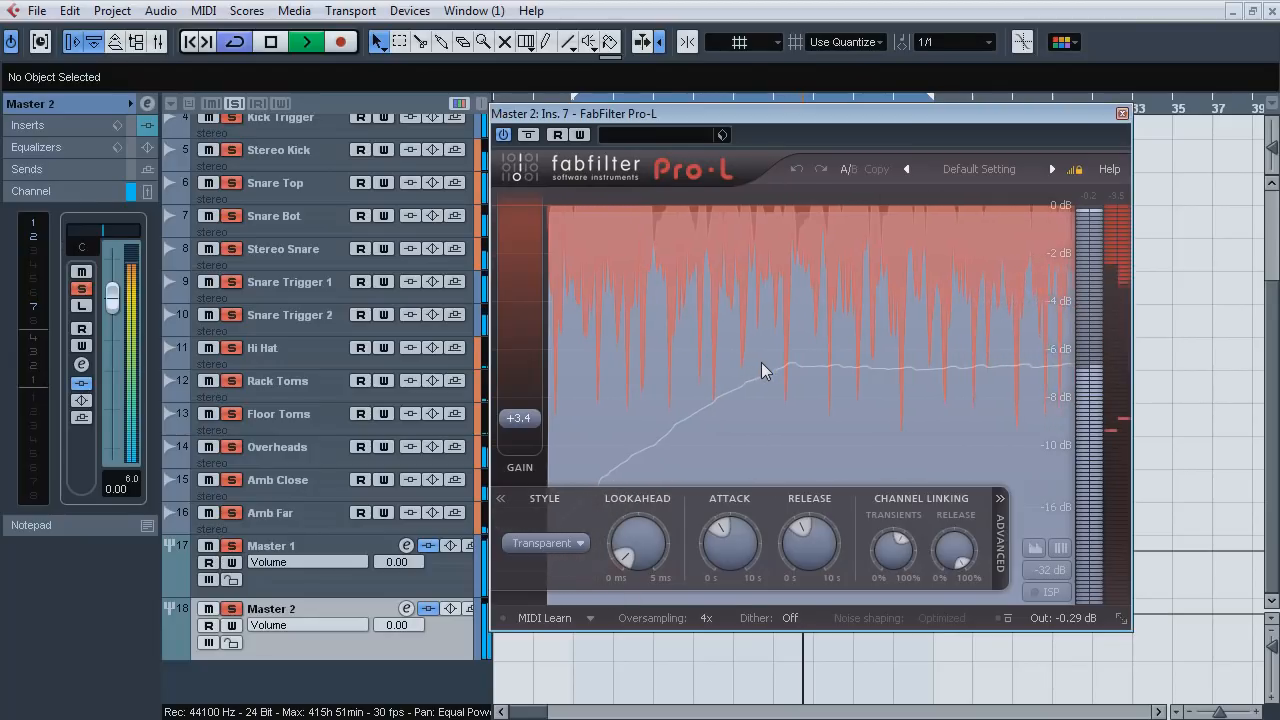
{"action": "key", "text": "space"}
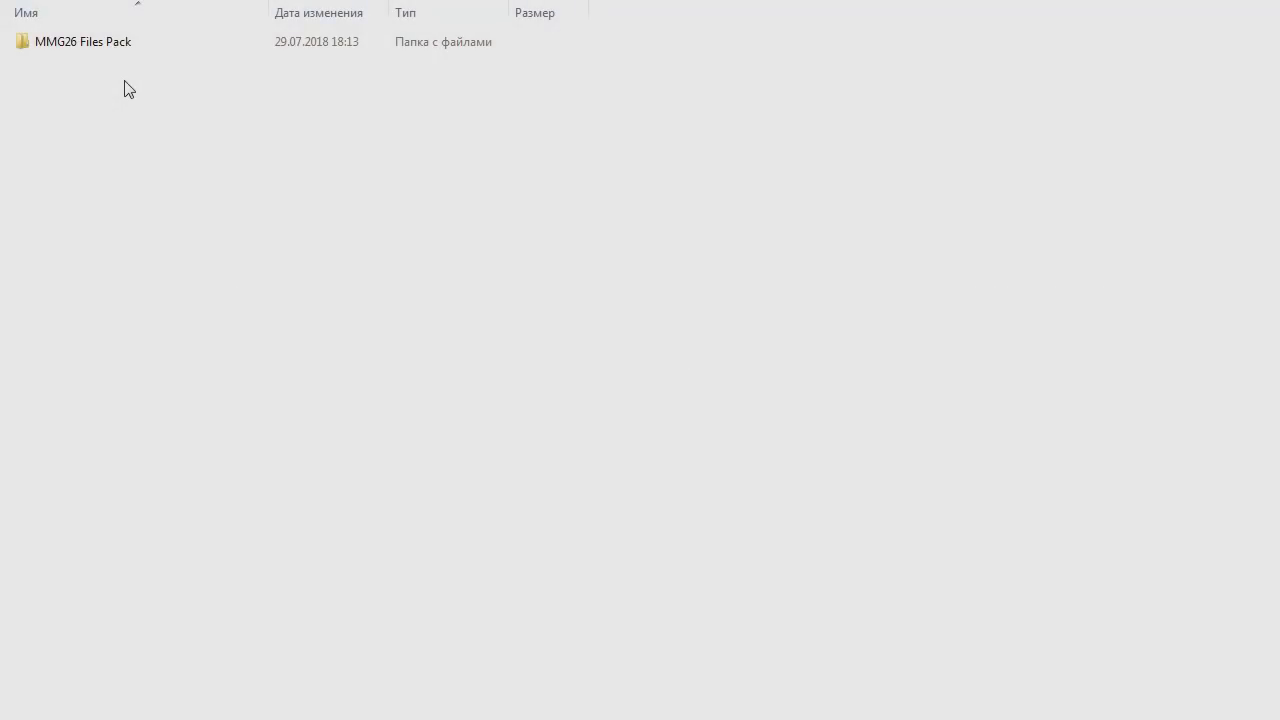
Switch to the file explorer and browse the Bass, Drums, Guitars and Master subfolders of Cubase Projects in MMG26 Files Pack.
{"action": "double_click", "coordinate": [126, 48]}
{"action": "double_click", "coordinate": [126, 51]}
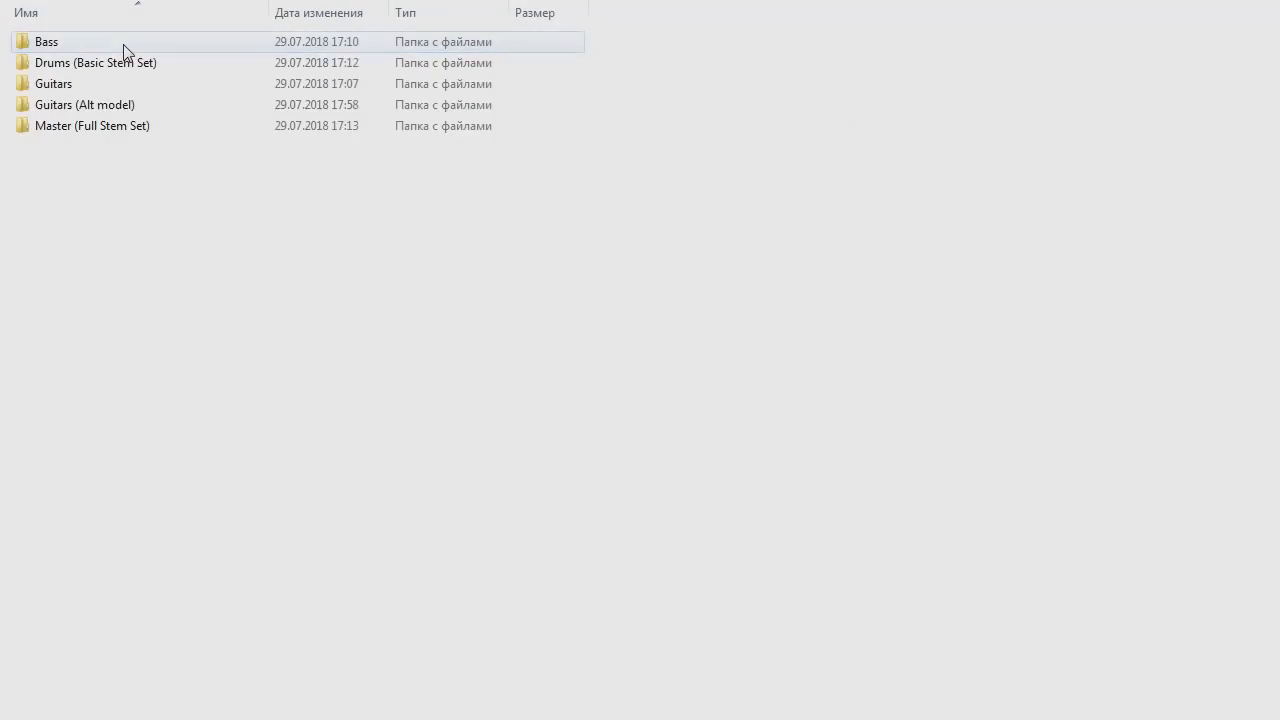
{"action": "key", "text": "alt+Left"}
{"action": "double_click", "coordinate": [123, 60]}
{"action": "key", "text": "alt+Left"}
{"action": "double_click", "coordinate": [123, 81]}
{"action": "key", "text": "alt+Left"}
{"action": "double_click", "coordinate": [123, 104]}
{"action": "key", "text": "alt+Left"}
{"action": "double_click", "coordinate": [136, 132]}
{"action": "key", "text": "alt+Left"}
{"action": "key", "text": "alt+Left"}
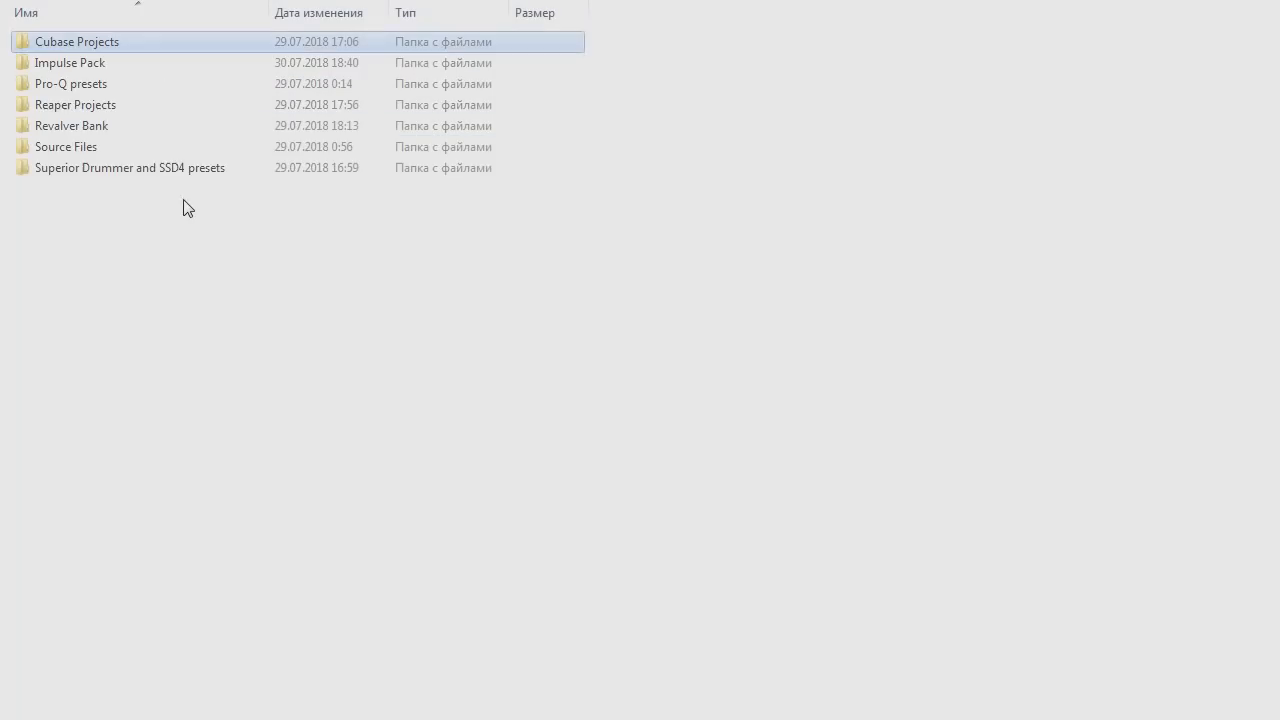
Look through the contents of the Impulse Pack and Pro-Q presets folders.
{"action": "double_click", "coordinate": [189, 71]}
{"action": "key", "text": "alt+Left"}
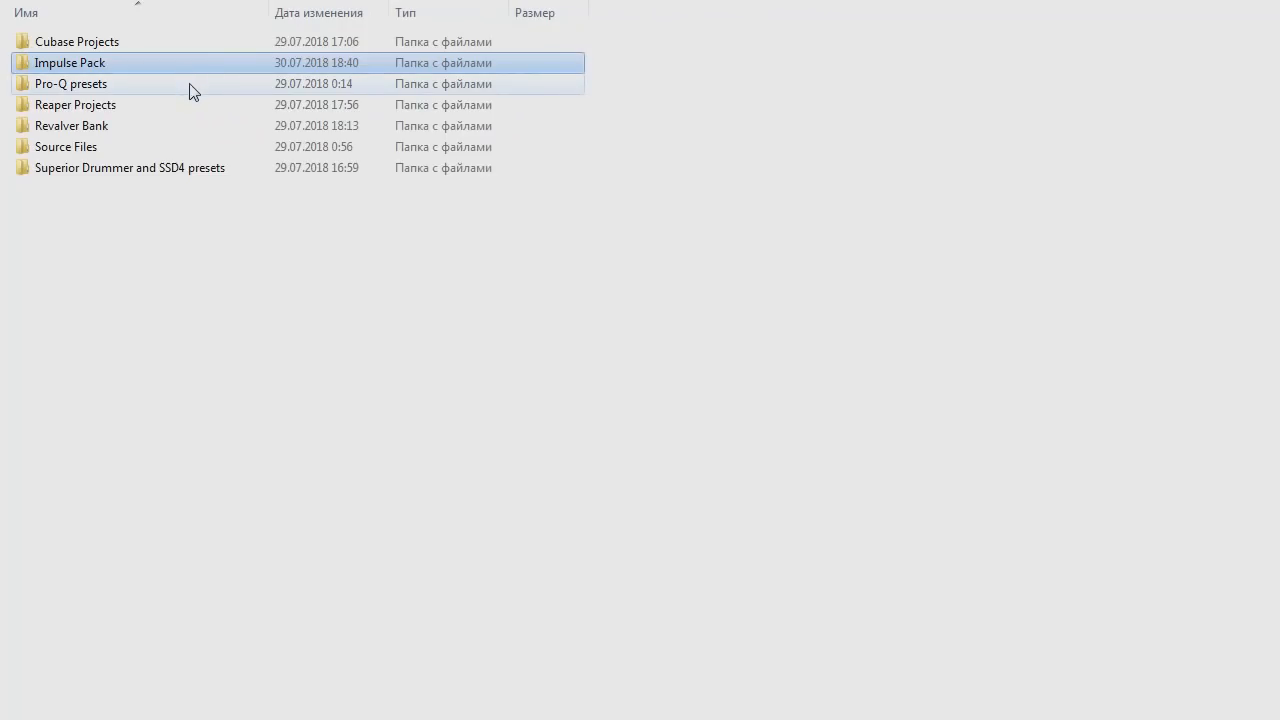
{"action": "double_click", "coordinate": [193, 88]}
{"action": "key", "text": "alt+Left"}
Browse each of the five subfolders inside Reaper Projects and return to the pack's top folder.
{"action": "double_click", "coordinate": [190, 102]}
{"action": "double_click", "coordinate": [190, 45]}
{"action": "key", "text": "alt+Left"}
{"action": "double_click", "coordinate": [190, 63]}
{"action": "key", "text": "alt+Left"}
{"action": "double_click", "coordinate": [189, 84]}
{"action": "key", "text": "alt+Left"}
{"action": "double_click", "coordinate": [188, 104]}
{"action": "key", "text": "alt+Left"}
{"action": "double_click", "coordinate": [188, 125]}
{"action": "key", "text": "alt+Left"}
{"action": "key", "text": "alt+Left"}
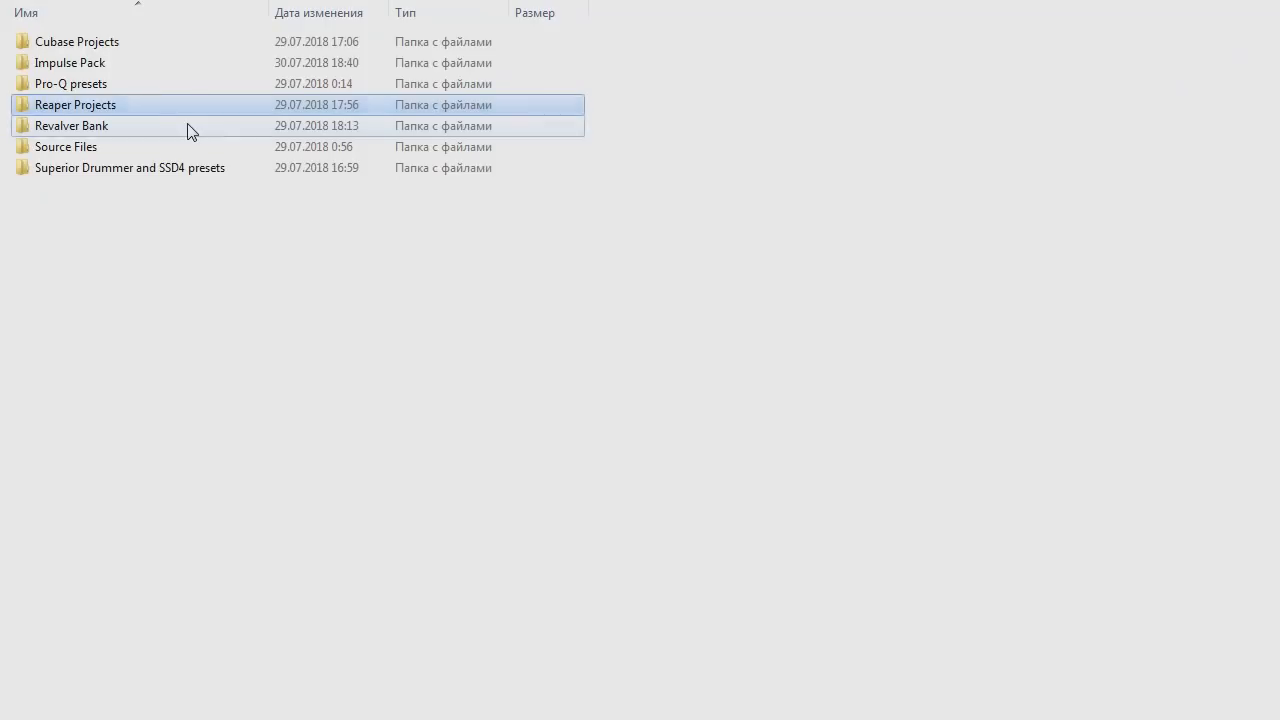
Look through the Revalver Bank folder, the DI and MIDI and Stems folders in Source Files, and the Superior Drummer and SSD4 presets folder.
{"action": "double_click", "coordinate": [190, 126]}
{"action": "key", "text": "alt+Left"}
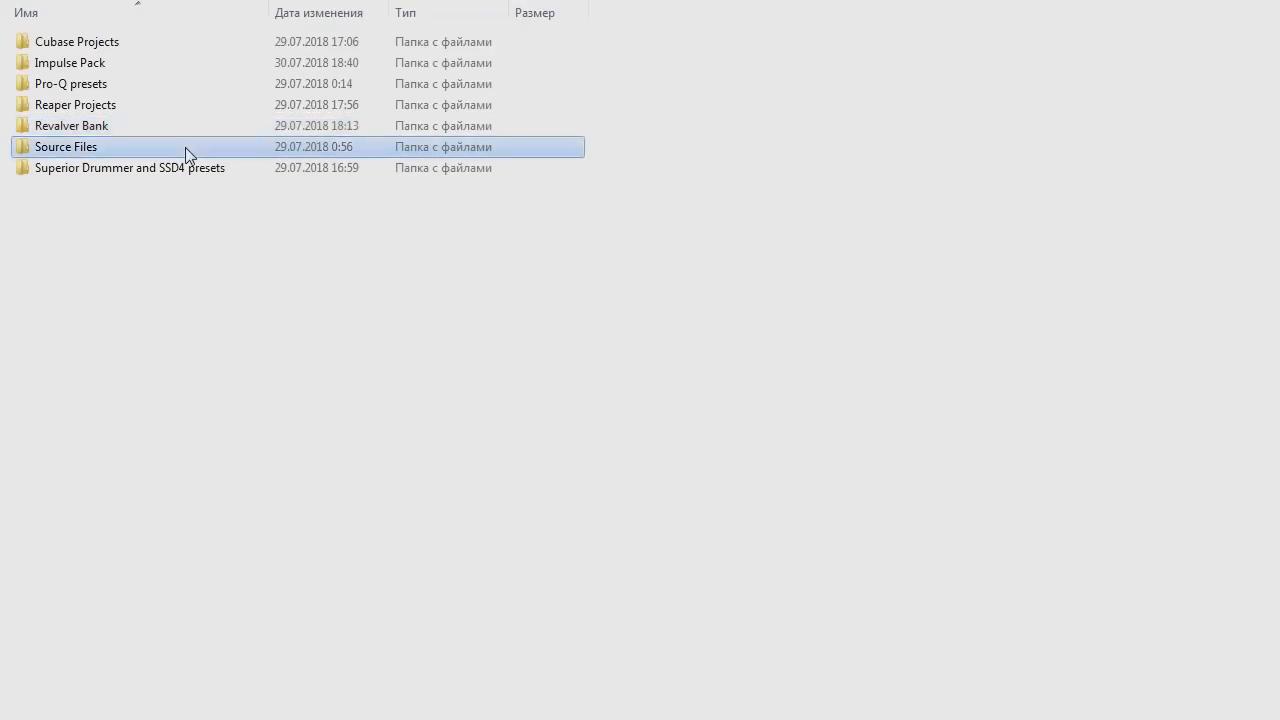
{"action": "double_click", "coordinate": [189, 147]}
{"action": "double_click", "coordinate": [187, 42]}
{"action": "key", "text": "alt+Left"}
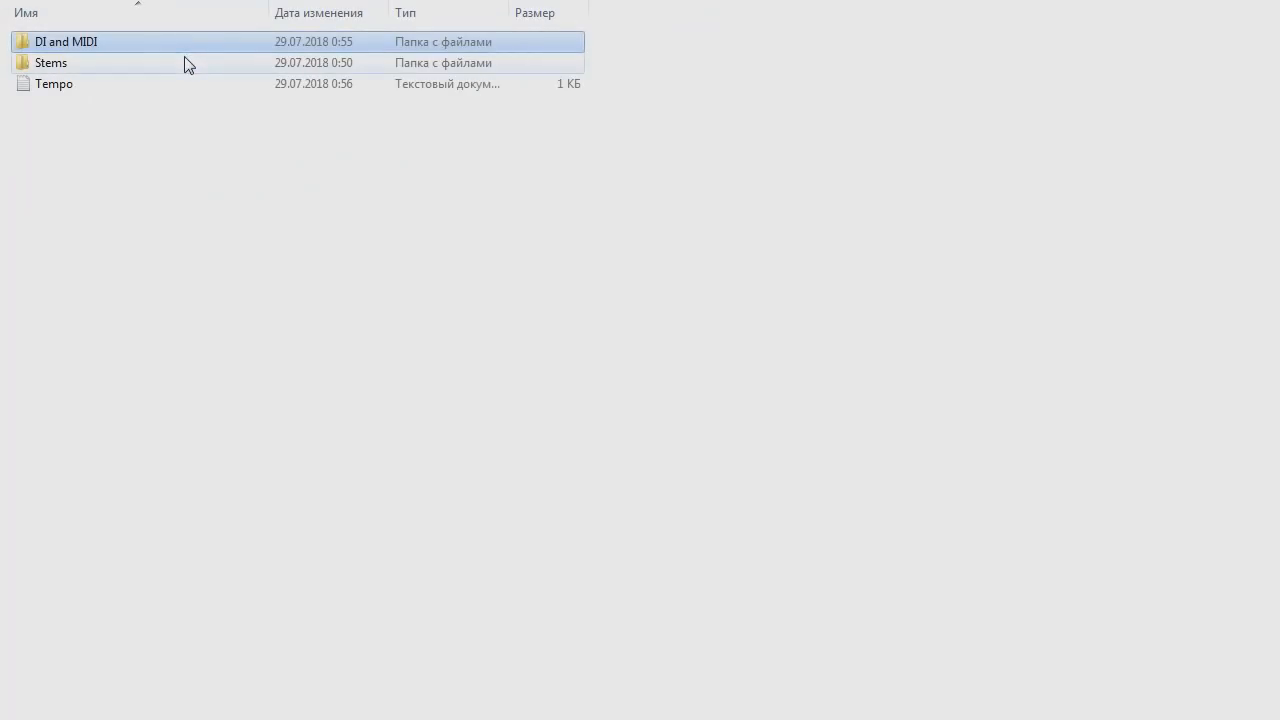
{"action": "double_click", "coordinate": [186, 63]}
{"action": "key", "text": "alt+Left"}
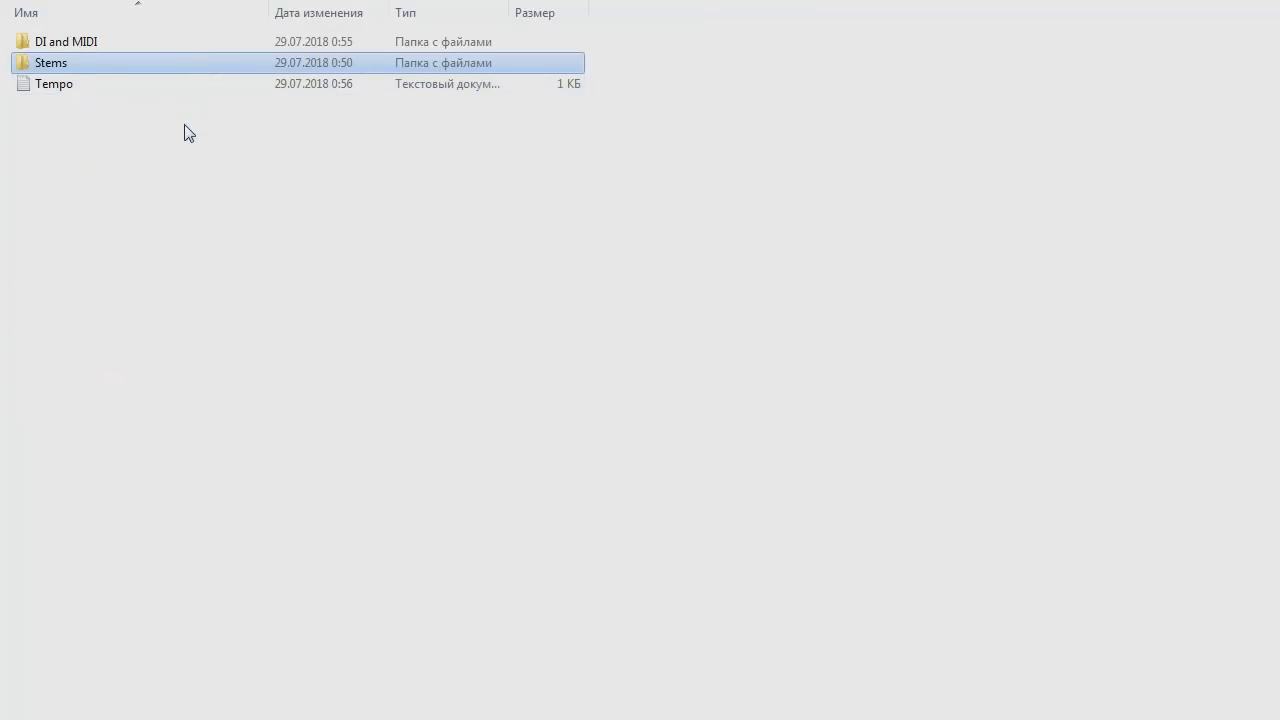
{"action": "key", "text": "alt+Left"}
{"action": "double_click", "coordinate": [184, 172]}
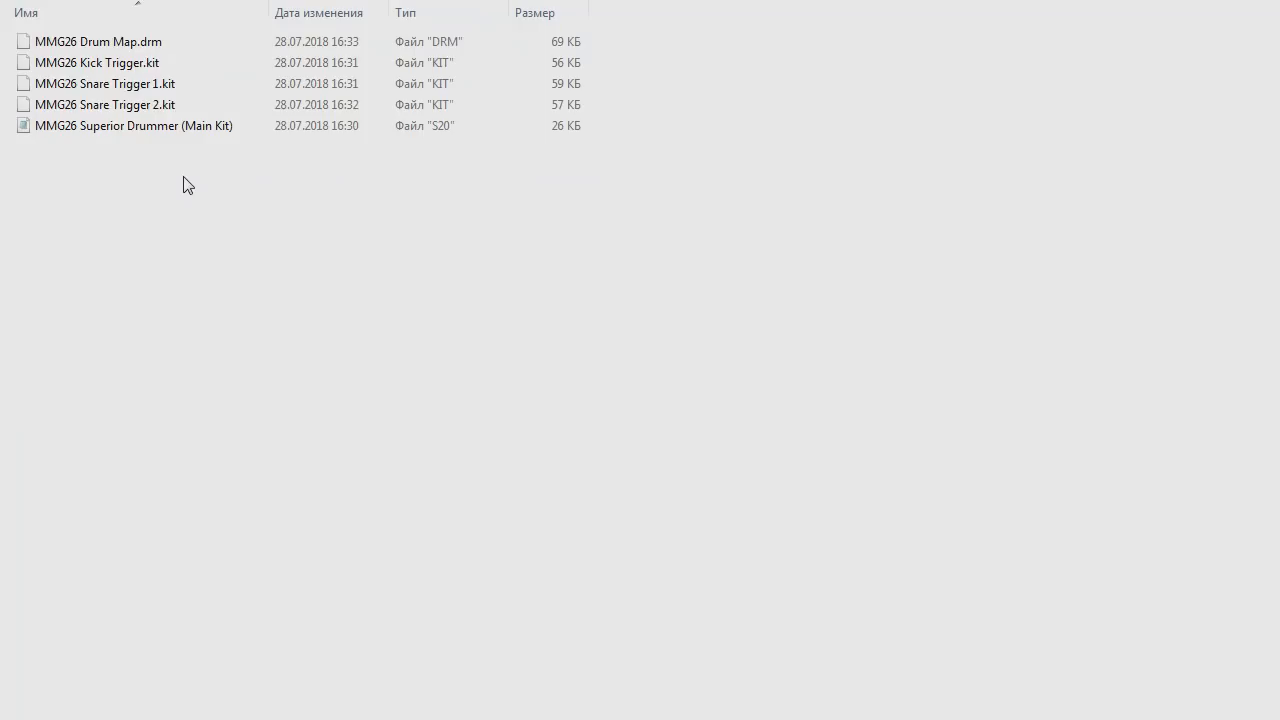
{"action": "key", "text": "alt+Left"}
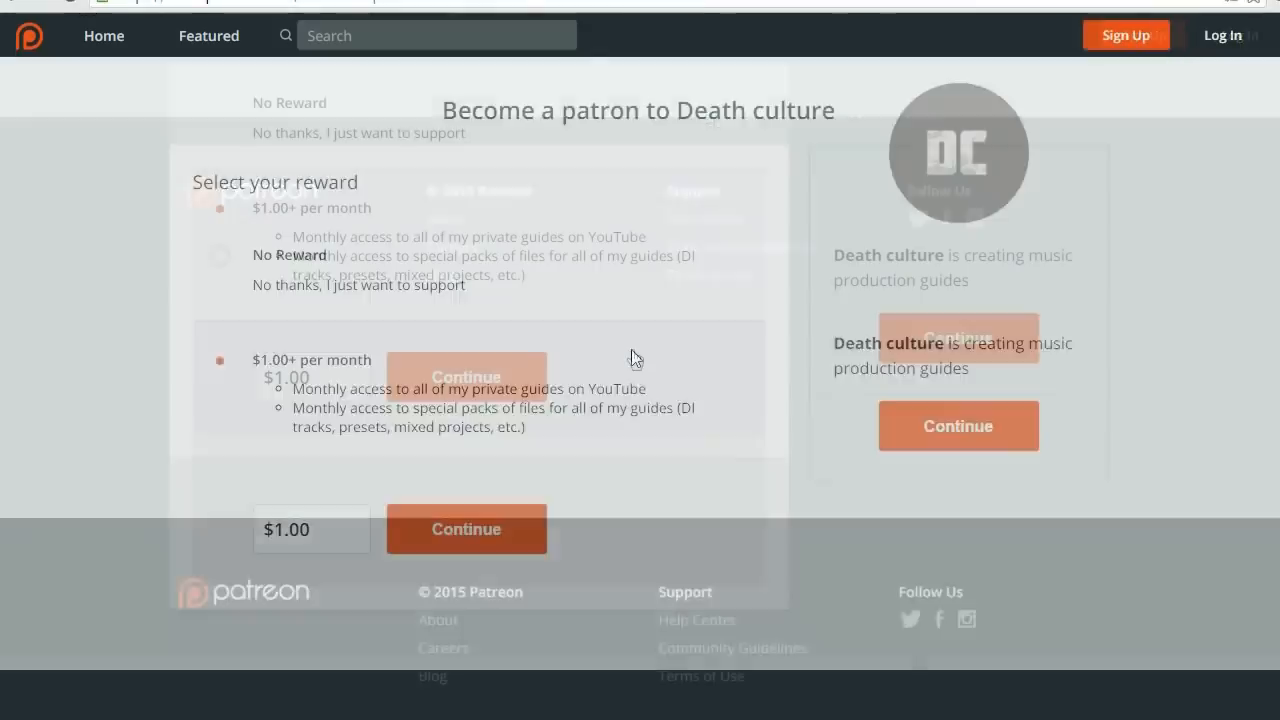
Switch to the Death culture Patreon page in the browser and review the $1.00+ per month reward.
{"action": "scroll", "coordinate": [836, 482], "scroll_direction": "up", "scroll_amount": 3}
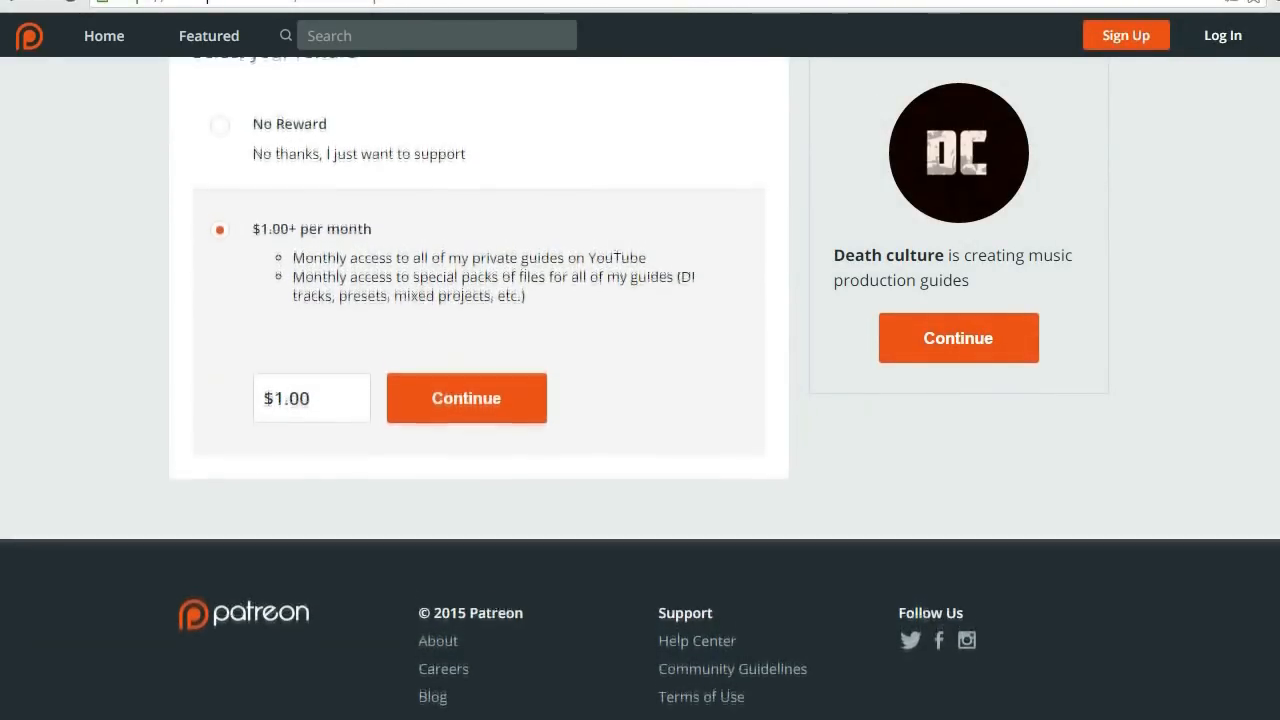